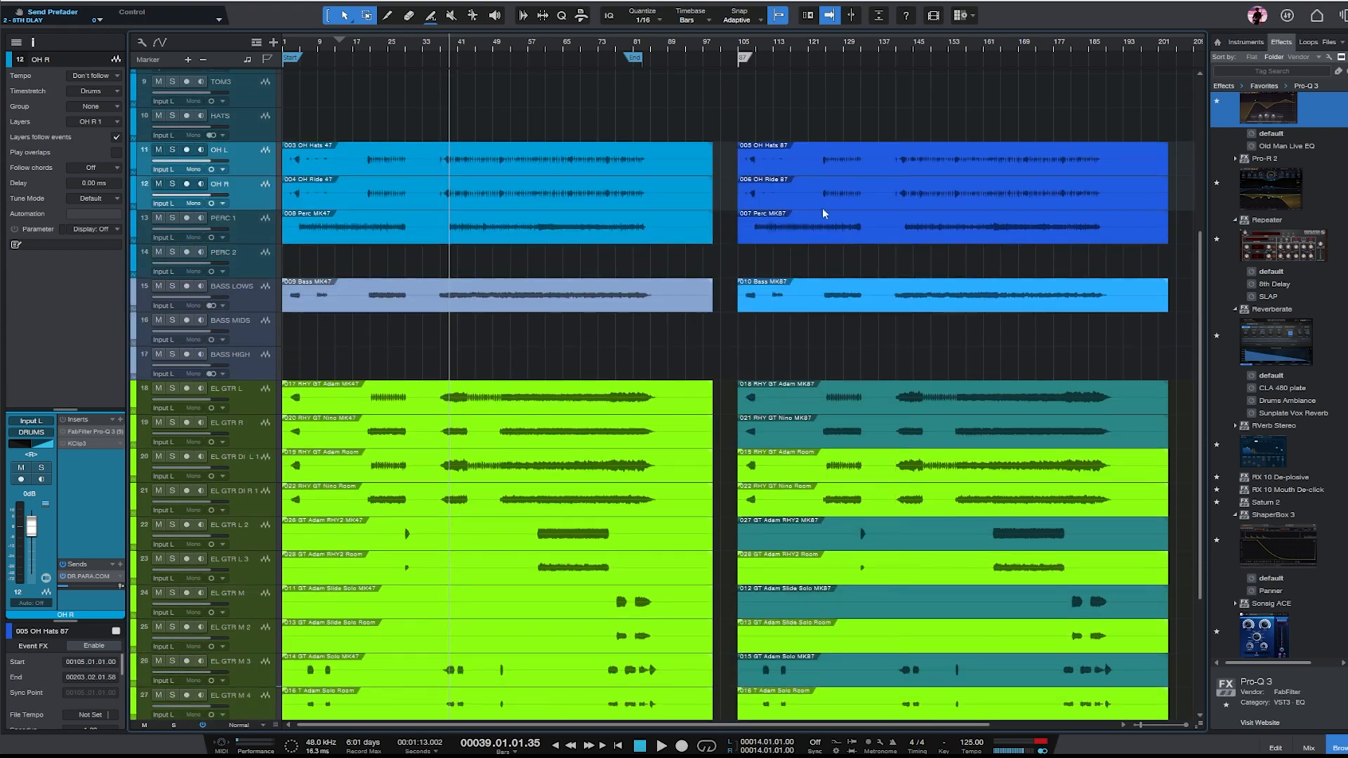
- Switch to the browser and open the multitrack listing for 'Expired' by Iron Point in the Mixing Secrets library
{"action": "key", "text": "alt+Tab"}
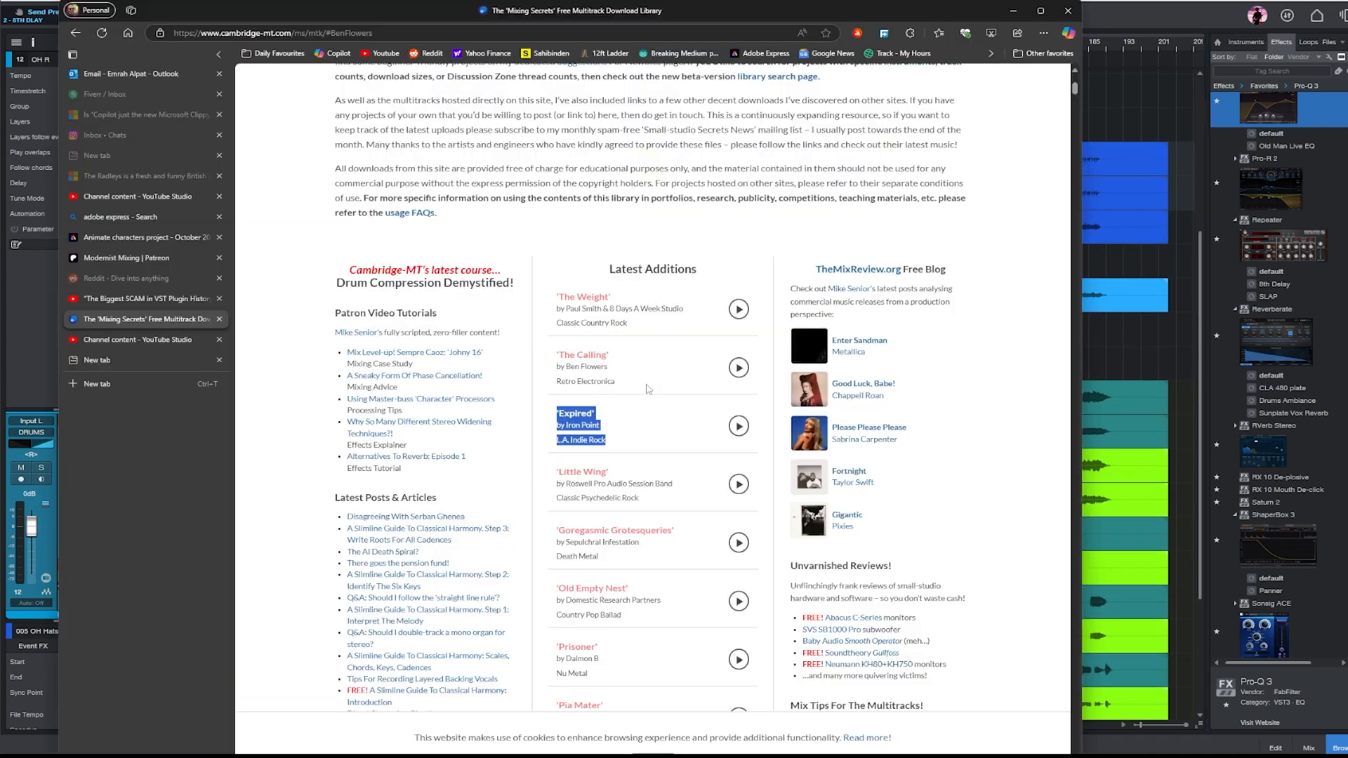
{"action": "left_click", "coordinate": [646, 444]}
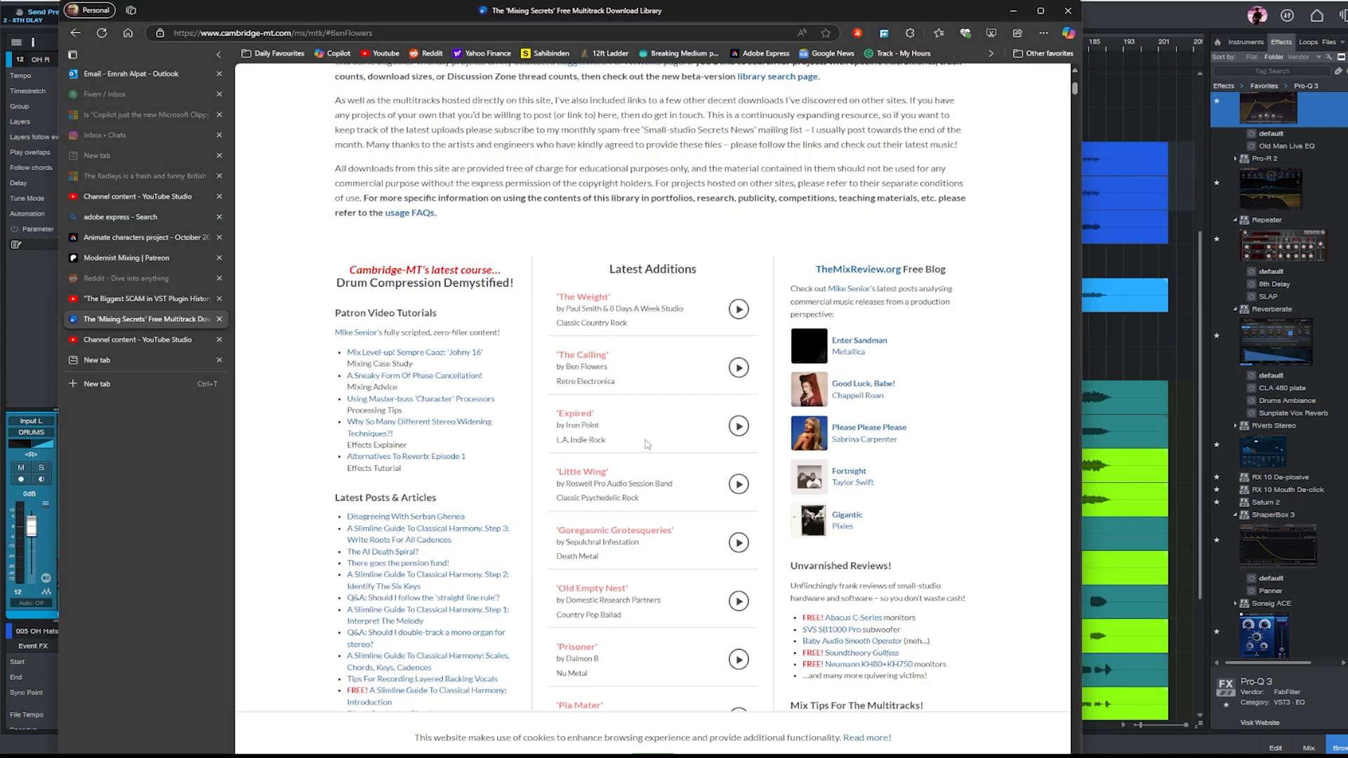
{"action": "left_click", "coordinate": [569, 415]}
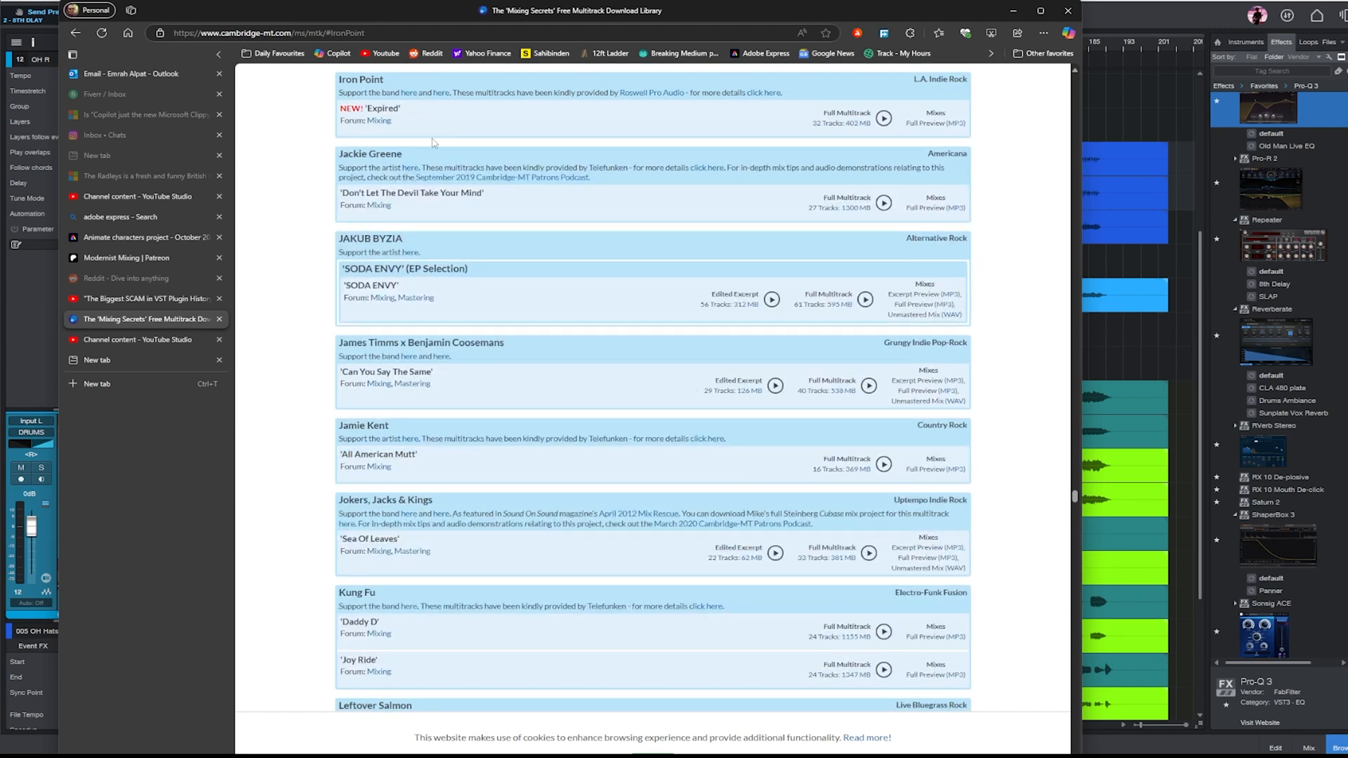
- Open Iron Point's Facebook page from the listing, look through its posts, and return to Studio One
{"action": "left_click", "coordinate": [416, 96]}
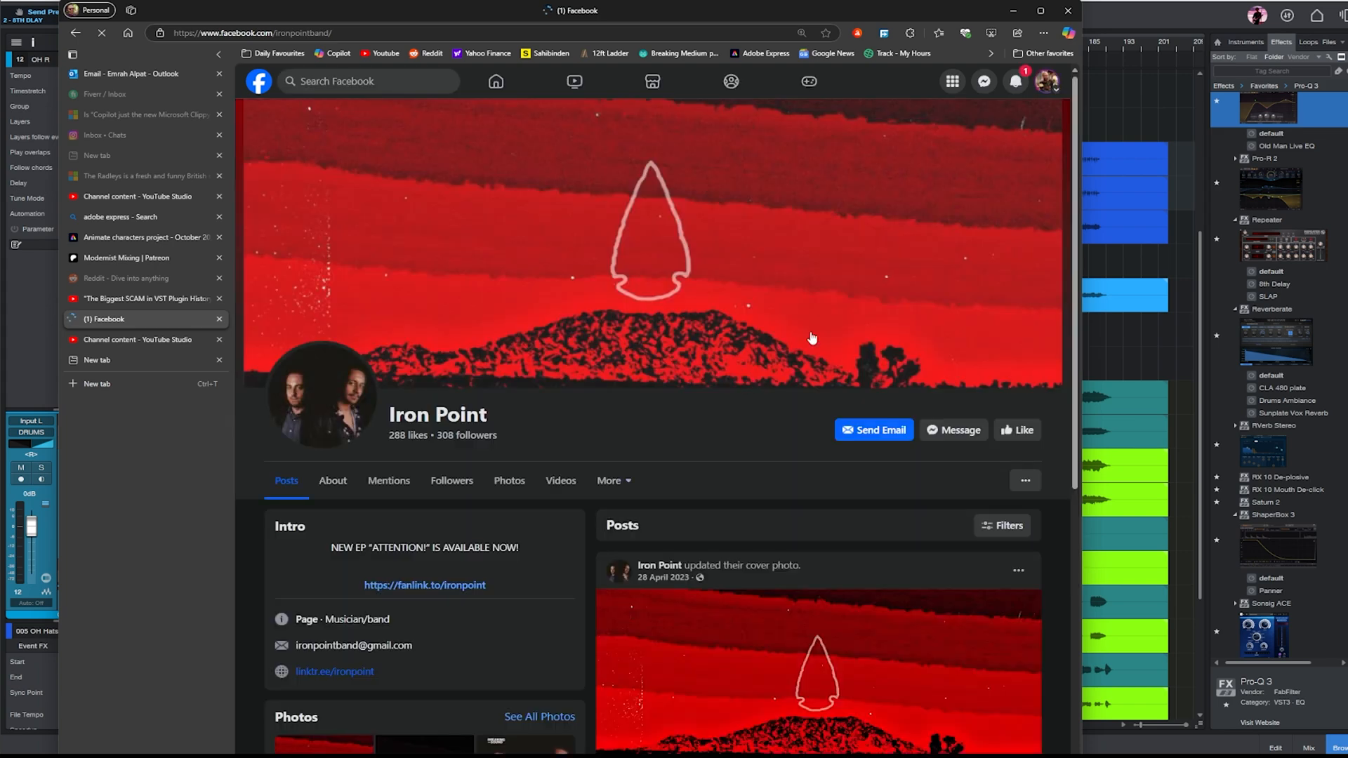
{"action": "scroll", "coordinate": [532, 277], "scroll_direction": "down", "scroll_amount": 5}
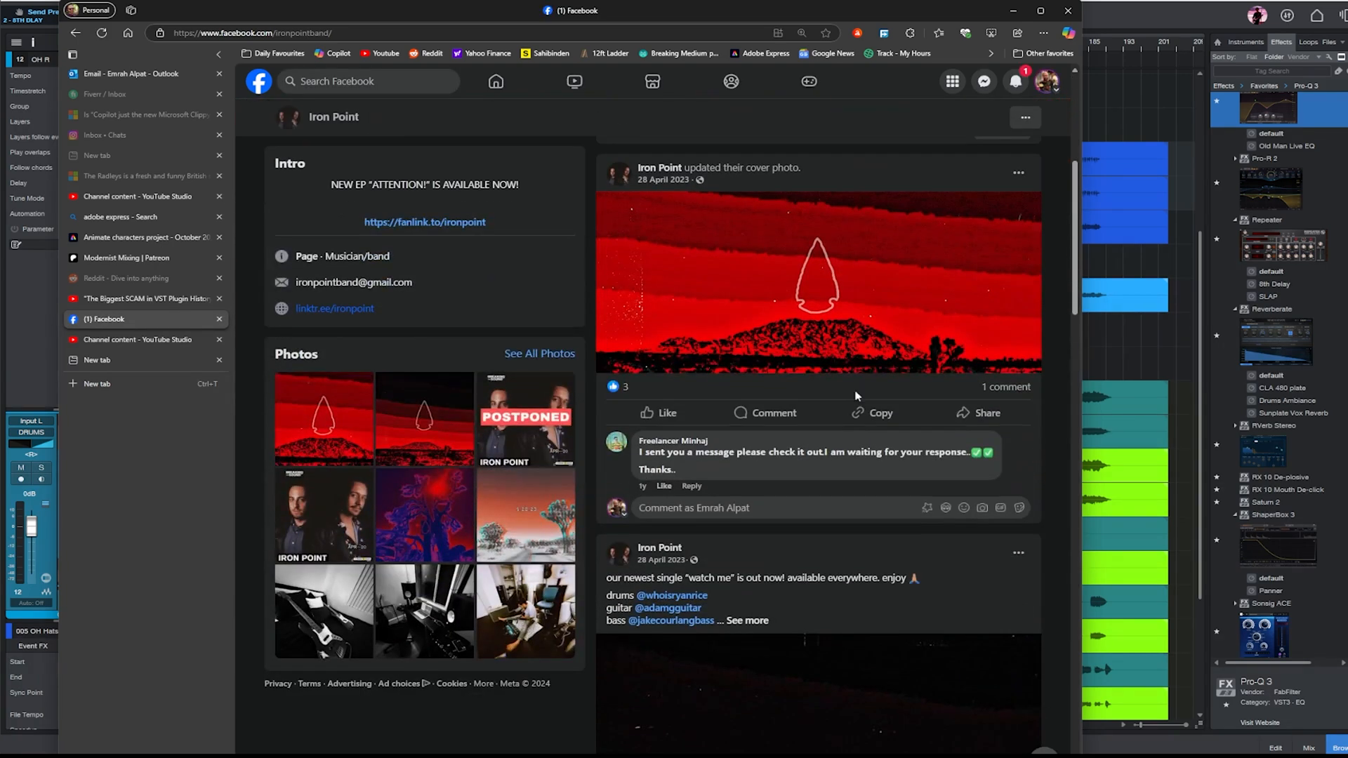
{"action": "scroll", "coordinate": [861, 384], "scroll_direction": "up", "scroll_amount": 6}
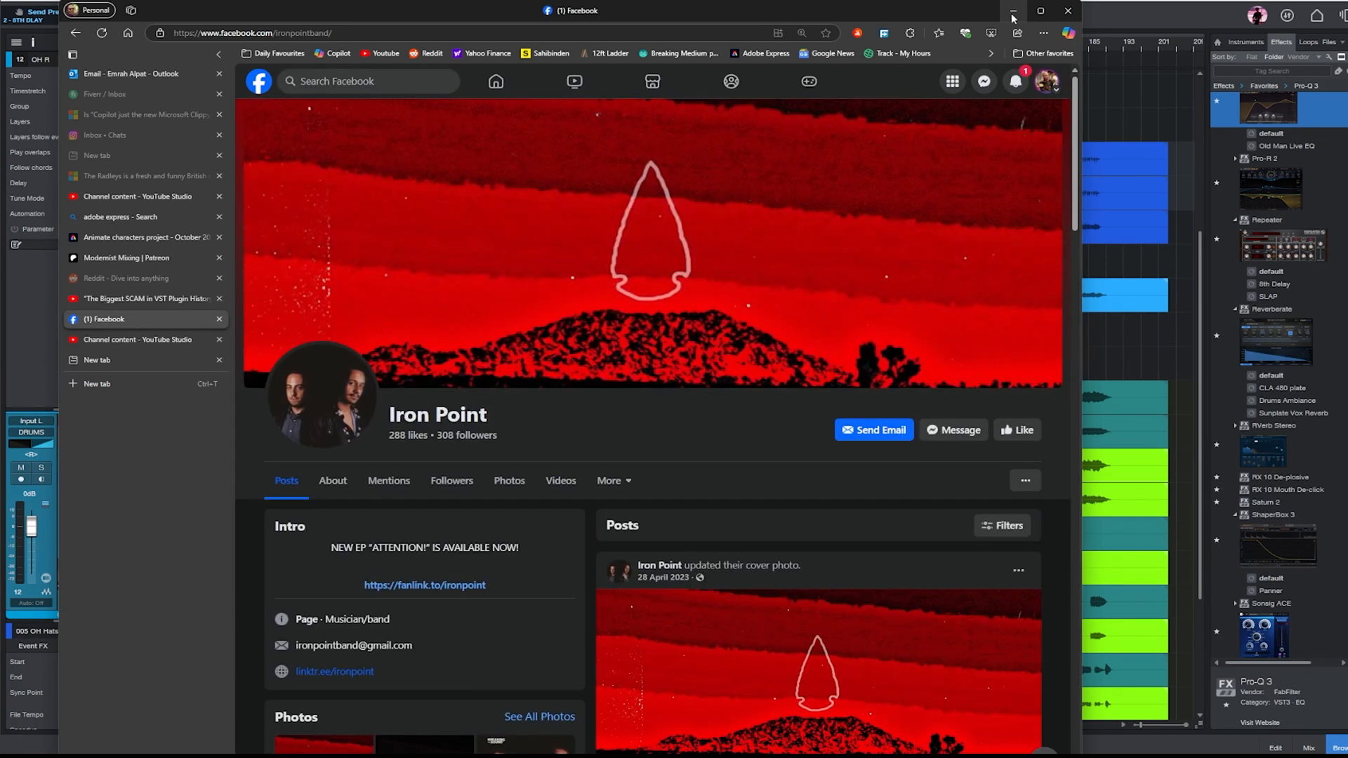
{"action": "left_click", "coordinate": [1012, 14]}
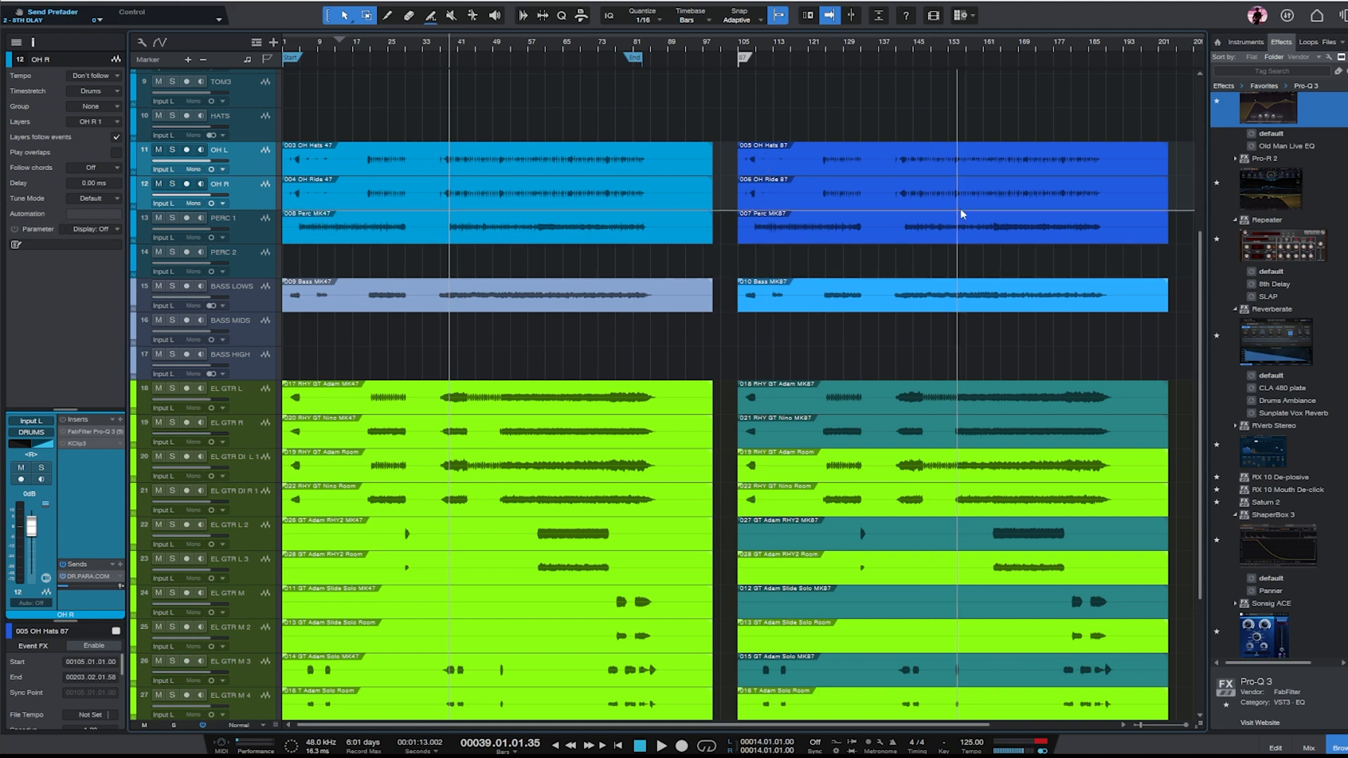
- Examine the drum, bass, guitar and vocal tracks, comparing the MK47 recordings with the MK87 recordings in the arrangement
{"action": "scroll", "coordinate": [960, 213], "scroll_direction": "down", "scroll_amount": 5}
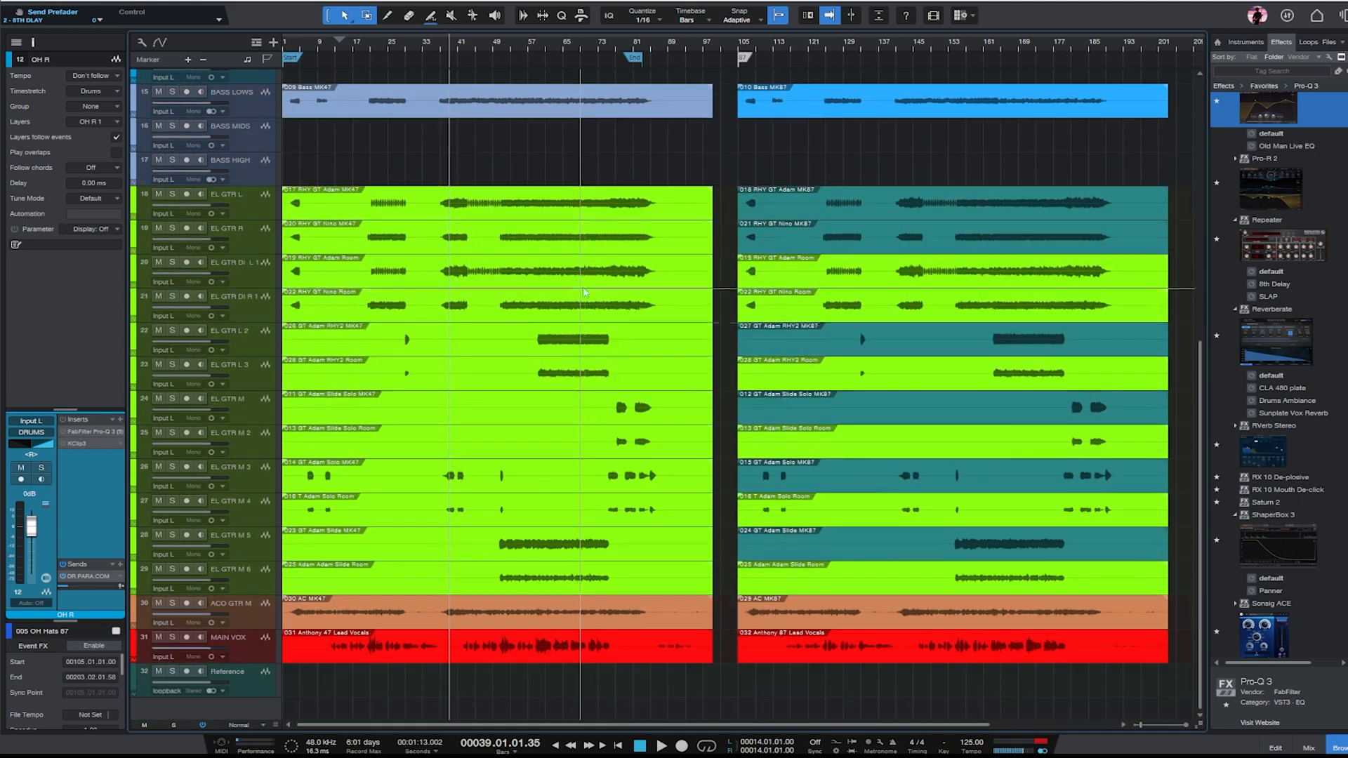
{"action": "scroll", "coordinate": [595, 274], "scroll_direction": "up", "scroll_amount": 5}
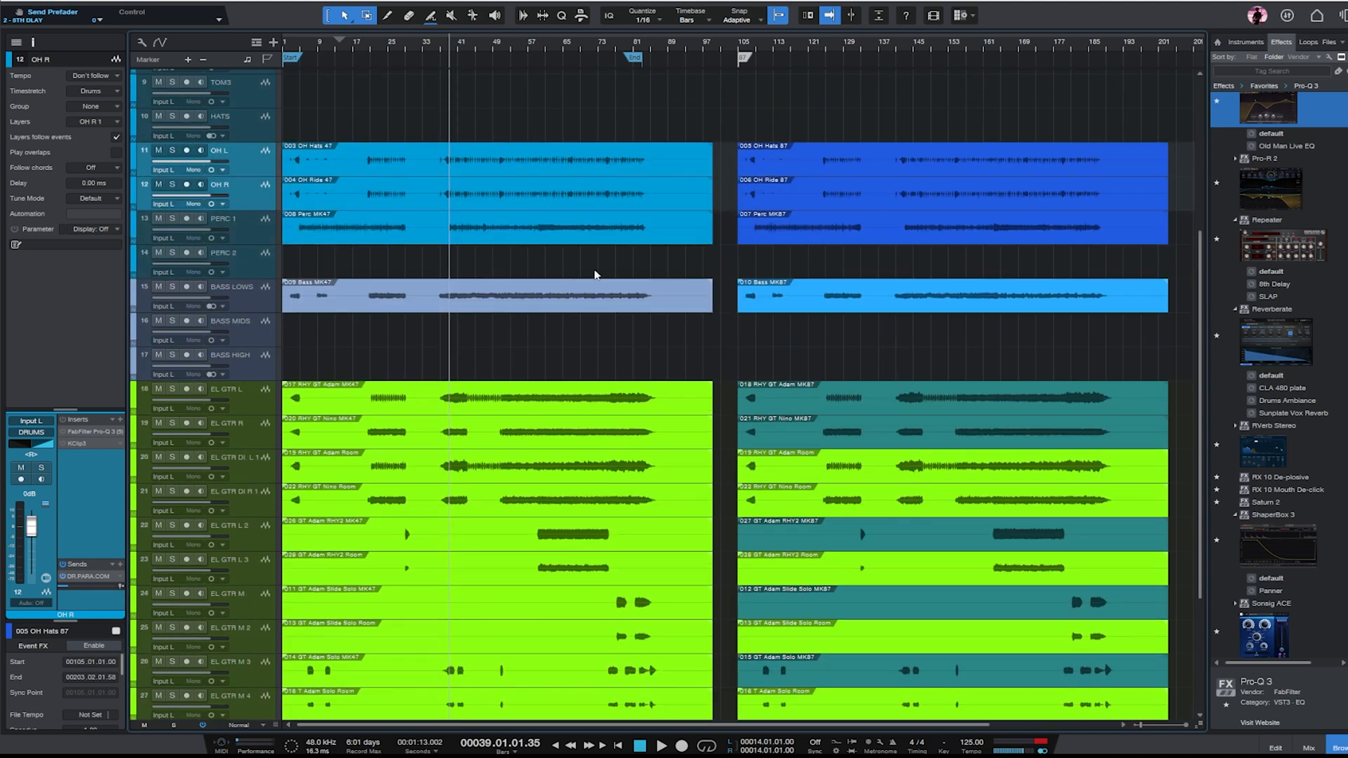
{"action": "scroll", "coordinate": [690, 238], "scroll_direction": "up", "scroll_amount": 2}
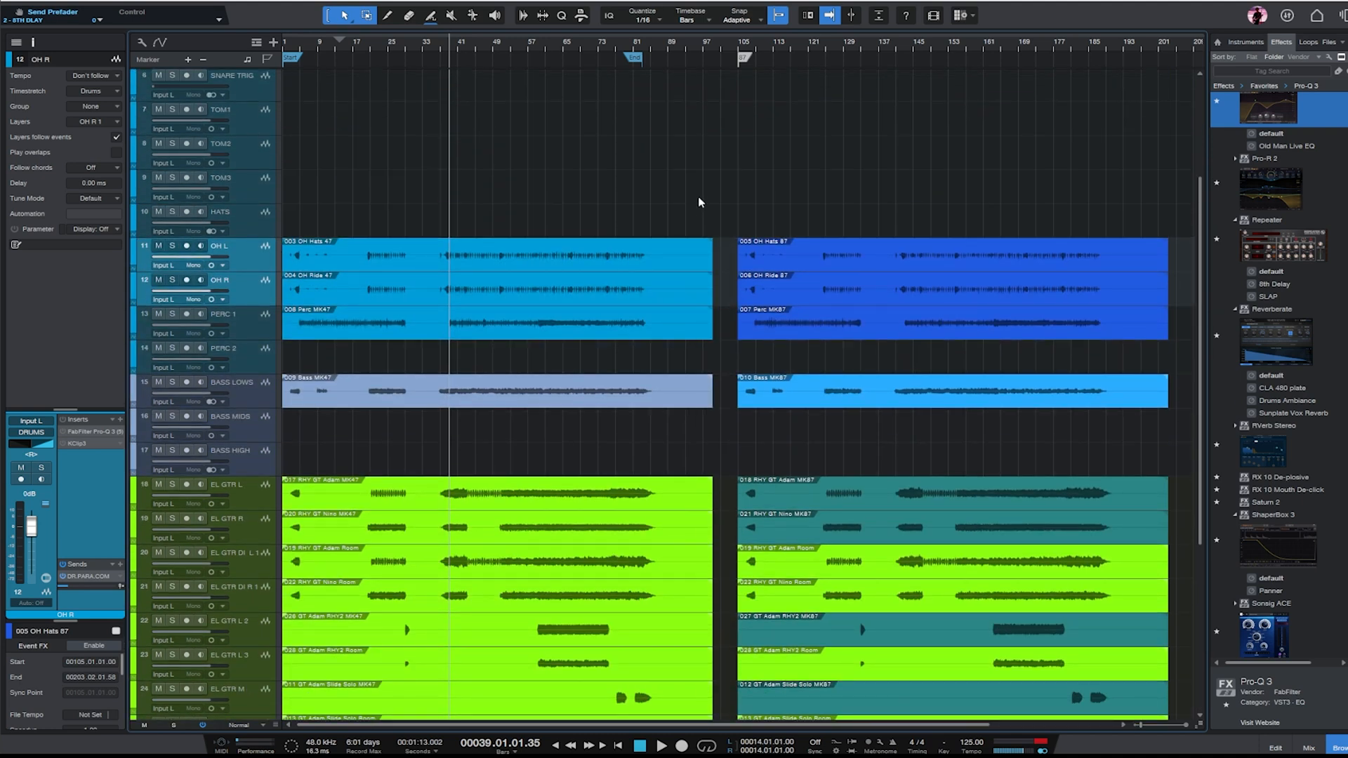
{"action": "scroll", "coordinate": [702, 201], "scroll_direction": "up", "scroll_amount": 3}
{"action": "scroll", "coordinate": [716, 201], "scroll_direction": "up", "scroll_amount": 1}
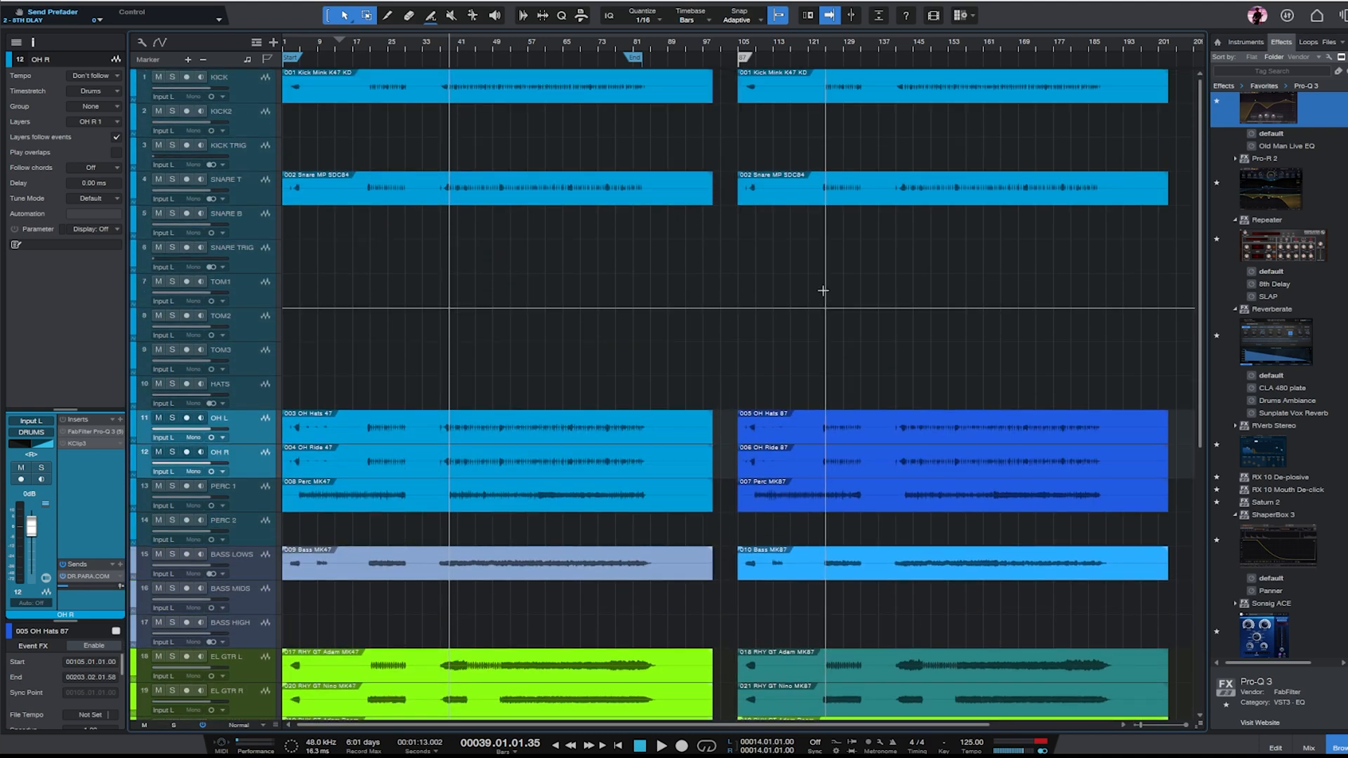
{"action": "scroll", "coordinate": [751, 351], "scroll_direction": "down", "scroll_amount": 6}
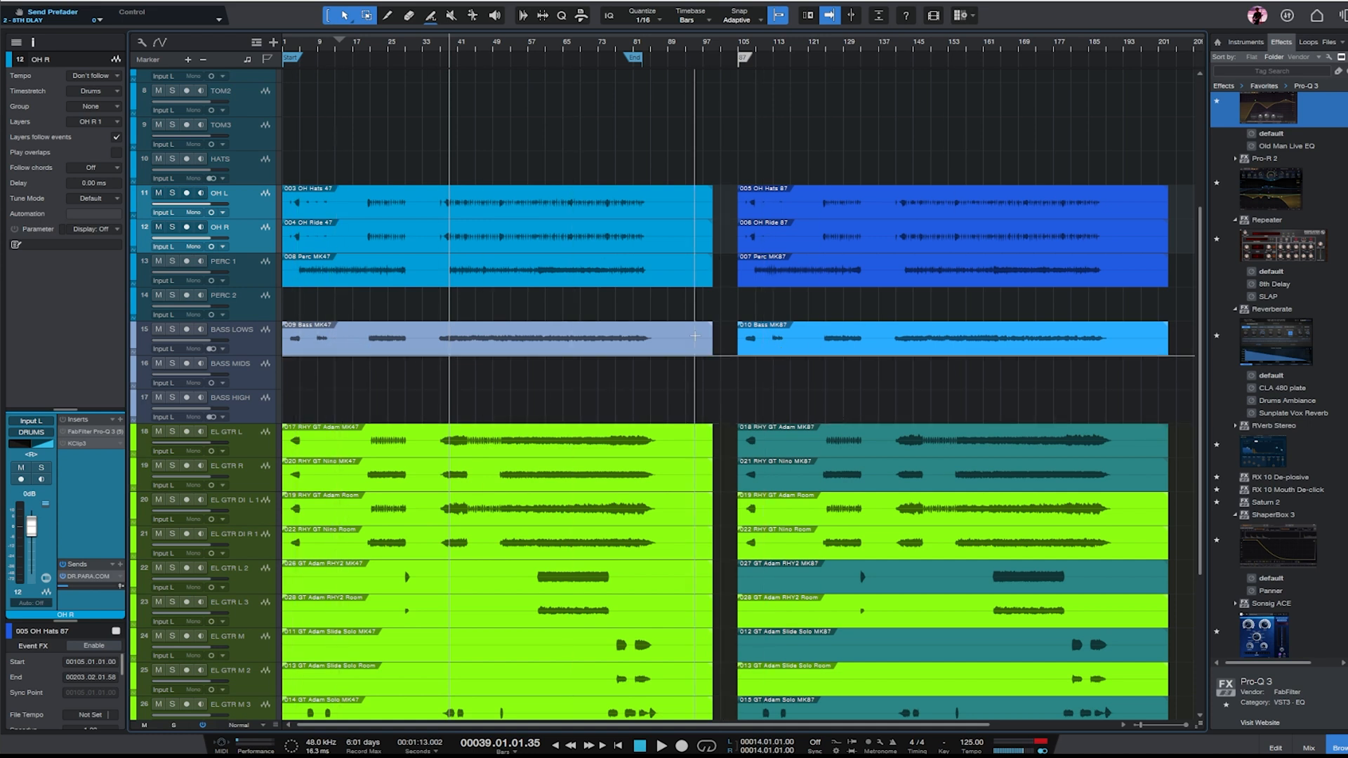
{"action": "scroll", "coordinate": [913, 337], "scroll_direction": "down", "scroll_amount": 2}
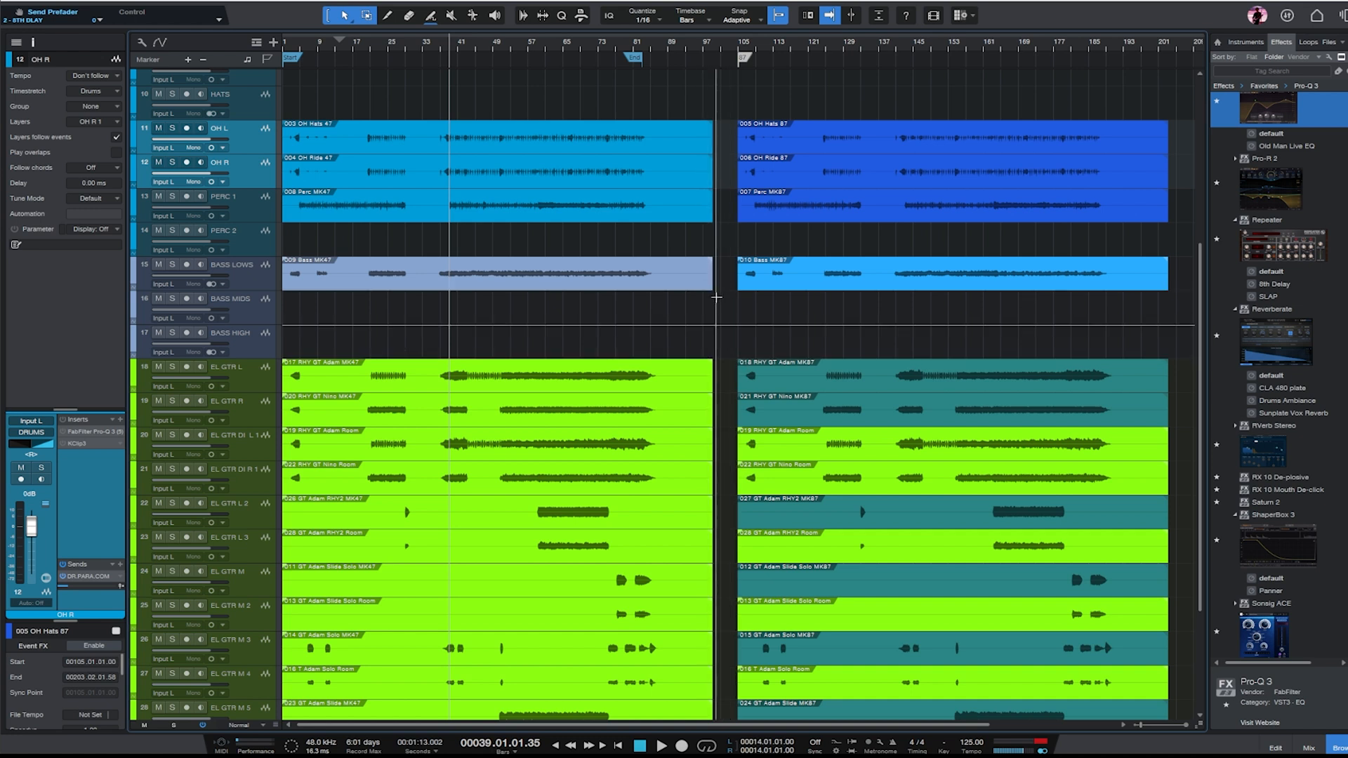
{"action": "scroll", "coordinate": [724, 305], "scroll_direction": "down", "scroll_amount": 2}
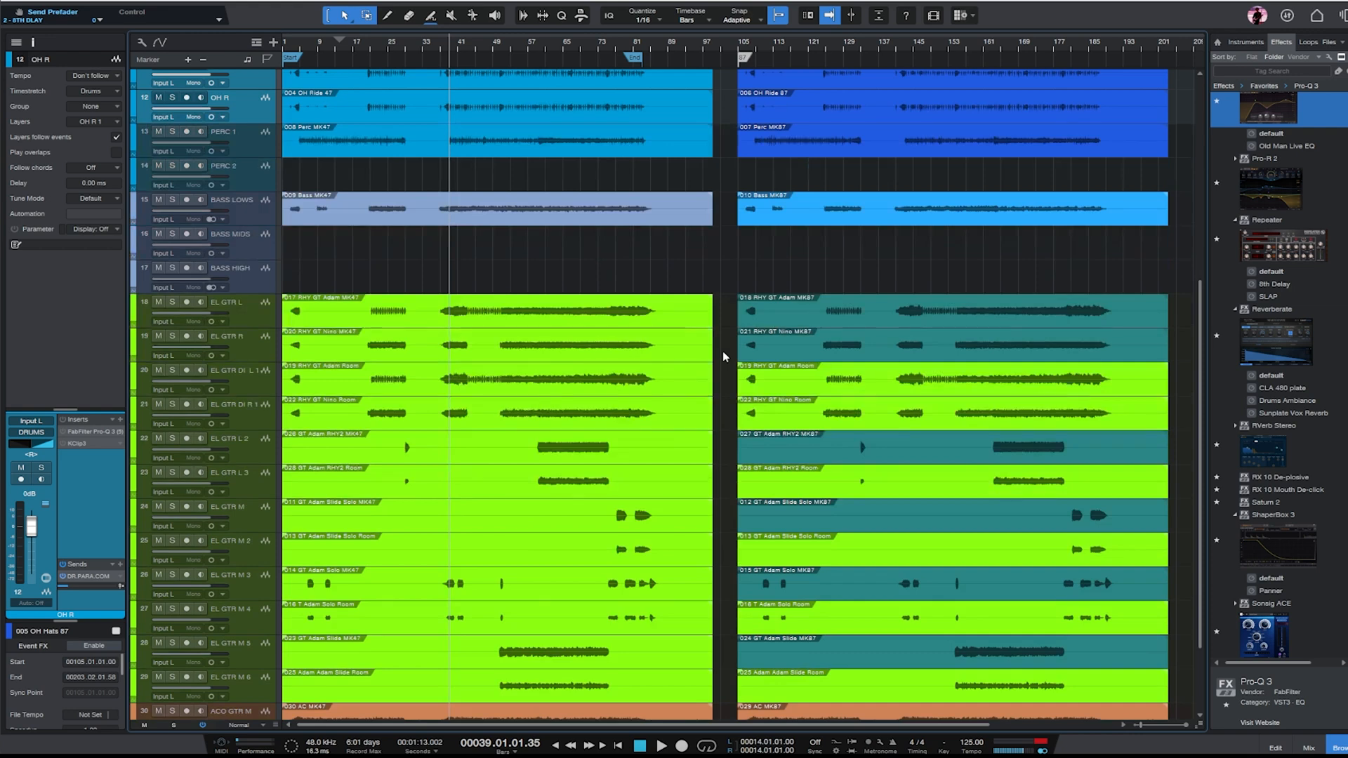
{"action": "scroll", "coordinate": [780, 387], "scroll_direction": "up", "scroll_amount": 3}
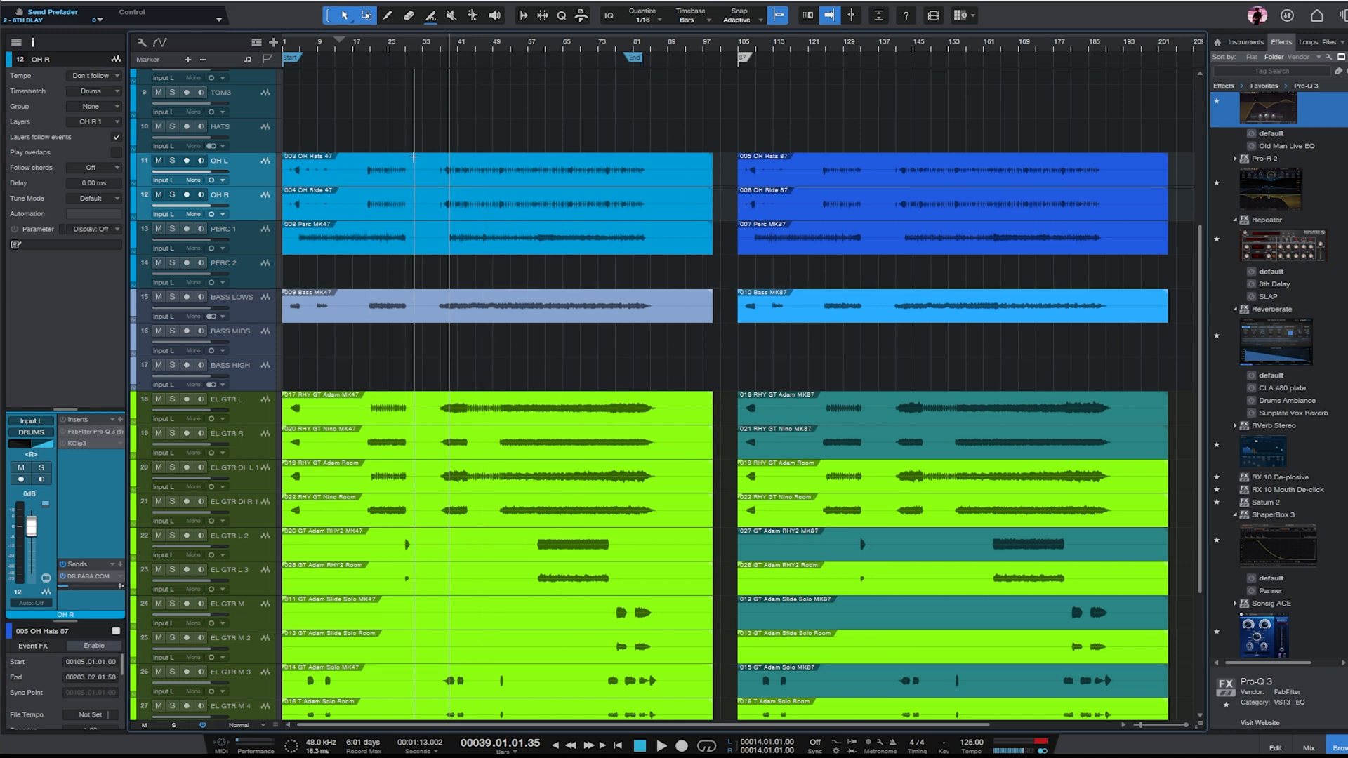
{"action": "scroll", "coordinate": [451, 545], "scroll_direction": "down", "scroll_amount": 3}
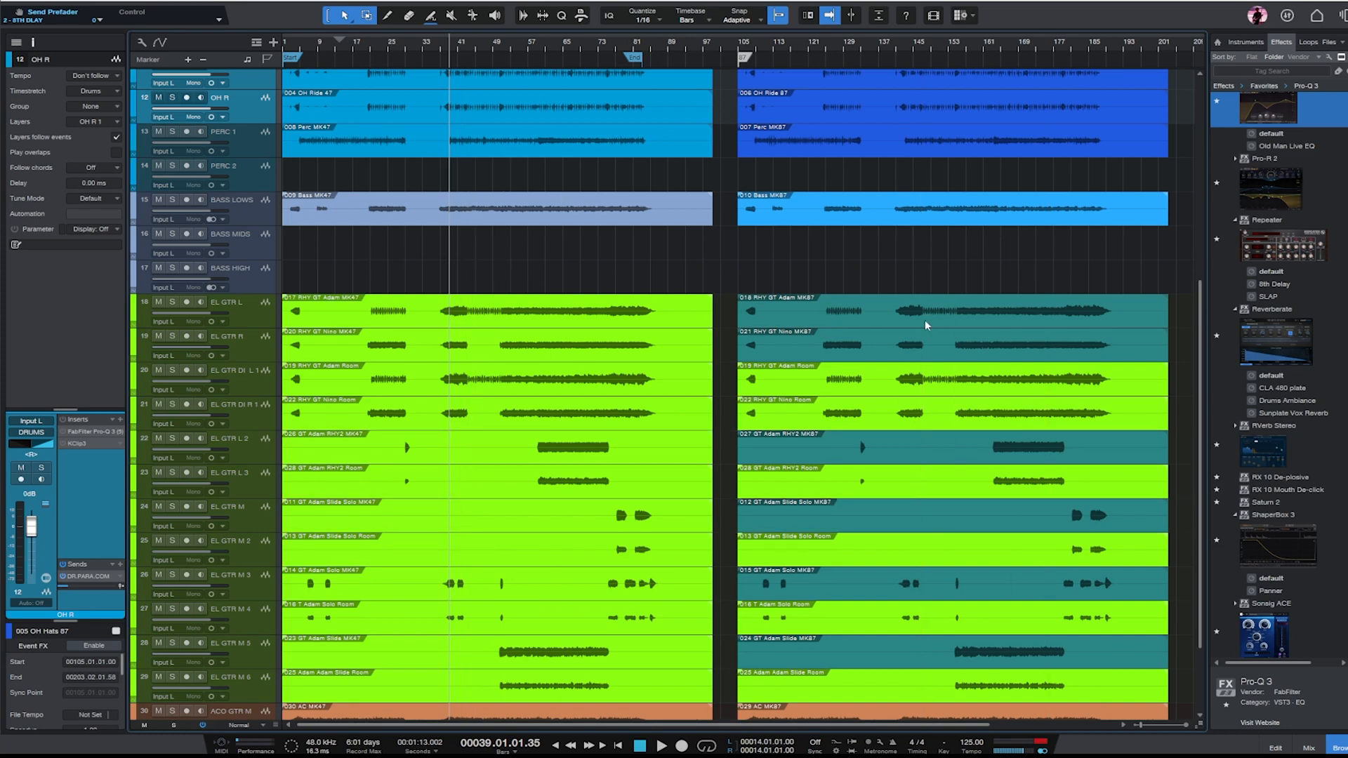
- Select the EL GTR L track and inspect its RHY GT Adam MK47 and MK87 events in turn
{"action": "left_click", "coordinate": [254, 320]}
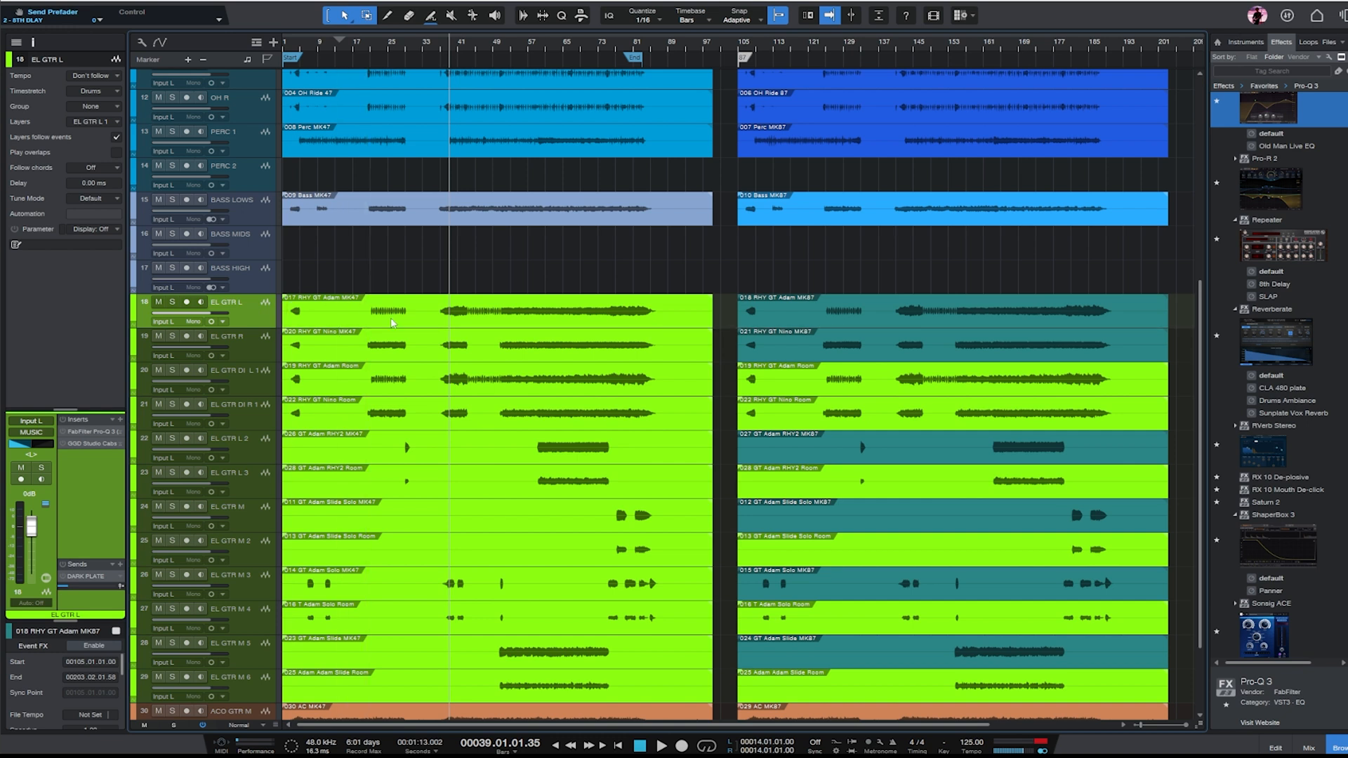
{"action": "left_click", "coordinate": [452, 320]}
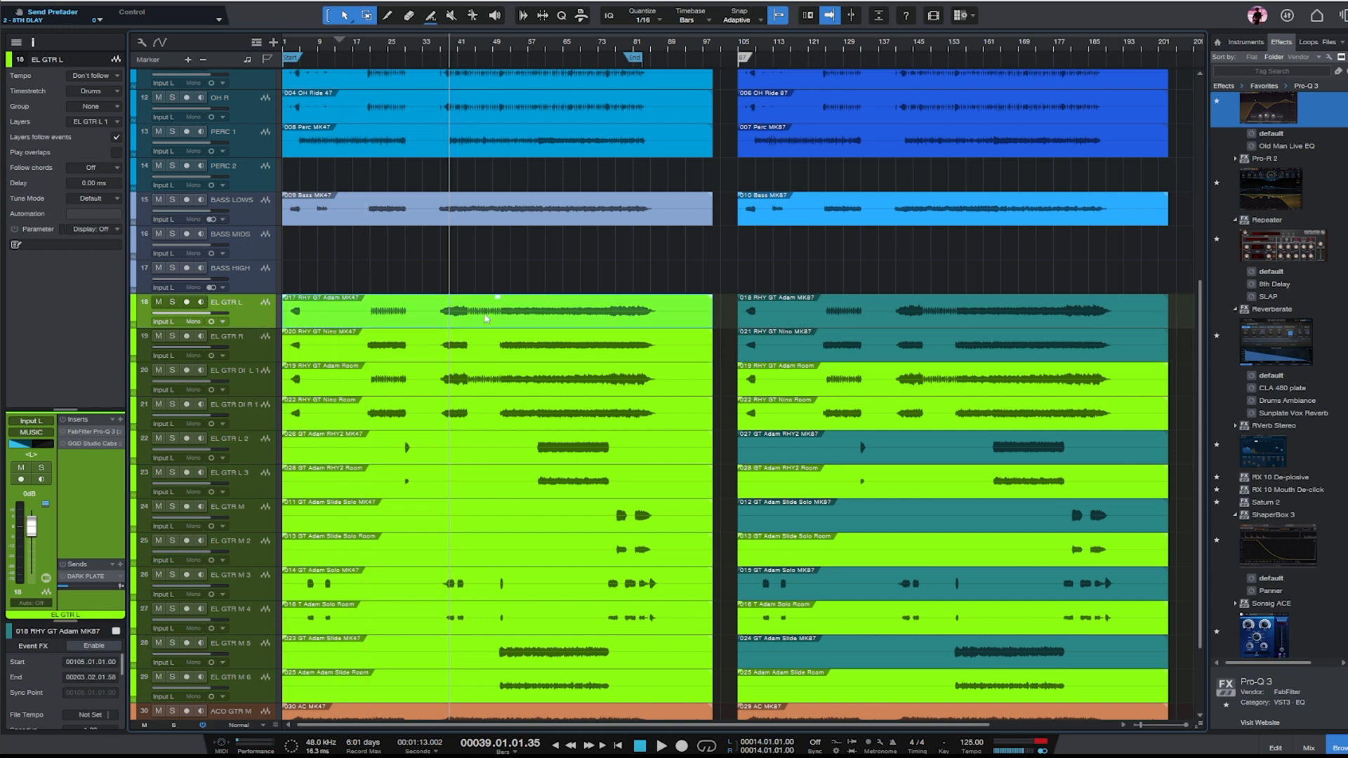
{"action": "left_click", "coordinate": [990, 327]}
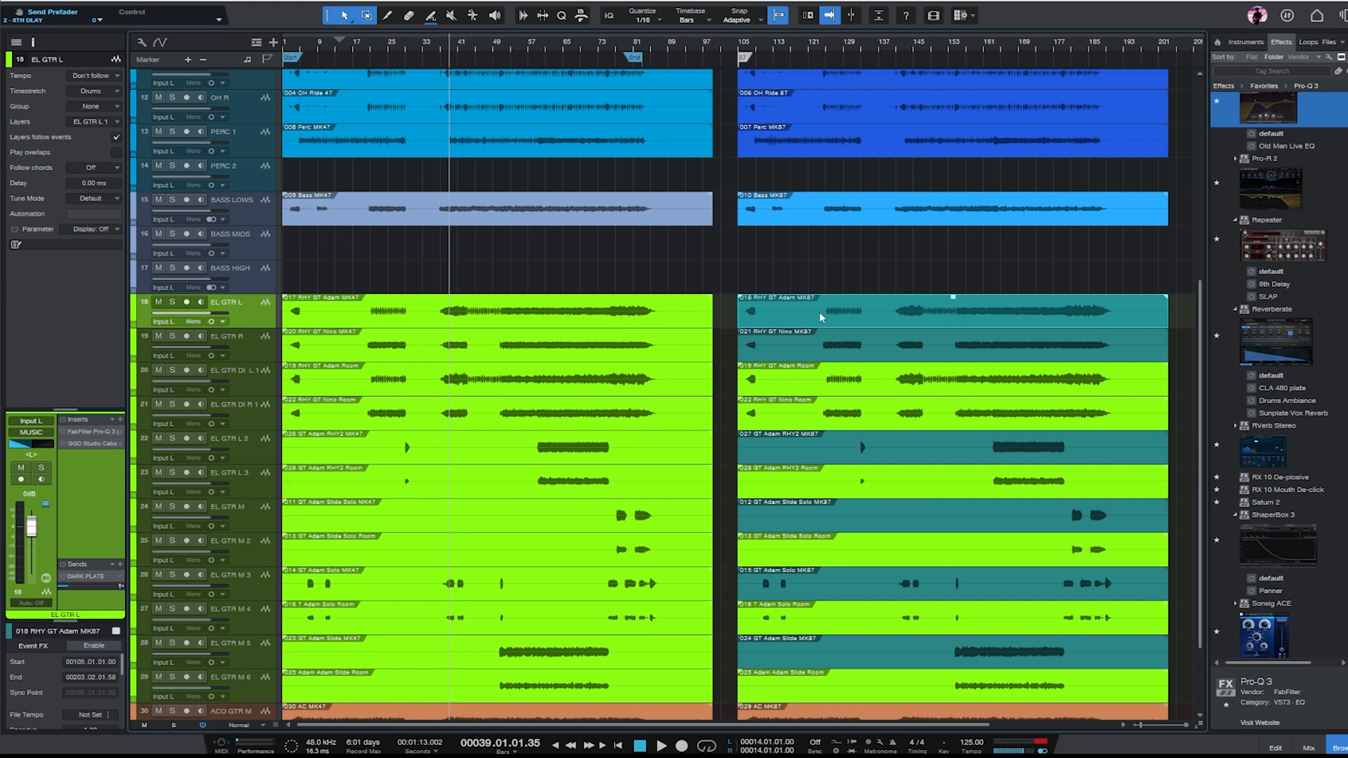
- Switch to the browser and search the web for "roswell mk47 mic" in the empty tab
{"action": "mouse_move", "coordinate": [583, 756]}
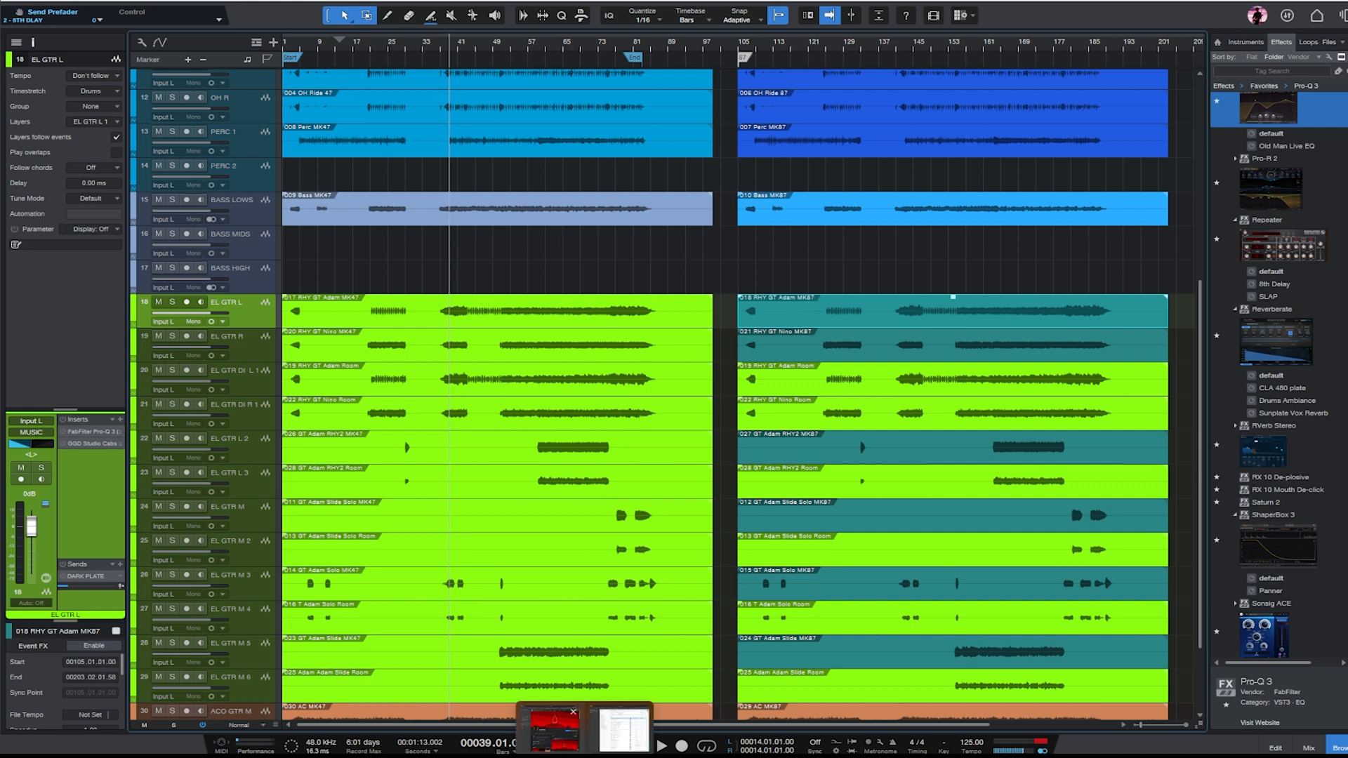
{"action": "left_click", "coordinate": [552, 729]}
{"action": "left_click", "coordinate": [109, 363]}
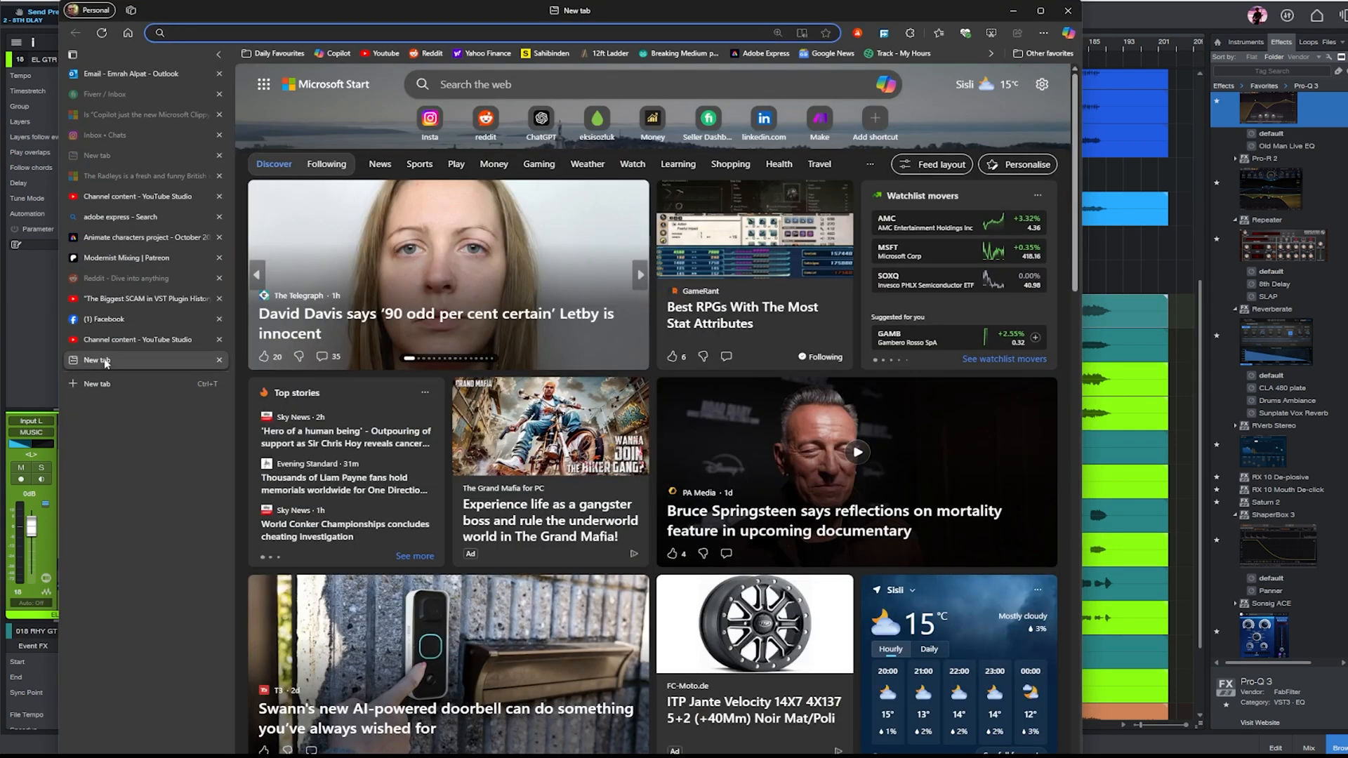
{"action": "type", "text": "roswell"}
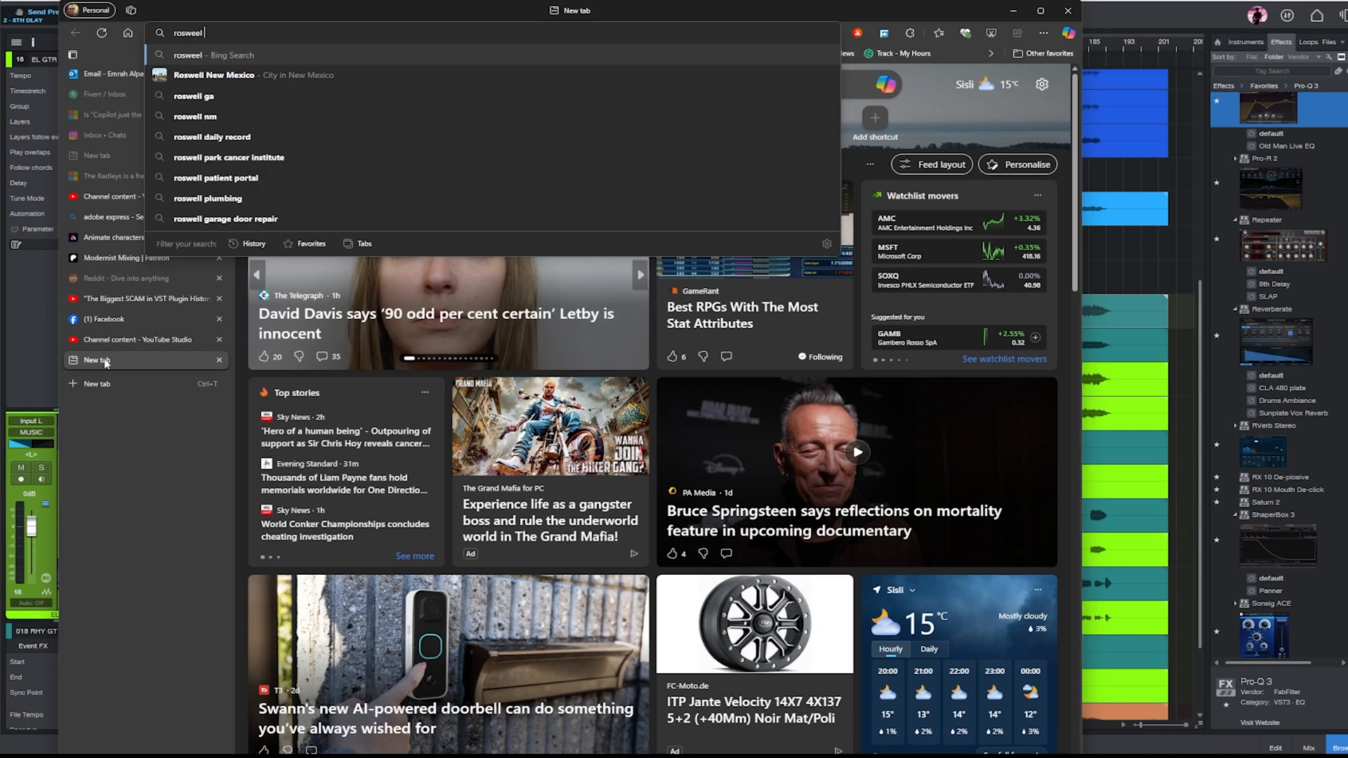
{"action": "type", "text": " mk"}
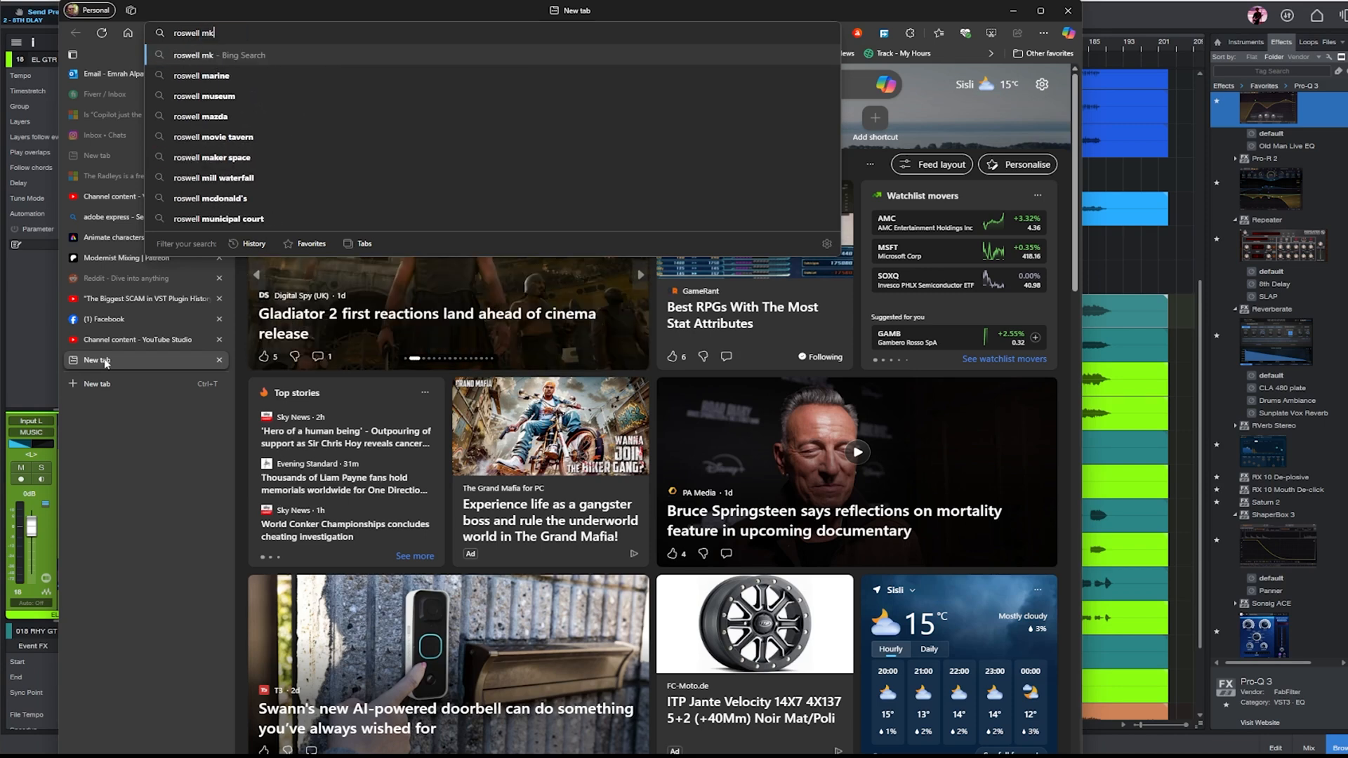
{"action": "type", "text": "47 mic"}
{"action": "key", "text": "Return"}
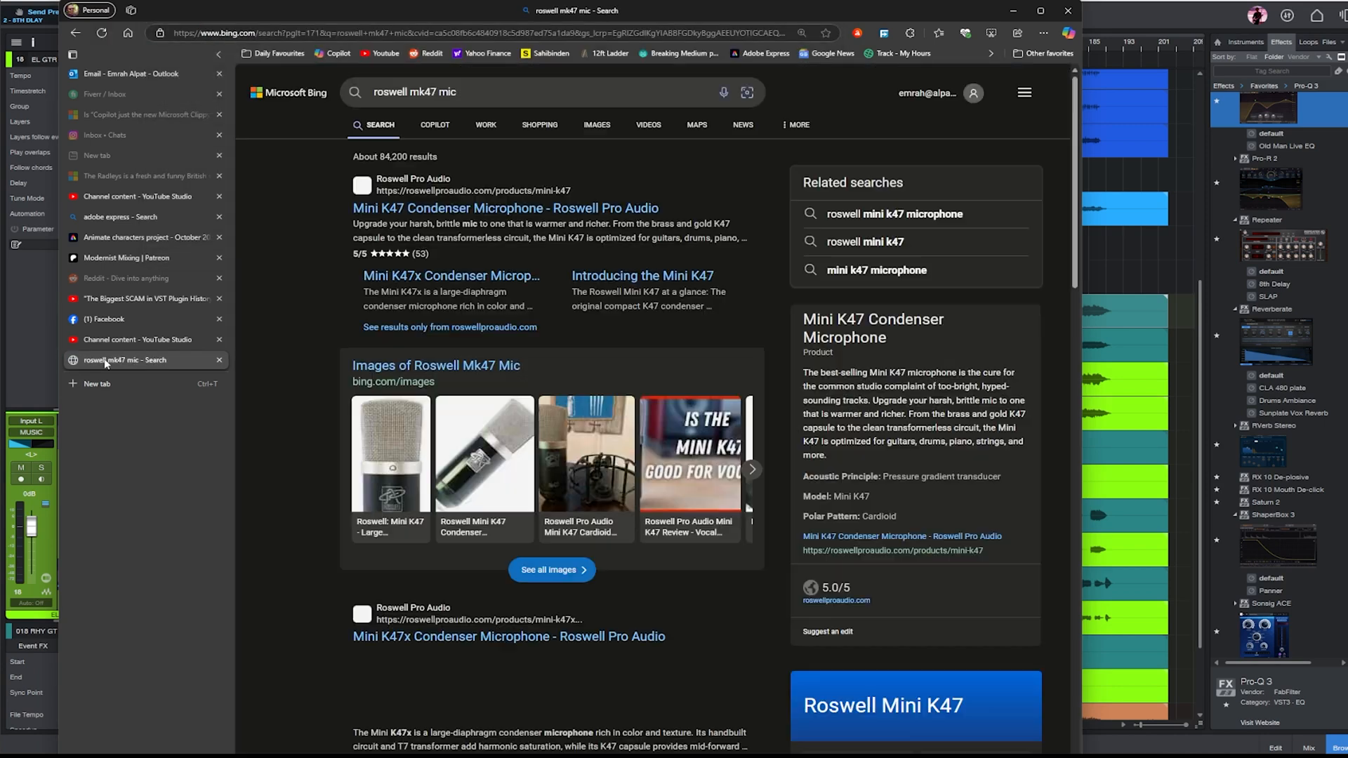
- Open the Roswell Mini K47 Condenser Microphone product page and check its price
{"action": "left_click", "coordinate": [478, 212]}
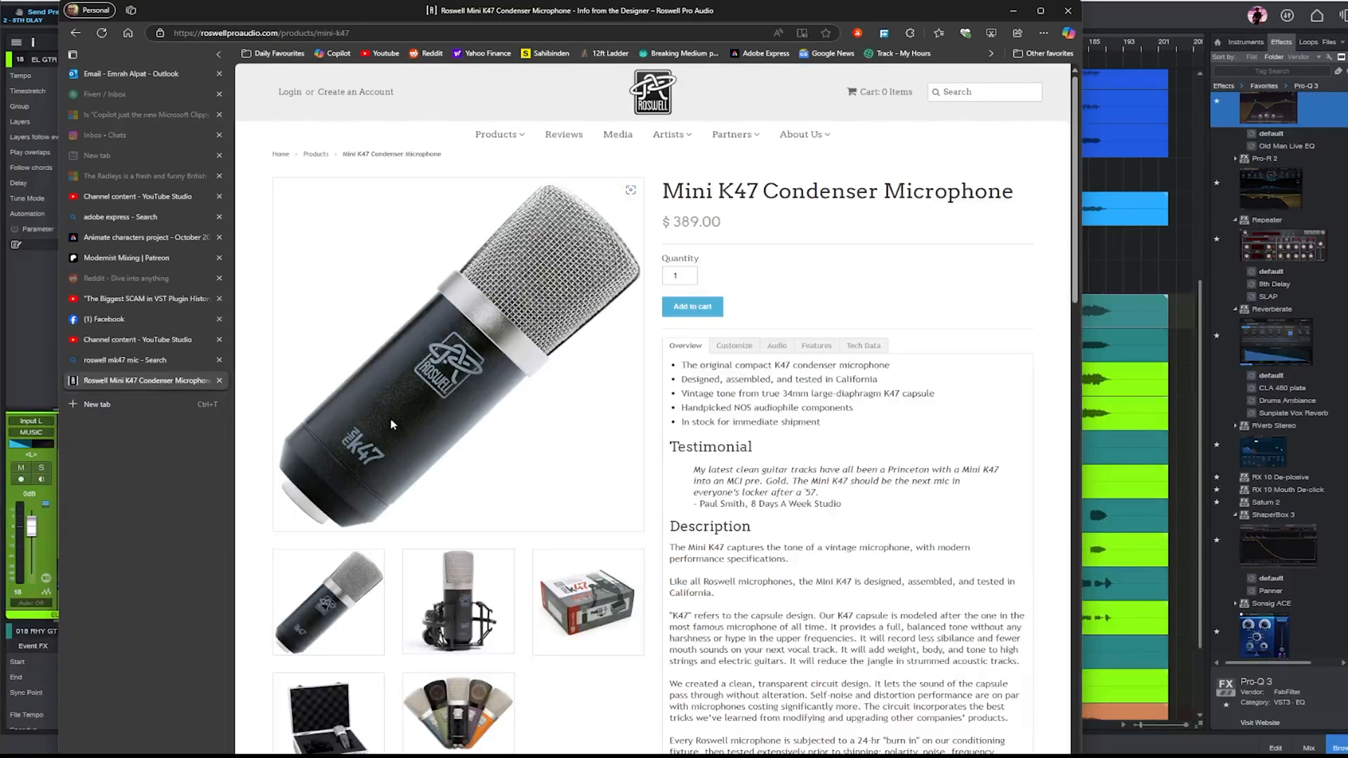
{"action": "left_click_drag", "start_coordinate": [722, 224], "coordinate": [662, 223]}
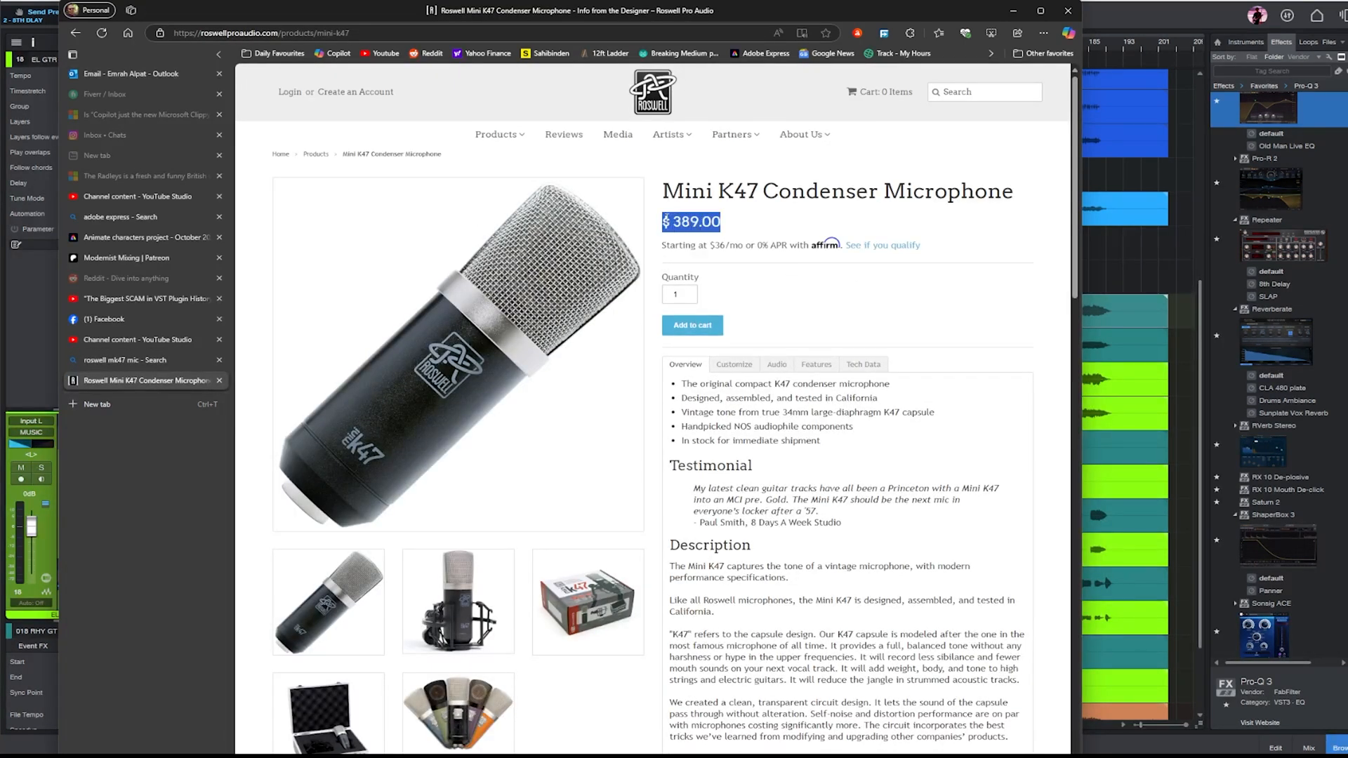
{"action": "left_click", "coordinate": [925, 584]}
- Open the K87 product page from the Roswell catalog, look it over, and return to Studio One
{"action": "mouse_move", "coordinate": [515, 140]}
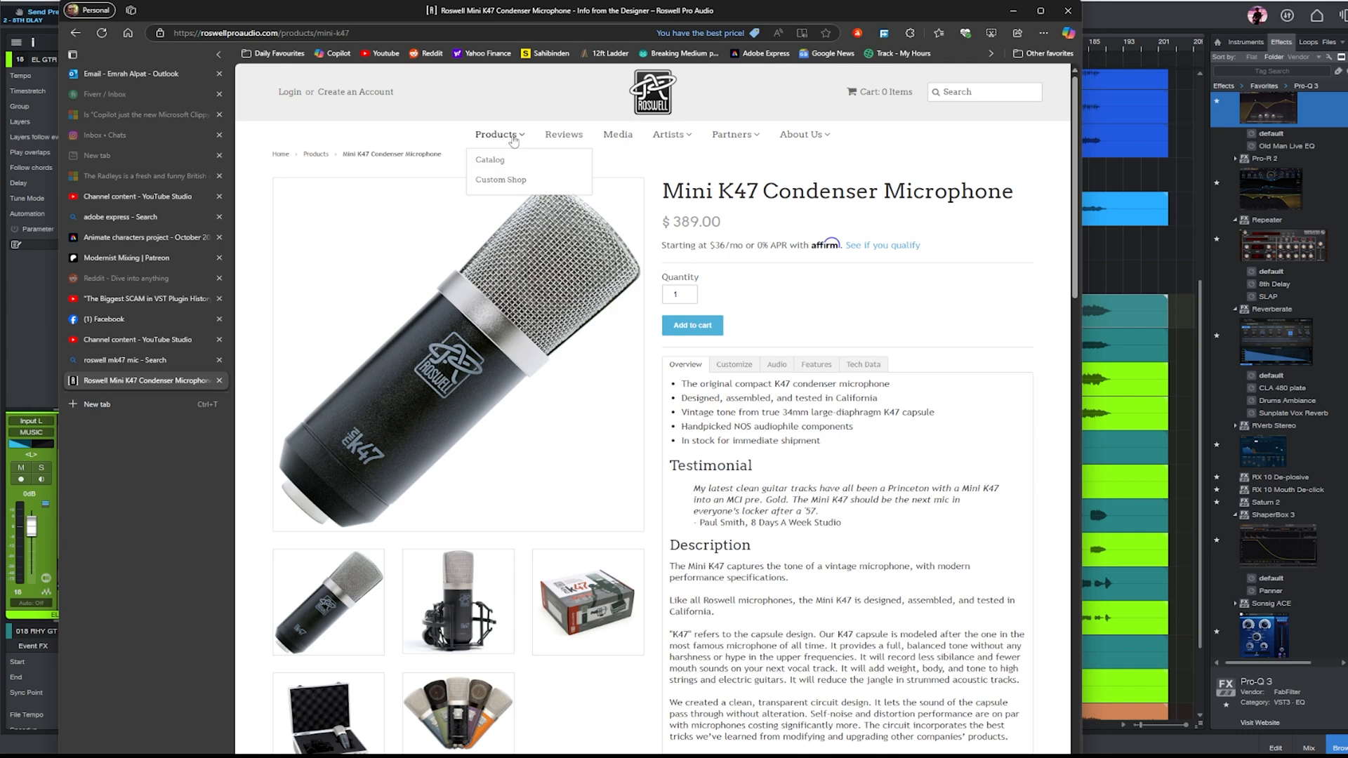
{"action": "left_click", "coordinate": [492, 160]}
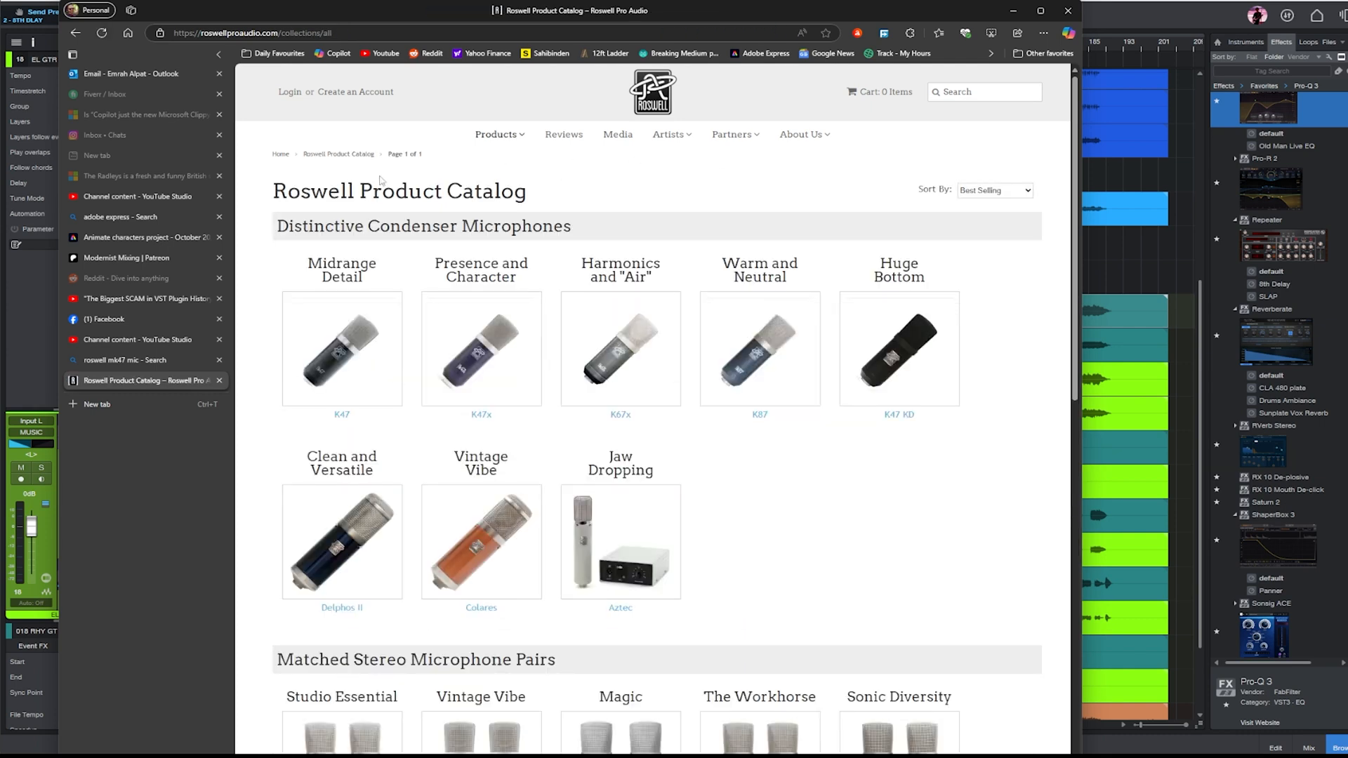
{"action": "left_click", "coordinate": [754, 360]}
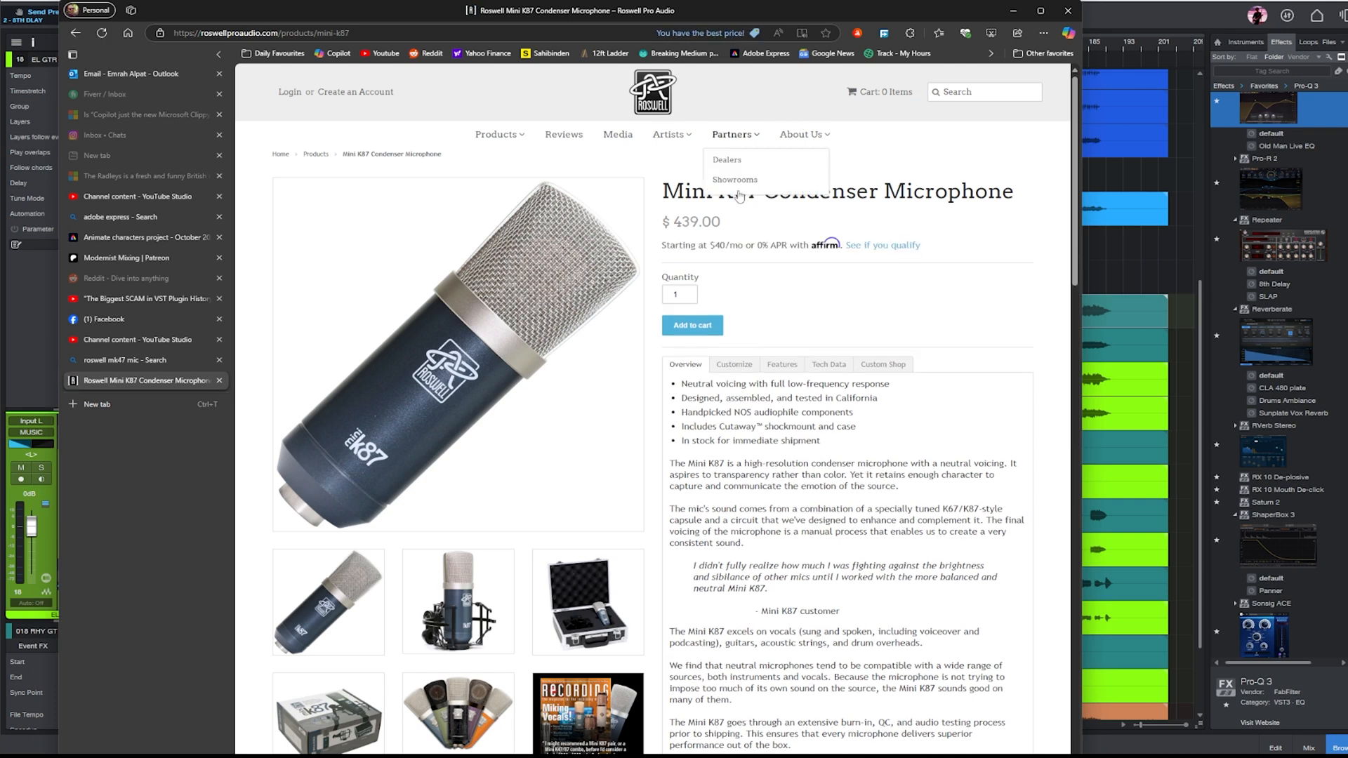
{"action": "left_click", "coordinate": [1013, 12]}
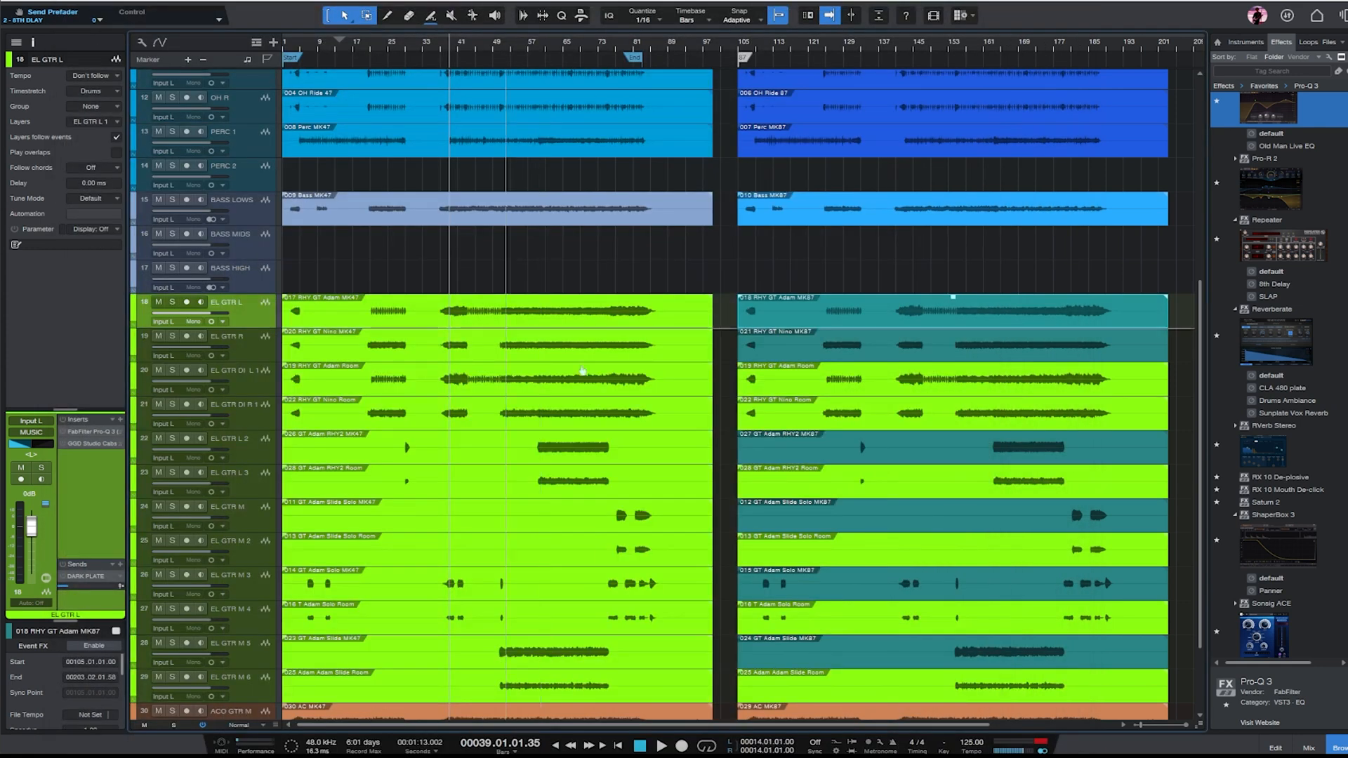
- Review the kick and snare tracks and compare the MK47 and MK87 versions of the overhead and PERC 1 events
{"action": "scroll", "coordinate": [533, 486], "scroll_direction": "down", "scroll_amount": 3}
{"action": "scroll", "coordinate": [519, 392], "scroll_direction": "up", "scroll_amount": 10}
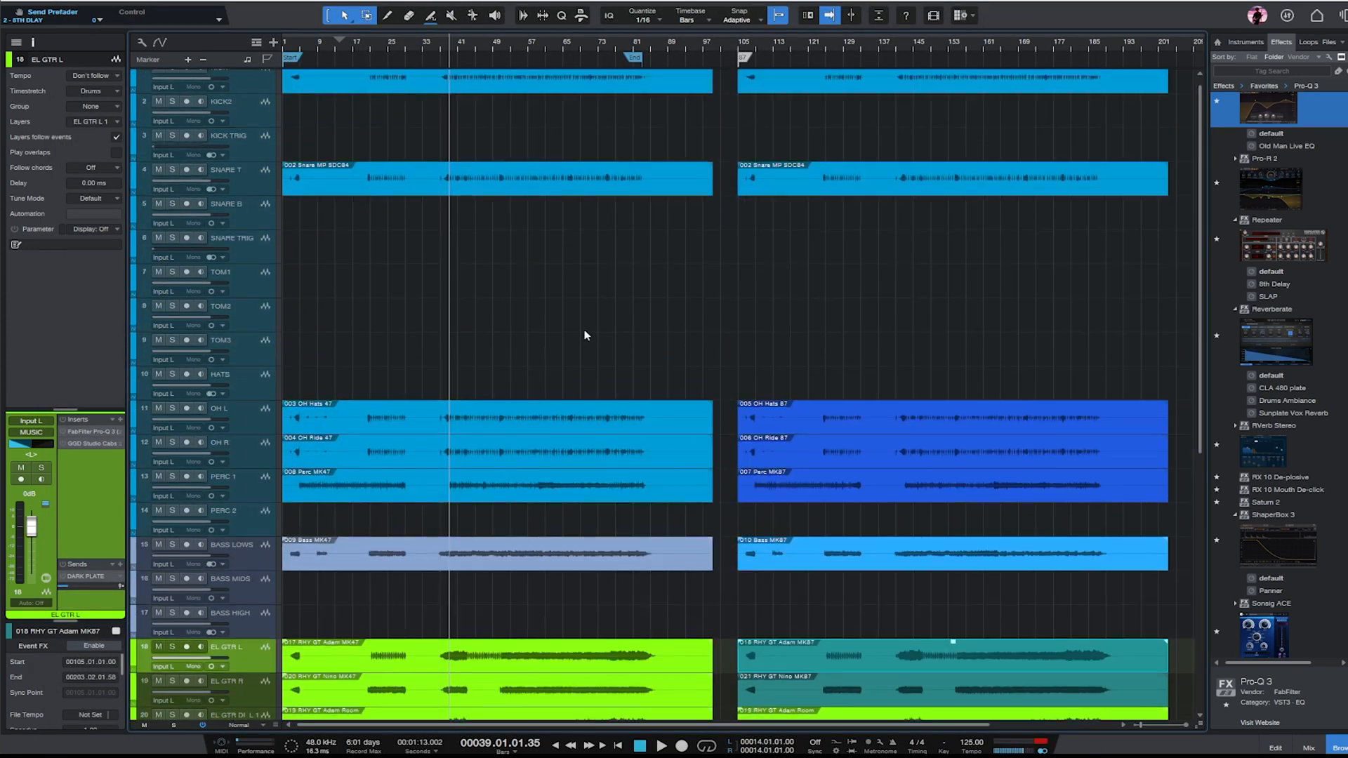
{"action": "scroll", "coordinate": [583, 324], "scroll_direction": "up", "scroll_amount": 1}
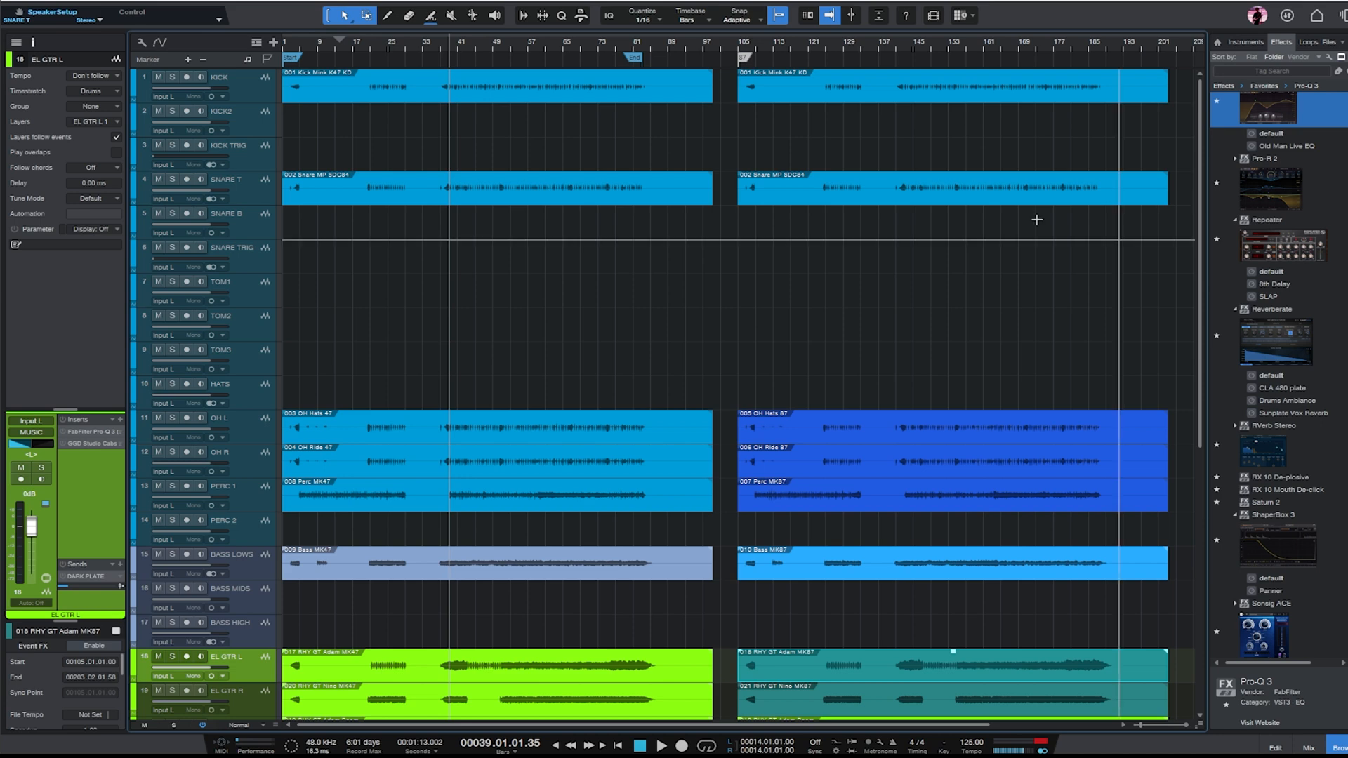
{"action": "scroll", "coordinate": [1035, 216], "scroll_direction": "down", "scroll_amount": 5}
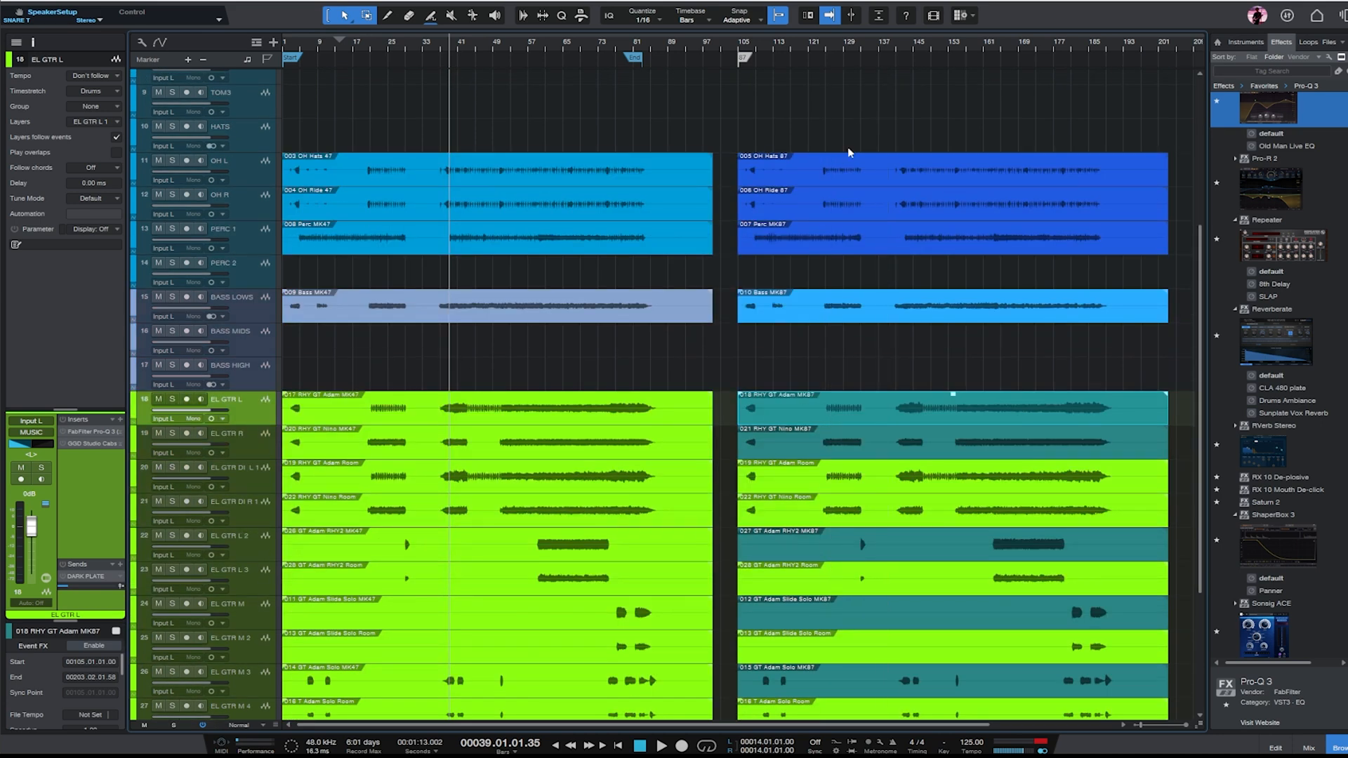
{"action": "left_click", "coordinate": [487, 184]}
{"action": "left_click", "coordinate": [594, 213]}
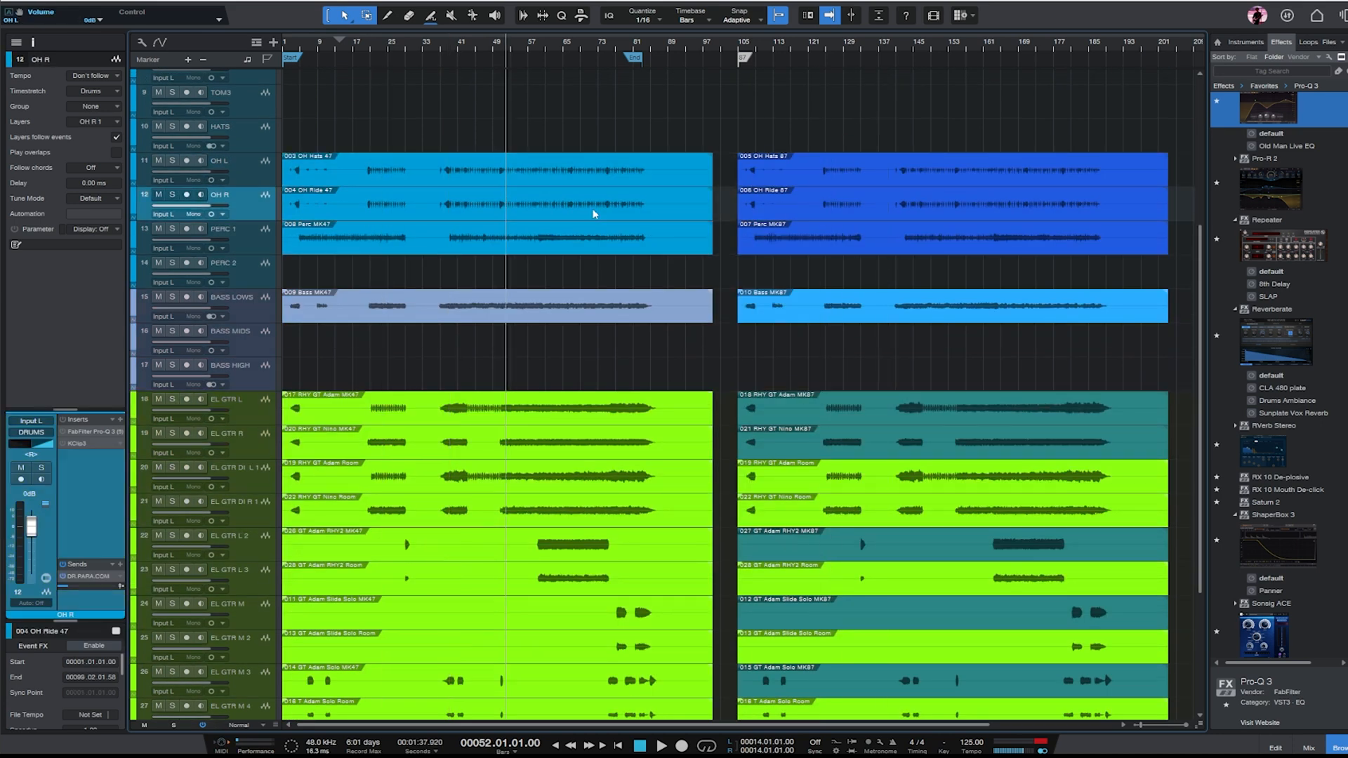
{"action": "left_click", "coordinate": [403, 248]}
{"action": "left_click", "coordinate": [848, 247]}
{"action": "scroll", "coordinate": [677, 600], "scroll_direction": "down", "scroll_amount": 6}
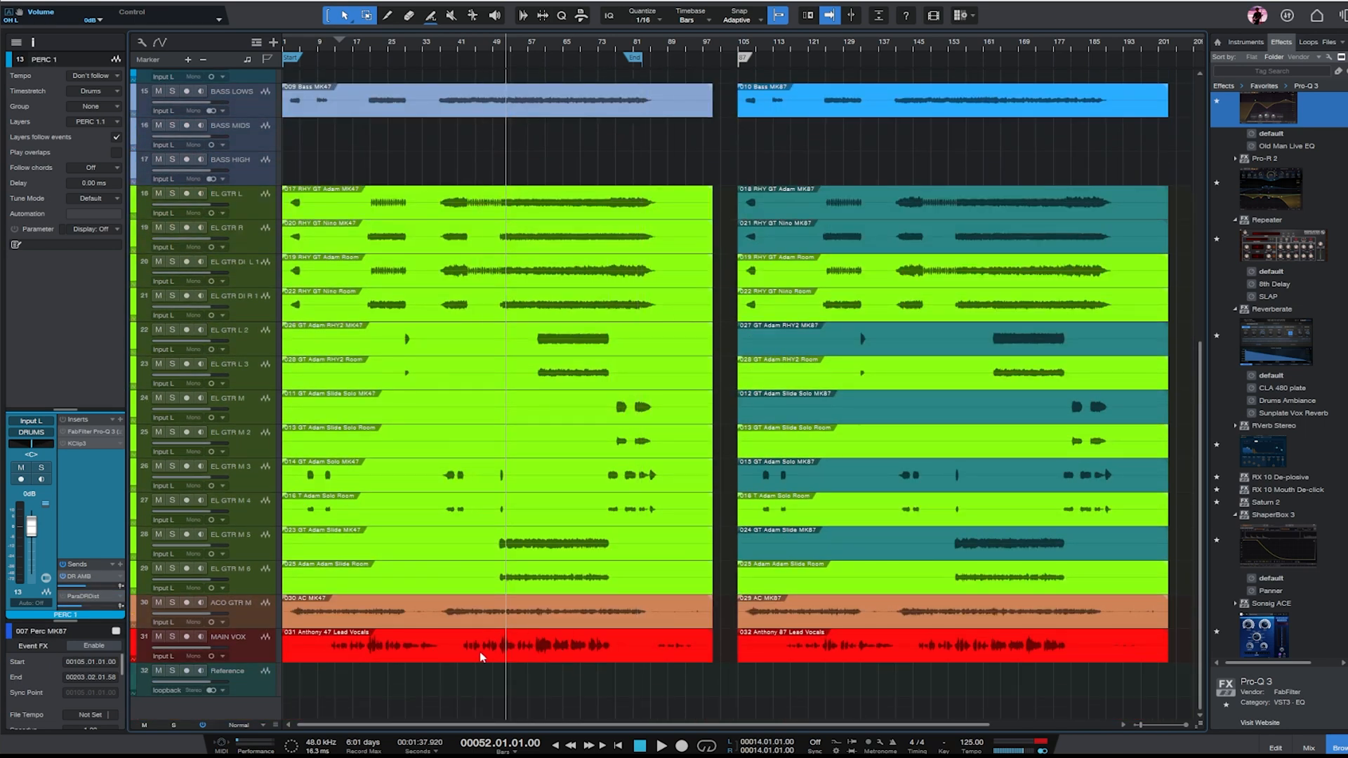
- Recolor the MK87 lead vocal event on the MAIN VOX track to light pink
{"action": "left_click", "coordinate": [839, 650]}
{"action": "right_click", "coordinate": [785, 660]}
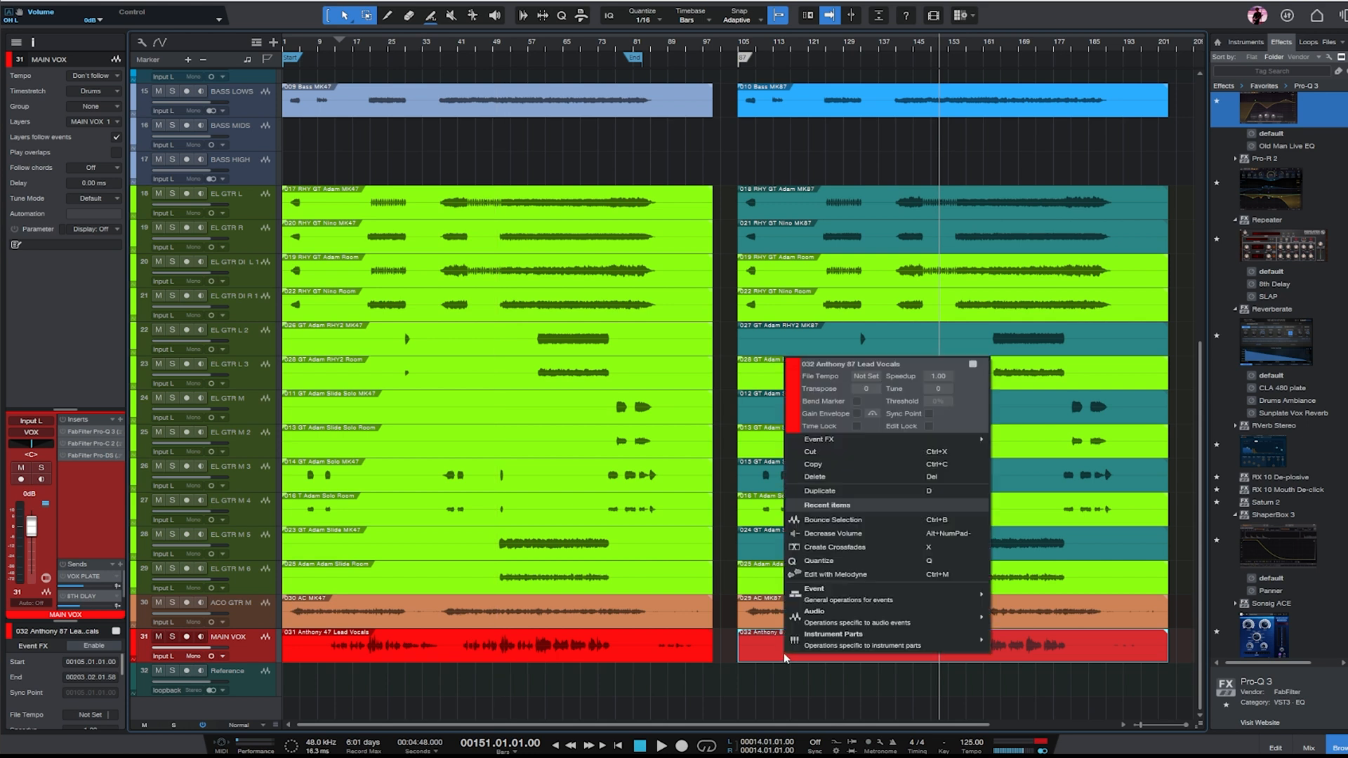
{"action": "left_click", "coordinate": [791, 421]}
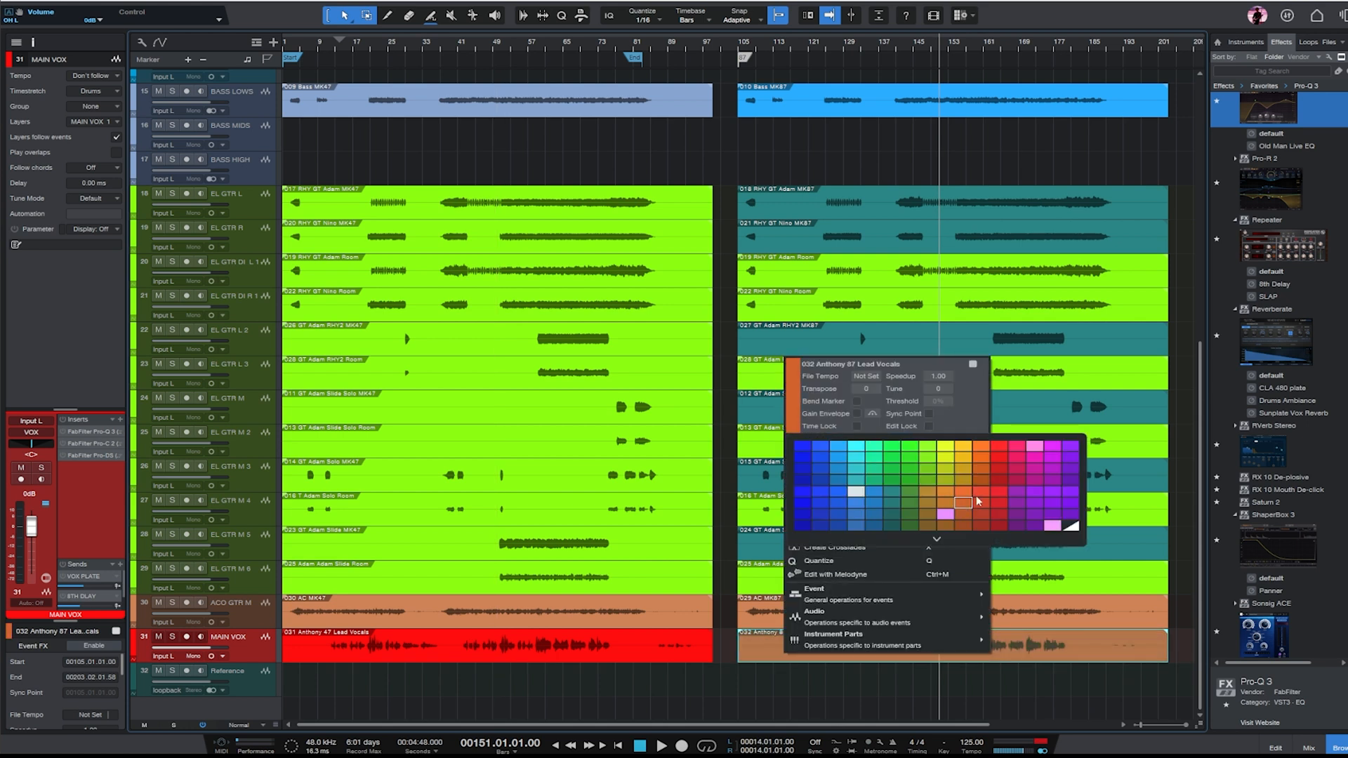
{"action": "left_click", "coordinate": [1035, 444]}
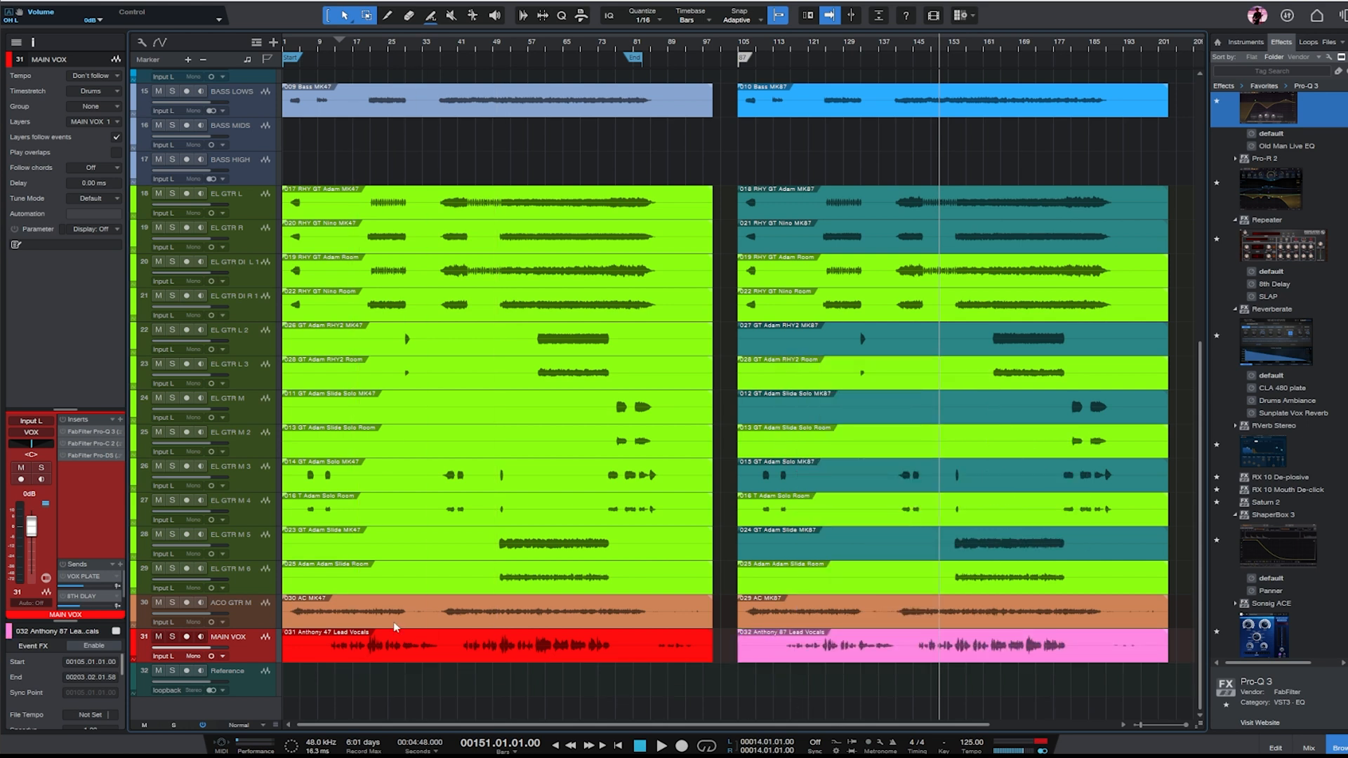
- Recolor the AC MK87 event on the ACO GTR M track to red
{"action": "left_click", "coordinate": [795, 618]}
{"action": "right_click", "coordinate": [795, 618]}
{"action": "left_click", "coordinate": [805, 356]}
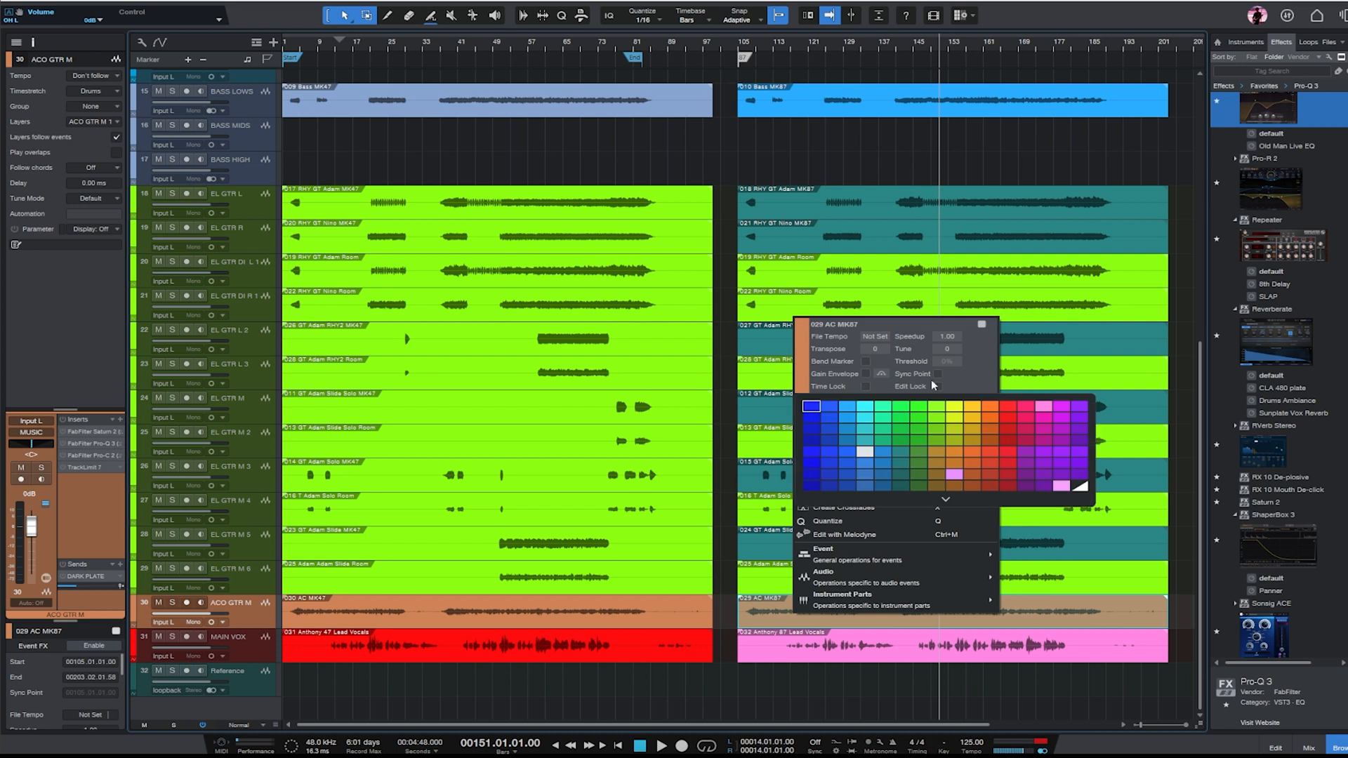
{"action": "left_click", "coordinate": [989, 463]}
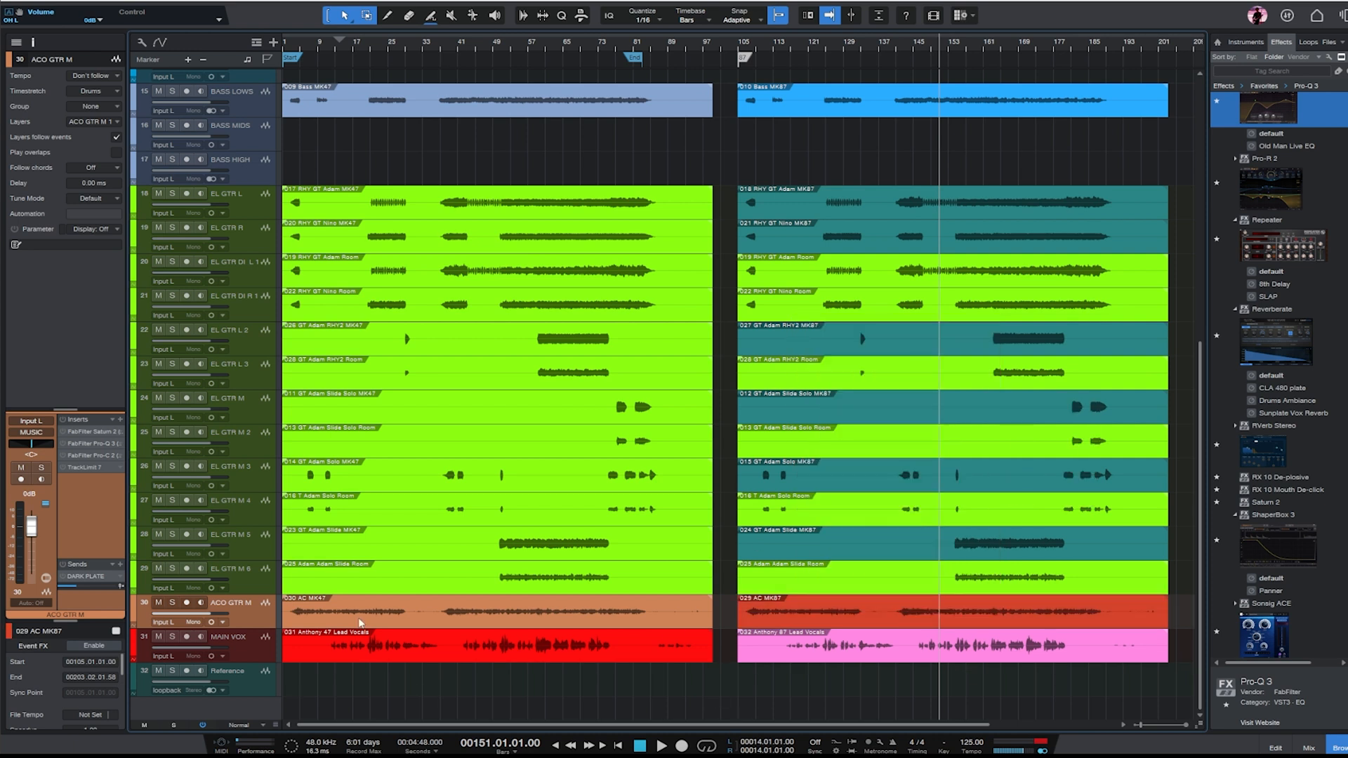
- Review the electric guitar room events beside their MK87 counterparts and look over the drum, percussion and bass tracks
{"action": "left_click", "coordinate": [834, 589]}
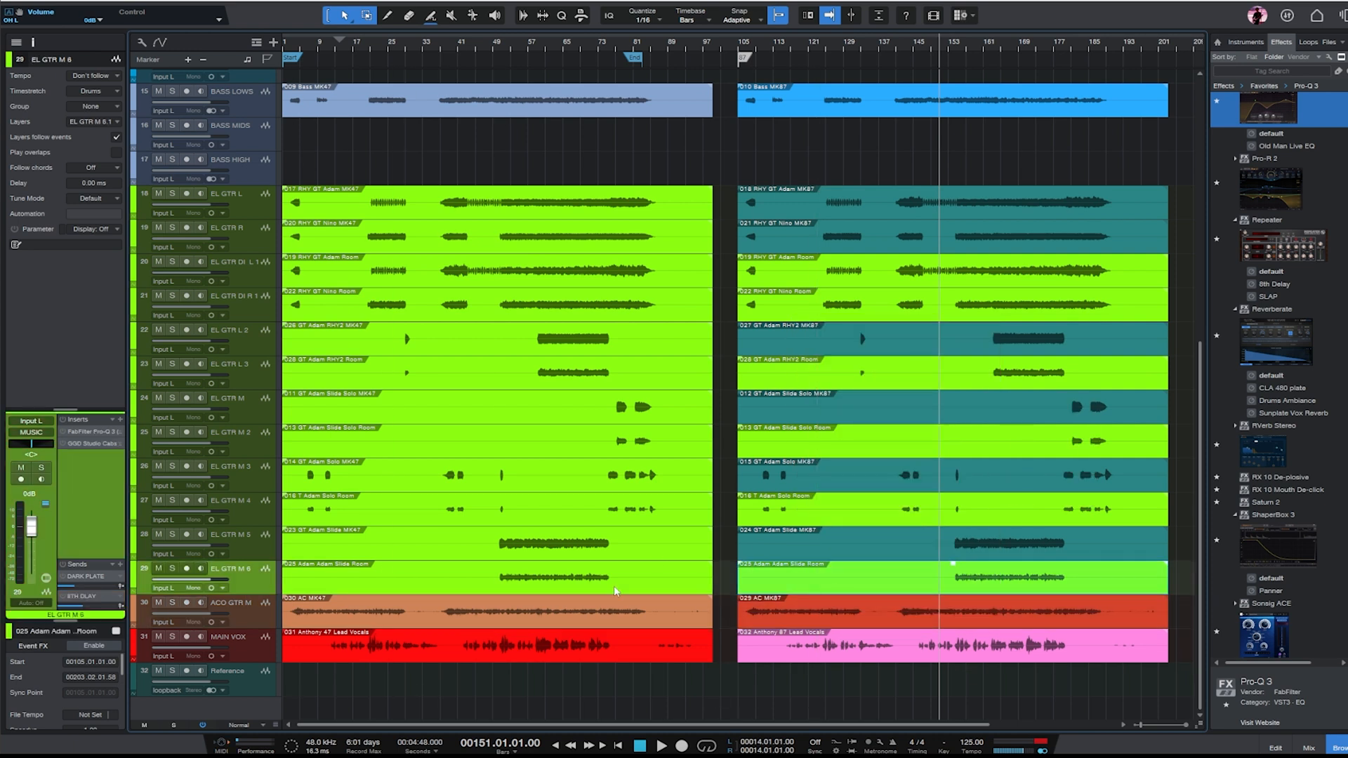
{"action": "left_click", "coordinate": [836, 510]}
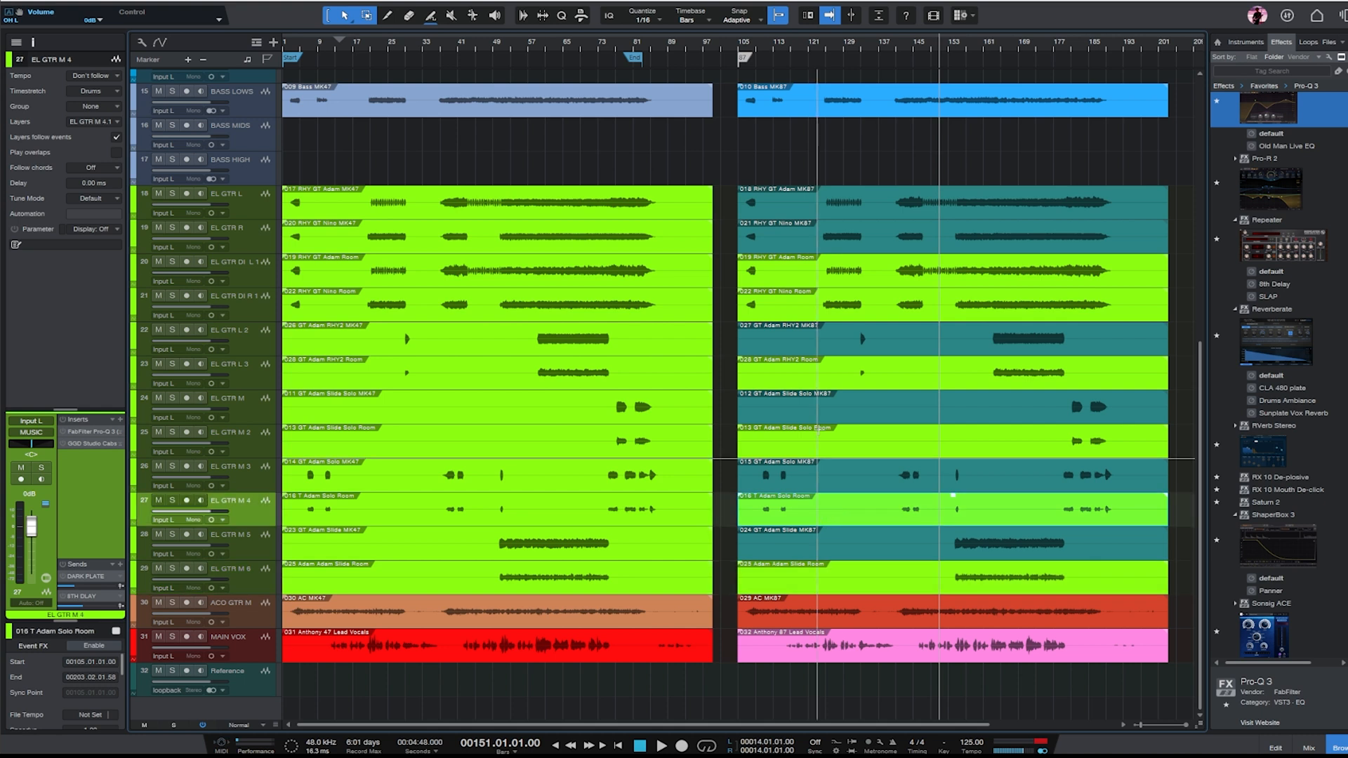
{"action": "left_click", "coordinate": [821, 451]}
{"action": "left_click", "coordinate": [851, 581]}
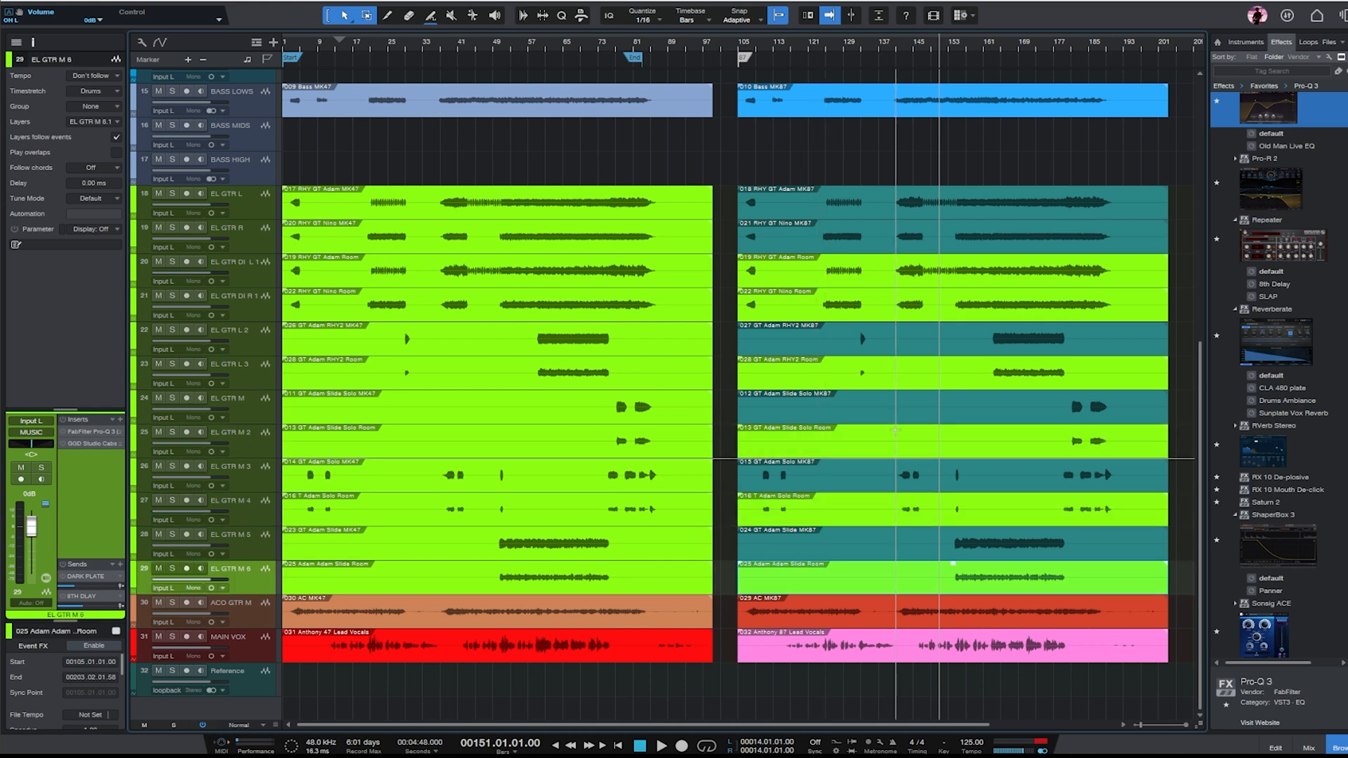
{"action": "left_click", "coordinate": [925, 385]}
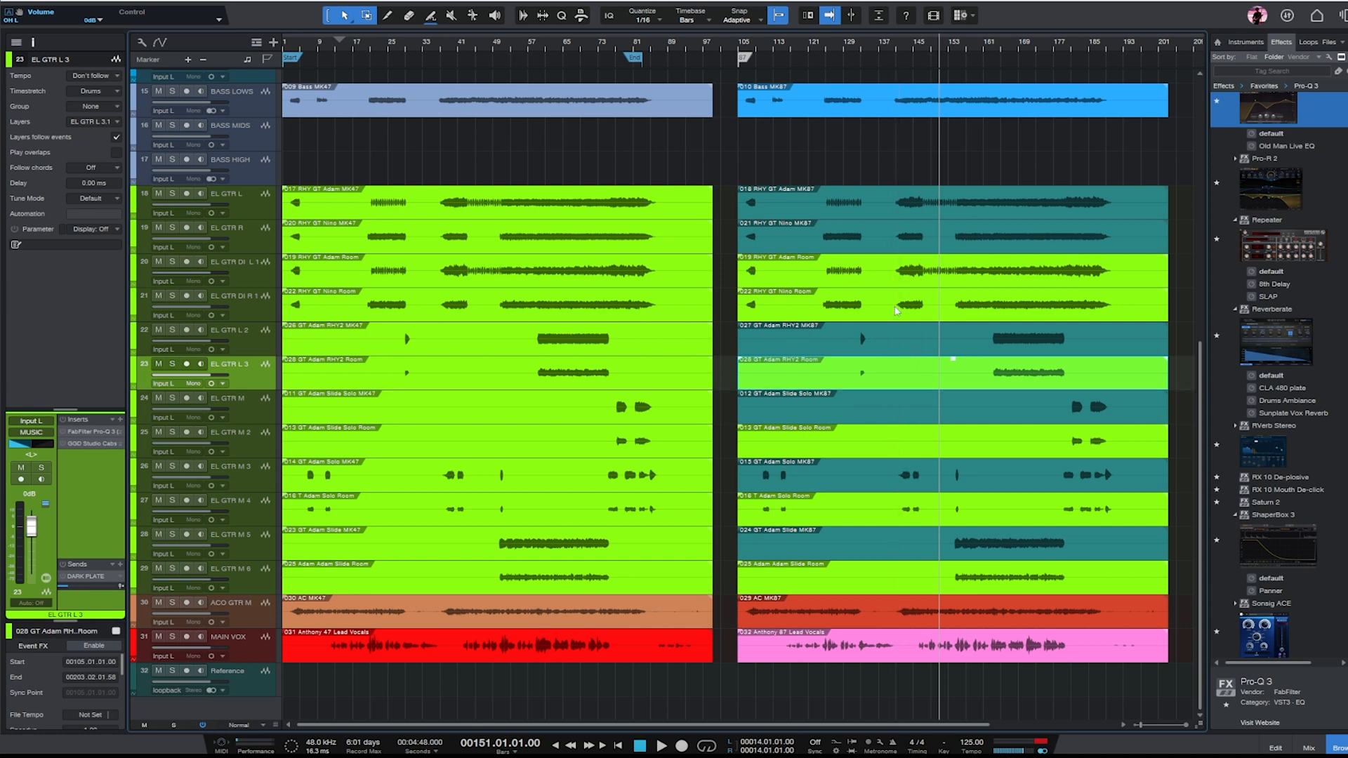
{"action": "scroll", "coordinate": [883, 437], "scroll_direction": "up", "scroll_amount": 10}
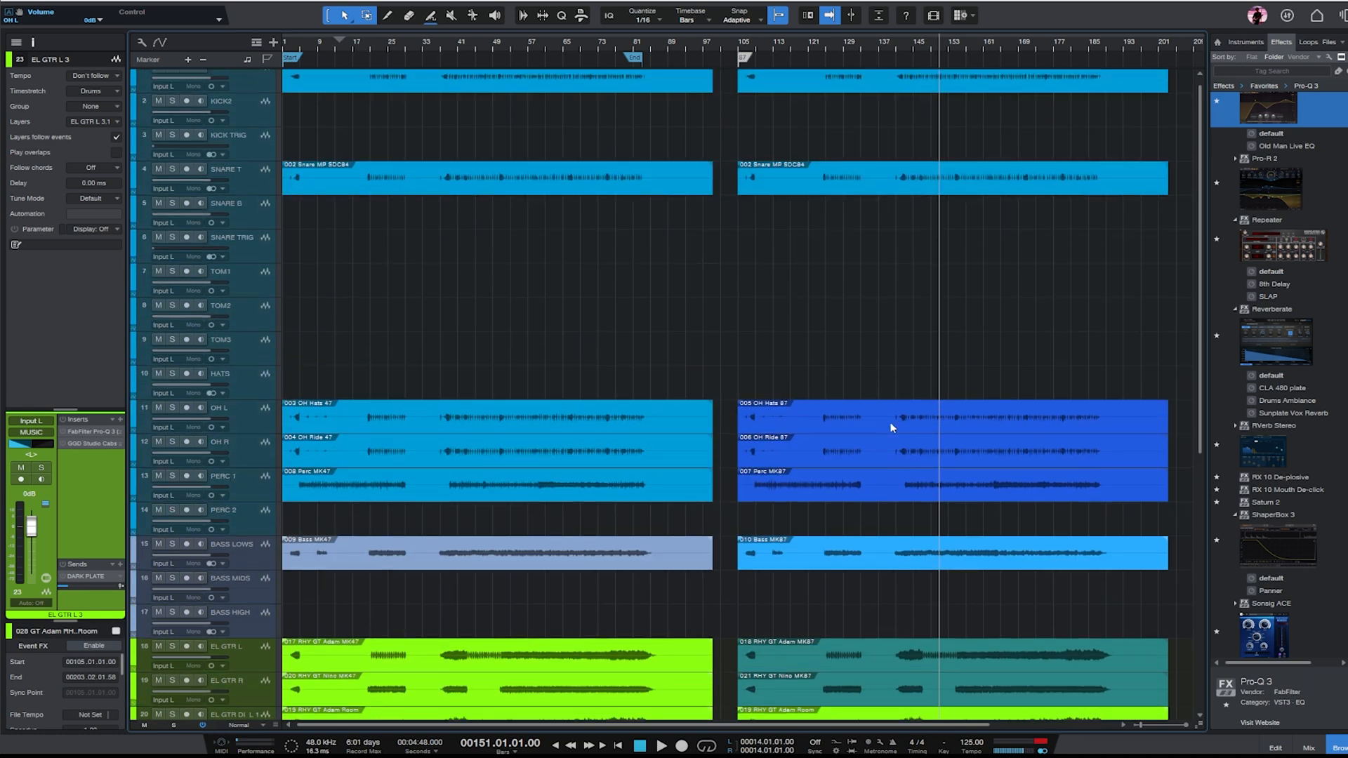
{"action": "scroll", "coordinate": [890, 423], "scroll_direction": "up", "scroll_amount": 1}
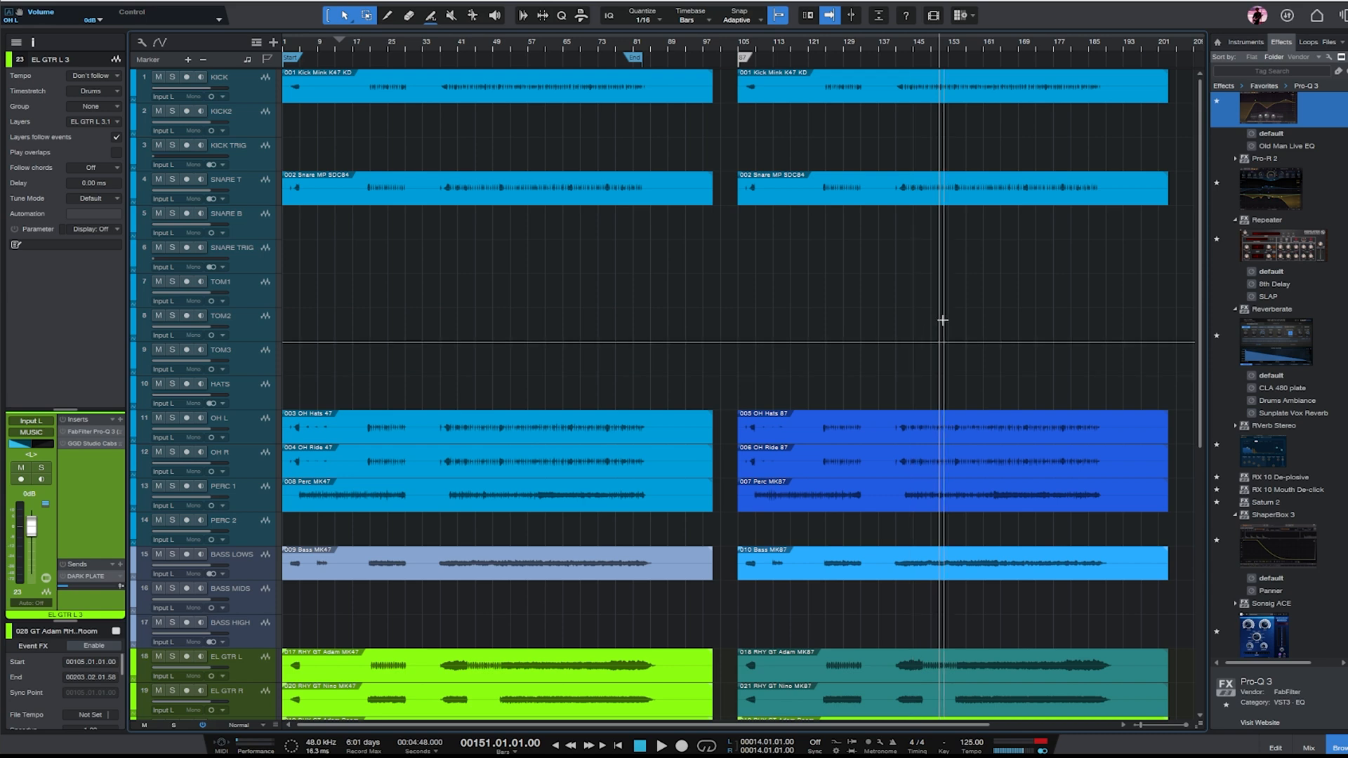
{"action": "scroll", "coordinate": [942, 321], "scroll_direction": "down", "scroll_amount": 6}
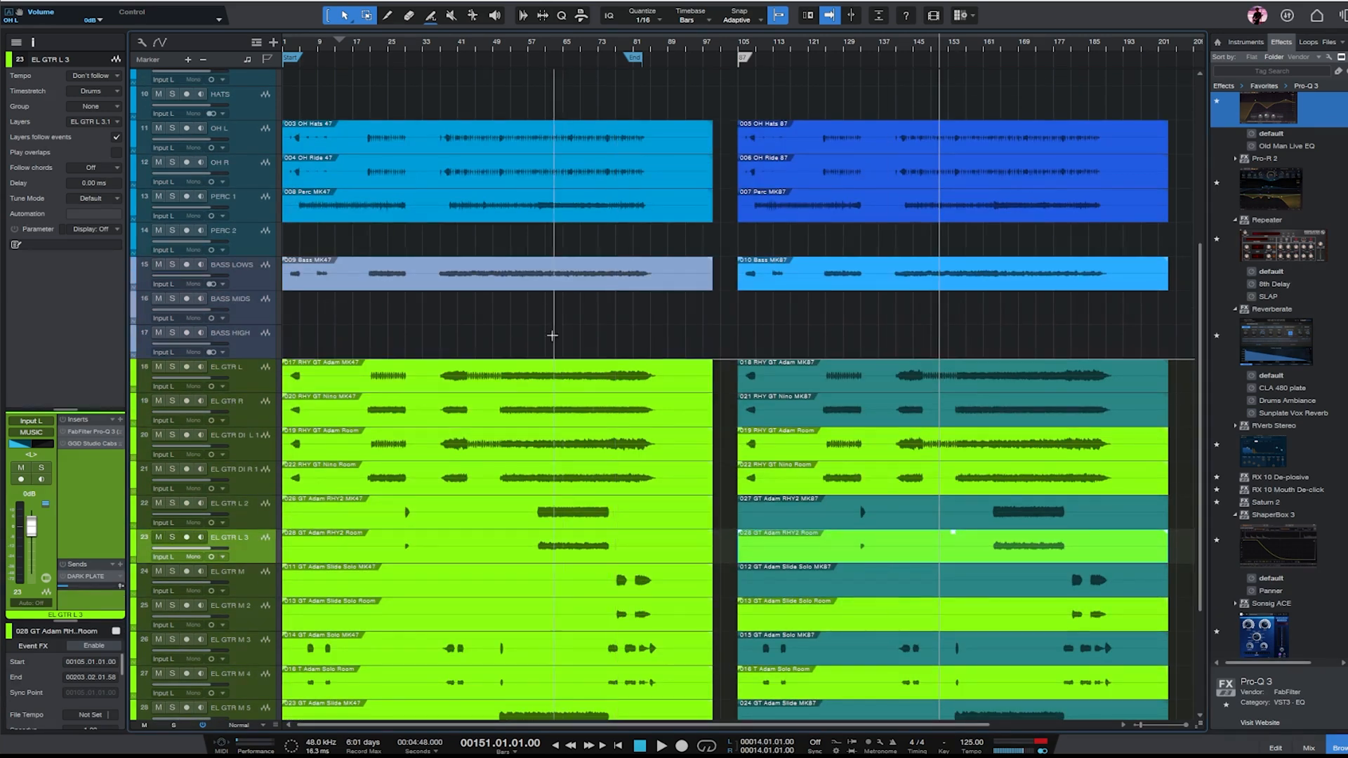
- Place the playback cursor at bar 46 in the MK47 section of the arrangement
{"action": "left_click", "coordinate": [433, 40]}
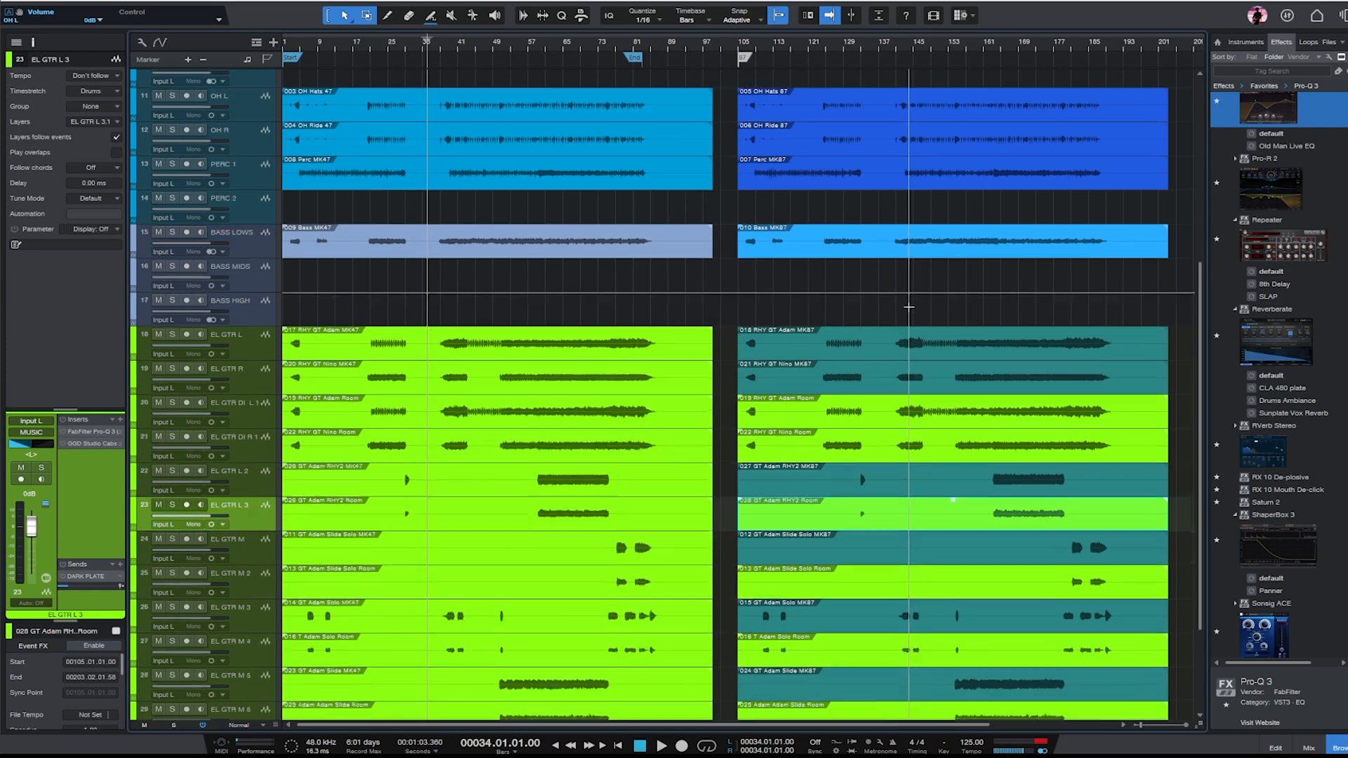
{"action": "scroll", "coordinate": [756, 299], "scroll_direction": "down", "scroll_amount": 2}
{"action": "left_click", "coordinate": [480, 48]}
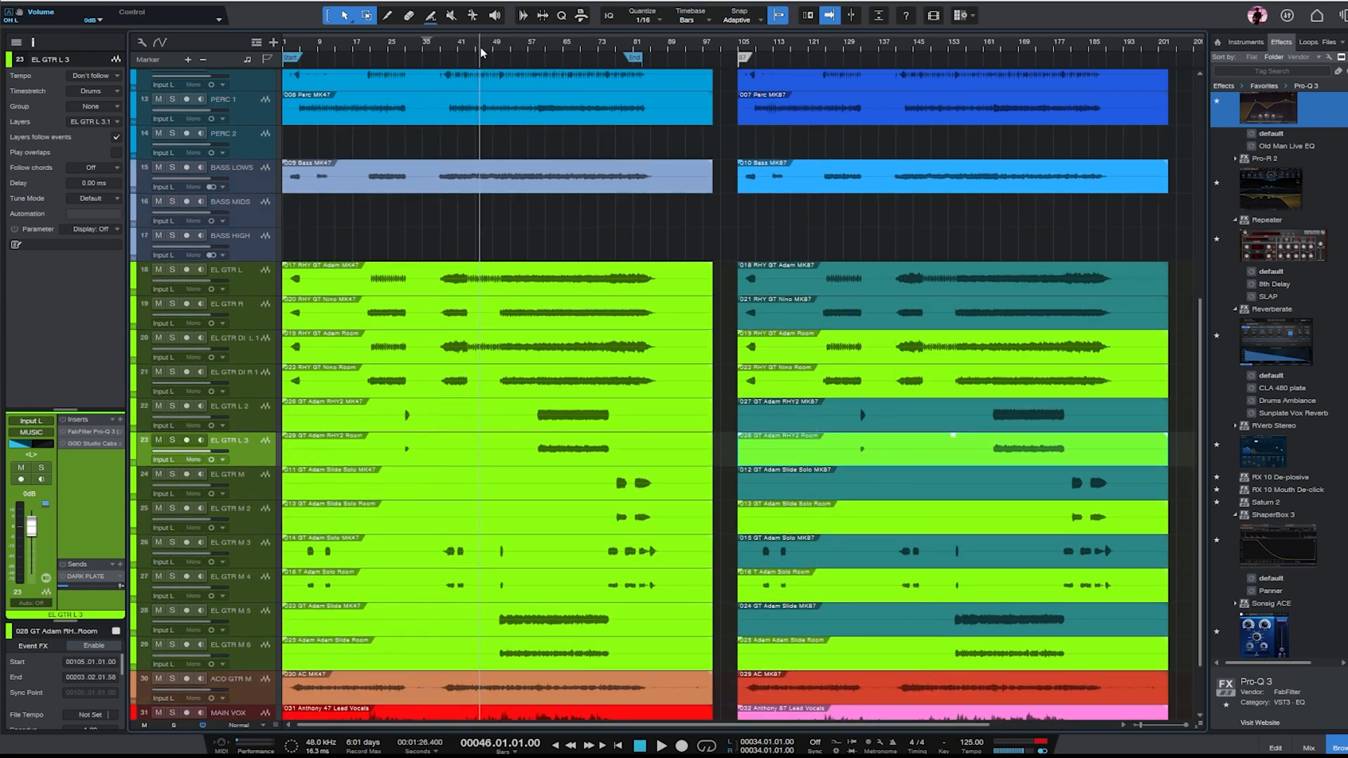
{"action": "scroll", "coordinate": [791, 300], "scroll_direction": "down", "scroll_amount": 2}
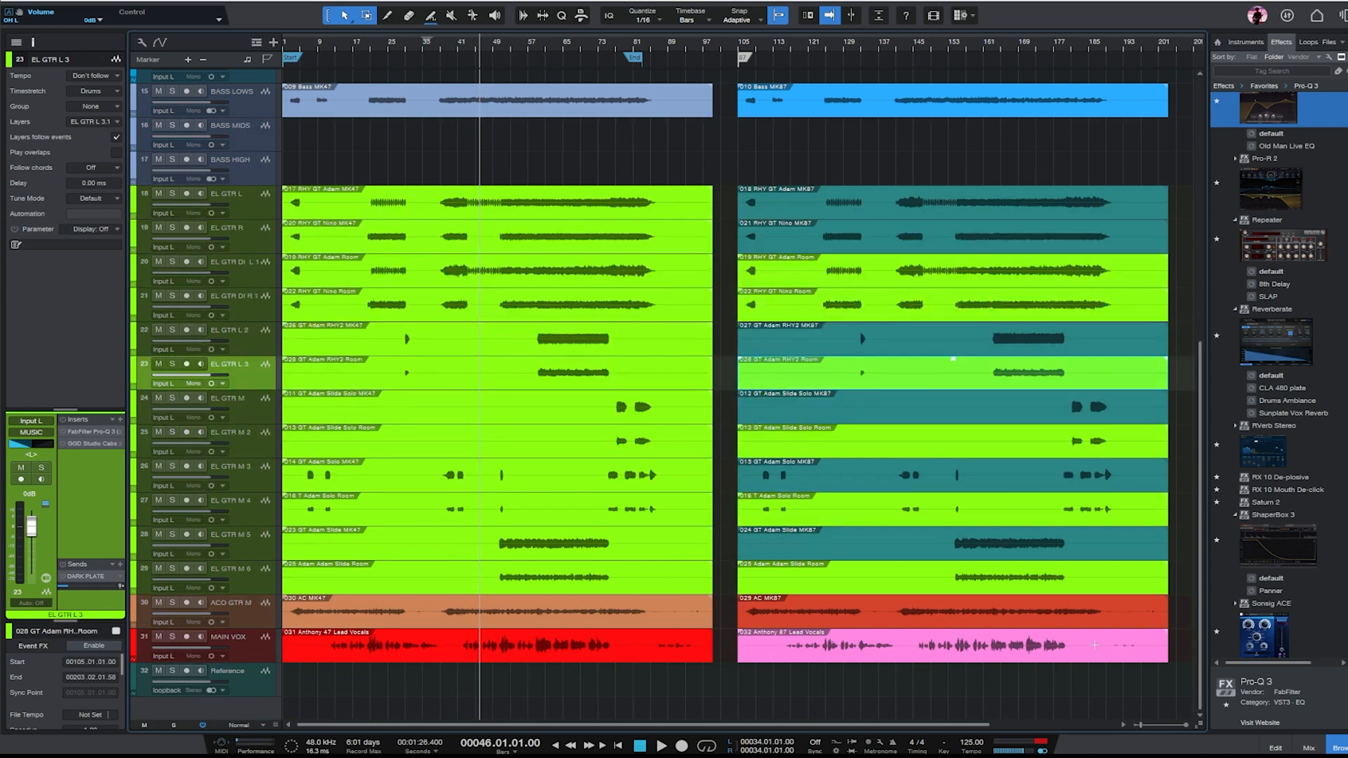
- Look over the channel inserts and sends in the mixer, then examine the arrangement up close and return to the drum tracks
{"action": "left_click", "coordinate": [1307, 747]}
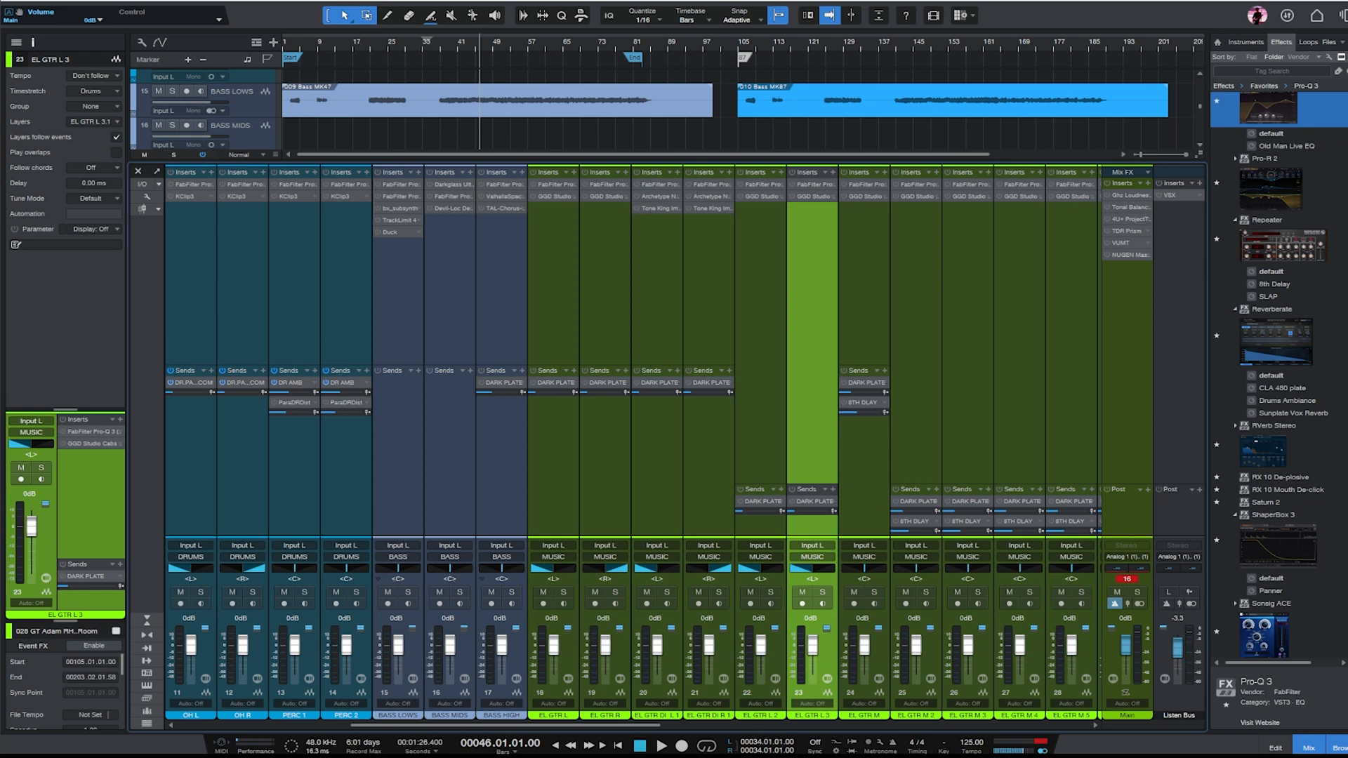
{"action": "key", "text": "F3"}
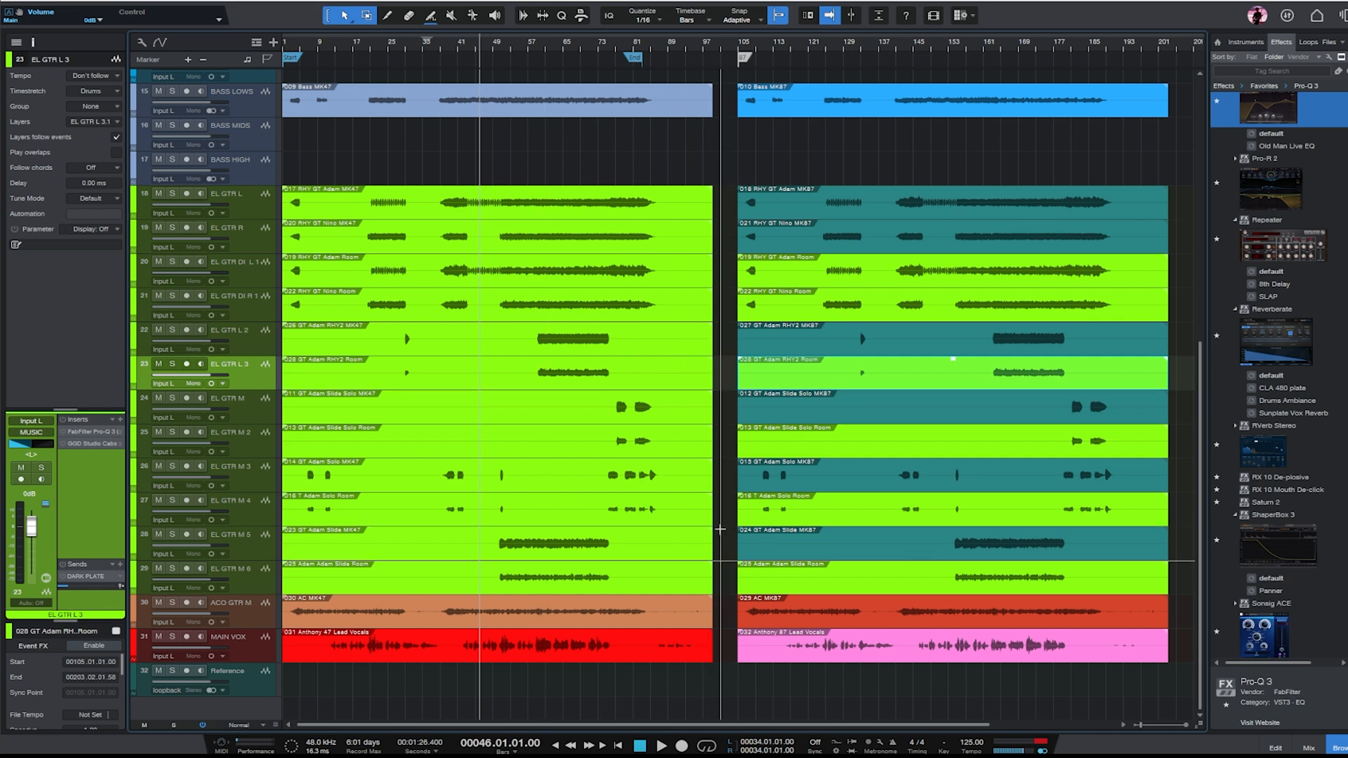
{"action": "key", "text": "e"}
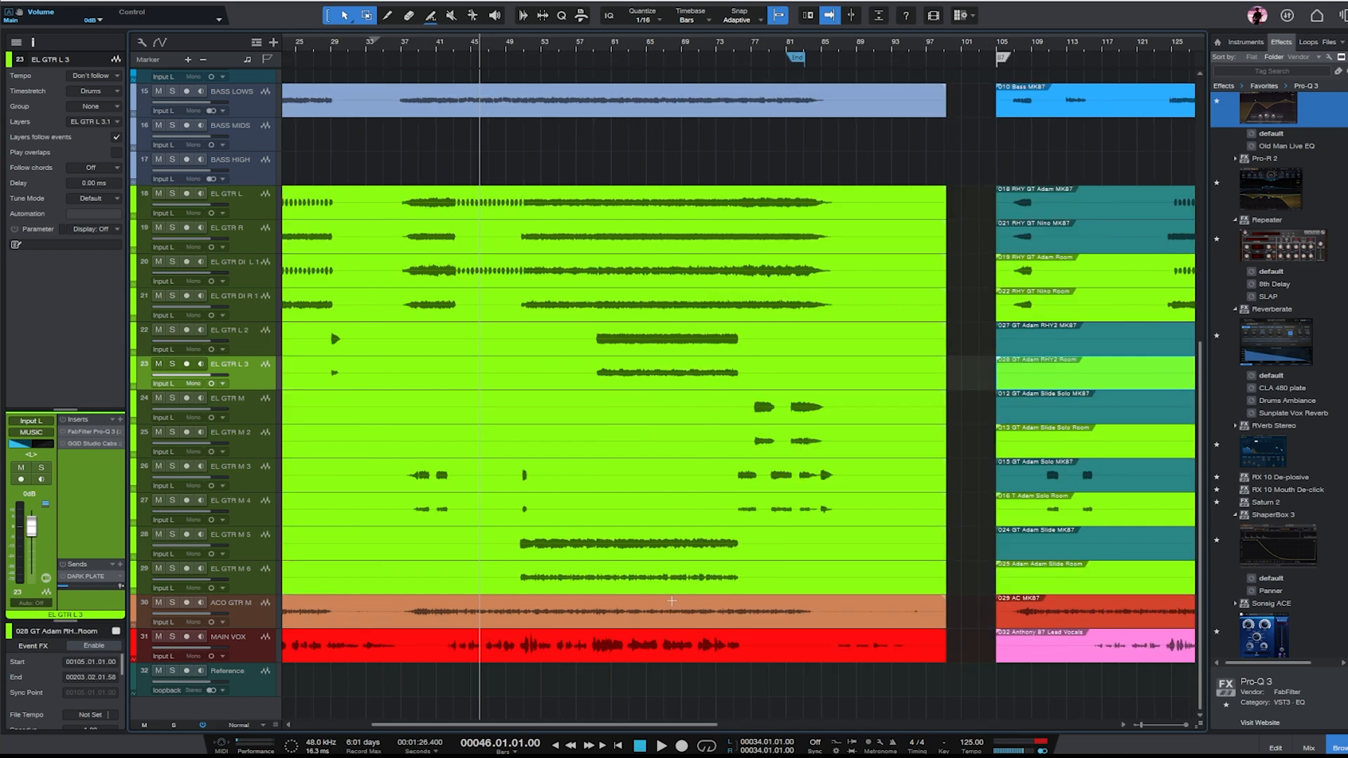
{"action": "key", "text": "w"}
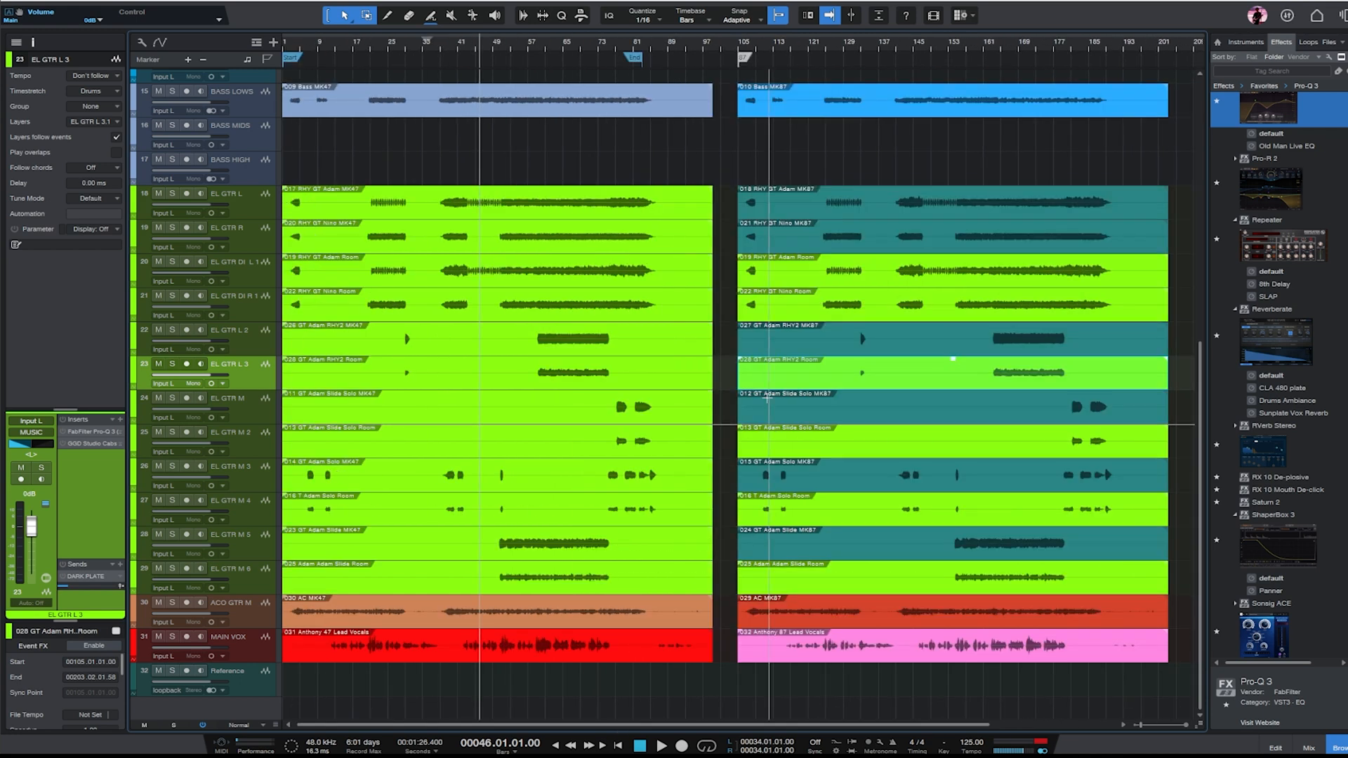
{"action": "scroll", "coordinate": [692, 310], "scroll_direction": "up", "scroll_amount": 5}
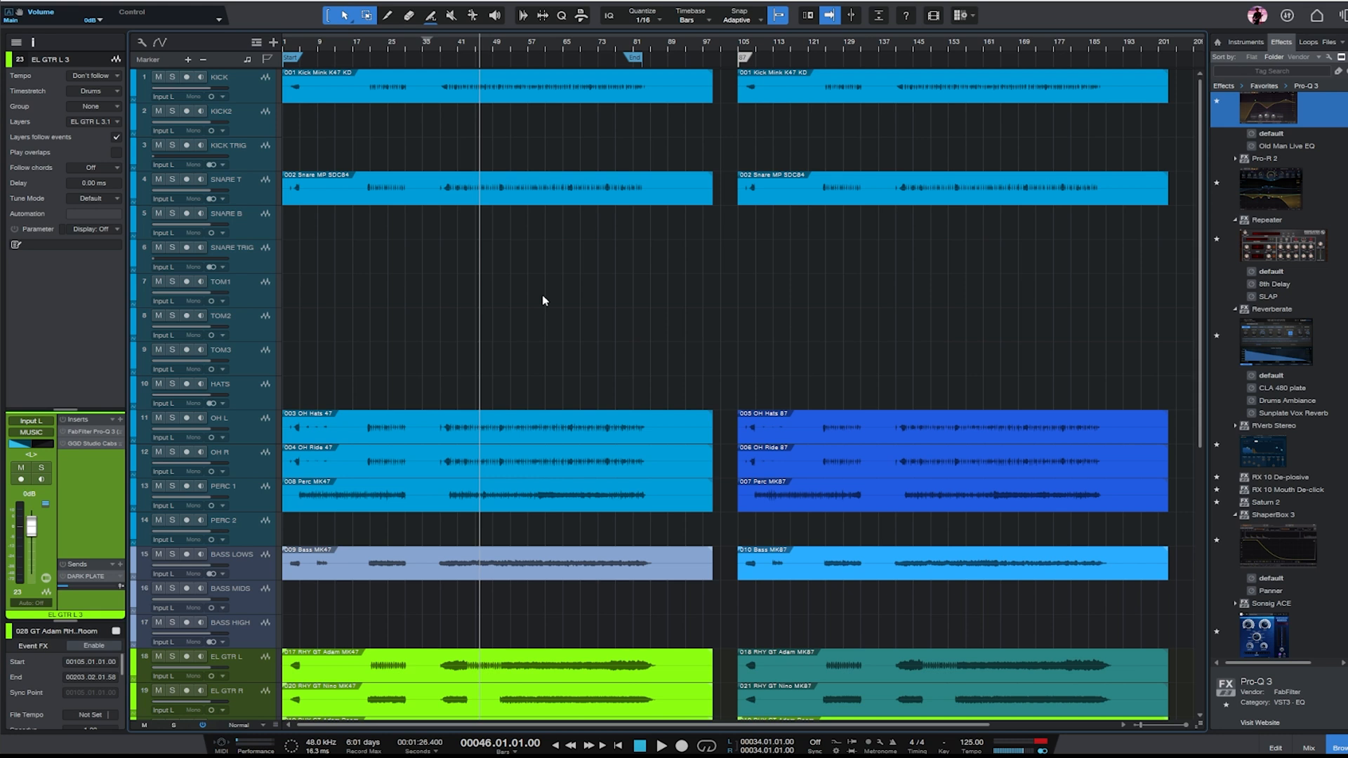
- Start playback from bar 46 and raise the gain of the MK47-section kick and snare events together
{"action": "key", "text": "space"}
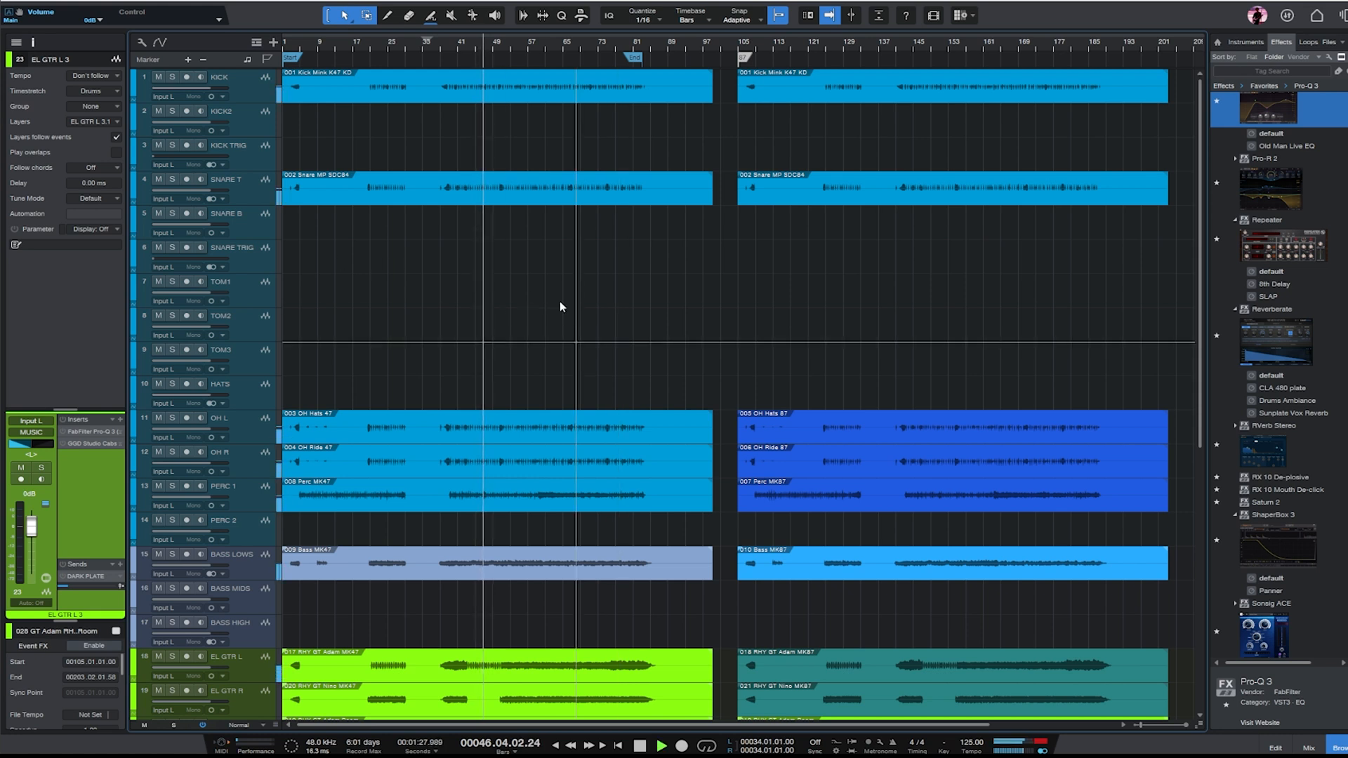
{"action": "left_click", "coordinate": [482, 186]}
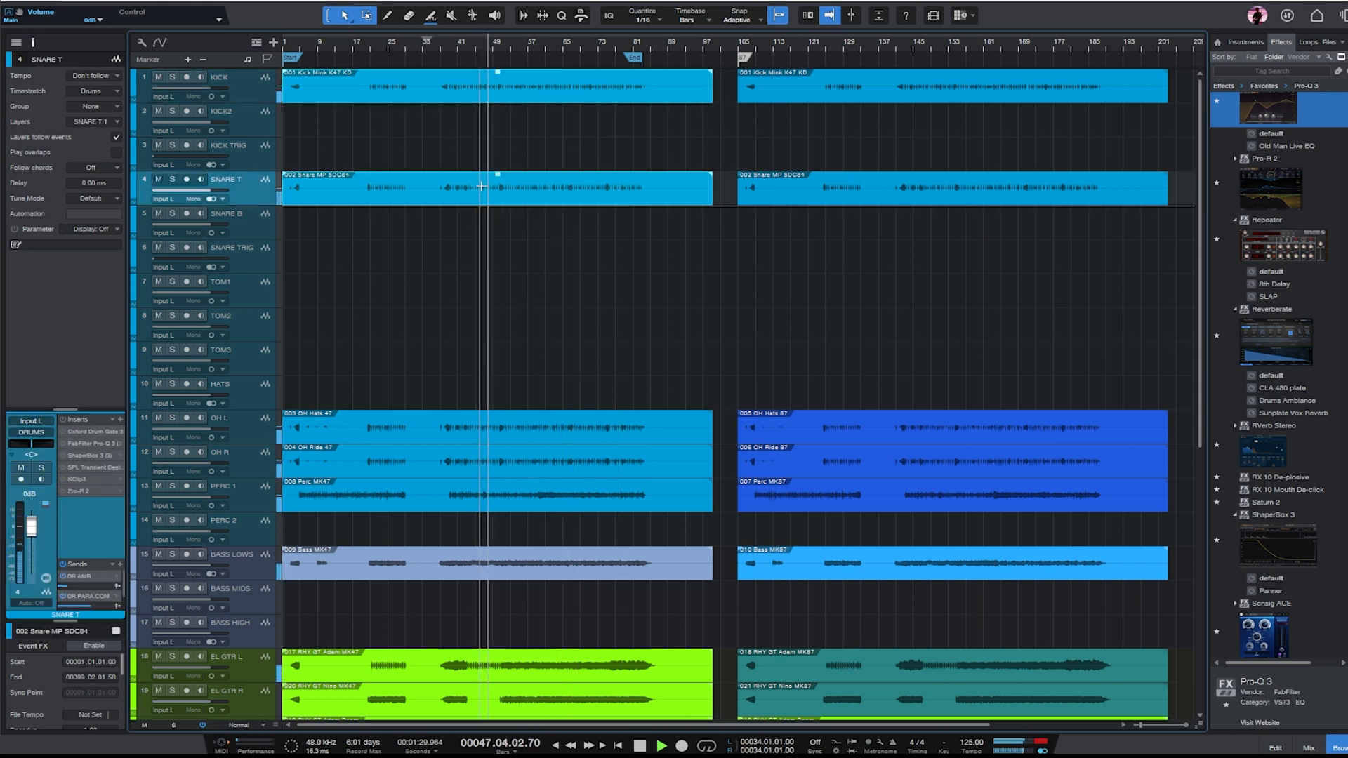
{"action": "left_click_drag", "start_coordinate": [498, 175], "coordinate": [496, 130]}
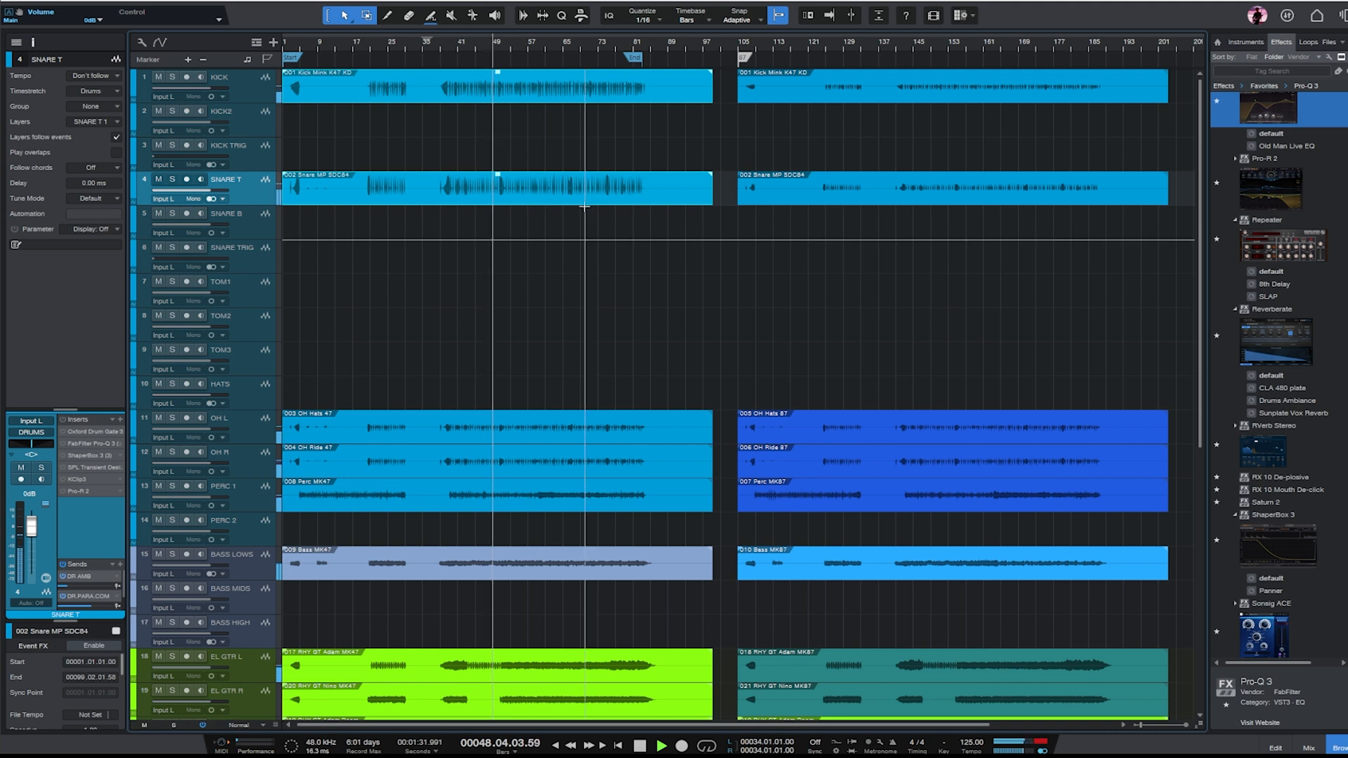
- Check the PERC 1 track in solo and lower its fader to -8.3 dB
{"action": "left_click", "coordinate": [247, 499]}
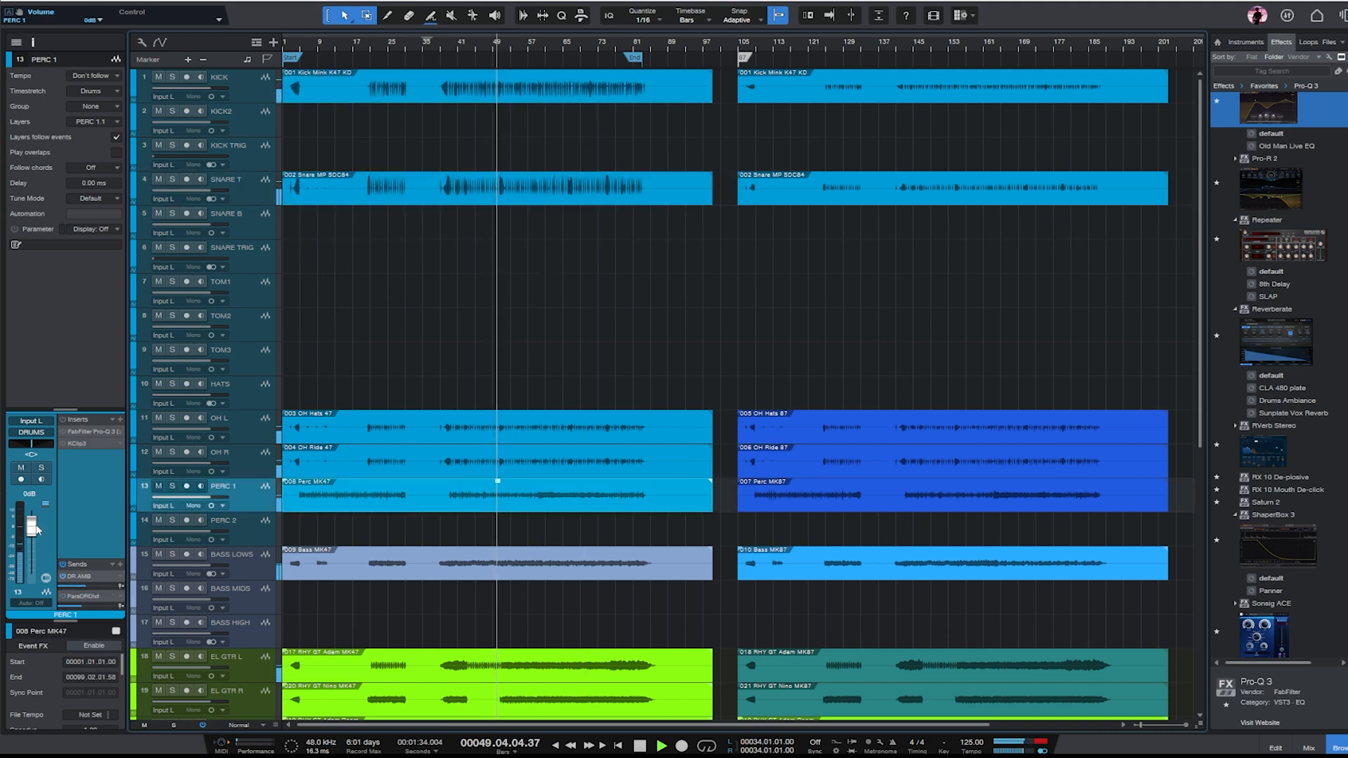
{"action": "key", "text": "s"}
{"action": "key", "text": "s"}
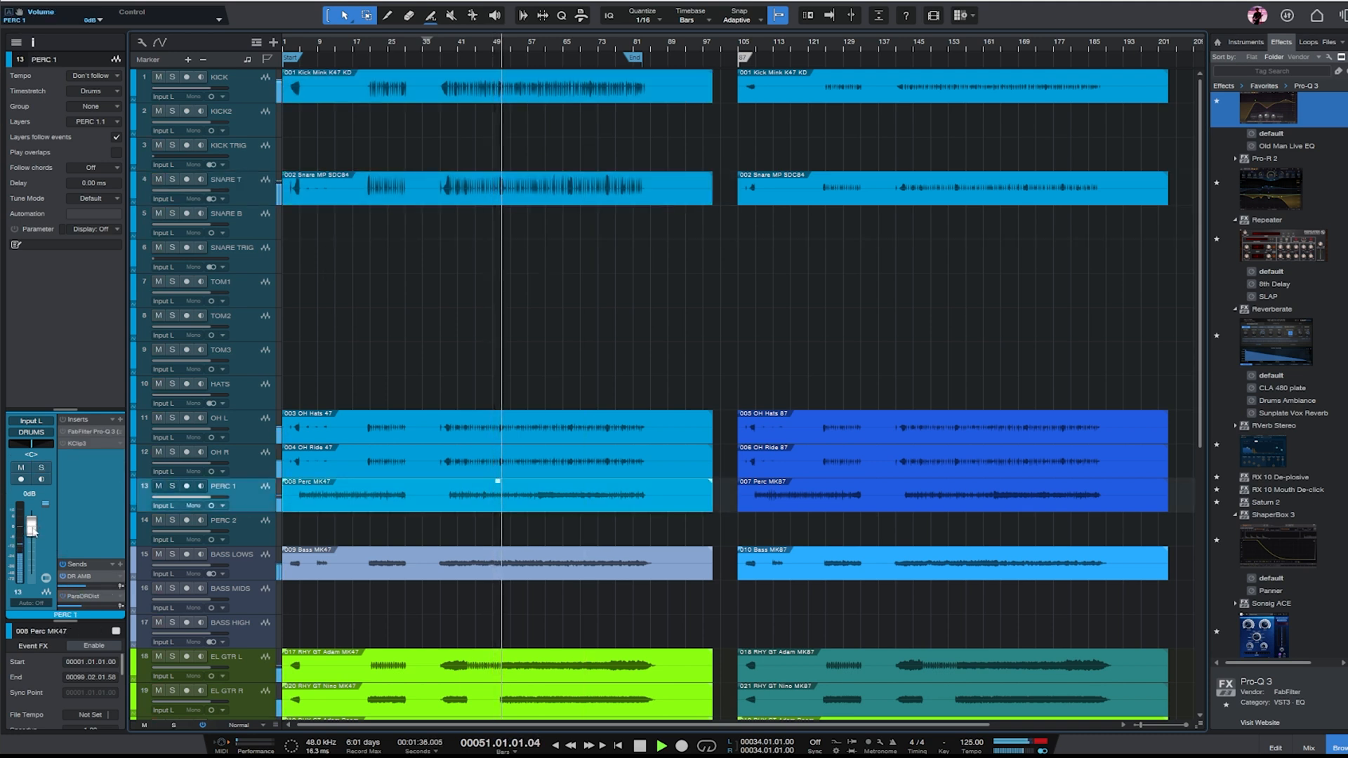
{"action": "left_click_drag", "start_coordinate": [32, 527], "coordinate": [32, 536]}
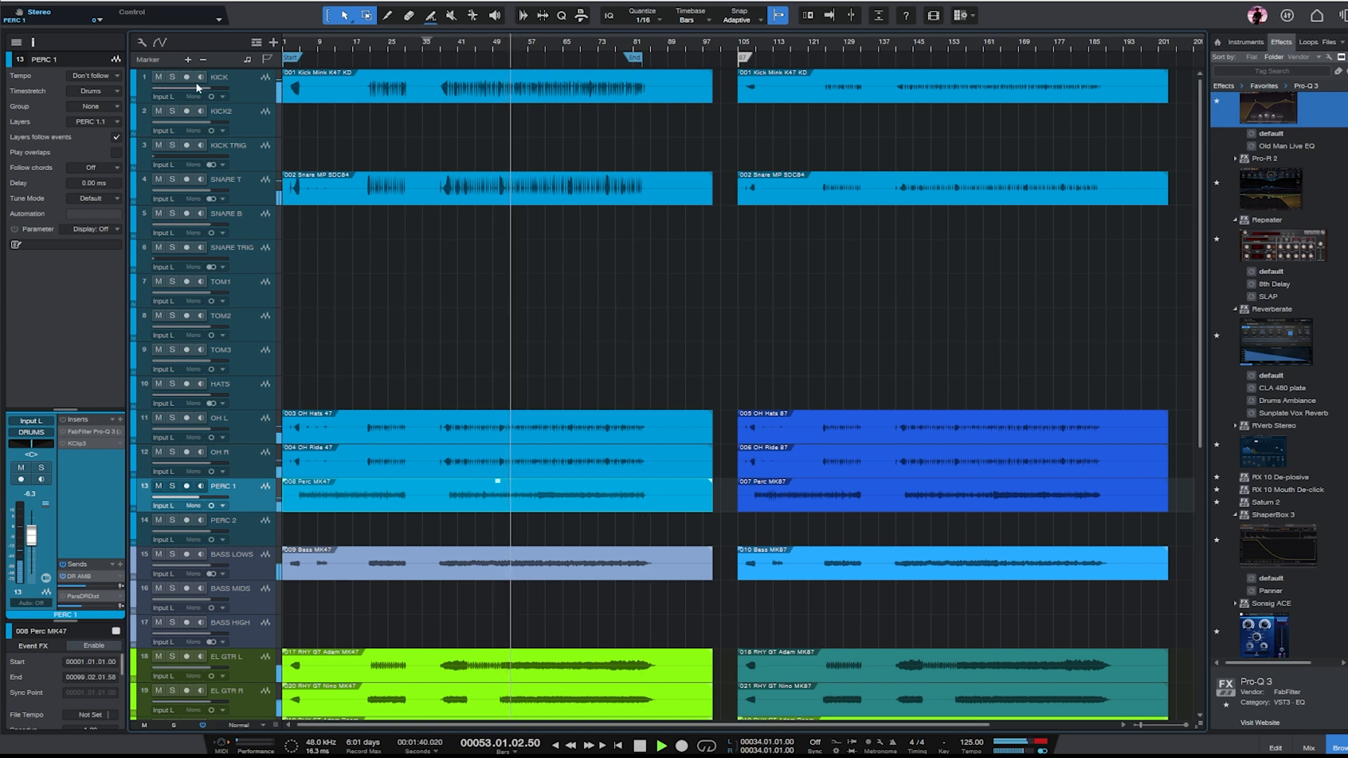
- Audition the KICK track in solo during playback and release its solo
{"action": "left_click", "coordinate": [243, 85]}
{"action": "key", "text": "s"}
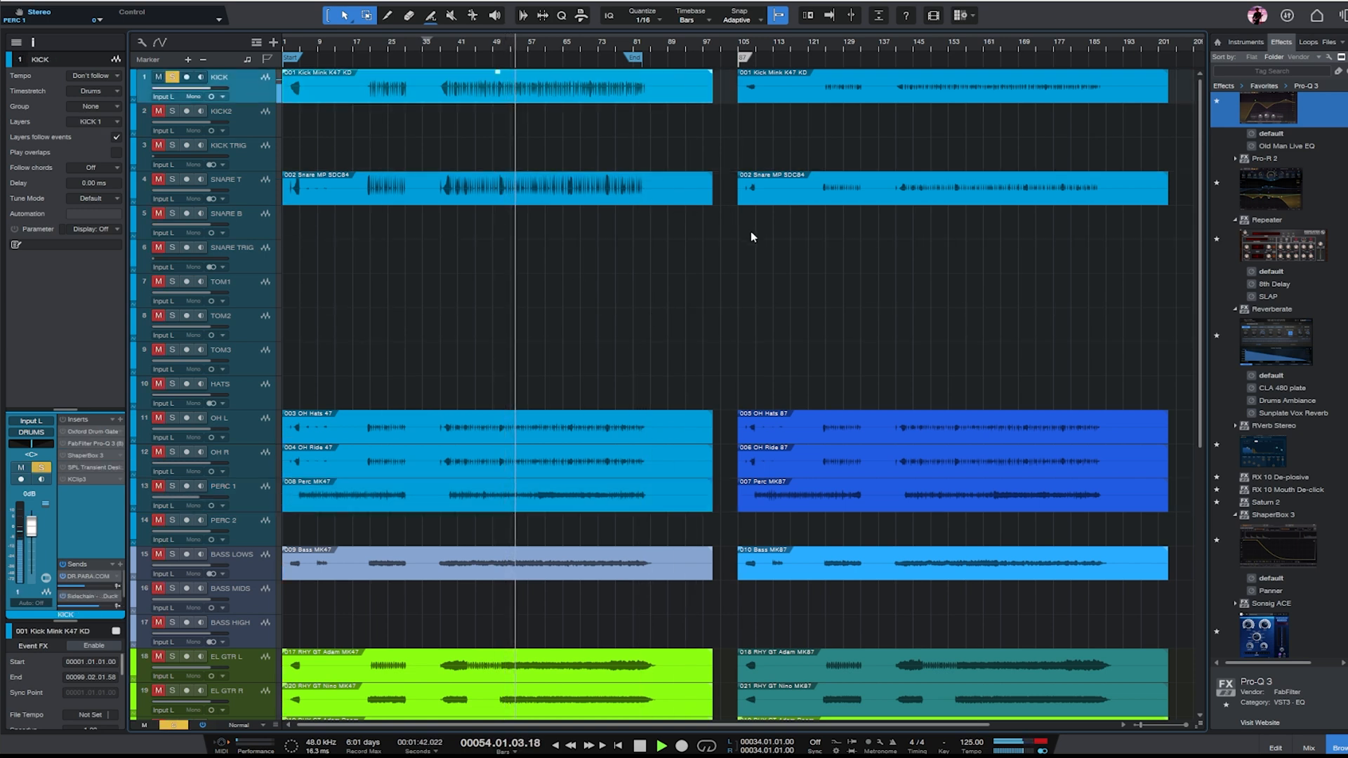
{"action": "key", "text": "s"}
- Audition the EL GTR L and EL GTR R tracks together in solo, stop playback, and clear both solos
{"action": "scroll", "coordinate": [588, 249], "scroll_direction": "down", "scroll_amount": 5}
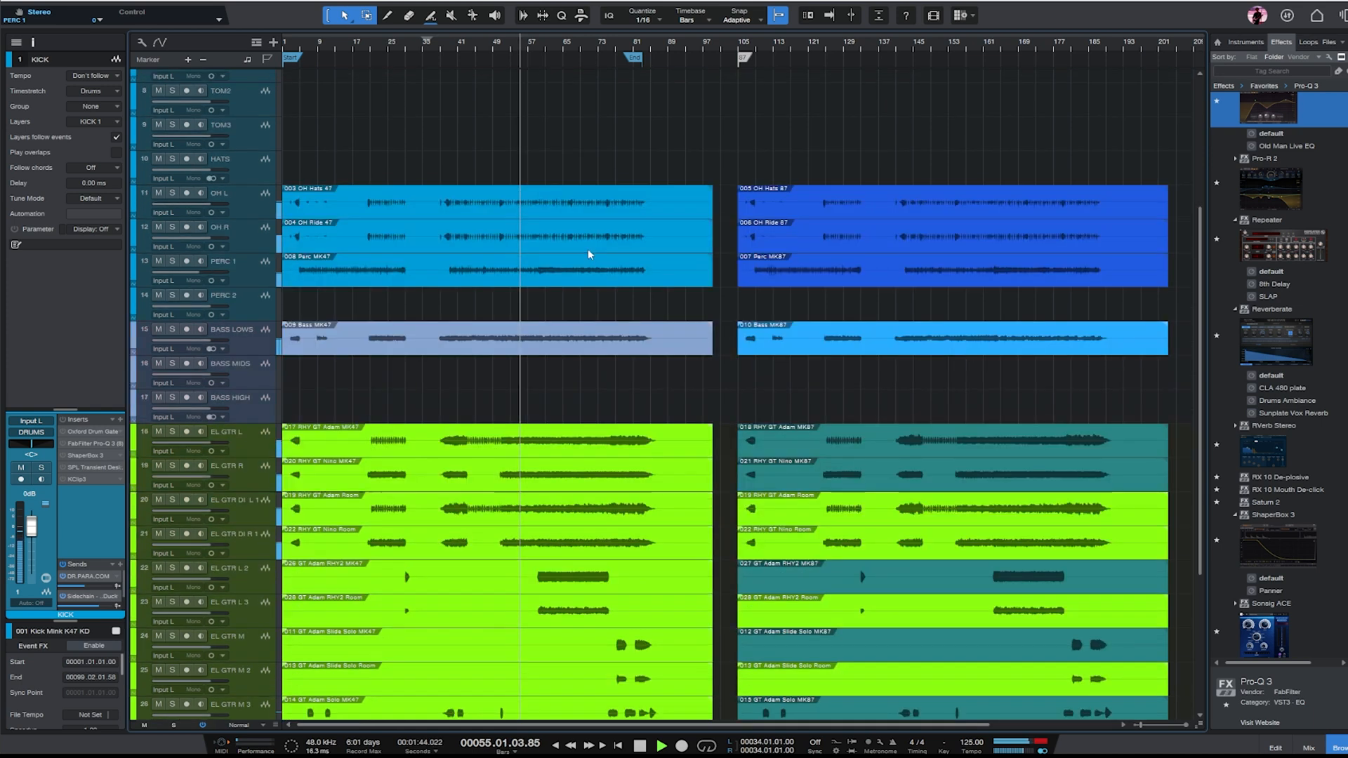
{"action": "left_click", "coordinate": [250, 305]}
{"action": "key", "text": "s"}
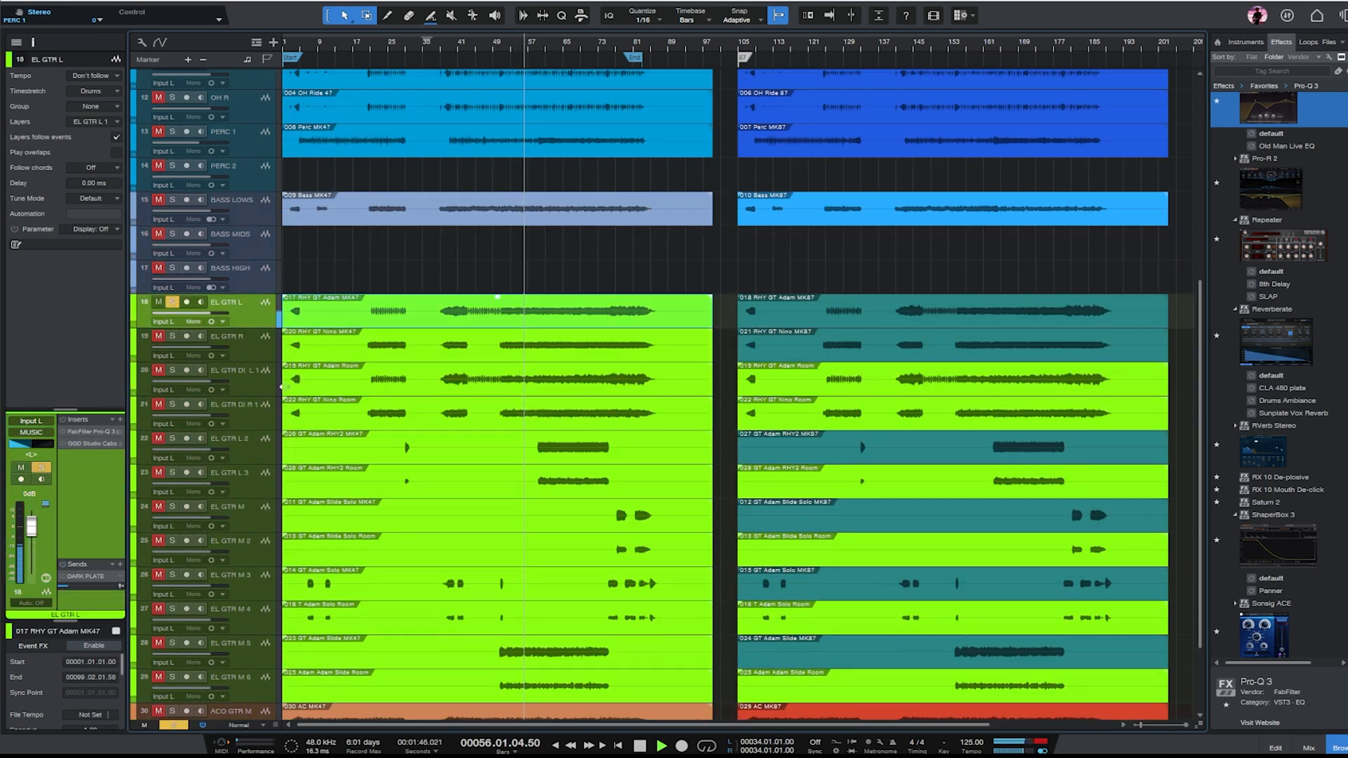
{"action": "left_click", "coordinate": [236, 356]}
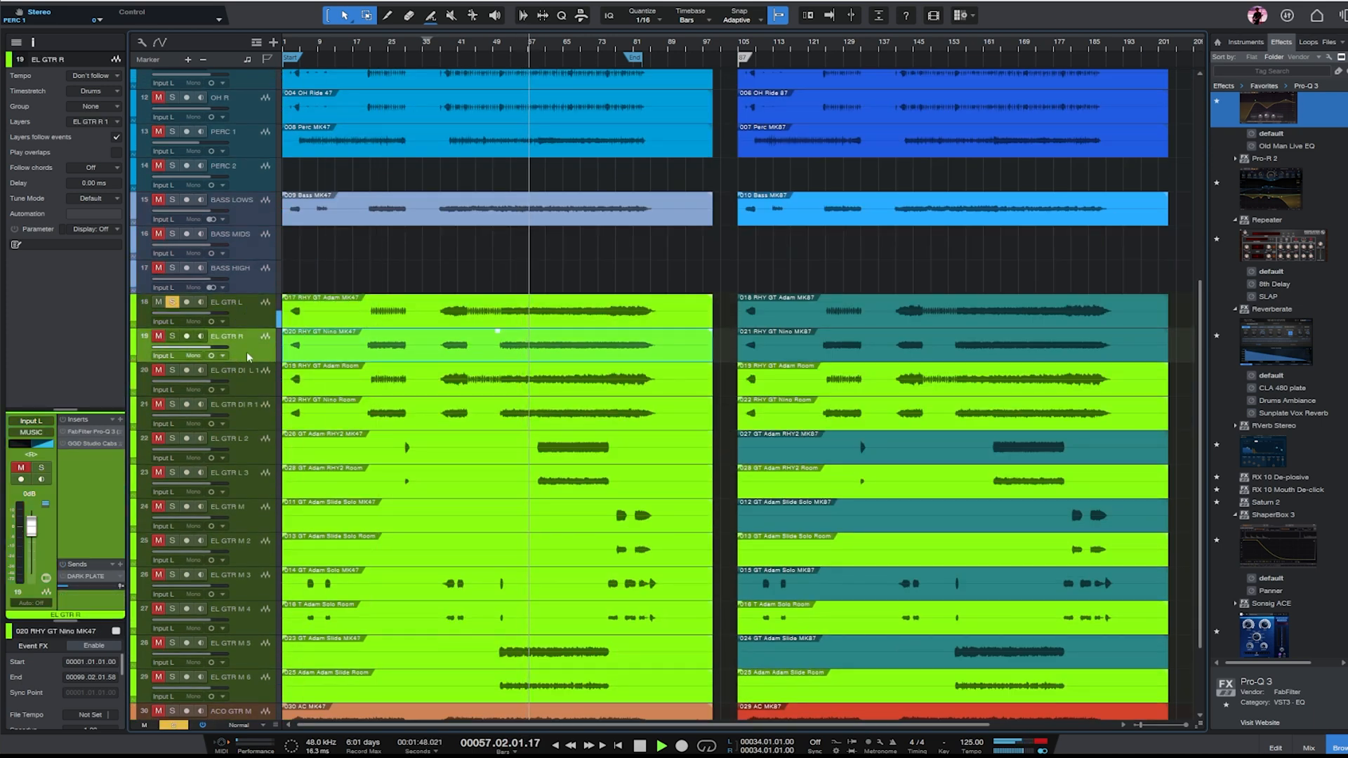
{"action": "key", "text": "s"}
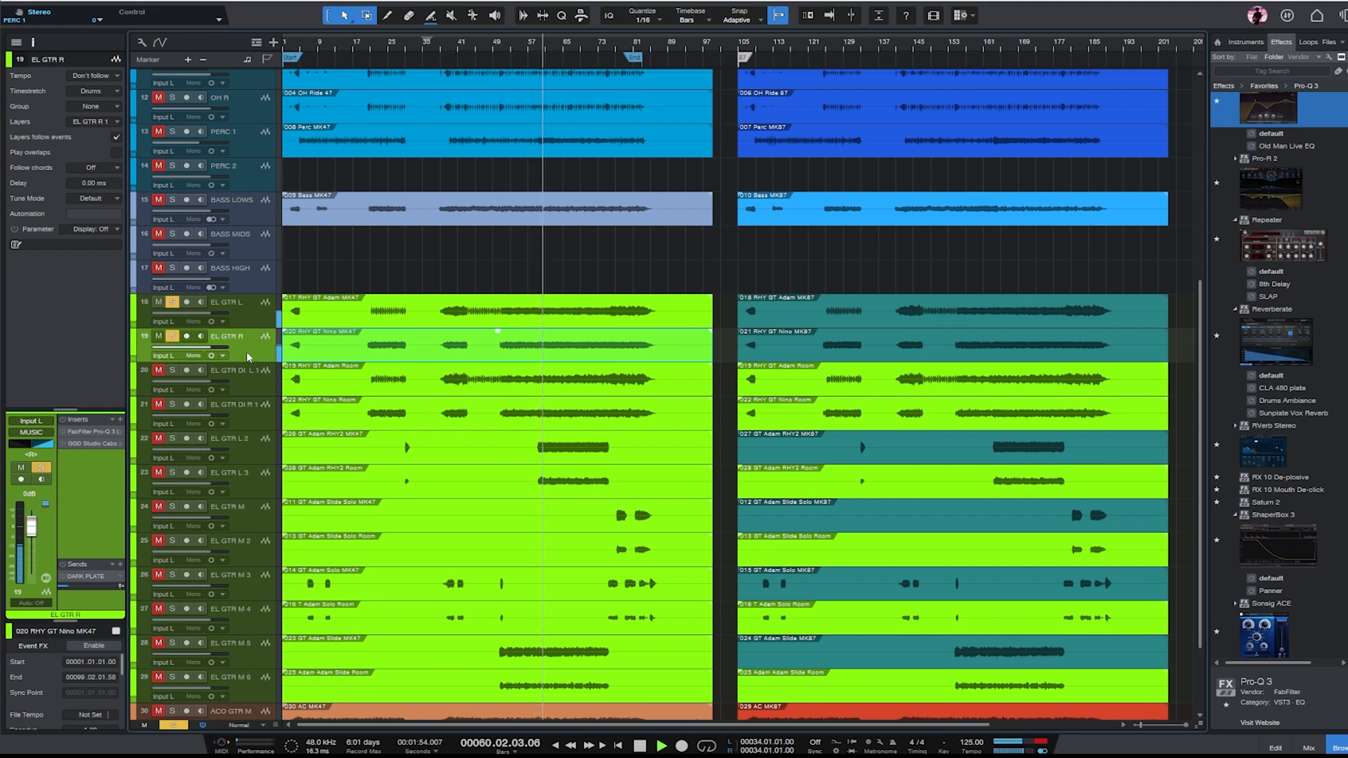
{"action": "left_click", "coordinate": [234, 317]}
{"action": "left_click", "coordinate": [249, 342], "text": "shift"}
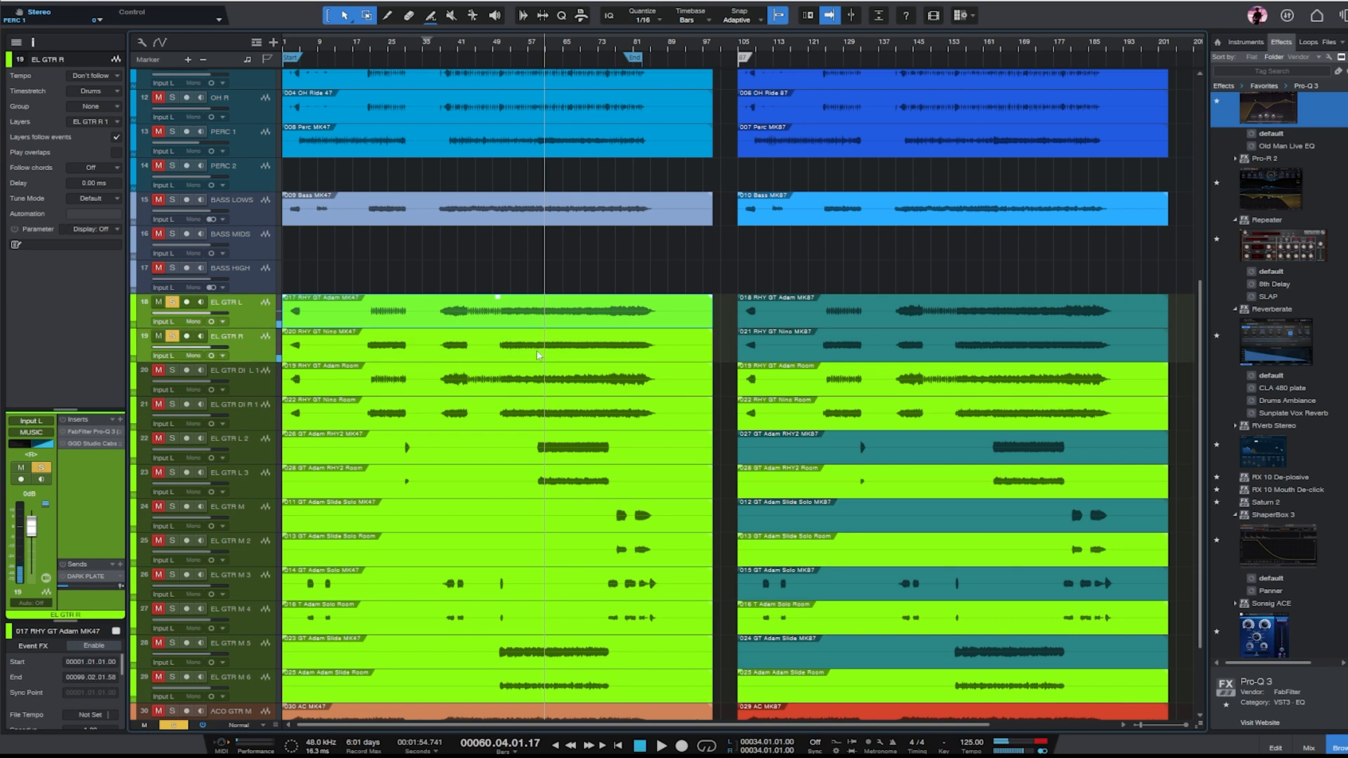
{"action": "key", "text": "s"}
- Make the KICK track taller and zoom in closely on its waveform around bar 61
{"action": "scroll", "coordinate": [659, 295], "scroll_direction": "down", "scroll_amount": 3}
{"action": "scroll", "coordinate": [617, 239], "scroll_direction": "up", "scroll_amount": 3}
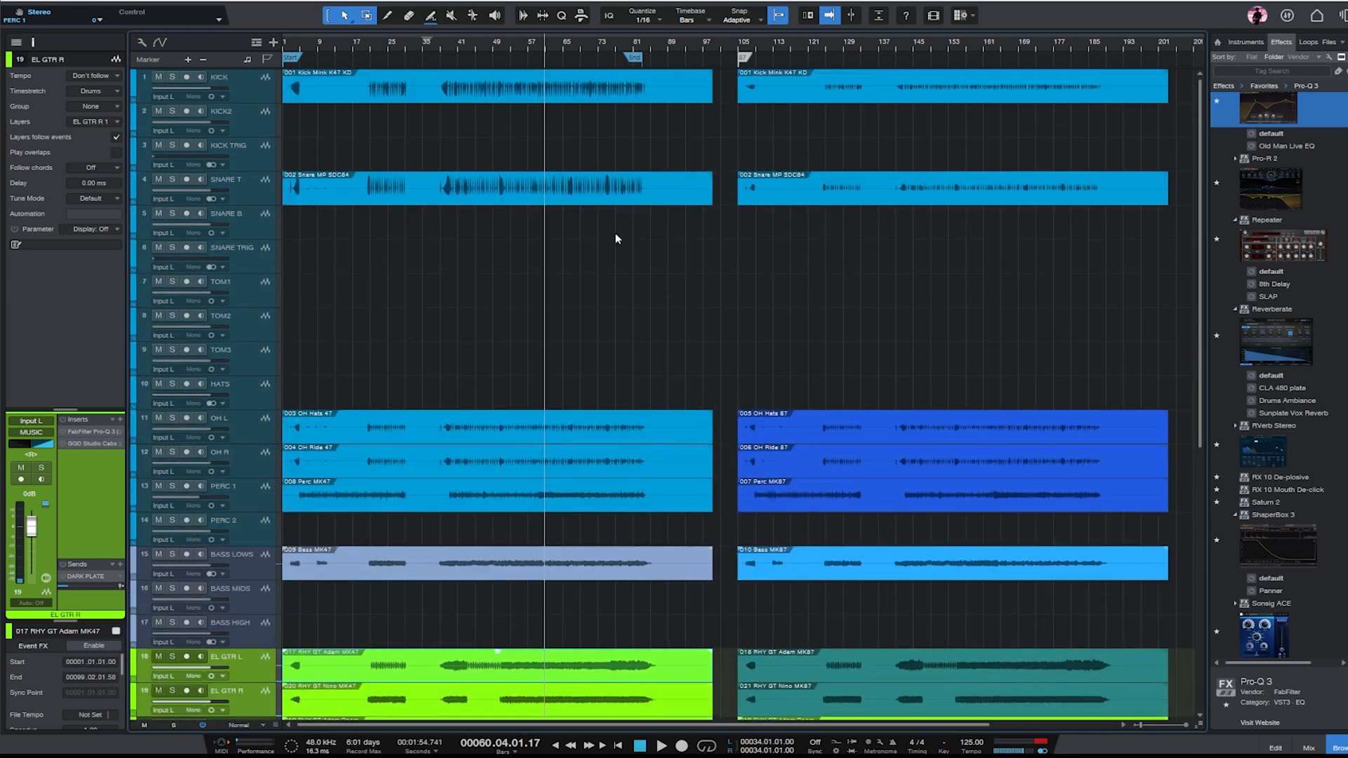
{"action": "left_click", "coordinate": [238, 84]}
{"action": "left_click_drag", "start_coordinate": [254, 115], "coordinate": [257, 191]}
{"action": "key", "text": "e"}
{"action": "key", "text": "e"}
{"action": "key", "text": "e"}
{"action": "key", "text": "e"}
{"action": "key", "text": "e"}
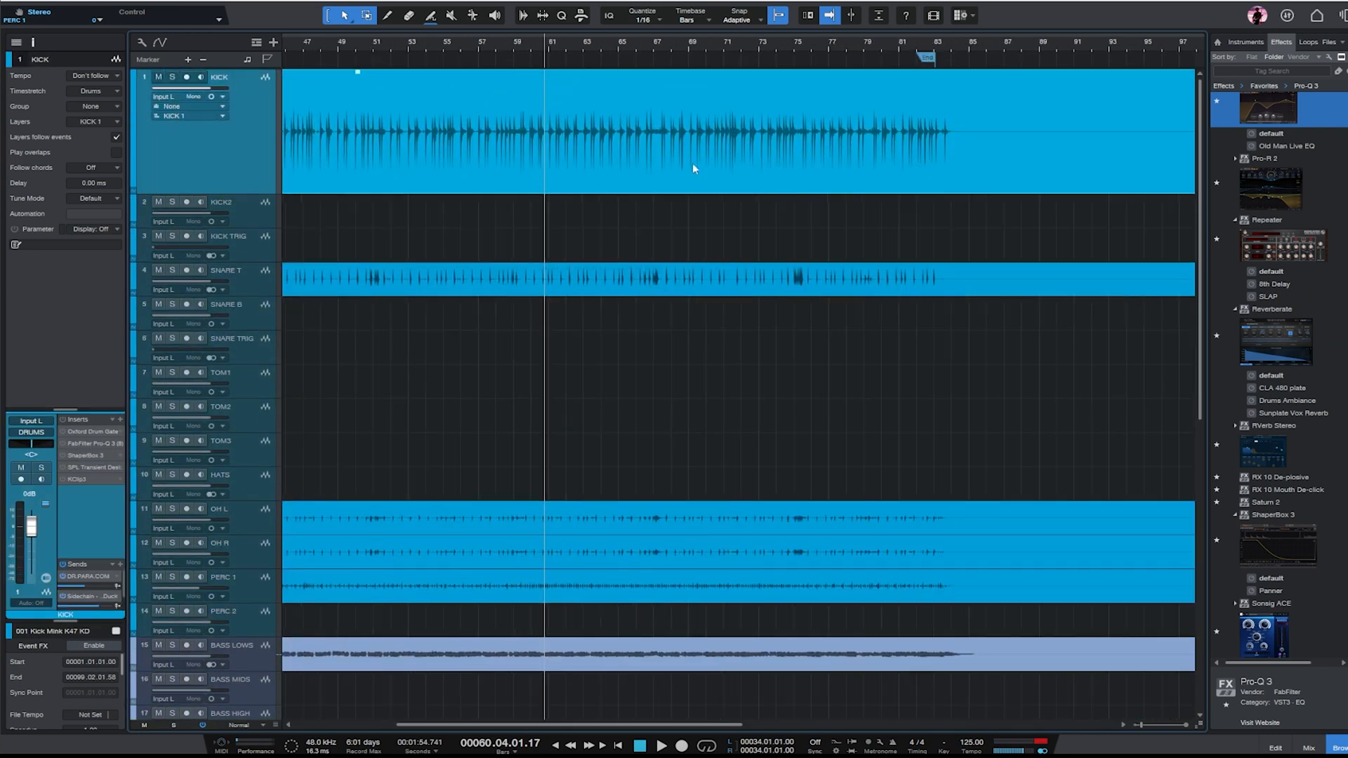
{"action": "key", "text": "e"}
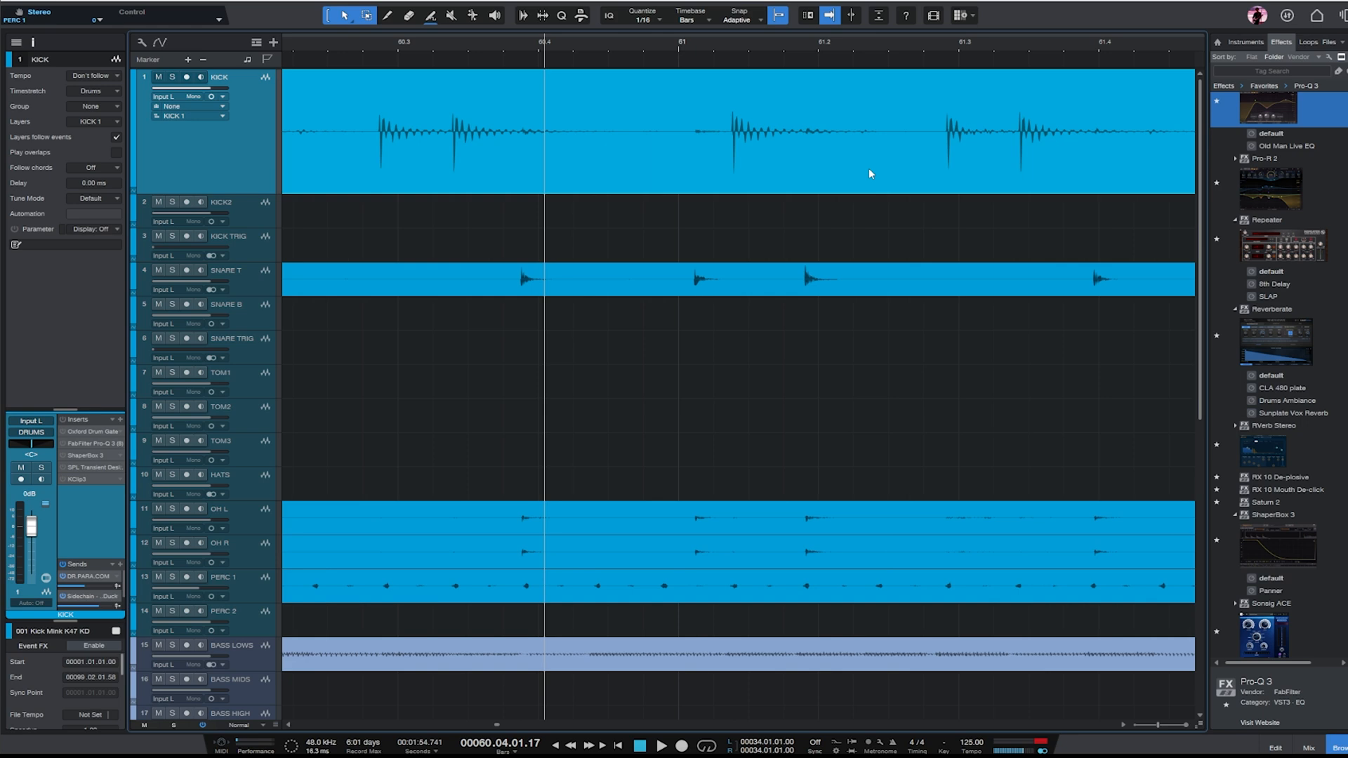
- Compare the KICK waveform across the whole arrangement with a close-up of its individual hits around bars 60 to 63
{"action": "key", "text": "w"}
{"action": "key", "text": "w"}
{"action": "key", "text": "w"}
{"action": "key", "text": "w"}
{"action": "key", "text": "w"}
{"action": "key", "text": "w"}
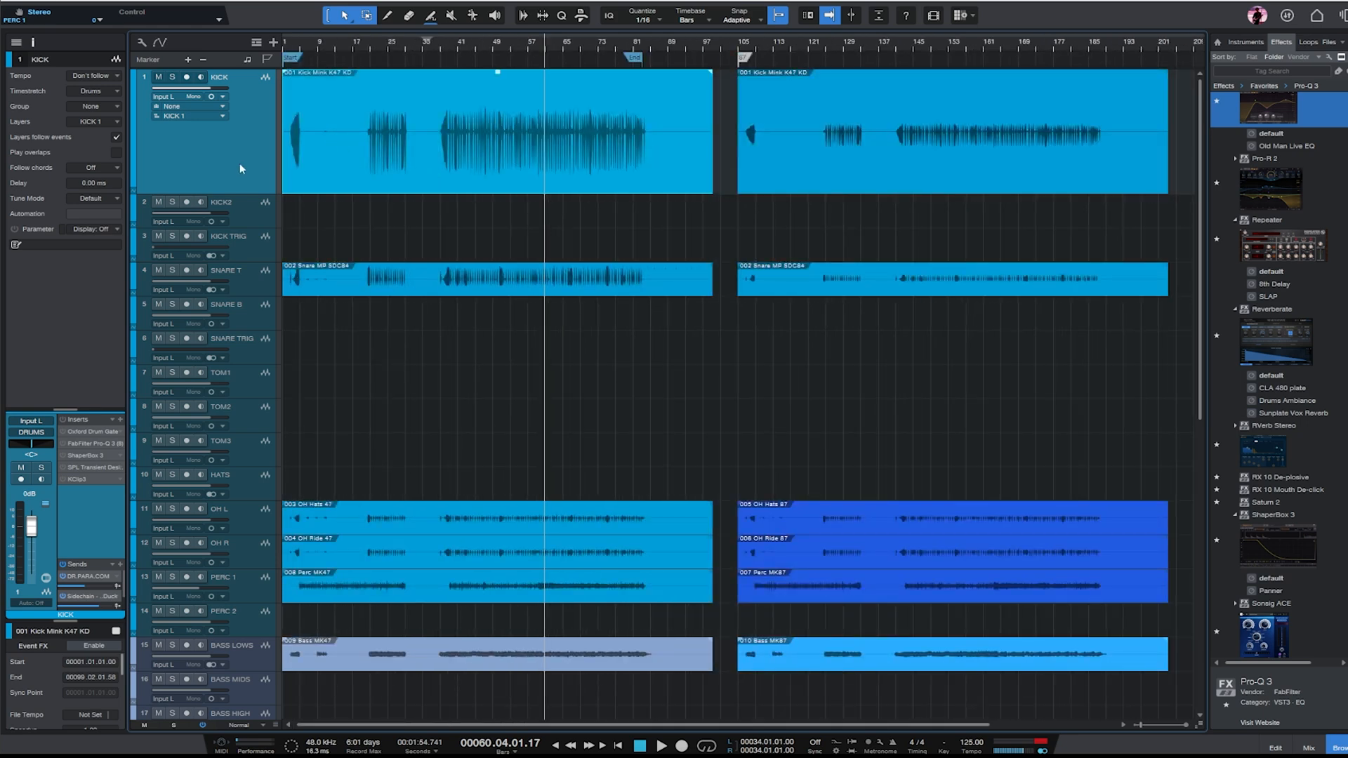
{"action": "key", "text": "e"}
{"action": "key", "text": "e"}
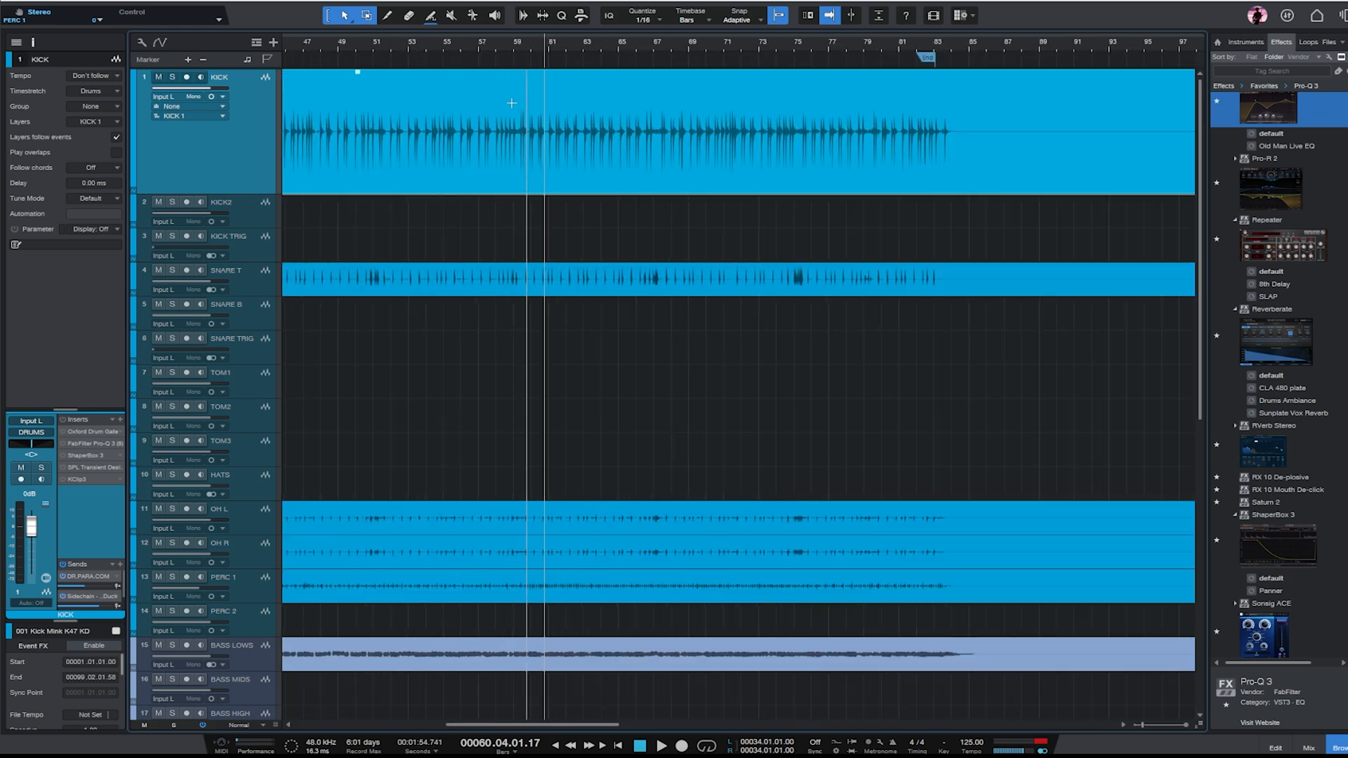
{"action": "key", "text": "e"}
{"action": "key", "text": "e"}
{"action": "key", "text": "e"}
{"action": "key", "text": "e"}
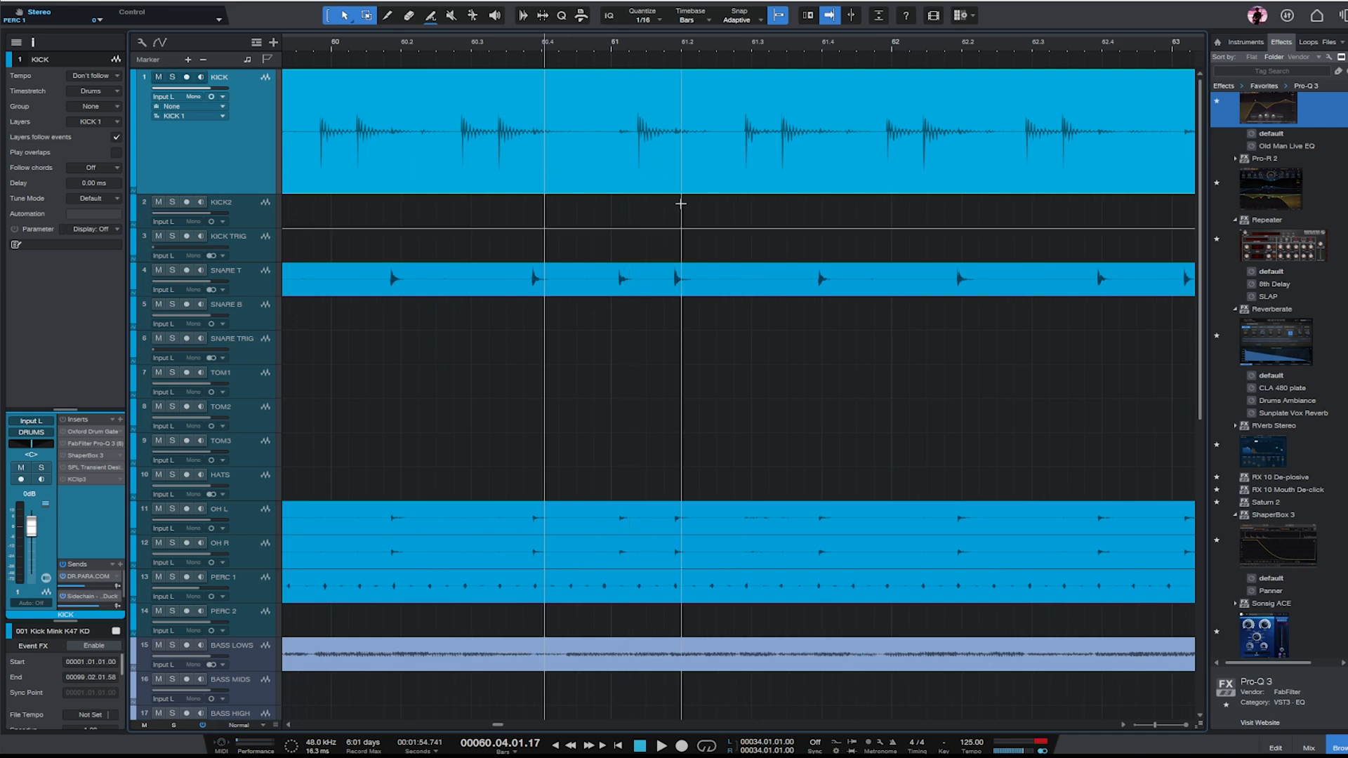
{"action": "key", "text": "w"}
{"action": "key", "text": "w"}
{"action": "key", "text": "w"}
{"action": "key", "text": "w"}
{"action": "key", "text": "w"}
{"action": "key", "text": "w"}
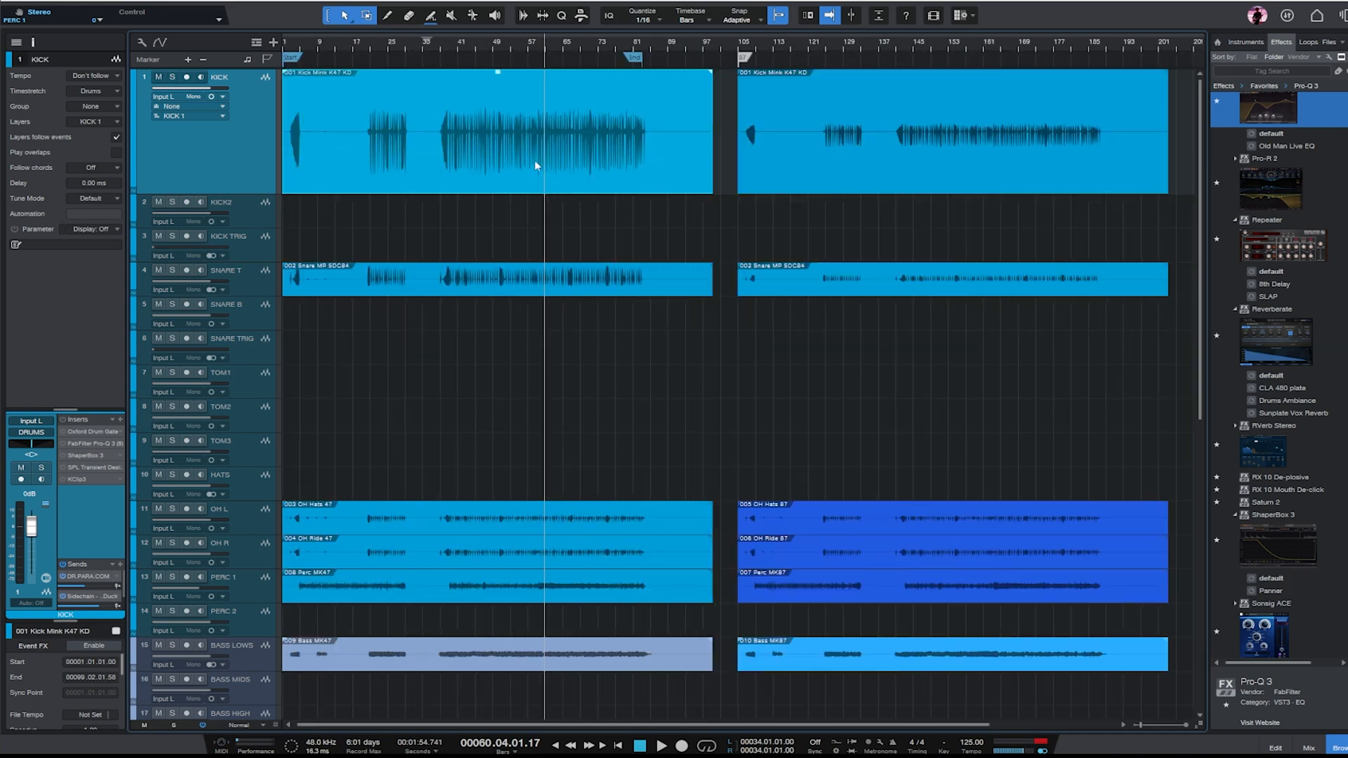
- With KICK soloed and playing, activate its ShaperBox 3 and KClip3 inserts, setting KClip3's input gain to 4.4 dB
{"action": "key", "text": "s"}
{"action": "key", "text": "space"}
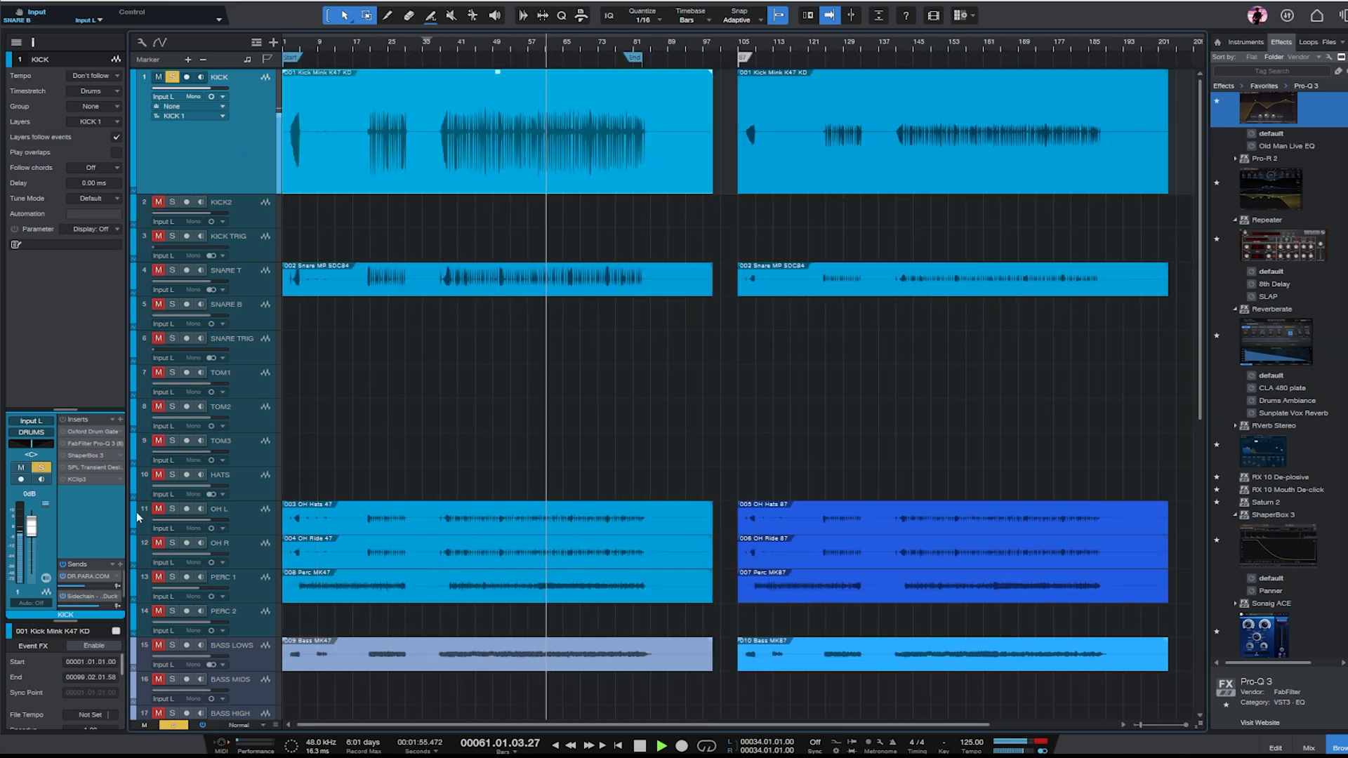
{"action": "double_click", "coordinate": [89, 456]}
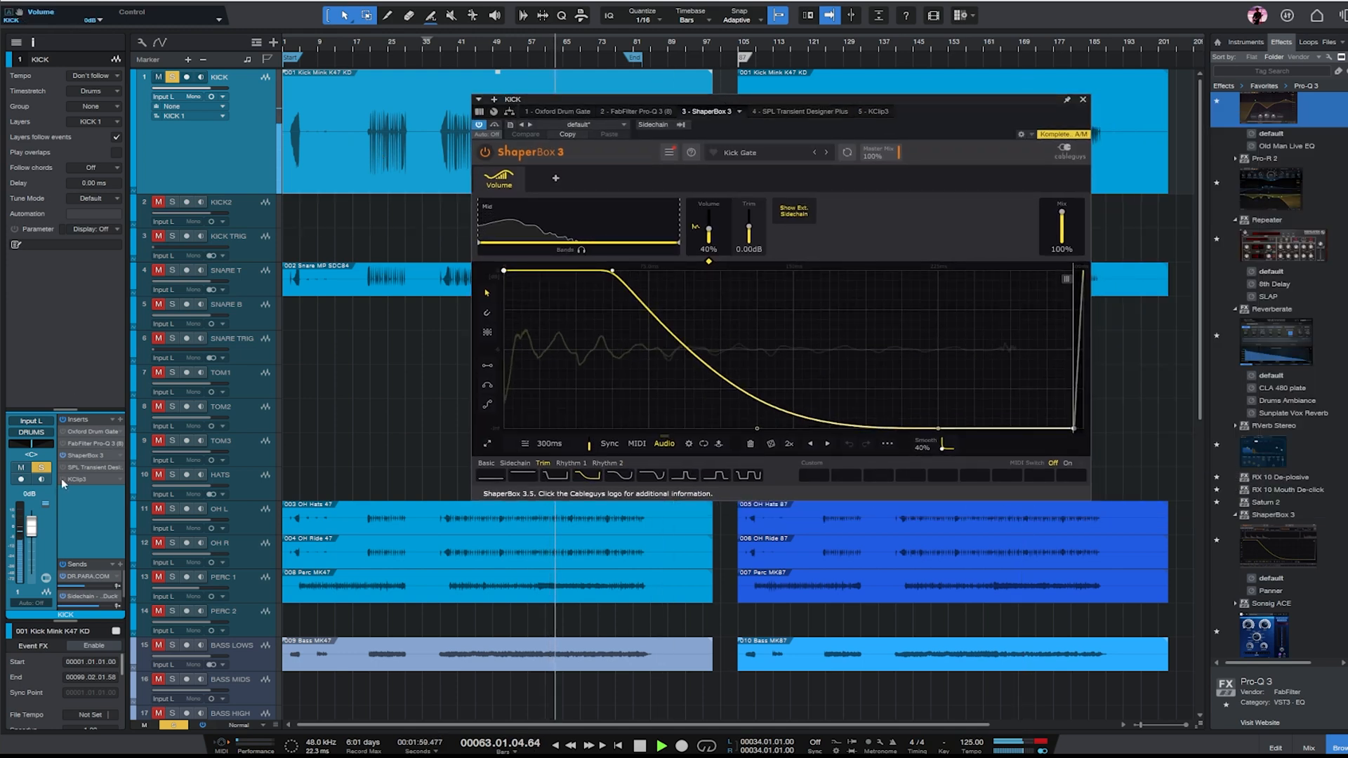
{"action": "double_click", "coordinate": [79, 480]}
{"action": "mouse_move", "coordinate": [666, 441]}
{"action": "left_mouse_down"}
{"action": "mouse_move", "coordinate": [673, 398]}
{"action": "mouse_move", "coordinate": [668, 449]}
{"action": "left_mouse_up"}
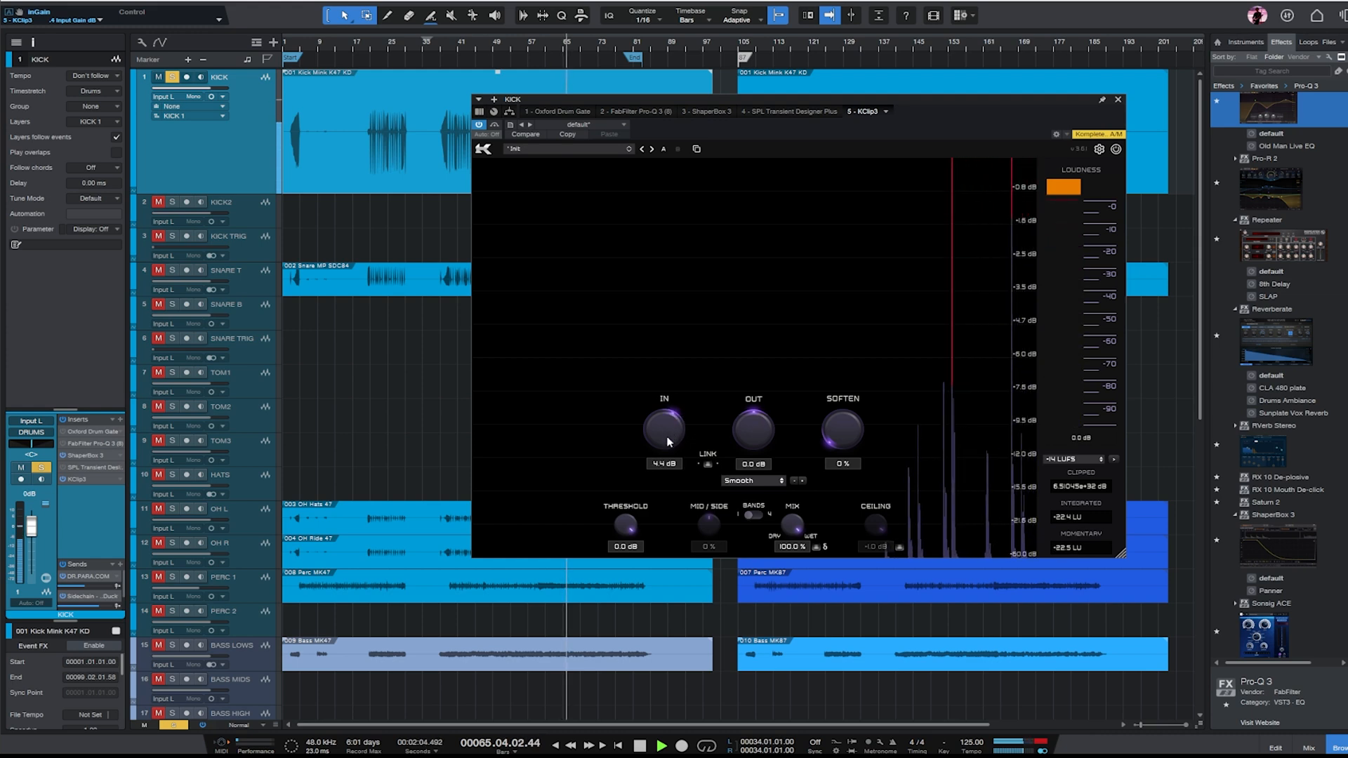
{"action": "left_click", "coordinate": [1118, 100]}
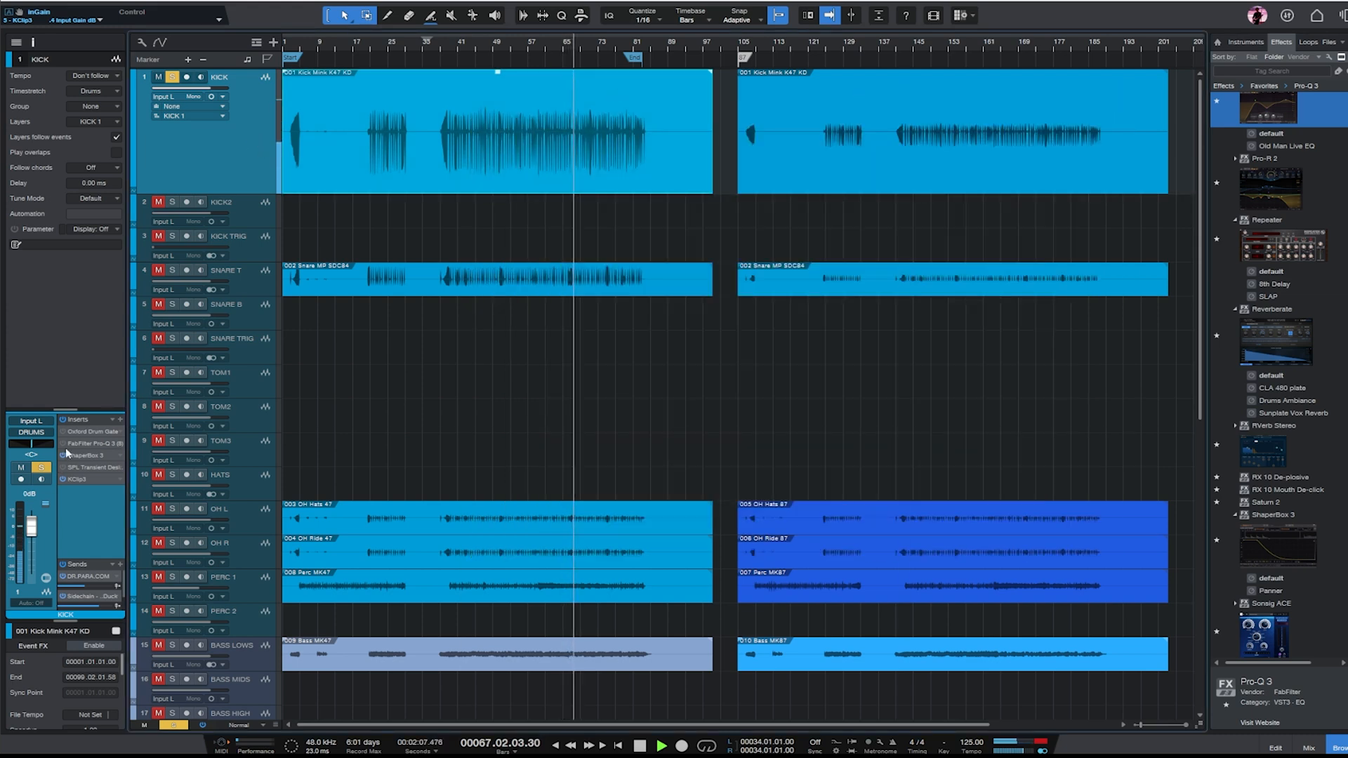
- In KICK's Pro-Q 3, raise the low boost, deepen both midrange cuts, and set the high boost to about 4.3 kHz, +2.17 dB, Q 0.847
{"action": "left_click", "coordinate": [93, 444]}
{"action": "left_click_drag", "start_coordinate": [786, 242], "coordinate": [752, 209]}
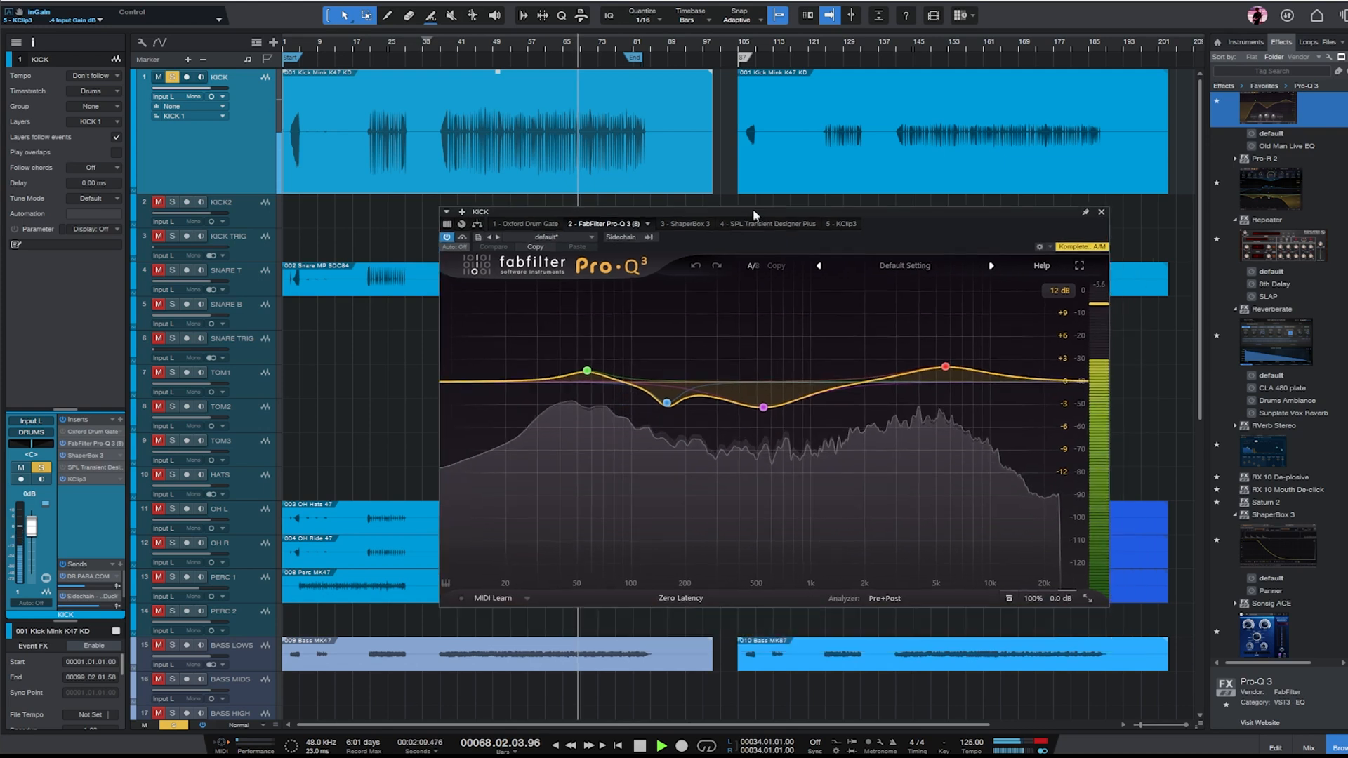
{"action": "left_click_drag", "start_coordinate": [585, 371], "coordinate": [587, 360]}
{"action": "left_click_drag", "start_coordinate": [666, 403], "coordinate": [649, 464]}
{"action": "left_click_drag", "start_coordinate": [762, 407], "coordinate": [755, 451]}
{"action": "left_click_drag", "start_coordinate": [945, 365], "coordinate": [923, 364]}
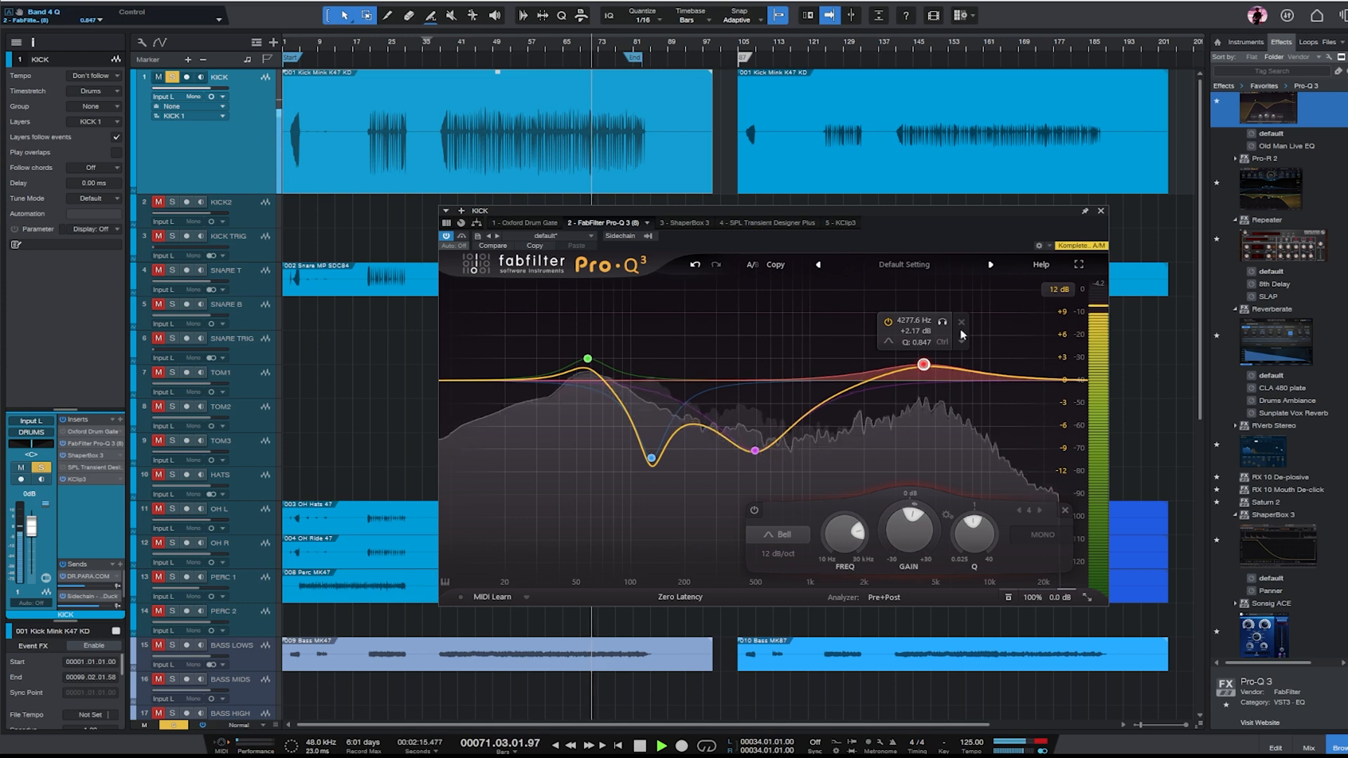
{"action": "left_click", "coordinate": [1101, 211]}
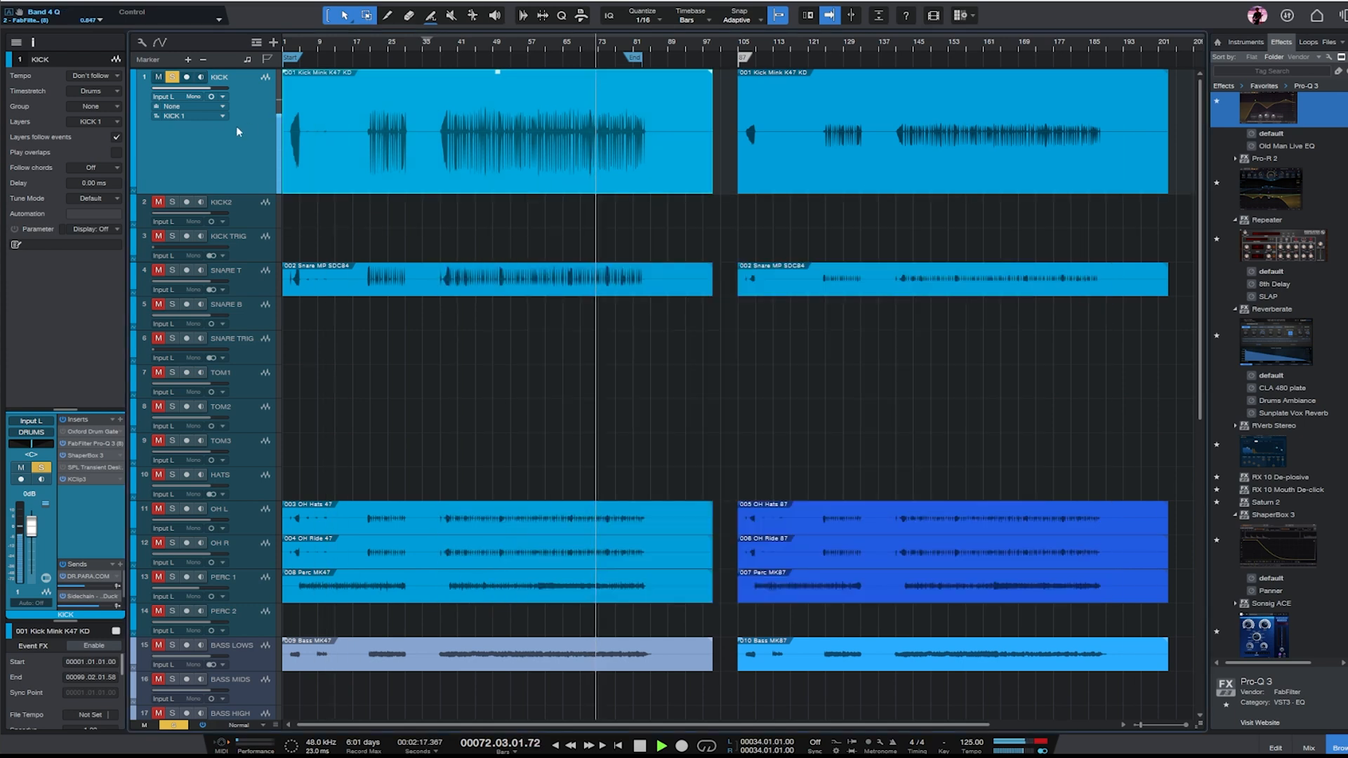
- Activate SPL Transient Designer Plus on KICK and set its attack to about +5 dB while replaying an earlier section
{"action": "key", "text": "w"}
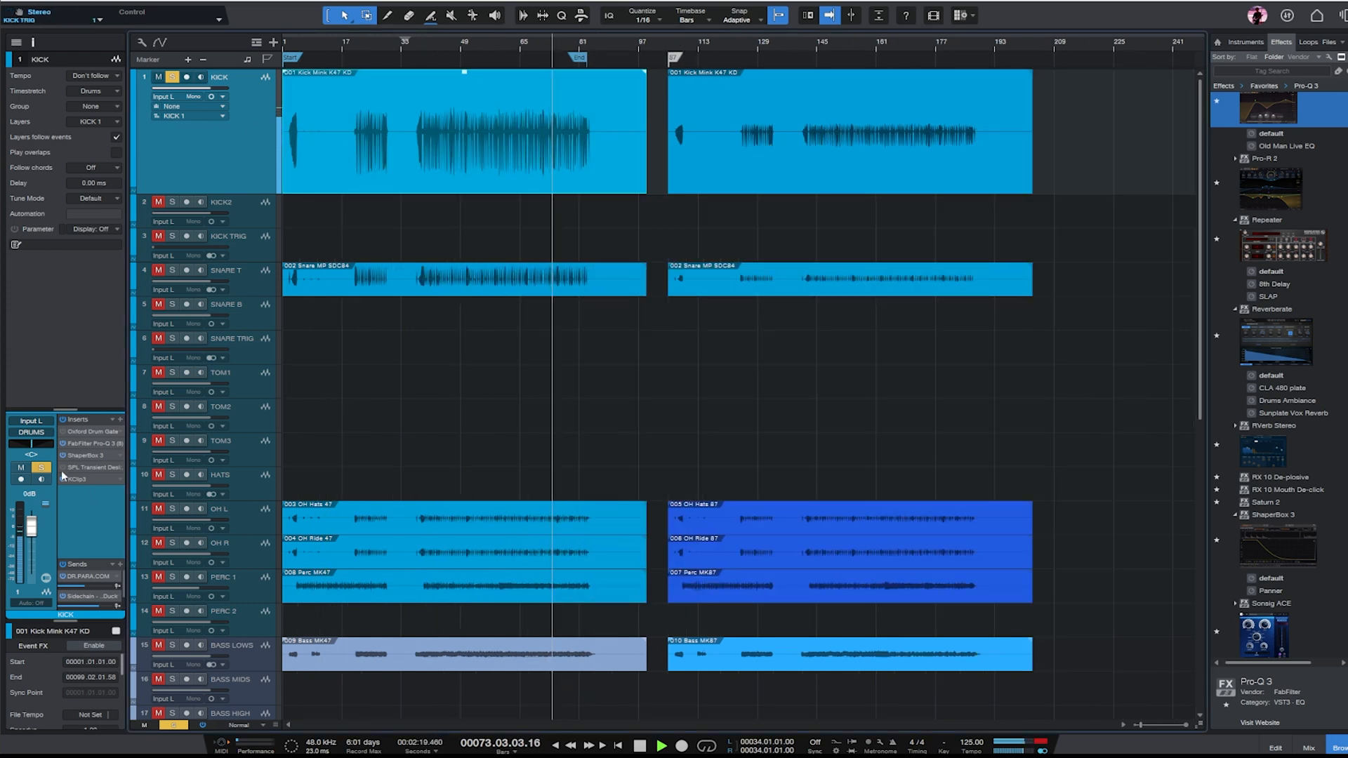
{"action": "left_click", "coordinate": [82, 467]}
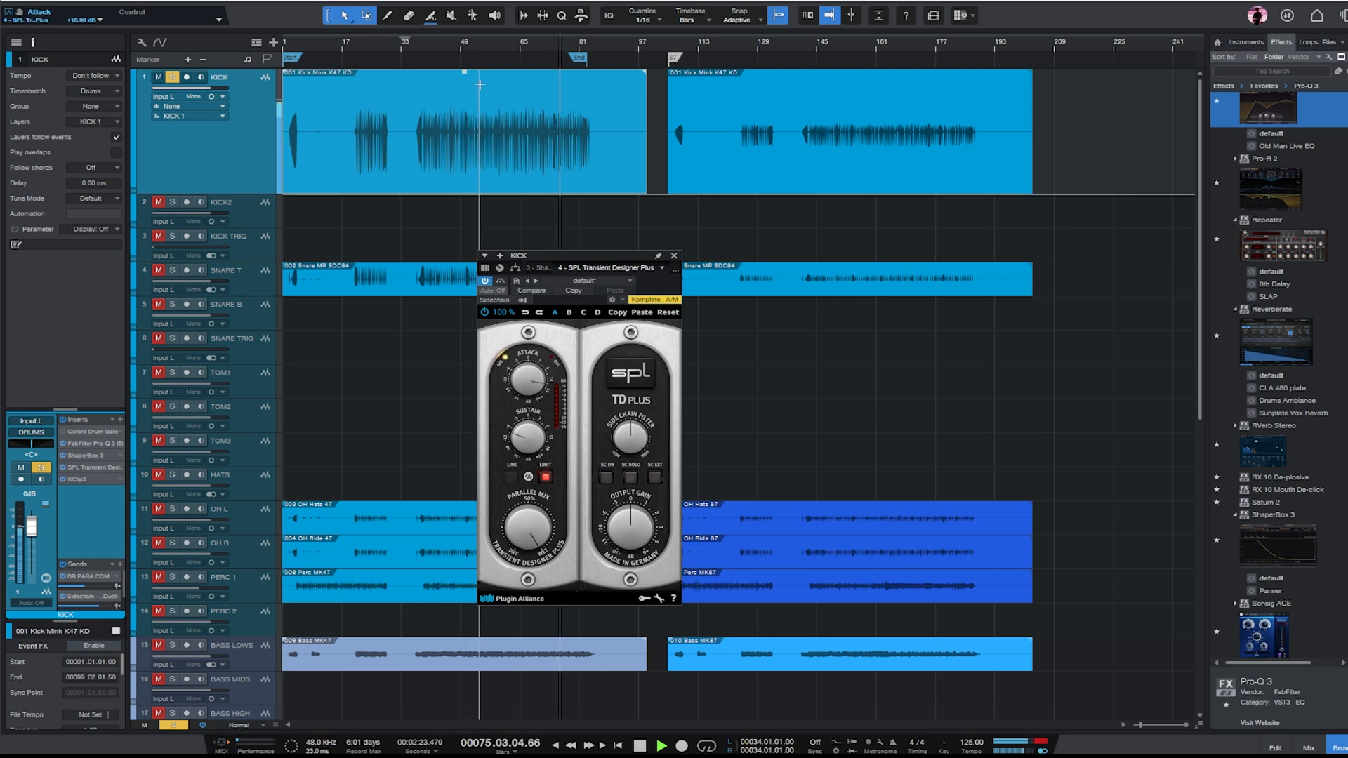
{"action": "left_click", "coordinate": [498, 45]}
{"action": "left_click_drag", "start_coordinate": [537, 374], "coordinate": [534, 384]}
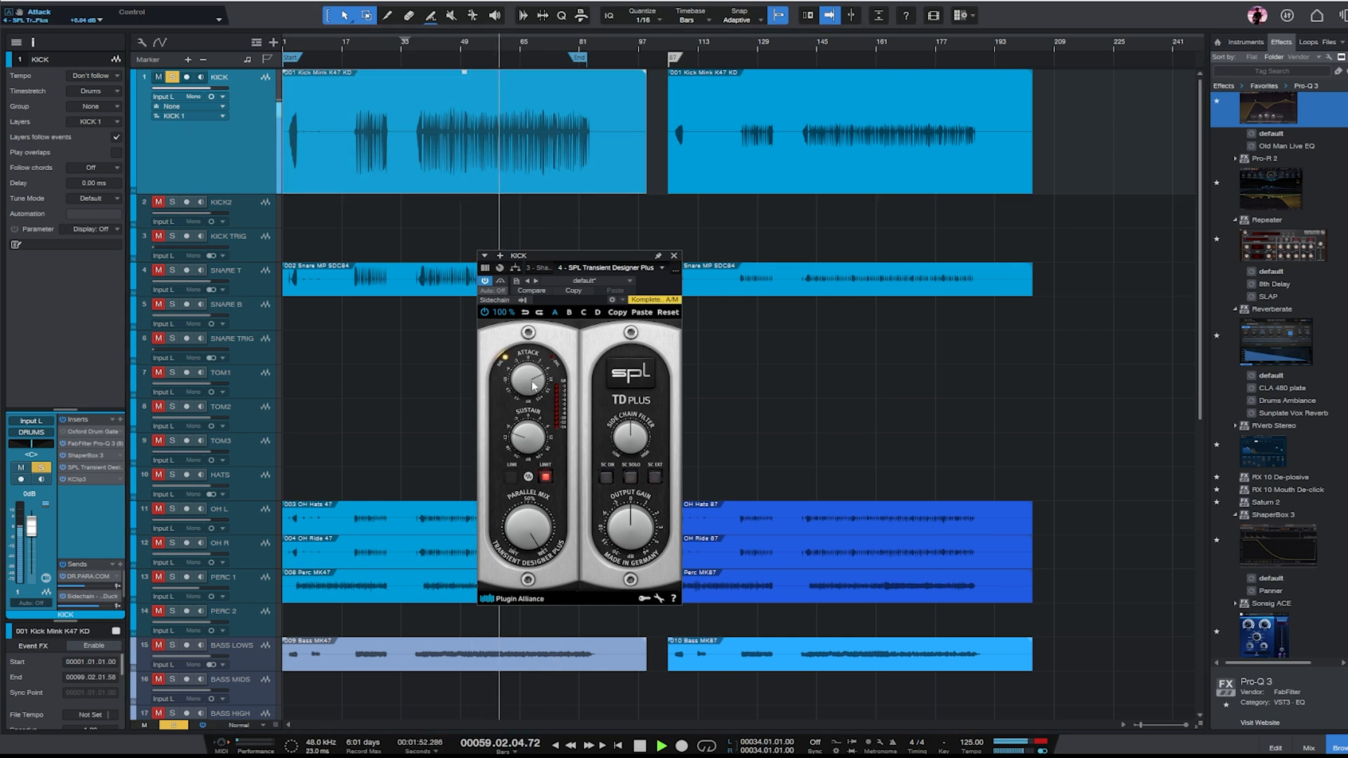
{"action": "left_click", "coordinate": [674, 255]}
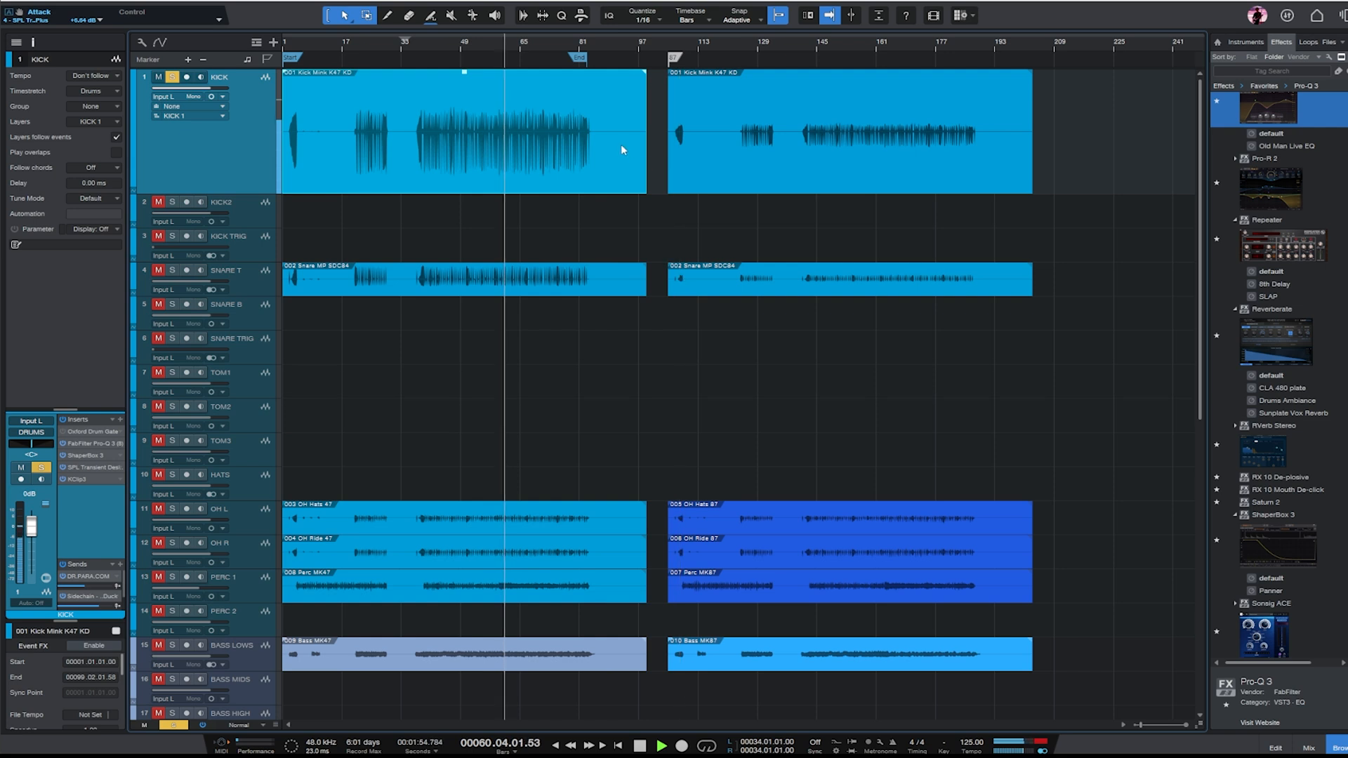
- Select the soloed SNARE T track, make it taller, and activate its Oxford Drum Gate insert
{"action": "left_click", "coordinate": [258, 283]}
{"action": "left_click_drag", "start_coordinate": [261, 295], "coordinate": [263, 376]}
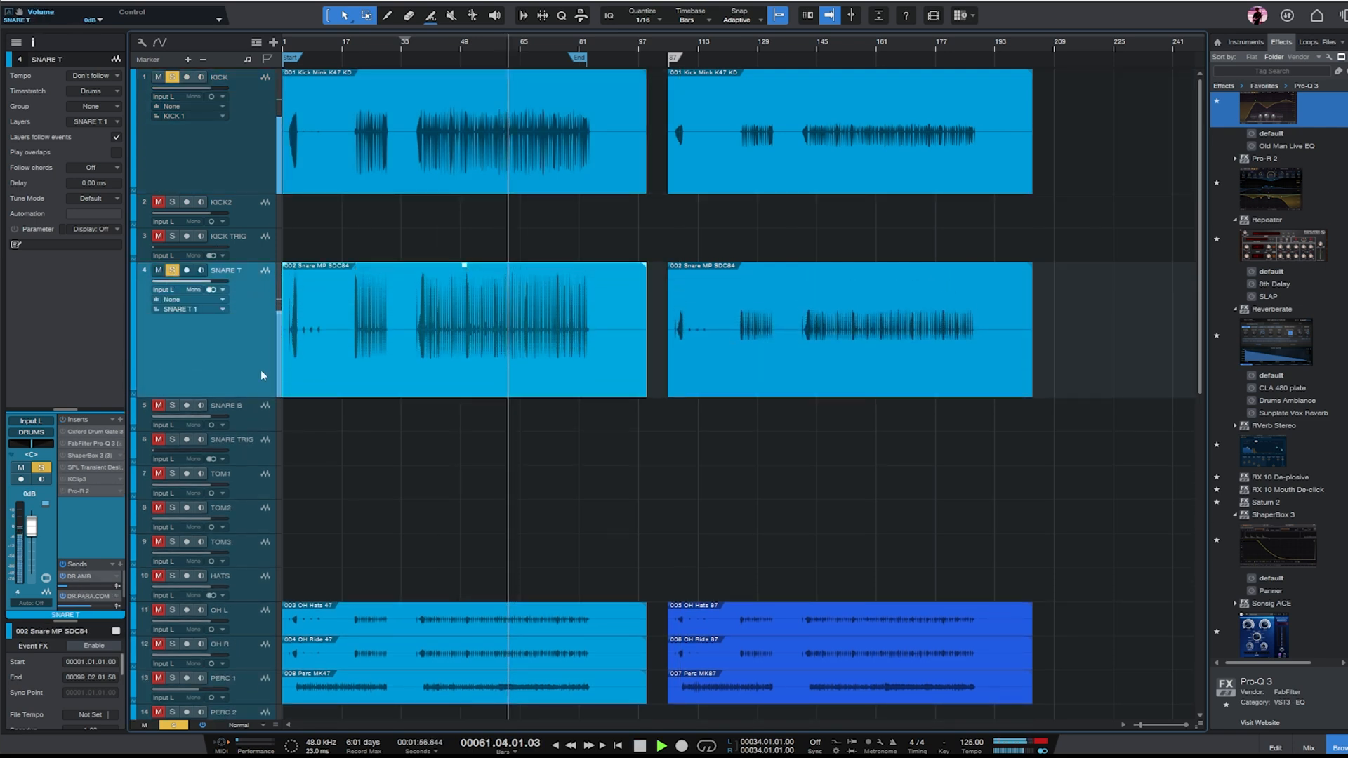
{"action": "key", "text": "space"}
{"action": "left_click", "coordinate": [60, 432]}
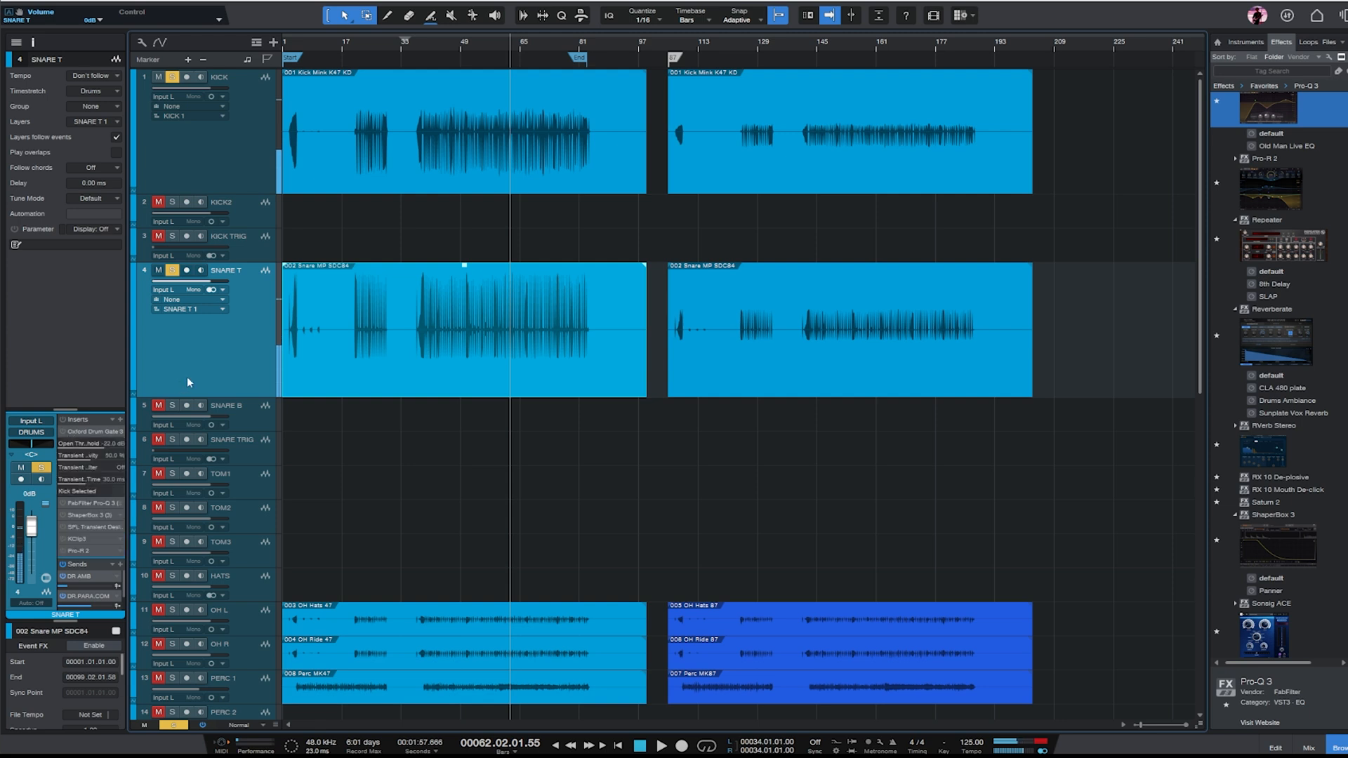
{"action": "left_click", "coordinate": [95, 433]}
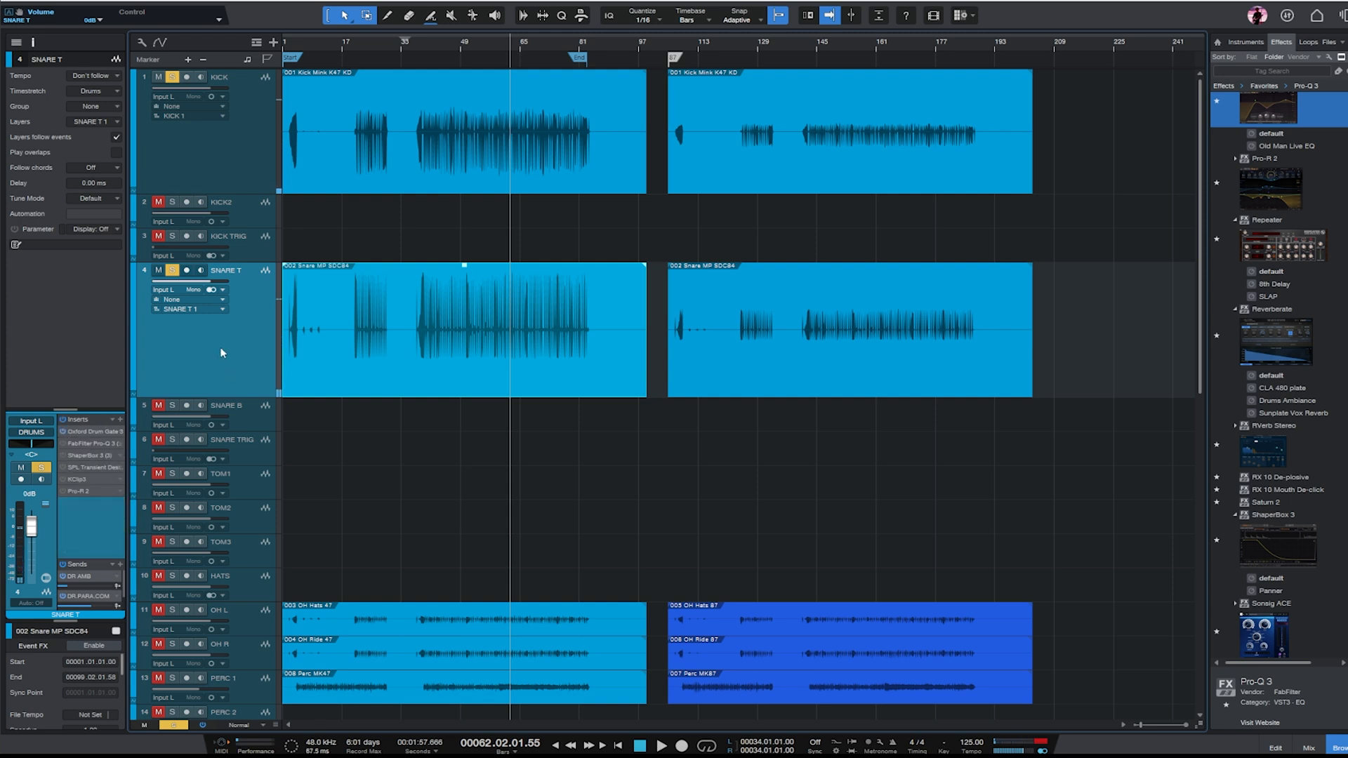
- Play from bar 48 and, in SNARE T's ShaperBox 3, set the length to 521 ms and remove the Drive module
{"action": "left_click", "coordinate": [457, 52]}
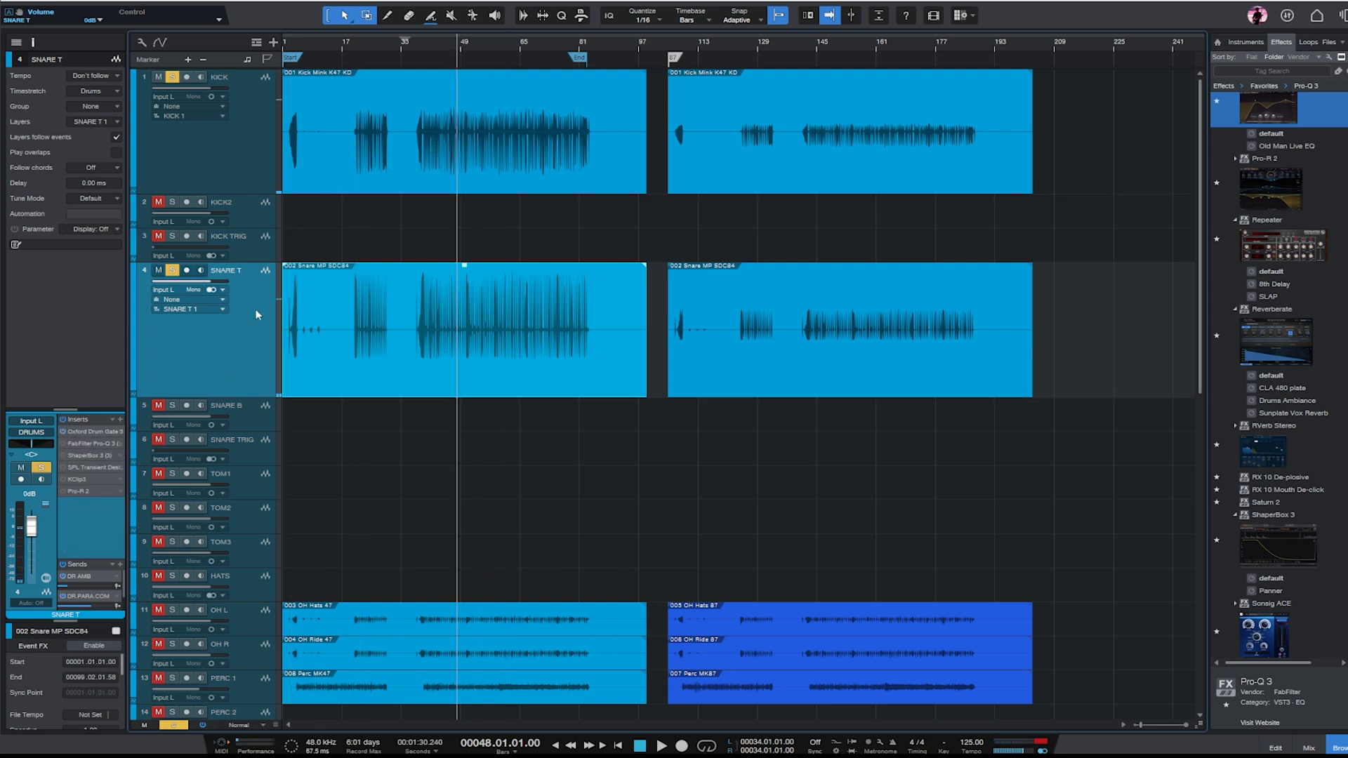
{"action": "key", "text": "space"}
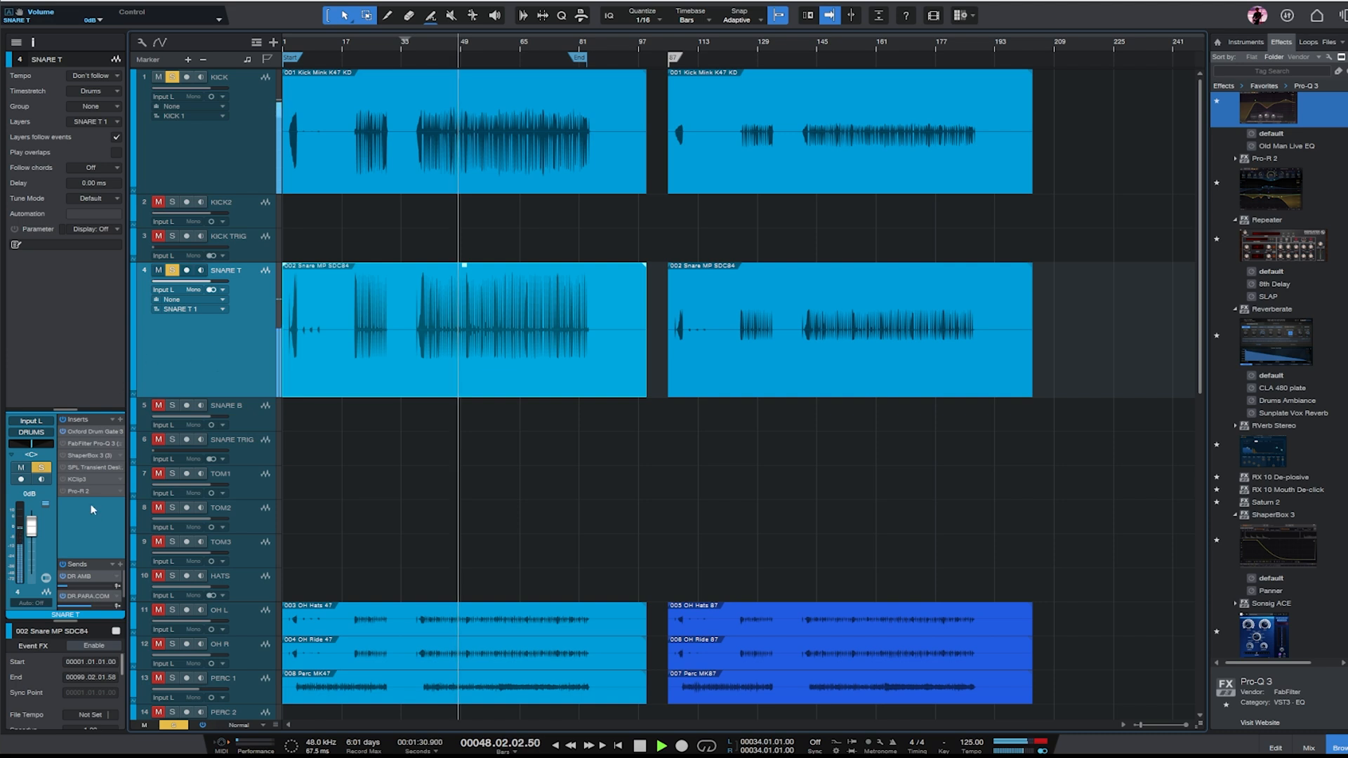
{"action": "left_click", "coordinate": [63, 456]}
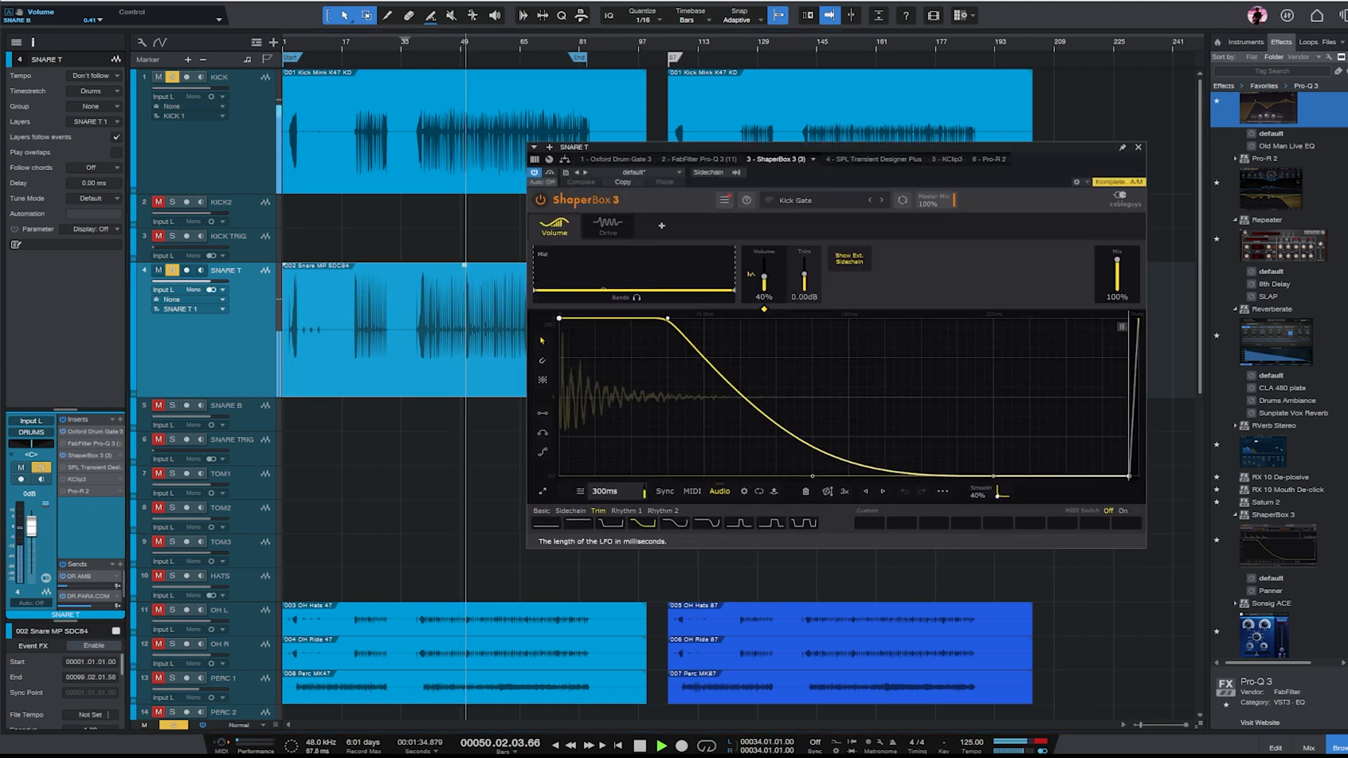
{"action": "left_click_drag", "start_coordinate": [606, 491], "coordinate": [606, 450]}
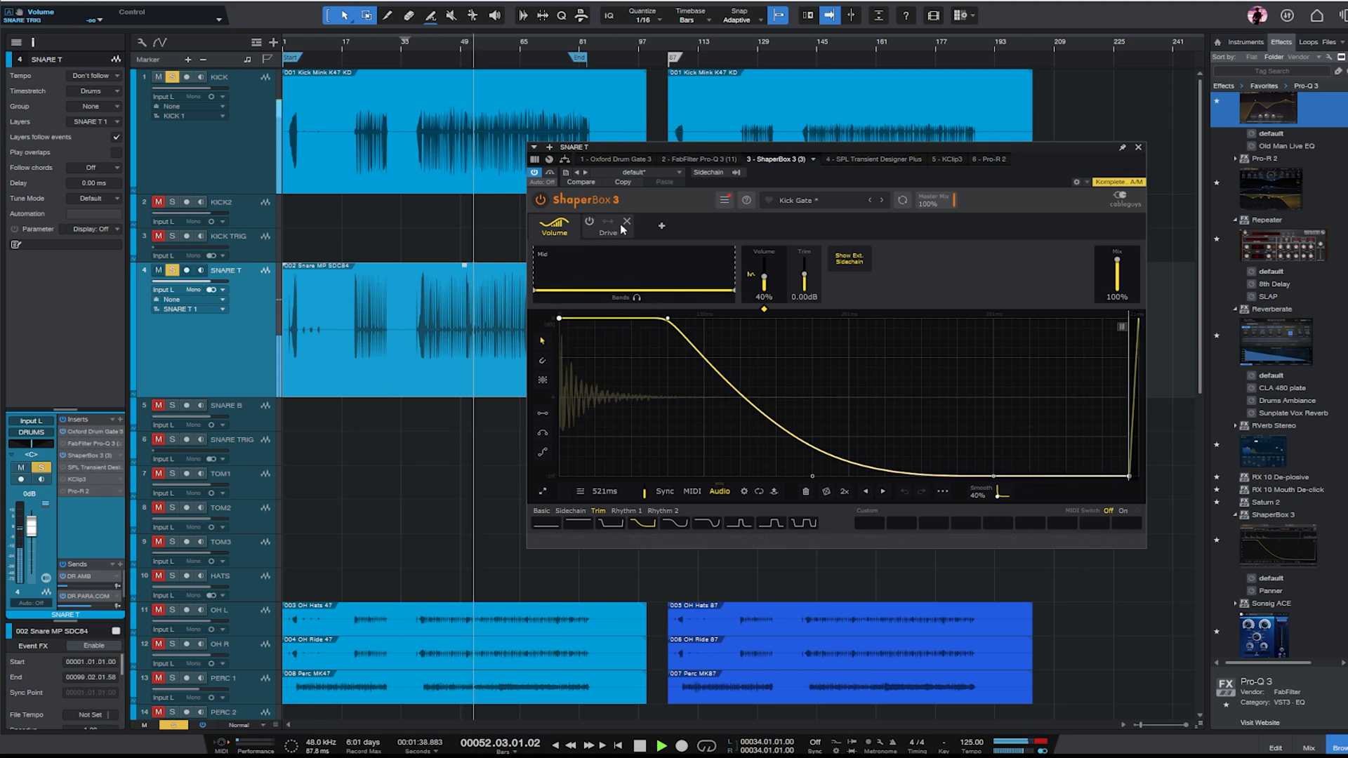
{"action": "left_click", "coordinate": [626, 221]}
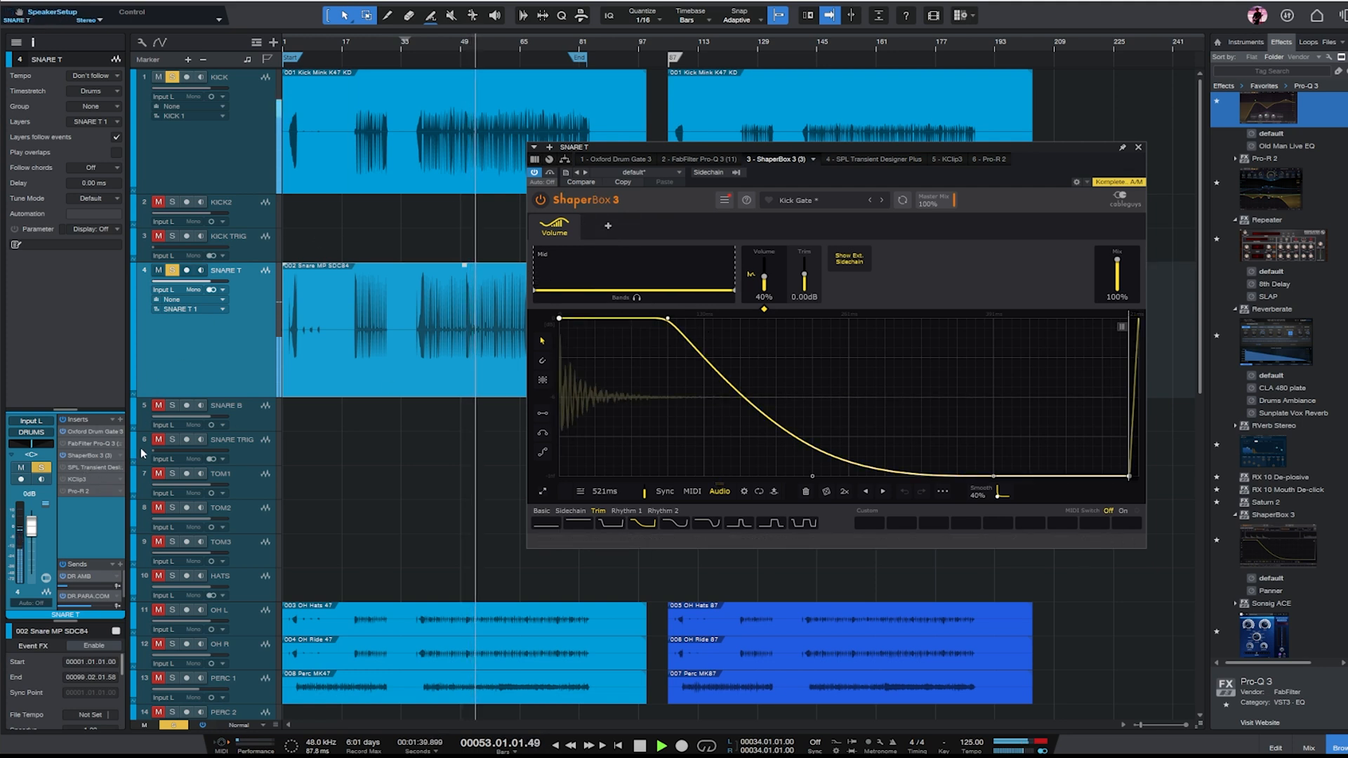
- Open SPL Transient Designer Plus on SNARE T, and place and open Pro-Q 3 directly after it in the insert chain
{"action": "left_click", "coordinate": [92, 467]}
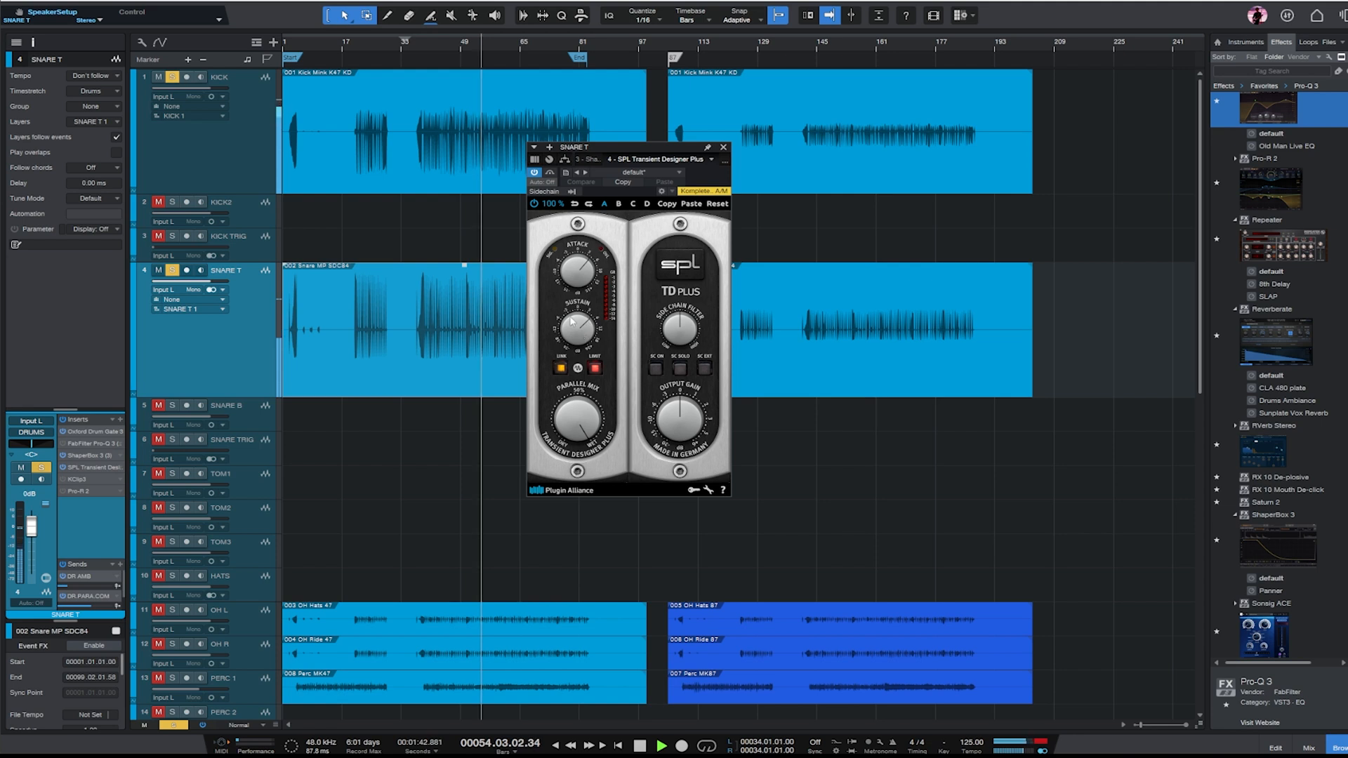
{"action": "left_click_drag", "start_coordinate": [97, 447], "coordinate": [67, 469]}
{"action": "left_click", "coordinate": [90, 468]}
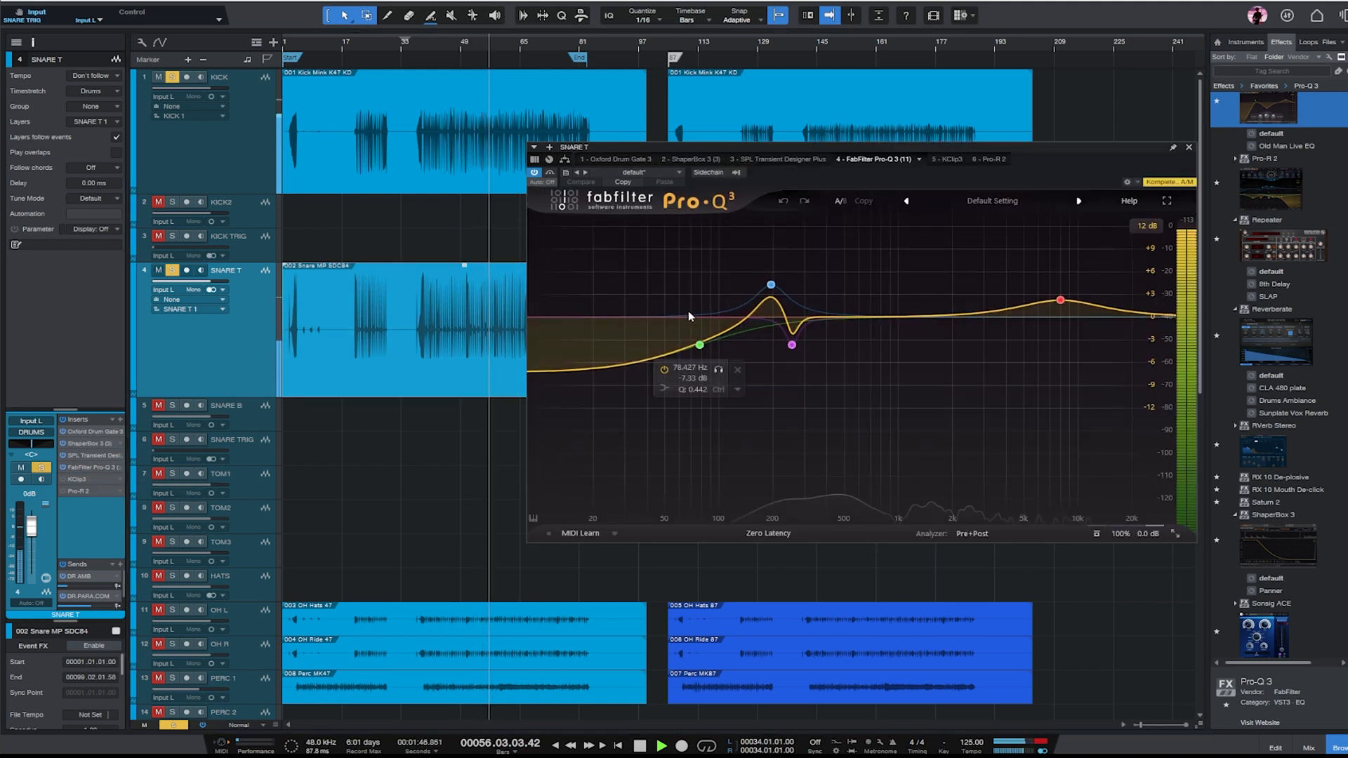
- Boost SNARE T +6.87 dB at 216 Hz, and cut it about 9 dB near 315 Hz and 7.65 dB at 465 Hz
{"action": "left_click_drag", "start_coordinate": [771, 284], "coordinate": [779, 265]}
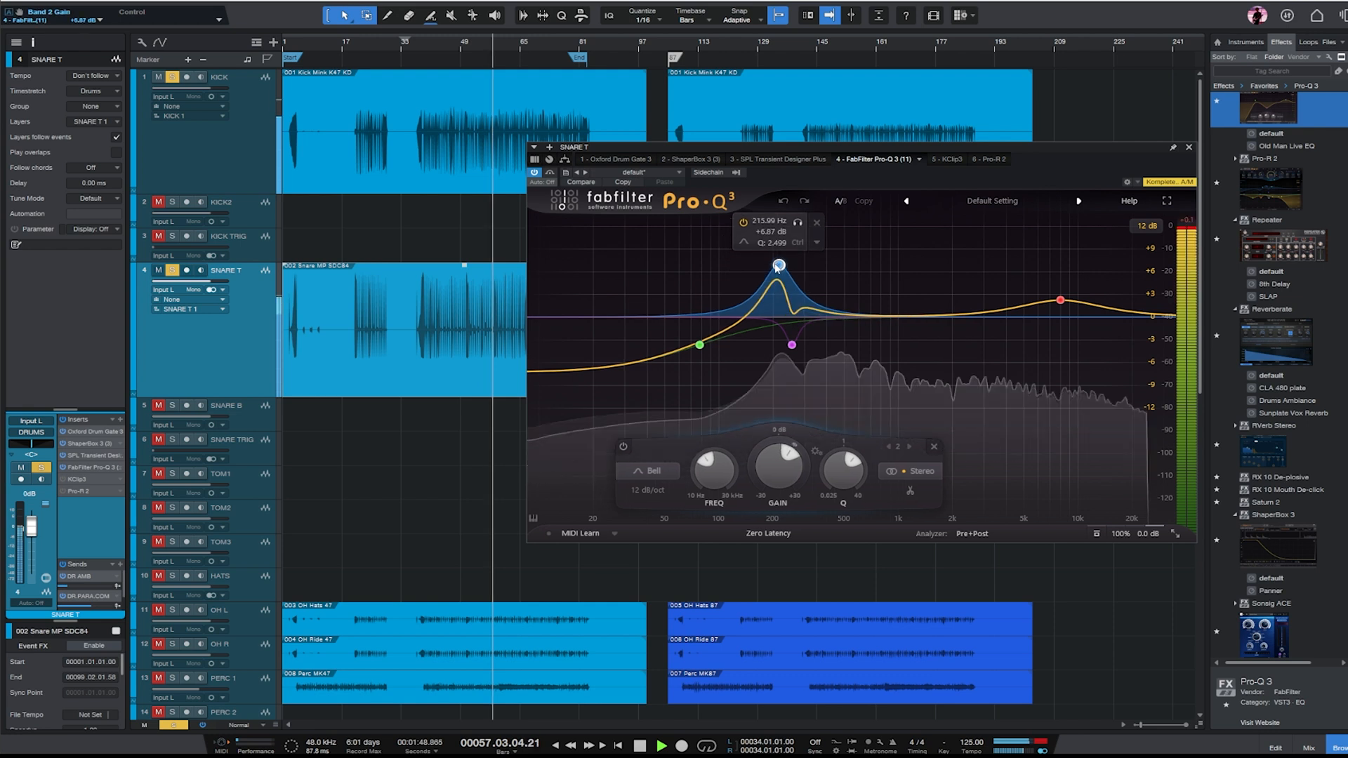
{"action": "left_click_drag", "start_coordinate": [794, 346], "coordinate": [812, 390]}
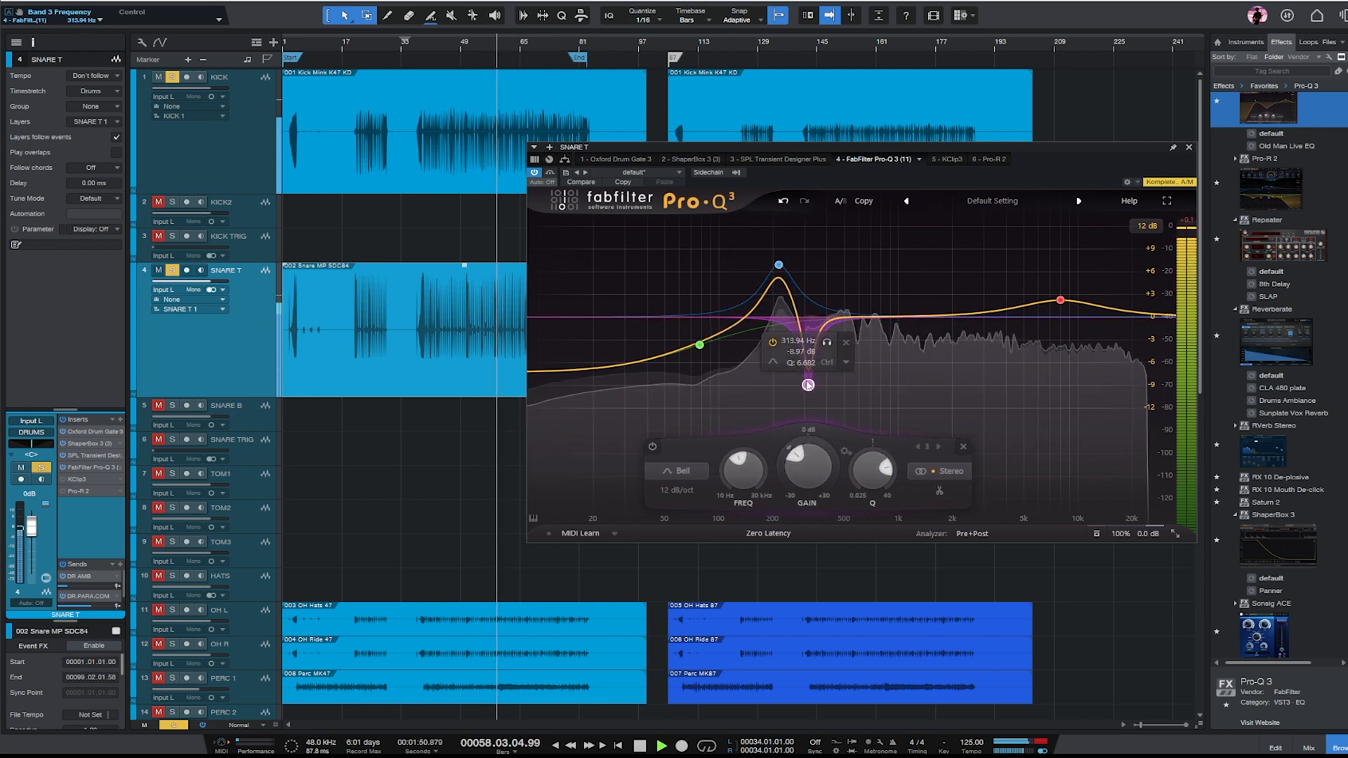
{"action": "scroll", "coordinate": [812, 391], "scroll_direction": "down", "scroll_amount": 3}
{"action": "left_click_drag", "start_coordinate": [839, 321], "coordinate": [839, 377]}
{"action": "scroll", "coordinate": [834, 280], "scroll_direction": "up", "scroll_amount": 10}
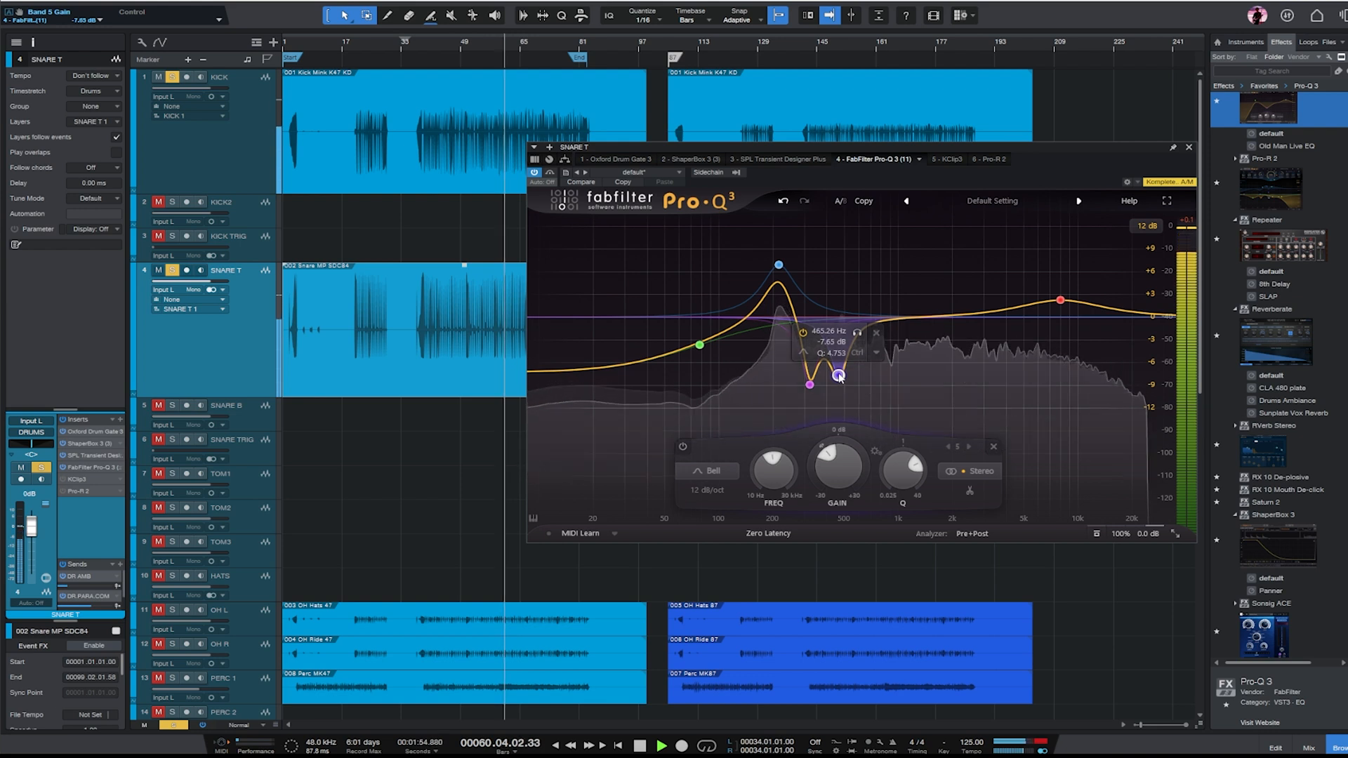
- Add a broad +2.40 dB boost at about 3066 Hz with Q 0.447 to SNARE T's EQ, and stop playback
{"action": "left_click_drag", "start_coordinate": [933, 314], "coordinate": [990, 303]}
{"action": "scroll", "coordinate": [990, 303], "scroll_direction": "down", "scroll_amount": 3}
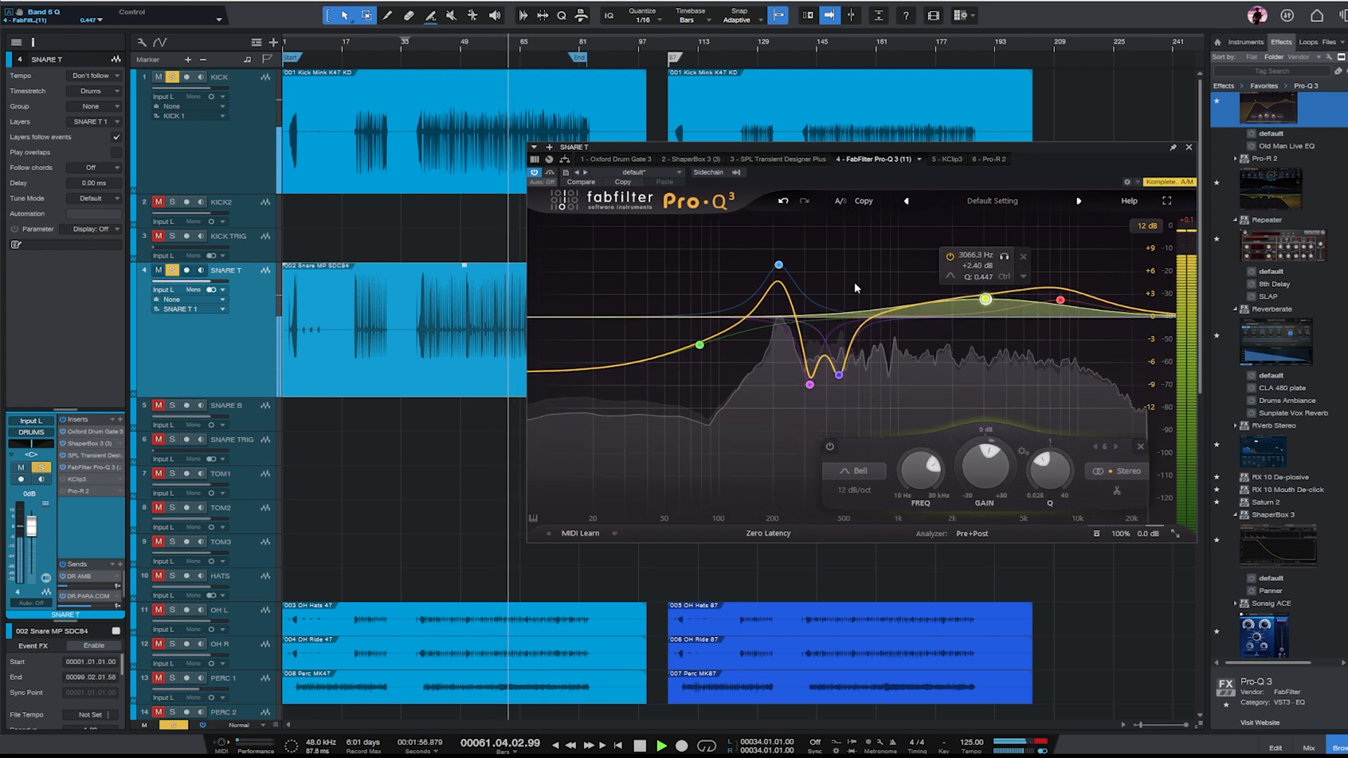
{"action": "left_click", "coordinate": [1189, 148]}
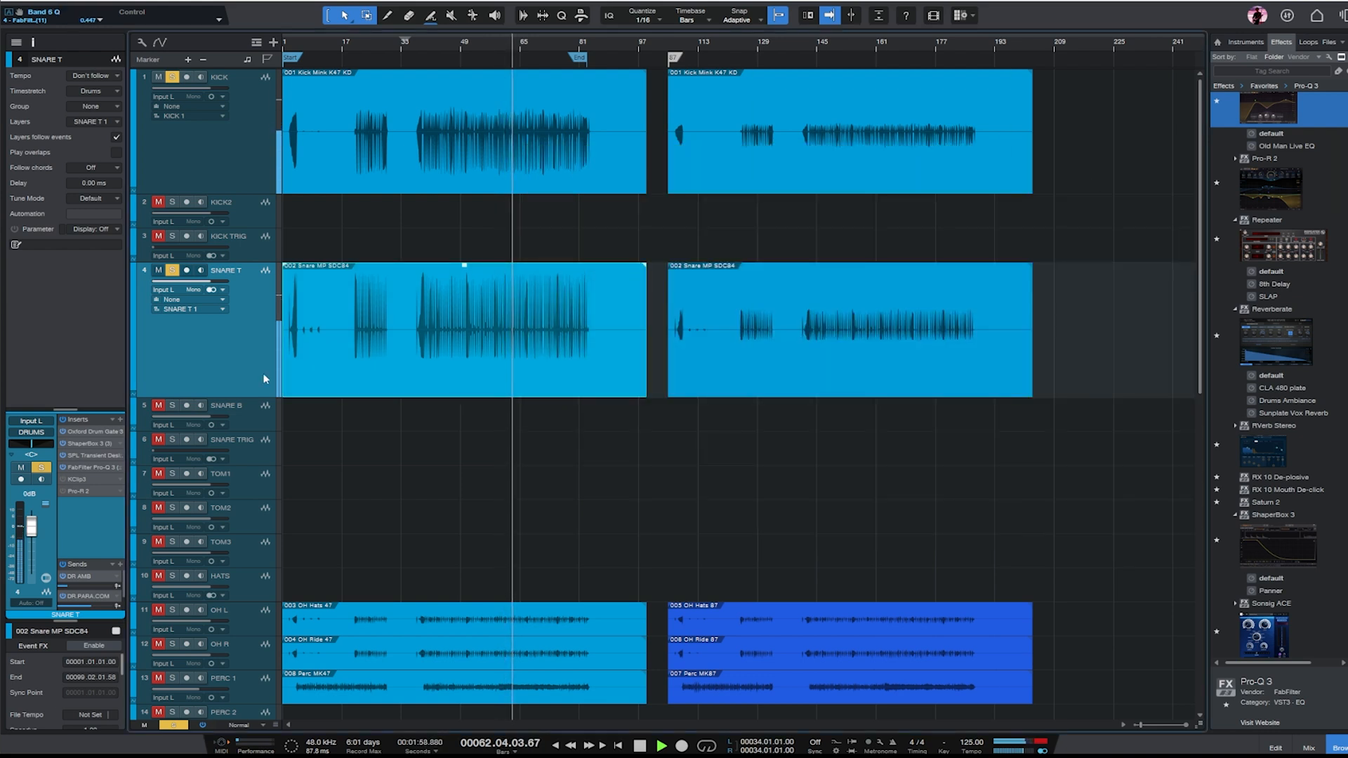
{"action": "key", "text": "space"}
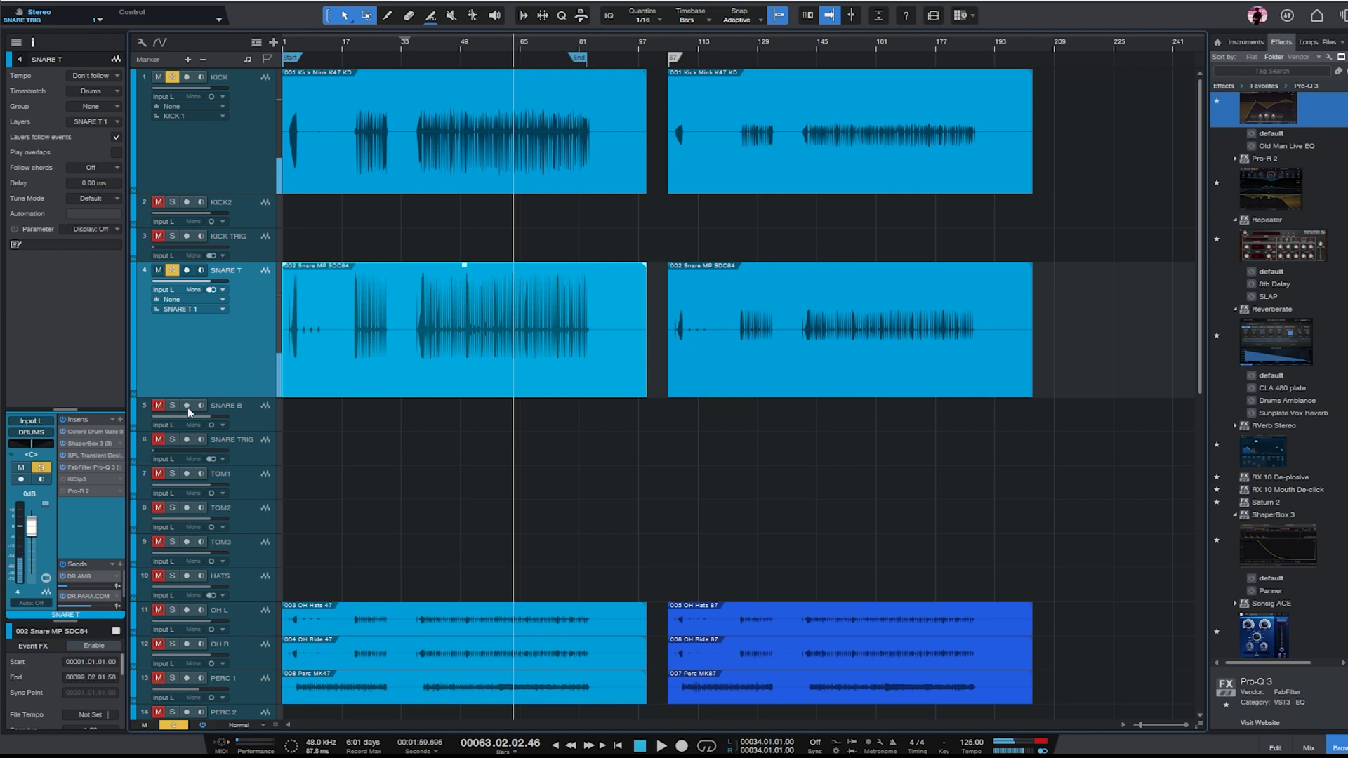
- Activate and open KClip3 on SNARE T and set its input gain to 5.6 dB
{"action": "left_click", "coordinate": [85, 482]}
{"action": "left_click_drag", "start_coordinate": [841, 264], "coordinate": [780, 166]}
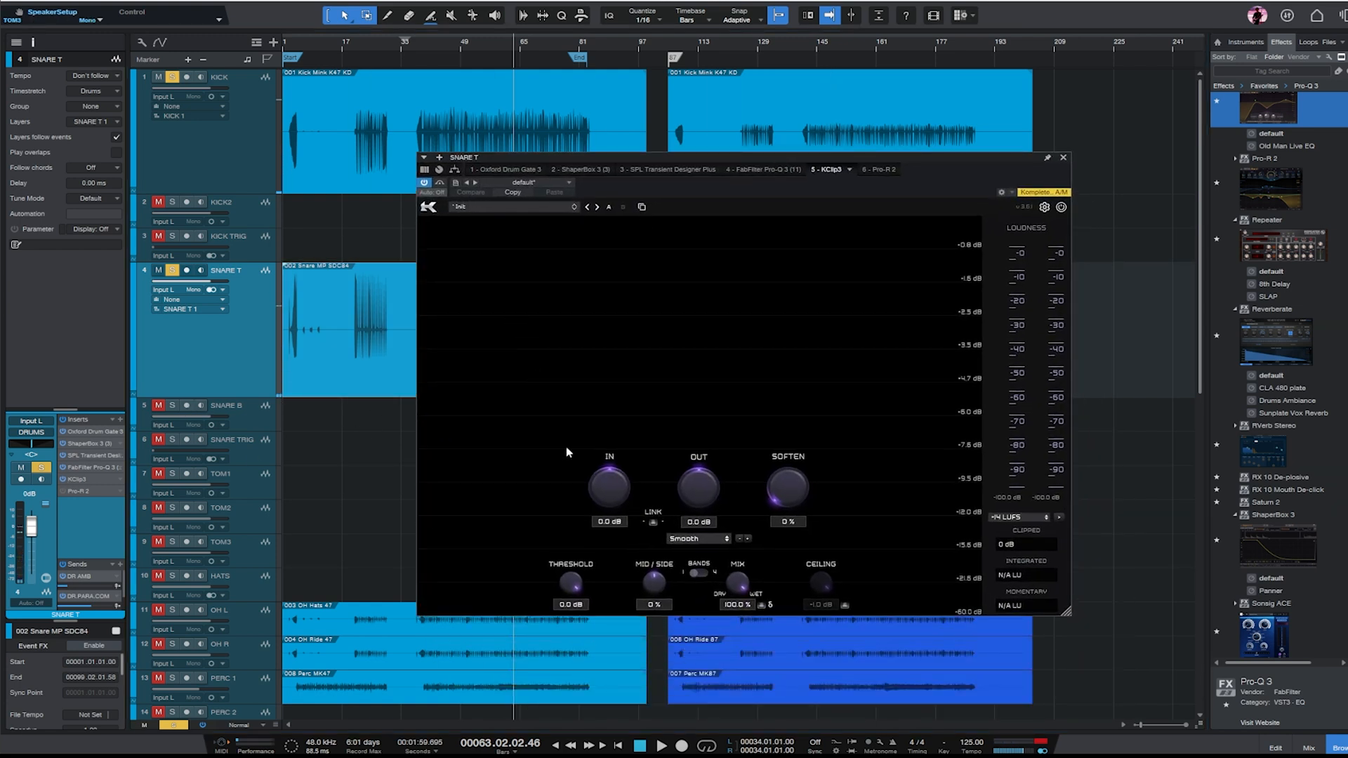
{"action": "left_click_drag", "start_coordinate": [601, 493], "coordinate": [560, 424]}
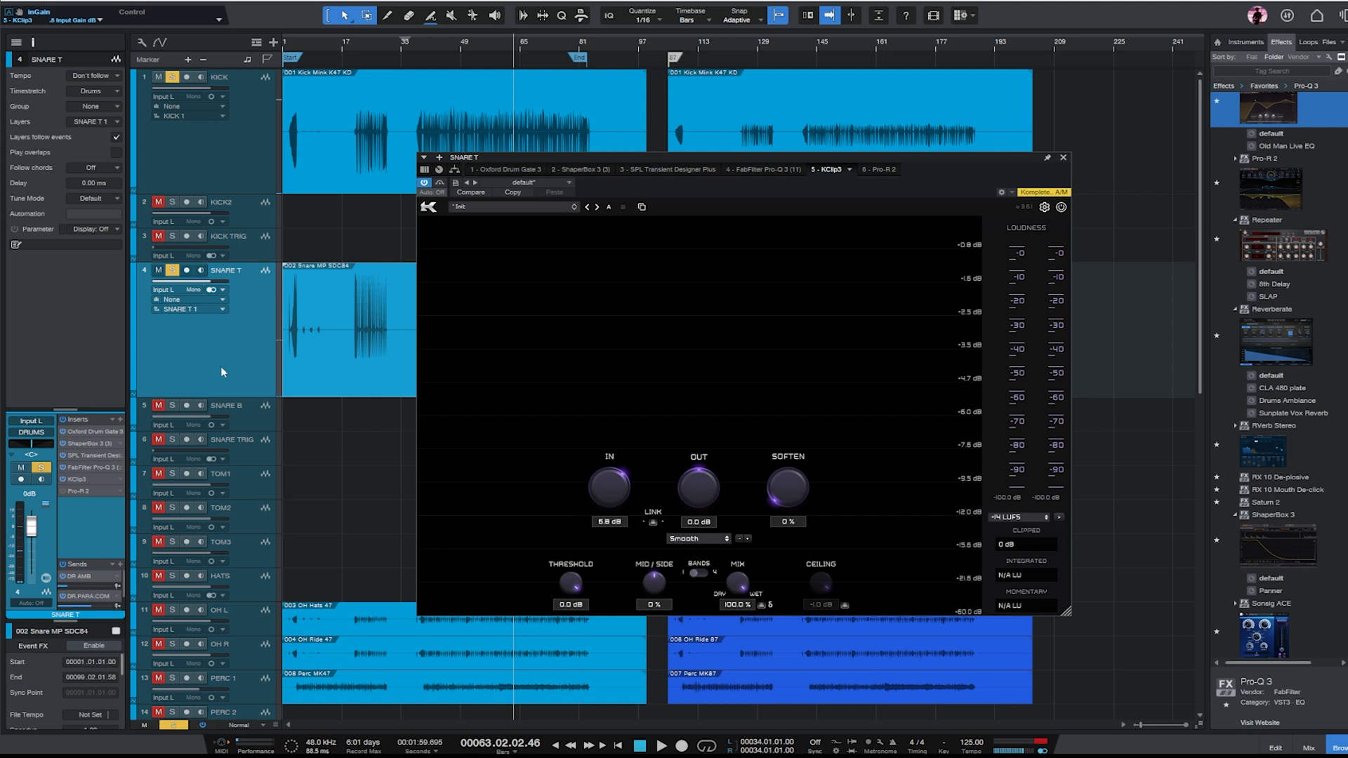
{"action": "left_click_drag", "start_coordinate": [963, 156], "coordinate": [995, 156]}
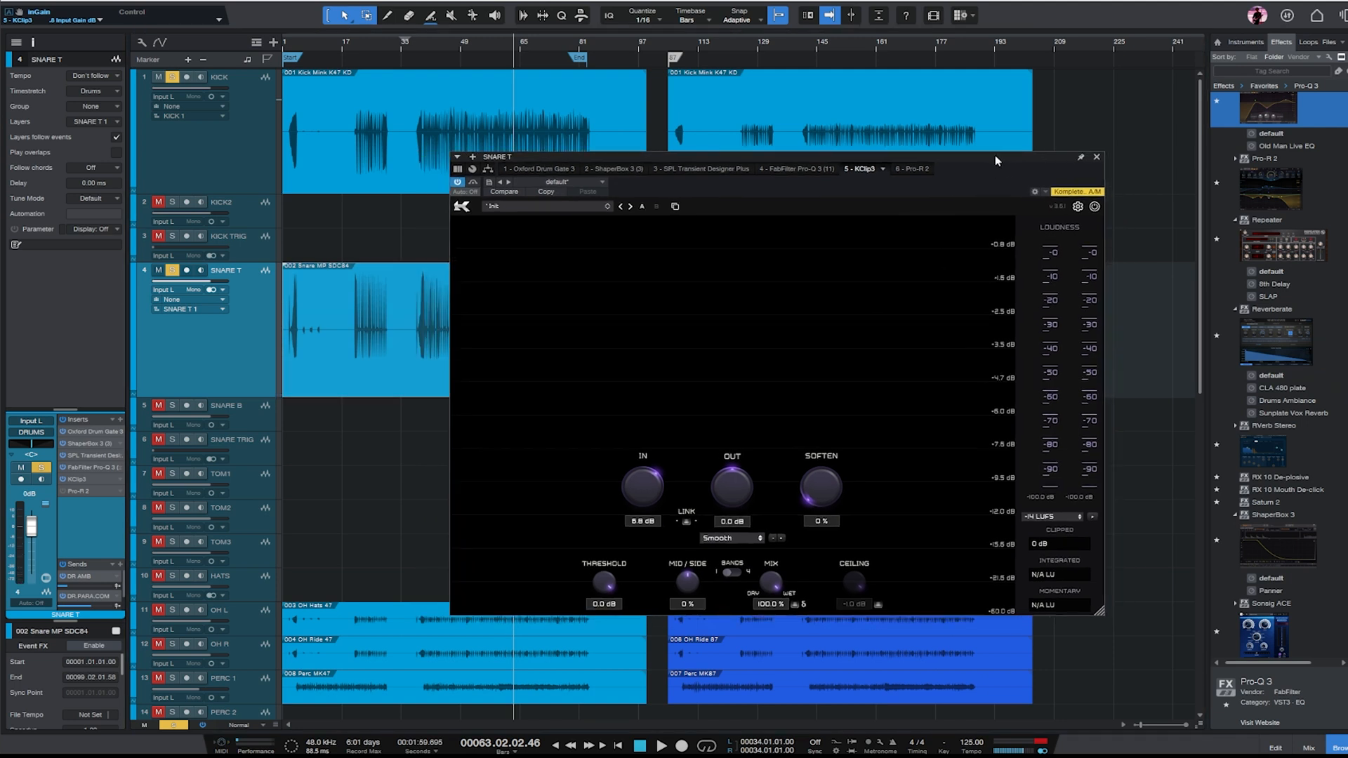
{"action": "left_click_drag", "start_coordinate": [645, 489], "coordinate": [646, 494]}
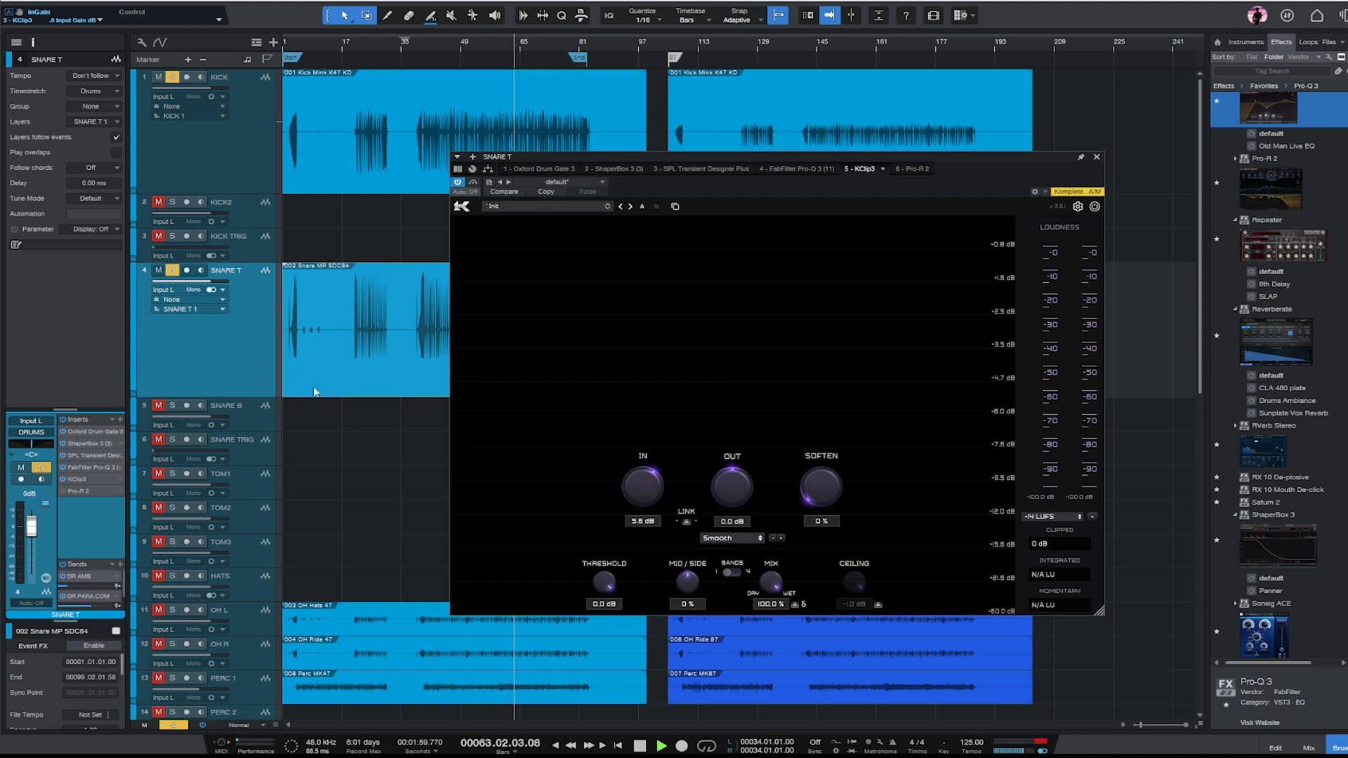
- Lower KClip3's input gain on SNARE T to 4.2 dB, reset its clipped reading, close it, and stop playback
{"action": "left_click_drag", "start_coordinate": [640, 490], "coordinate": [639, 497]}
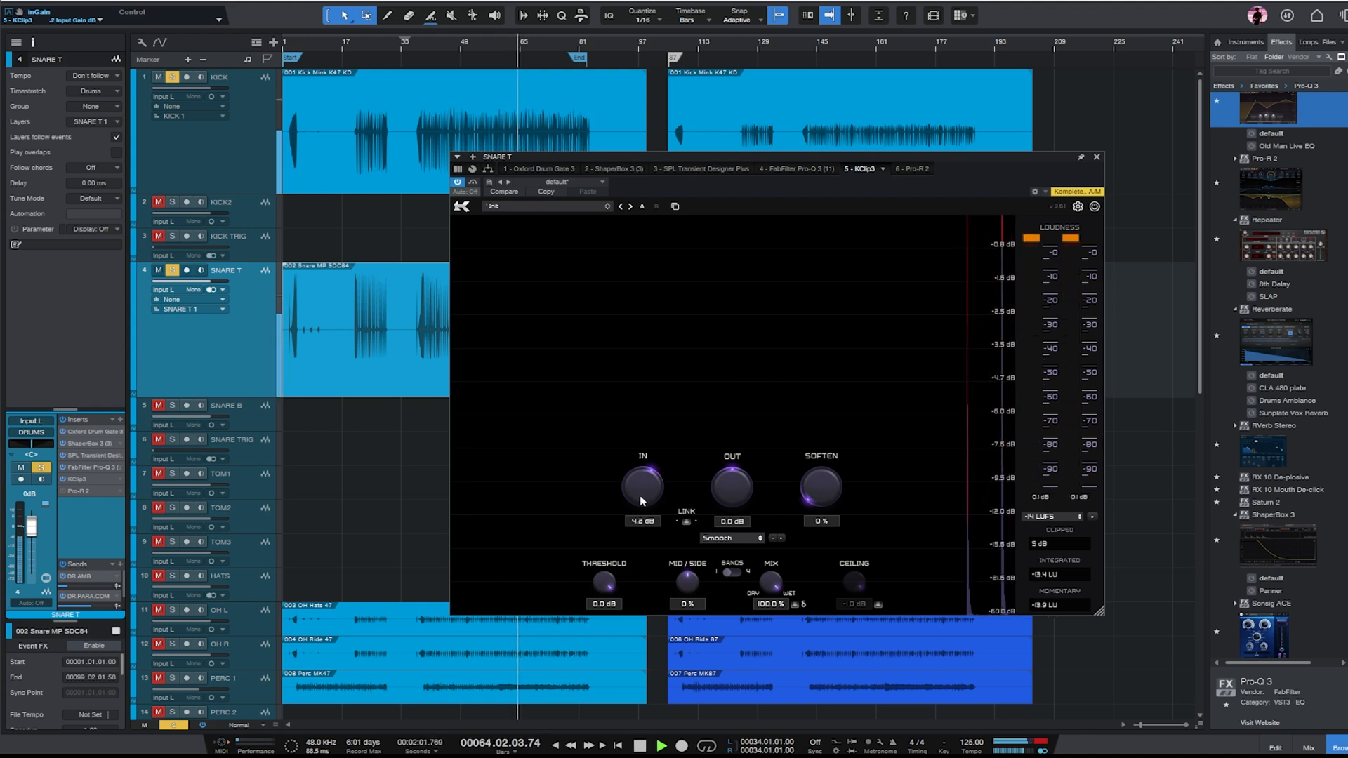
{"action": "left_click", "coordinate": [1044, 548]}
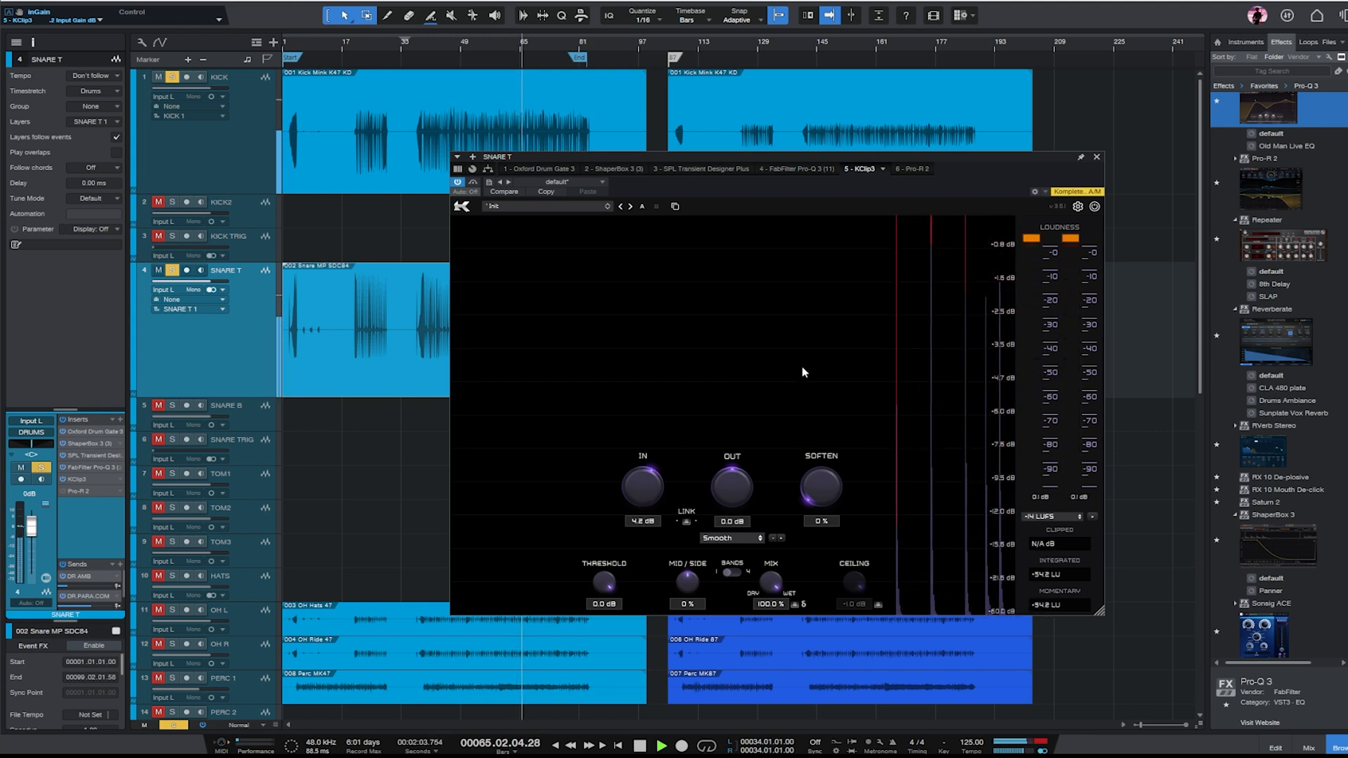
{"action": "left_click", "coordinate": [1096, 158]}
{"action": "key", "text": "space"}
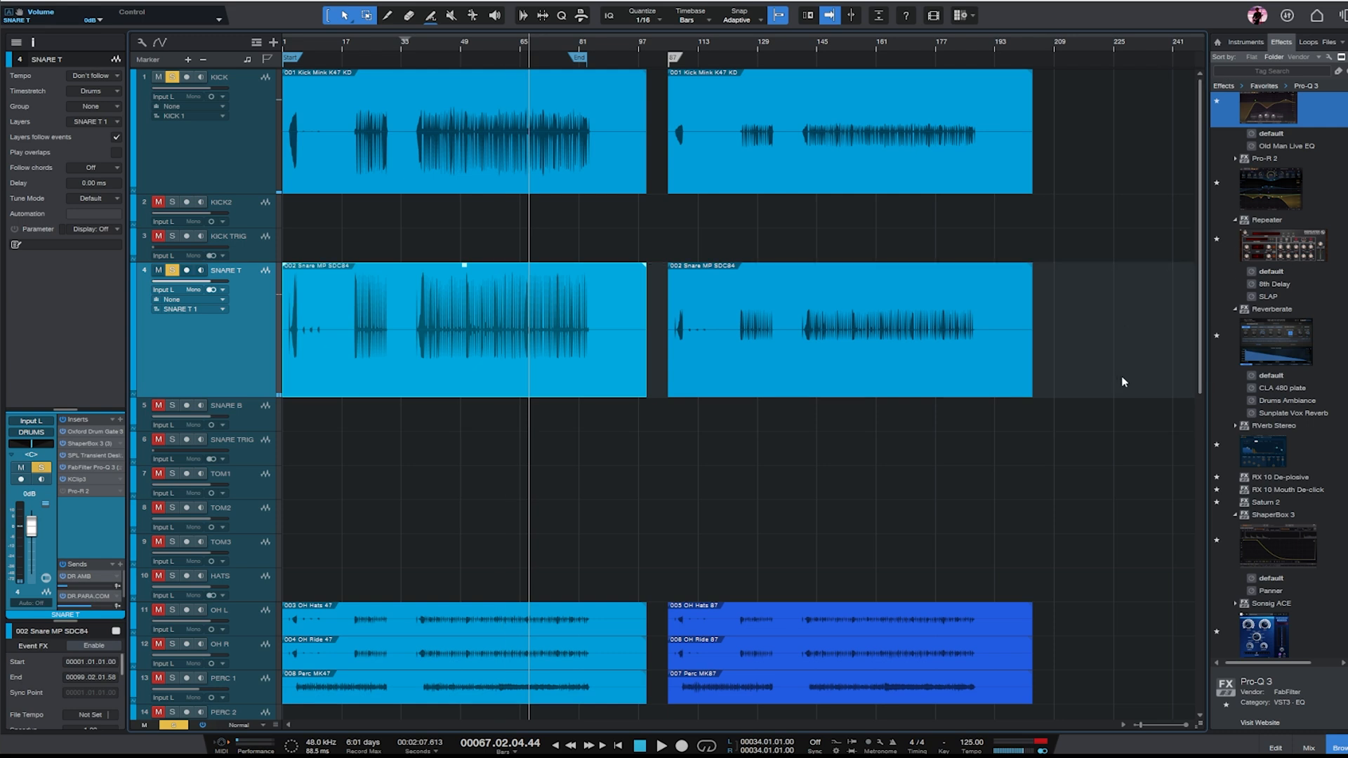
- Raise the clip gain of the K87 kick and snare events to match the level of the K47 events
{"action": "left_click_drag", "start_coordinate": [1106, 384], "coordinate": [769, 70]}
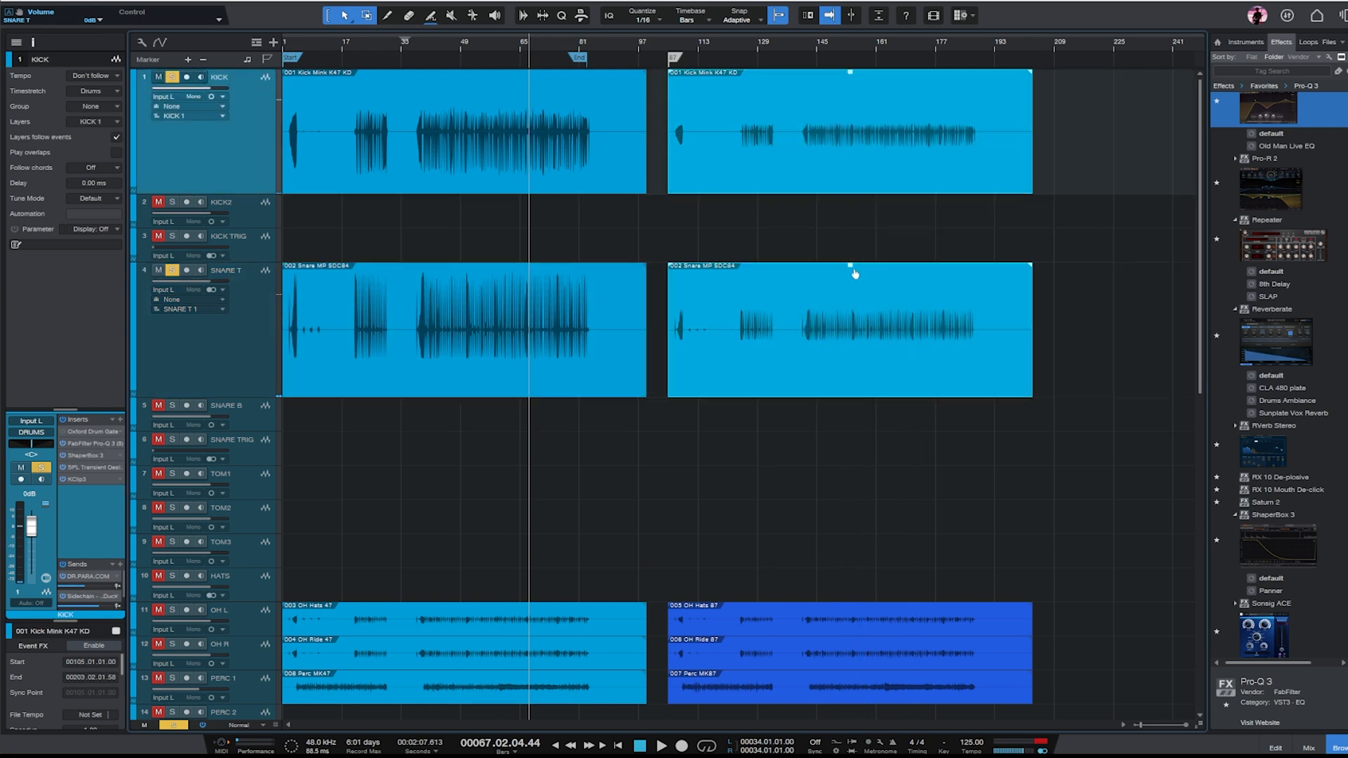
{"action": "left_click_drag", "start_coordinate": [850, 265], "coordinate": [850, 224]}
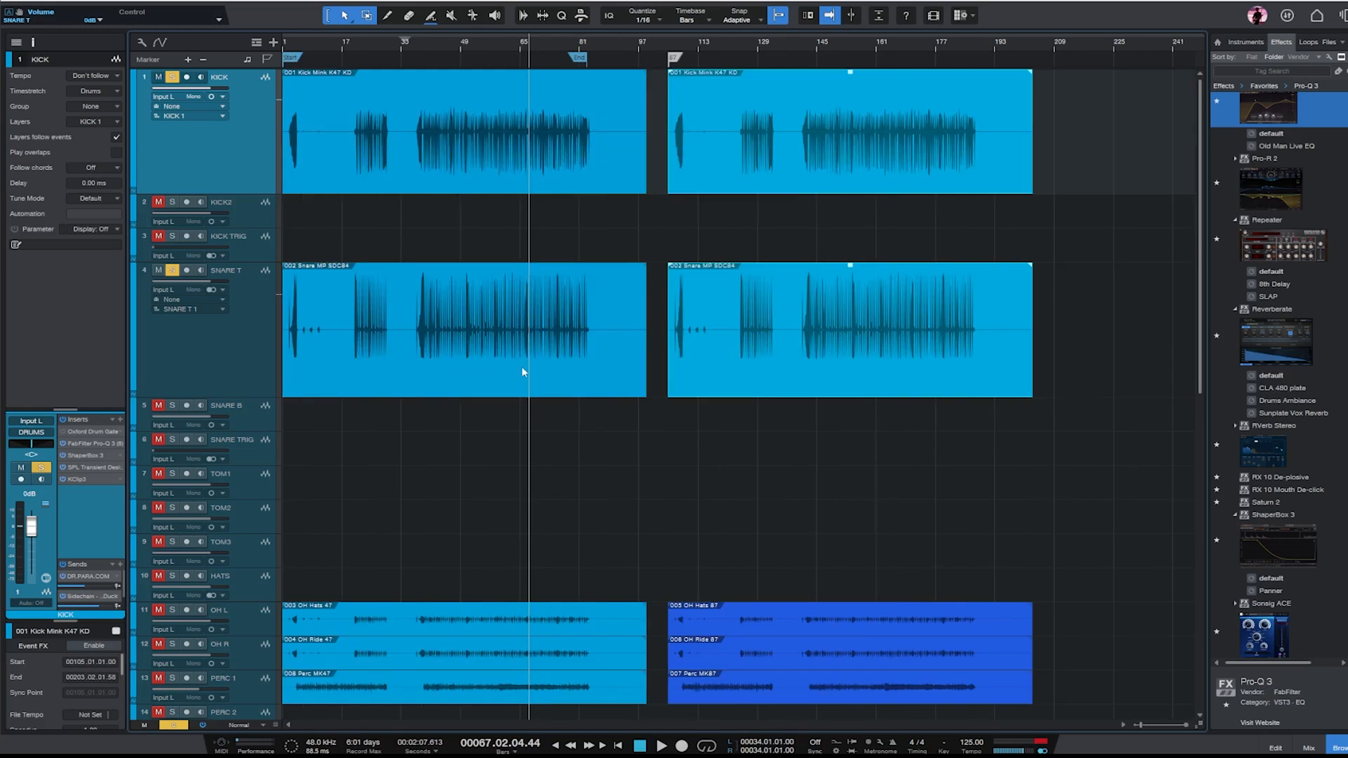
- Reset the clip gain on the K47 and K87 events of KICK and SNARE T, and search the effects for Mixtool
{"action": "left_click", "coordinate": [521, 366]}
{"action": "left_click", "coordinate": [462, 269], "text": "ctrl"}
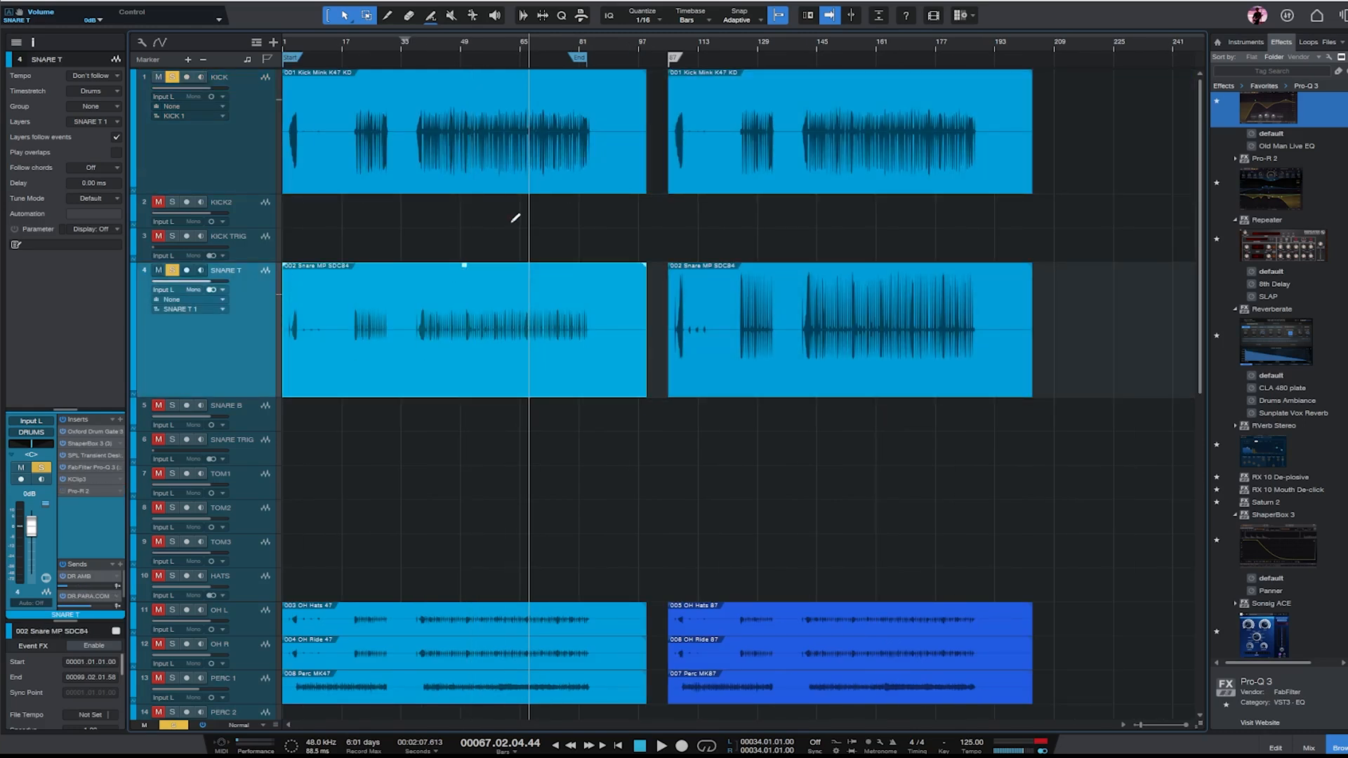
{"action": "left_click", "coordinate": [504, 173]}
{"action": "left_click", "coordinate": [465, 76], "text": "ctrl"}
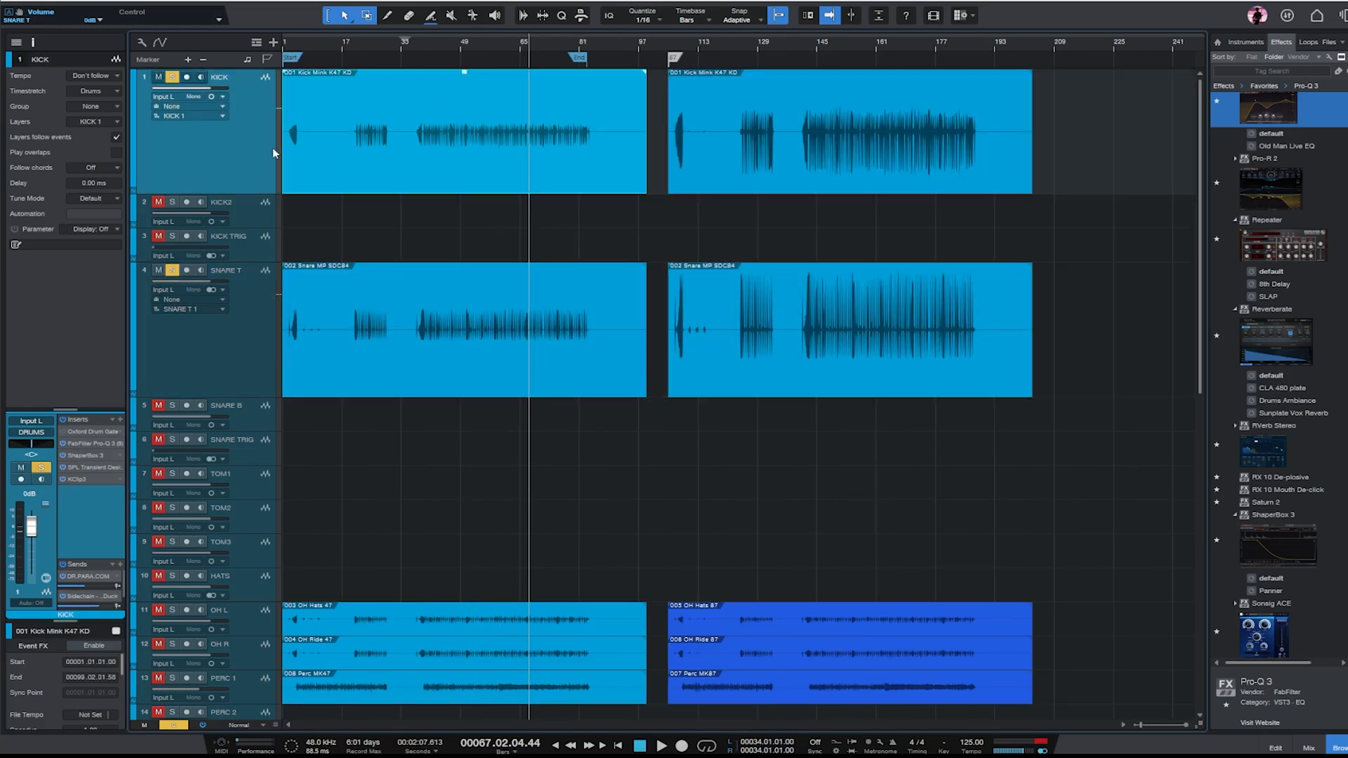
{"action": "left_click", "coordinate": [1273, 71]}
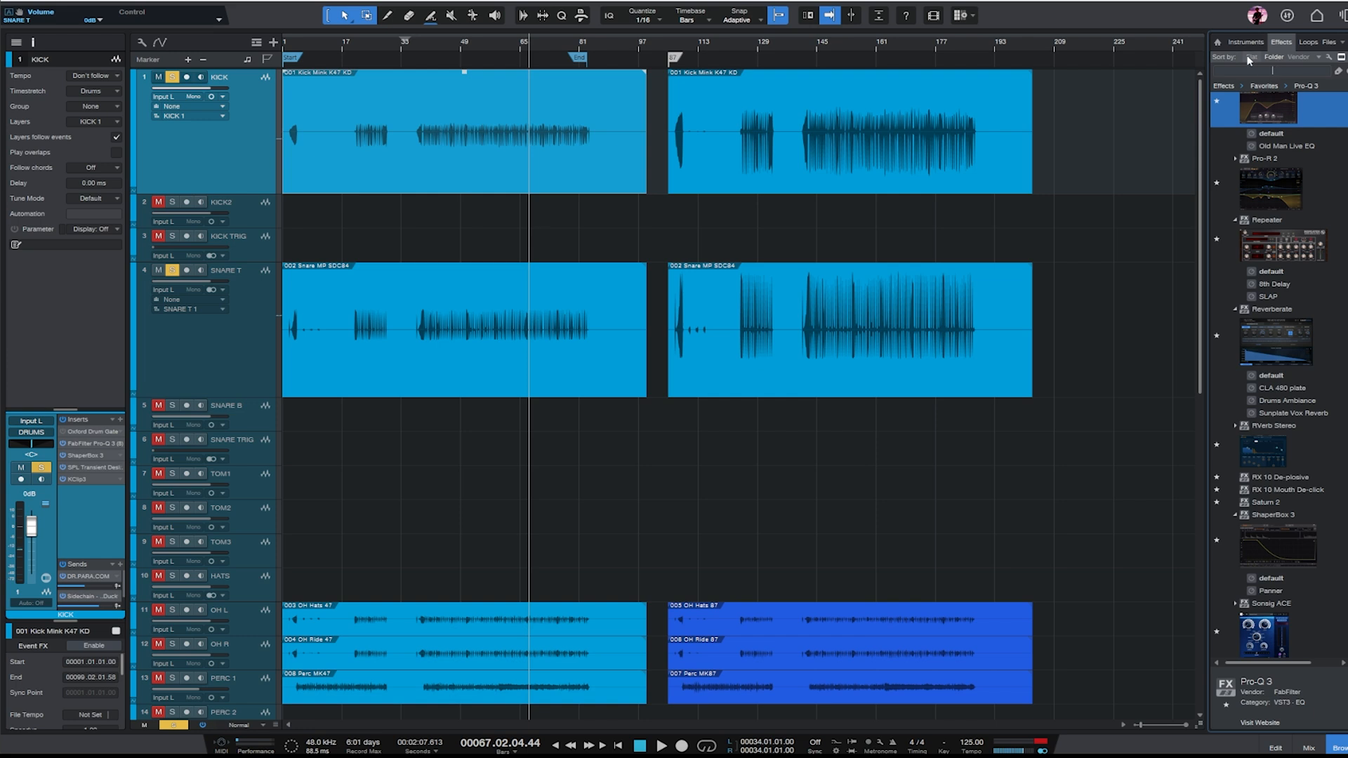
{"action": "left_click", "coordinate": [886, 157]}
{"action": "left_click", "coordinate": [851, 74], "text": "ctrl"}
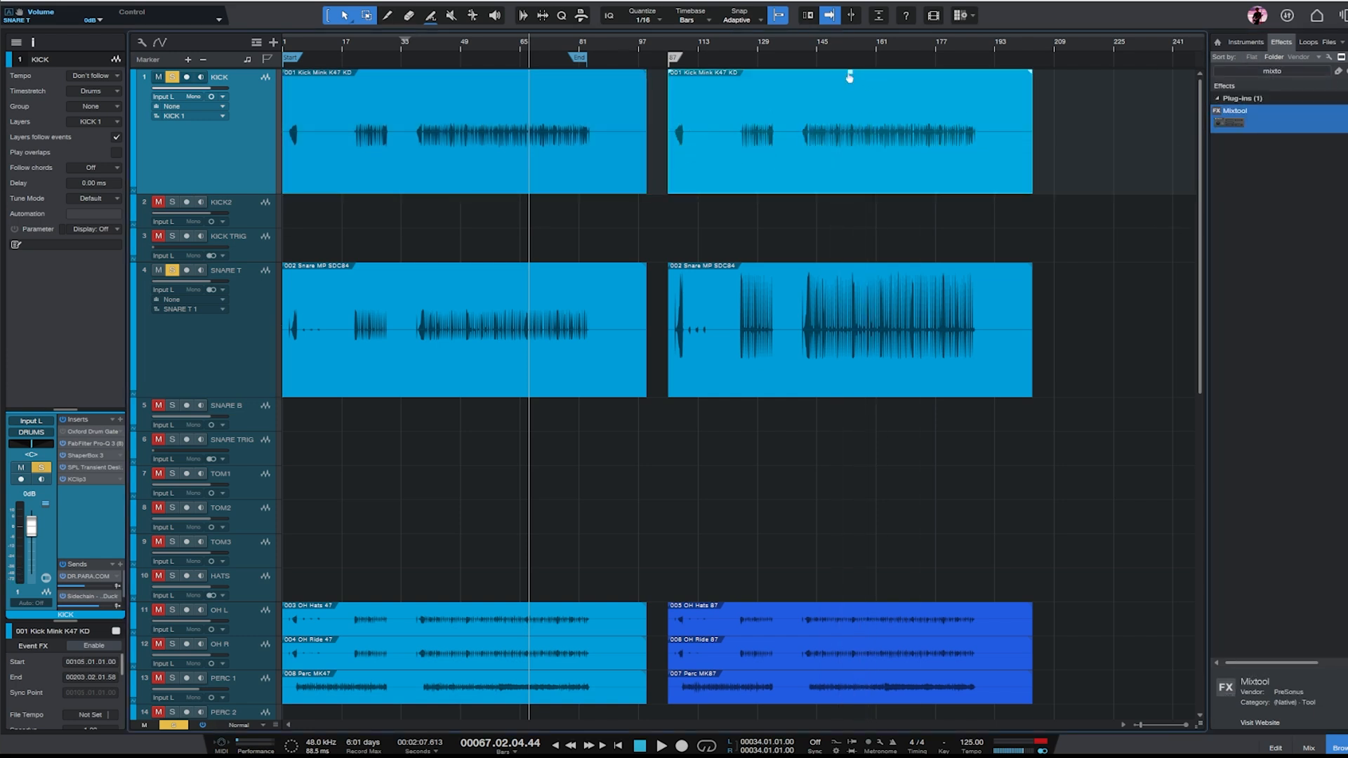
{"action": "left_click", "coordinate": [831, 379]}
{"action": "left_click", "coordinate": [851, 265], "text": "ctrl"}
- Add Mixtool as KICK's first insert, keep its window pinned, and open KClip3 beside it
{"action": "left_click_drag", "start_coordinate": [1196, 134], "coordinate": [208, 166]}
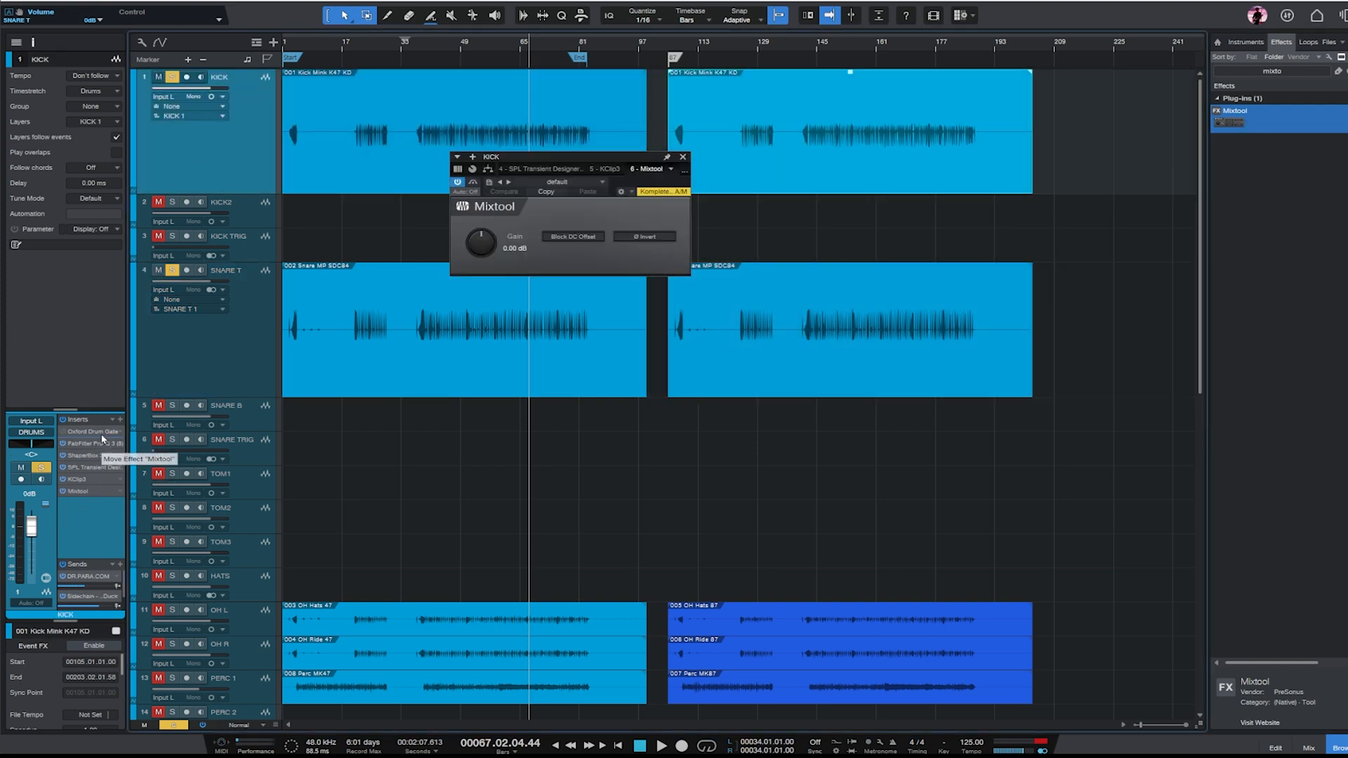
{"action": "left_click_drag", "start_coordinate": [100, 432], "coordinate": [99, 430]}
{"action": "left_click", "coordinate": [668, 158]}
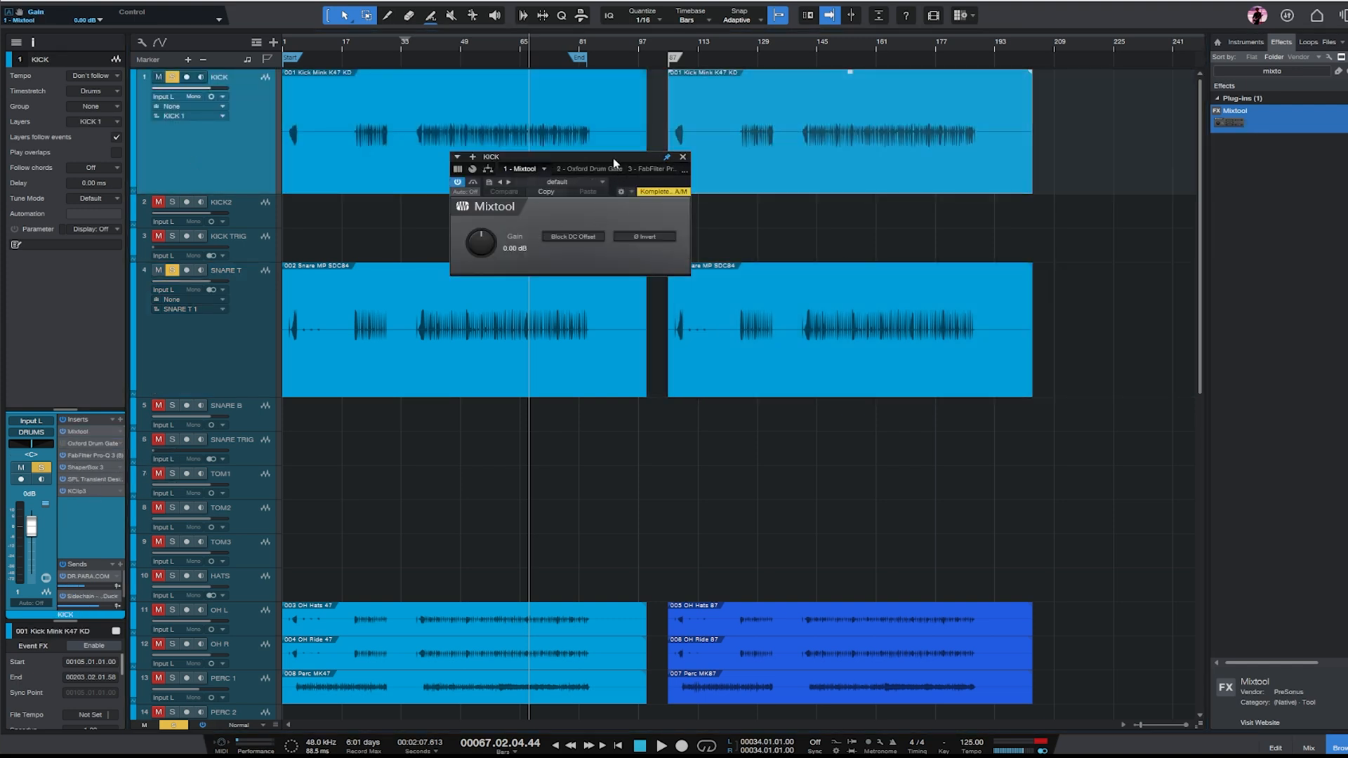
{"action": "left_click_drag", "start_coordinate": [612, 159], "coordinate": [480, 159]}
{"action": "double_click", "coordinate": [90, 491]}
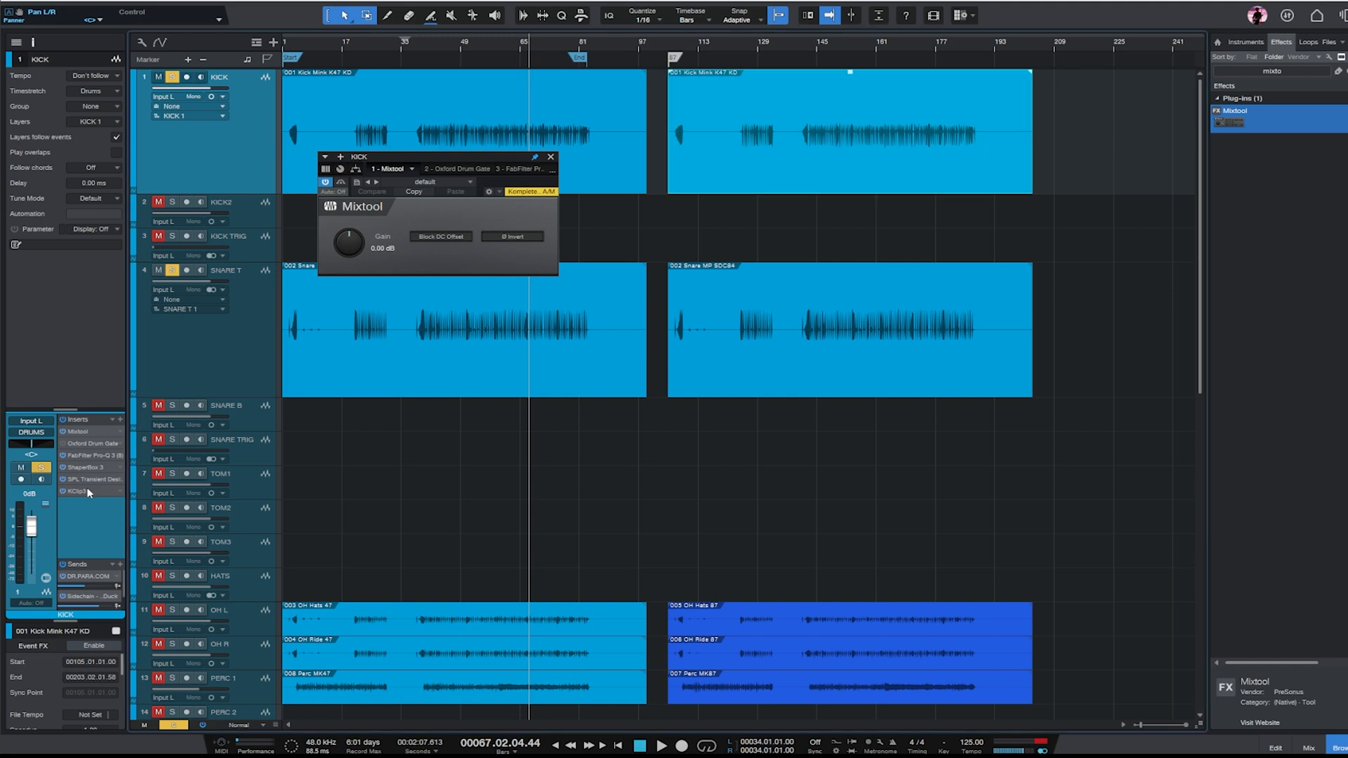
{"action": "left_click_drag", "start_coordinate": [776, 107], "coordinate": [953, 92]}
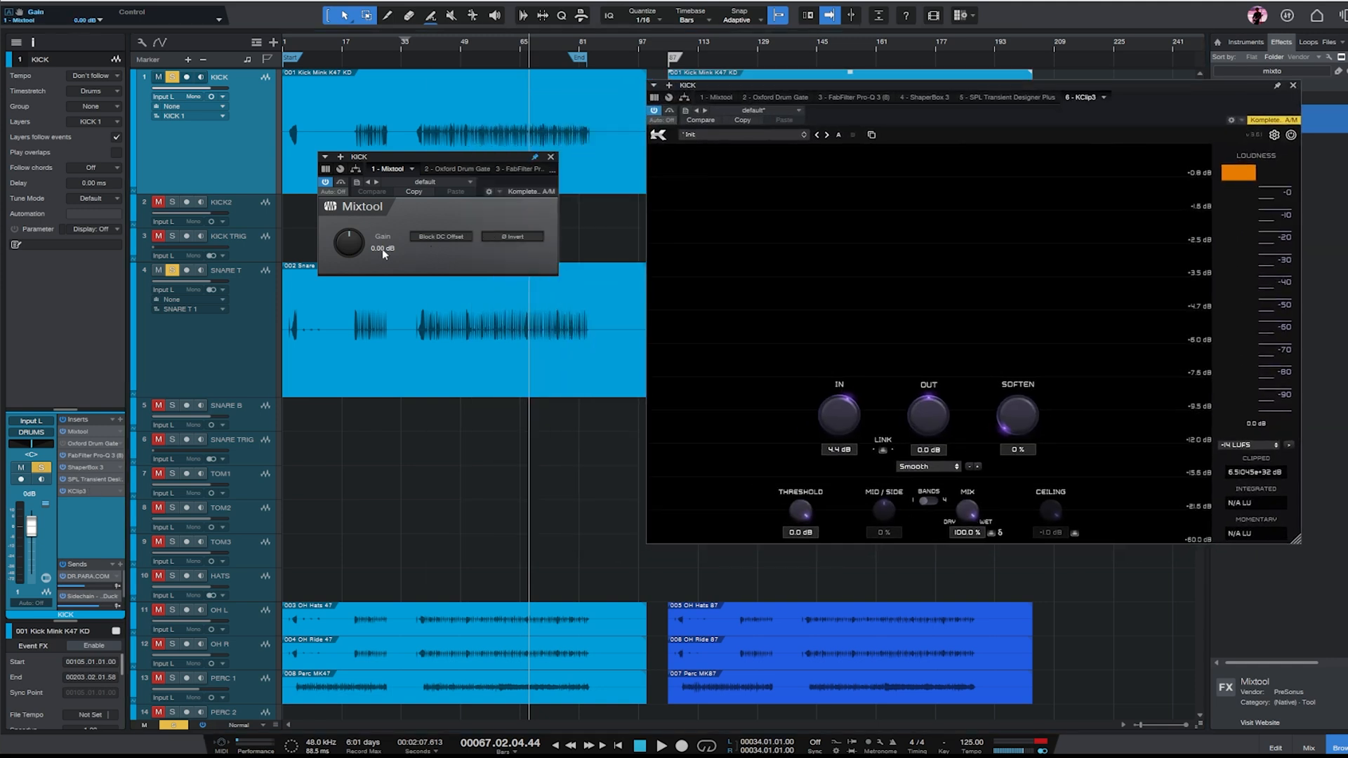
- Set KICK's Mixtool gain to 6.60 dB during playback while watching KClip3, and close Mixtool
{"action": "key", "text": "space"}
{"action": "left_click_drag", "start_coordinate": [349, 245], "coordinate": [355, 243]}
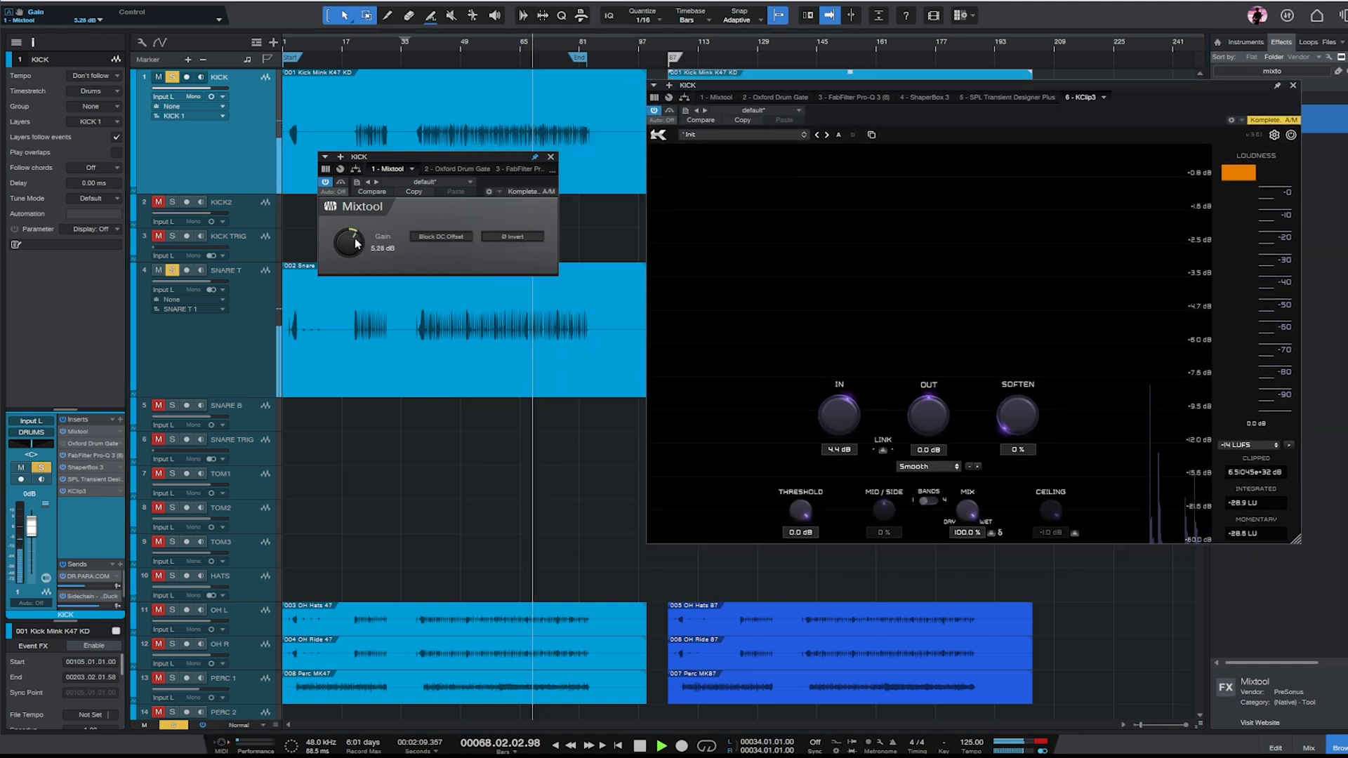
{"action": "scroll", "coordinate": [355, 243], "scroll_direction": "up", "scroll_amount": 9}
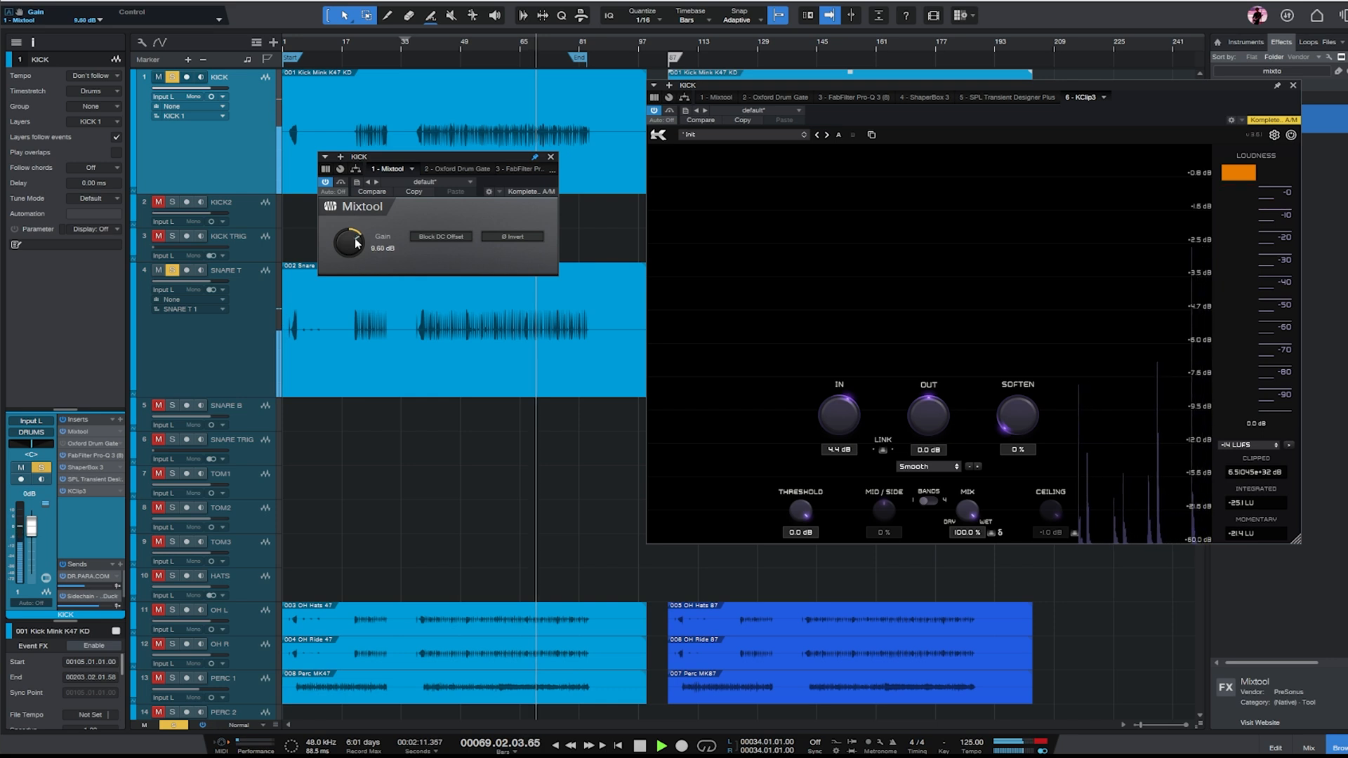
{"action": "left_click", "coordinate": [351, 247]}
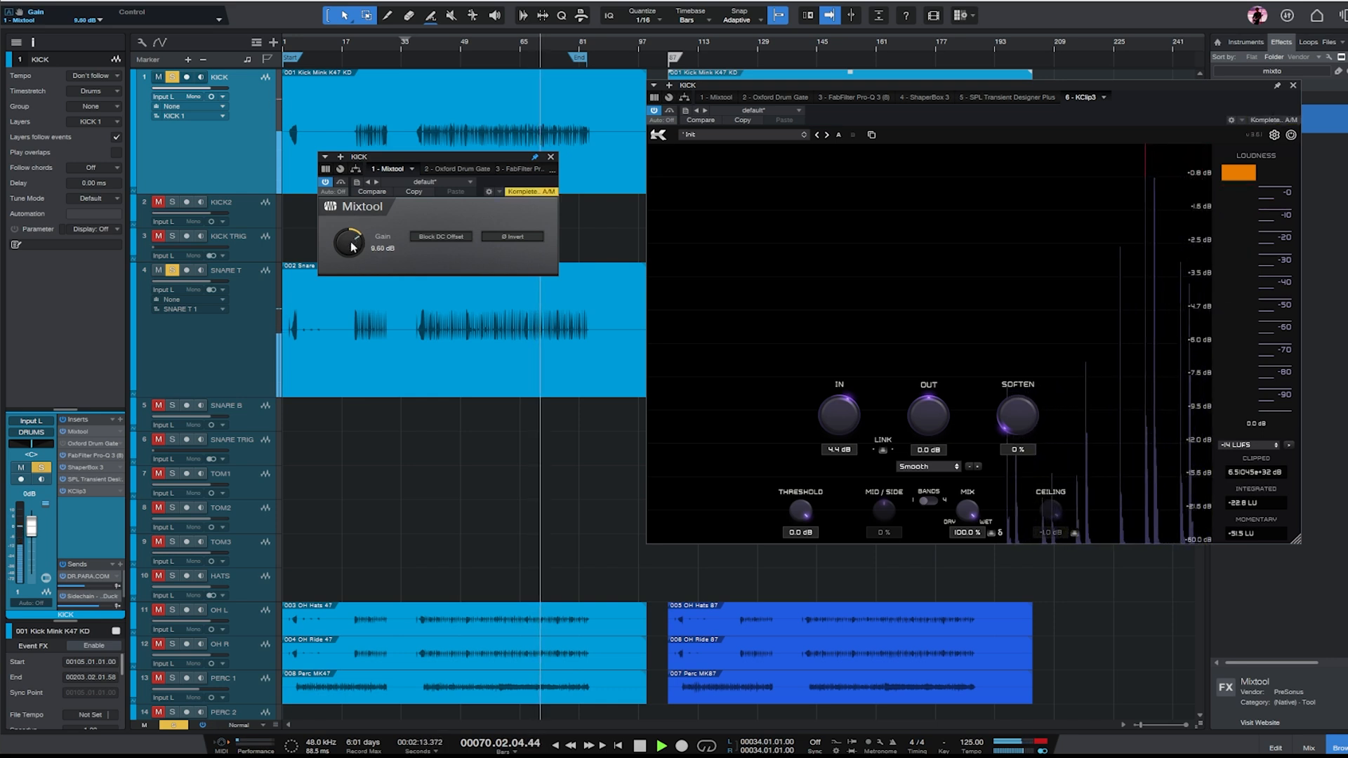
{"action": "left_click", "coordinate": [551, 157]}
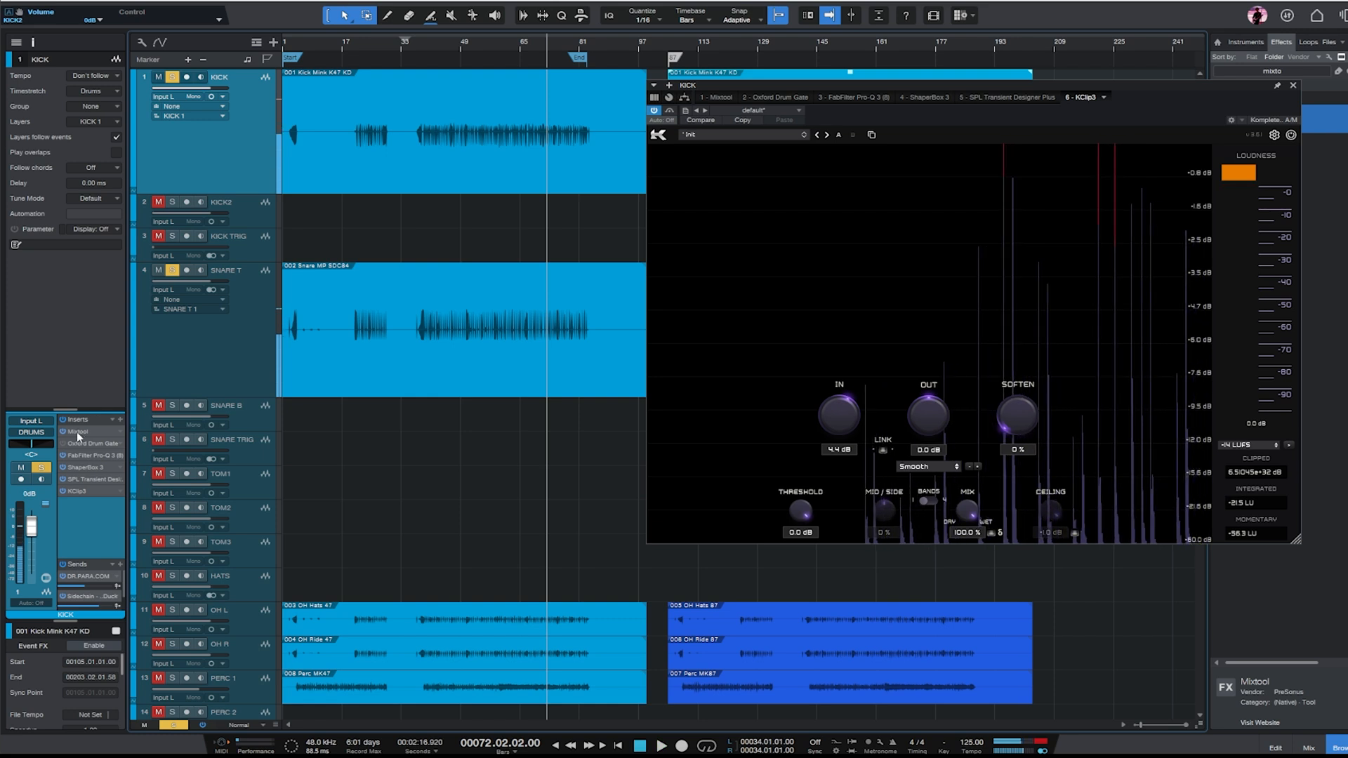
- Copy KICK's Mixtool to SNARE T, make it the first insert there, and start playback
{"action": "left_click_drag", "start_coordinate": [79, 434], "coordinate": [221, 358]}
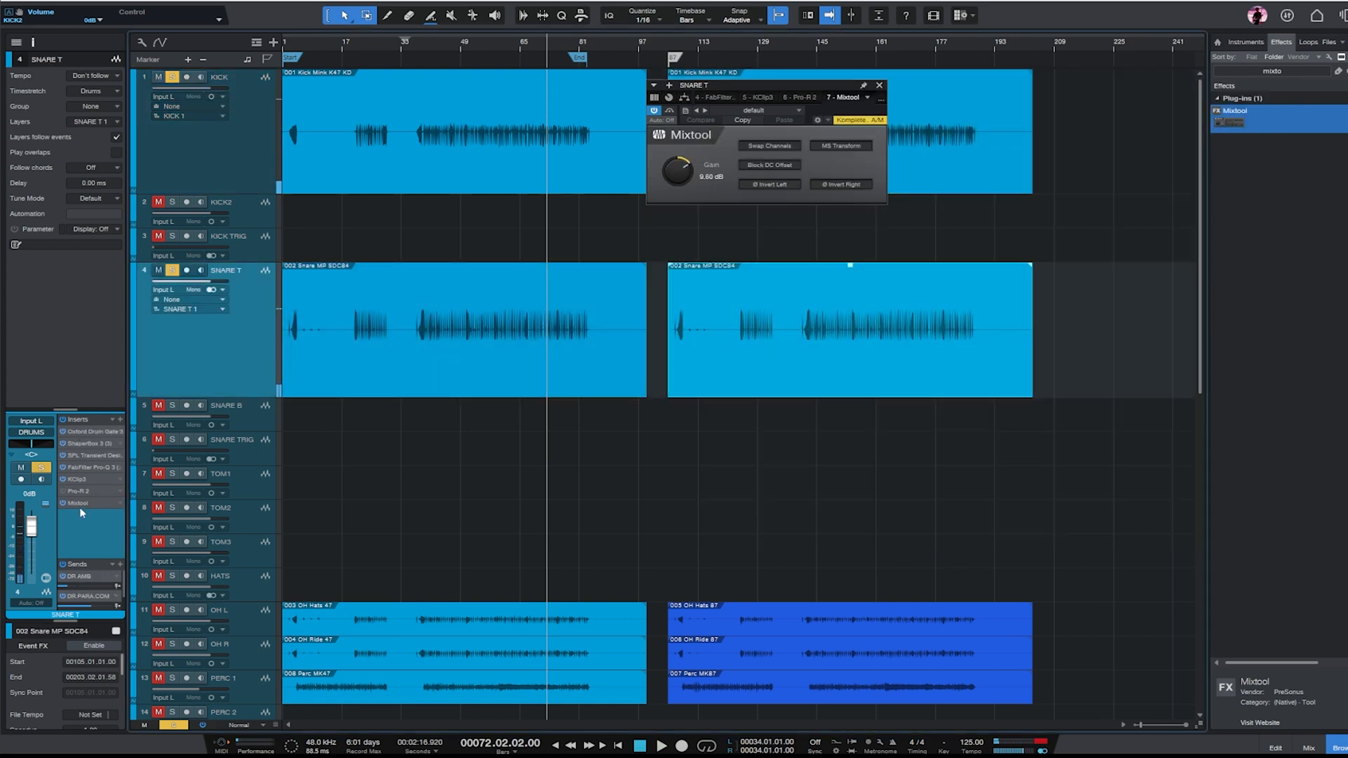
{"action": "left_click_drag", "start_coordinate": [104, 436], "coordinate": [91, 429]}
{"action": "key", "text": "space"}
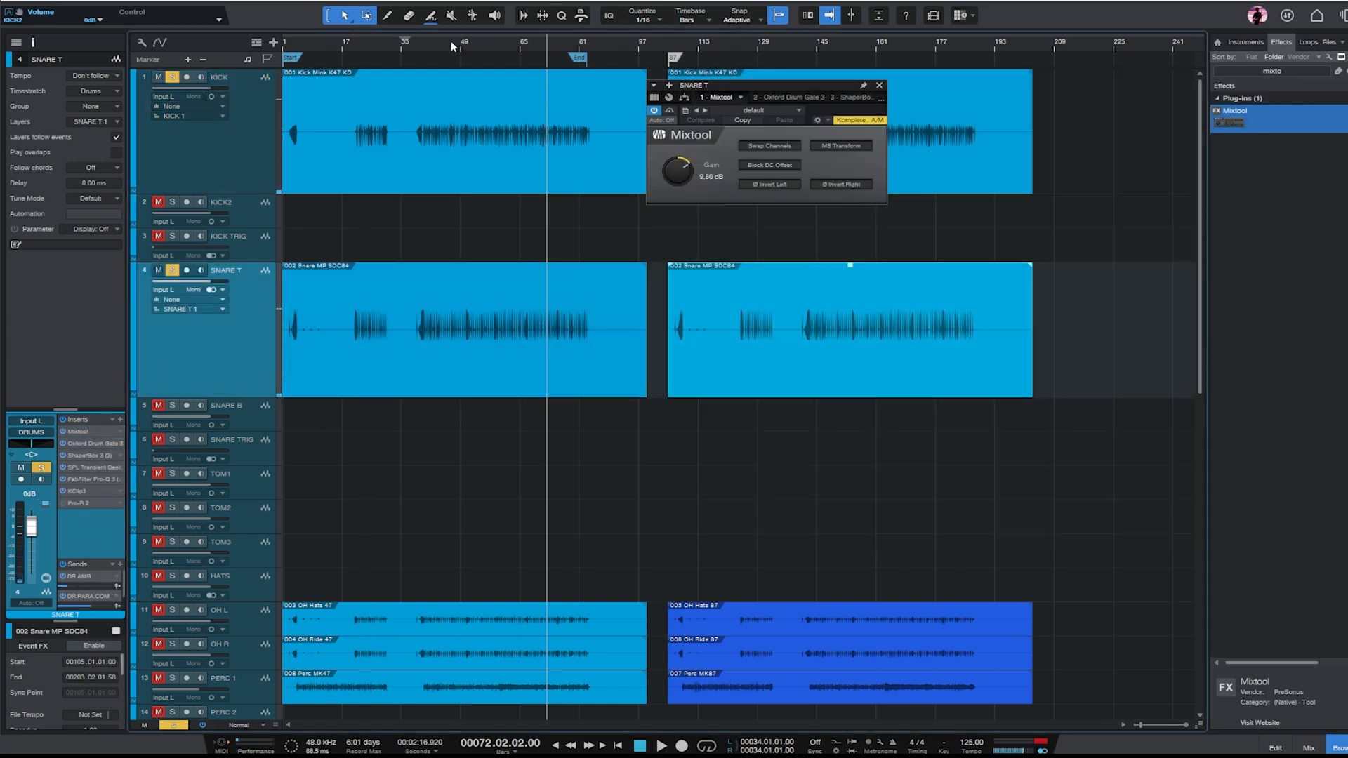
- Open KClip3 on SNARE T, set its input gain to 4.6 dB, close it, and stop playback
{"action": "left_click", "coordinate": [79, 491]}
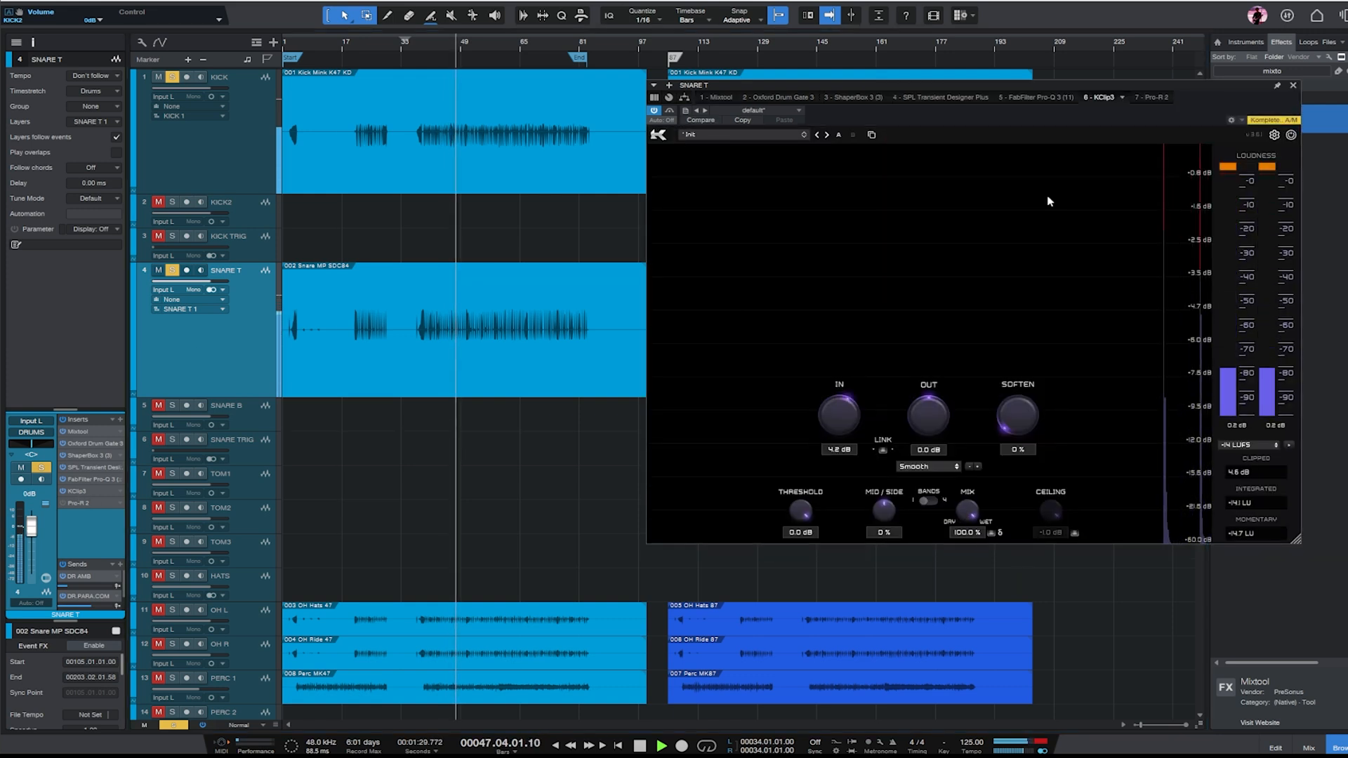
{"action": "scroll", "coordinate": [843, 410], "scroll_direction": "down", "scroll_amount": 2}
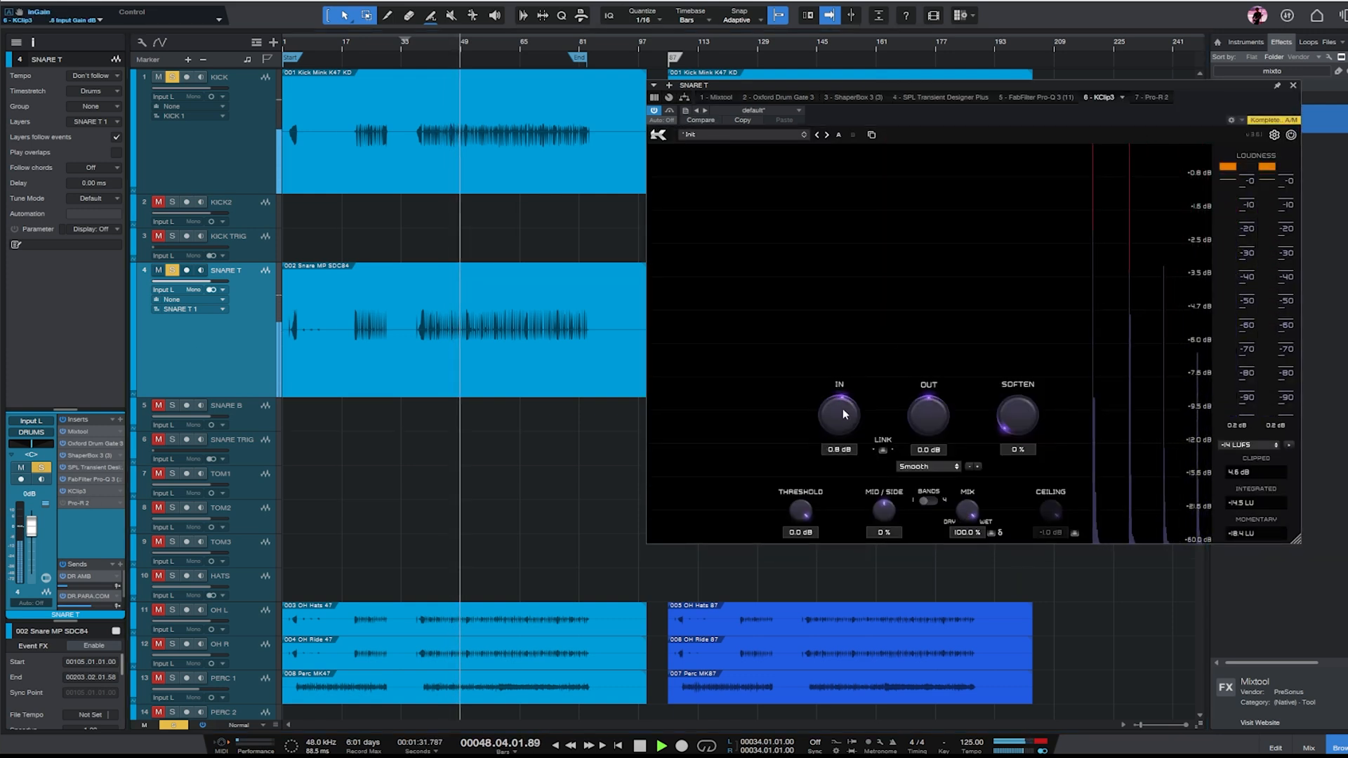
{"action": "scroll", "coordinate": [842, 408], "scroll_direction": "up", "scroll_amount": 2}
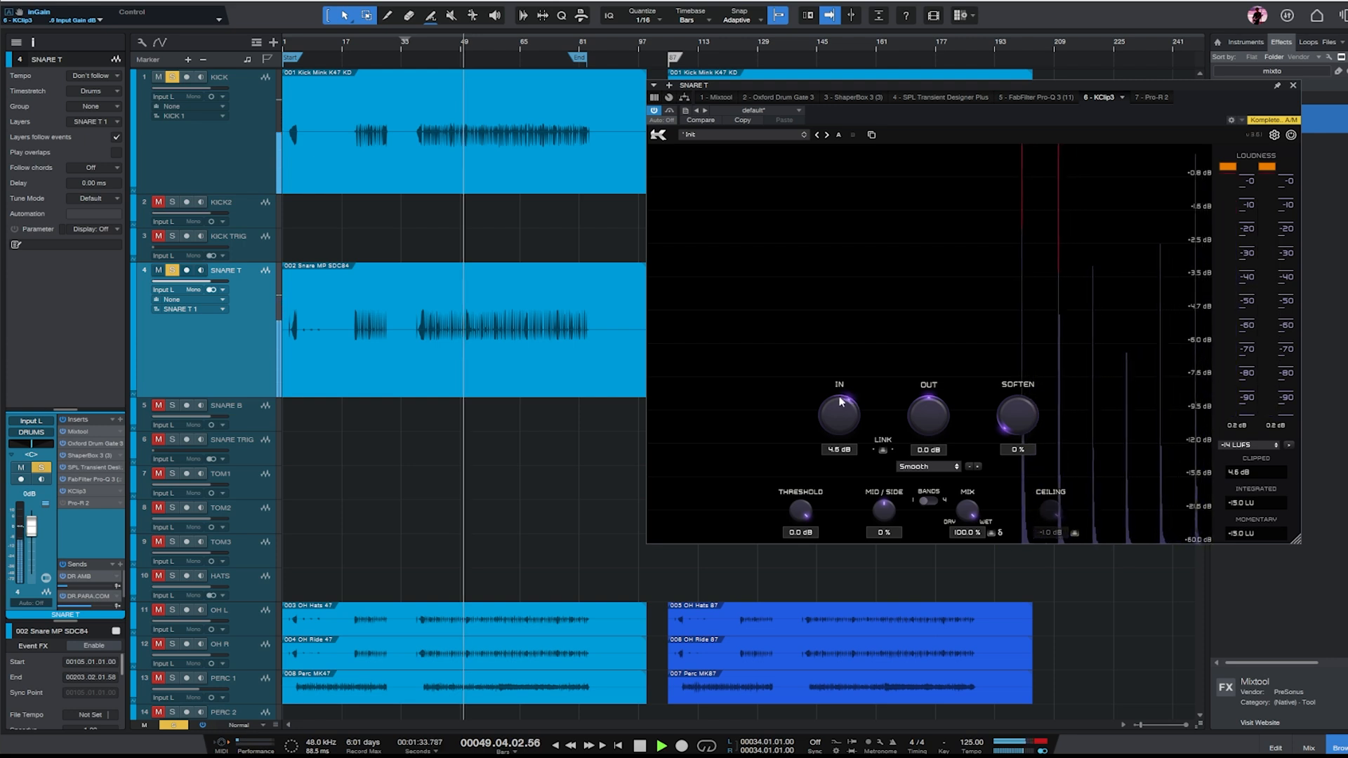
{"action": "left_click", "coordinate": [1293, 85]}
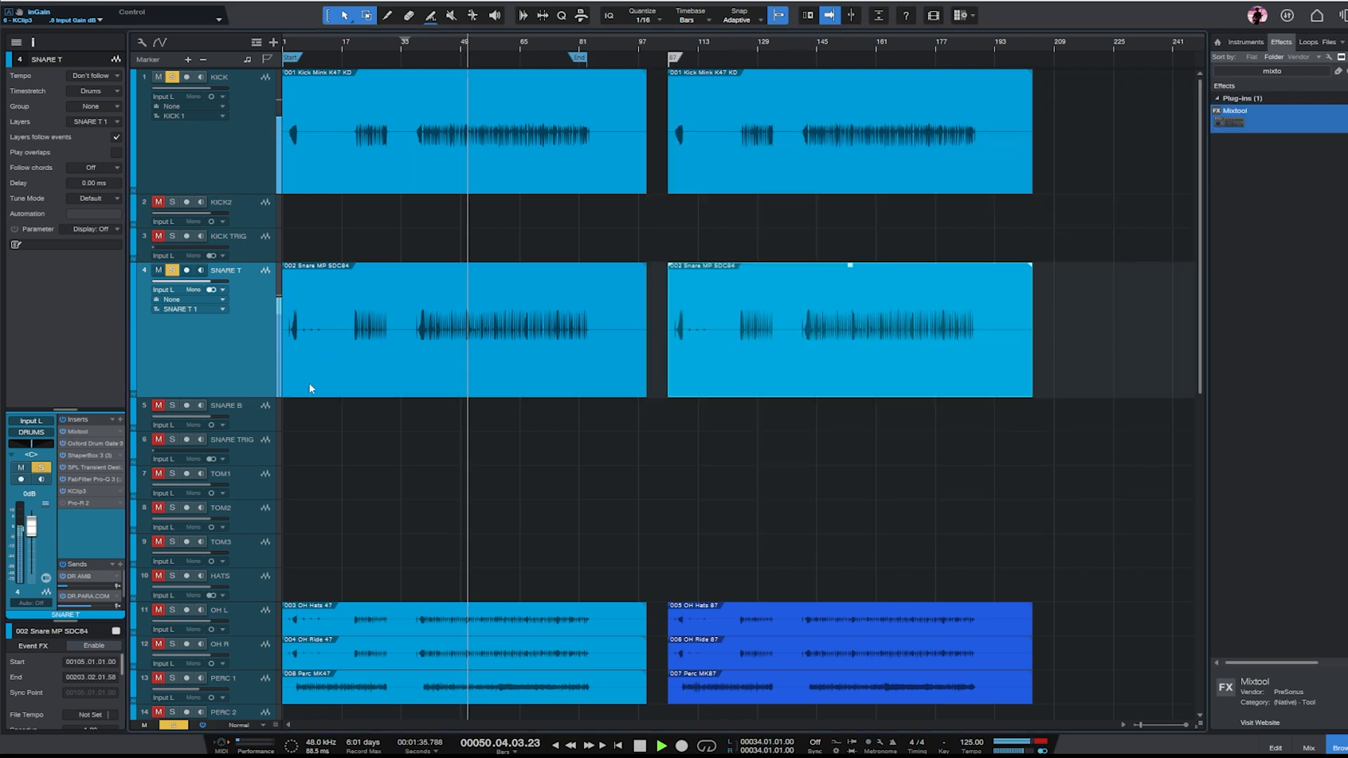
{"action": "key", "text": "space"}
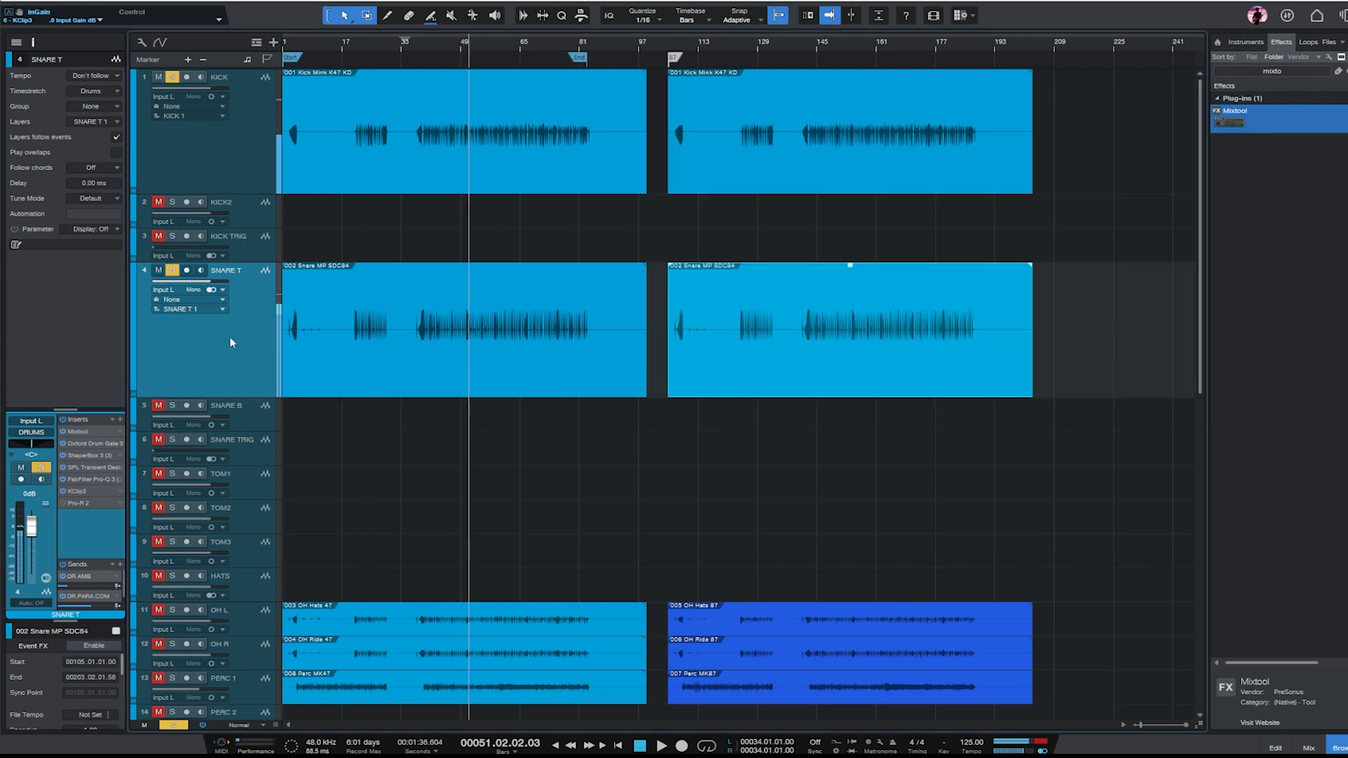
- Activate and open Pro-R 2 on SNARE T, audition its reverb during playback, close it, and stop playback
{"action": "left_click", "coordinate": [76, 503]}
{"action": "left_click_drag", "start_coordinate": [678, 73], "coordinate": [786, 119]}
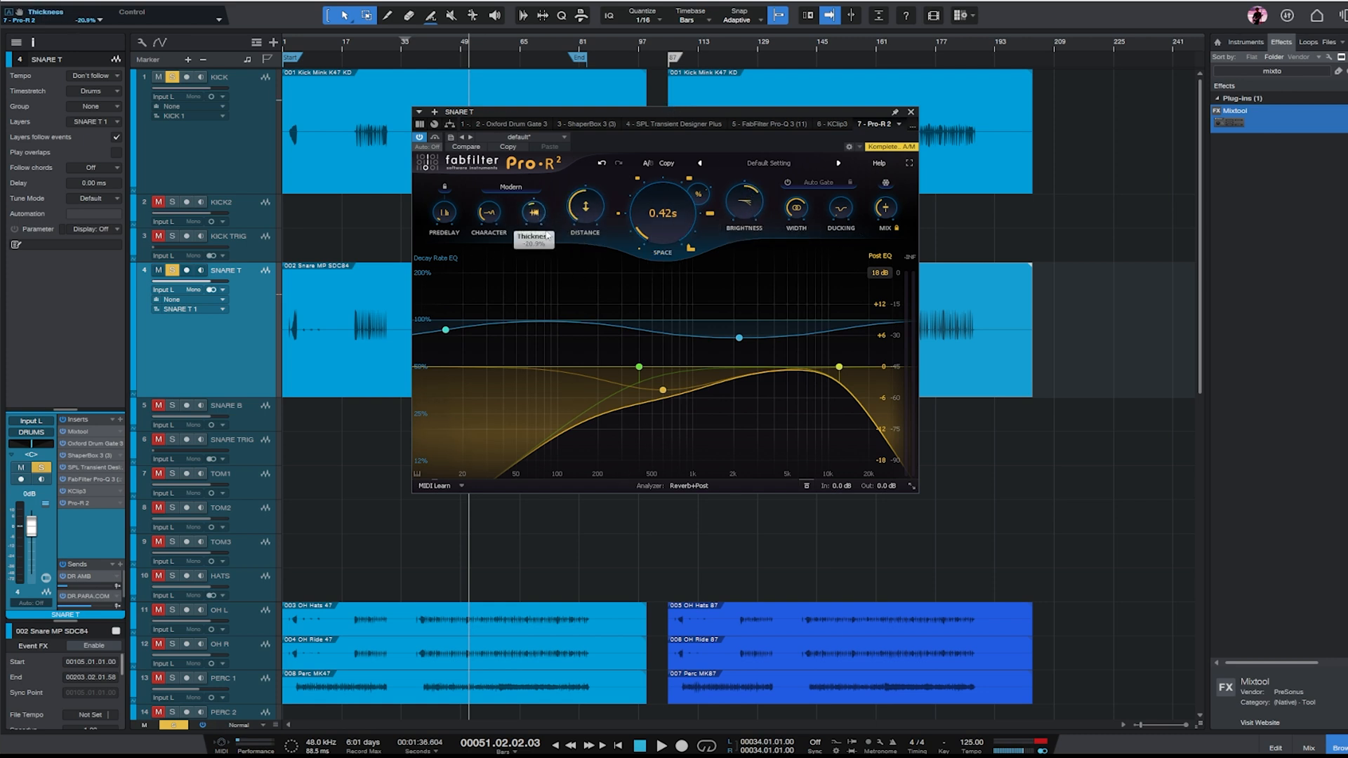
{"action": "left_click_drag", "start_coordinate": [795, 213], "coordinate": [795, 219]}
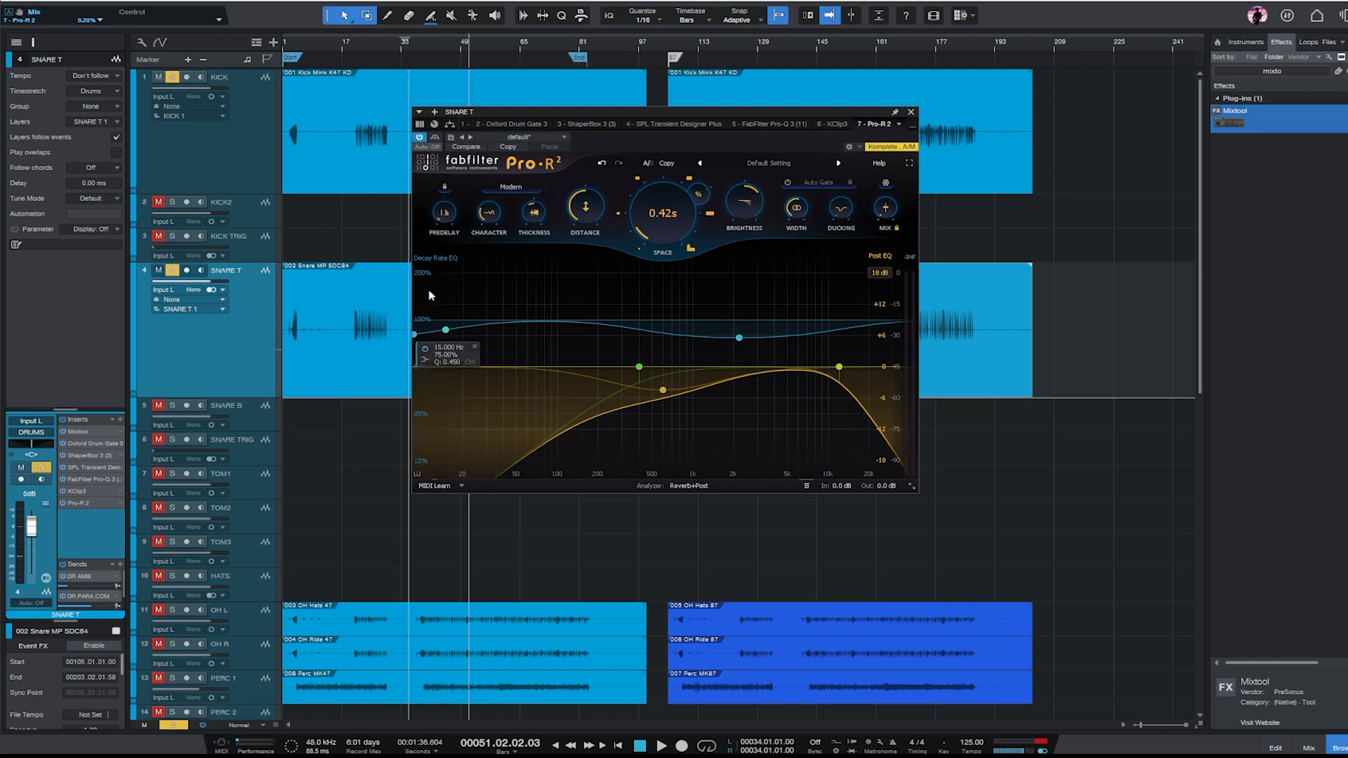
{"action": "key", "text": "space"}
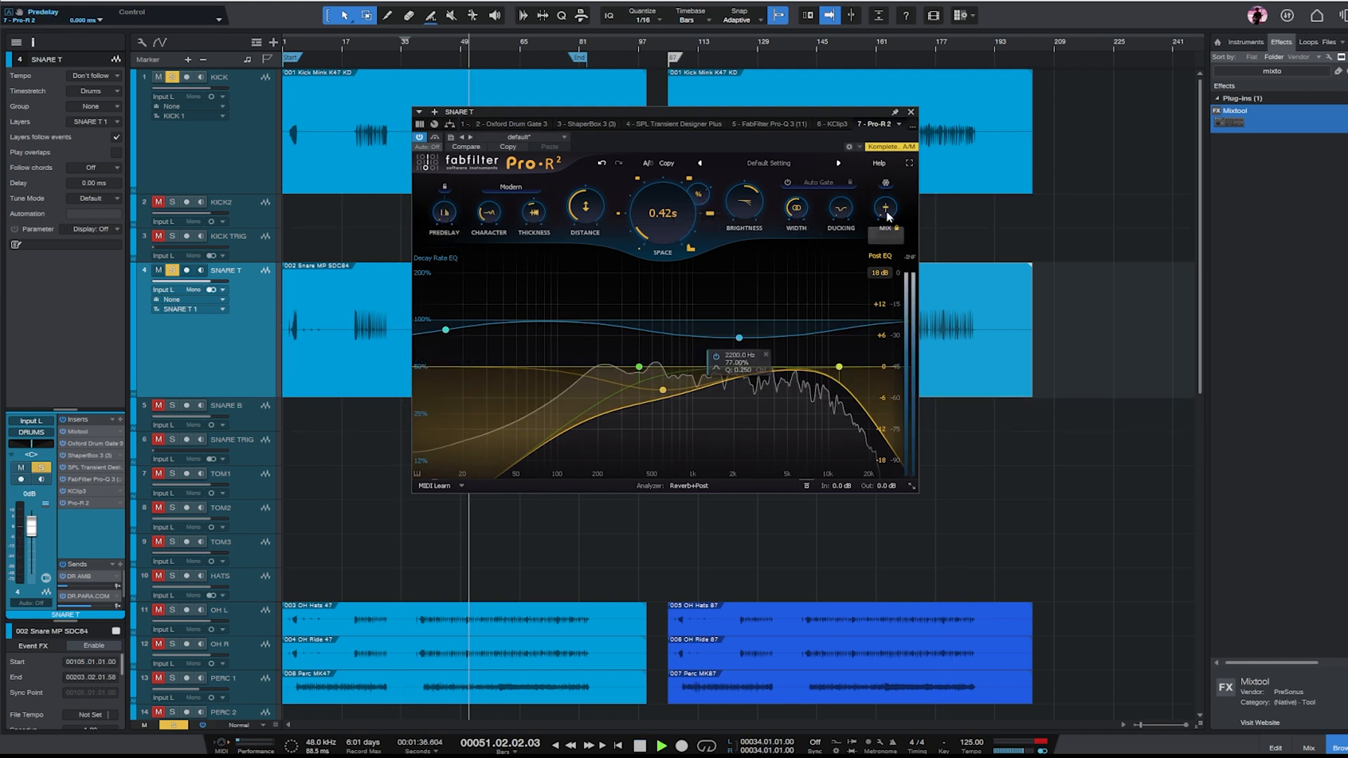
{"action": "mouse_move", "coordinate": [888, 181]}
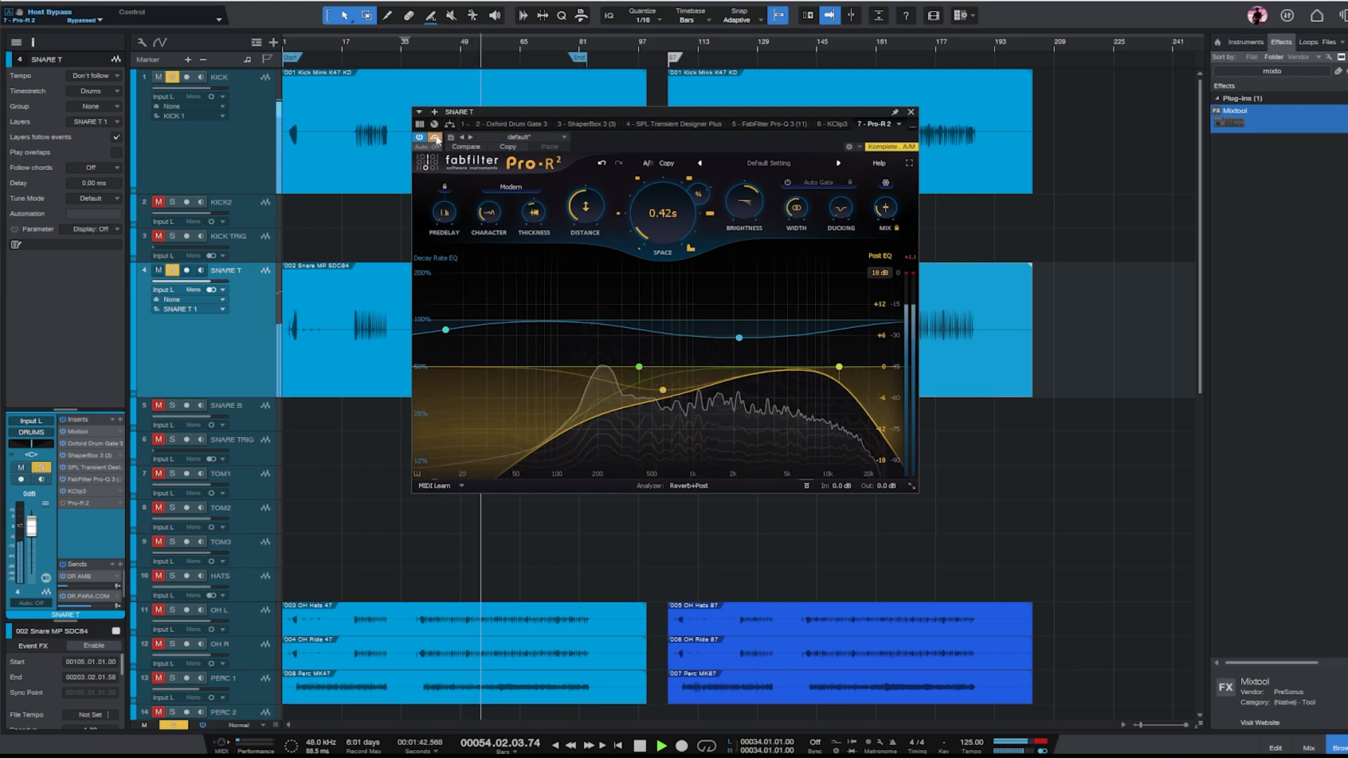
{"action": "left_click", "coordinate": [910, 113]}
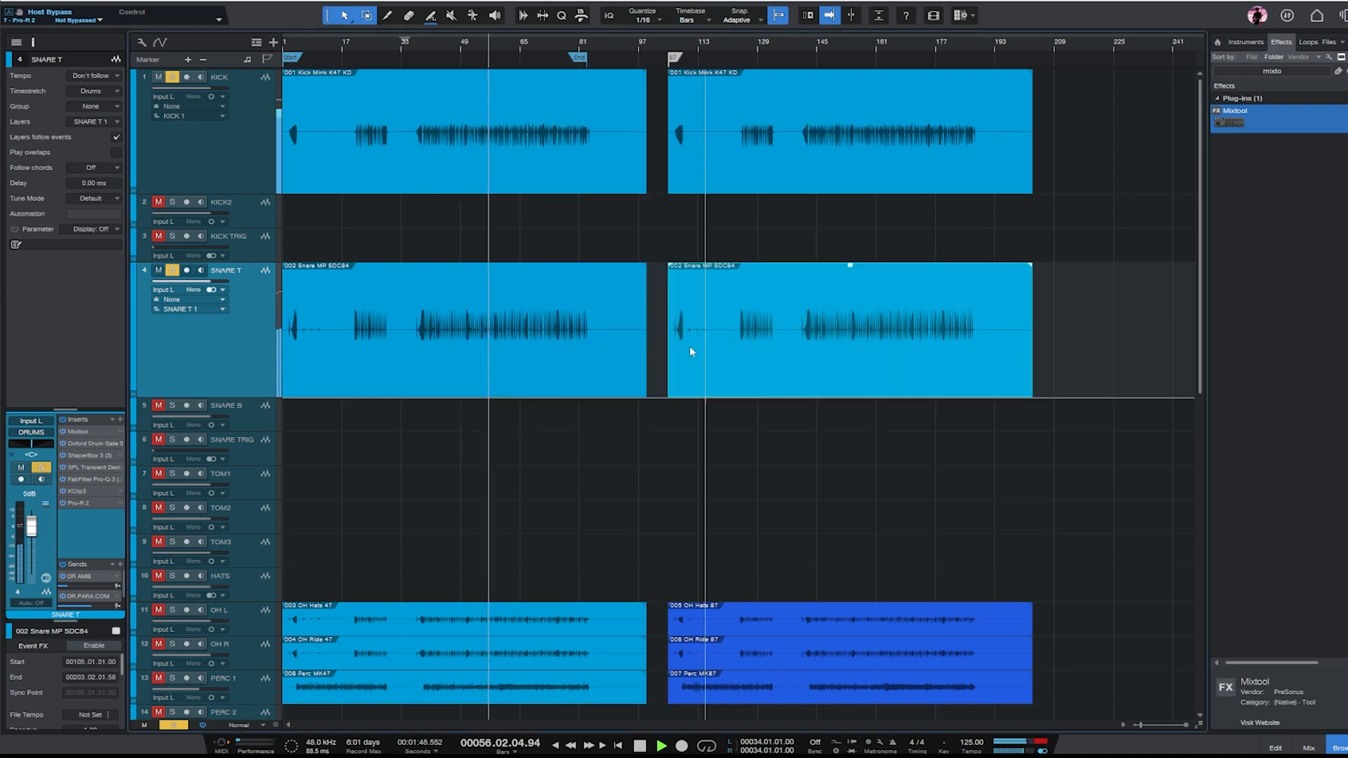
{"action": "key", "text": "space"}
- Select the OH L and OH R tracks and solo them together with the kick and snare
{"action": "scroll", "coordinate": [449, 336], "scroll_direction": "down", "scroll_amount": 3}
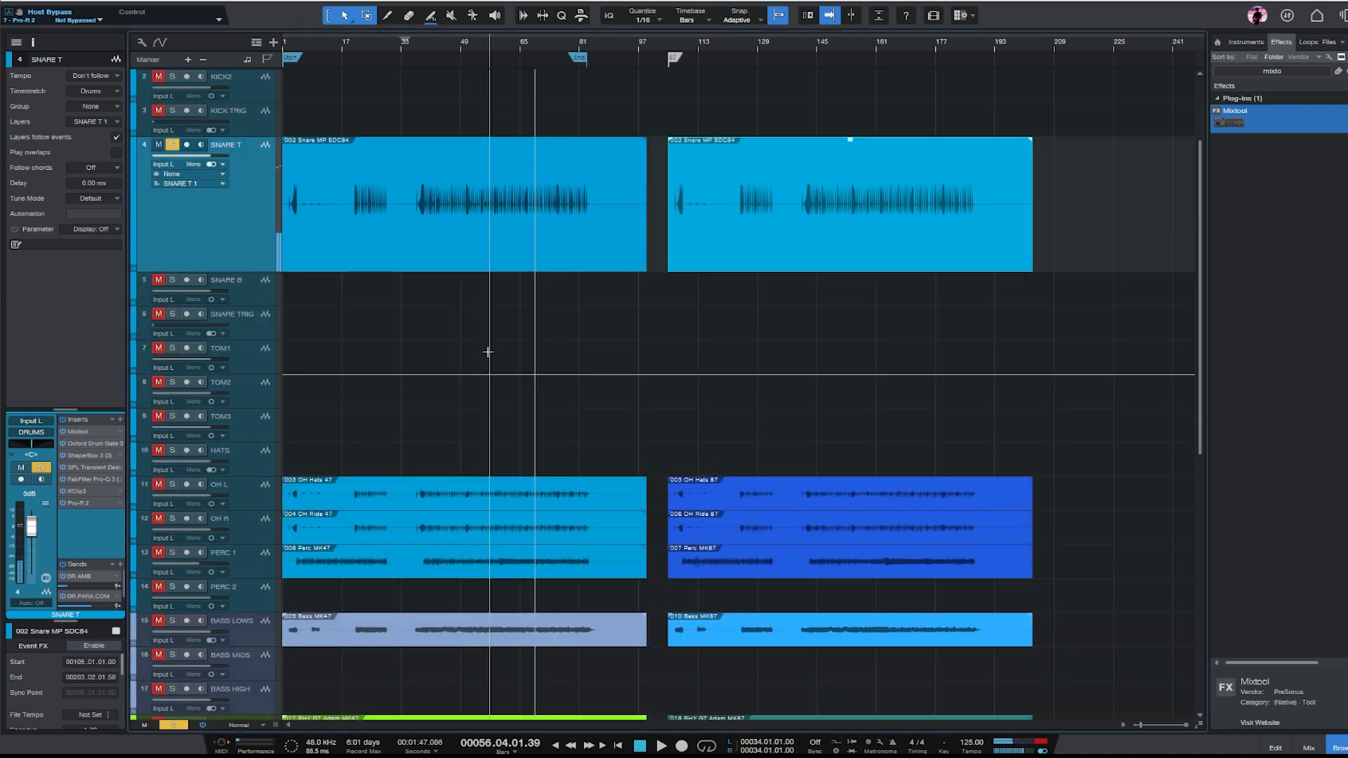
{"action": "left_click", "coordinate": [251, 486]}
{"action": "left_click", "coordinate": [233, 528], "text": "shift"}
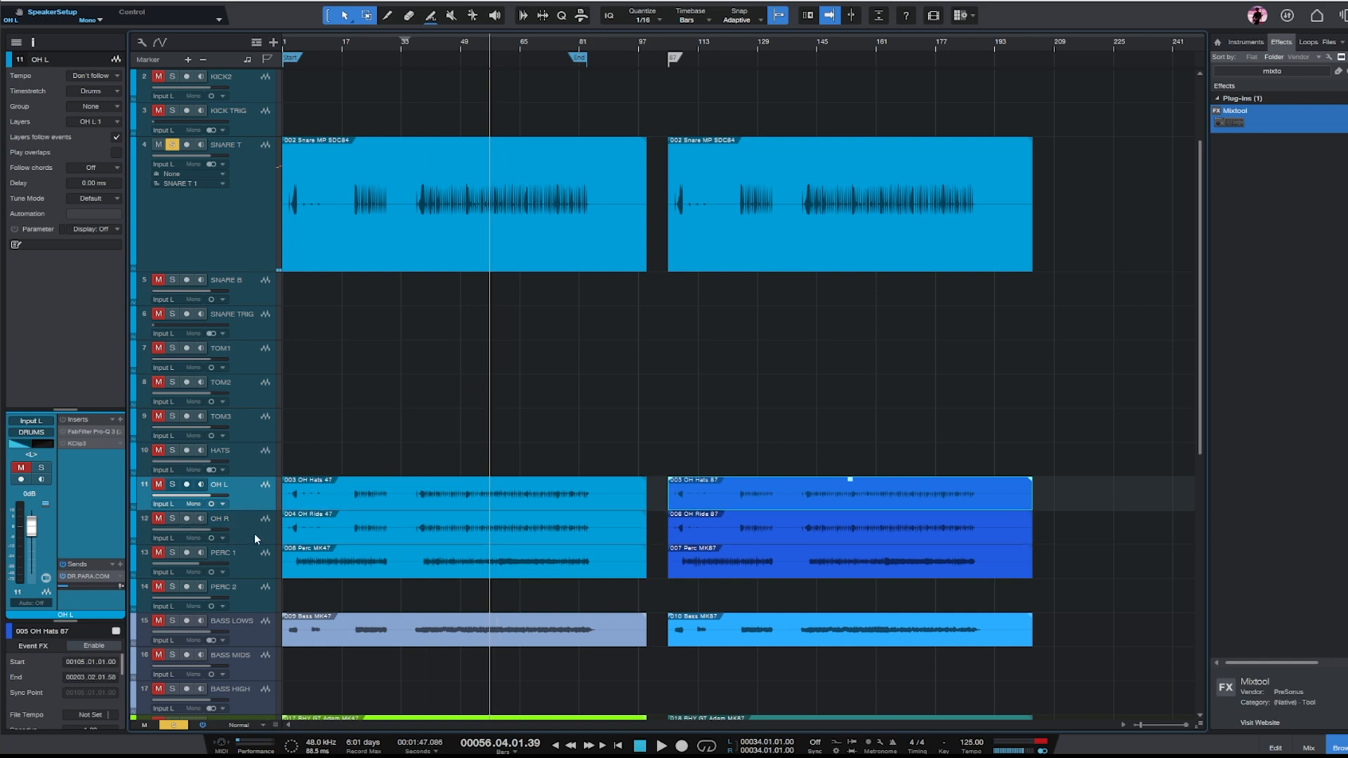
{"action": "key", "text": "s"}
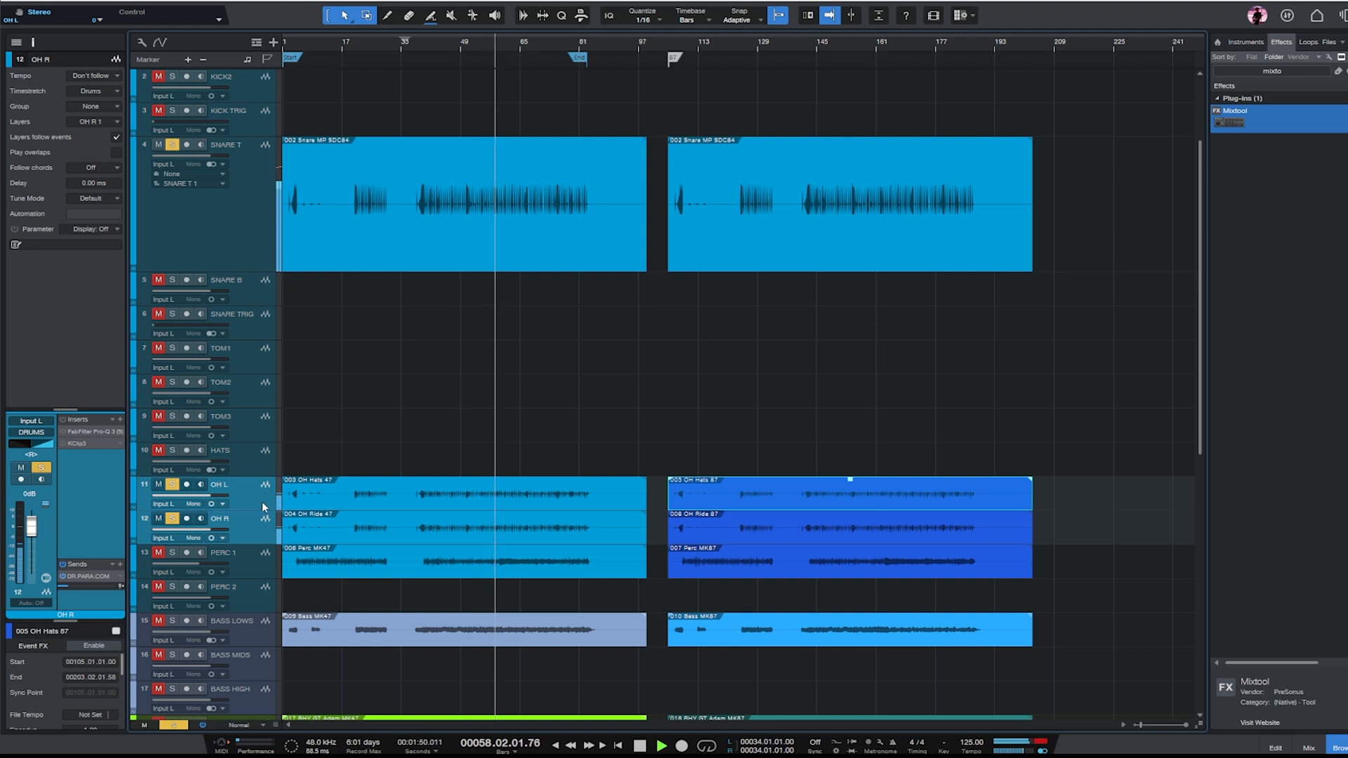
- Raise the clip gain of the K47 and K87 events on OH L and OH R, stop playback, and select OH R
{"action": "left_click_drag", "start_coordinate": [1069, 550], "coordinate": [470, 455]}
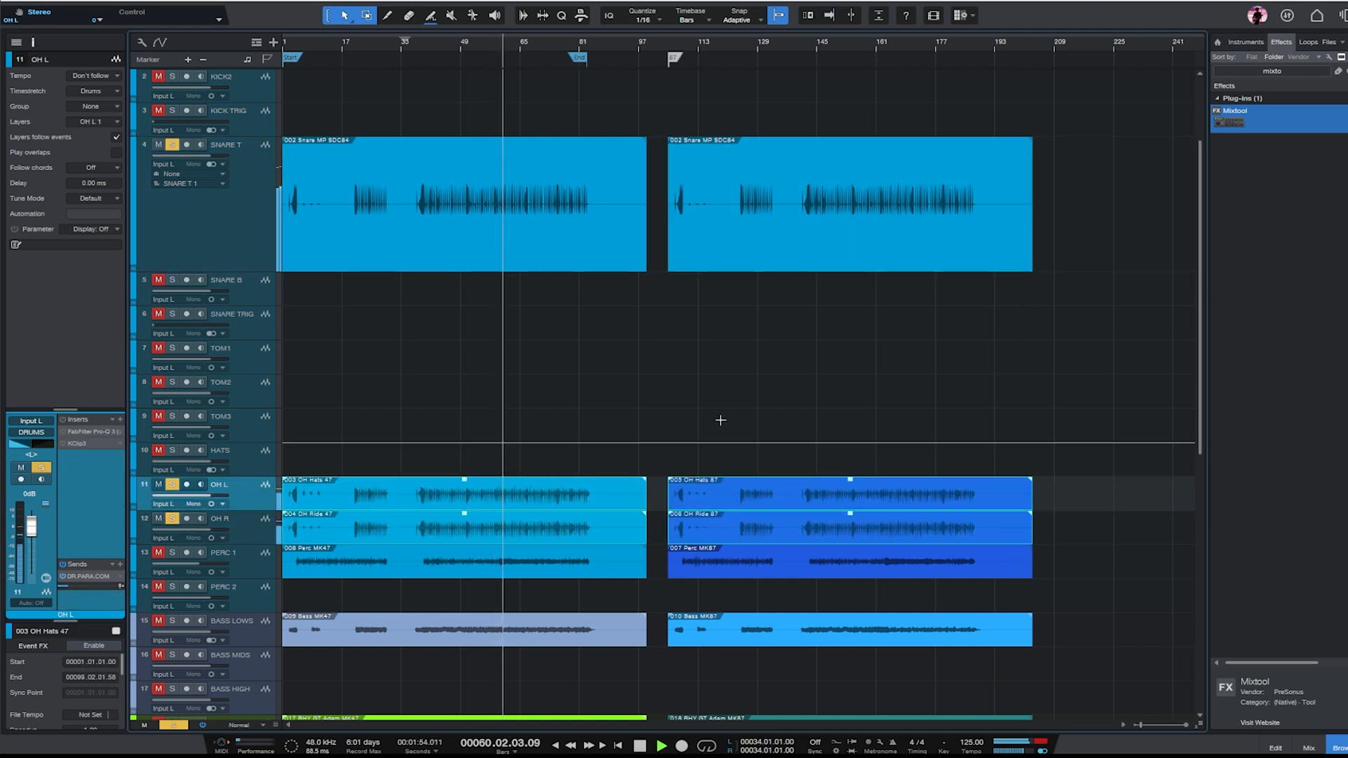
{"action": "key", "text": "space"}
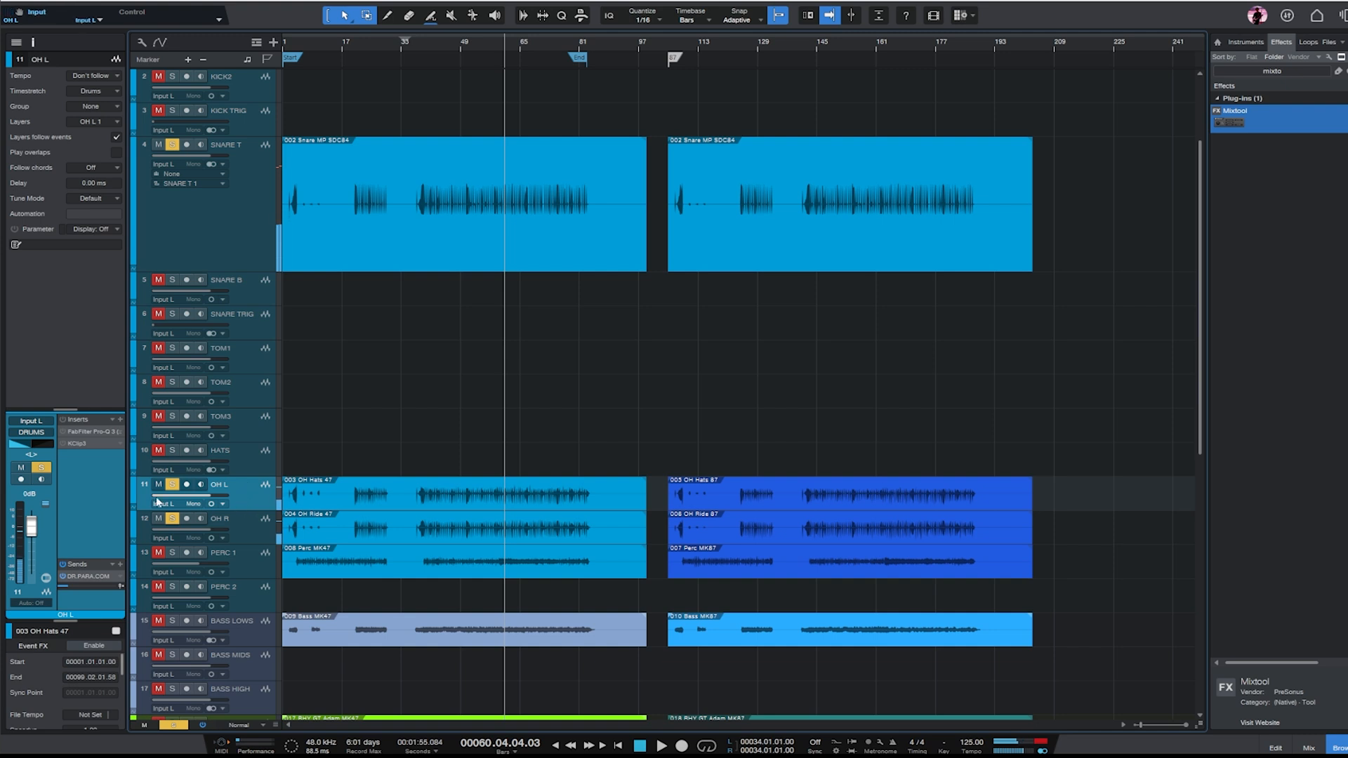
{"action": "left_click", "coordinate": [267, 523]}
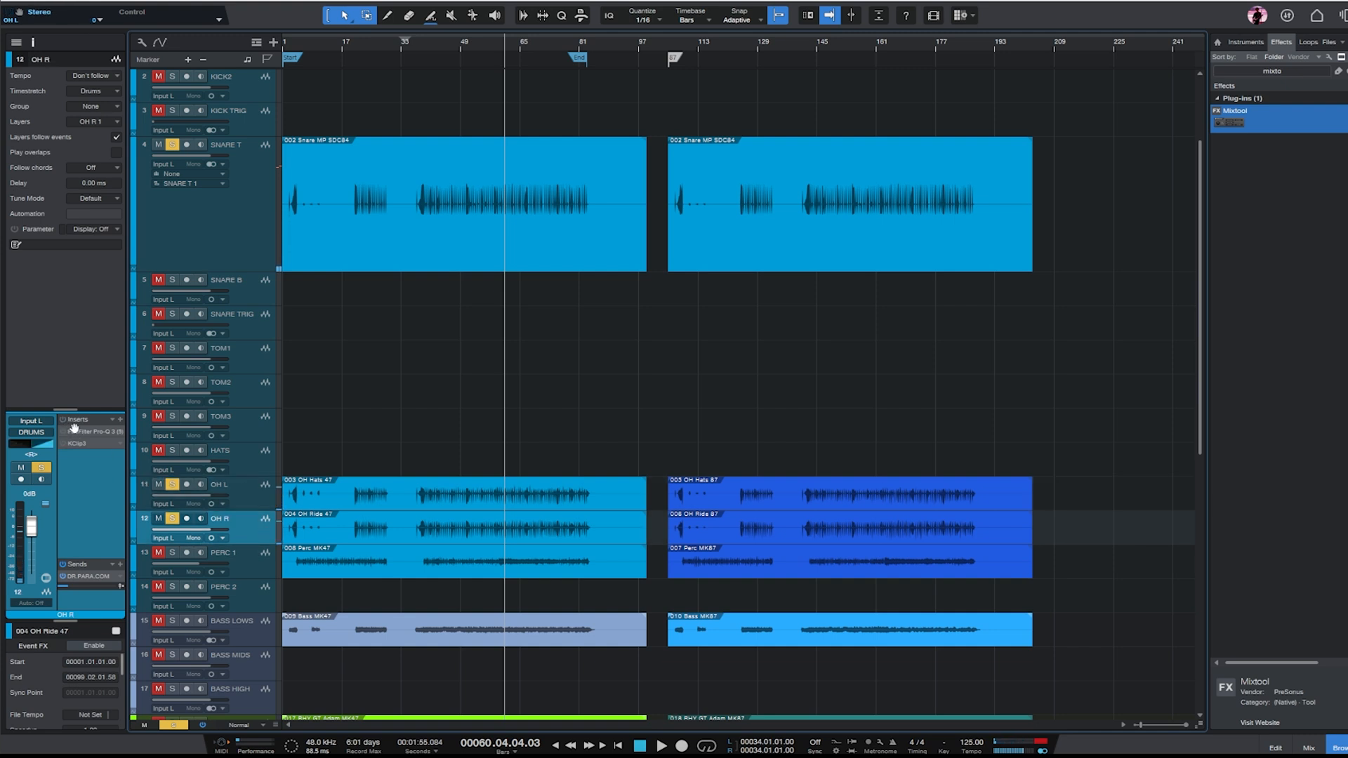
- Play the soloed drums from about bar 43 and check the OH L level alongside the kick and snare
{"action": "left_click", "coordinate": [246, 495]}
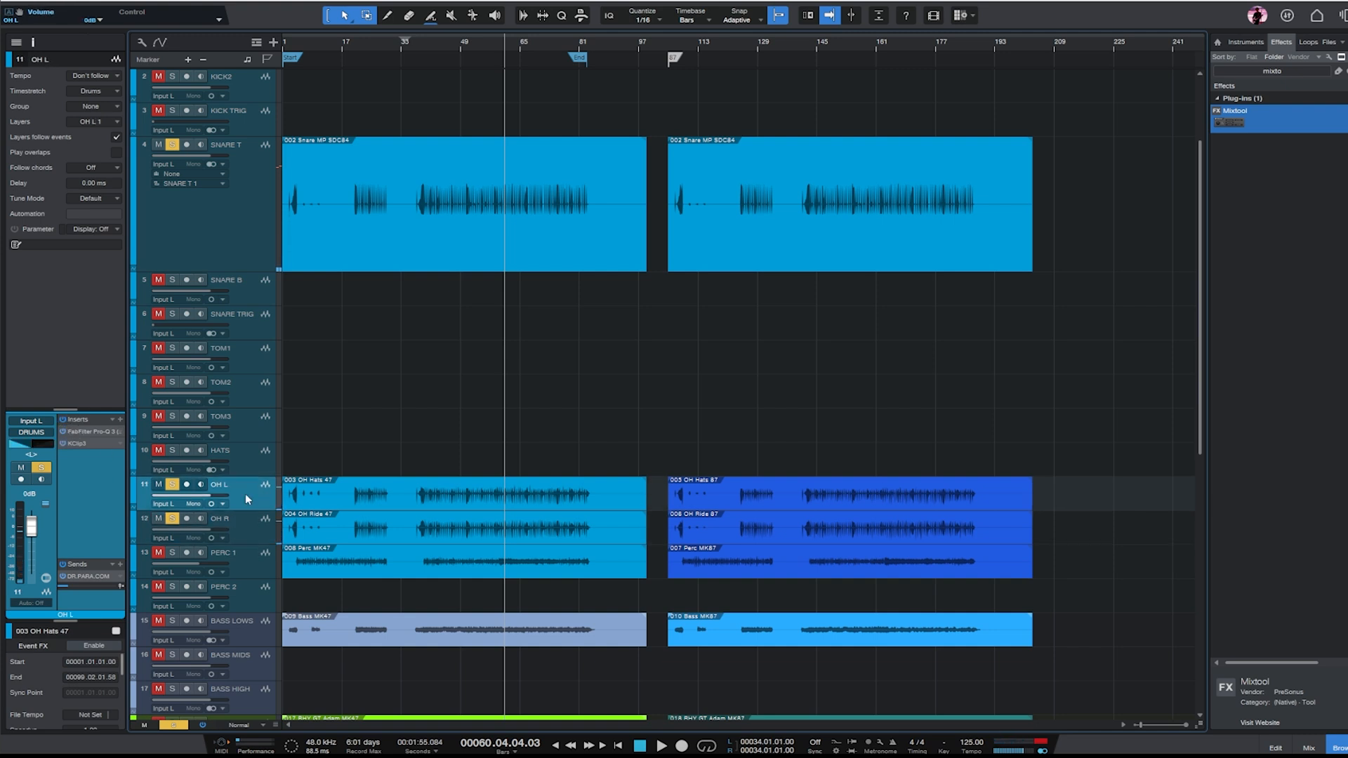
{"action": "left_click", "coordinate": [442, 39]}
{"action": "key", "text": "space"}
{"action": "mouse_move", "coordinate": [277, 486]}
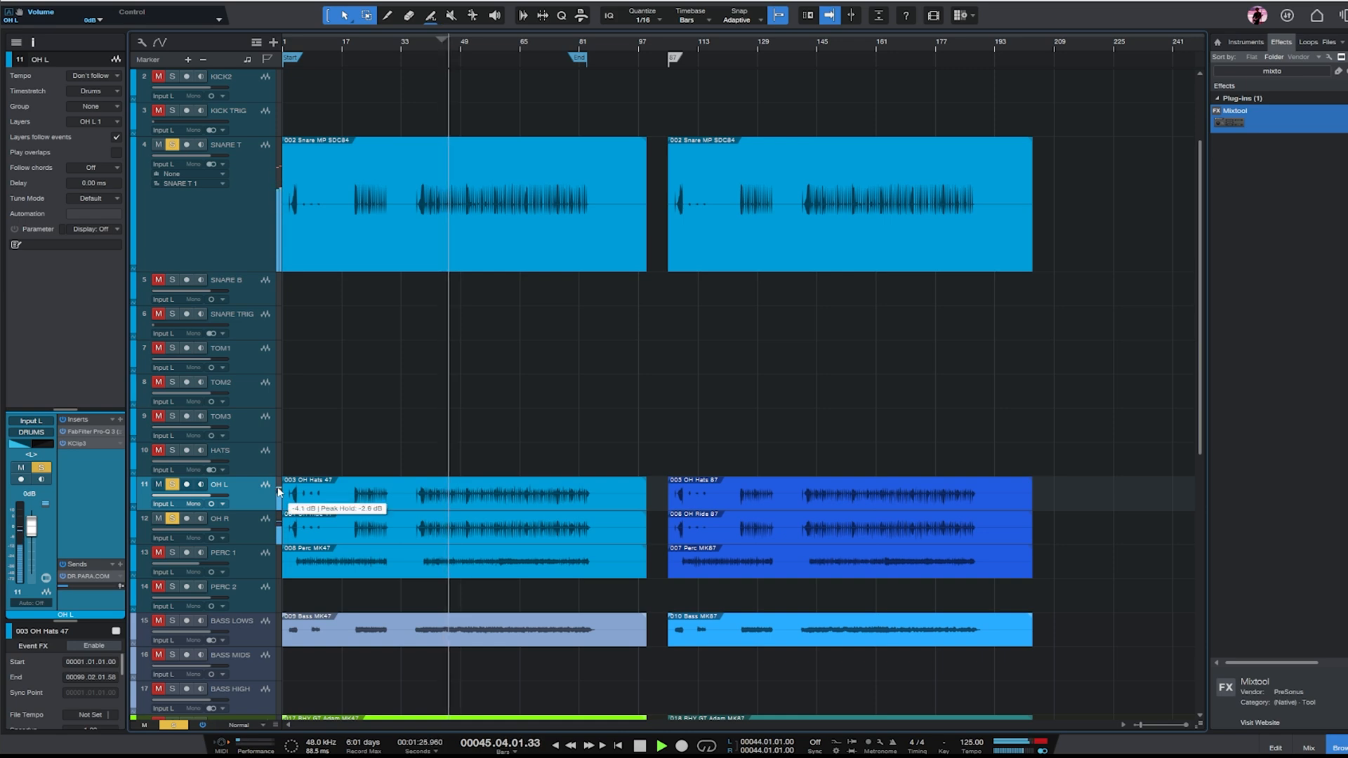
{"action": "scroll", "coordinate": [657, 351], "scroll_direction": "up", "scroll_amount": 2}
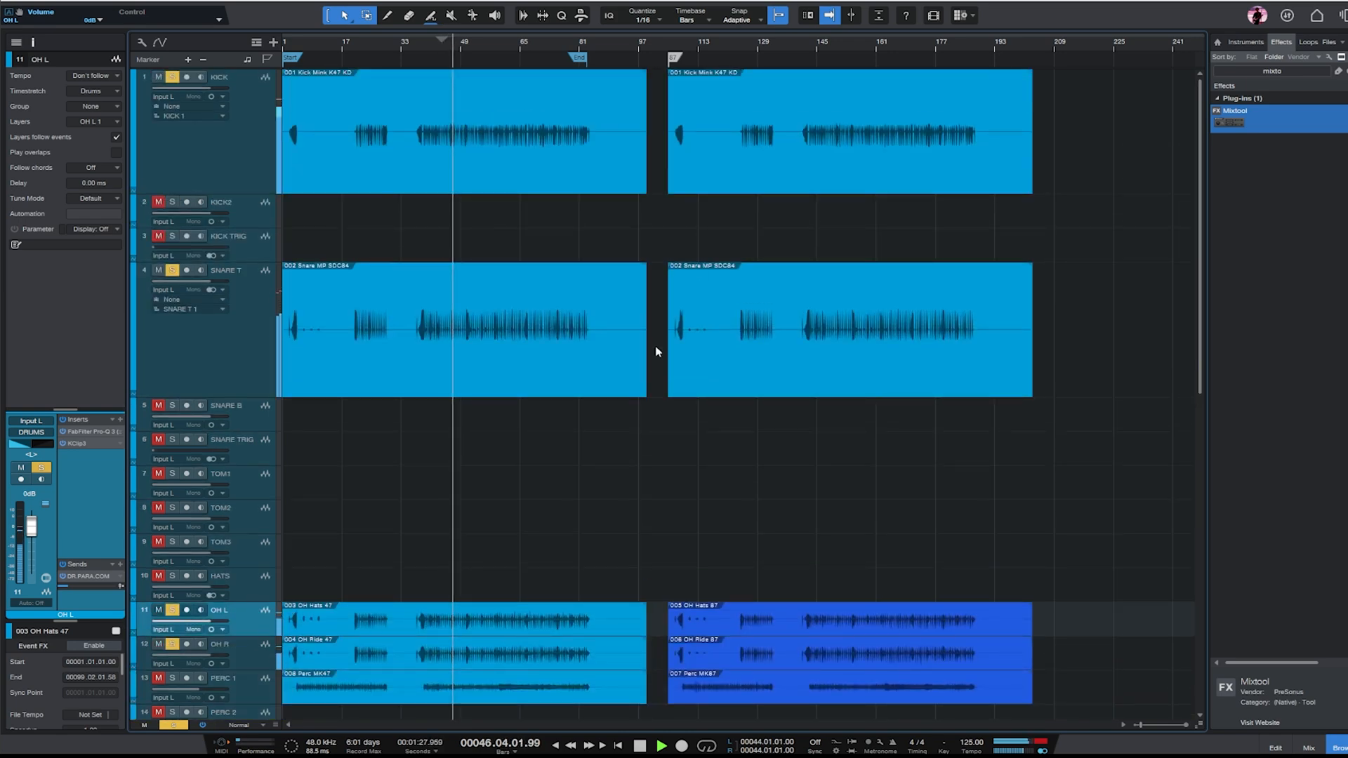
{"action": "scroll", "coordinate": [654, 349], "scroll_direction": "down", "scroll_amount": 2}
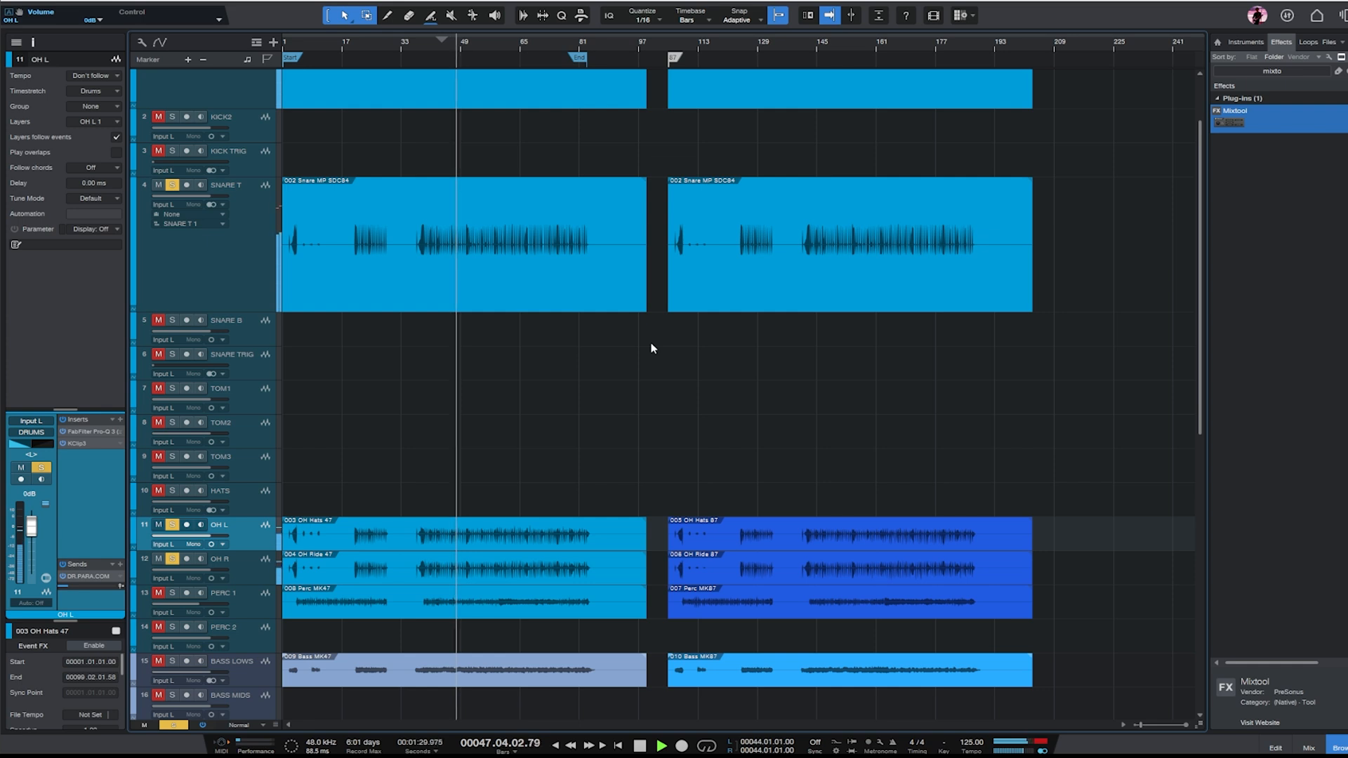
- Copy both SNARE T events to SNARE TRIG, solo it, and rebalance Trigger 2 with Snr Top off, Close Room at -4.91 dB and Far Room at -7.78 dB
{"action": "left_click_drag", "start_coordinate": [460, 307], "coordinate": [455, 358]}
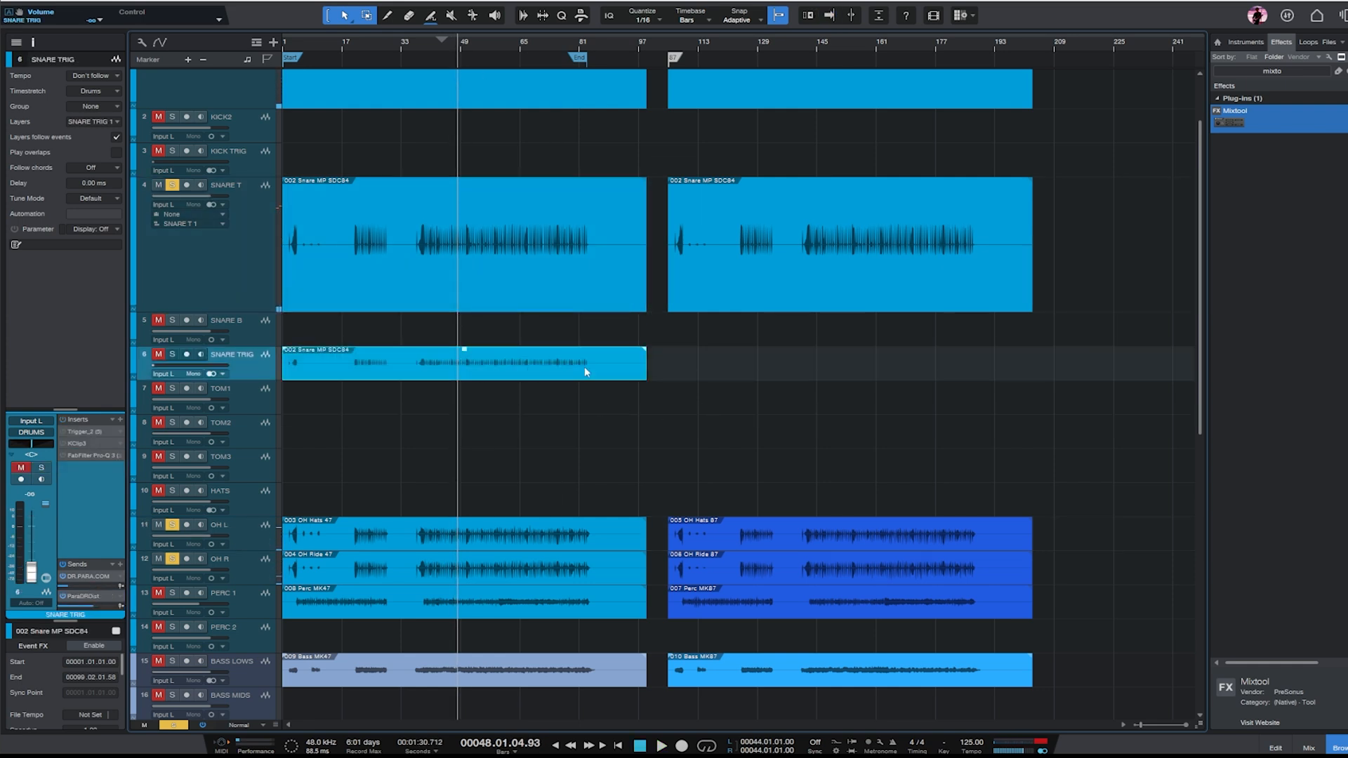
{"action": "left_click_drag", "start_coordinate": [806, 304], "coordinate": [821, 359]}
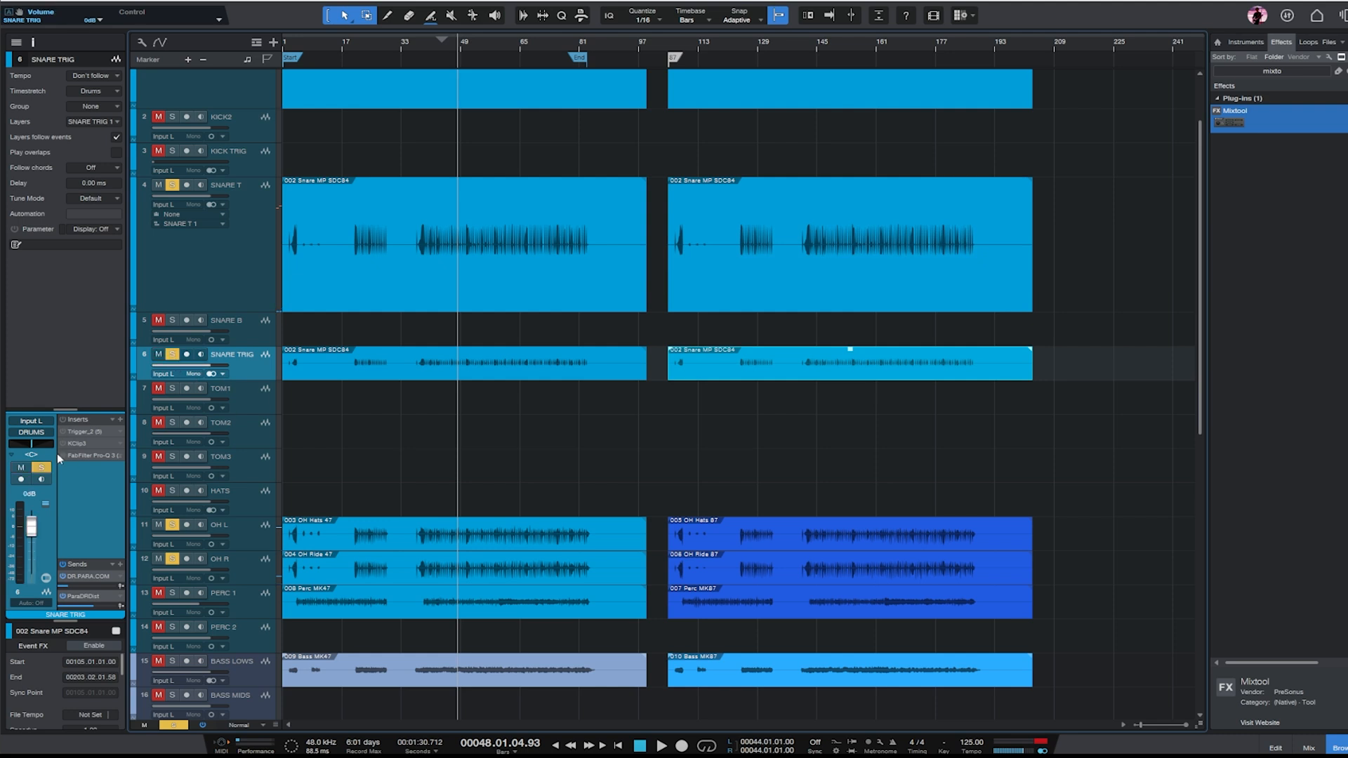
{"action": "left_click", "coordinate": [75, 432]}
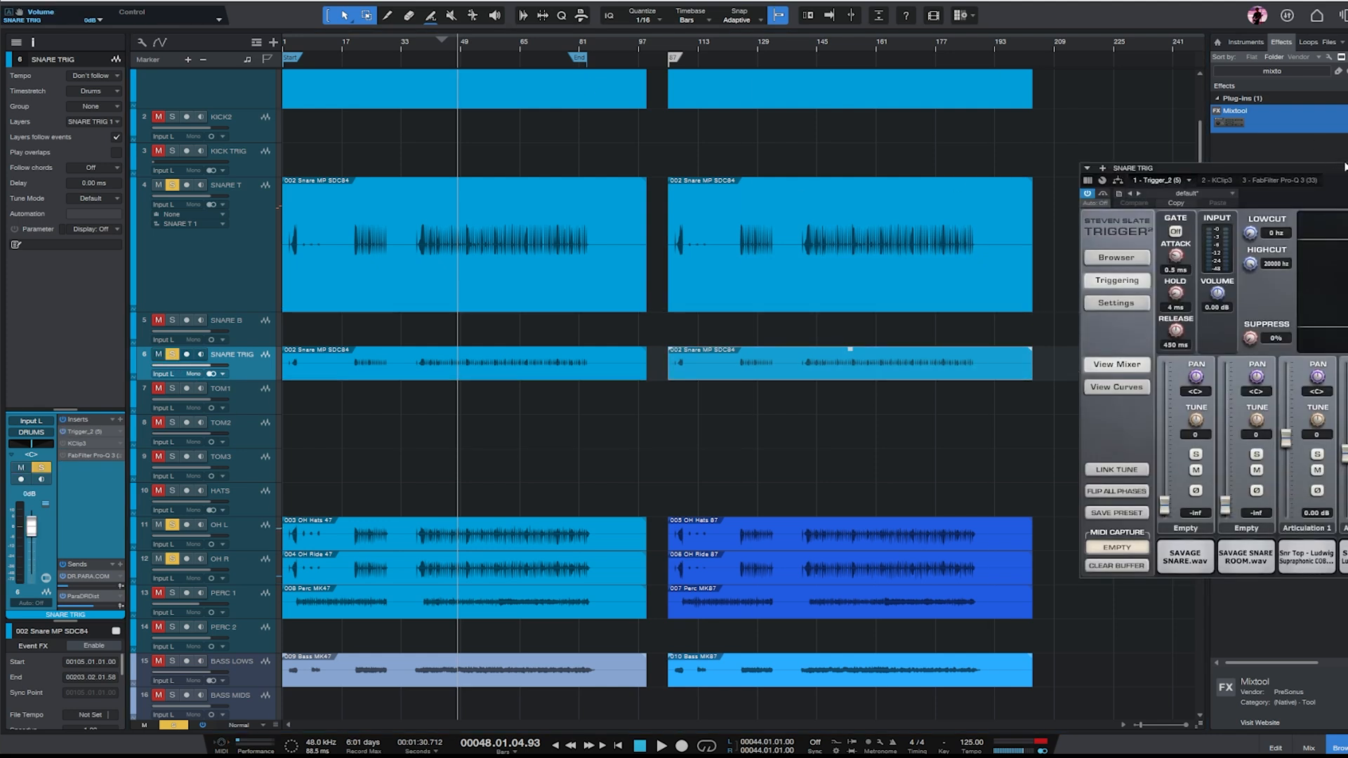
{"action": "left_click_drag", "start_coordinate": [1326, 171], "coordinate": [661, 167]}
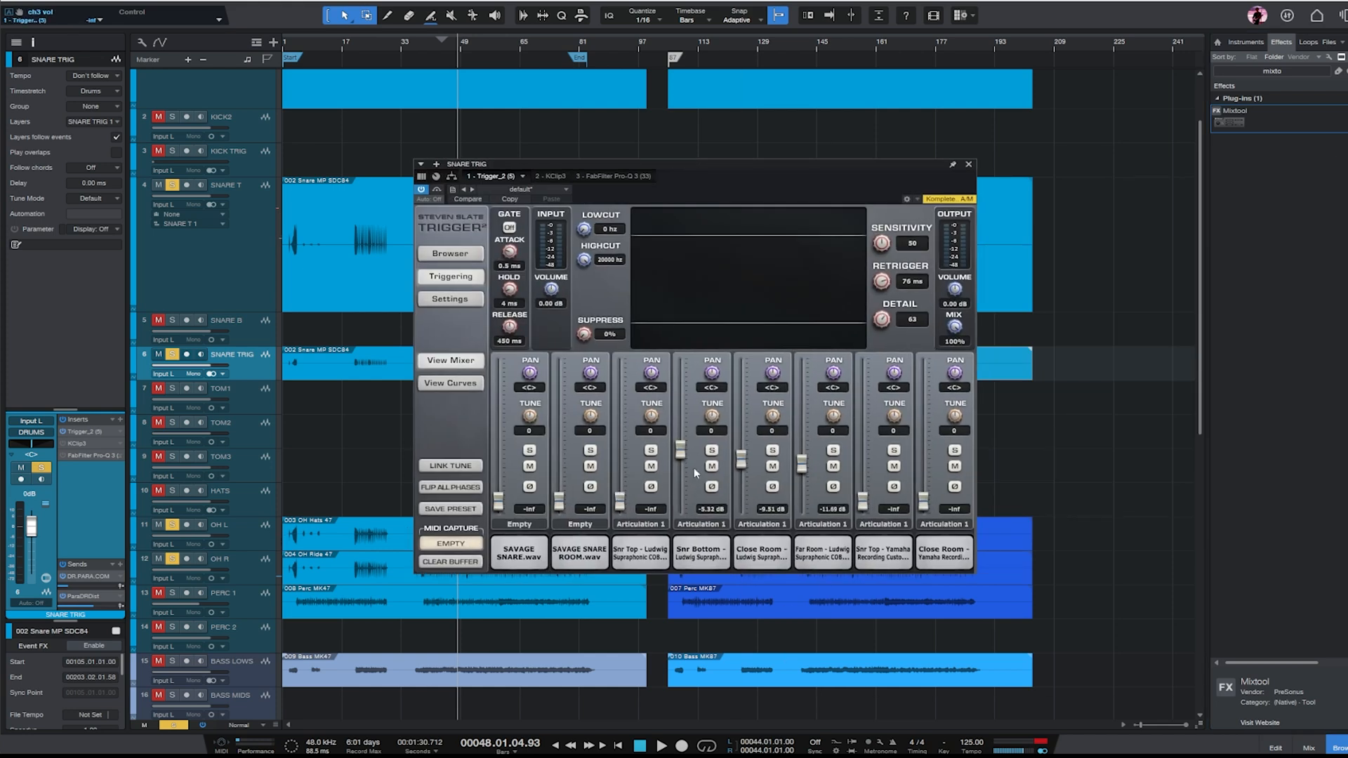
{"action": "left_click_drag", "start_coordinate": [690, 485], "coordinate": [673, 427]}
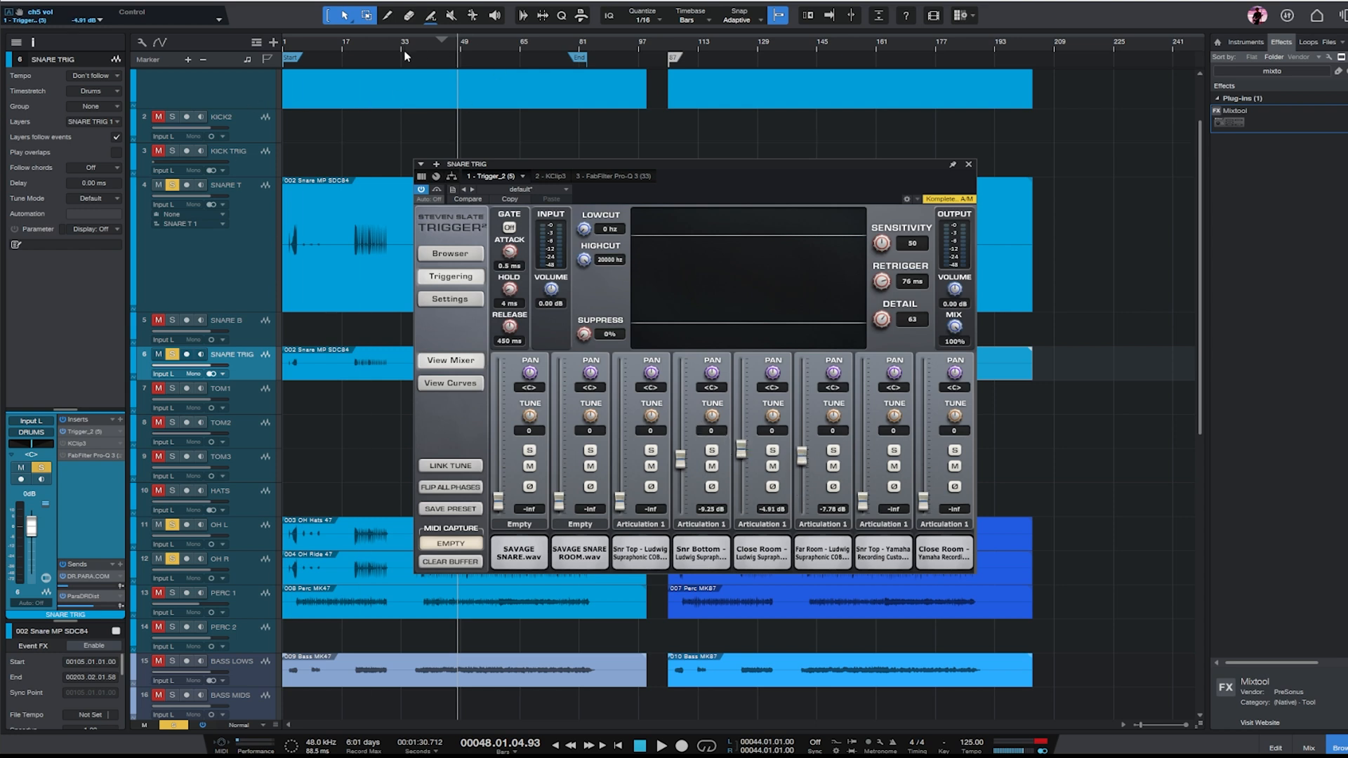
- Play from about bar 23, set Trigger 2's Detail to 23, and raise the Snr Bottom level to 4.98 dB
{"action": "left_click", "coordinate": [368, 45]}
{"action": "key", "text": "space"}
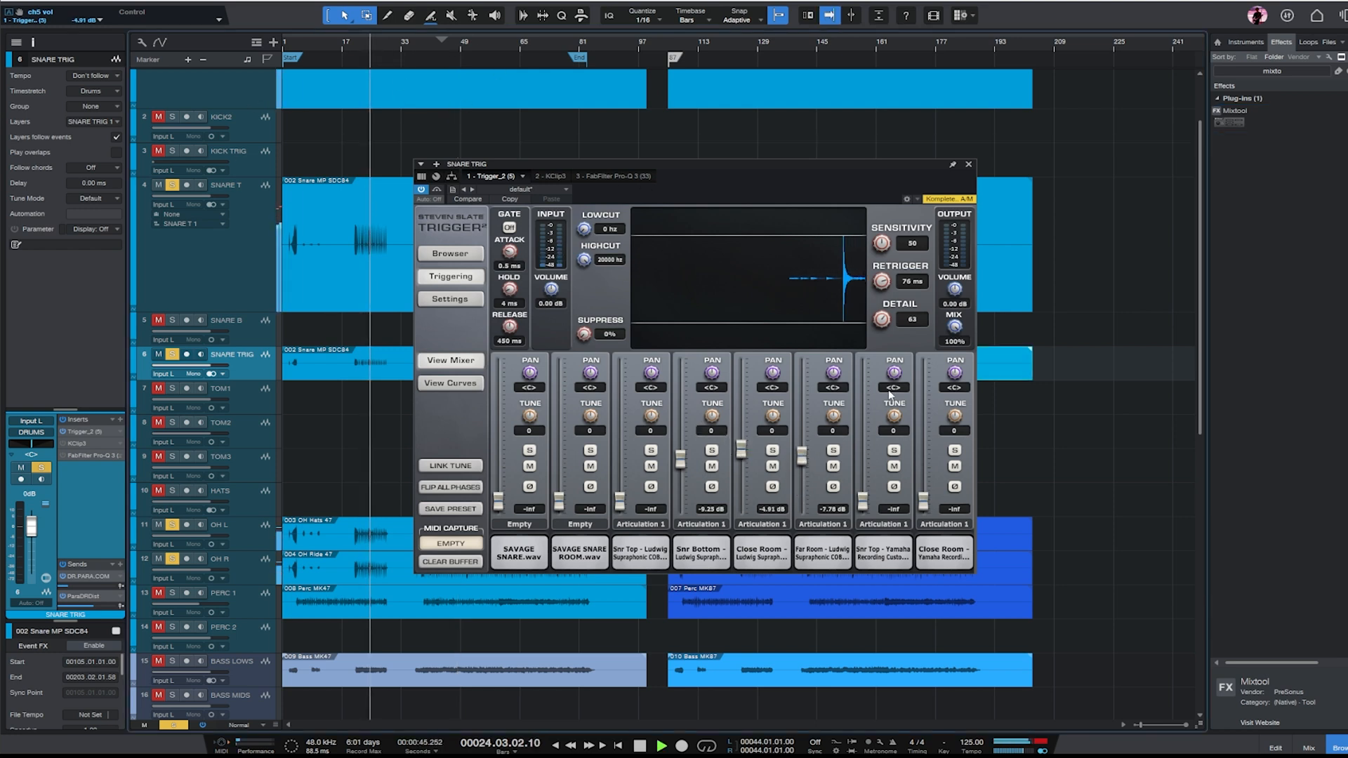
{"action": "left_click_drag", "start_coordinate": [882, 320], "coordinate": [934, 391]}
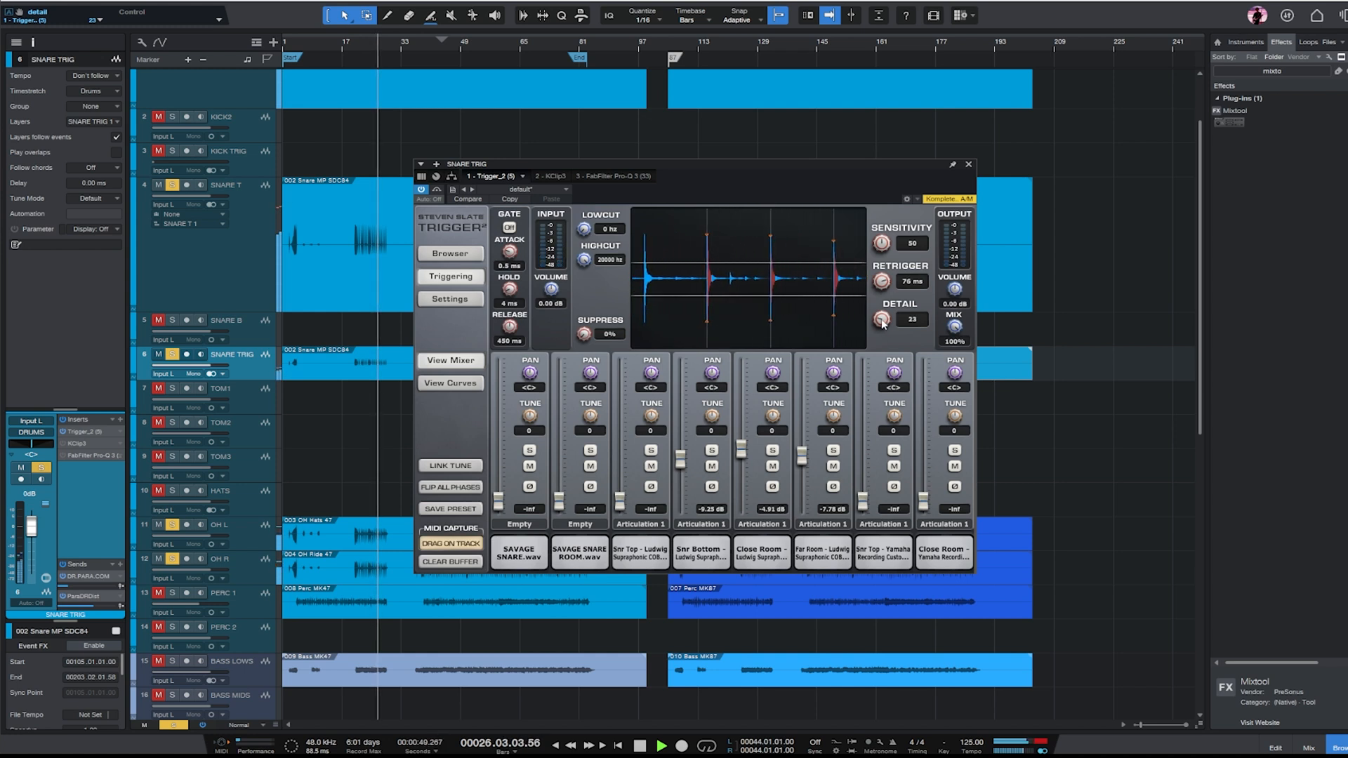
{"action": "left_click_drag", "start_coordinate": [681, 460], "coordinate": [694, 410]}
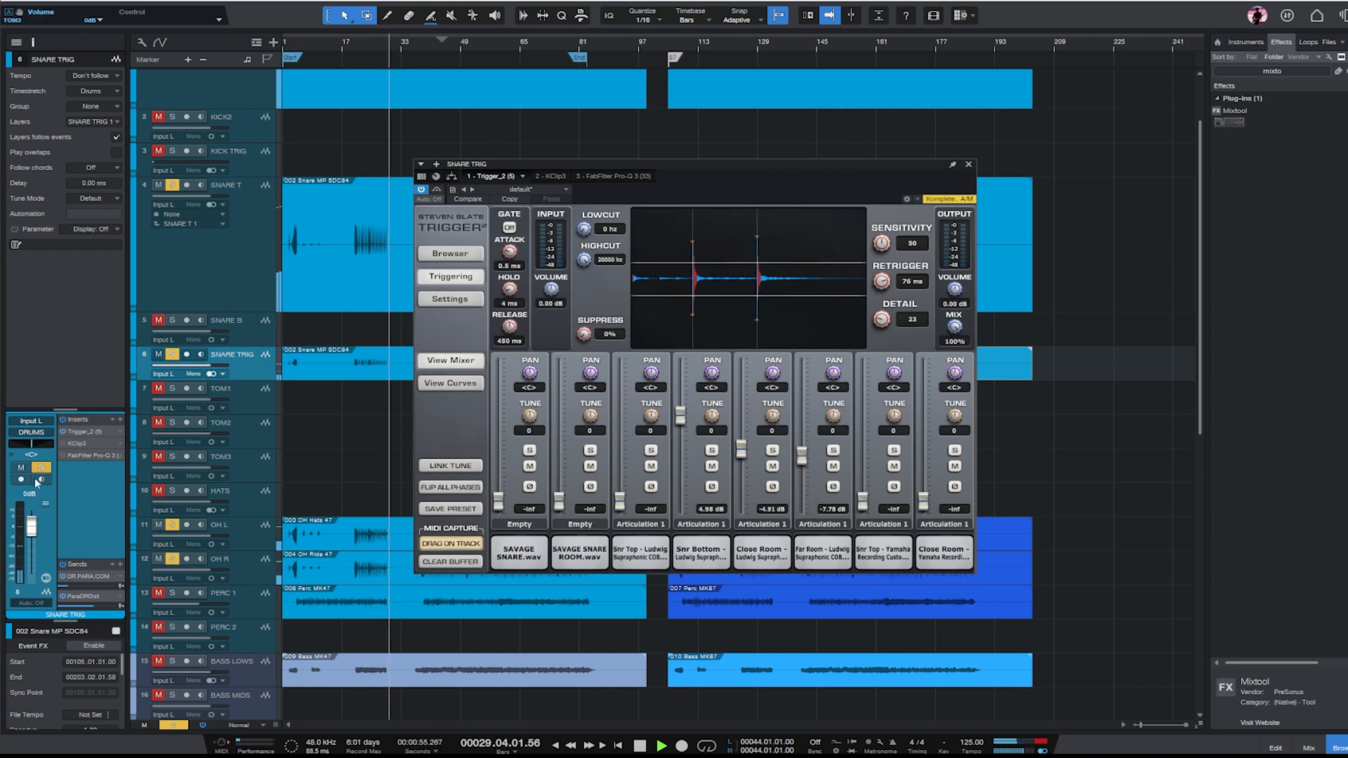
- Open KClip3 on SNARE TRIG, set its input gain to 5.1 dB during playback, and lower the track's volume fader
{"action": "left_click", "coordinate": [82, 443]}
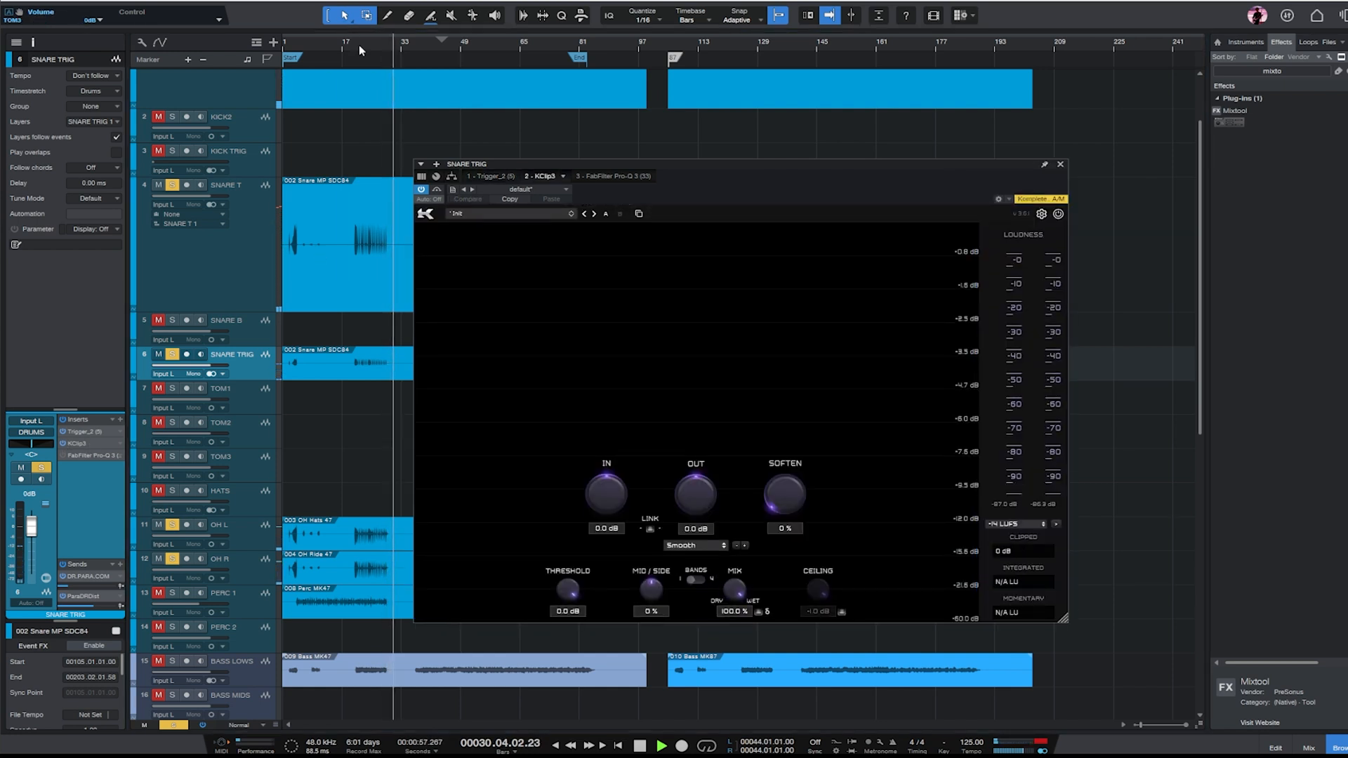
{"action": "left_click", "coordinate": [360, 47]}
{"action": "left_click_drag", "start_coordinate": [609, 488], "coordinate": [610, 464]}
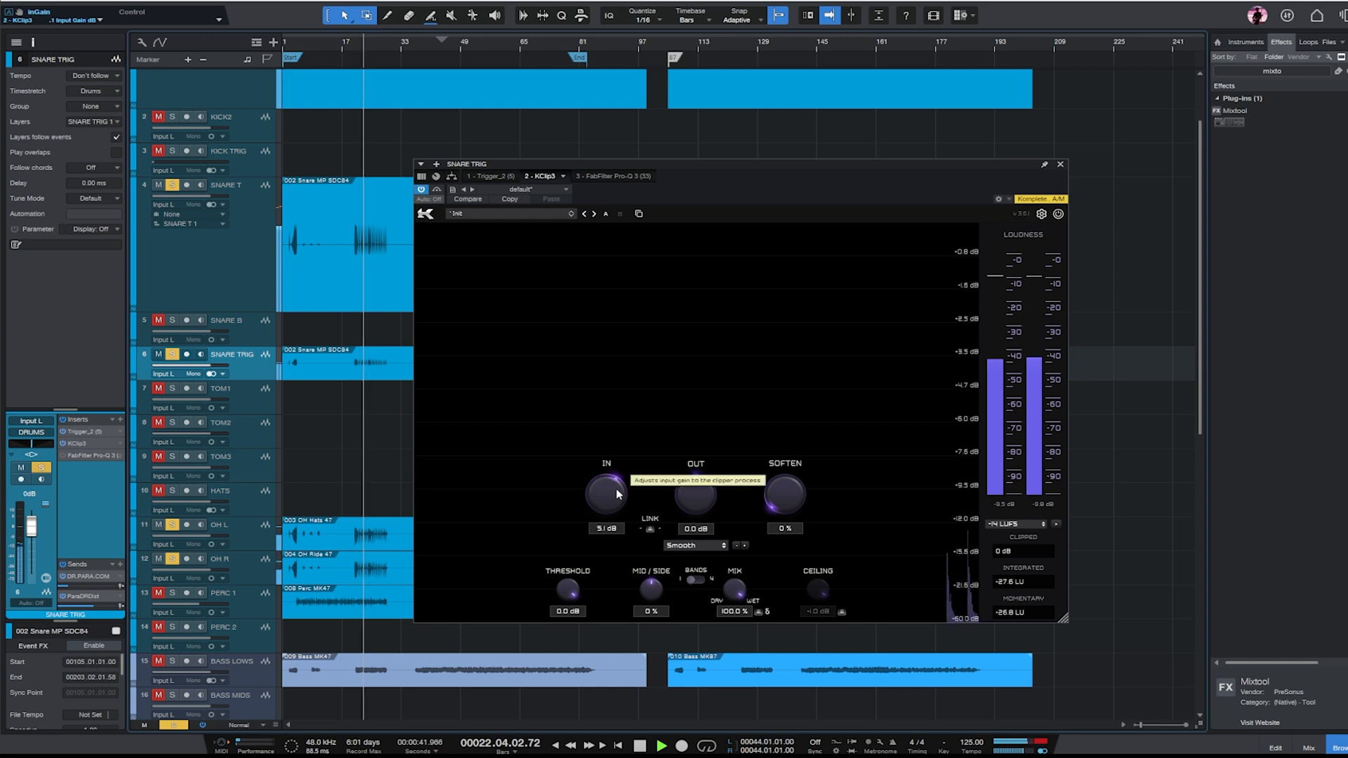
{"action": "left_click_drag", "start_coordinate": [32, 529], "coordinate": [36, 541]}
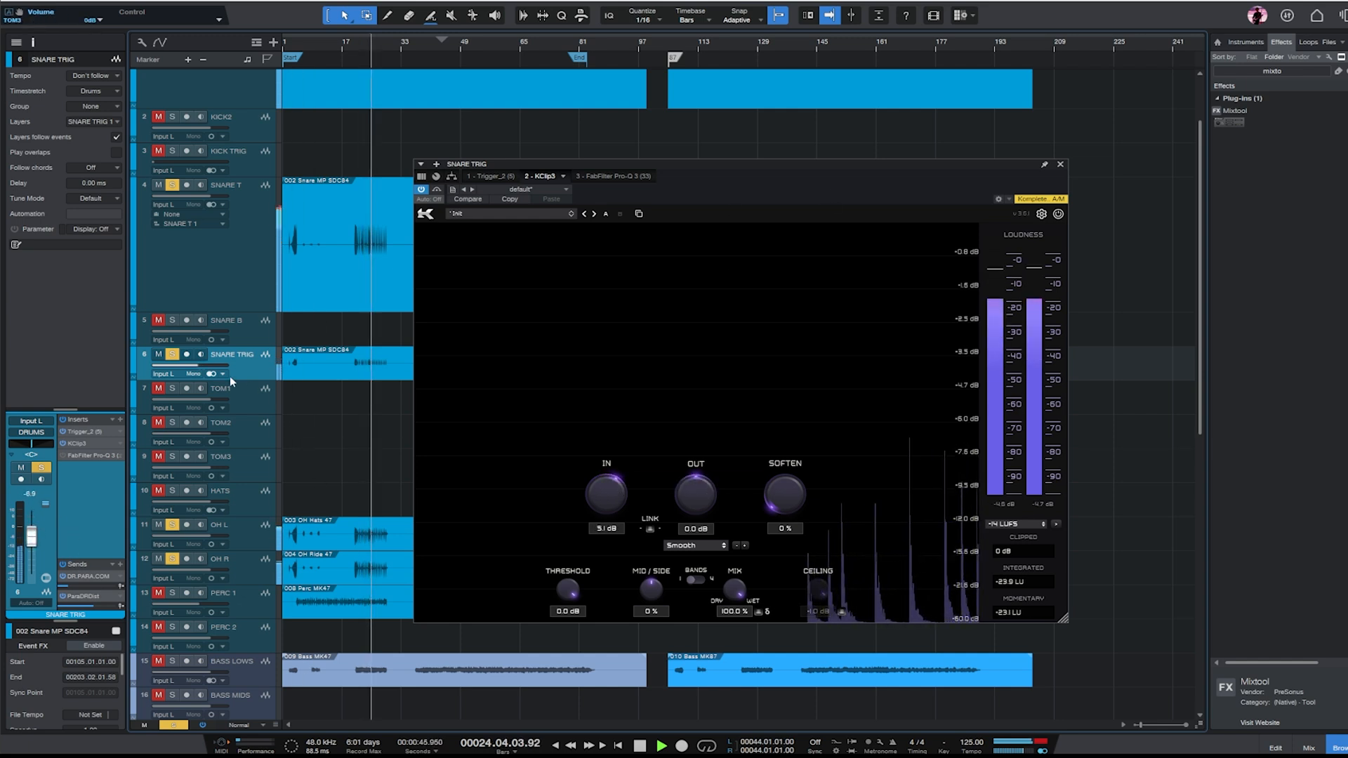
- Reopen Trigger 2 on SNARE TRIG, lower Far Room, set Close Room to -5.32 dB, then close it and stop playback
{"action": "double_click", "coordinate": [77, 431]}
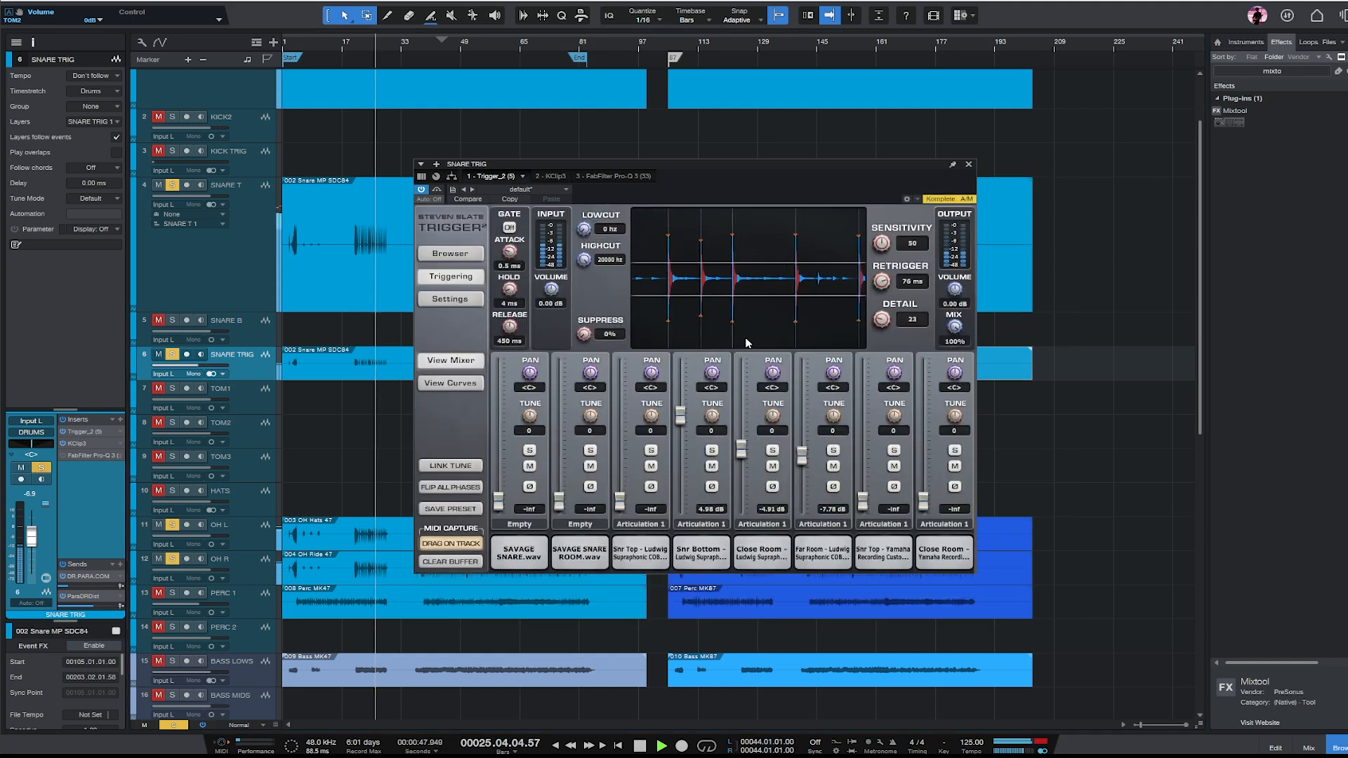
{"action": "mouse_move", "coordinate": [738, 453]}
{"action": "left_mouse_down"}
{"action": "mouse_move", "coordinate": [738, 467]}
{"action": "mouse_move", "coordinate": [807, 485]}
{"action": "mouse_move", "coordinate": [740, 450]}
{"action": "left_mouse_up"}
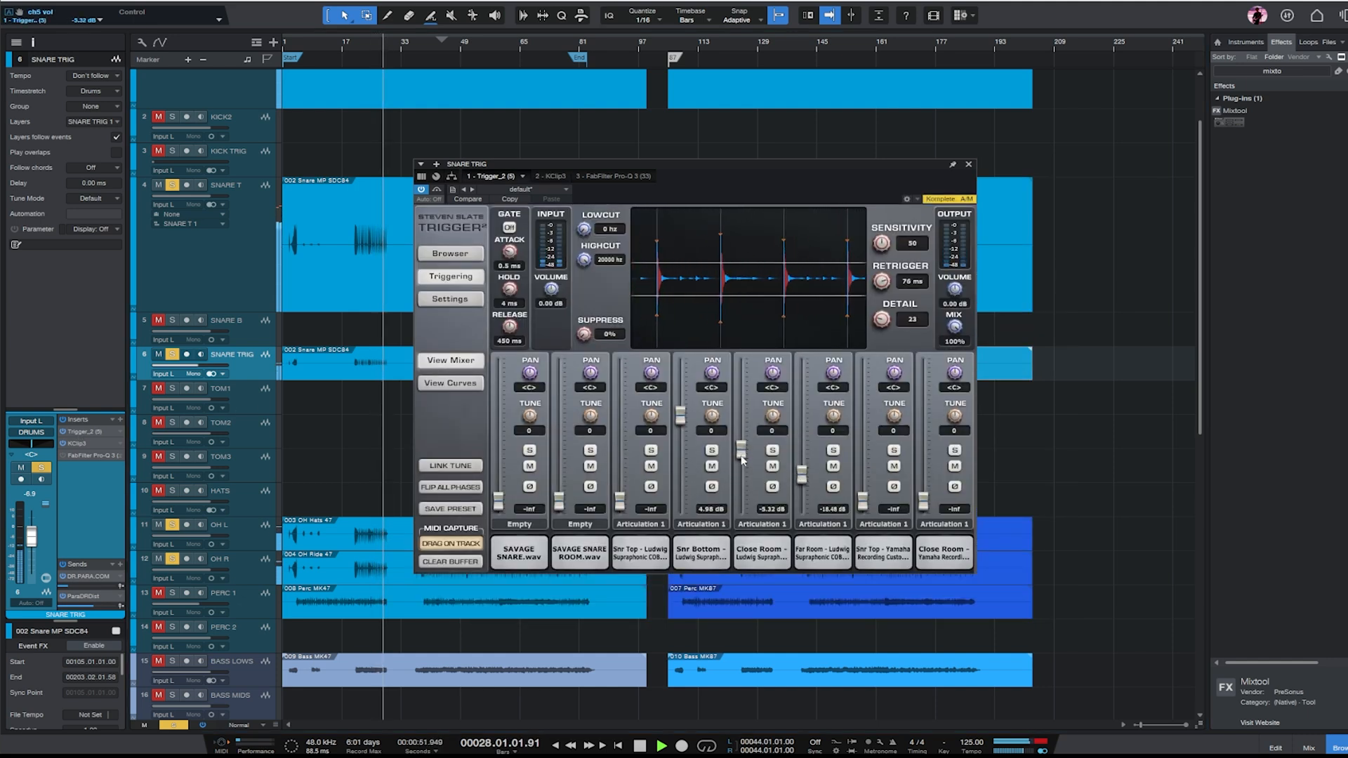
{"action": "left_click", "coordinate": [968, 163]}
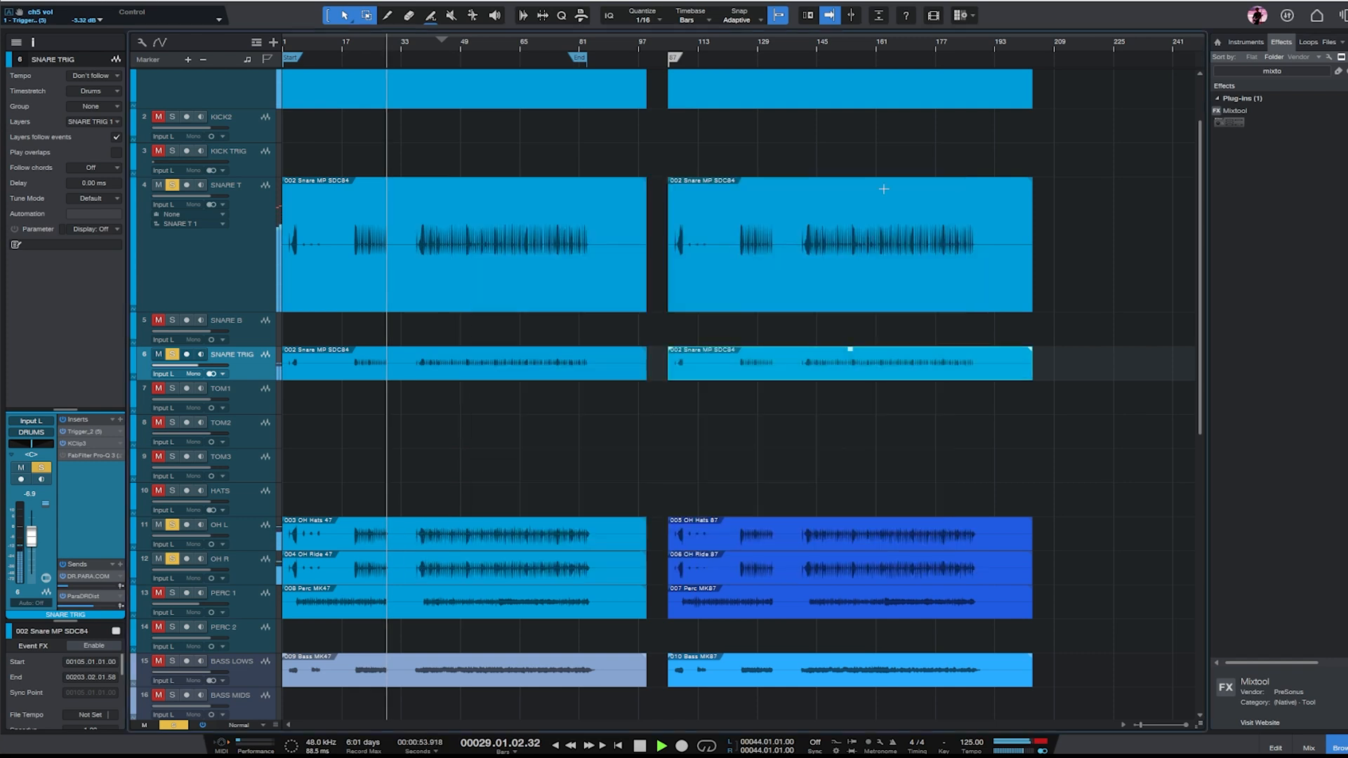
{"action": "key", "text": "space"}
- Delete the empty TOM1, TOM2, TOM3, HATS, SNARE B, KICK2, and PERC 2 tracks
{"action": "left_click", "coordinate": [245, 384]}
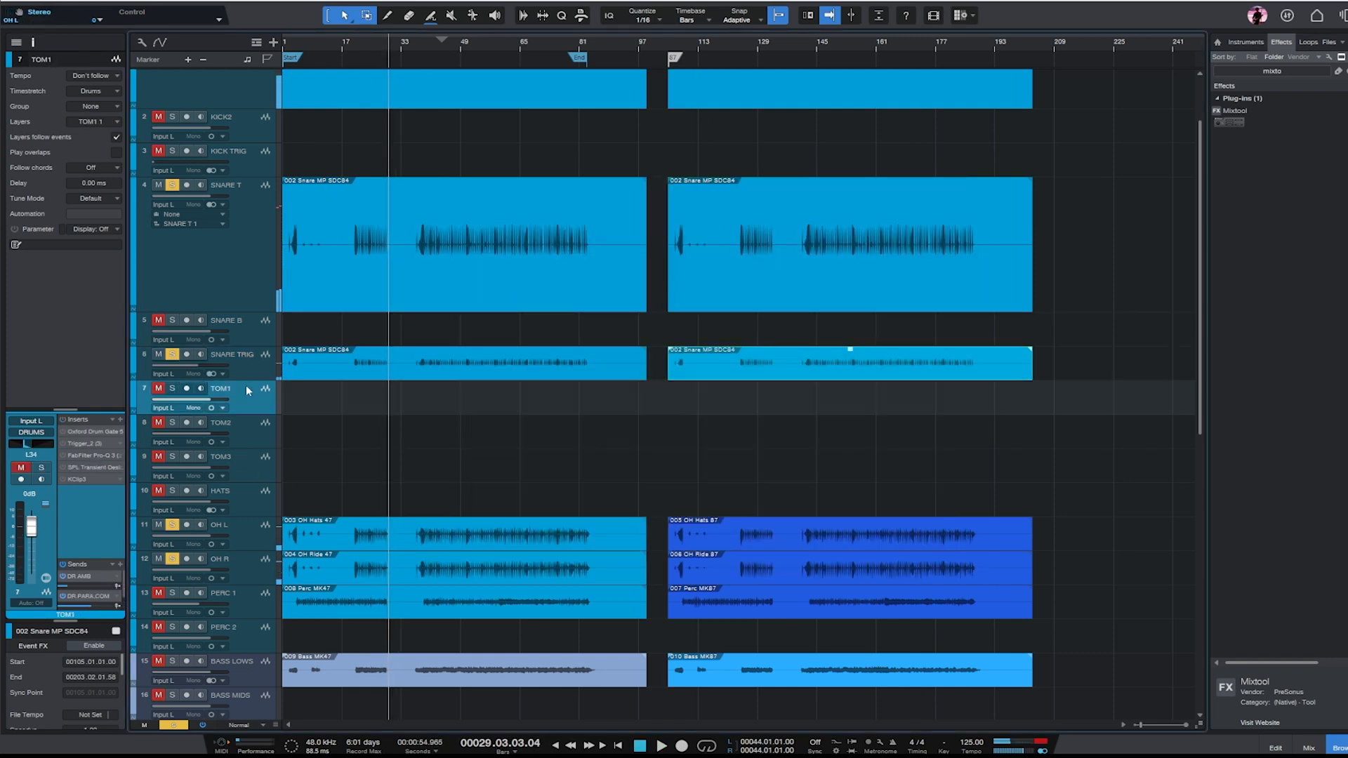
{"action": "left_click", "coordinate": [242, 507], "text": "shift"}
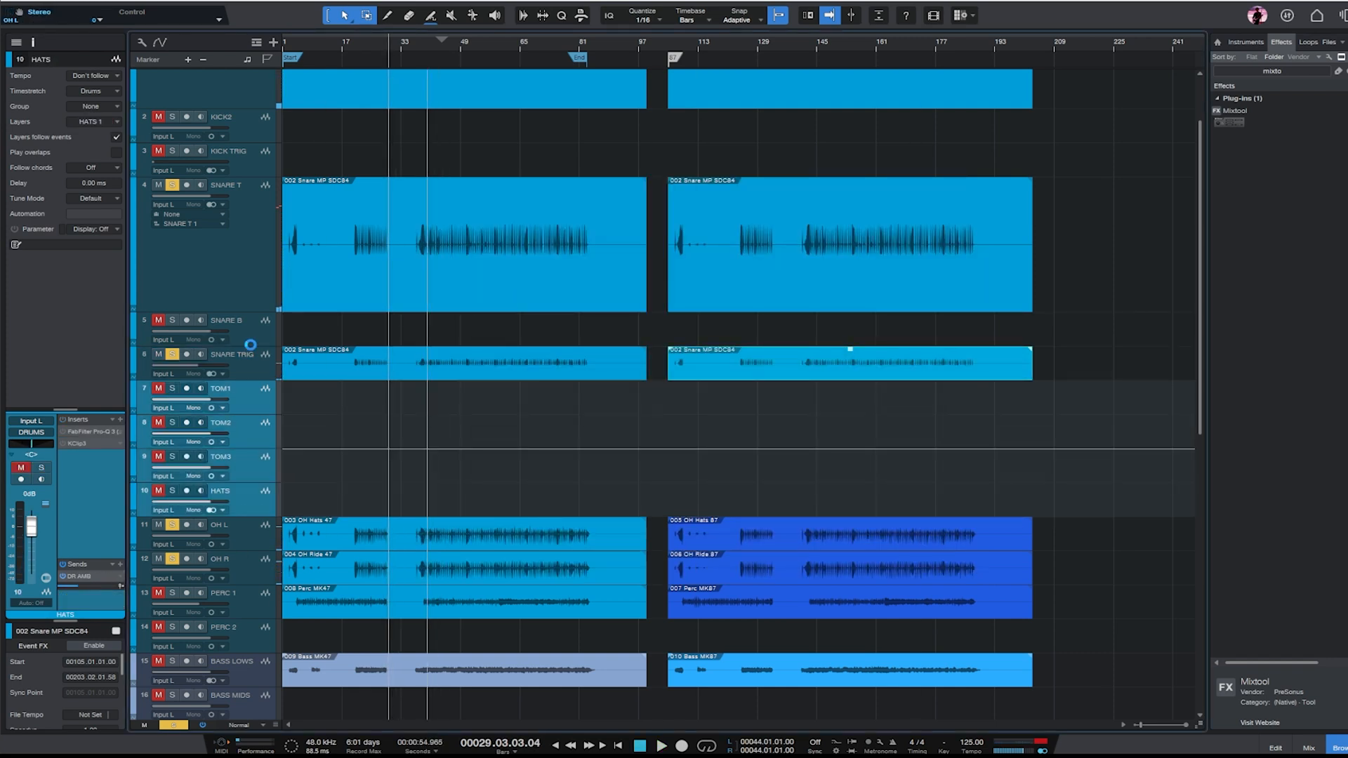
{"action": "key", "text": "Delete"}
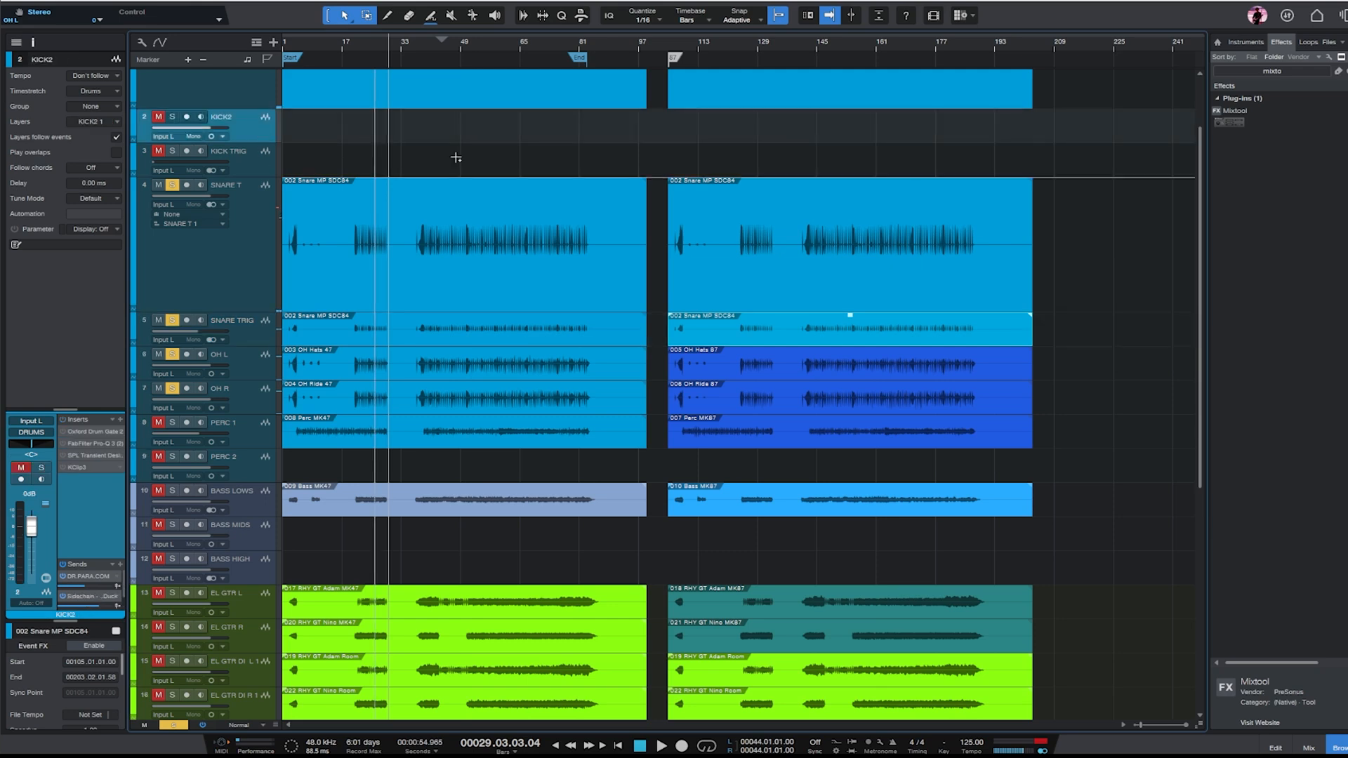
{"action": "key", "text": "Delete"}
{"action": "scroll", "coordinate": [429, 159], "scroll_direction": "down", "scroll_amount": 3}
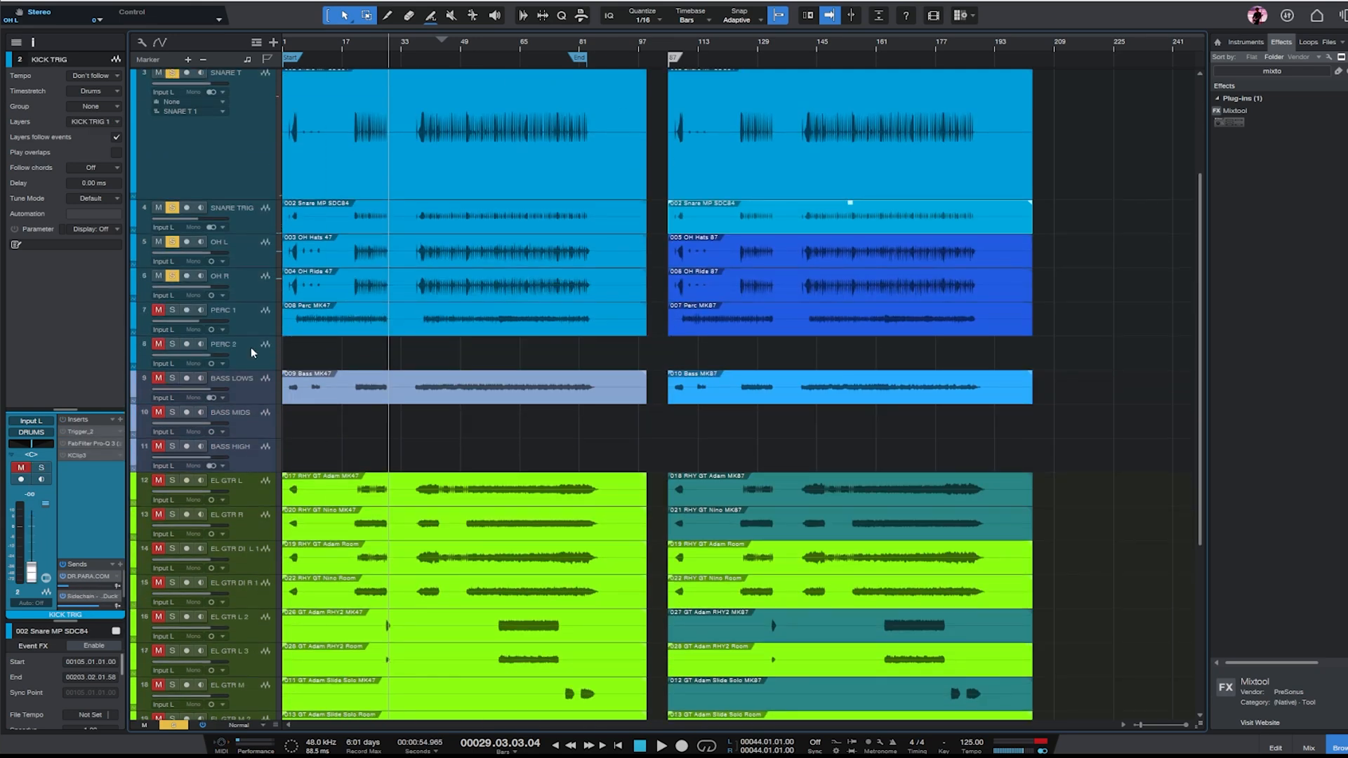
{"action": "left_click", "coordinate": [253, 353]}
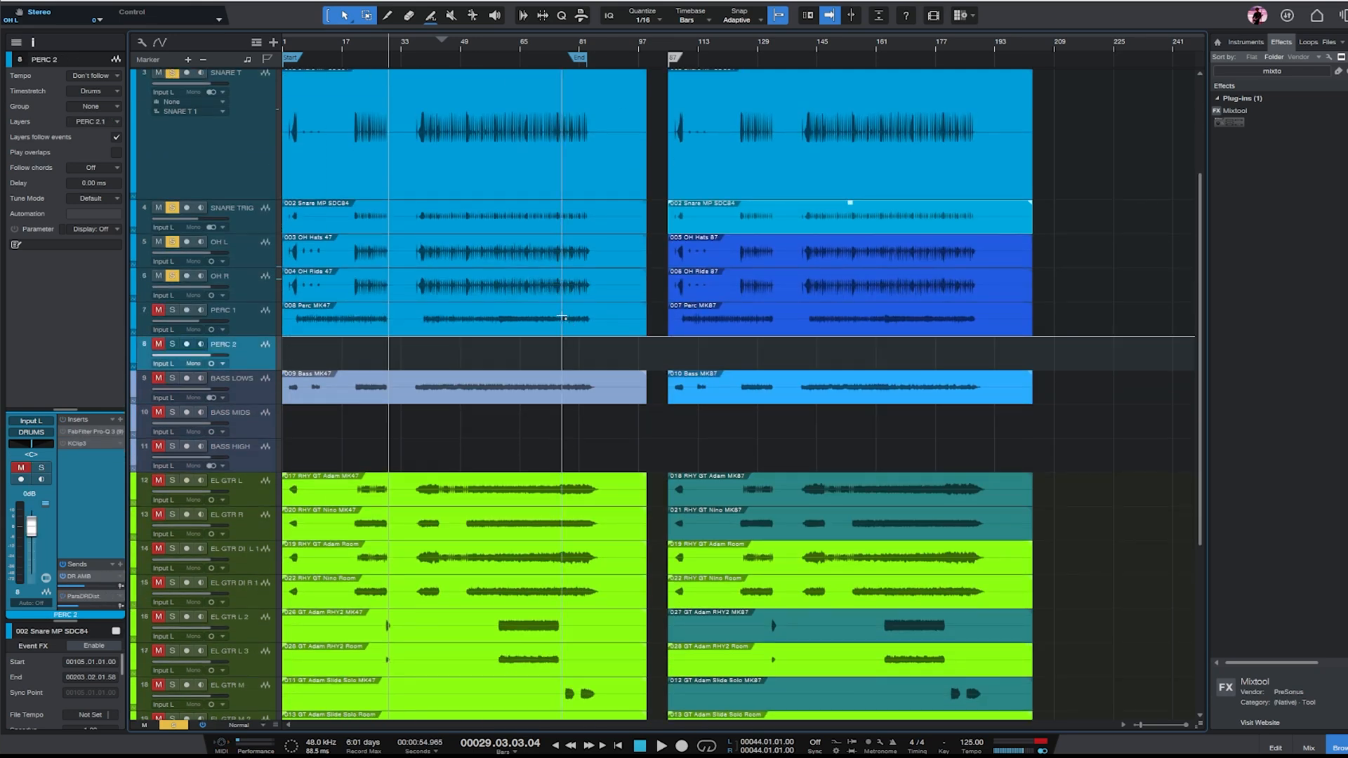
{"action": "key", "text": "Delete"}
- Solo PERC 1 with the other drums, set the playback position to bar 48, and enlarge the track's height
{"action": "left_click", "coordinate": [172, 310]}
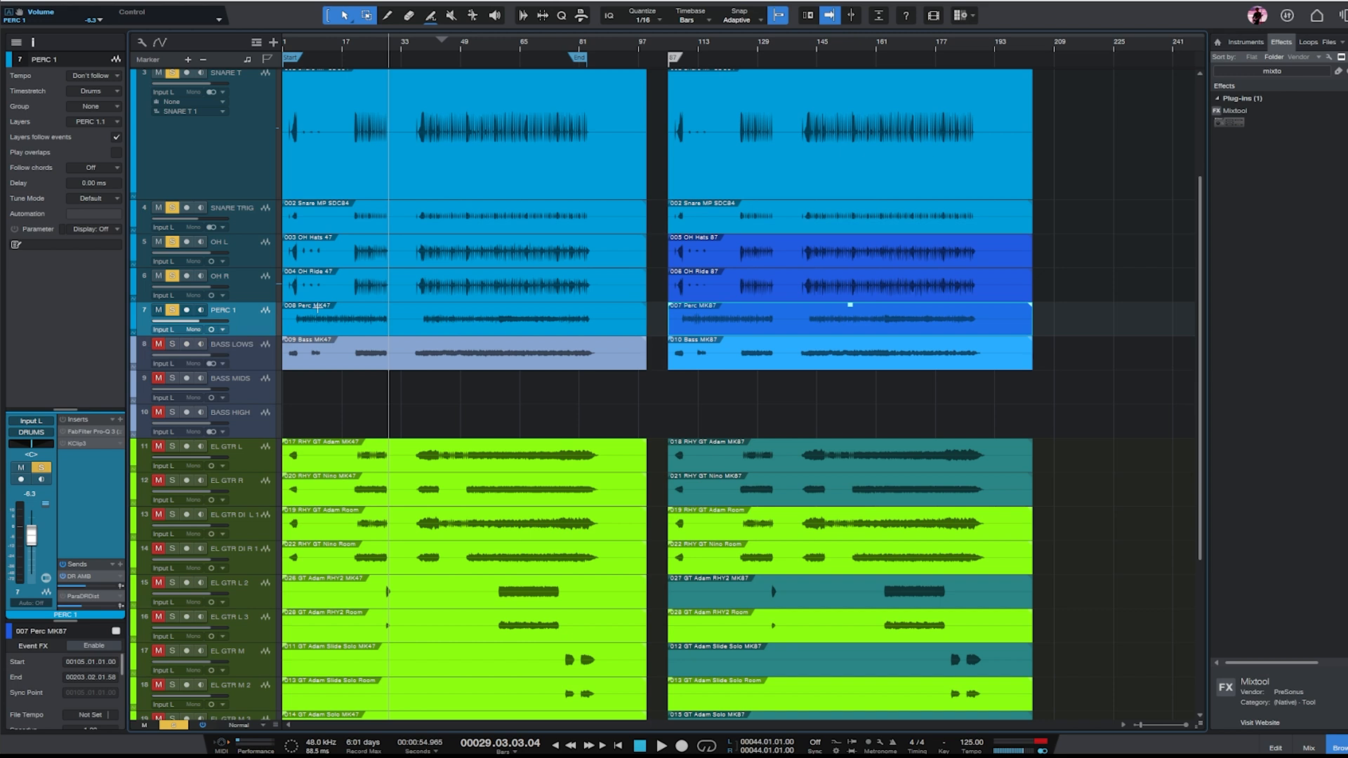
{"action": "left_click", "coordinate": [457, 46]}
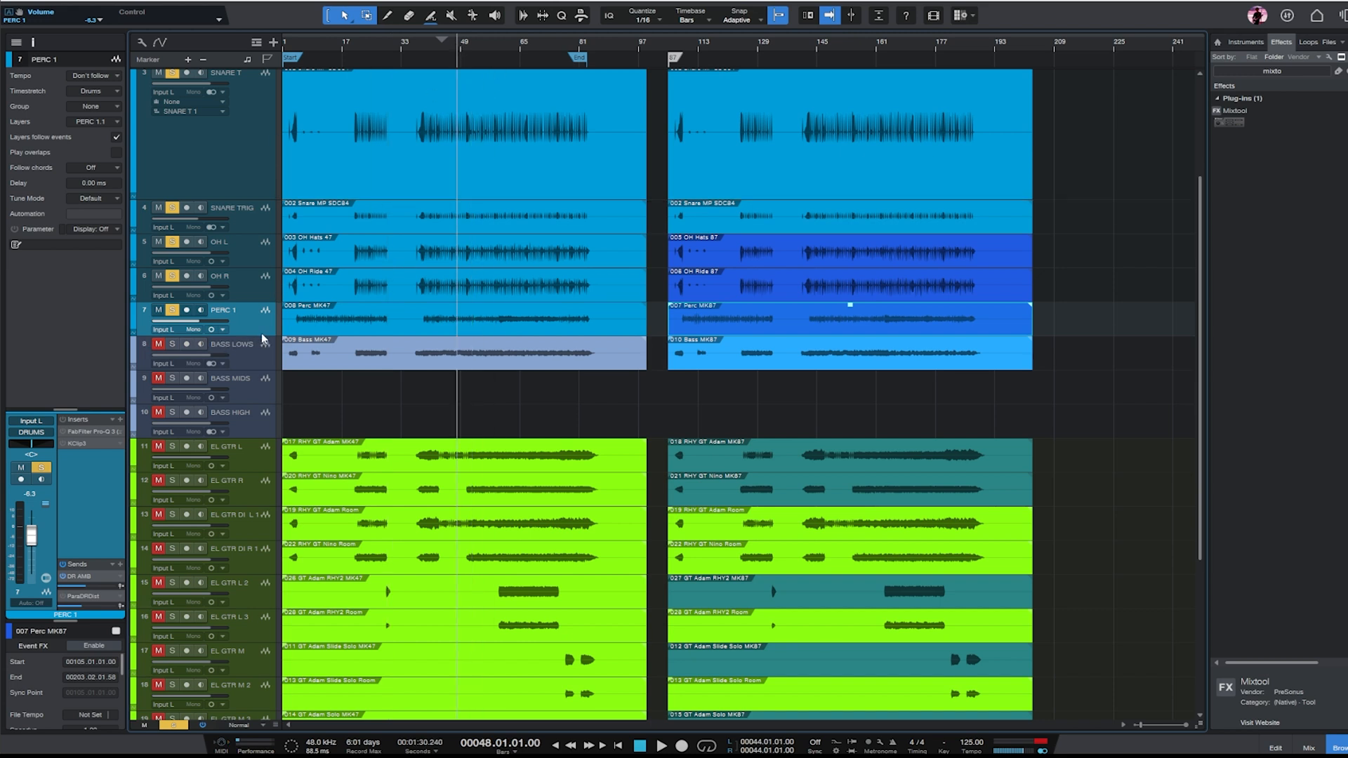
{"action": "left_click_drag", "start_coordinate": [264, 336], "coordinate": [264, 457]}
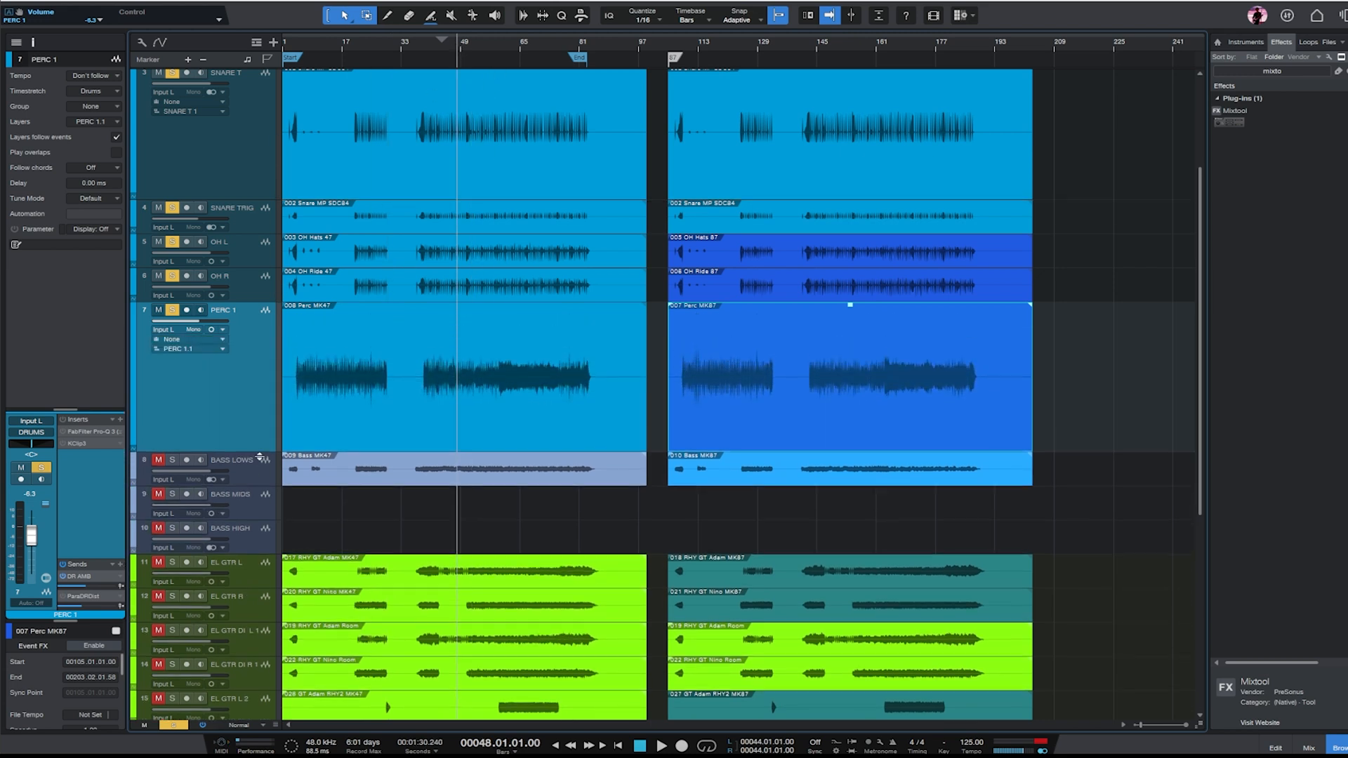
- Open Pro-Q 3 on PERC 1, raise its low cut to about 3 kHz, lower the track fader slightly, and close the EQ
{"action": "left_click", "coordinate": [85, 434]}
{"action": "left_click_drag", "start_coordinate": [1136, 247], "coordinate": [734, 239]}
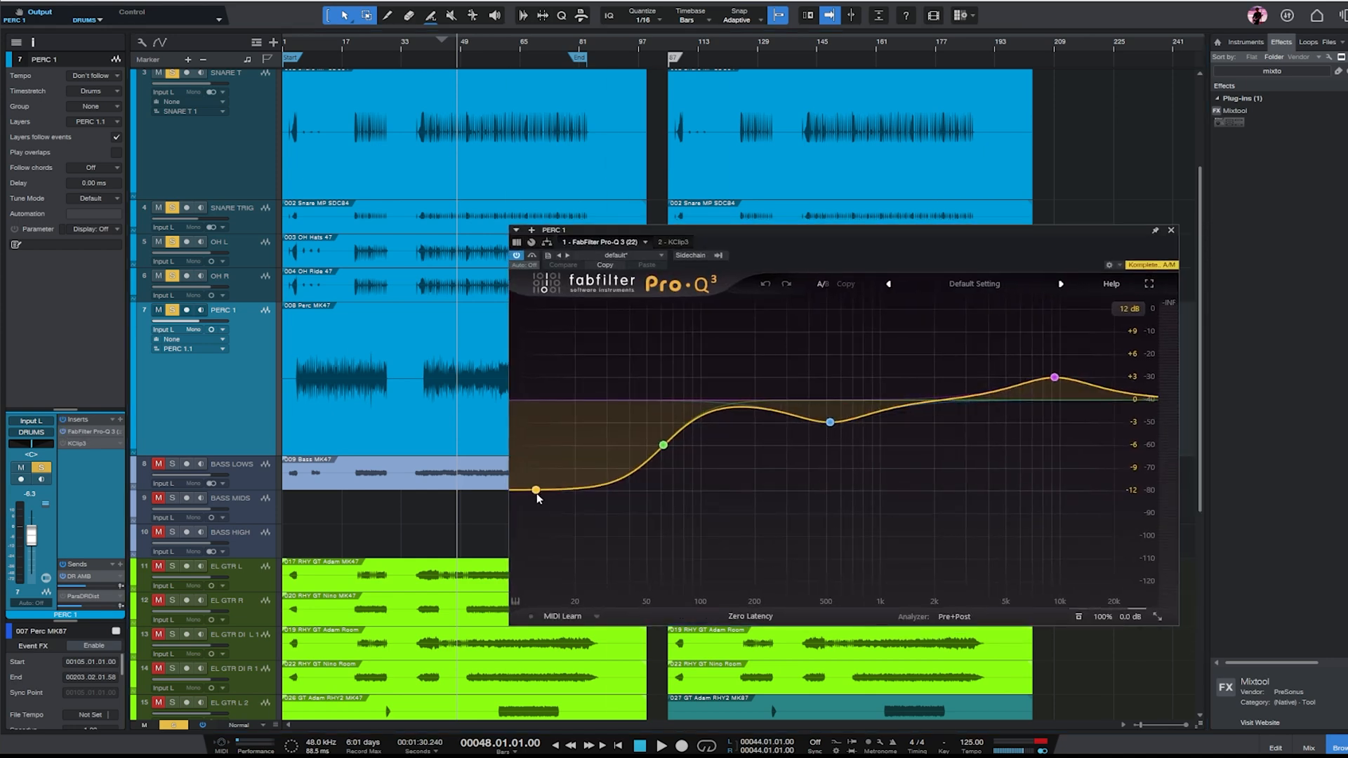
{"action": "left_click_drag", "start_coordinate": [537, 490], "coordinate": [970, 389]}
{"action": "left_click_drag", "start_coordinate": [30, 535], "coordinate": [30, 539]}
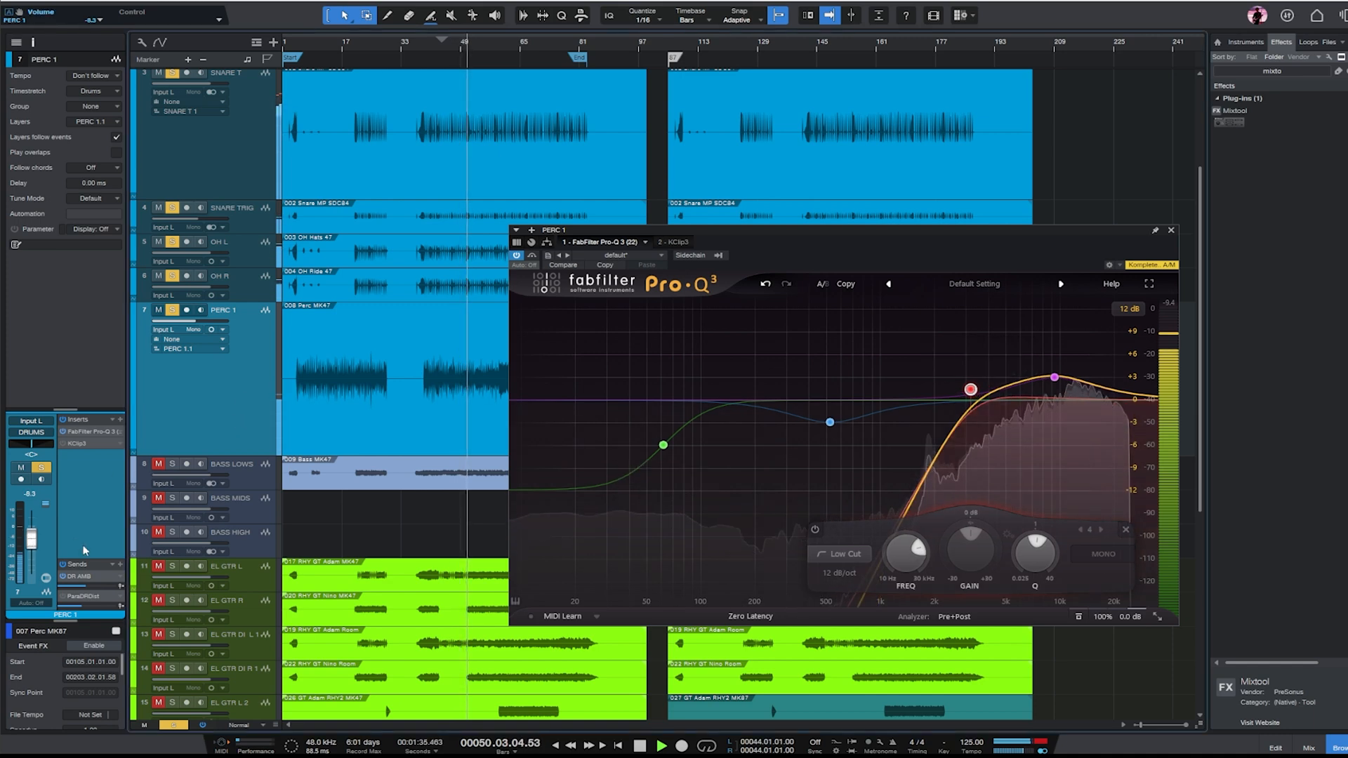
{"action": "left_click", "coordinate": [1171, 232]}
- Clear the drum solos, solo BASS LOWS, and raise the clip gain of both bass events during playback
{"action": "scroll", "coordinate": [1150, 174], "scroll_direction": "down", "scroll_amount": 3}
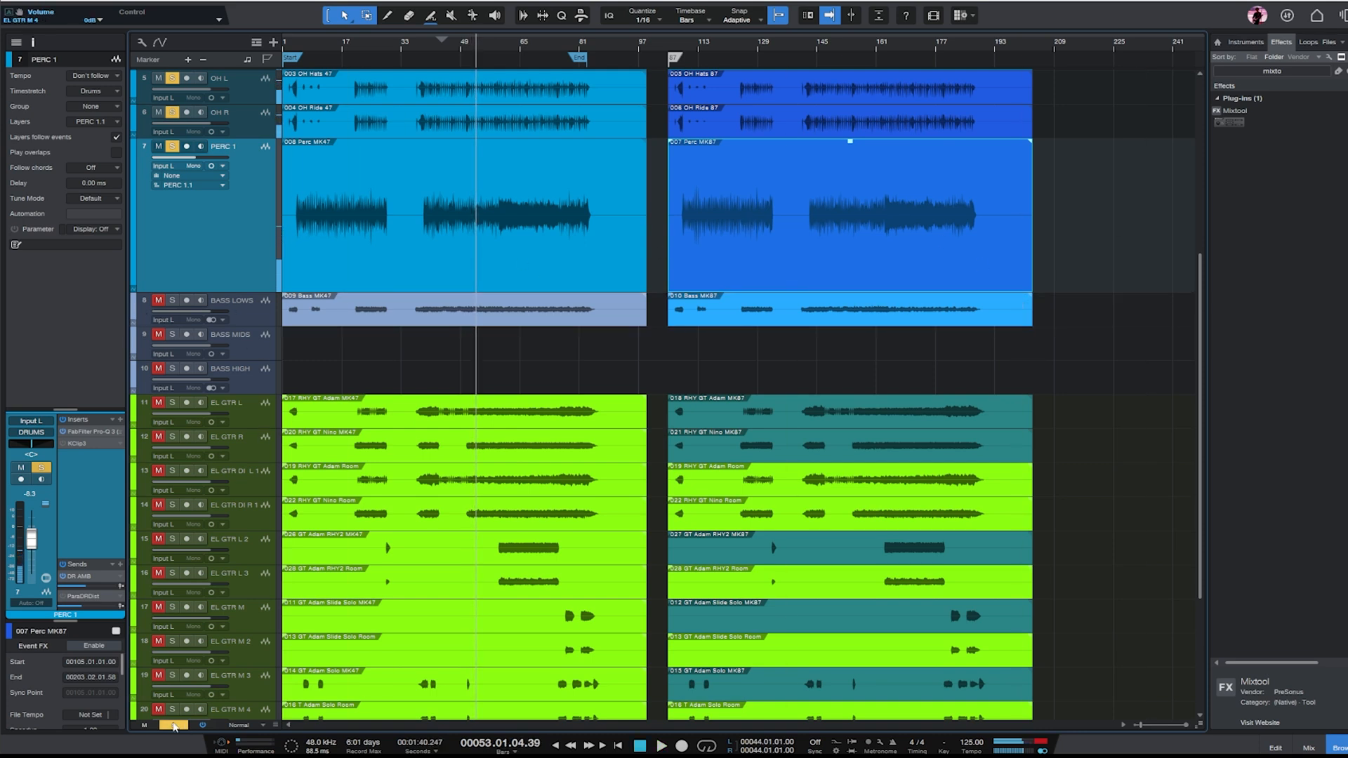
{"action": "left_click", "coordinate": [234, 303]}
{"action": "key", "text": "s"}
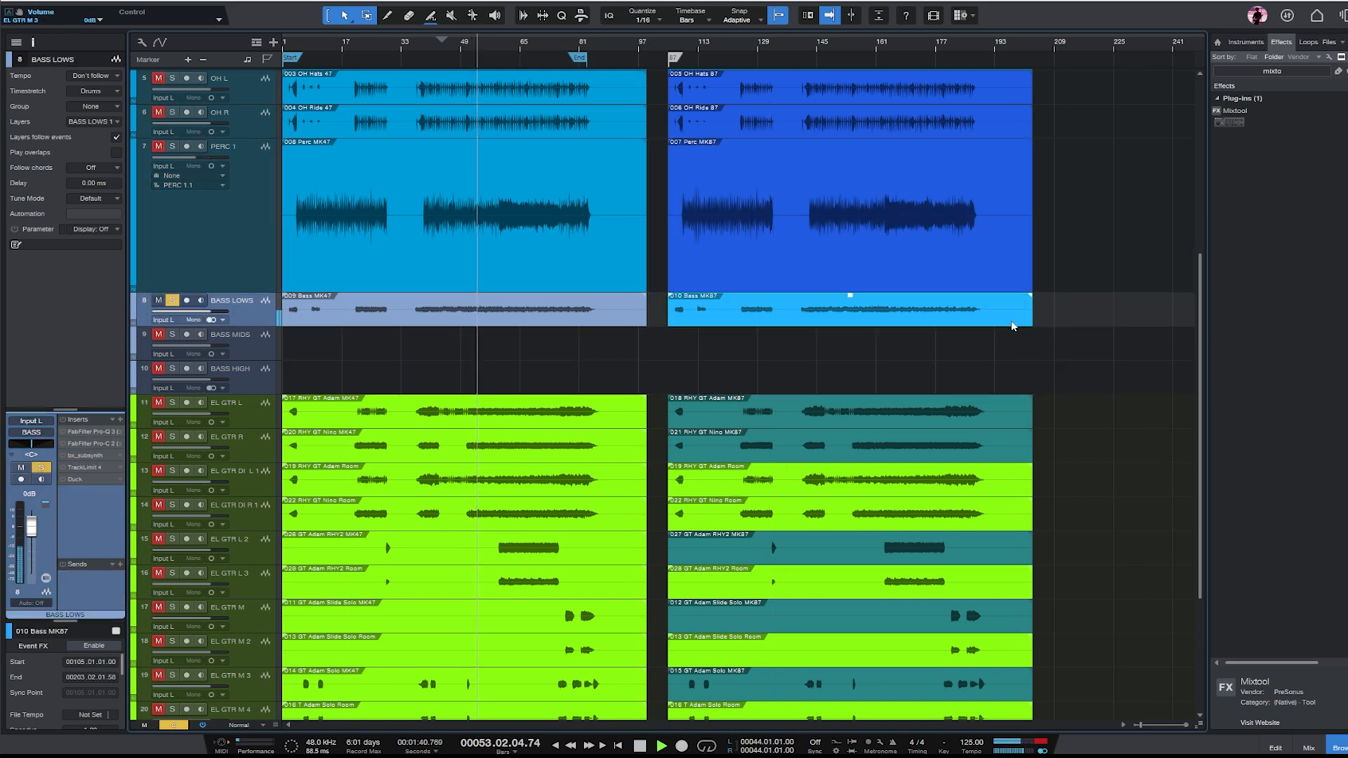
{"action": "left_click", "coordinate": [464, 303]}
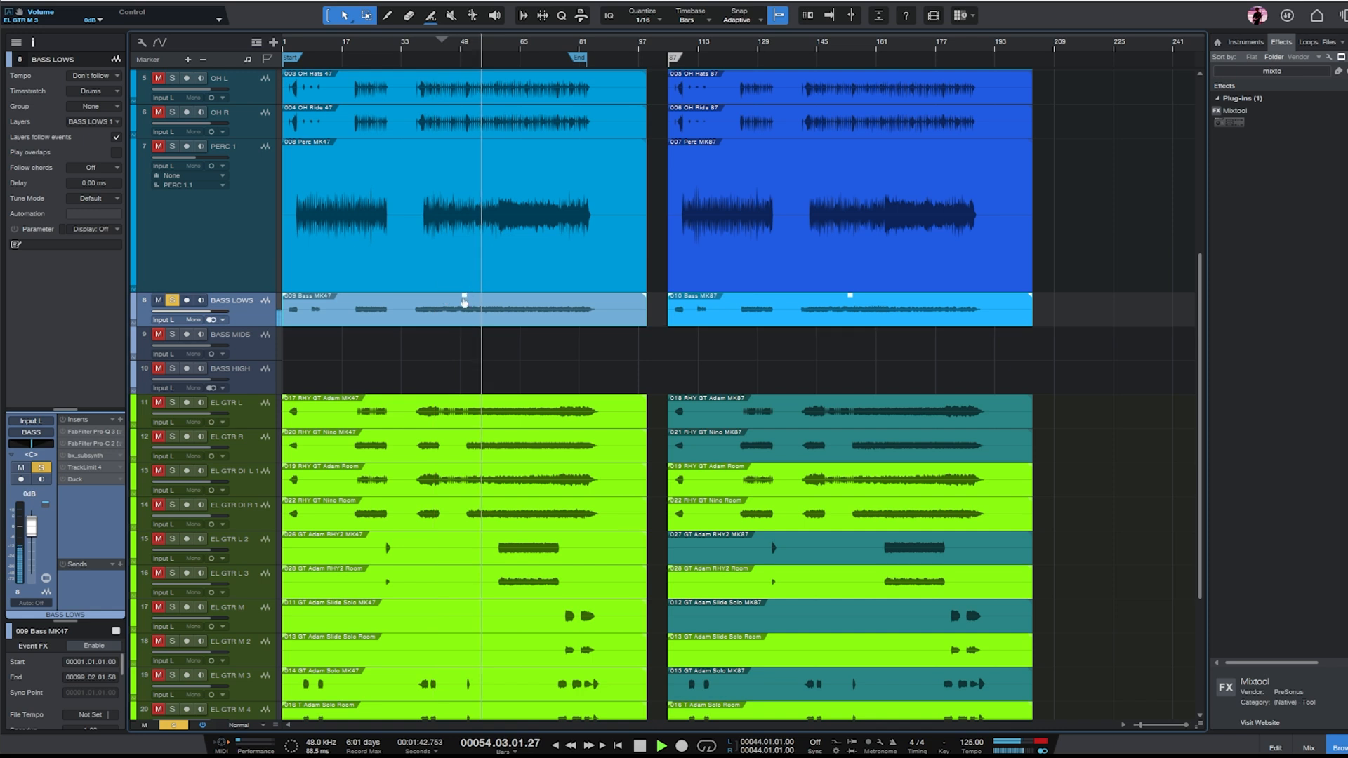
{"action": "left_click_drag", "start_coordinate": [466, 293], "coordinate": [471, 260]}
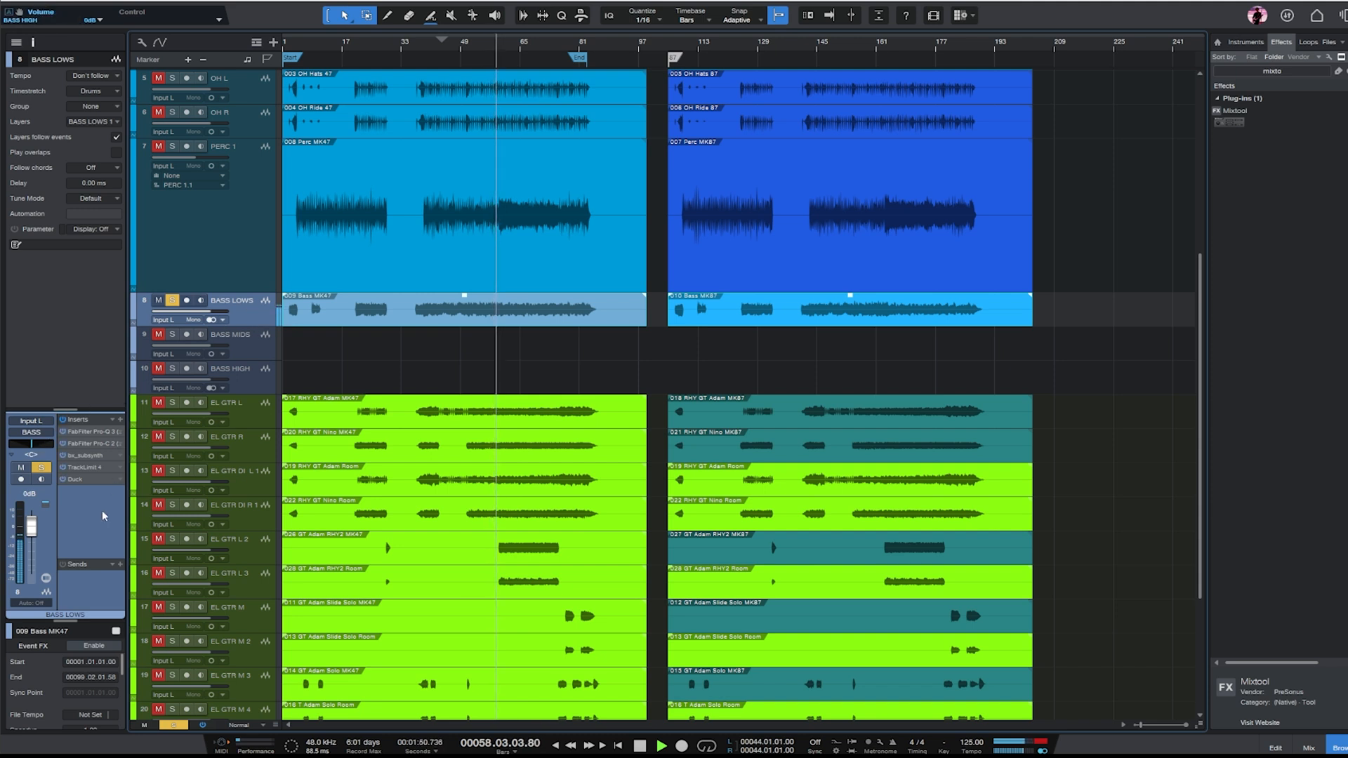
- Open Duck on BASS LOWS, enable its crossover at 119 Hz, turn High ducking fully down, and shorten the ducking curve's recovery
{"action": "double_click", "coordinate": [75, 480]}
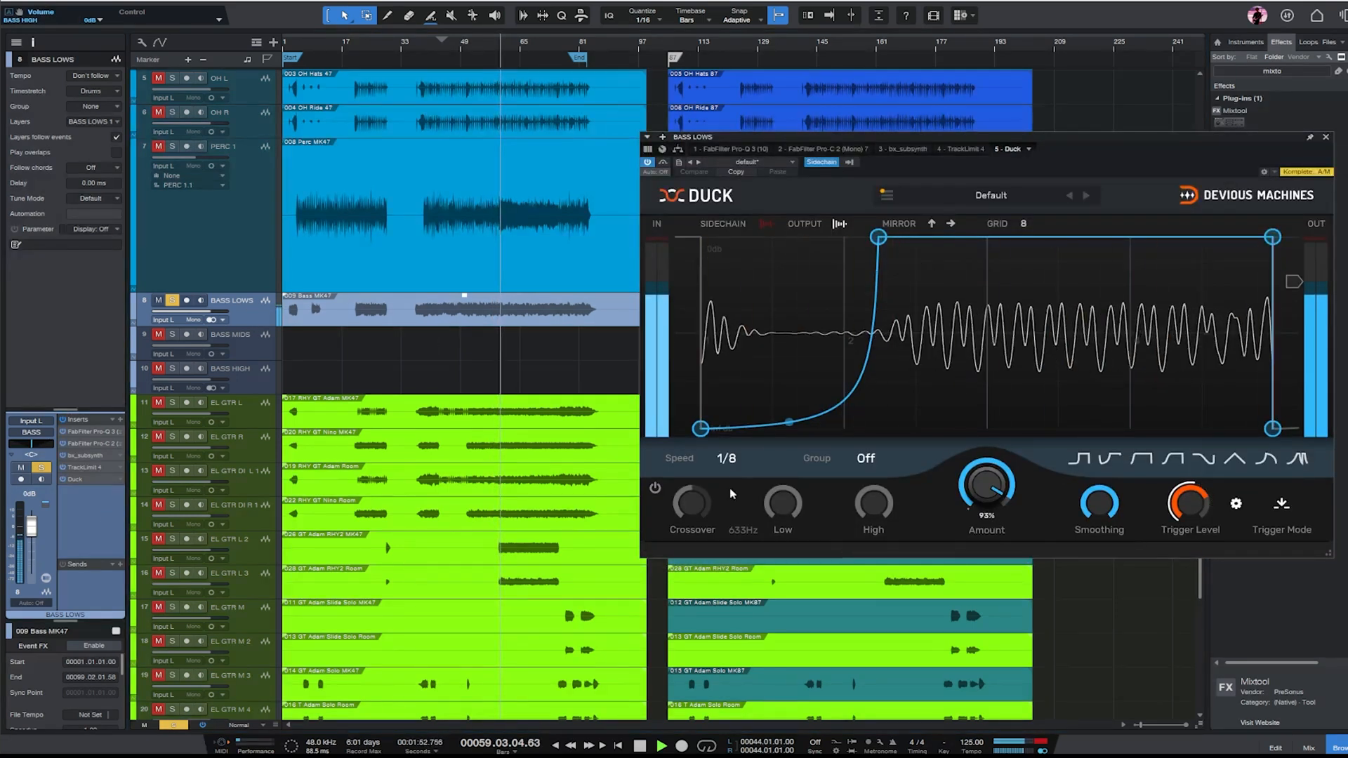
{"action": "left_click", "coordinate": [654, 490]}
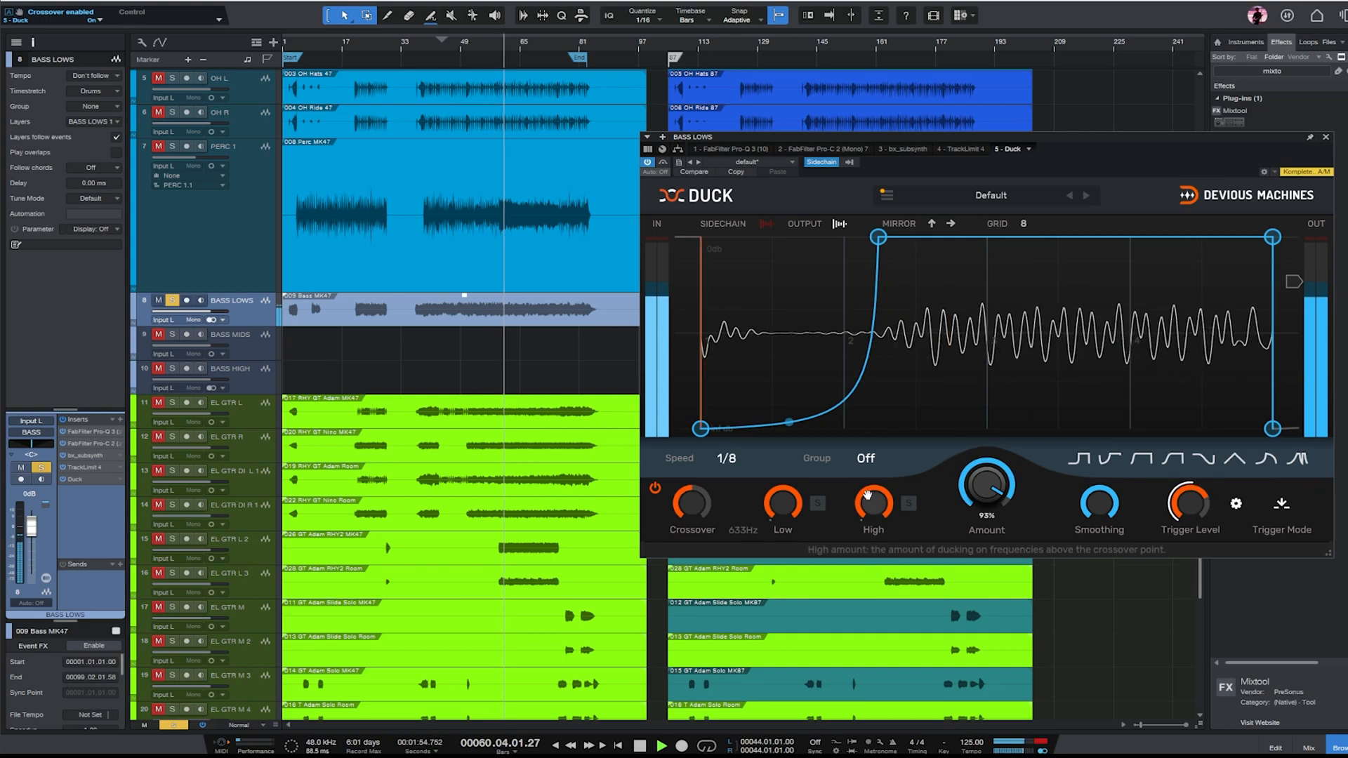
{"action": "left_click_drag", "start_coordinate": [687, 505], "coordinate": [687, 550]}
{"action": "left_click_drag", "start_coordinate": [878, 237], "coordinate": [822, 237]}
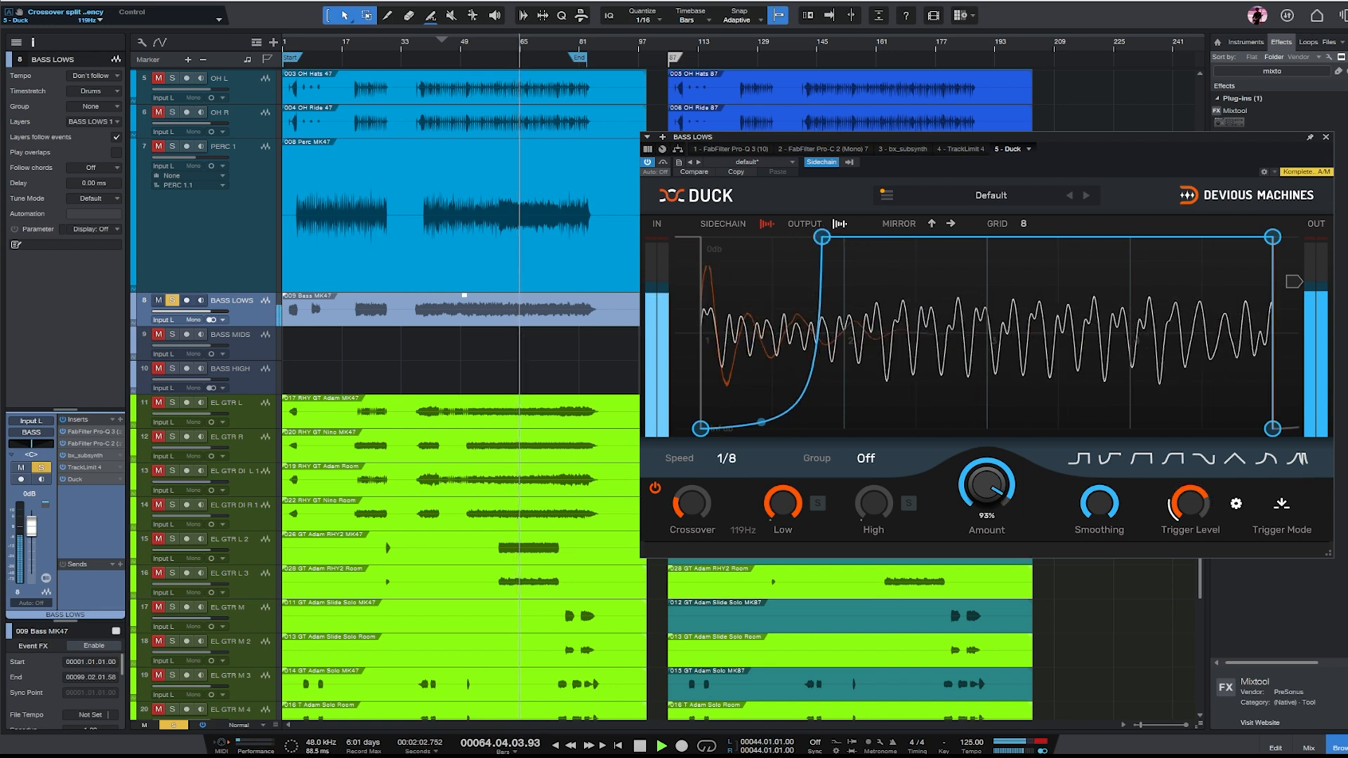
- Copy both bass events from BASS LOWS onto BASS MIDS and check that track's Pro-Q 3 and Darkglass Ultra during playback
{"action": "left_click", "coordinate": [1326, 137]}
{"action": "key", "text": "space"}
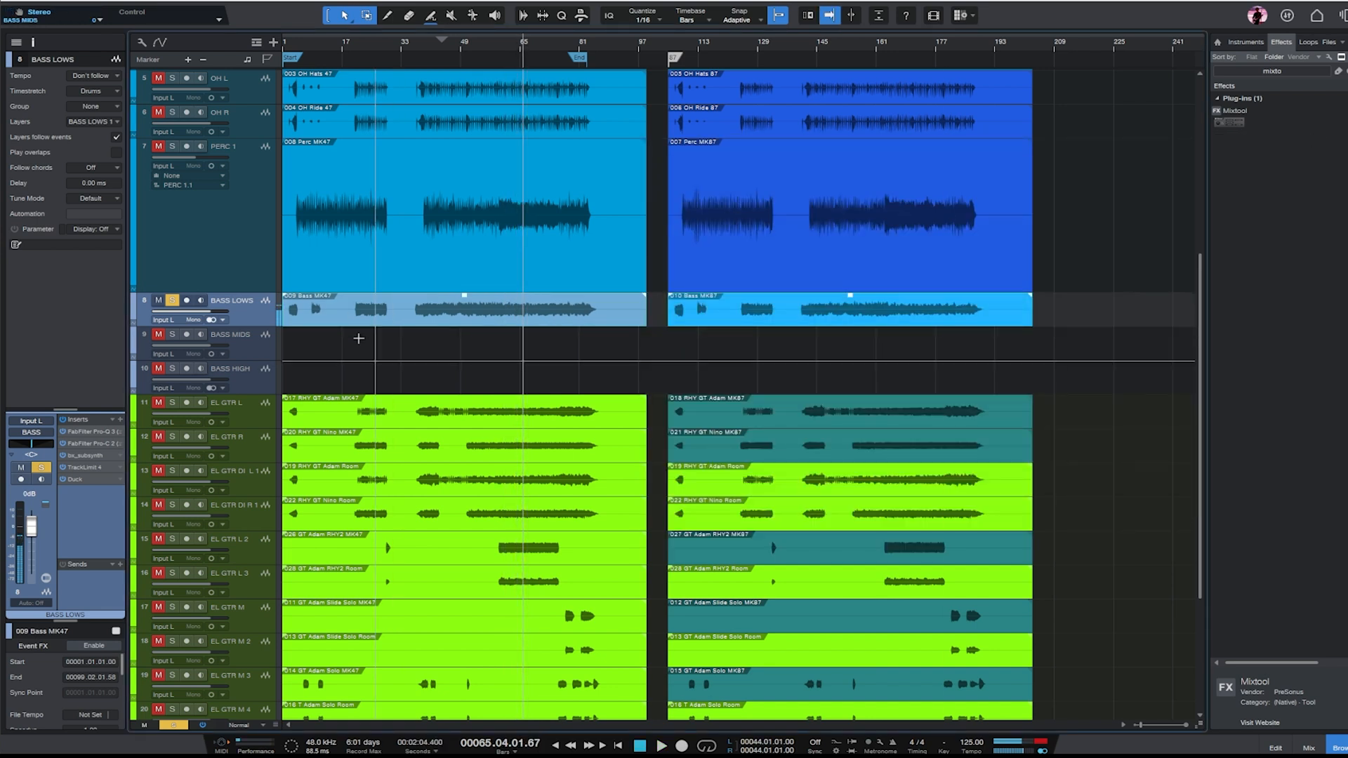
{"action": "left_click_drag", "start_coordinate": [470, 322], "coordinate": [472, 356]}
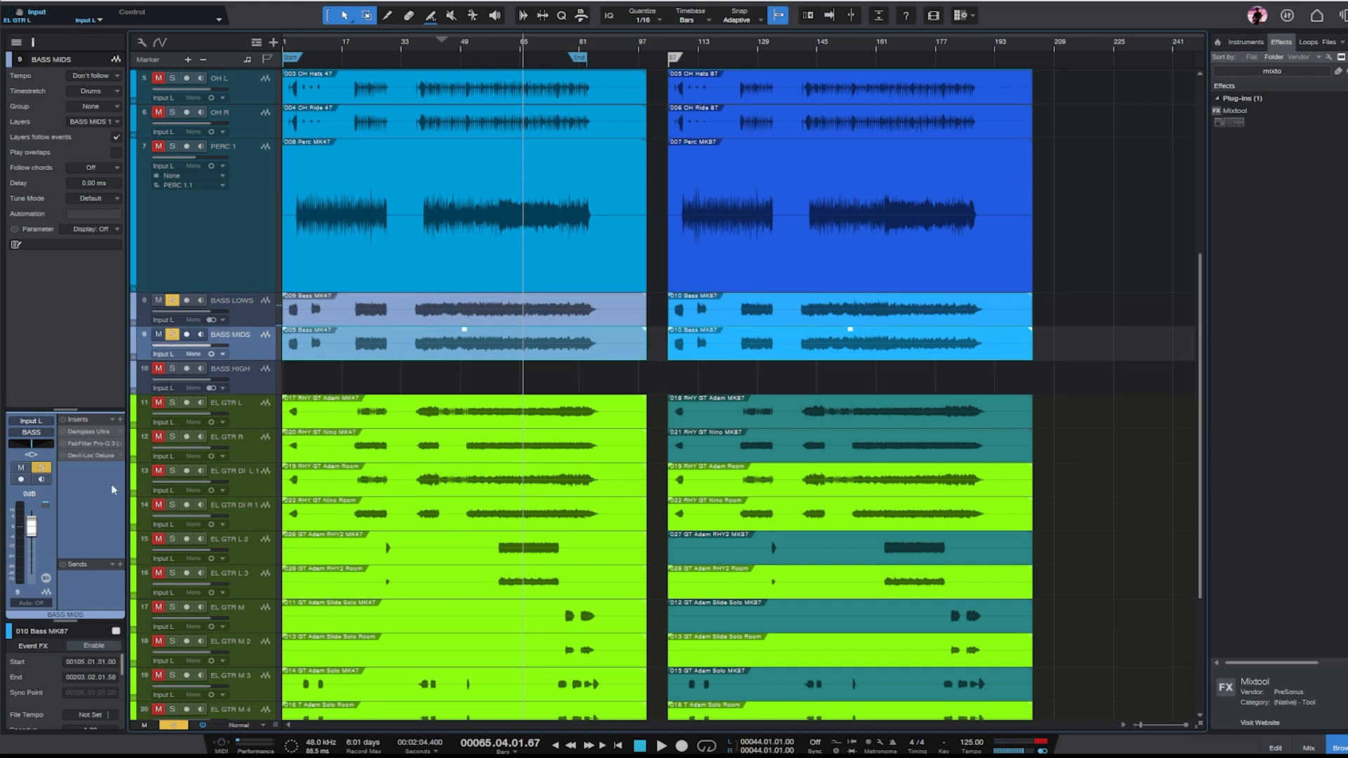
{"action": "left_click", "coordinate": [81, 444]}
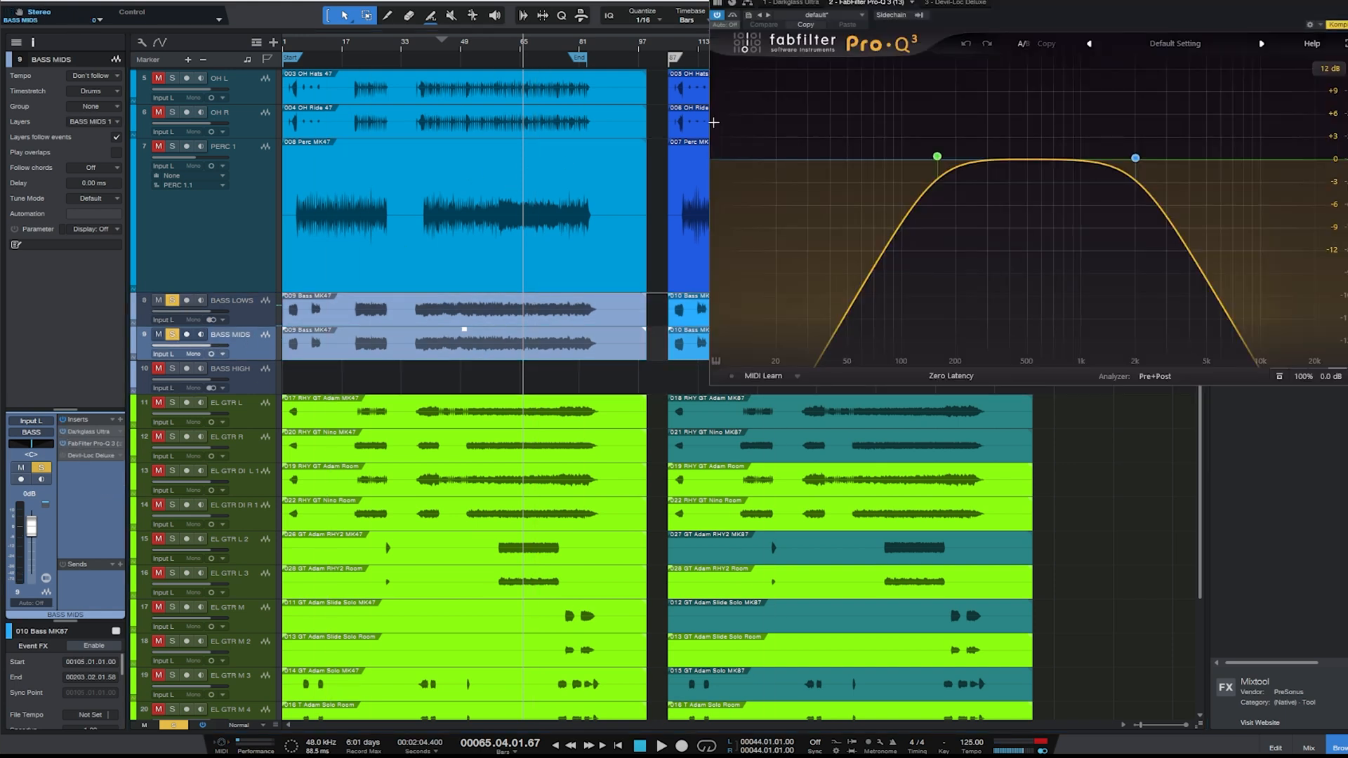
{"action": "left_click", "coordinate": [801, 6]}
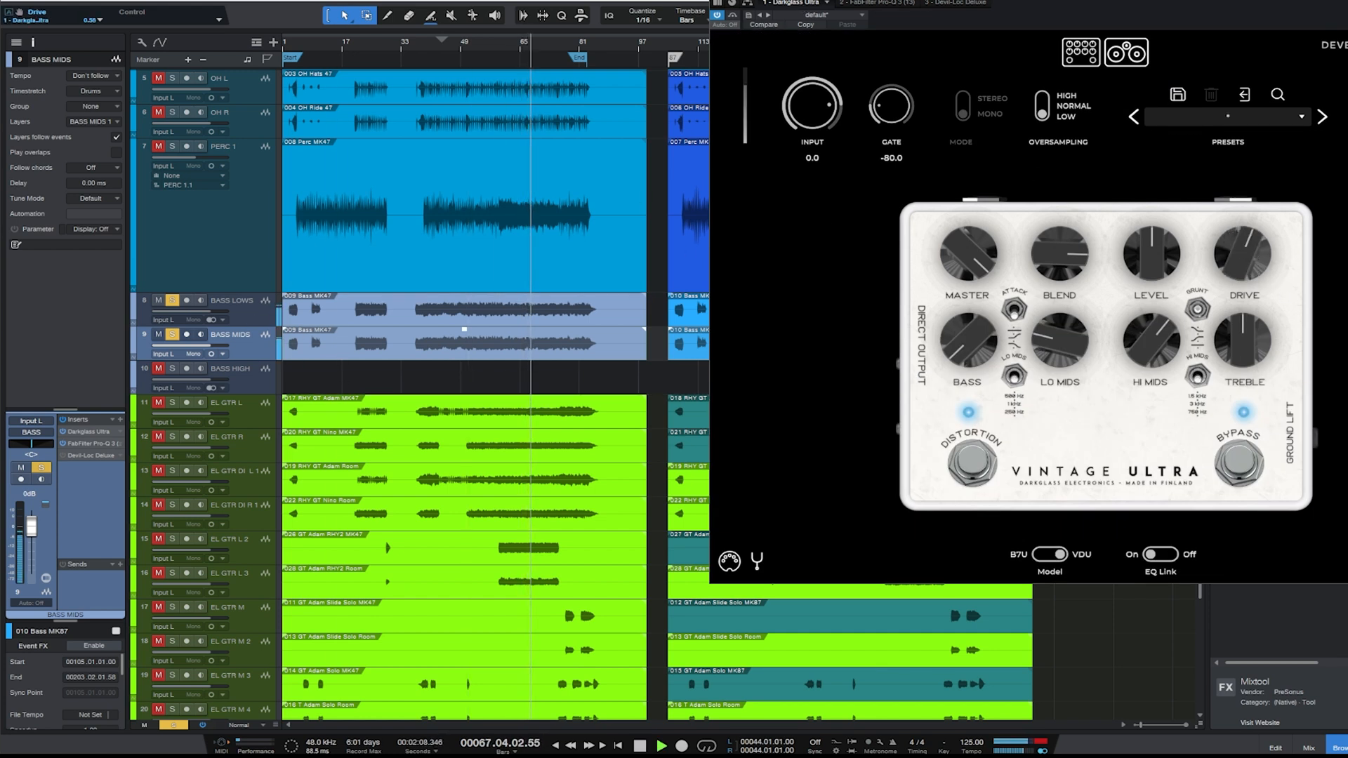
{"action": "key", "text": "Escape"}
{"action": "key", "text": "space"}
- Set the playback position to bar 56 and copy both bass events onto BASS HIGH
{"action": "left_click", "coordinate": [487, 378]}
{"action": "left_click_drag", "start_coordinate": [1128, 353], "coordinate": [547, 352]}
{"action": "left_click_drag", "start_coordinate": [403, 352], "coordinate": [397, 372]}
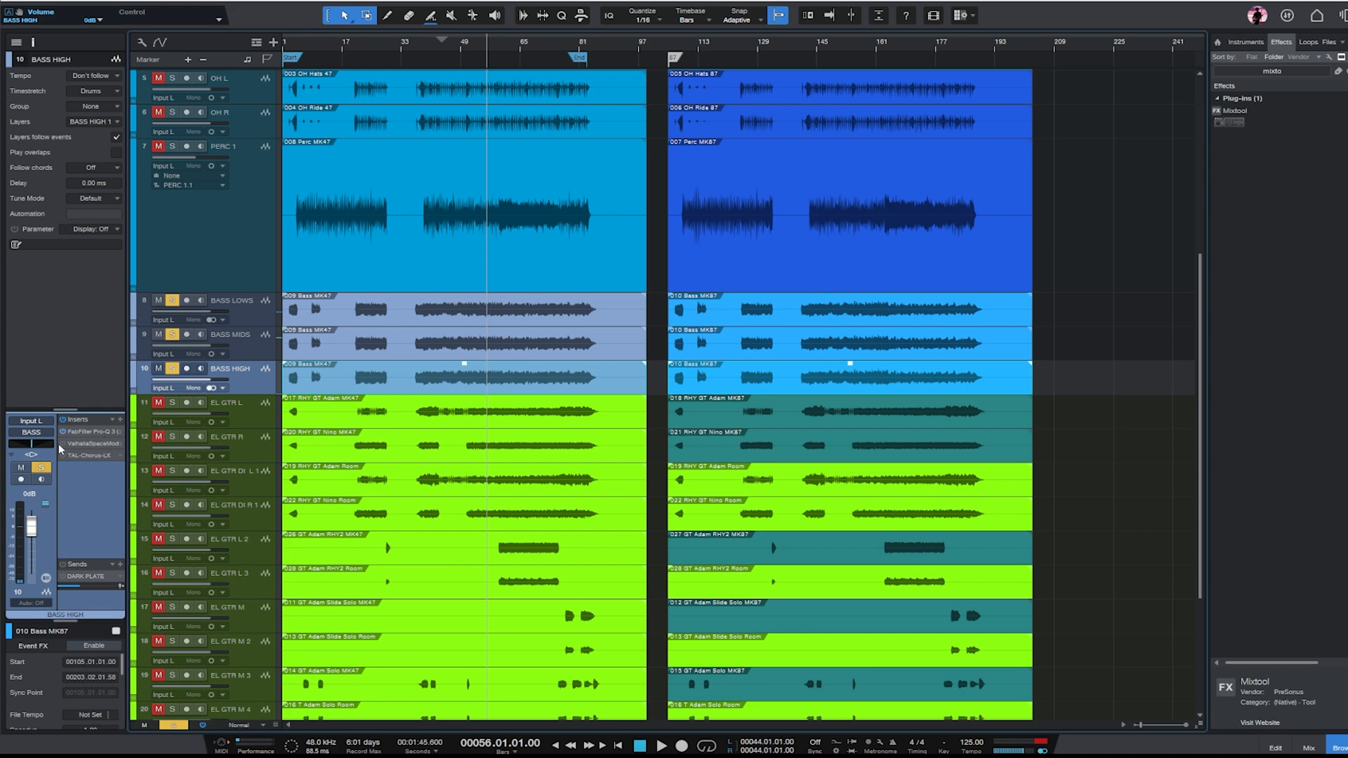
- In Pro-Q 3 on BASS HIGH, raise the low cut to about 300 Hz and add a bell cut of about 5 dB near 500 Hz
{"action": "double_click", "coordinate": [93, 432]}
{"action": "key", "text": "space"}
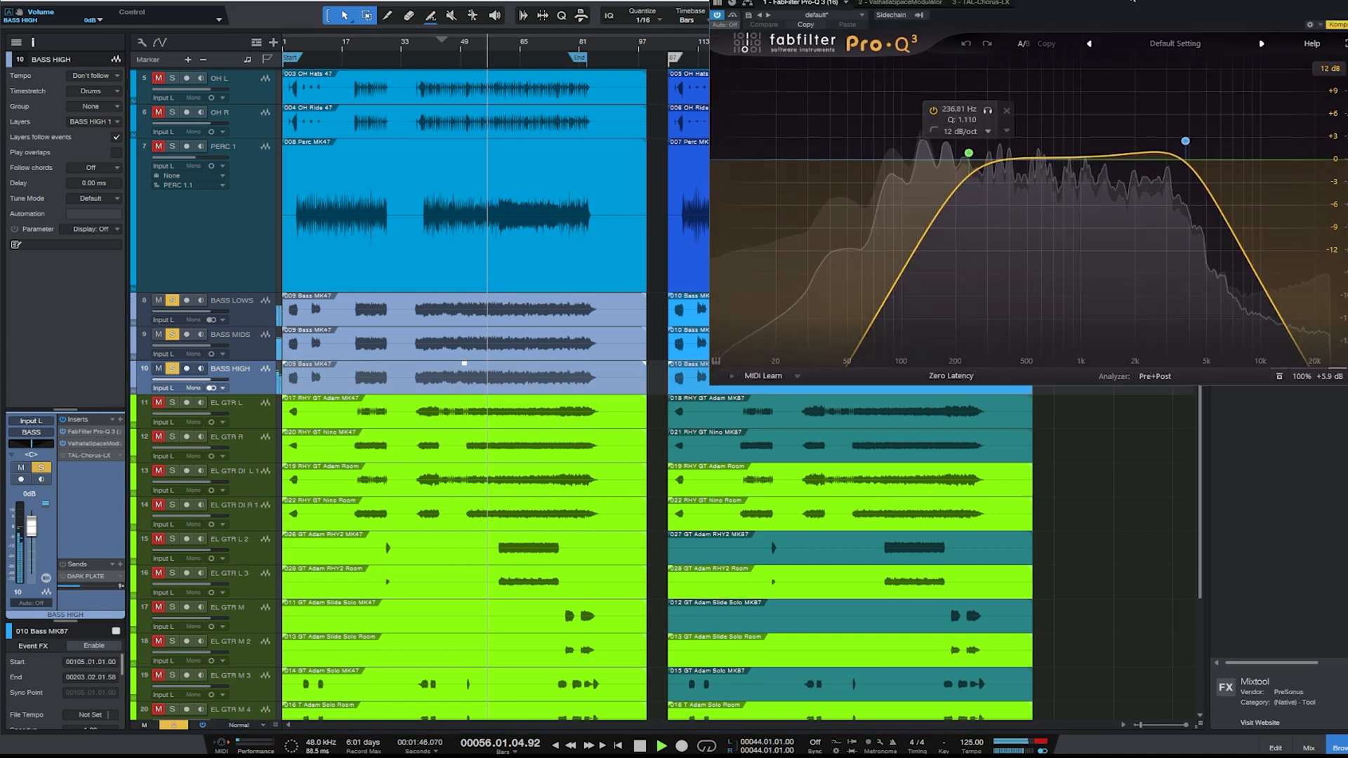
{"action": "left_click_drag", "start_coordinate": [1076, 231], "coordinate": [1045, 238]}
{"action": "left_click_drag", "start_coordinate": [858, 243], "coordinate": [916, 286]}
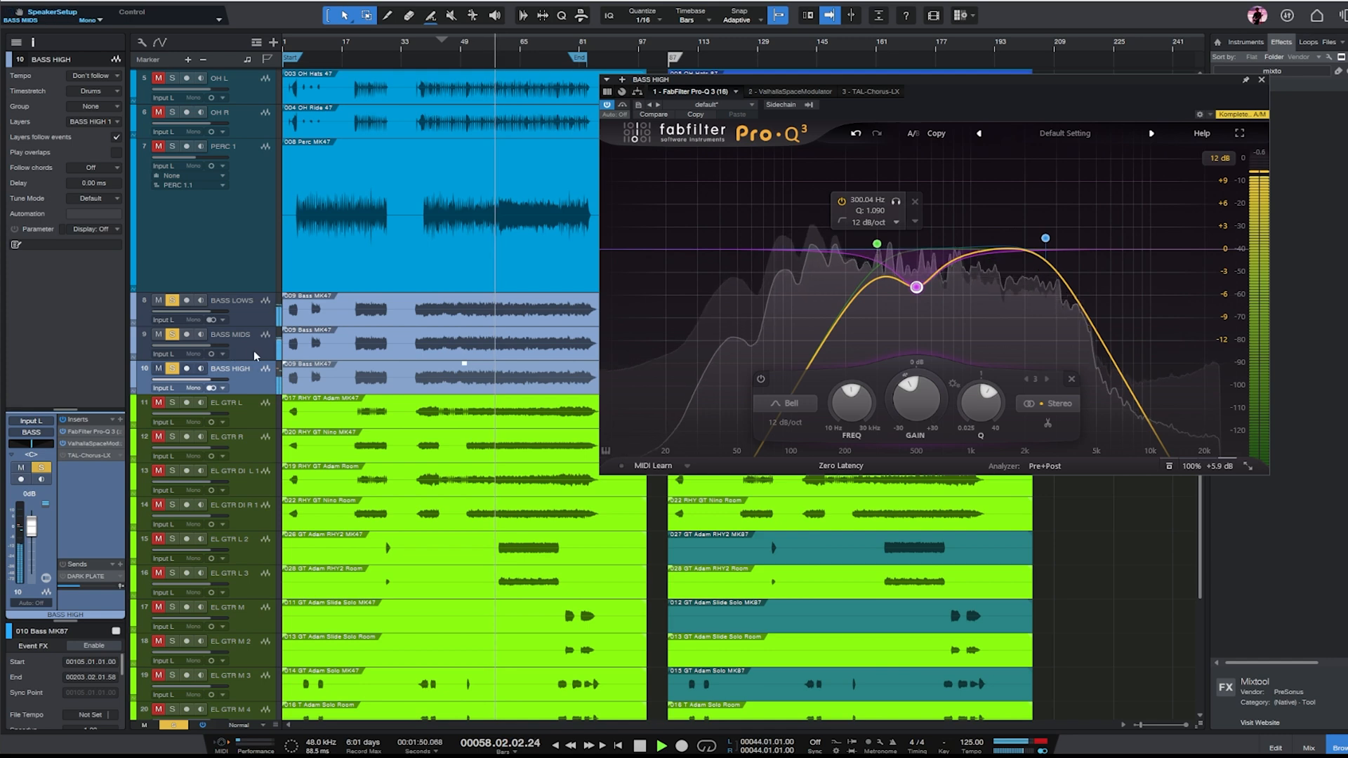
- Lower the BASS LOWS fader to -2.1 dB, close its Duck window, and show the mixer's bus channels
{"action": "left_click", "coordinate": [254, 316]}
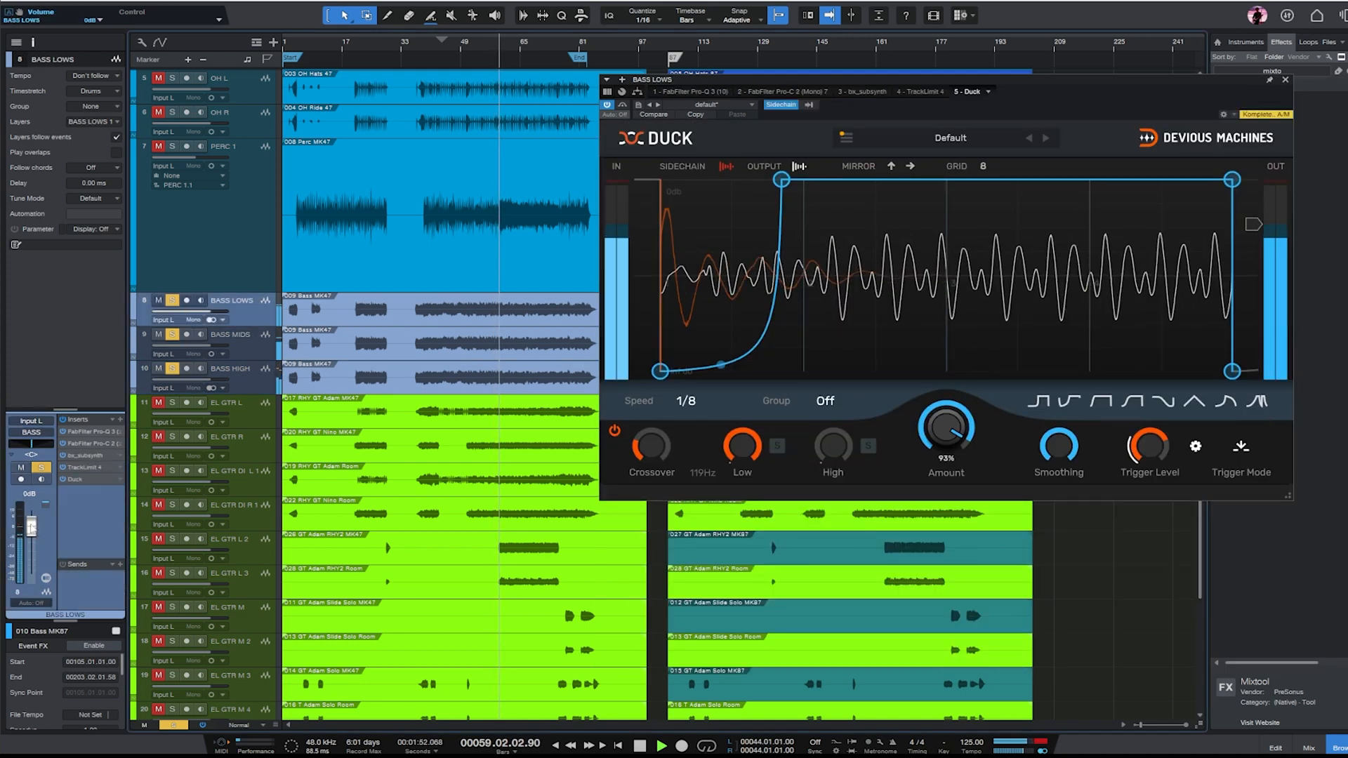
{"action": "left_click", "coordinate": [1286, 80]}
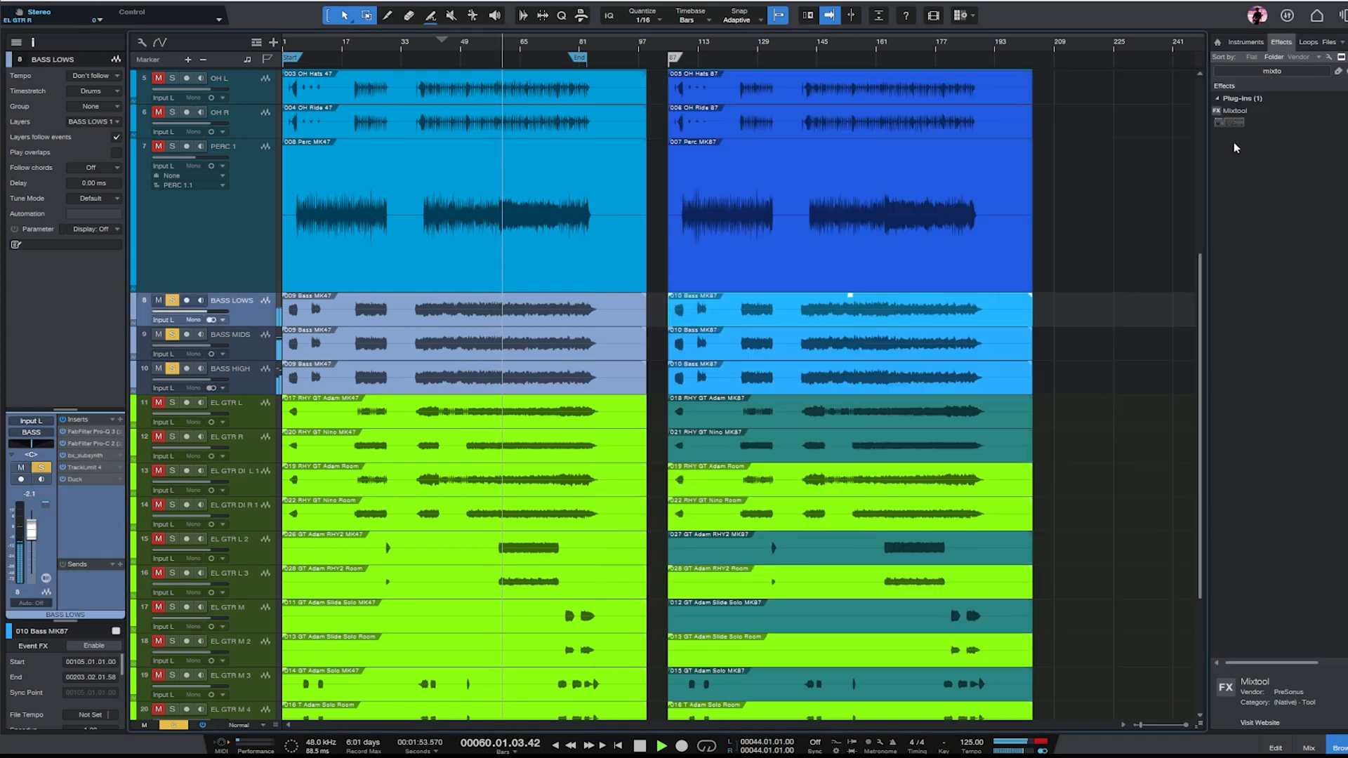
{"action": "left_click", "coordinate": [1310, 748]}
{"action": "left_click_drag", "start_coordinate": [628, 727], "coordinate": [1030, 500]}
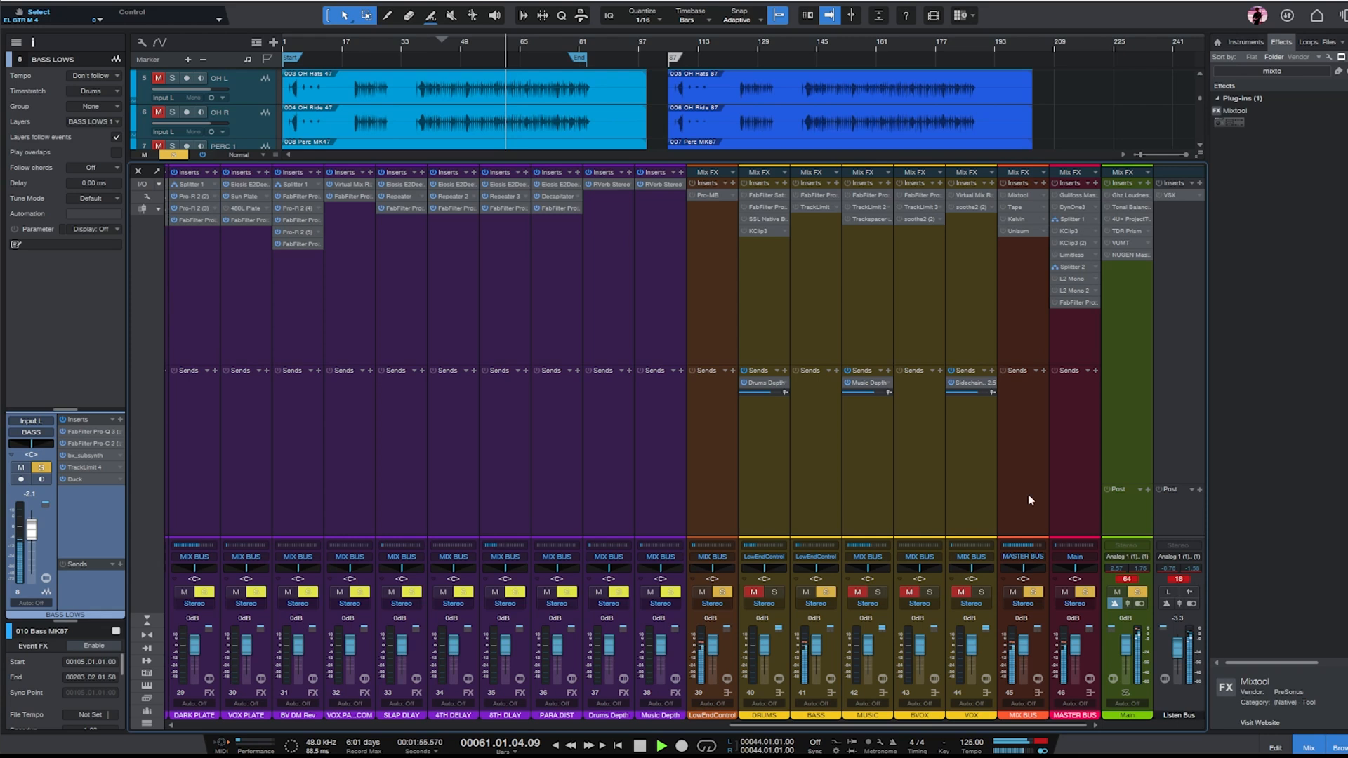
- In Pro-Q 3 on the BASS bus, add an 8.7 dB bell cut at 320 Hz with Q 1.41 and a narrower cut near 140 Hz
{"action": "left_click", "coordinate": [840, 493]}
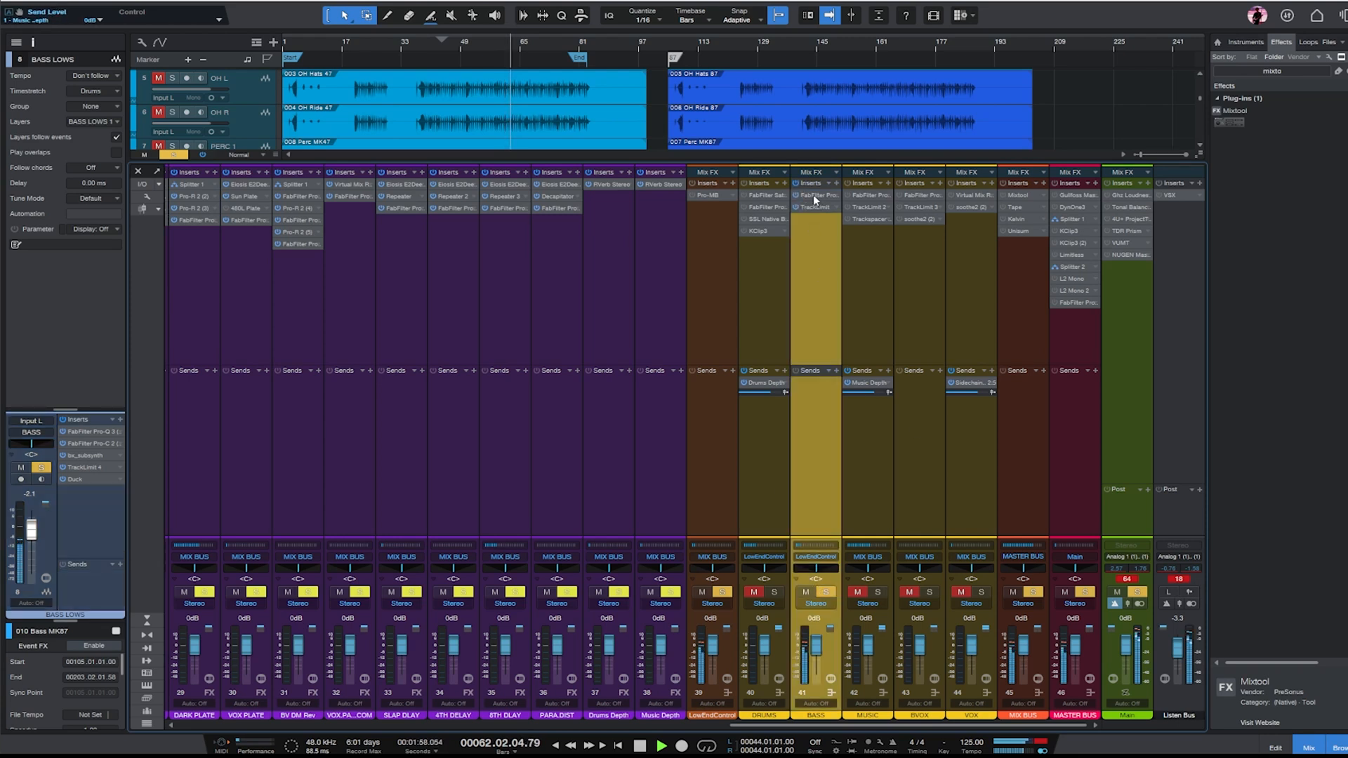
{"action": "left_click", "coordinate": [813, 196]}
{"action": "left_click_drag", "start_coordinate": [938, 275], "coordinate": [926, 341]}
{"action": "scroll", "coordinate": [926, 341], "scroll_direction": "up", "scroll_amount": 3}
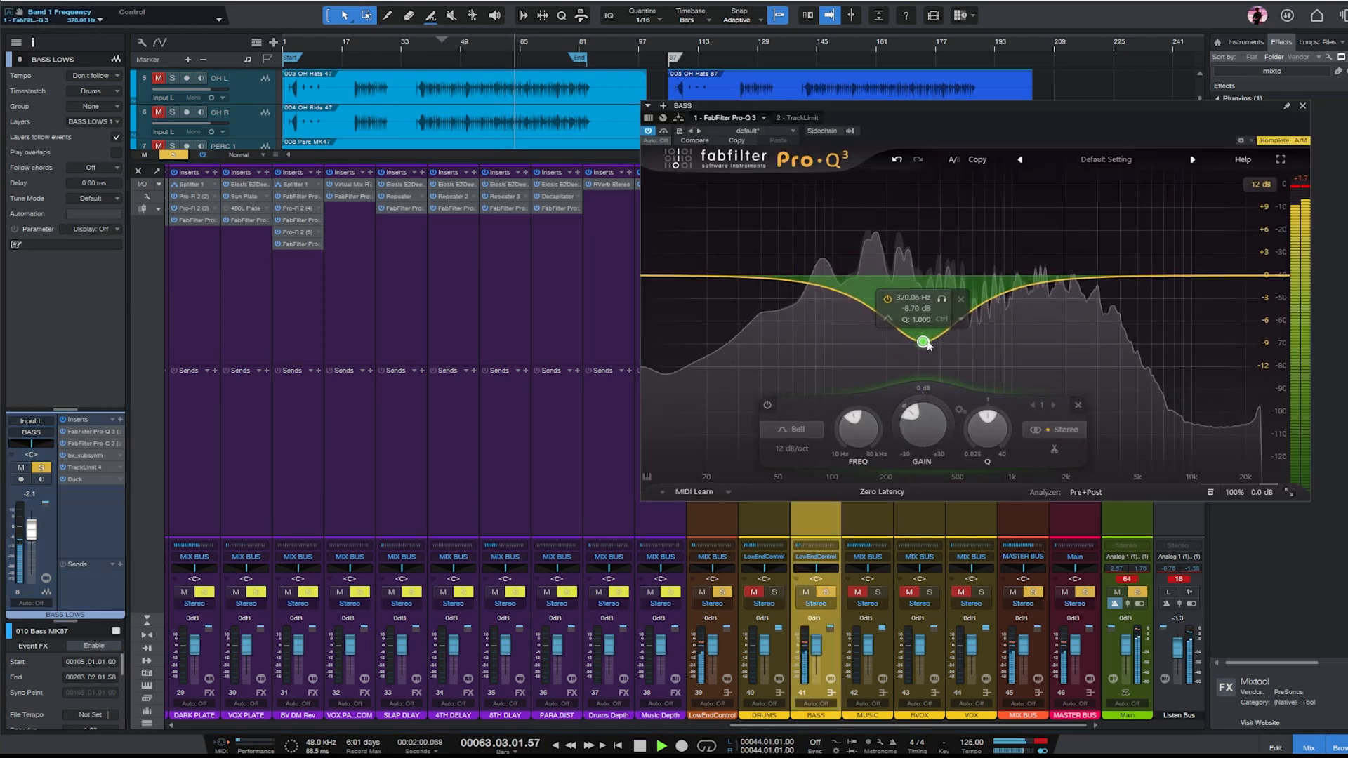
{"action": "left_click_drag", "start_coordinate": [857, 284], "coordinate": [858, 326]}
{"action": "scroll", "coordinate": [856, 292], "scroll_direction": "up", "scroll_amount": 5}
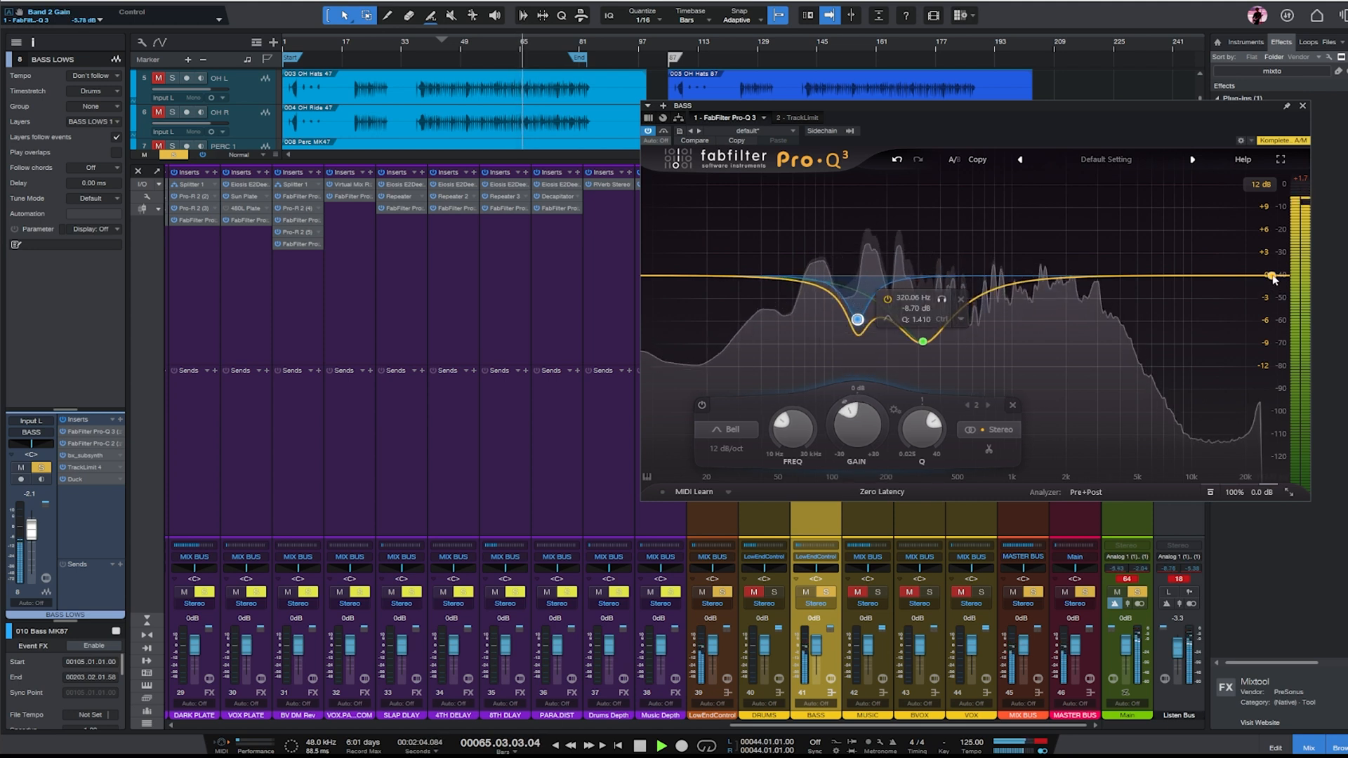
- Add a high cut near 2.7 kHz and a 5.92 dB bell cut at 651 Hz with Q 2.075 to the BASS bus EQ
{"action": "left_click_drag", "start_coordinate": [1272, 276], "coordinate": [1087, 267]}
{"action": "mouse_move", "coordinate": [985, 300]}
{"action": "left_mouse_down"}
{"action": "mouse_move", "coordinate": [950, 204]}
{"action": "mouse_move", "coordinate": [950, 340]}
{"action": "mouse_move", "coordinate": [978, 323]}
{"action": "left_mouse_up"}
{"action": "scroll", "coordinate": [978, 323], "scroll_direction": "up", "scroll_amount": 5}
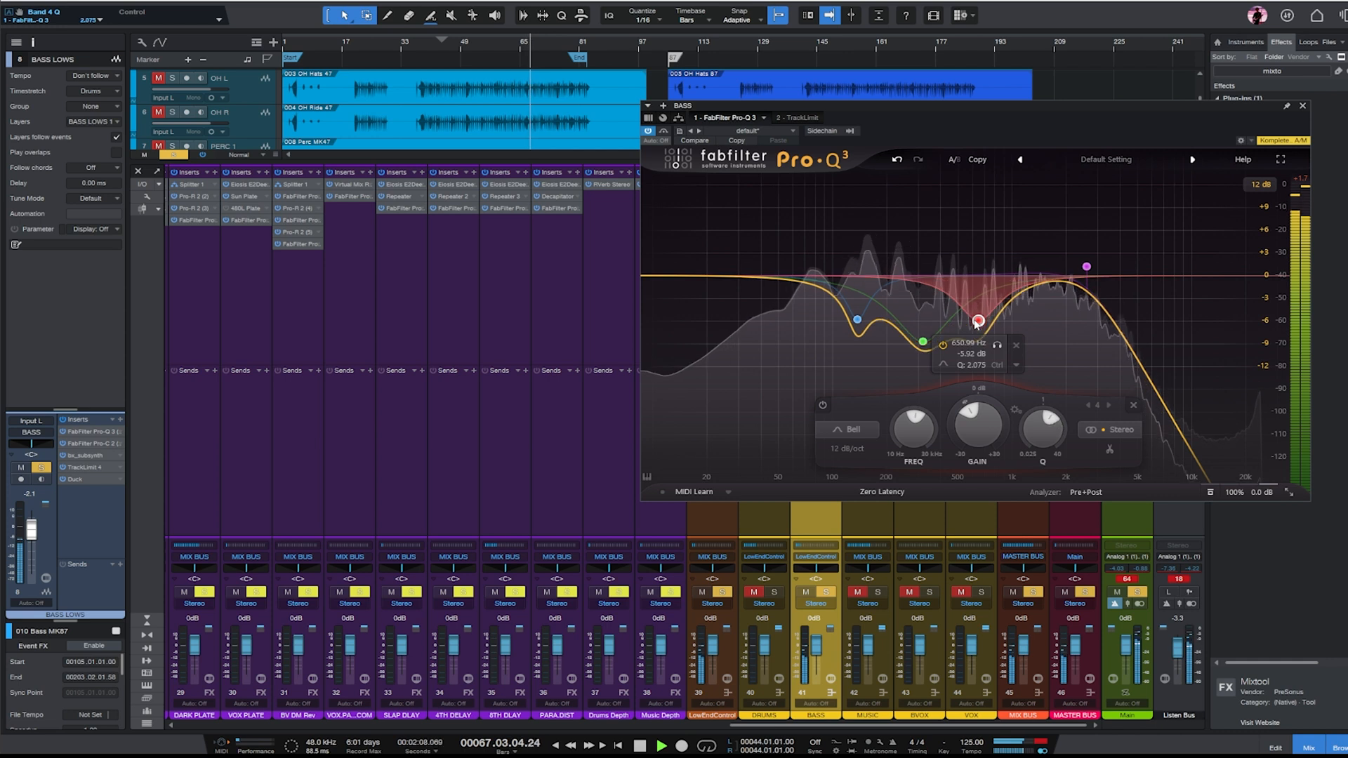
{"action": "left_click", "coordinate": [1303, 107]}
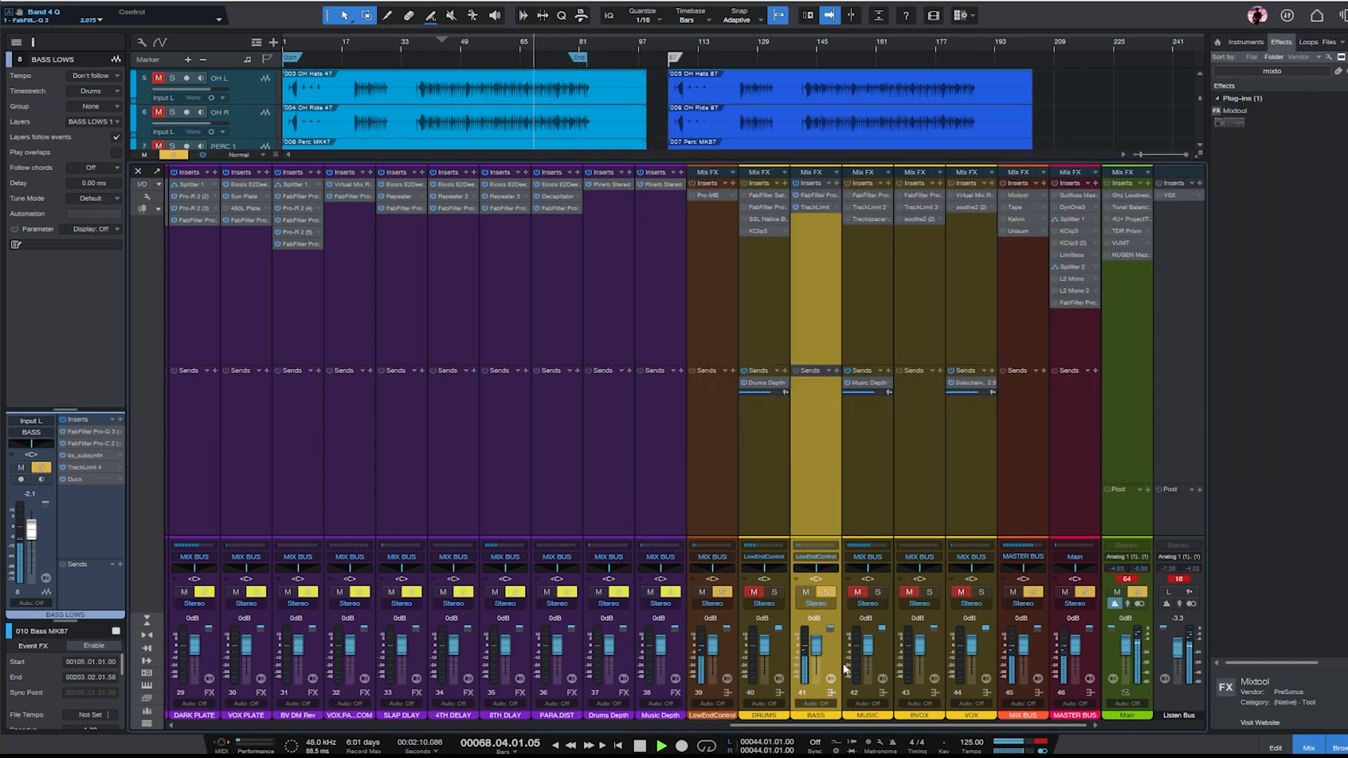
- Solo the DRUMS bus, play from about bar 49, and raise its KClip3 input gain to 3.4 dB
{"action": "left_click", "coordinate": [777, 592]}
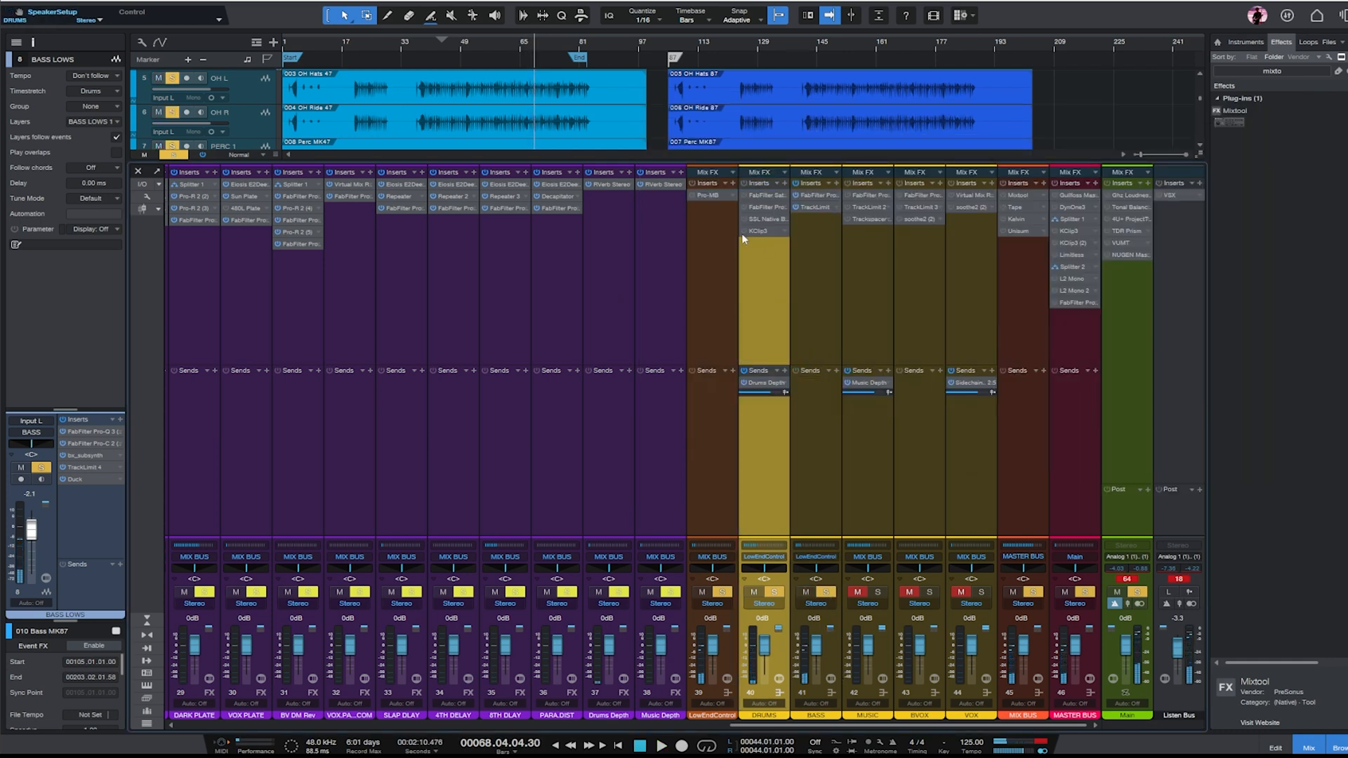
{"action": "left_click", "coordinate": [462, 47]}
{"action": "key", "text": "space"}
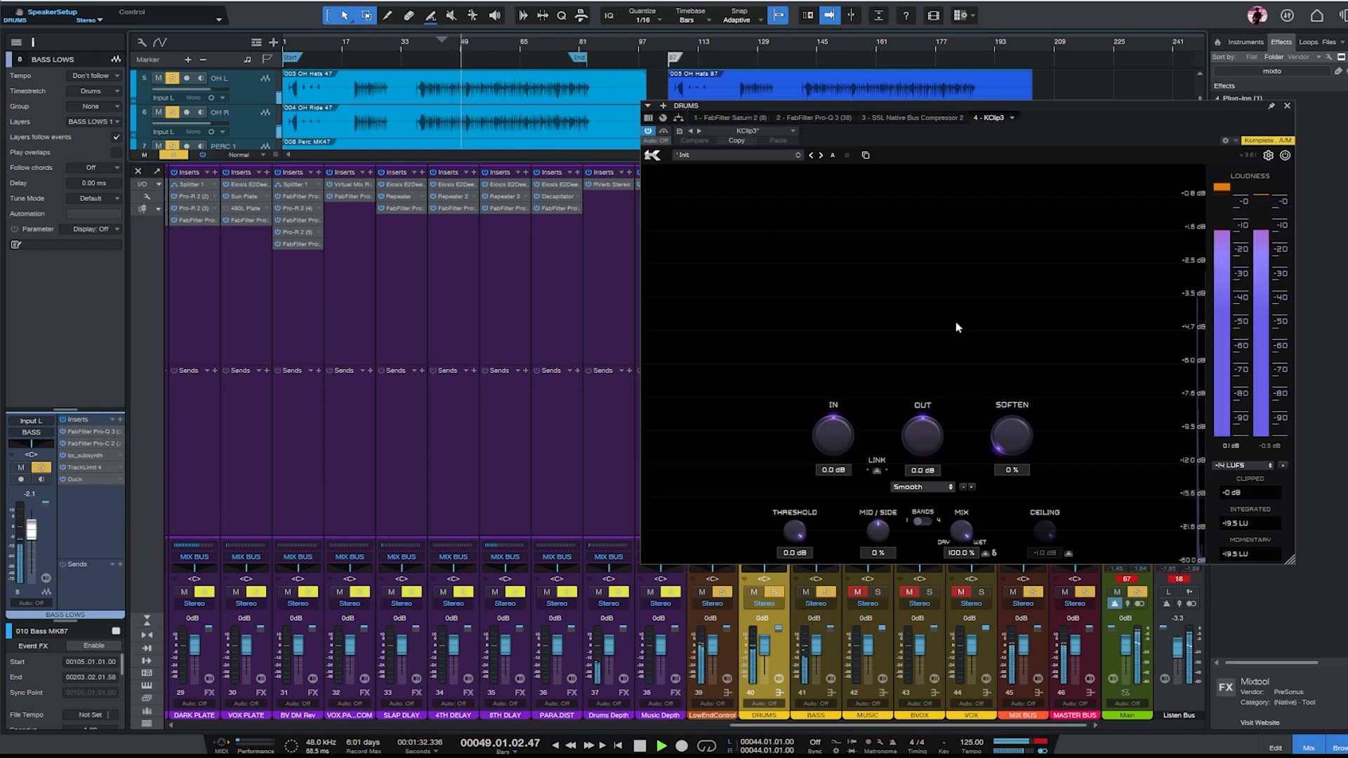
{"action": "left_click_drag", "start_coordinate": [824, 444], "coordinate": [836, 433]}
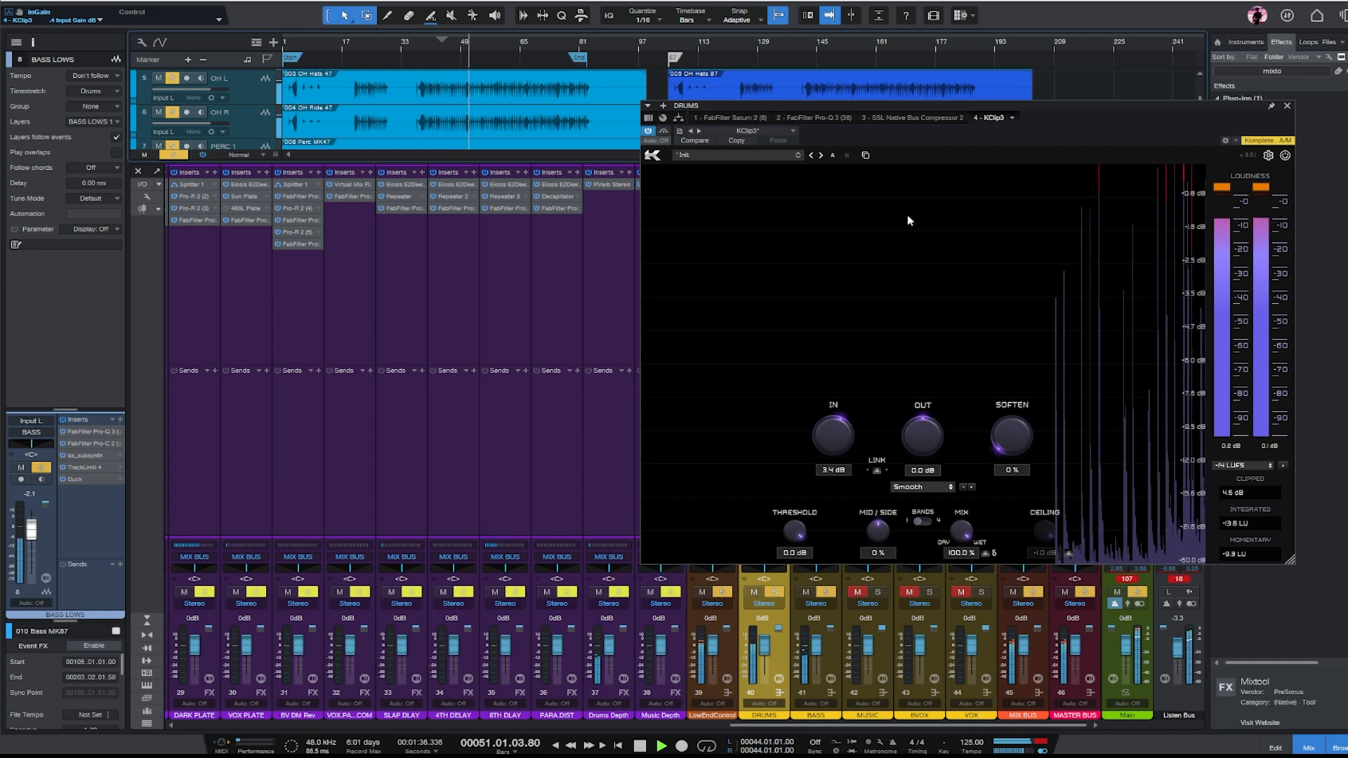
- In SSL Native Bus Compressor 2 on DRUMS, lengthen the attack, set the threshold to about 14 dB, and close the plug-in
{"action": "left_click", "coordinate": [888, 115]}
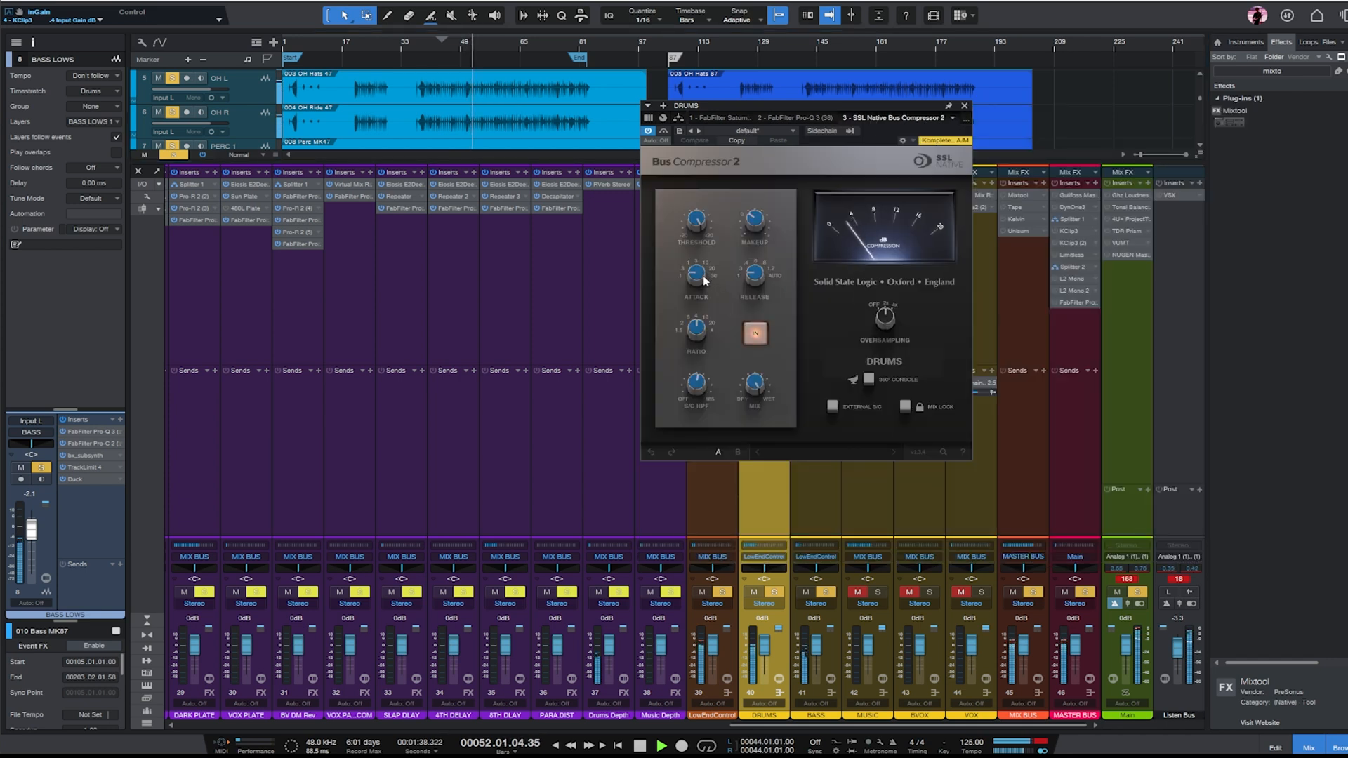
{"action": "scroll", "coordinate": [698, 272], "scroll_direction": "up", "scroll_amount": 4}
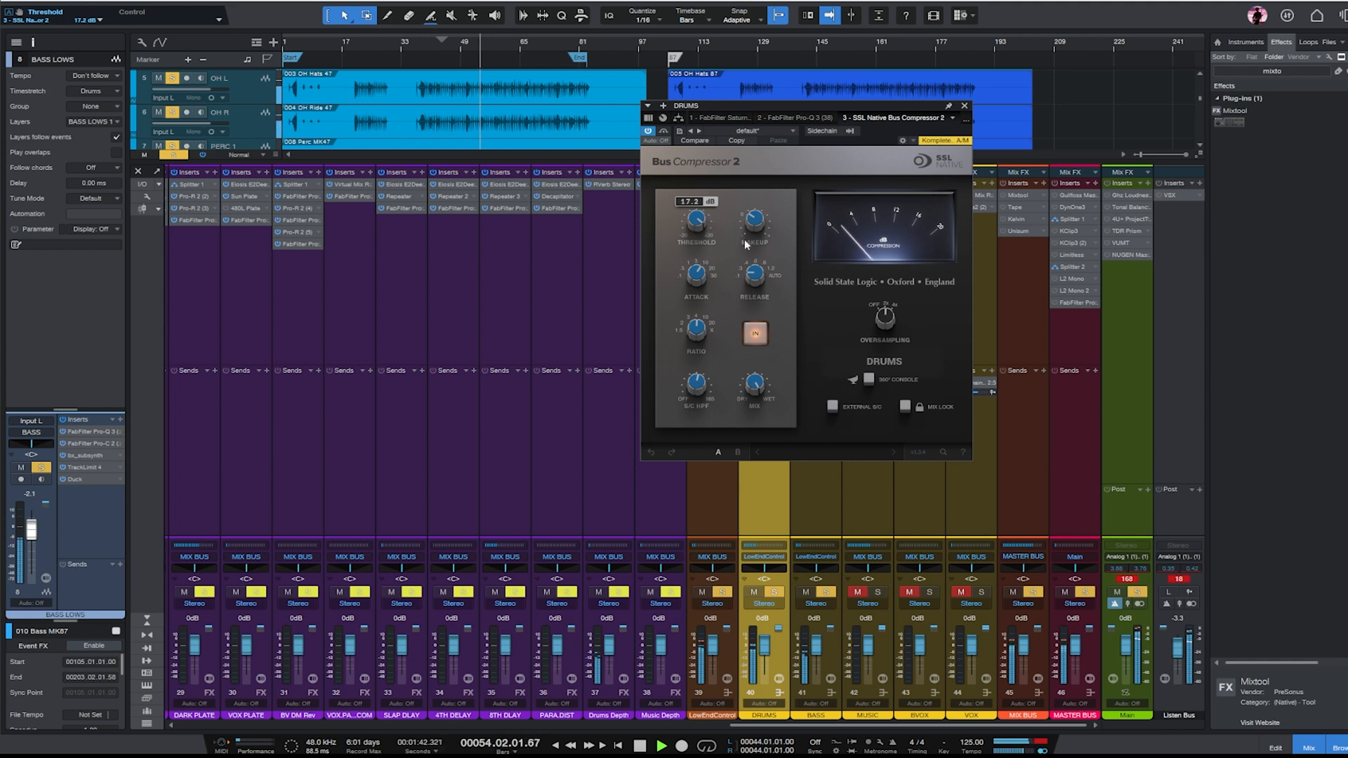
{"action": "scroll", "coordinate": [757, 222], "scroll_direction": "up", "scroll_amount": 1}
{"action": "scroll", "coordinate": [700, 223], "scroll_direction": "down", "scroll_amount": 2}
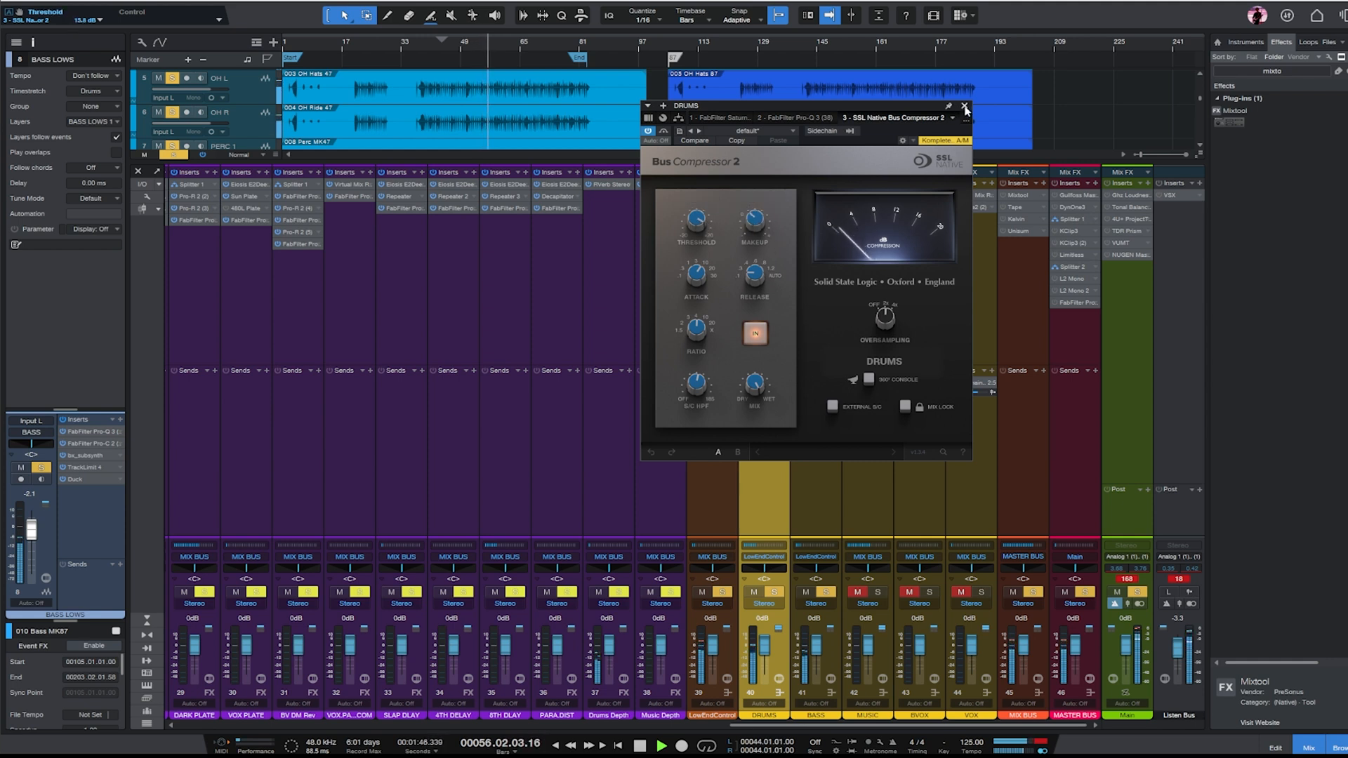
{"action": "left_click", "coordinate": [965, 107]}
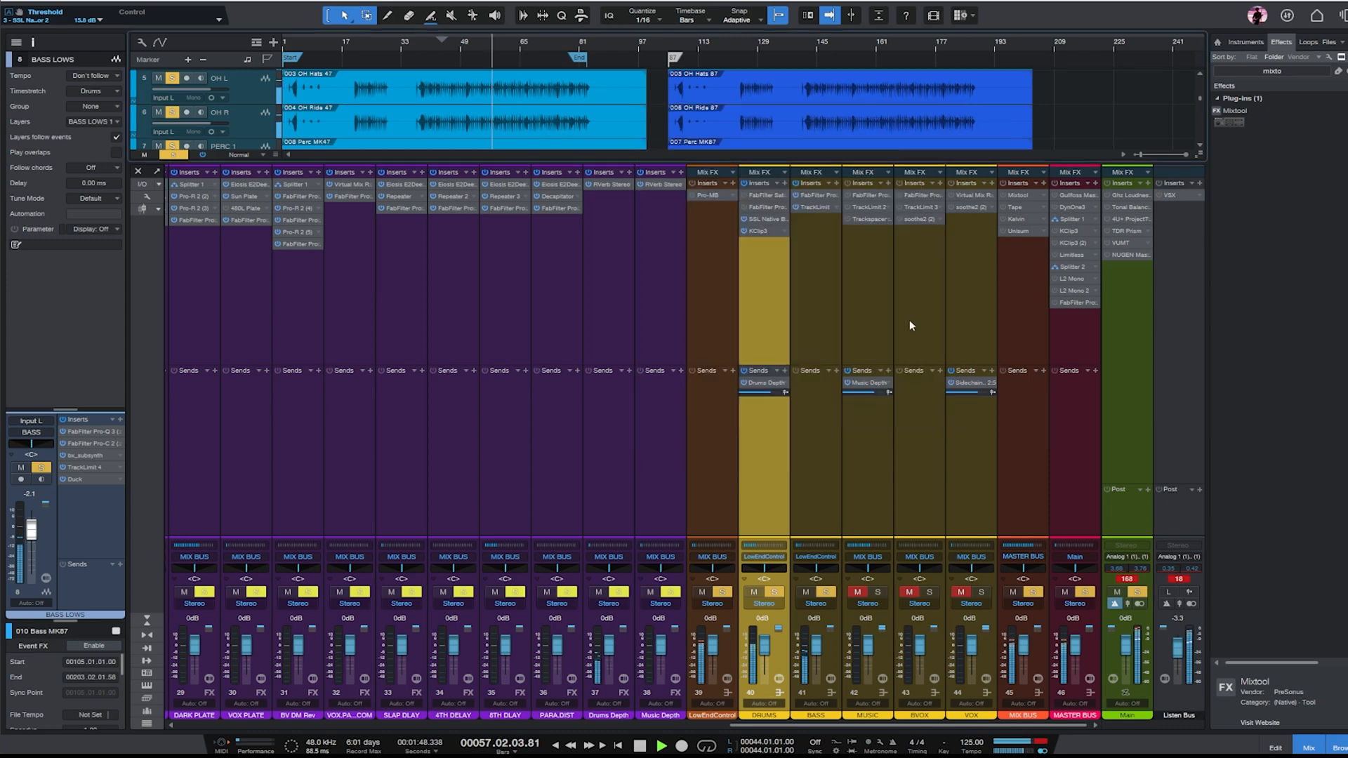
- Shape the two low-frequency bands in Pro-MB on LowEndControl, with the upper band's high crossover at about 225 Hz, and close it
{"action": "left_click_drag", "start_coordinate": [895, 724], "coordinate": [835, 707]}
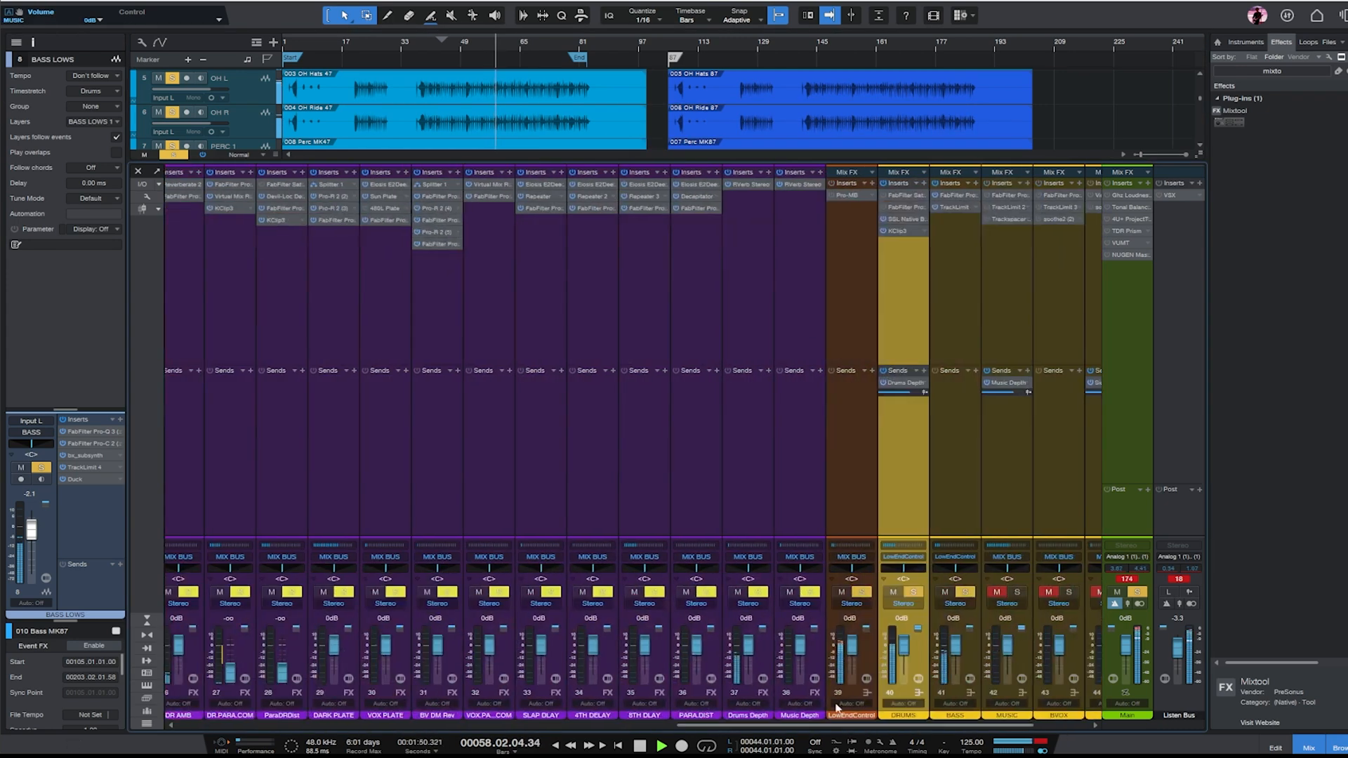
{"action": "left_click", "coordinate": [848, 195]}
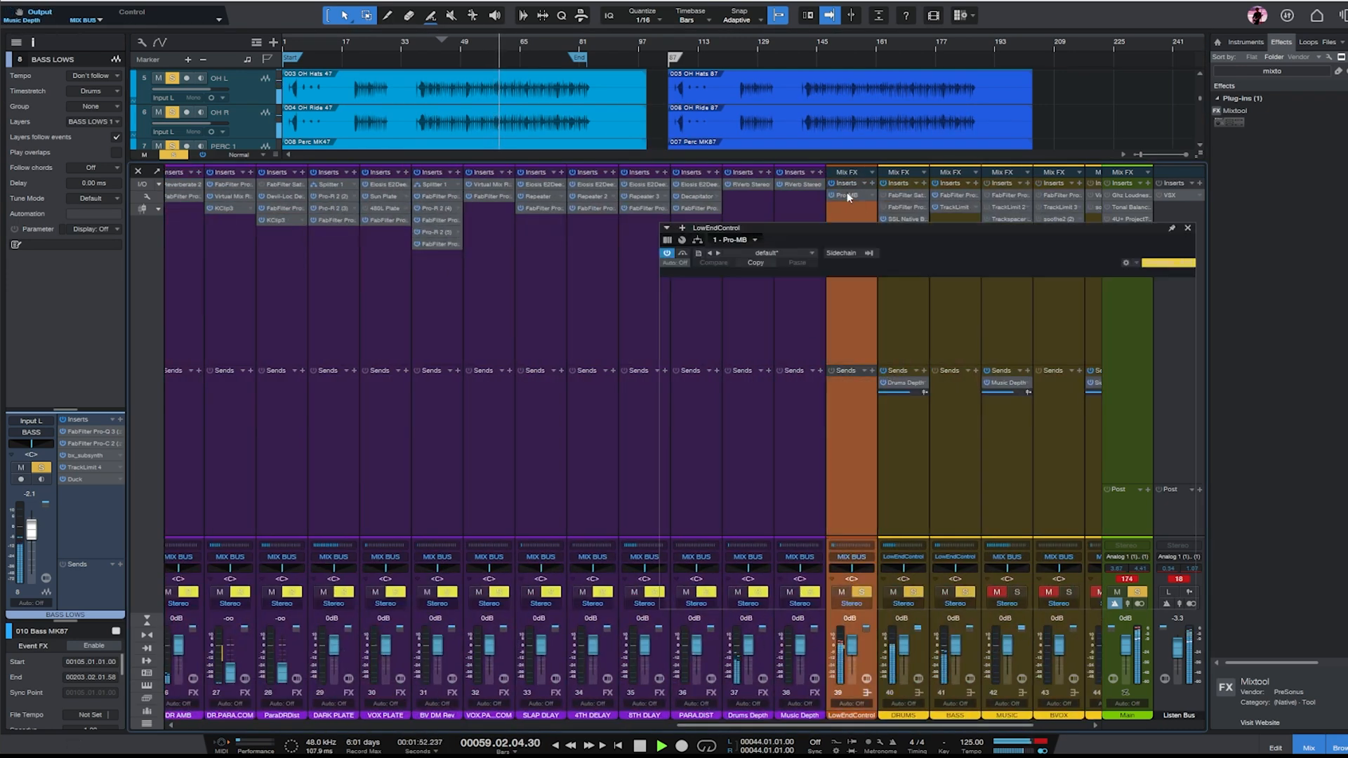
{"action": "left_click_drag", "start_coordinate": [764, 344], "coordinate": [737, 378]}
{"action": "left_click_drag", "start_coordinate": [691, 457], "coordinate": [702, 424]}
{"action": "left_click_drag", "start_coordinate": [893, 317], "coordinate": [816, 315]}
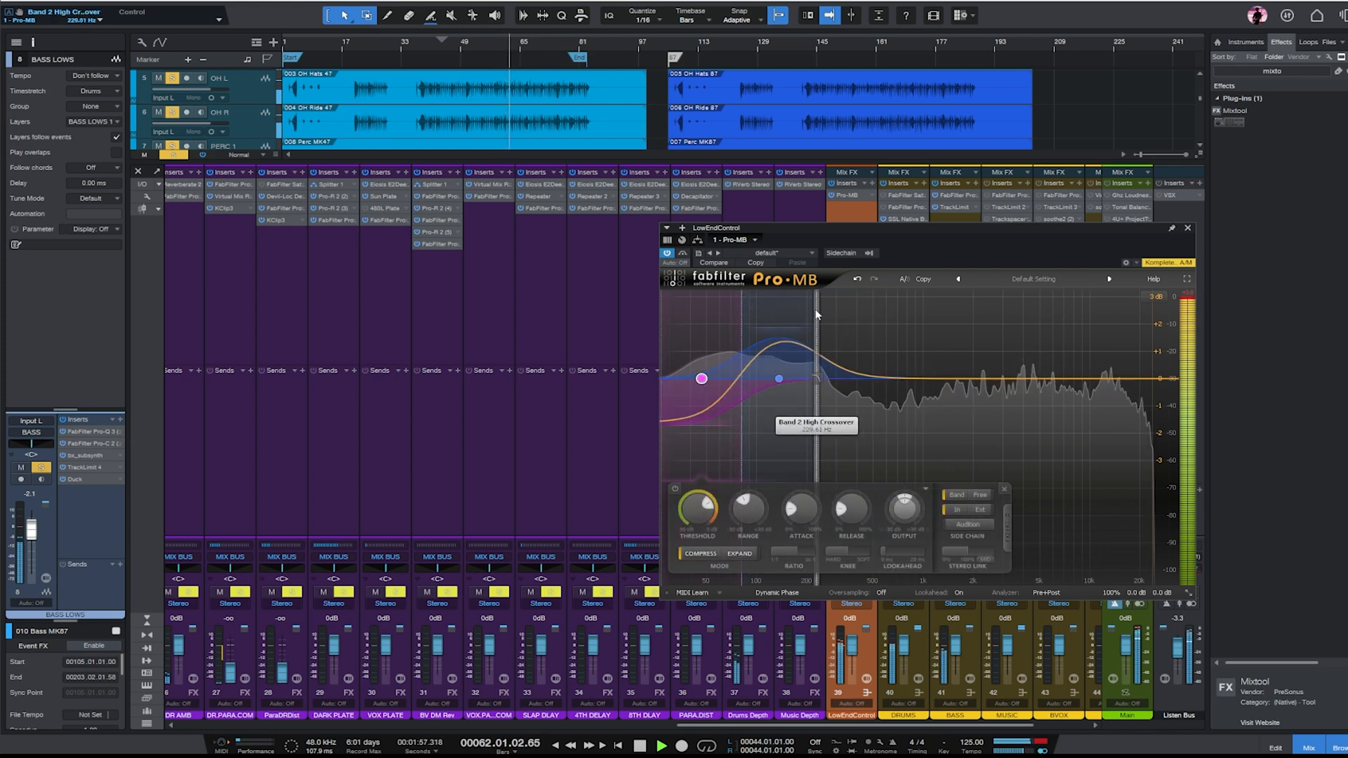
{"action": "left_click", "coordinate": [1187, 228]}
- Raise the KICK fader to +0.4 dB and stop playback
{"action": "left_click_drag", "start_coordinate": [900, 727], "coordinate": [175, 670]}
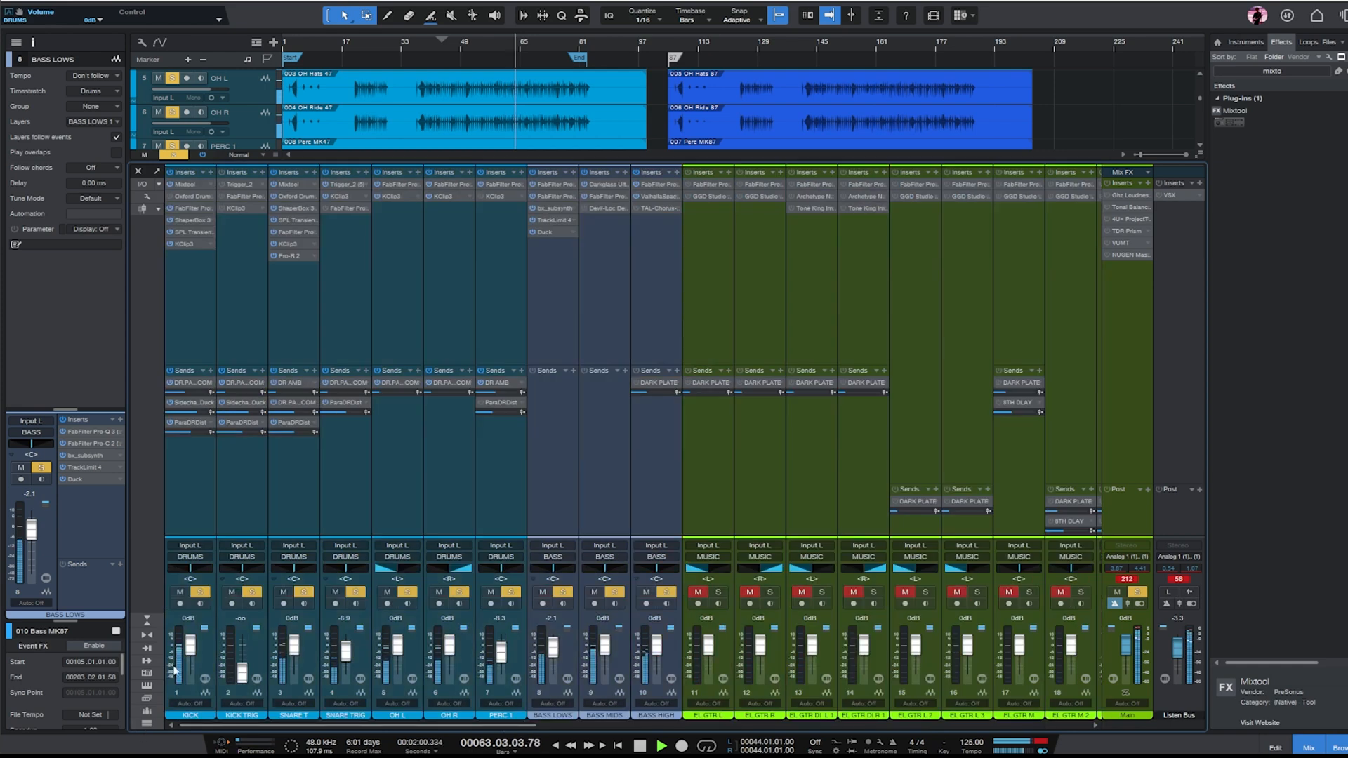
{"action": "left_click", "coordinate": [179, 313]}
{"action": "key", "text": "space"}
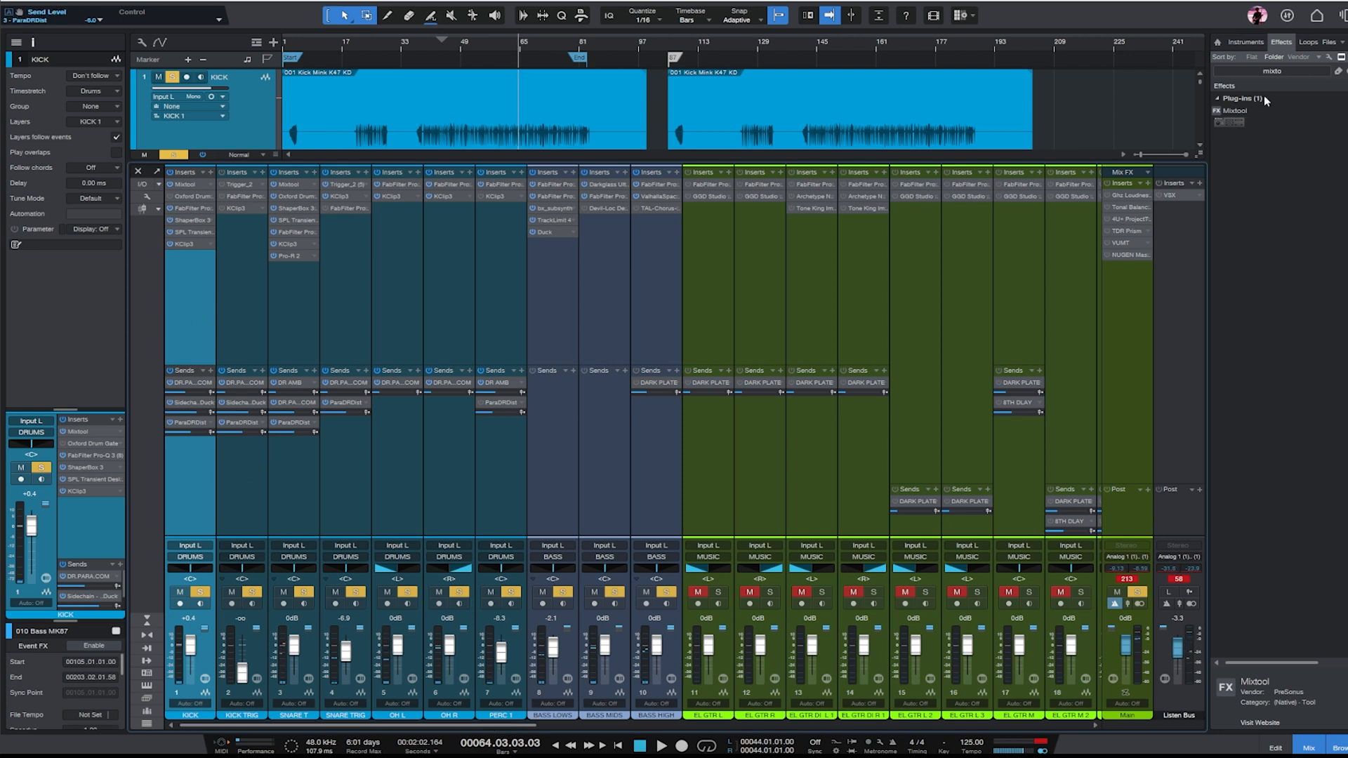
- Search the effects browser for "red" and add RedlightDist to KICK as a send effect
{"action": "left_click", "coordinate": [1338, 71]}
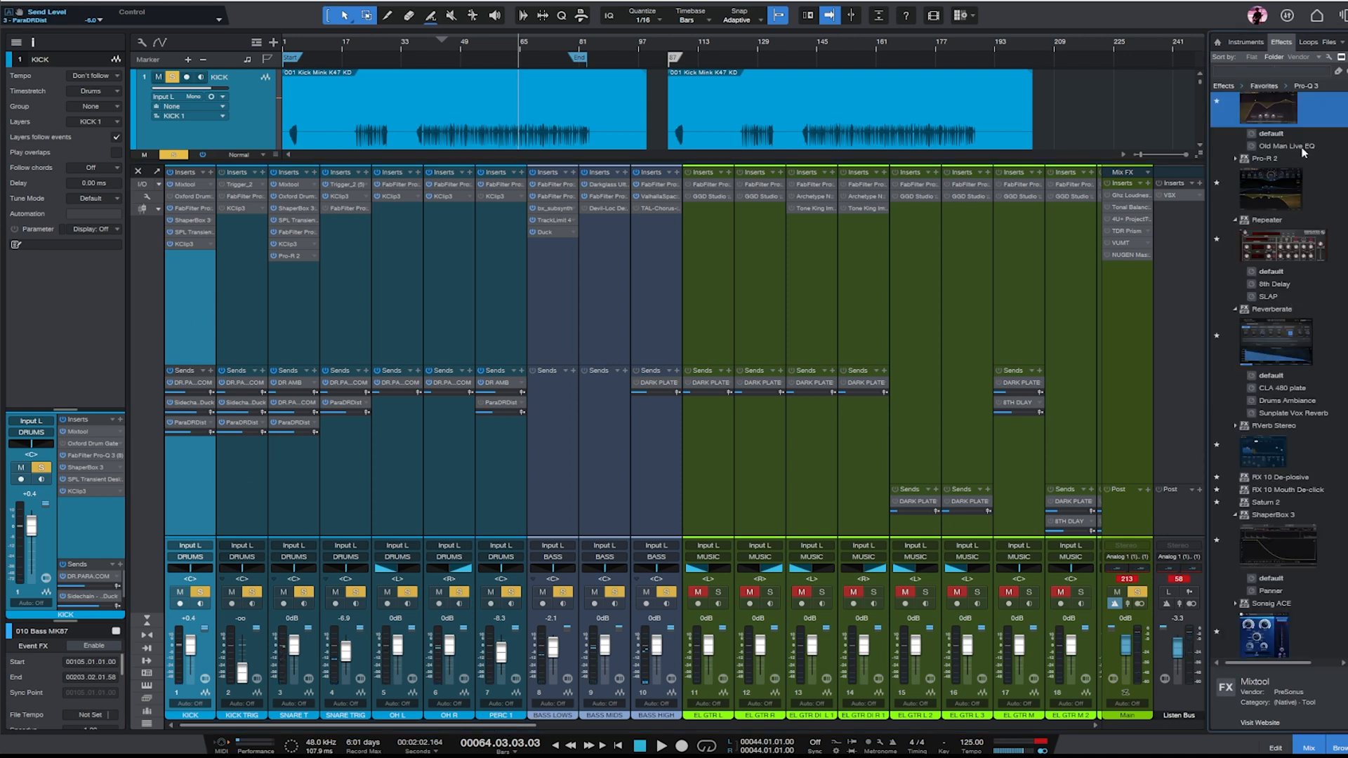
{"action": "scroll", "coordinate": [1323, 223], "scroll_direction": "down", "scroll_amount": 8}
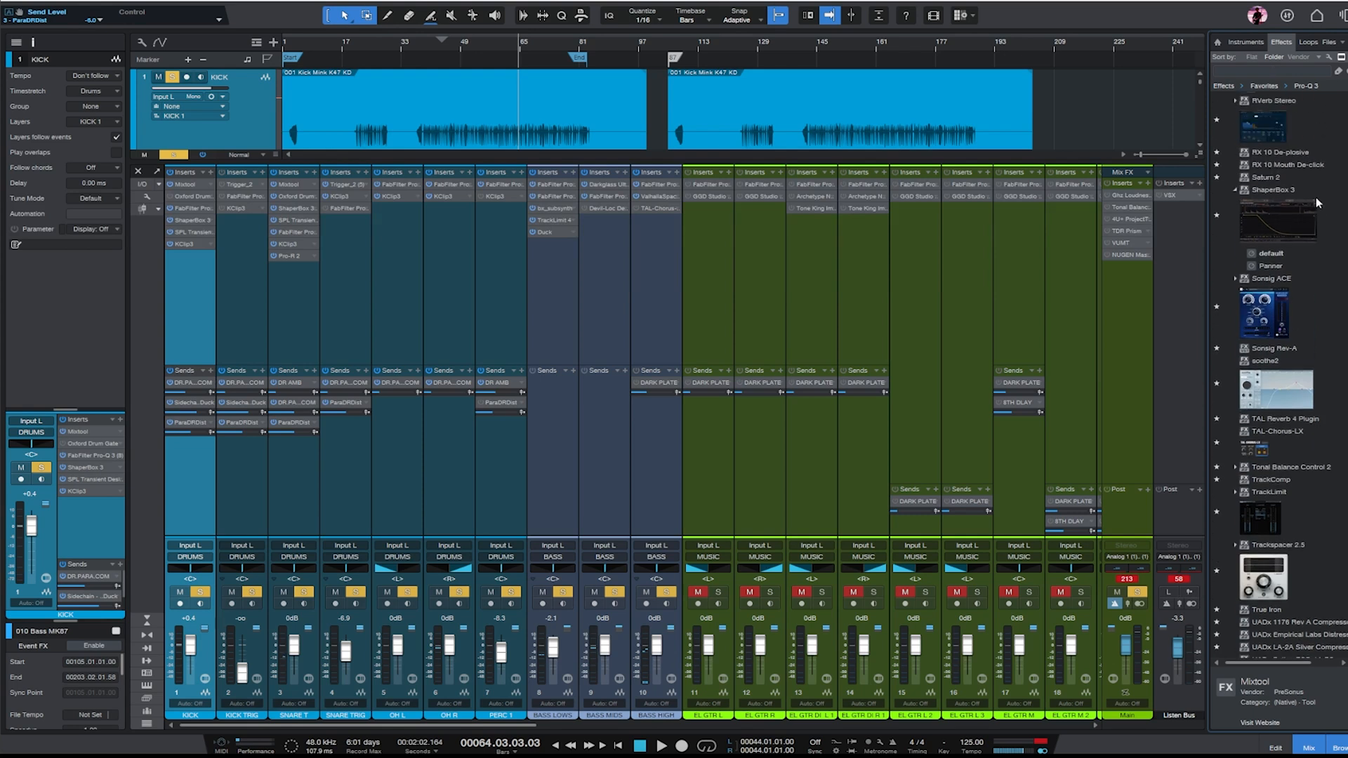
{"action": "left_click", "coordinate": [1303, 72]}
{"action": "type", "text": "red"}
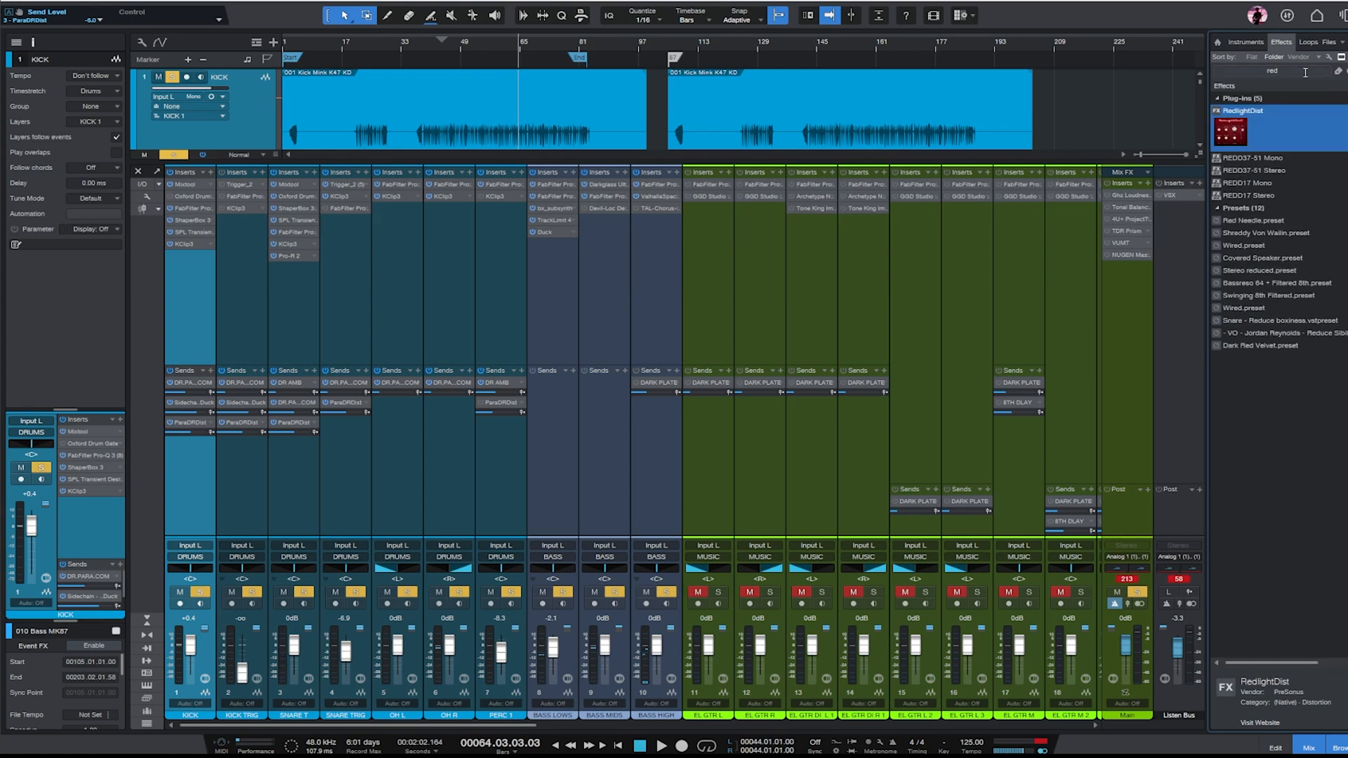
{"action": "left_click_drag", "start_coordinate": [1241, 132], "coordinate": [195, 449]}
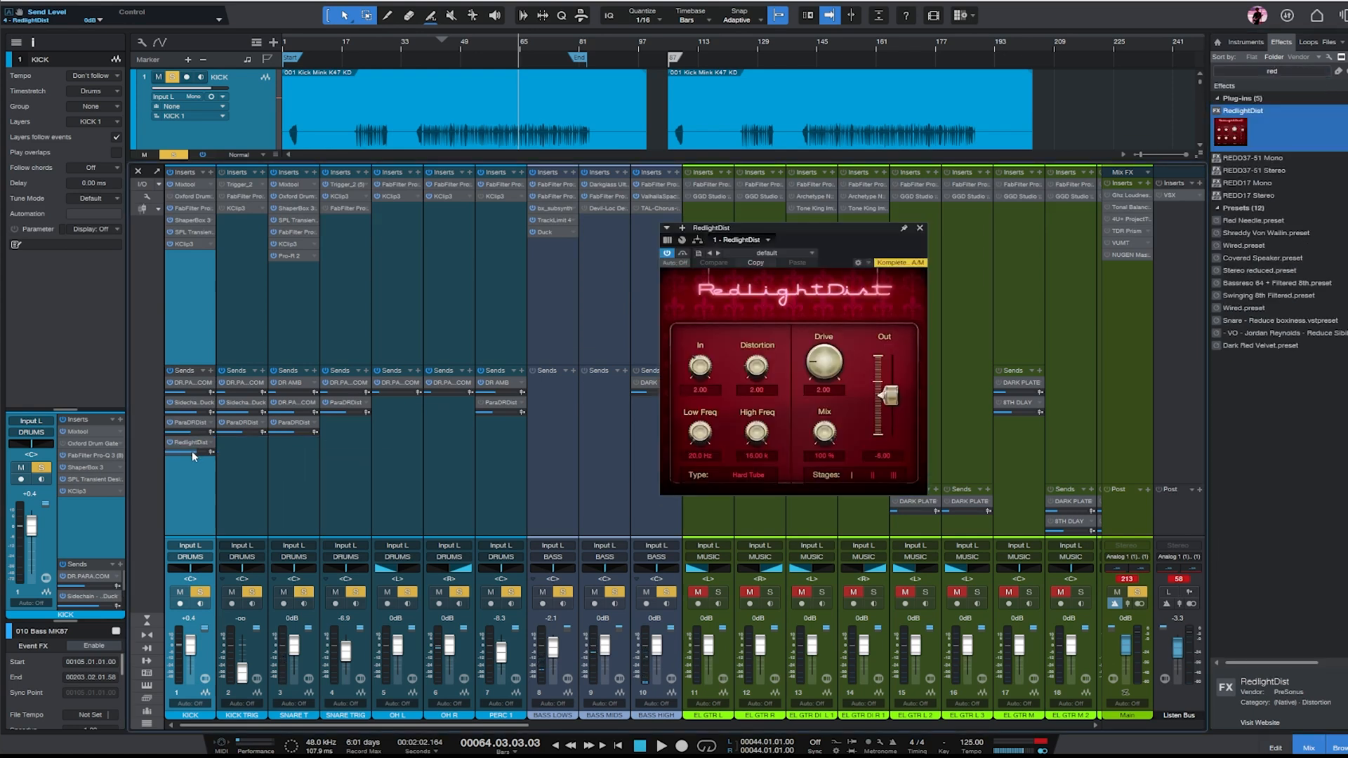
- Set RedlightDist's low frequency to 417 Hz with playback placed at bar 45, and route its FX channel to the DRUMS bus
{"action": "left_click", "coordinate": [446, 49]}
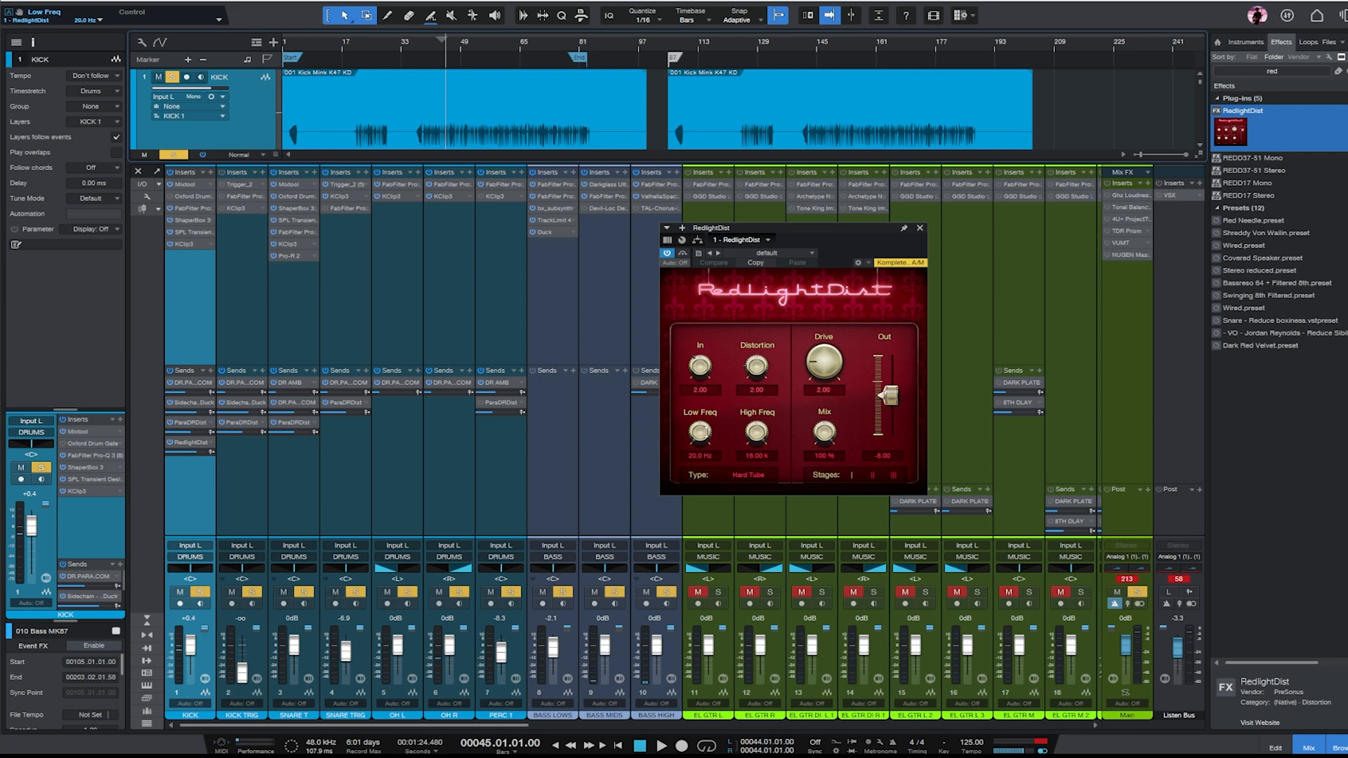
{"action": "left_click_drag", "start_coordinate": [700, 432], "coordinate": [699, 400]}
{"action": "left_click_drag", "start_coordinate": [463, 725], "coordinate": [1022, 726]}
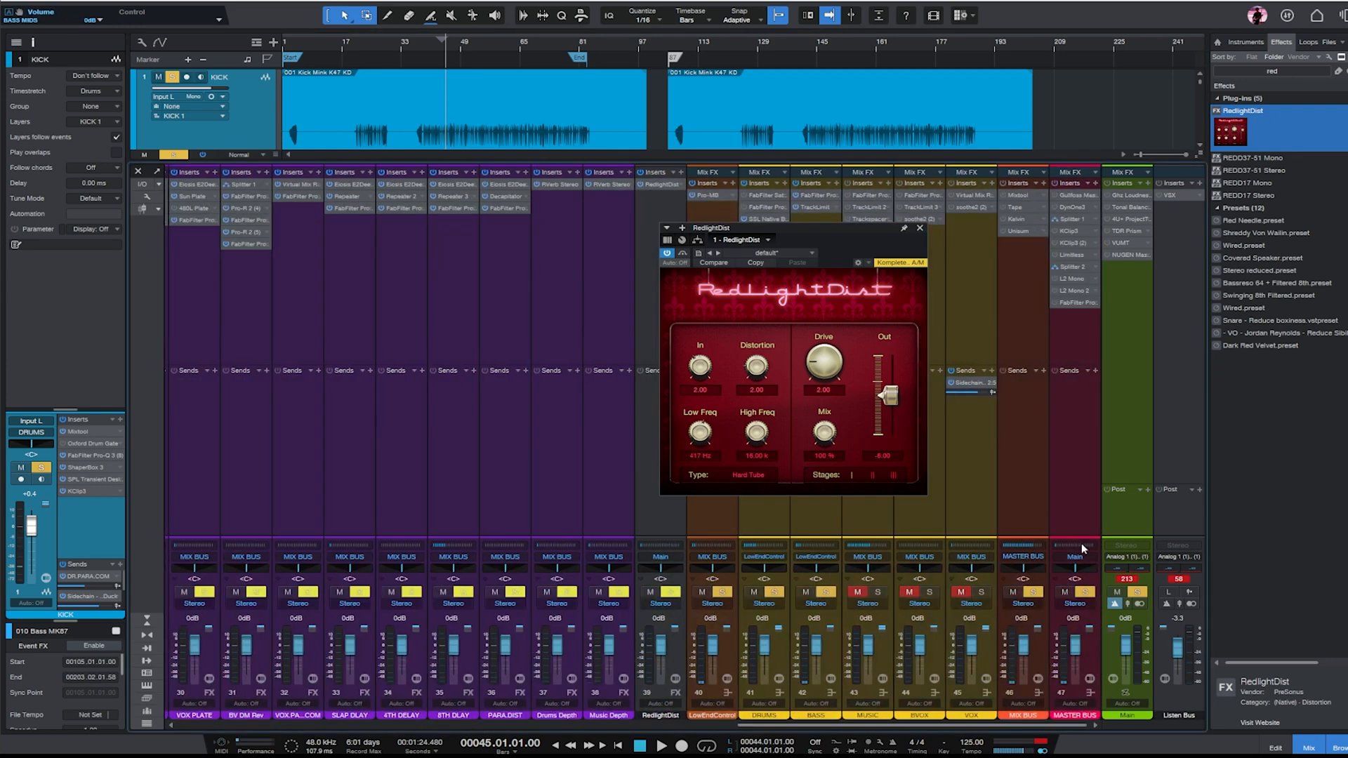
{"action": "left_click", "coordinate": [667, 557]}
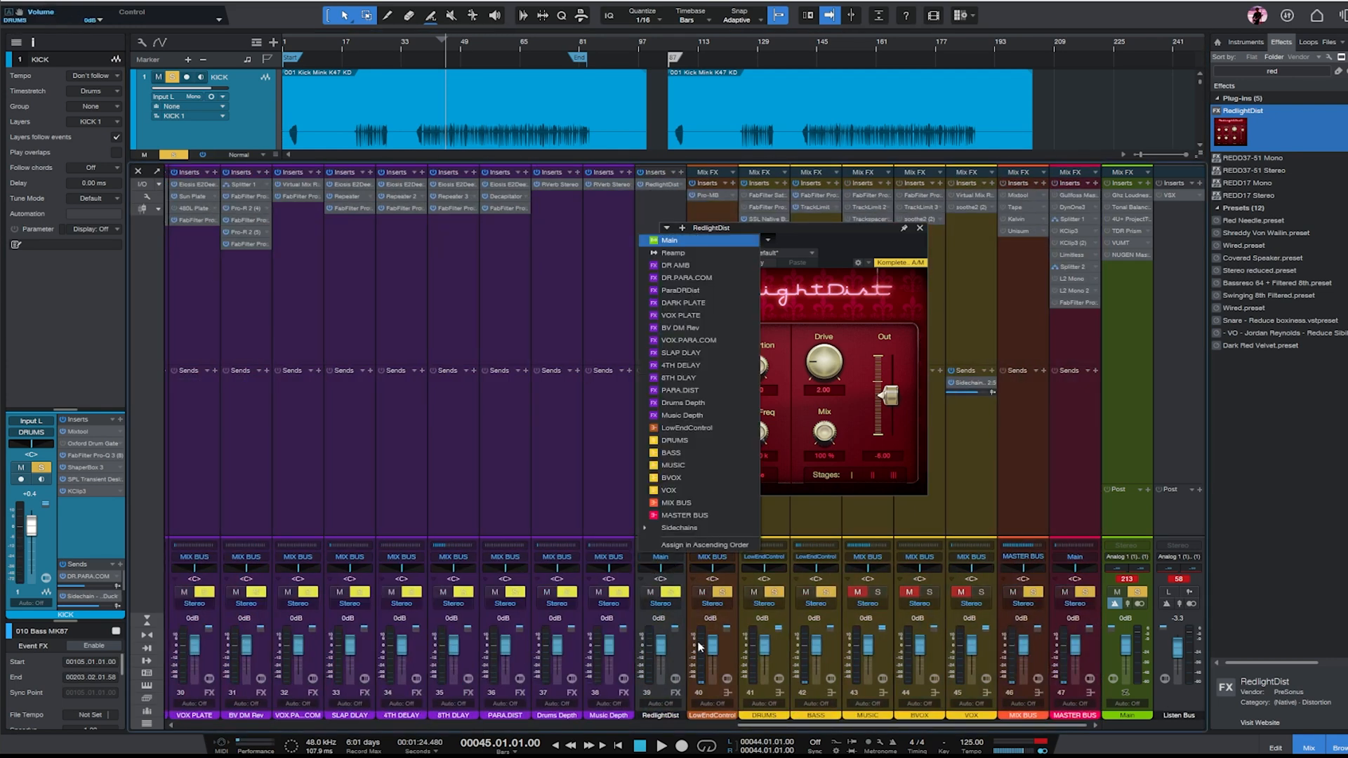
{"action": "left_click", "coordinate": [696, 440]}
{"action": "left_click_drag", "start_coordinate": [795, 230], "coordinate": [586, 303]}
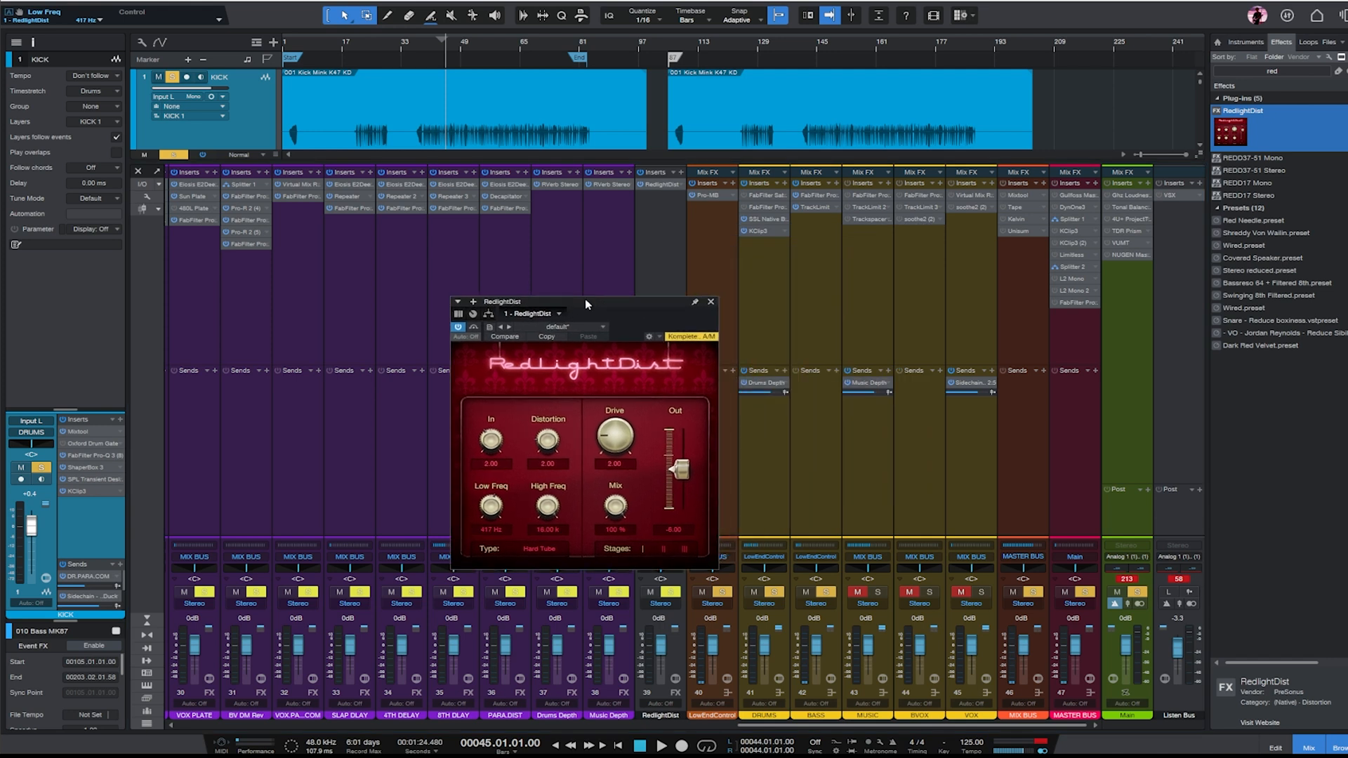
- Set RedlightDist's high frequency to about 7.3 kHz and its drive to 2.28 during playback, and take the BASS bus out of solo
{"action": "key", "text": "space"}
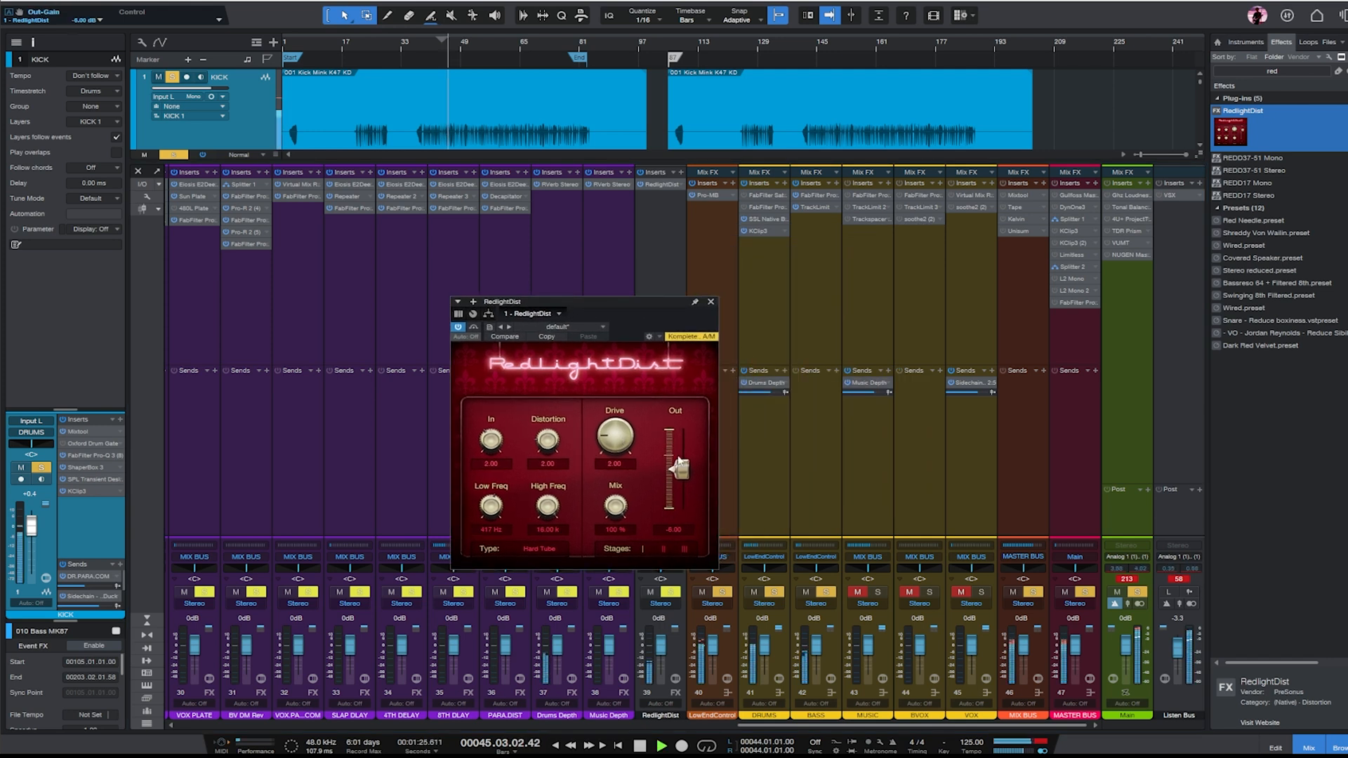
{"action": "left_click_drag", "start_coordinate": [547, 507], "coordinate": [566, 542]}
{"action": "mouse_move", "coordinate": [623, 460]}
{"action": "left_mouse_down"}
{"action": "mouse_move", "coordinate": [614, 432]}
{"action": "mouse_move", "coordinate": [615, 450]}
{"action": "left_mouse_up"}
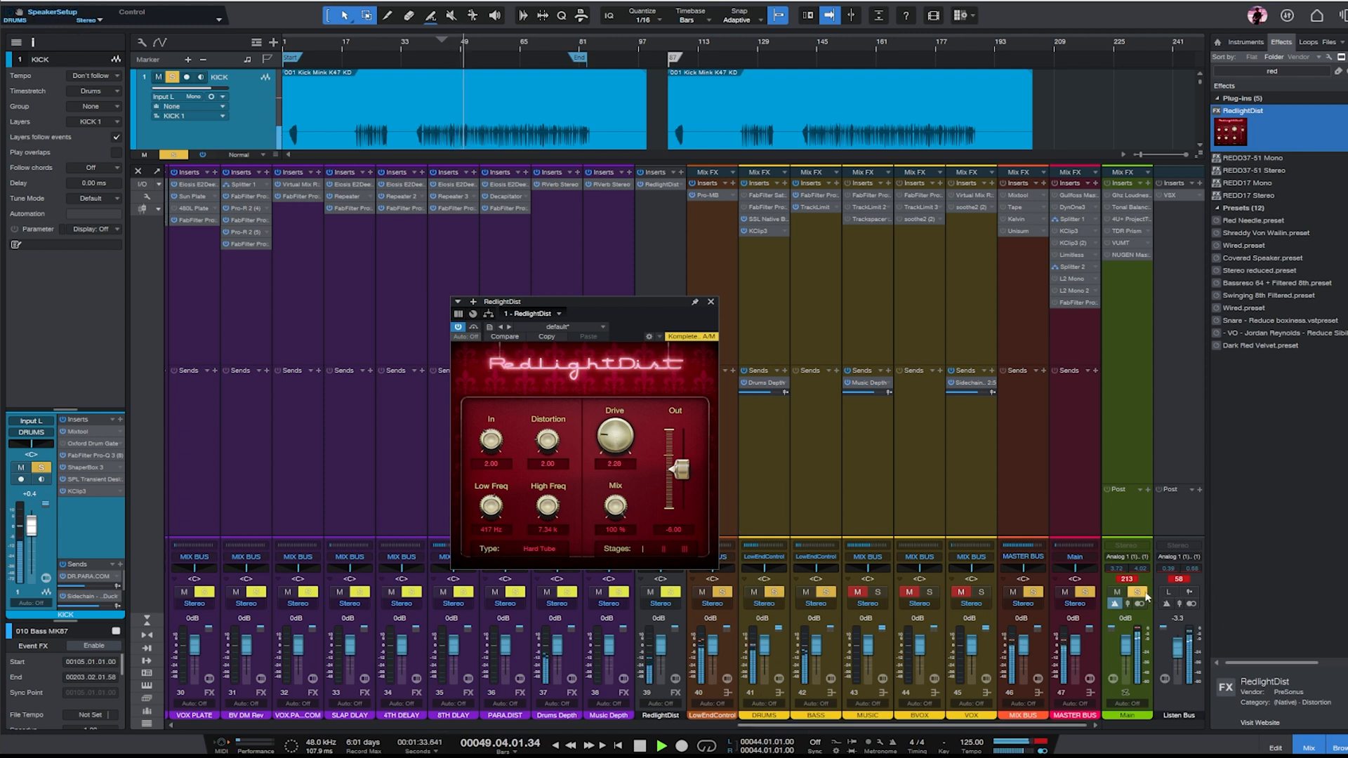
{"action": "left_click", "coordinate": [826, 593]}
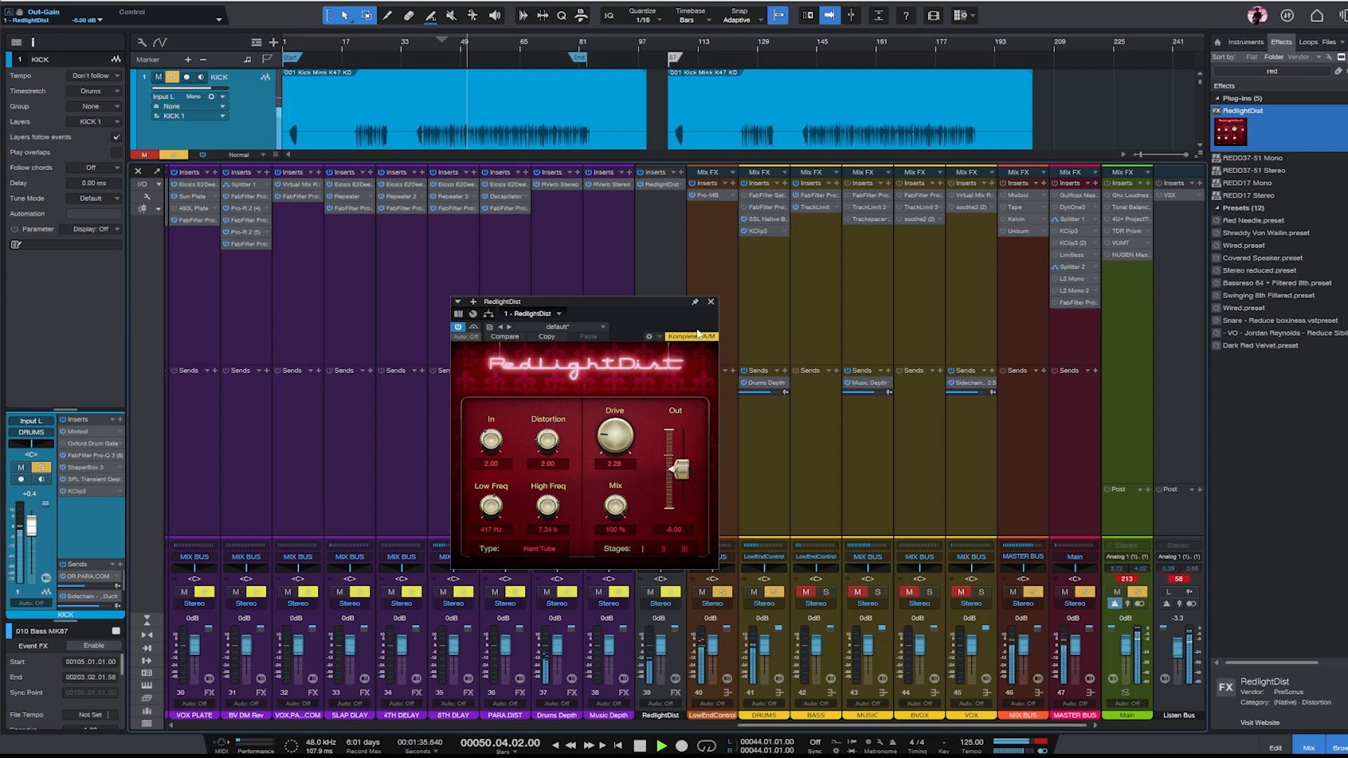
{"action": "left_click", "coordinate": [711, 303]}
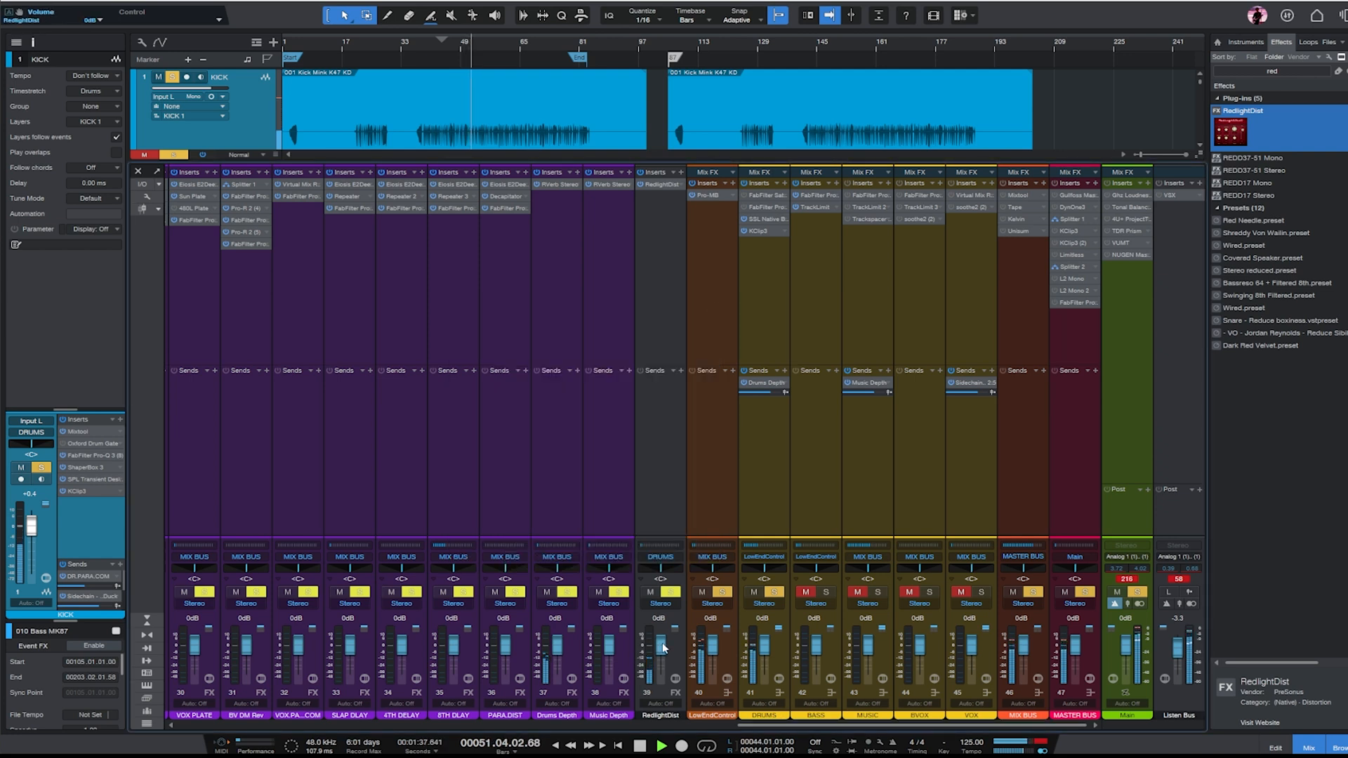
- Lower the RedlightDist channel's fader slightly, stop playback, and add ShaperBox 3 below RedlightDist in its inserts
{"action": "left_click", "coordinate": [654, 243]}
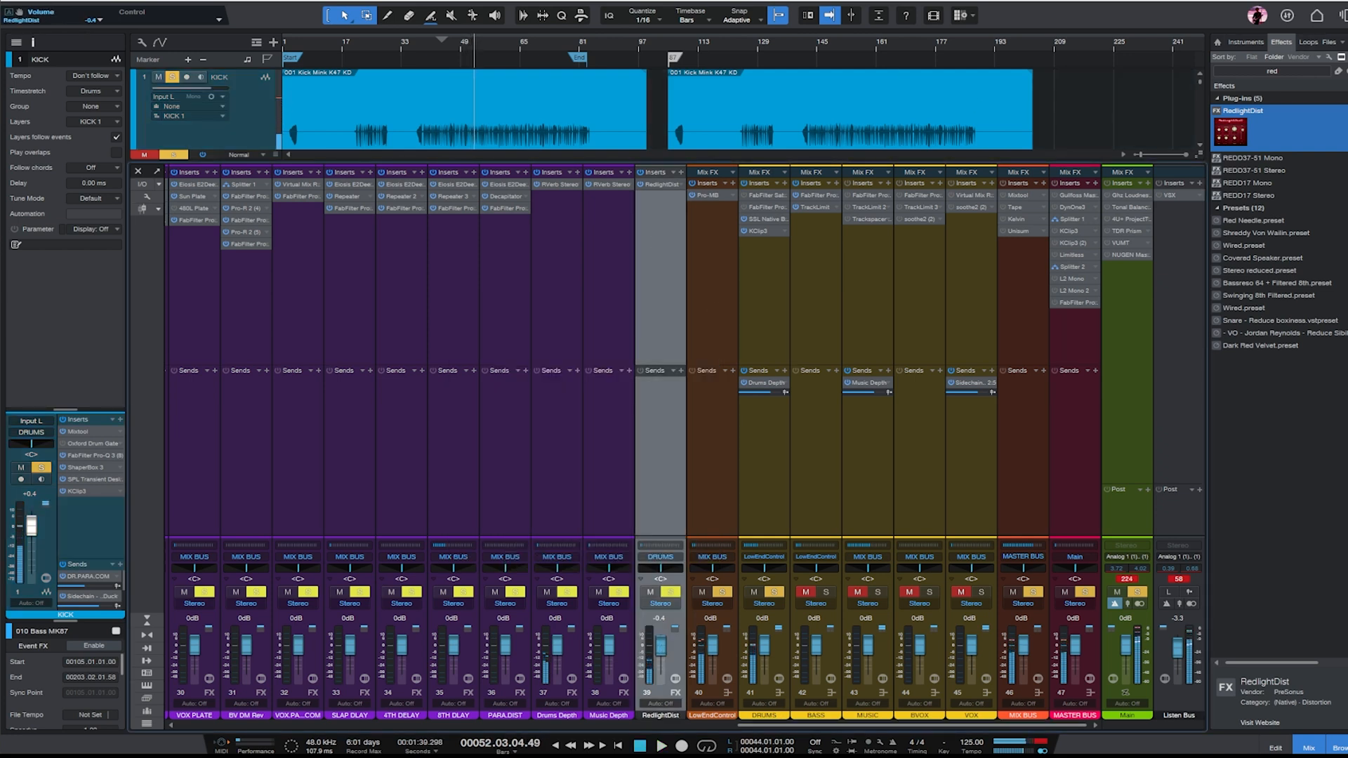
{"action": "left_click", "coordinate": [1344, 71]}
{"action": "scroll", "coordinate": [1281, 313], "scroll_direction": "down", "scroll_amount": 10}
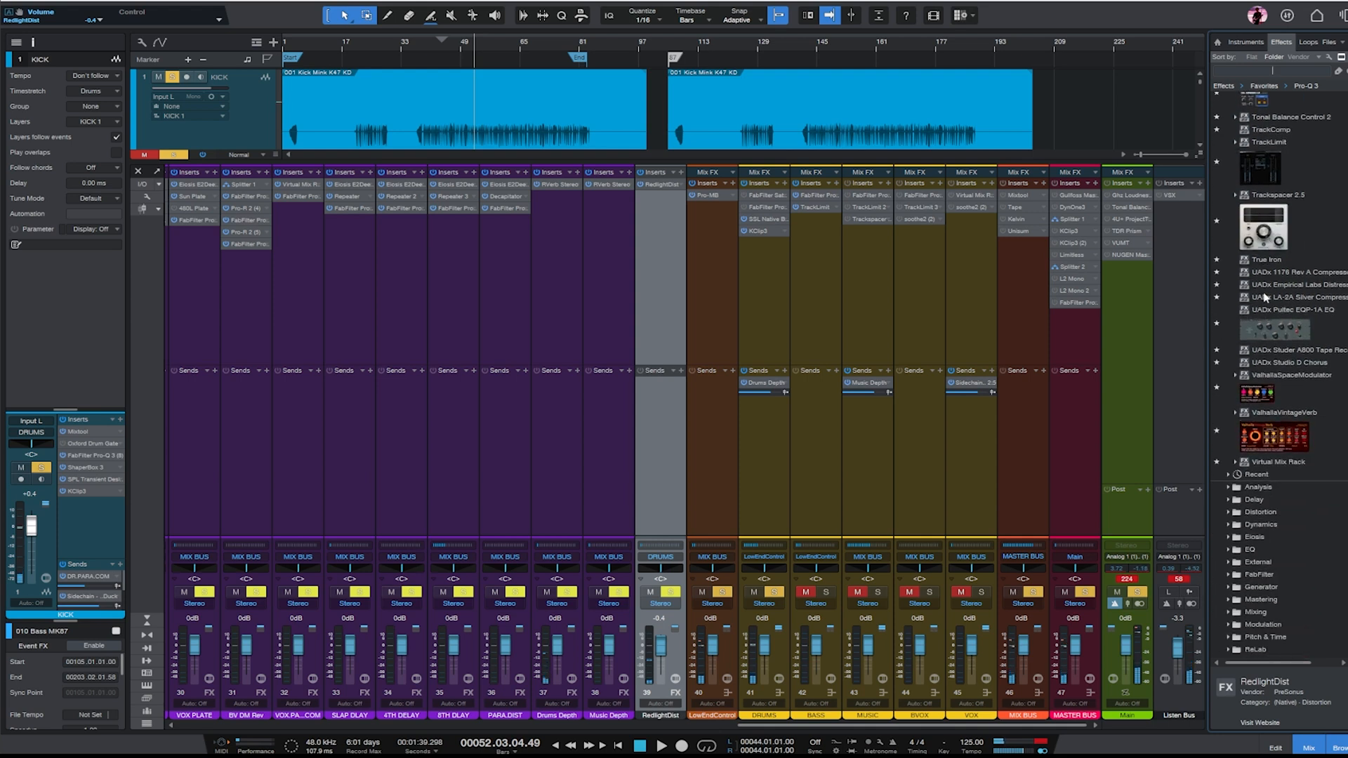
{"action": "scroll", "coordinate": [1266, 298], "scroll_direction": "up", "scroll_amount": 10}
{"action": "left_click_drag", "start_coordinate": [1289, 259], "coordinate": [660, 200]}
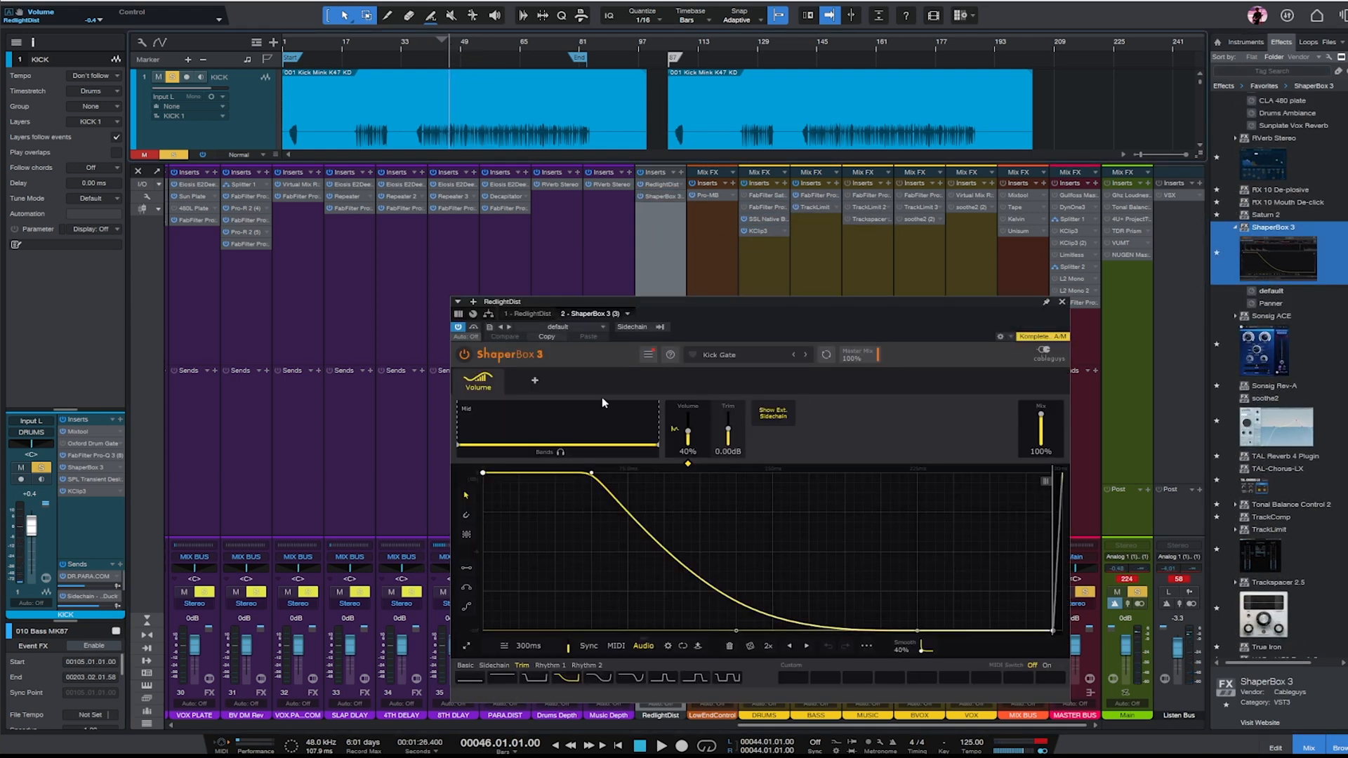
- Shorten ShaperBox 3's Kick Gate volume curve to 84.9 ms while the drums play, and close the plug-in
{"action": "key", "text": "space"}
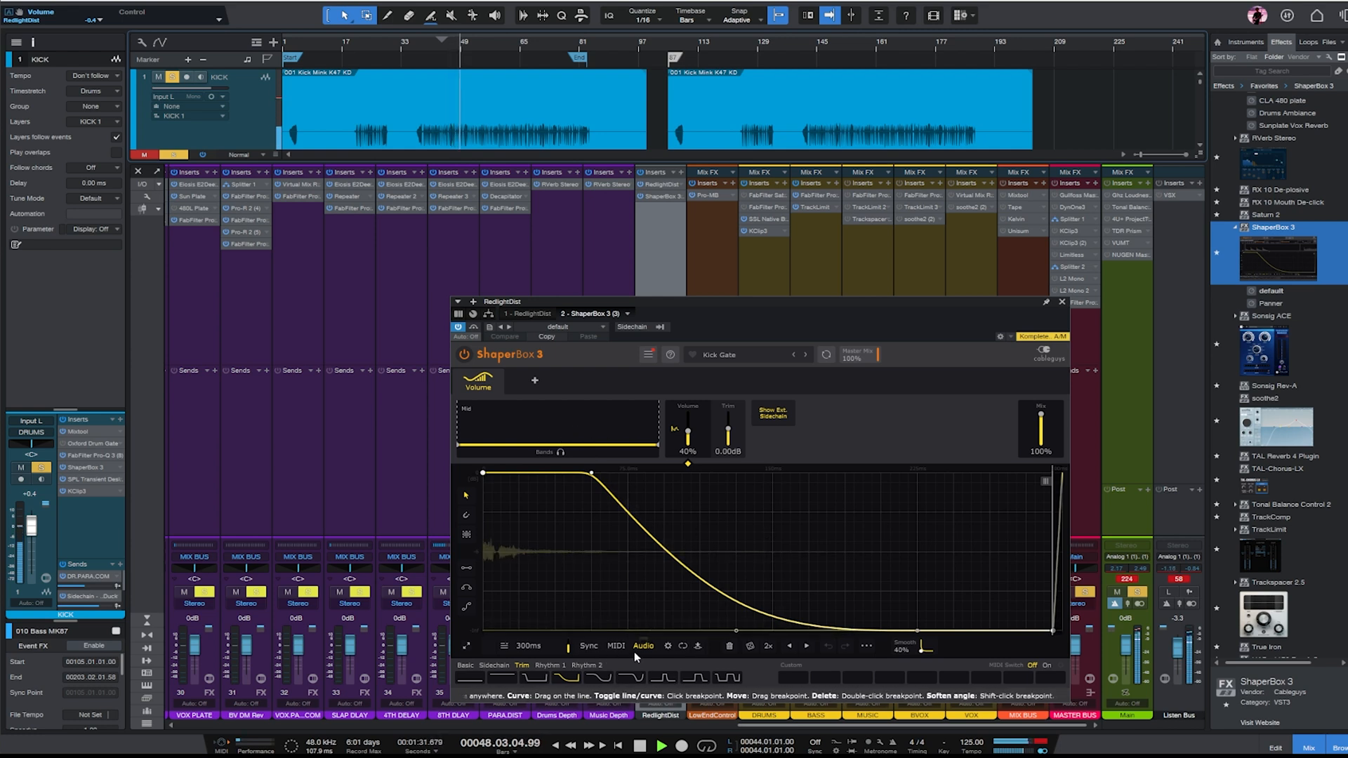
{"action": "mouse_move", "coordinate": [532, 645]}
{"action": "left_mouse_down"}
{"action": "mouse_move", "coordinate": [532, 705]}
{"action": "mouse_move", "coordinate": [532, 620]}
{"action": "left_mouse_up"}
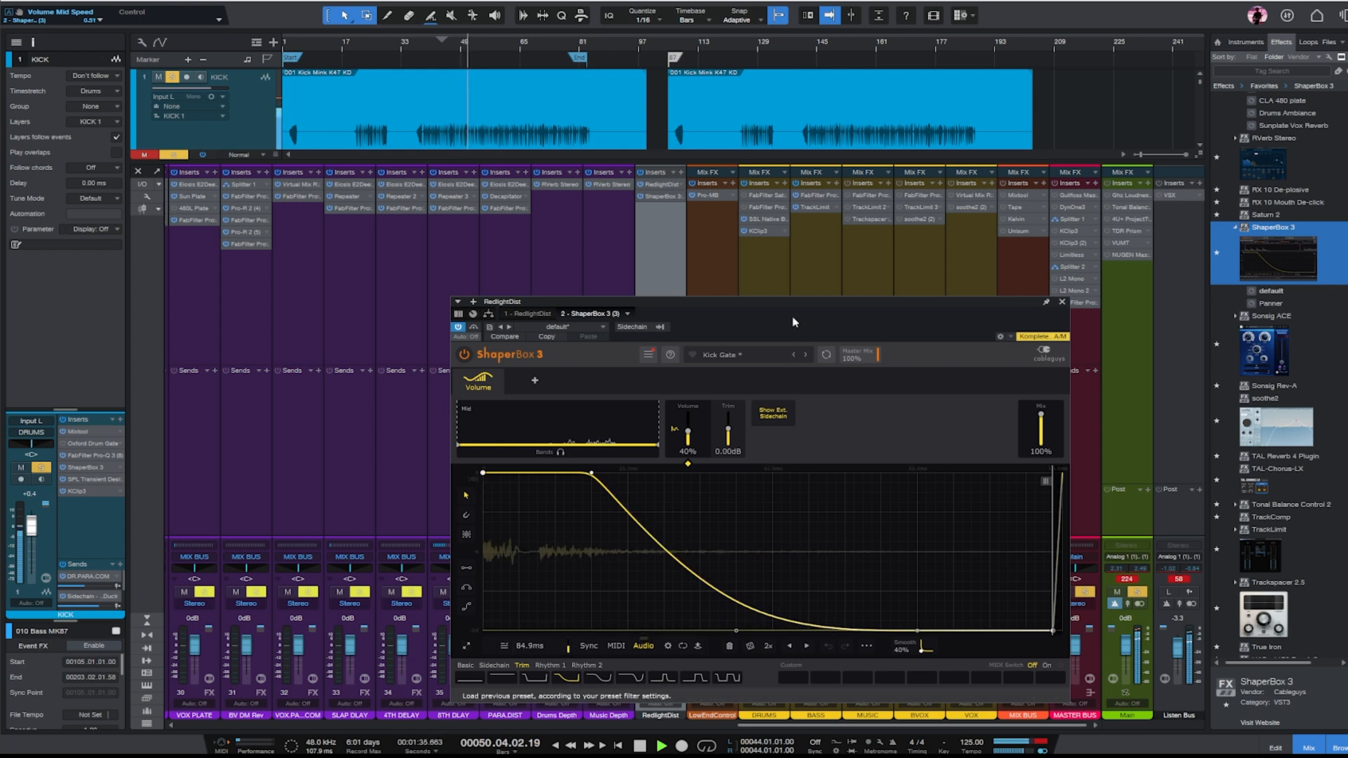
{"action": "left_click", "coordinate": [1062, 302]}
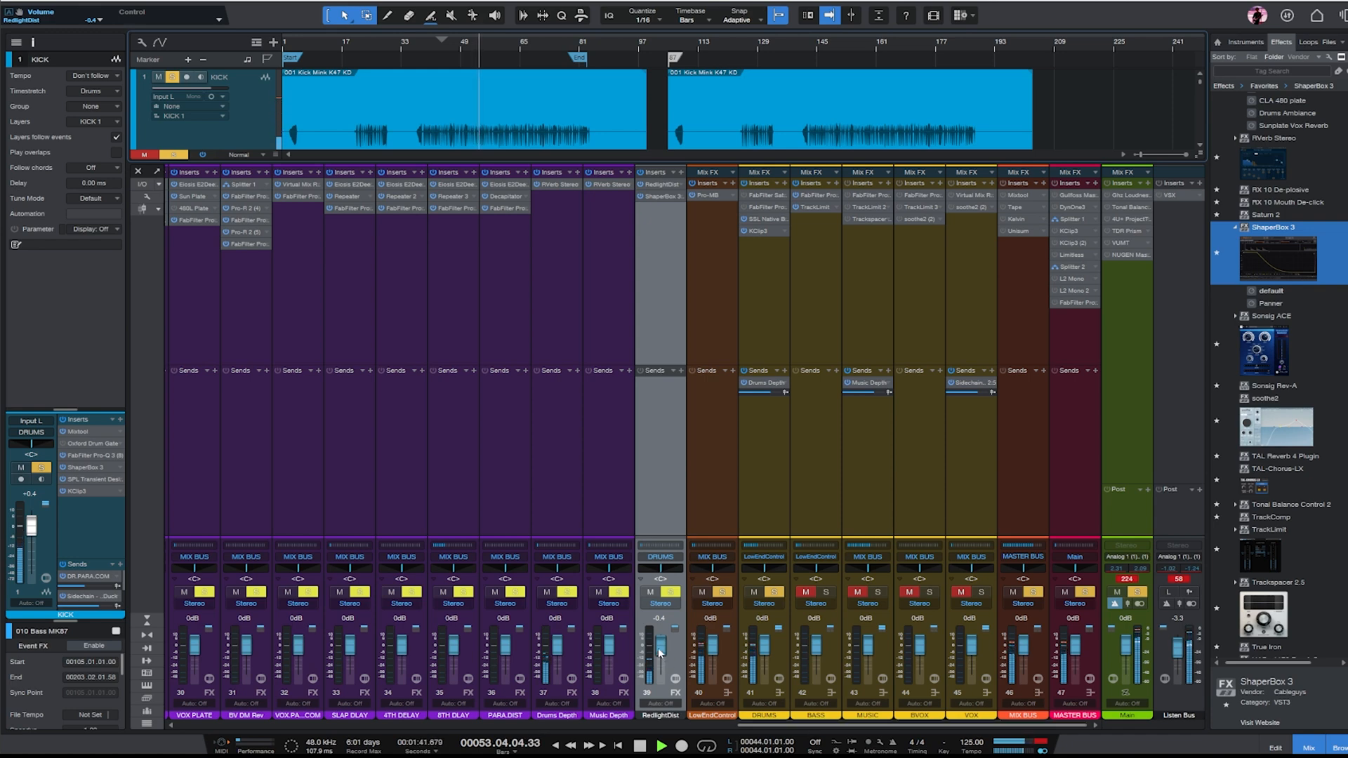
- Lower the RedlightDist channel's fader a little further and stop playback
{"action": "left_click_drag", "start_coordinate": [660, 652], "coordinate": [660, 654]}
{"action": "left_click", "coordinate": [642, 230]}
{"action": "key", "text": "space"}
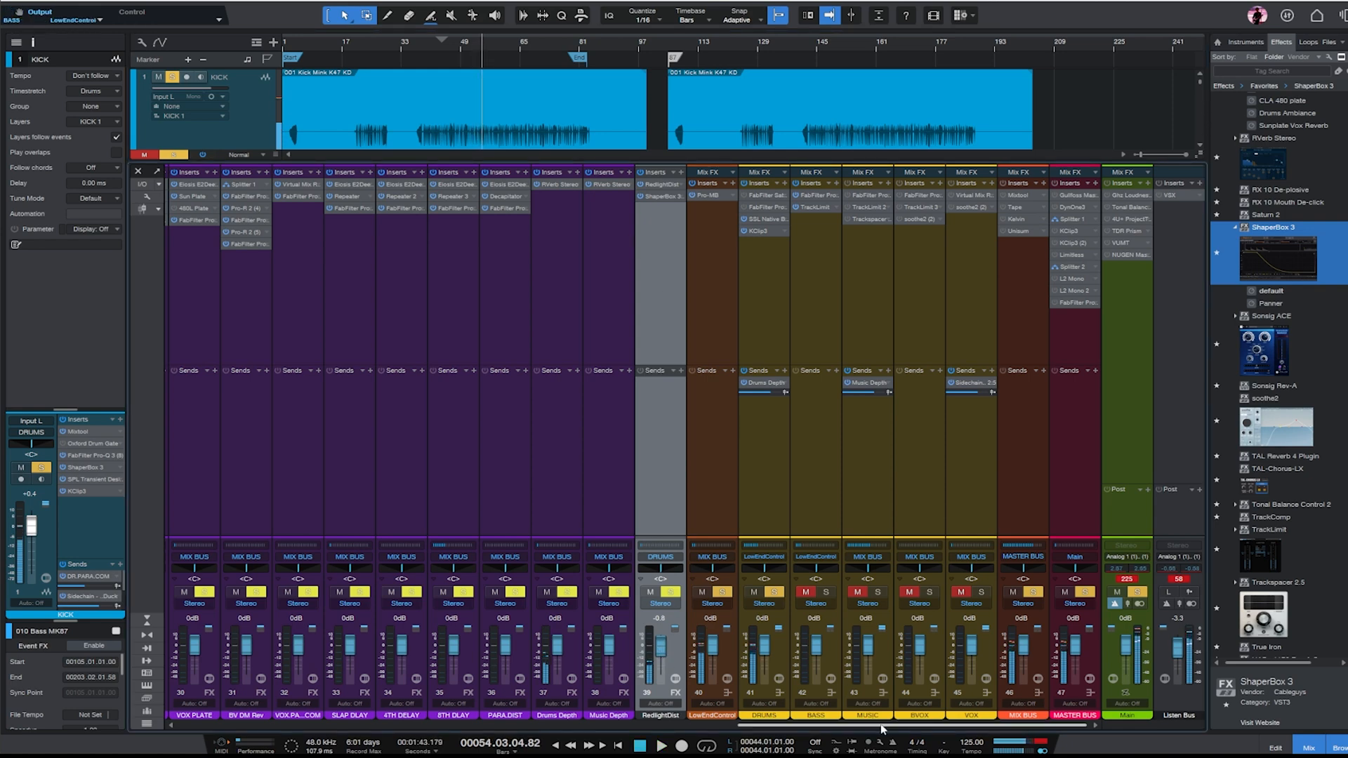
- Activate the Oxford Drum Gate on KICK, lower its open threshold slightly, and enable Kick transient matching
{"action": "left_click_drag", "start_coordinate": [882, 726], "coordinate": [280, 723]}
{"action": "left_click", "coordinate": [182, 286]}
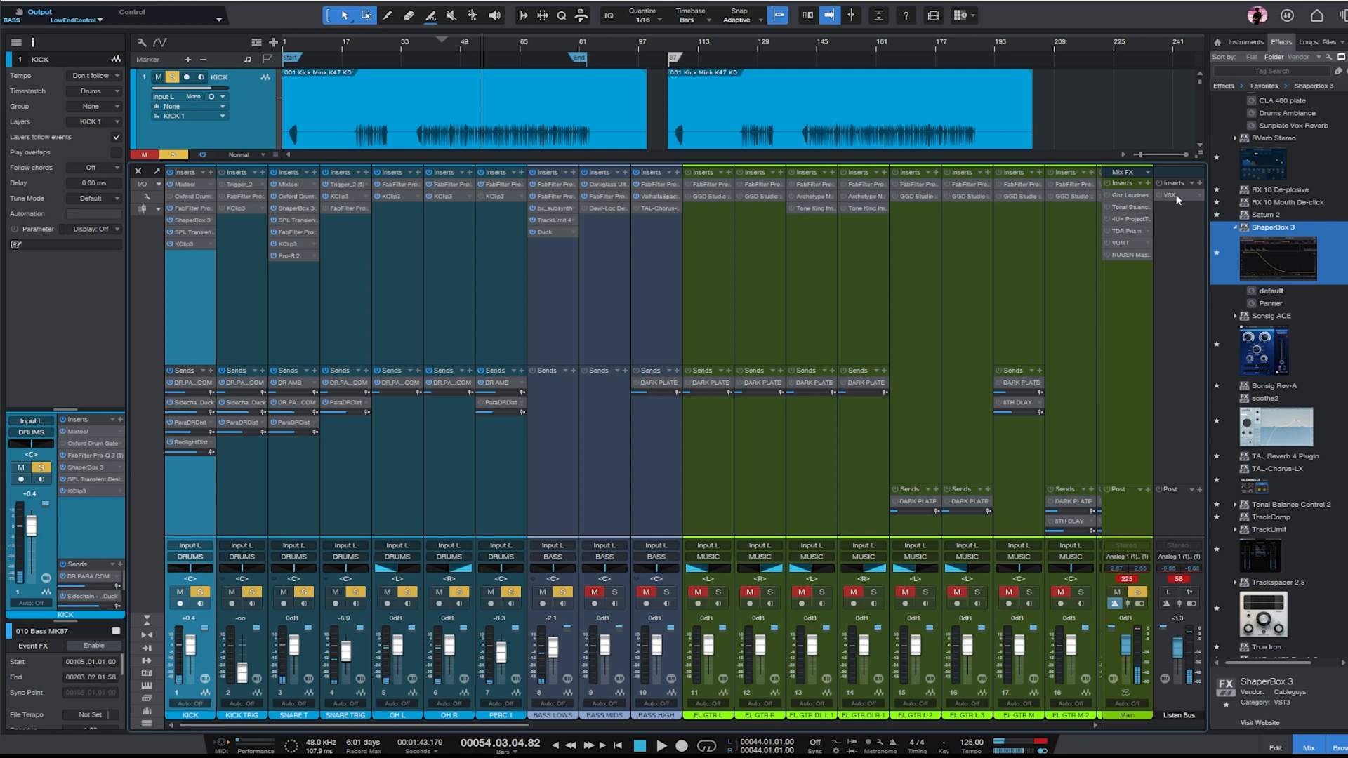
{"action": "left_click", "coordinate": [194, 196]}
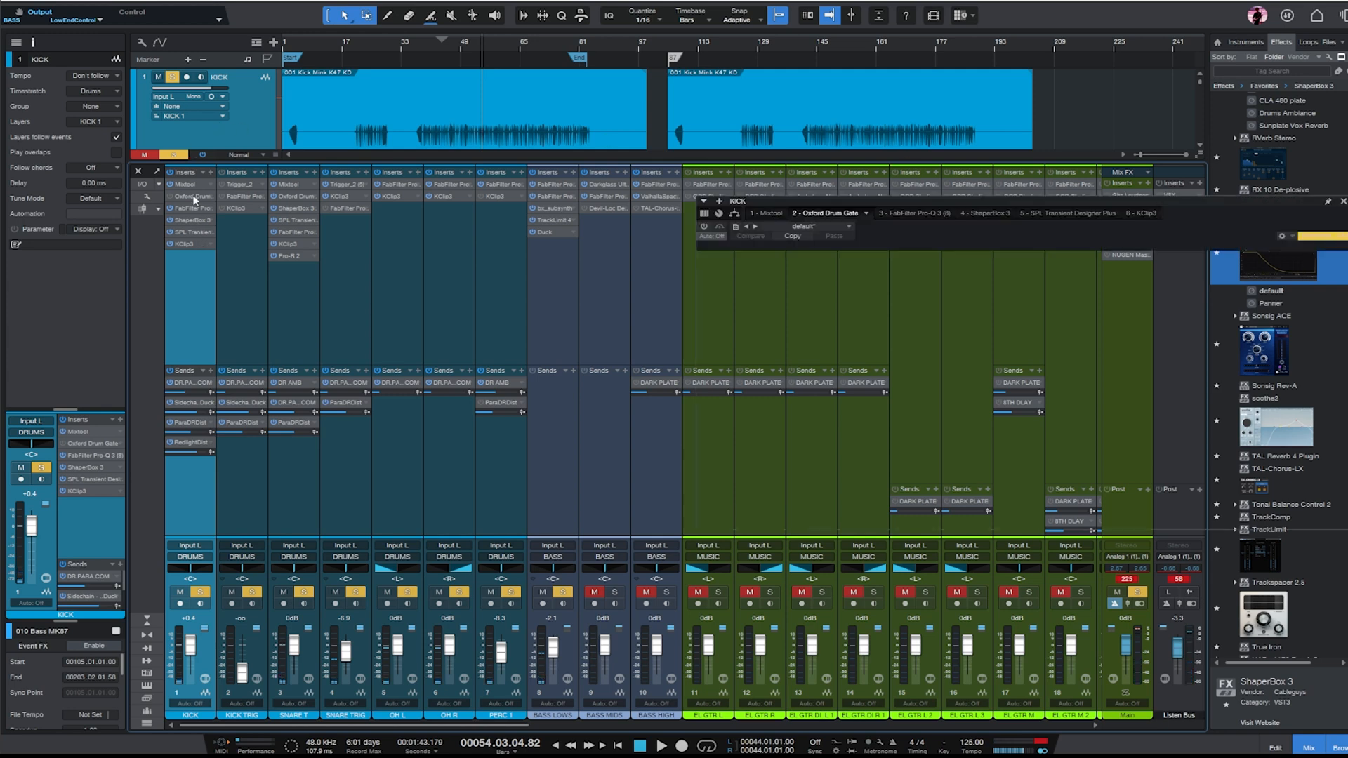
{"action": "left_click_drag", "start_coordinate": [1115, 208], "coordinate": [728, 228]}
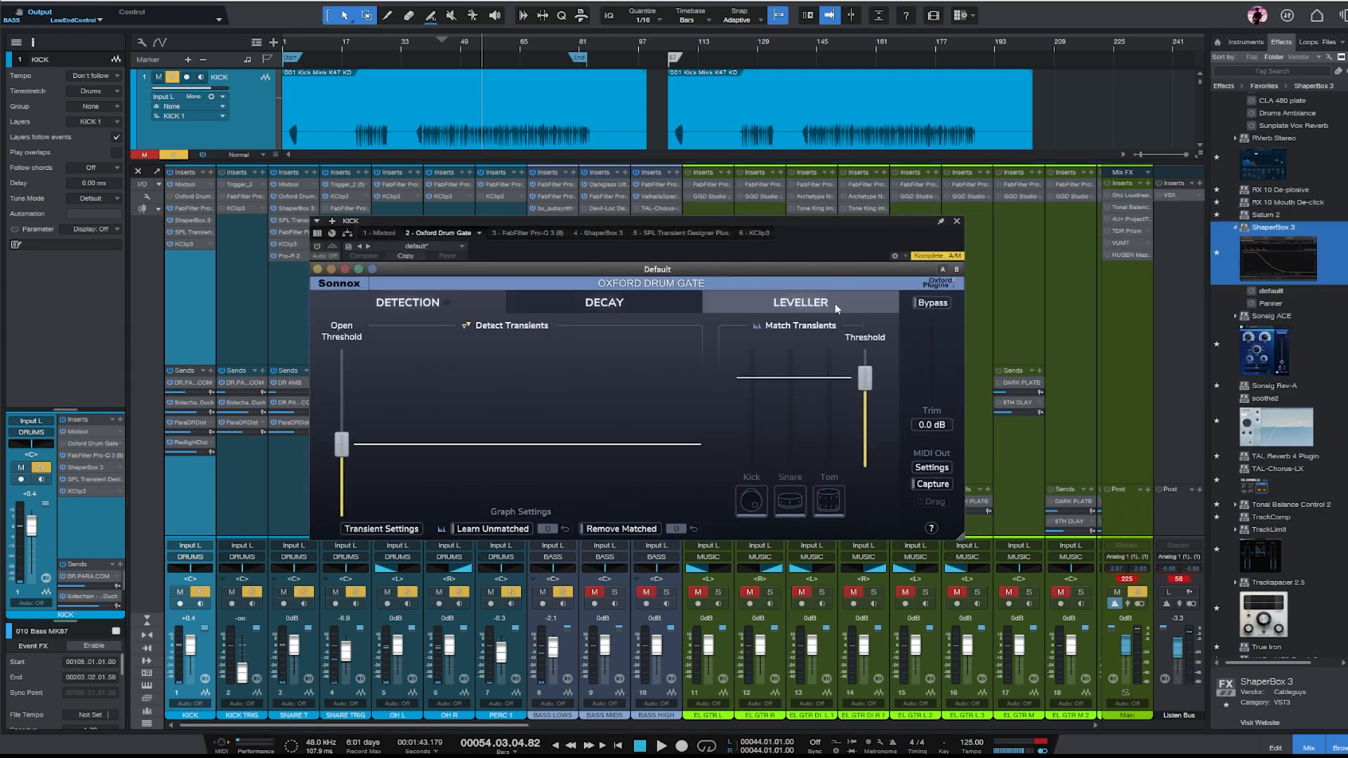
{"action": "left_click", "coordinate": [317, 247]}
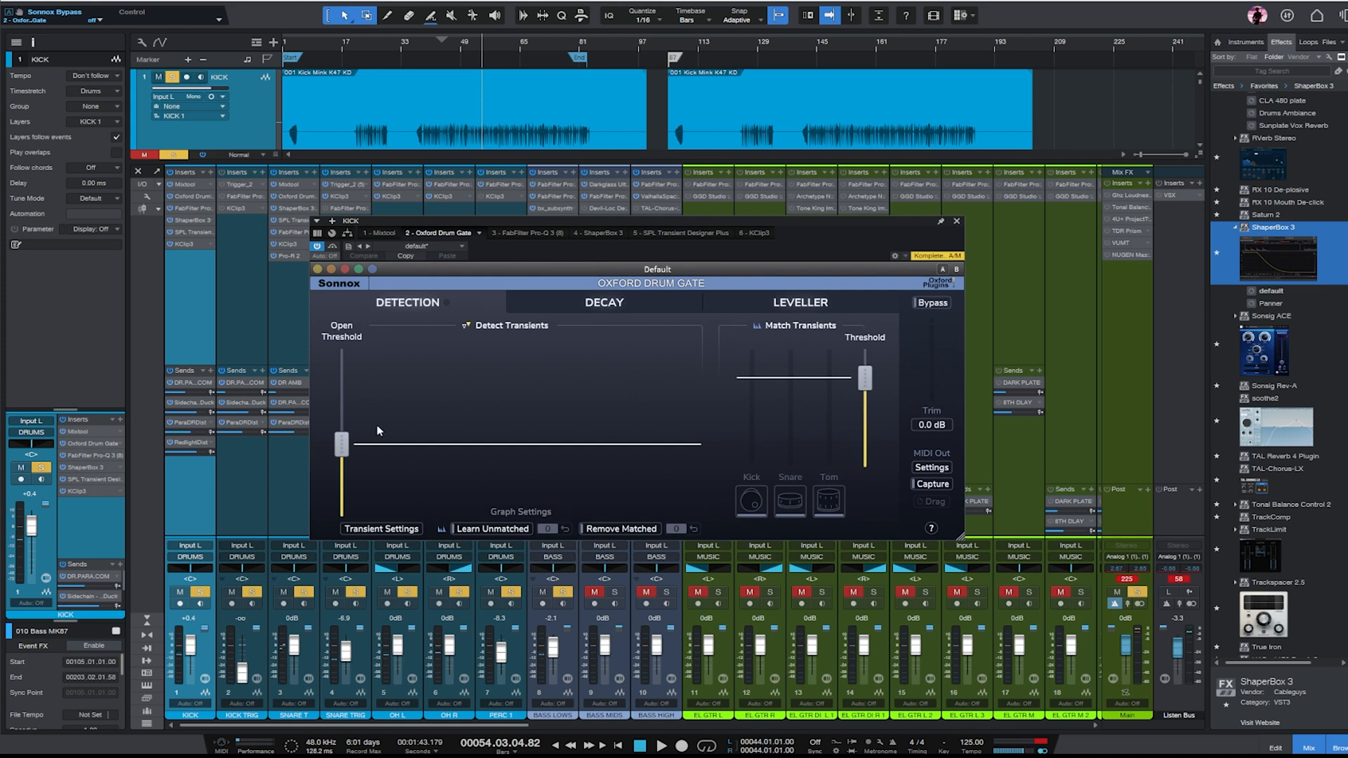
{"action": "left_click_drag", "start_coordinate": [378, 430], "coordinate": [379, 452]}
{"action": "left_click", "coordinate": [751, 500]}
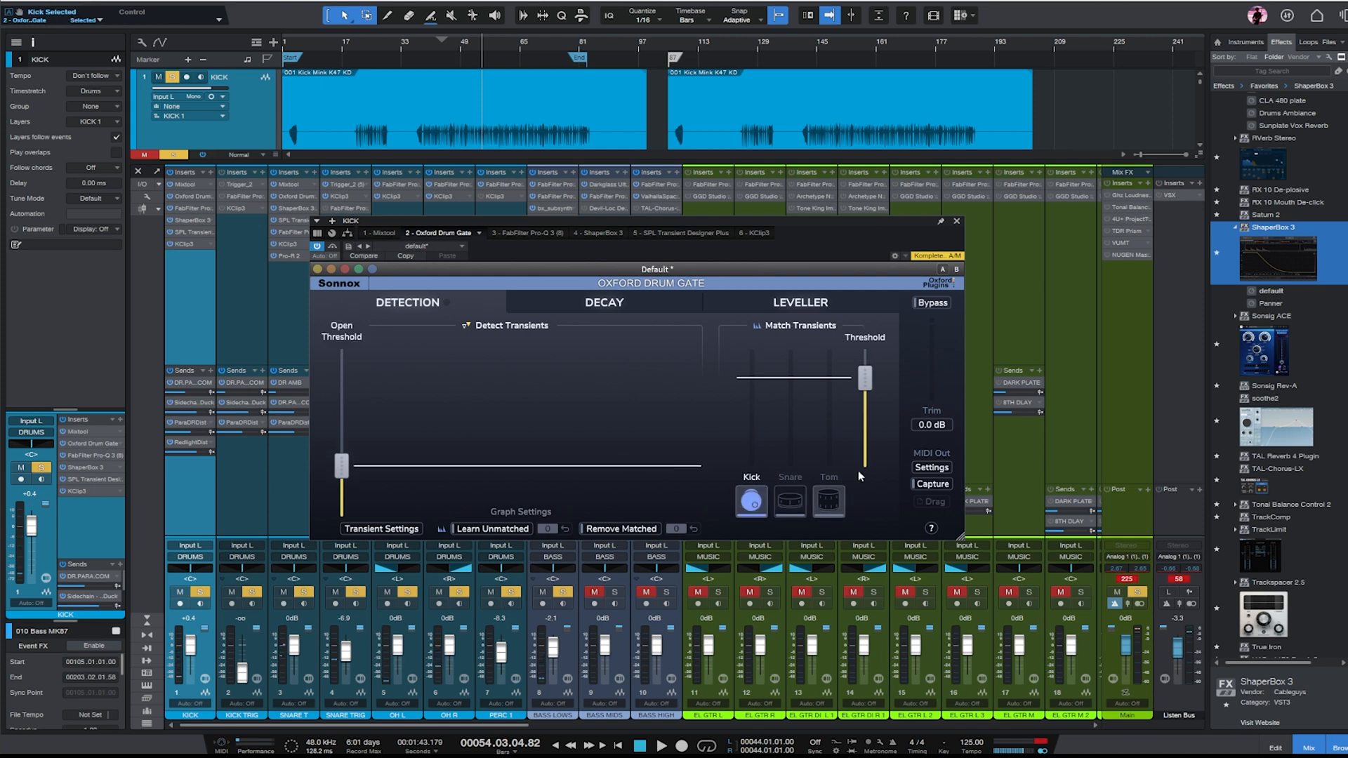
- Set KICK's Oxford Drum Gate leveller to about 74% soft levelling and slightly below maximum loud levelling during playback, and close it
{"action": "left_click", "coordinate": [815, 307]}
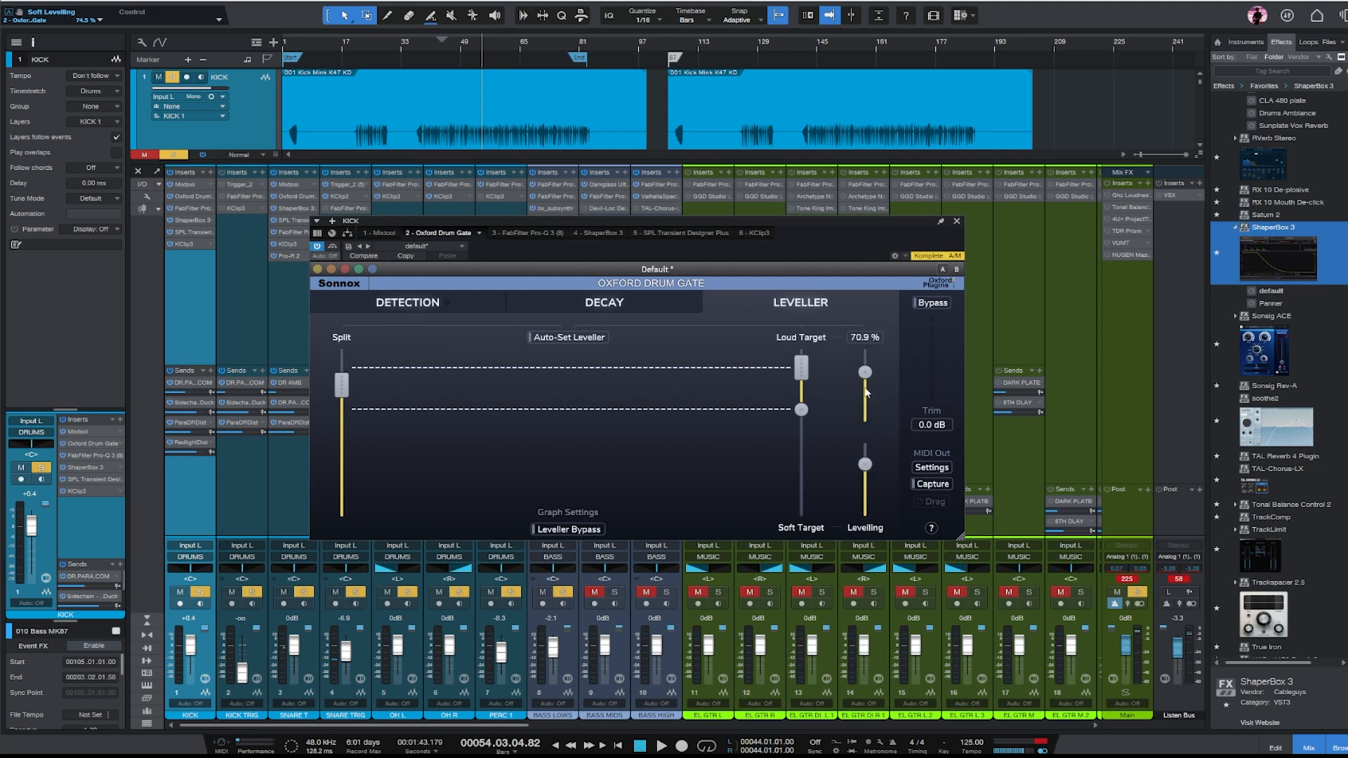
{"action": "key", "text": "space"}
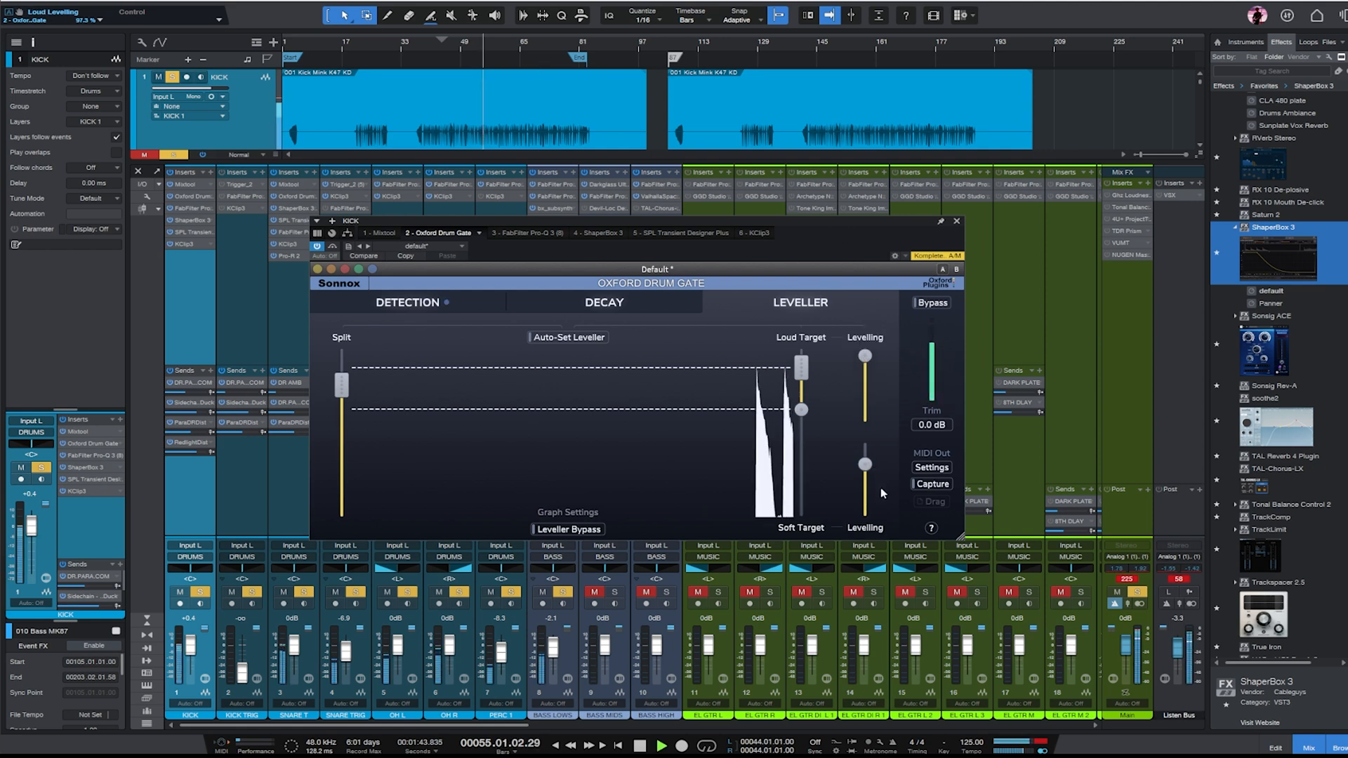
{"action": "left_click_drag", "start_coordinate": [866, 356], "coordinate": [865, 362]}
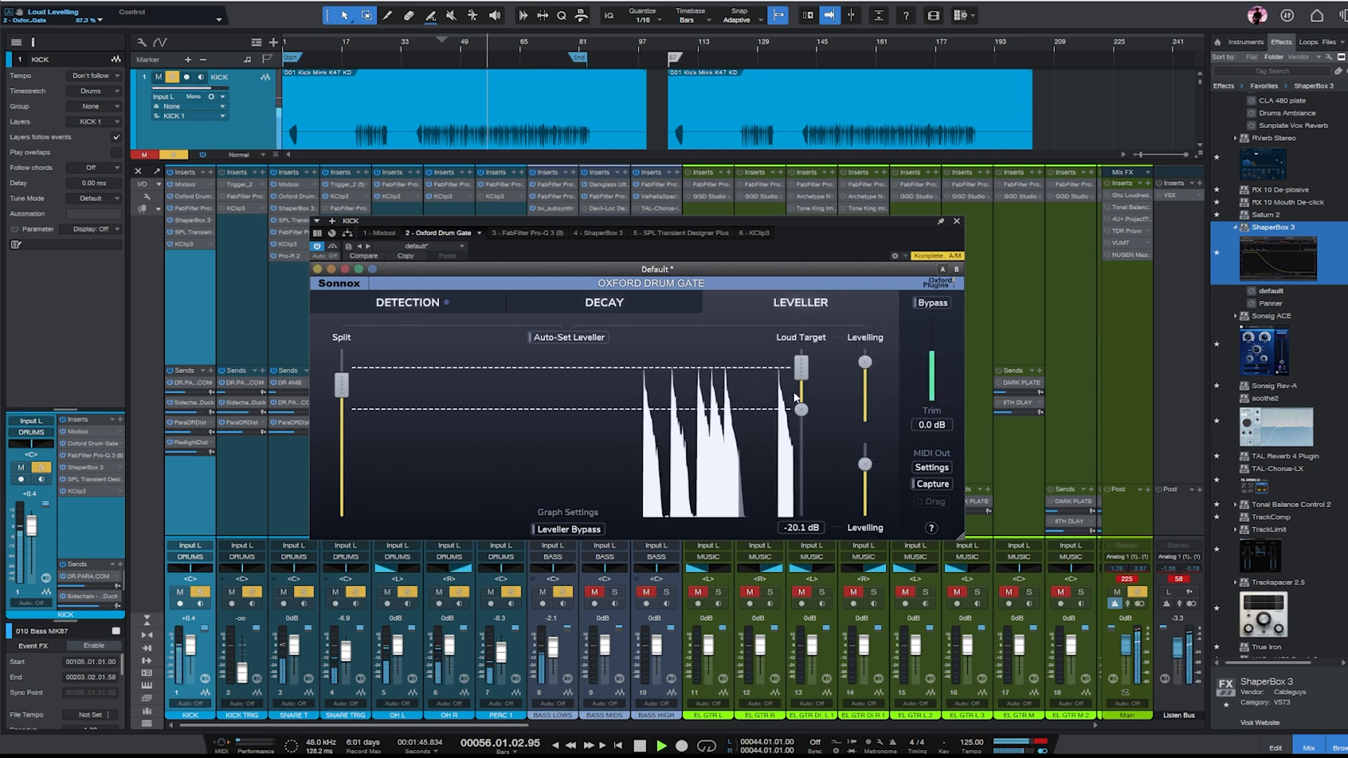
{"action": "left_click", "coordinate": [956, 221]}
- Put the BASS bus back in solo and lower its fader to about -2 dB
{"action": "left_click_drag", "start_coordinate": [433, 726], "coordinate": [1184, 729]}
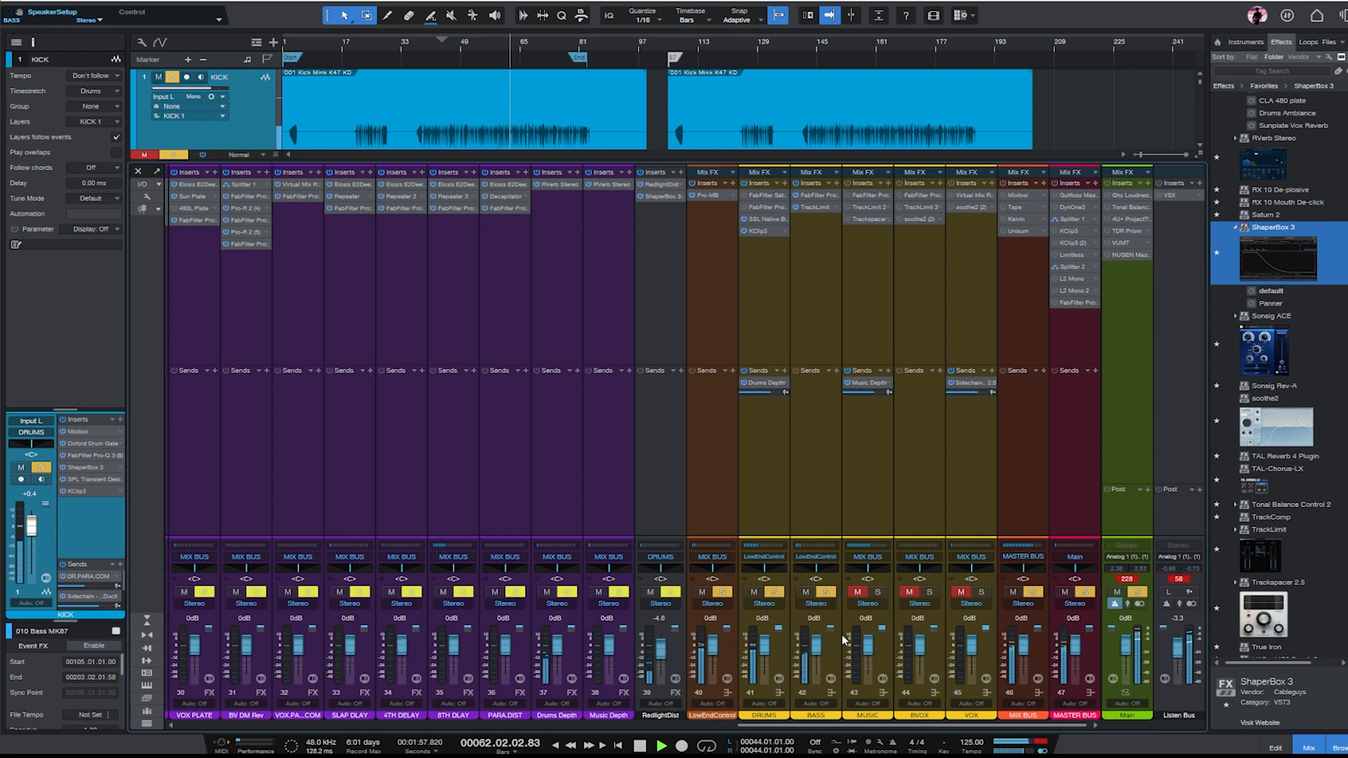
{"action": "key", "text": "F3"}
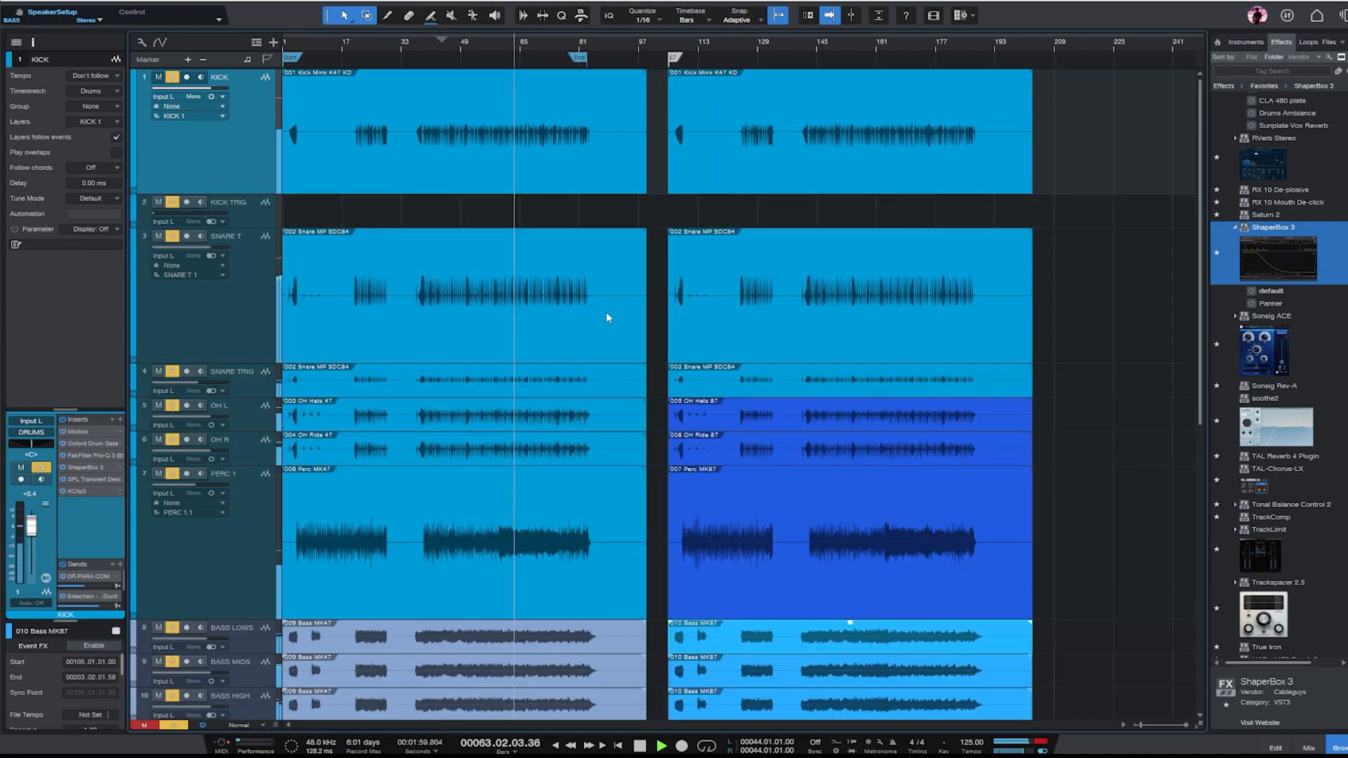
{"action": "scroll", "coordinate": [552, 282], "scroll_direction": "down", "scroll_amount": 8}
{"action": "scroll", "coordinate": [575, 351], "scroll_direction": "up", "scroll_amount": 8}
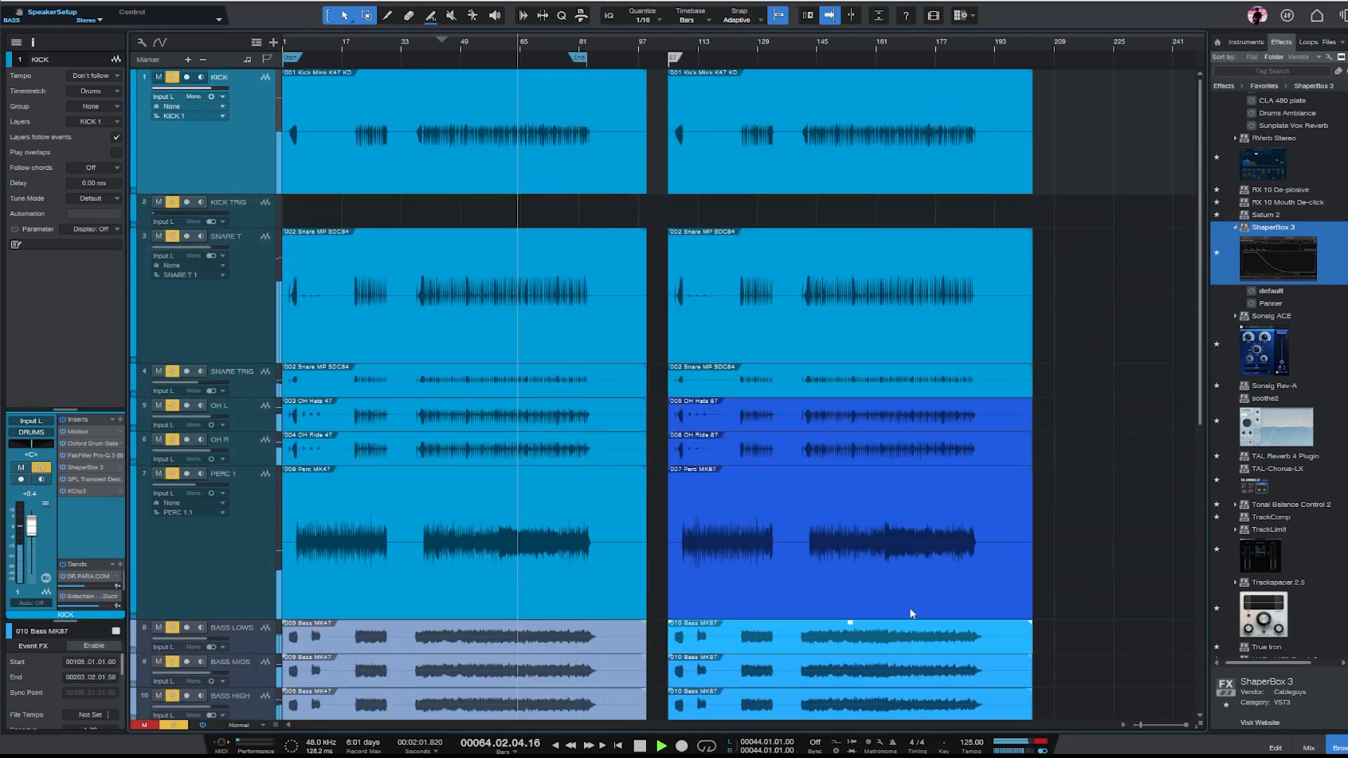
{"action": "left_click", "coordinate": [1308, 747]}
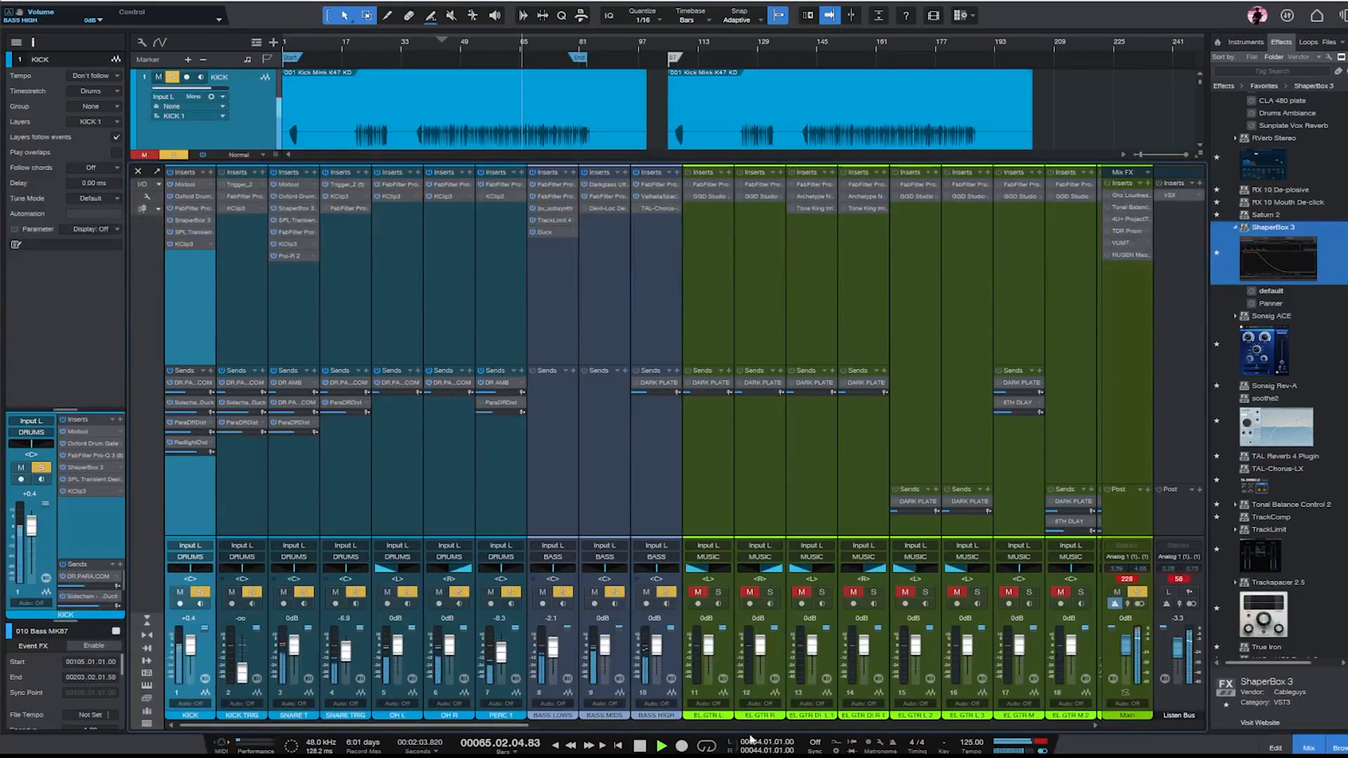
{"action": "left_click_drag", "start_coordinate": [475, 726], "coordinate": [1171, 702]}
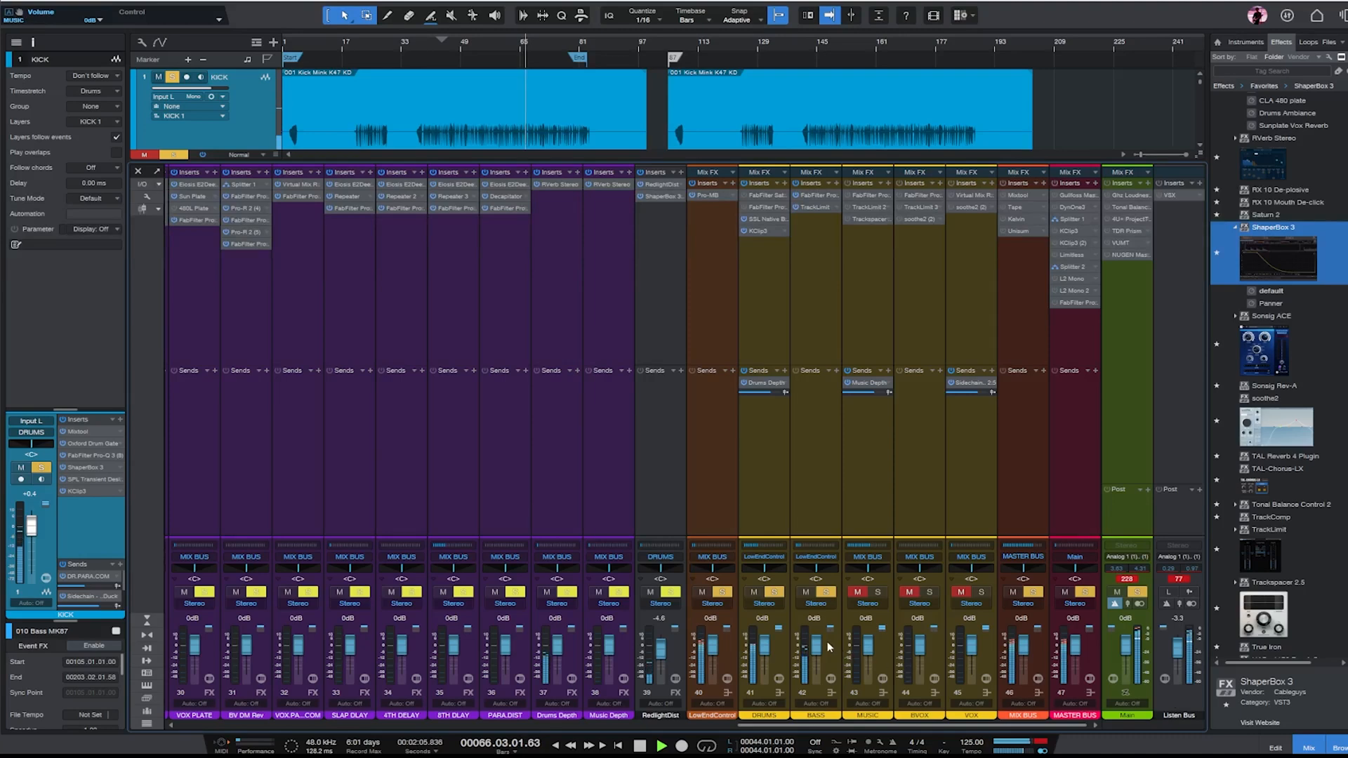
- Clear all solos in the arrangement, stop playback, and unmute BASS LOWS, BASS MIDS and BASS HIGH
{"action": "left_click", "coordinate": [1307, 749]}
{"action": "scroll", "coordinate": [556, 306], "scroll_direction": "down", "scroll_amount": 5}
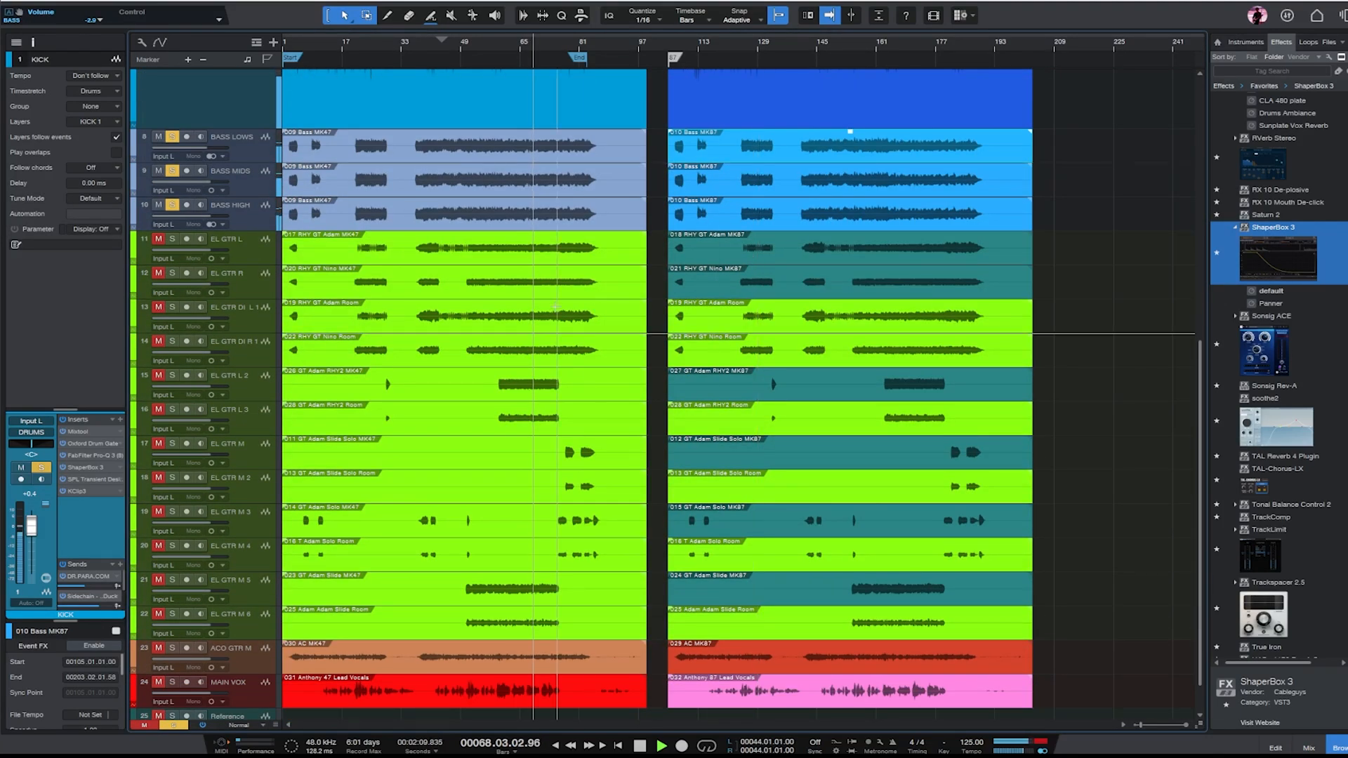
{"action": "left_click", "coordinate": [180, 728]}
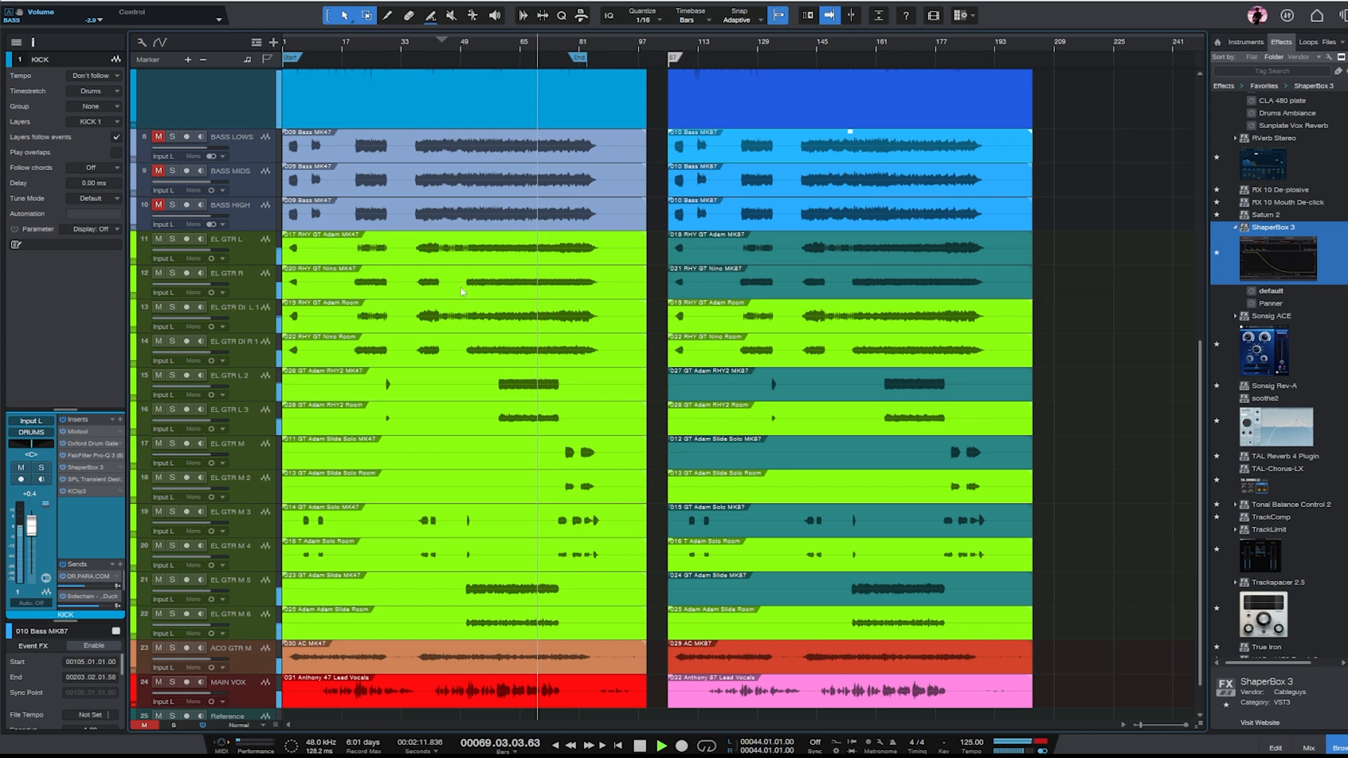
{"action": "left_click", "coordinate": [584, 264]}
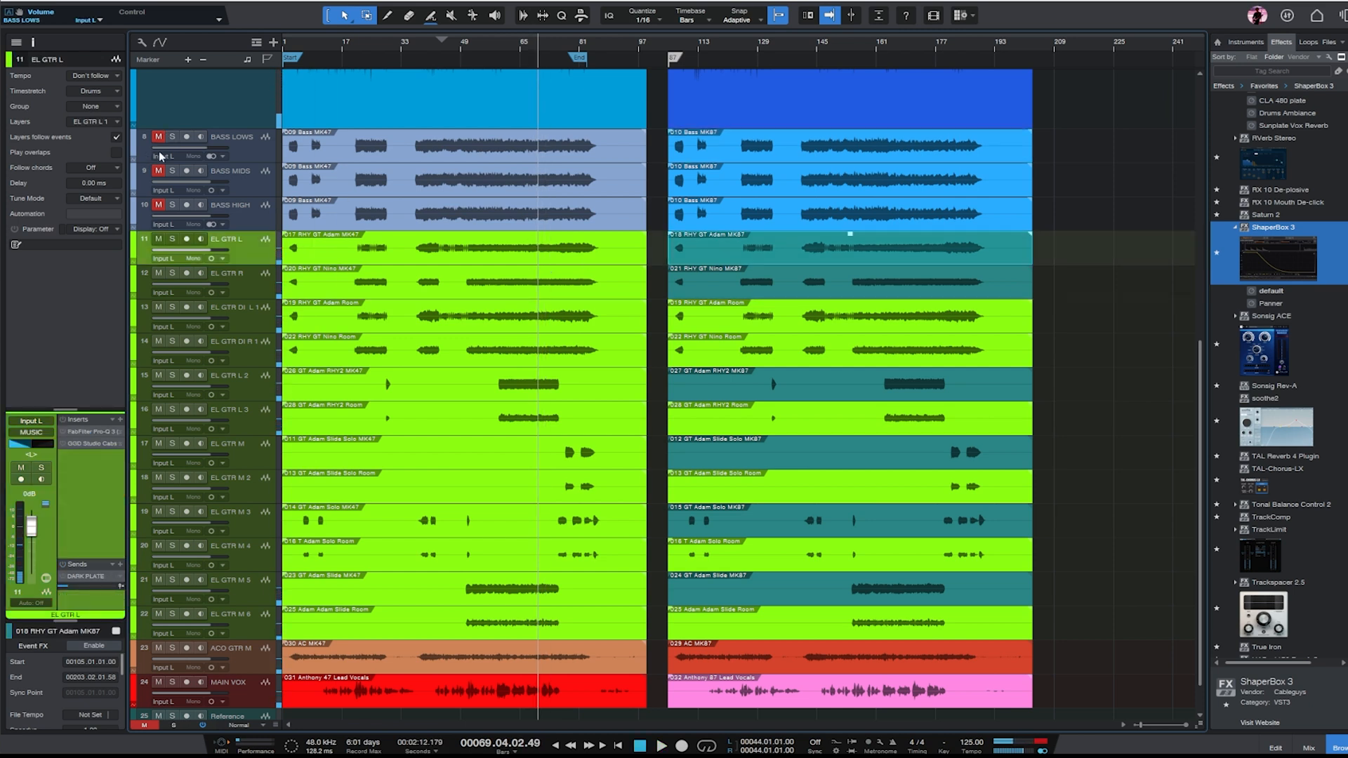
{"action": "left_click", "coordinate": [159, 205]}
- Pull down the faders of the guitar room tracks EL GTR DI L 1, EL GTR DI R 1 and EL GTR L 3
{"action": "left_click", "coordinate": [254, 325]}
{"action": "left_click", "coordinate": [251, 353], "text": "shift"}
{"action": "left_click_drag", "start_coordinate": [29, 538], "coordinate": [32, 578]}
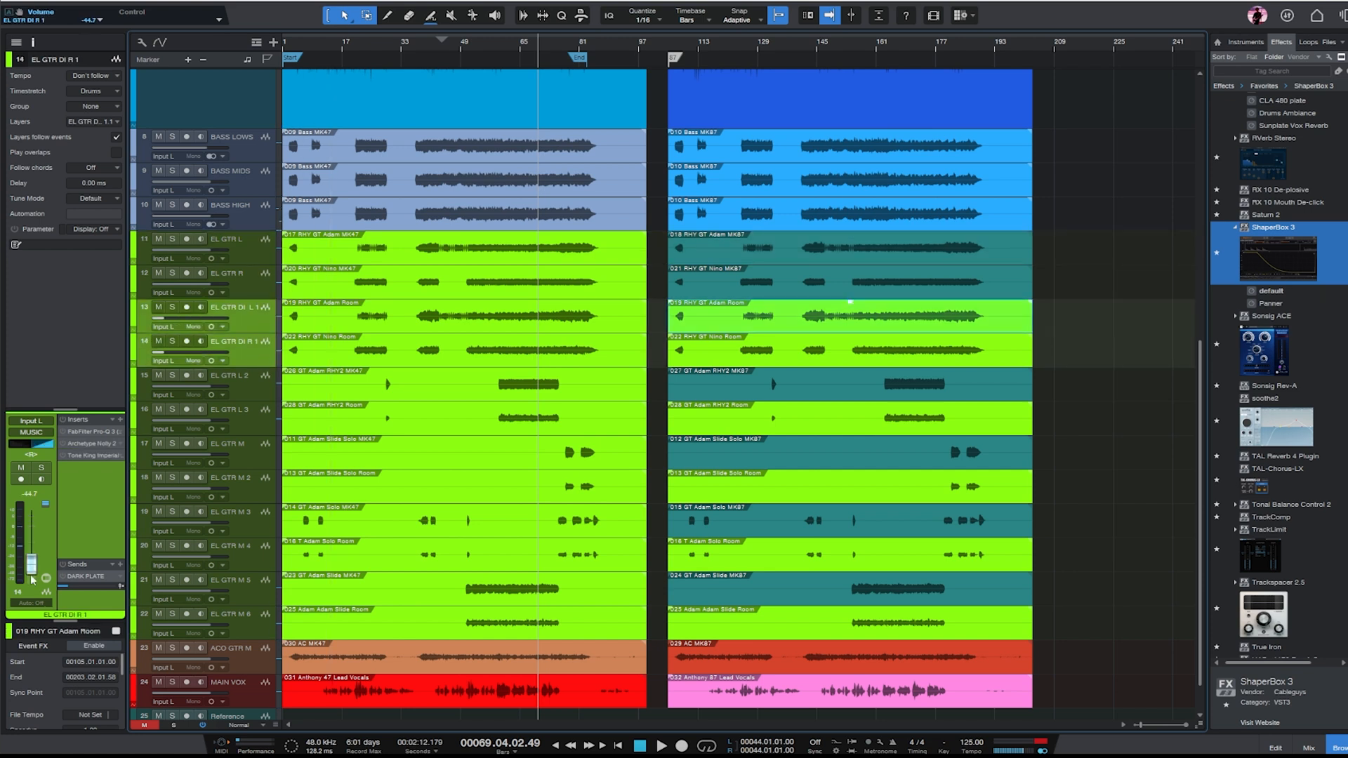
{"action": "left_click", "coordinate": [237, 390]}
{"action": "left_click", "coordinate": [246, 427]}
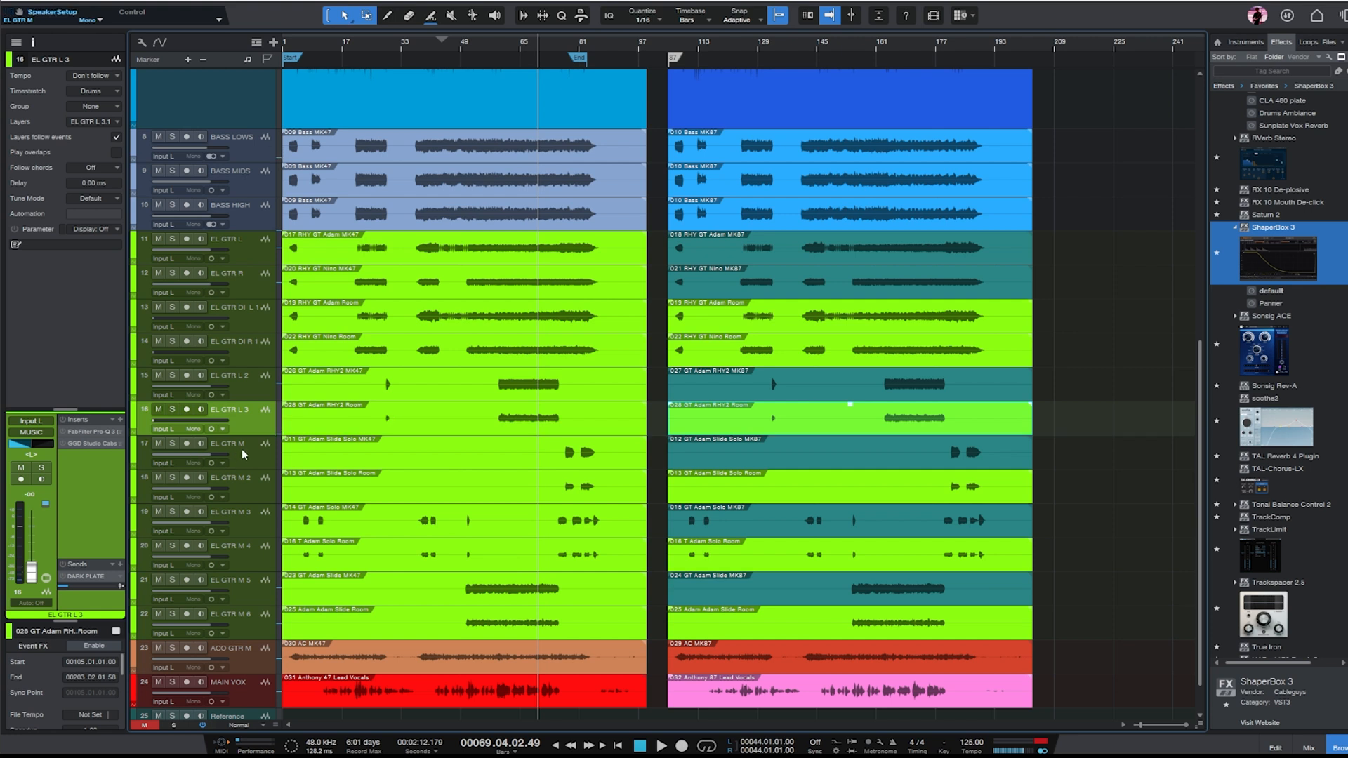
- Pull the faders of the room tracks EL GTR M 2, EL GTR M 4 and EL GTR M 6 fully down
{"action": "left_click", "coordinate": [245, 452]}
{"action": "left_click", "coordinate": [246, 485]}
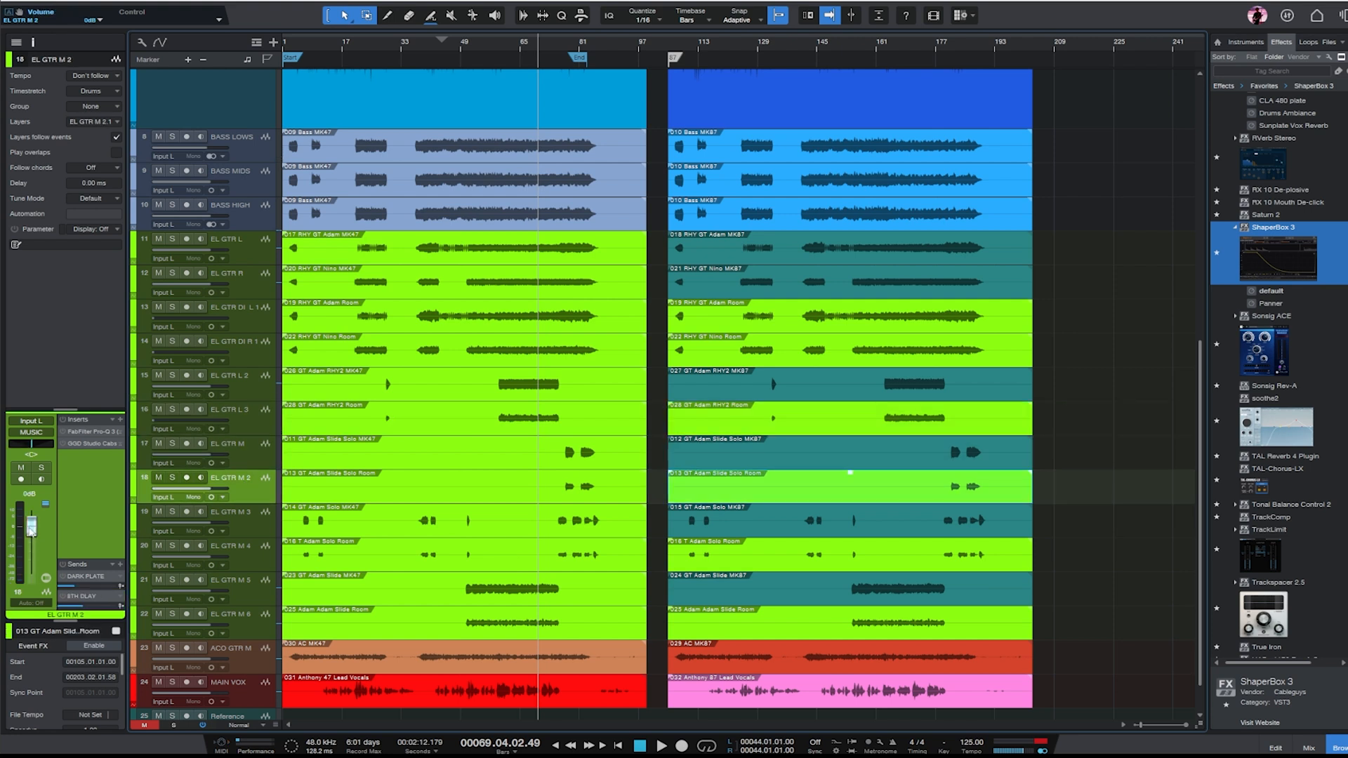
{"action": "left_click_drag", "start_coordinate": [31, 527], "coordinate": [31, 574]}
{"action": "left_click", "coordinate": [243, 519]}
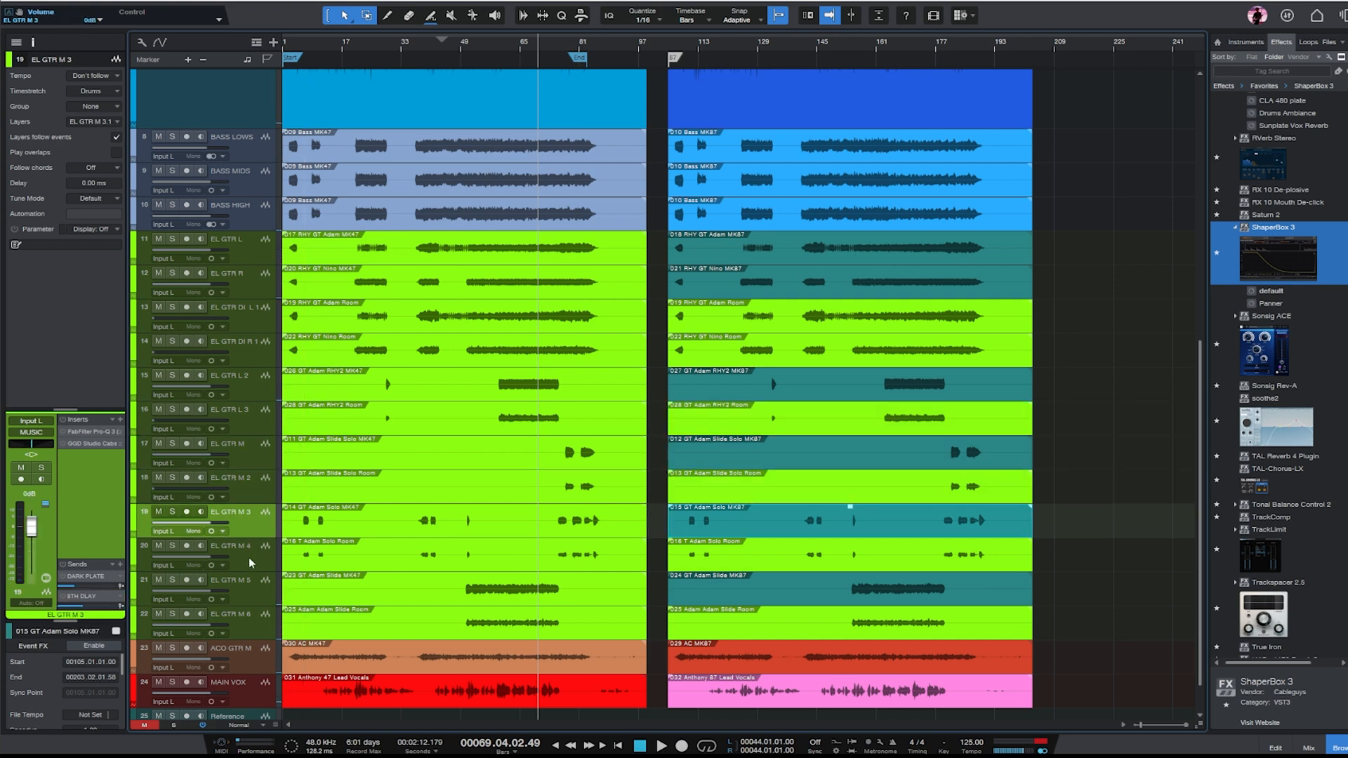
{"action": "left_click", "coordinate": [257, 552]}
{"action": "left_click_drag", "start_coordinate": [31, 531], "coordinate": [31, 574]}
{"action": "left_click", "coordinate": [251, 588]}
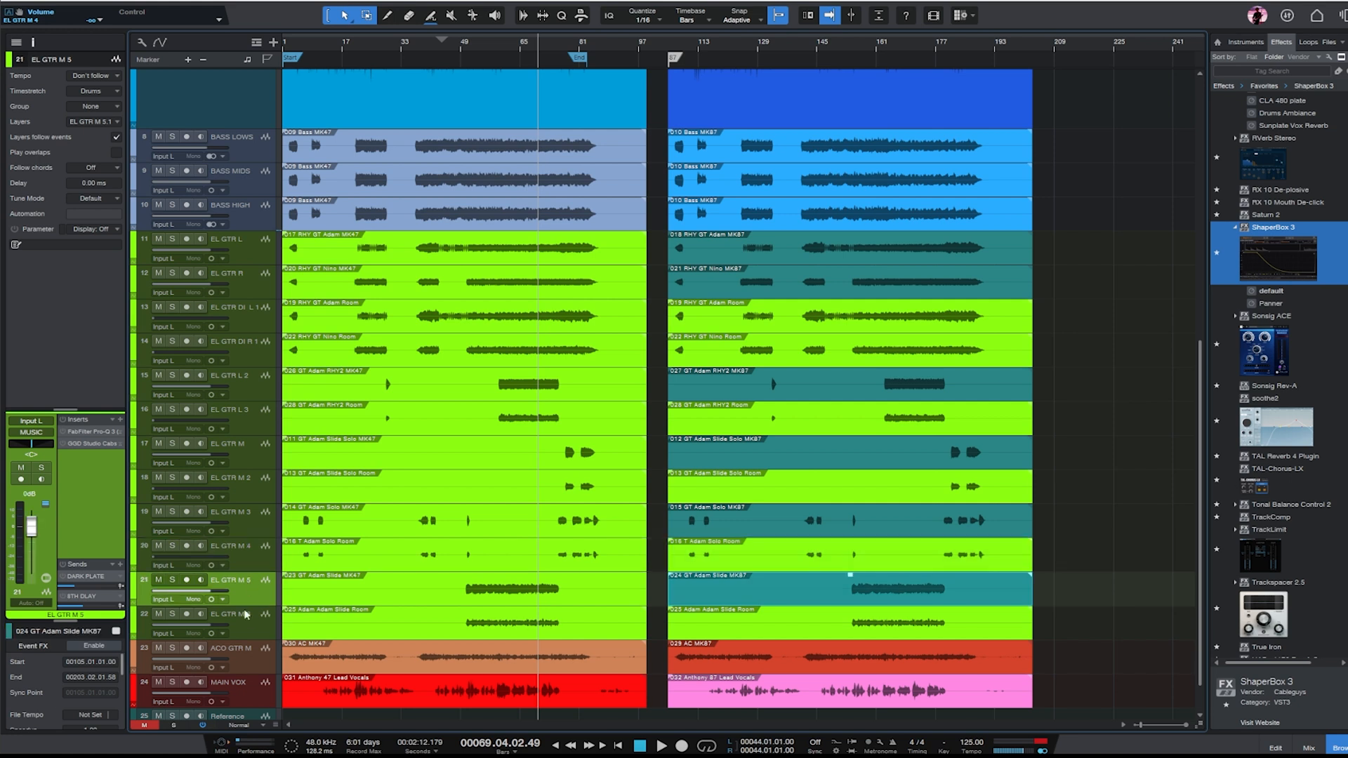
{"action": "left_click", "coordinate": [248, 617]}
{"action": "left_click_drag", "start_coordinate": [32, 527], "coordinate": [31, 575]}
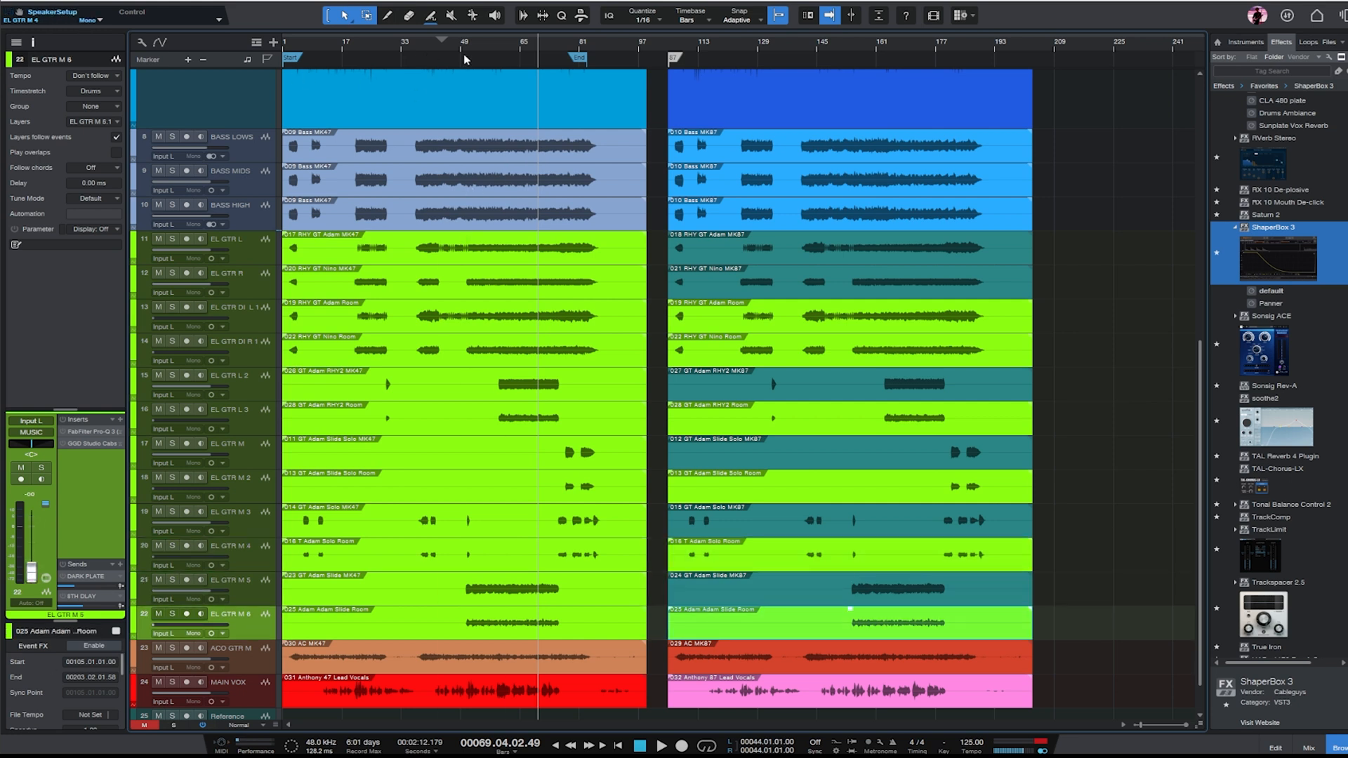
- Solo EL GTR L, play from about bar 58, and open its FabFilter Pro-Q 3
{"action": "left_click", "coordinate": [495, 45]}
{"action": "left_click", "coordinate": [245, 251]}
{"action": "left_click", "coordinate": [172, 239]}
{"action": "key", "text": "space"}
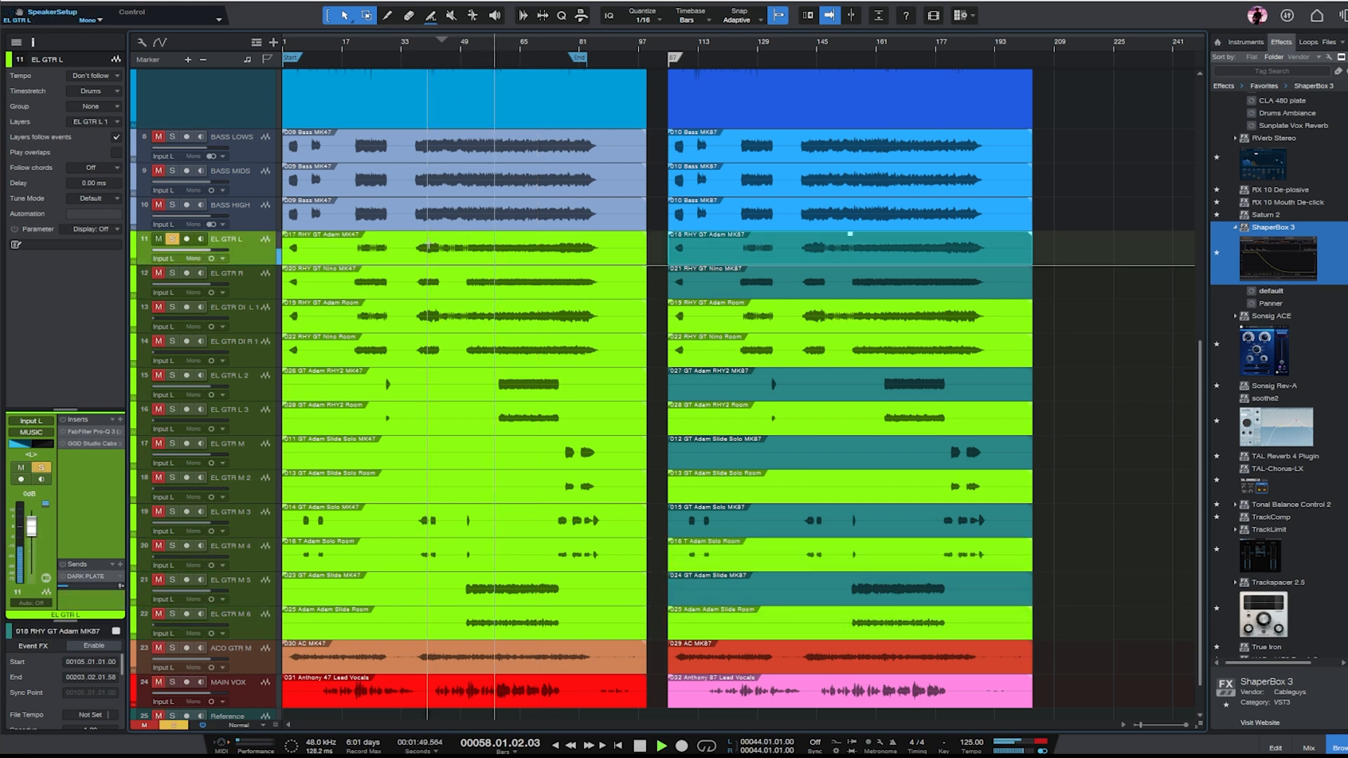
{"action": "left_click", "coordinate": [79, 434]}
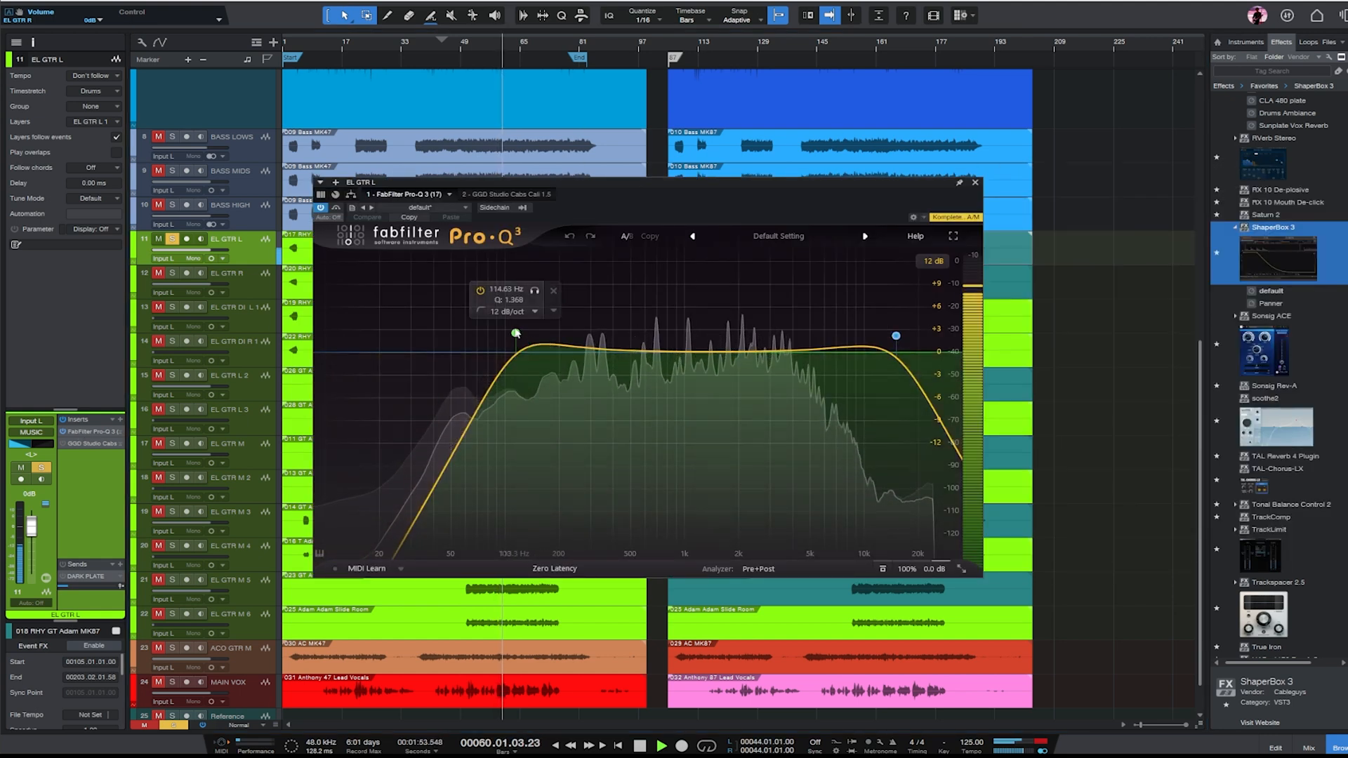
- Narrow EL GTR L's EQ with a low cut near 274 Hz and high cut near 4.7 kHz, plus bell cuts near 288 Hz and in the mids
{"action": "left_click_drag", "start_coordinate": [515, 333], "coordinate": [600, 333]}
{"action": "left_click_drag", "start_coordinate": [896, 336], "coordinate": [805, 339]}
{"action": "left_click_drag", "start_coordinate": [601, 334], "coordinate": [649, 399]}
{"action": "mouse_move", "coordinate": [586, 363]}
{"action": "left_mouse_down"}
{"action": "mouse_move", "coordinate": [584, 332]}
{"action": "mouse_move", "coordinate": [587, 388]}
{"action": "left_mouse_up"}
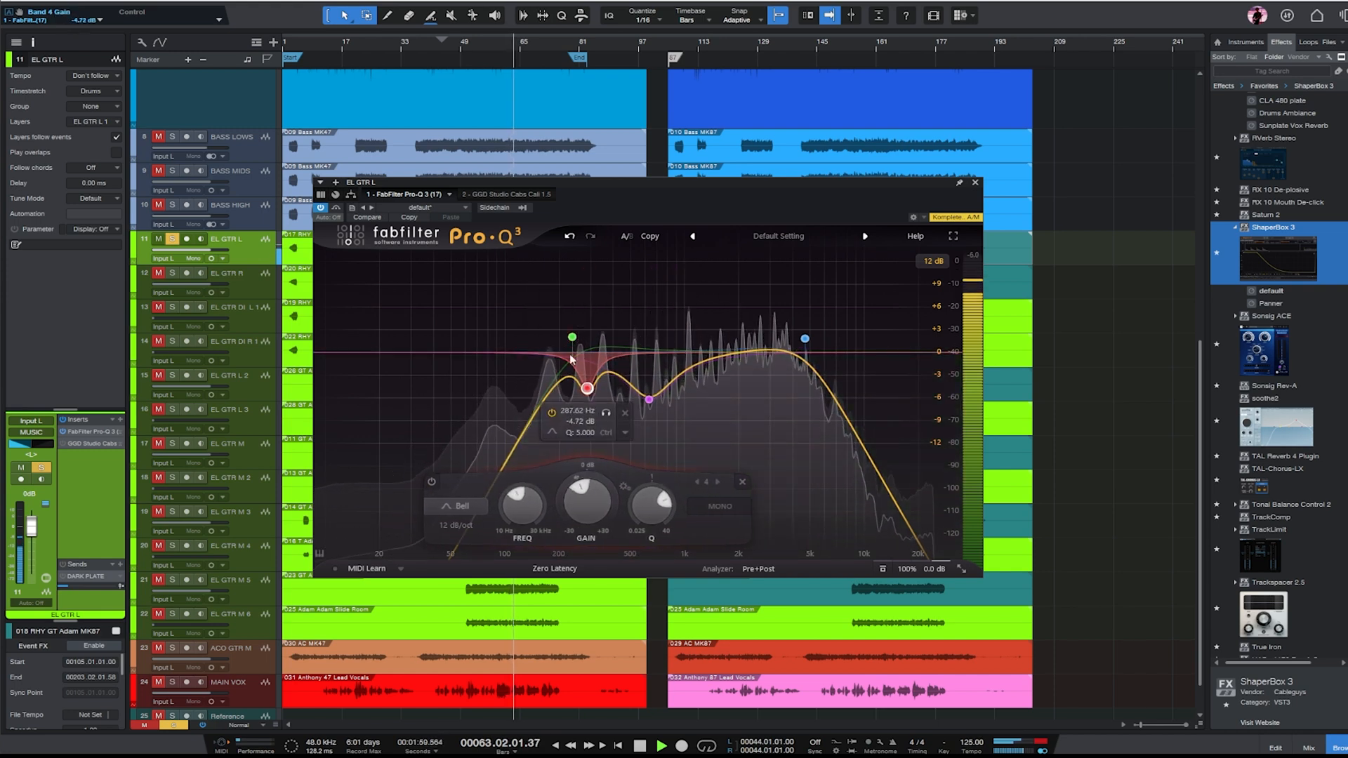
{"action": "left_click_drag", "start_coordinate": [572, 337], "coordinate": [583, 337]}
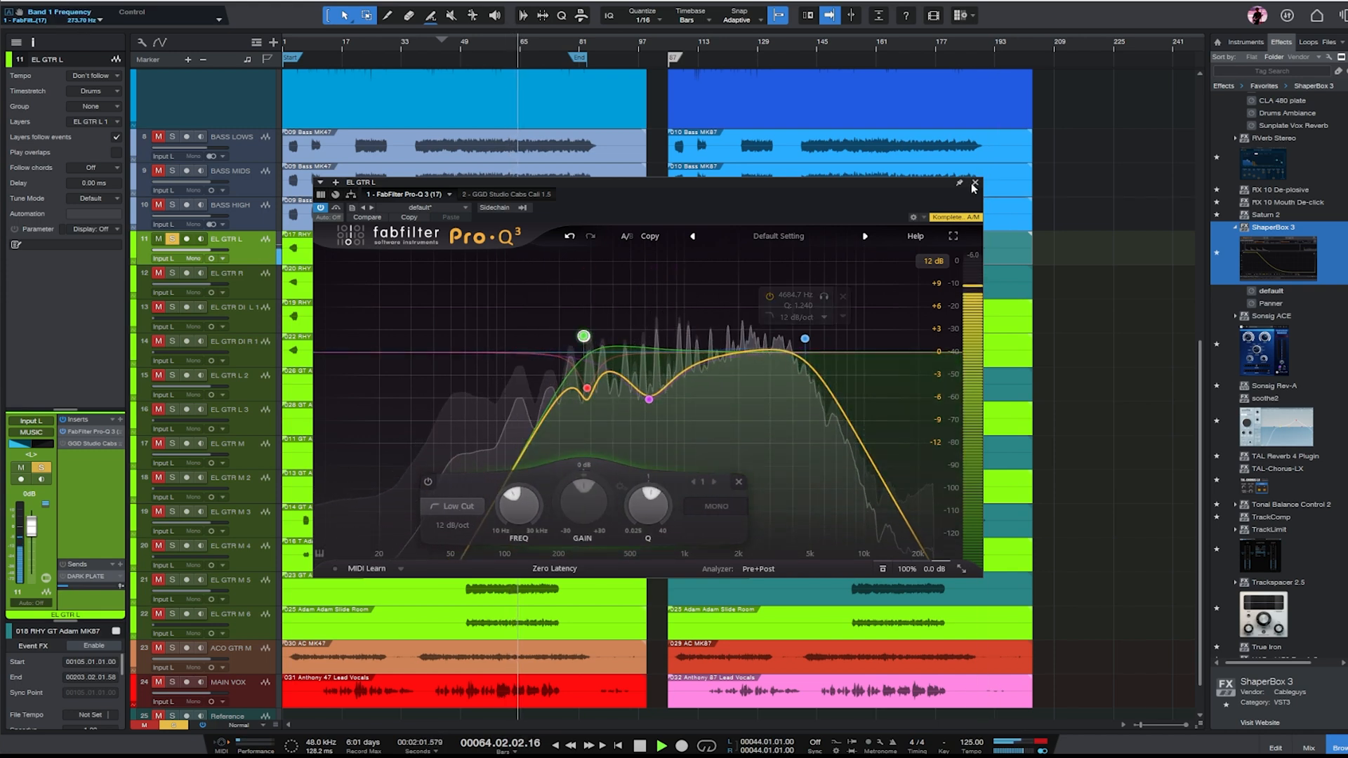
{"action": "left_click", "coordinate": [975, 182]}
- Move the solo from EL GTR L to EL GTR R and open that track's FabFilter Pro-Q 3
{"action": "left_click", "coordinate": [173, 240]}
{"action": "left_click", "coordinate": [172, 273]}
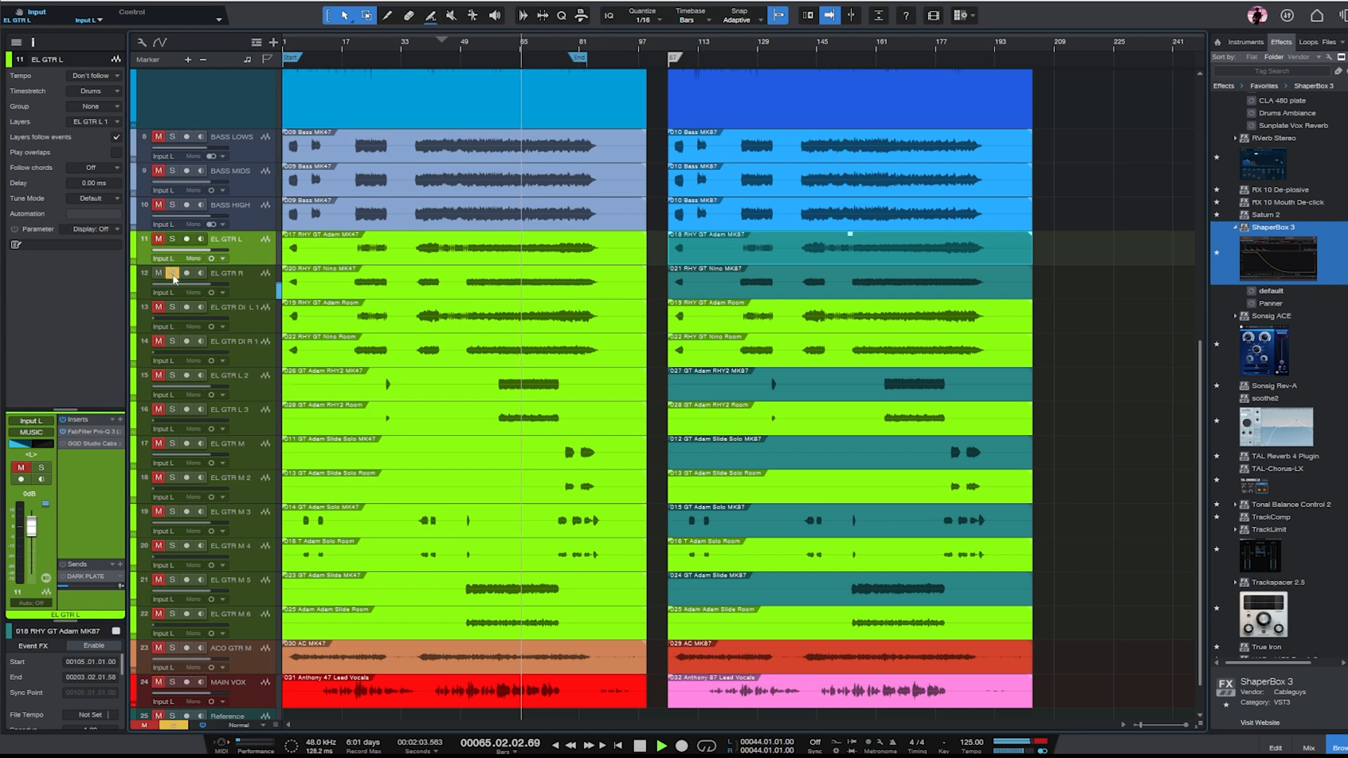
{"action": "key", "text": "Down"}
{"action": "left_click", "coordinate": [89, 436]}
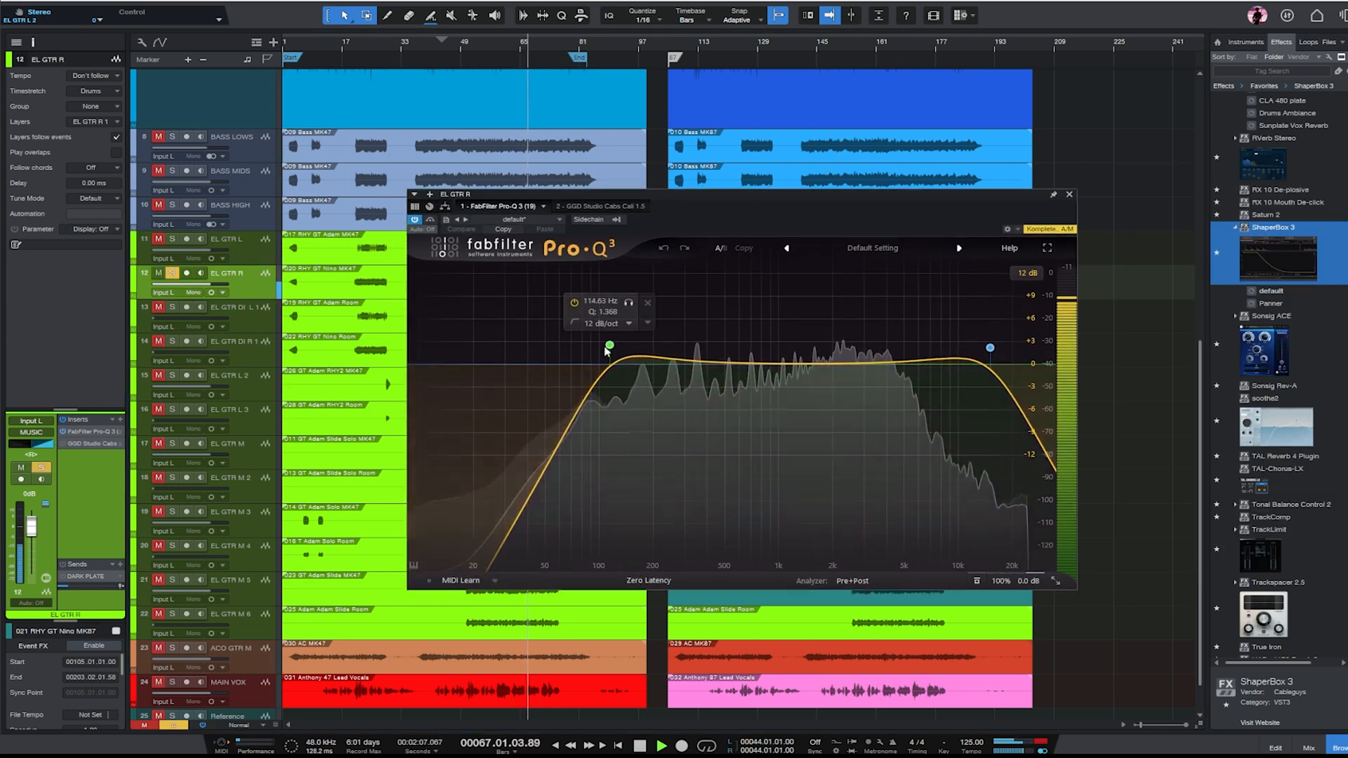
- Shape EL GTR R's EQ with a low cut near 307 Hz, an upper-mid dip of about 3 dB and a deeper low-mid cut
{"action": "left_click_drag", "start_coordinate": [608, 346], "coordinate": [672, 347]}
{"action": "left_click_drag", "start_coordinate": [989, 348], "coordinate": [870, 389]}
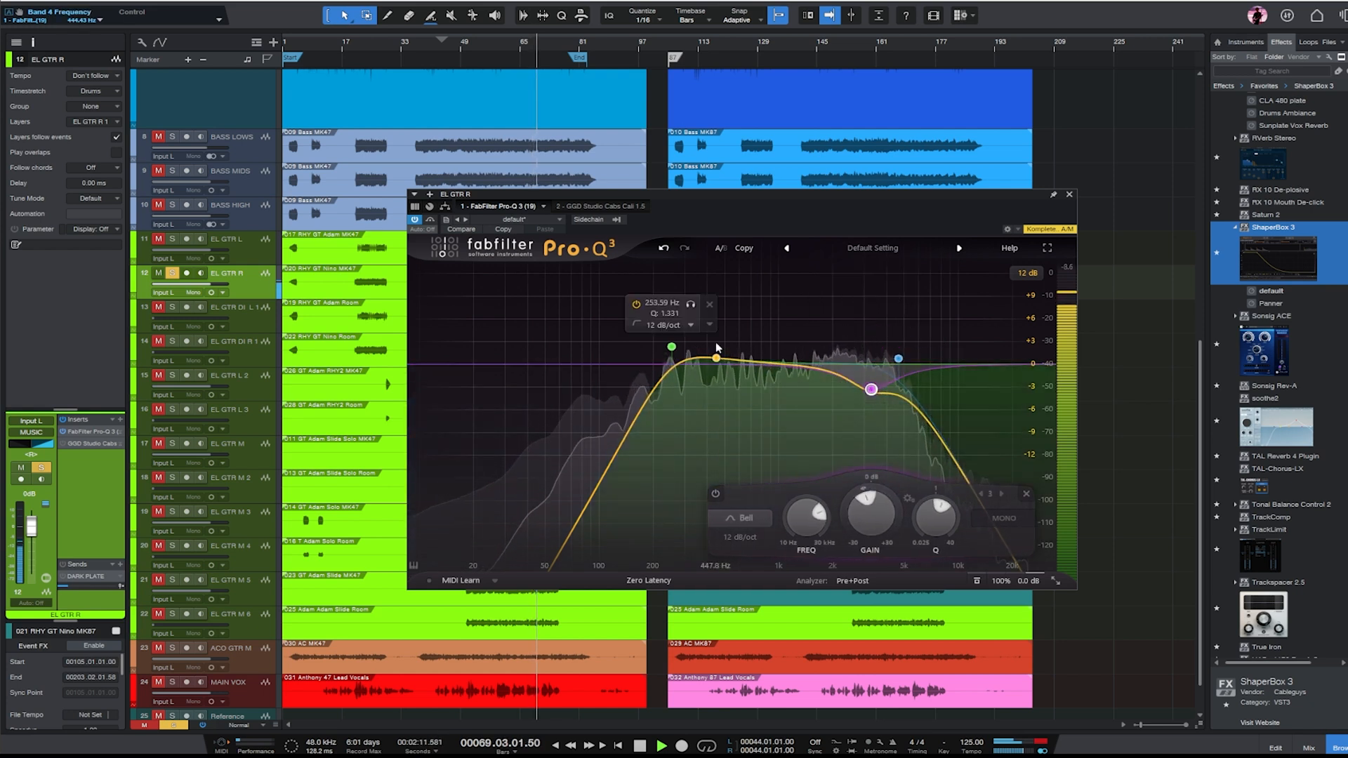
{"action": "left_click_drag", "start_coordinate": [717, 359], "coordinate": [730, 422]}
{"action": "left_click_drag", "start_coordinate": [674, 348], "coordinate": [688, 358]}
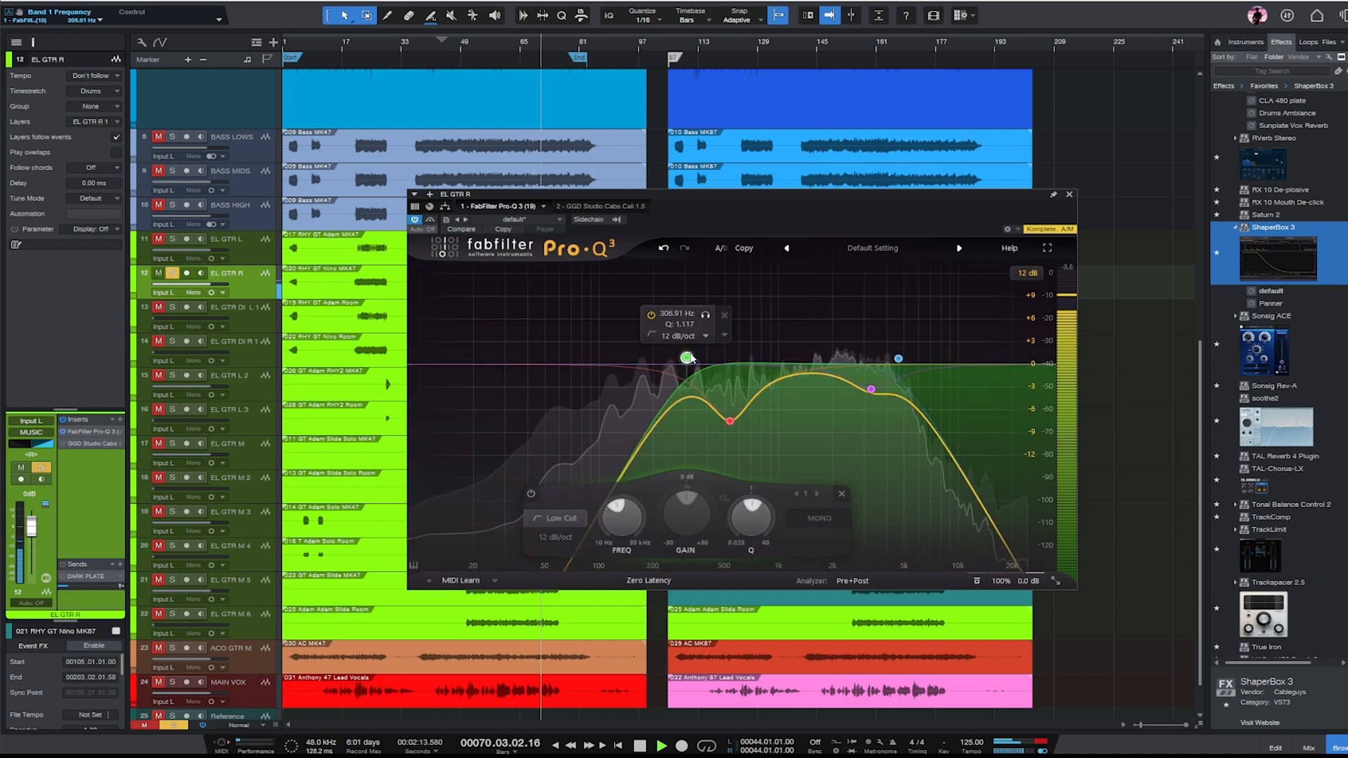
{"action": "left_click", "coordinate": [1069, 195]}
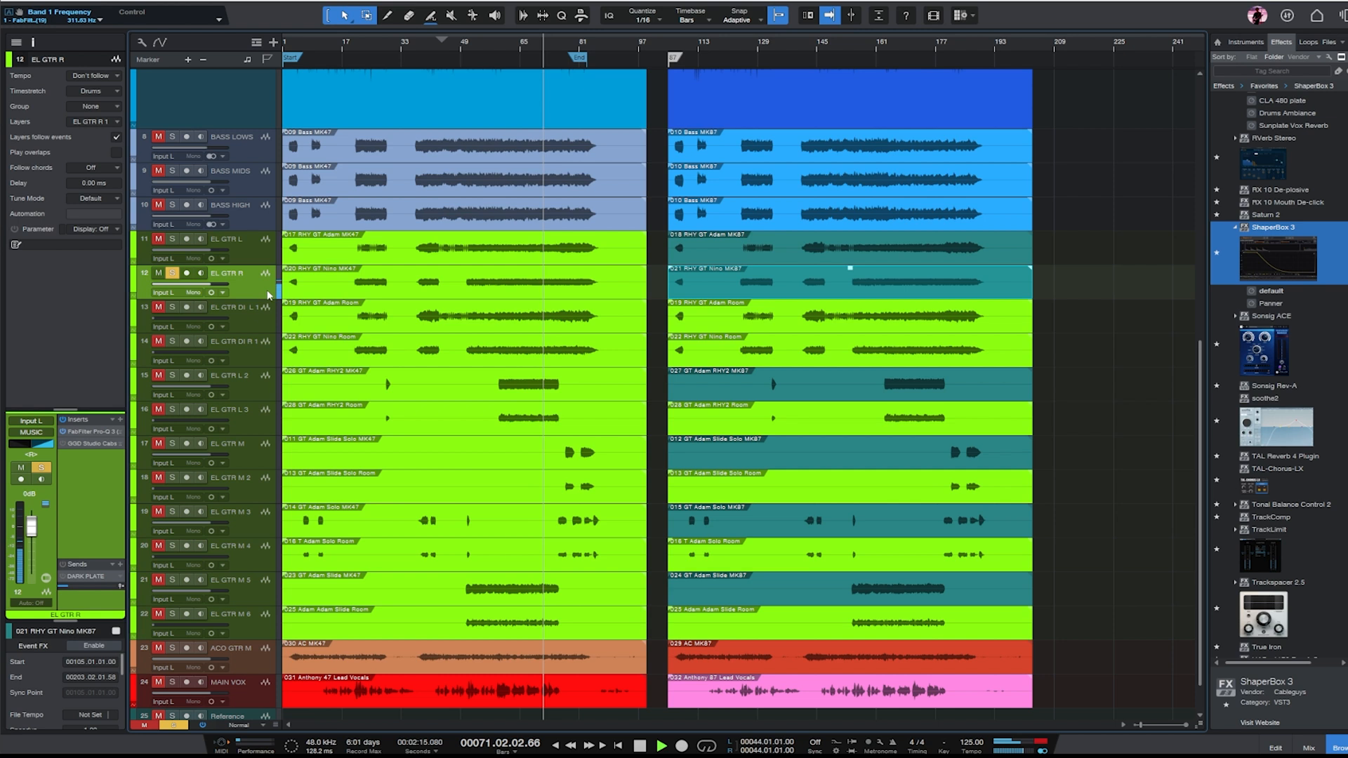
- Set the DARK PLATE send of EL GTR L to about -25 dB and unsolo EL GTR R
{"action": "left_click", "coordinate": [227, 254], "text": "shift"}
{"action": "left_click_drag", "start_coordinate": [69, 584], "coordinate": [81, 590]}
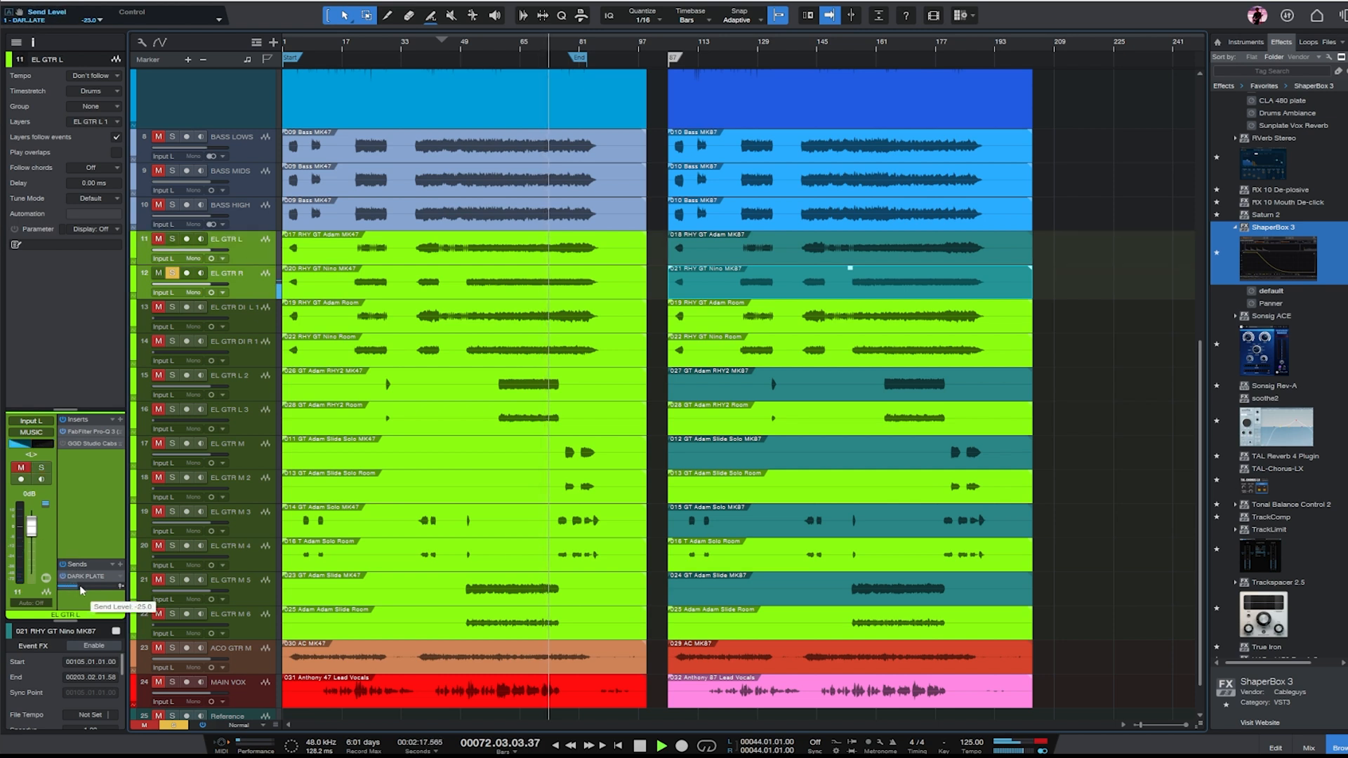
{"action": "left_click", "coordinate": [175, 273]}
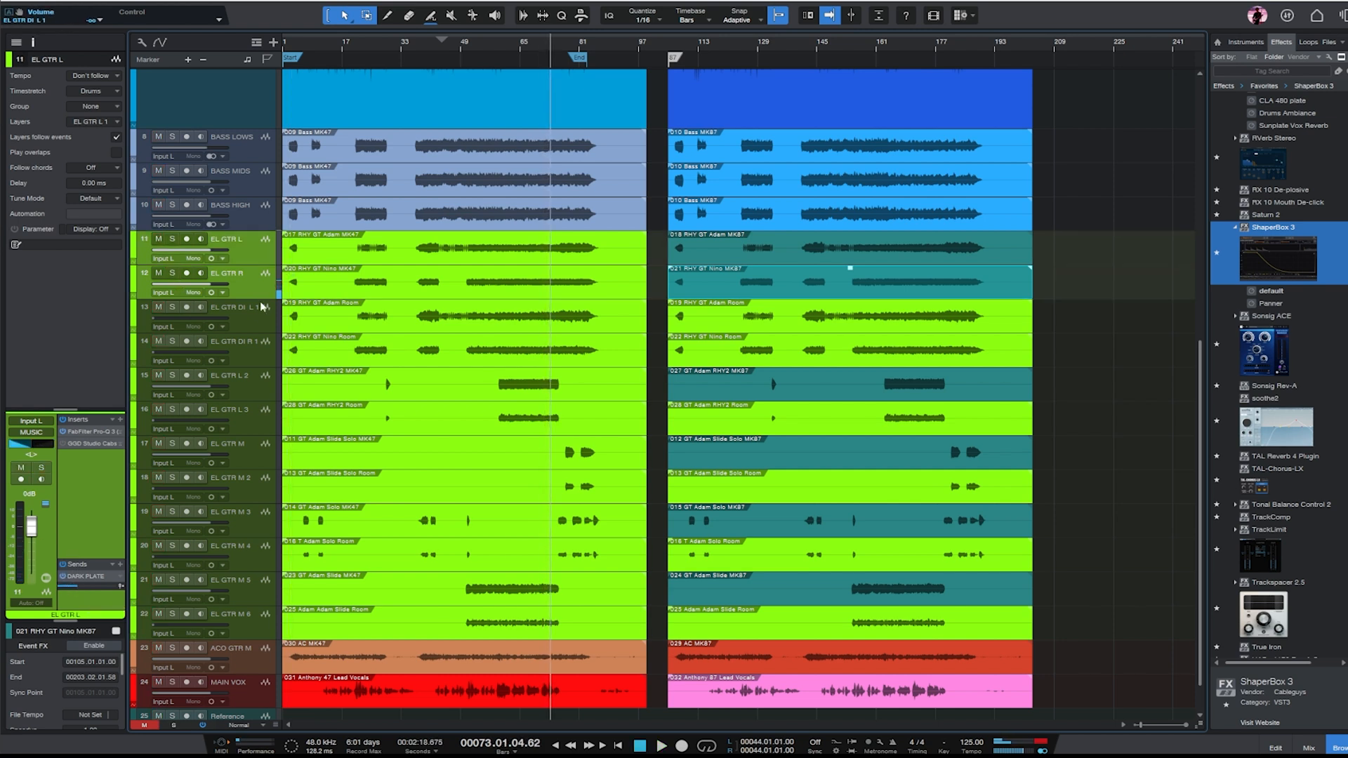
- Solo EL GTR DI L 1 and EL GTR DI R 1 together, audition them and set their faders to about -15 dB
{"action": "left_click", "coordinate": [237, 328]}
{"action": "left_click", "coordinate": [252, 352], "text": "shift"}
{"action": "key", "text": "s"}
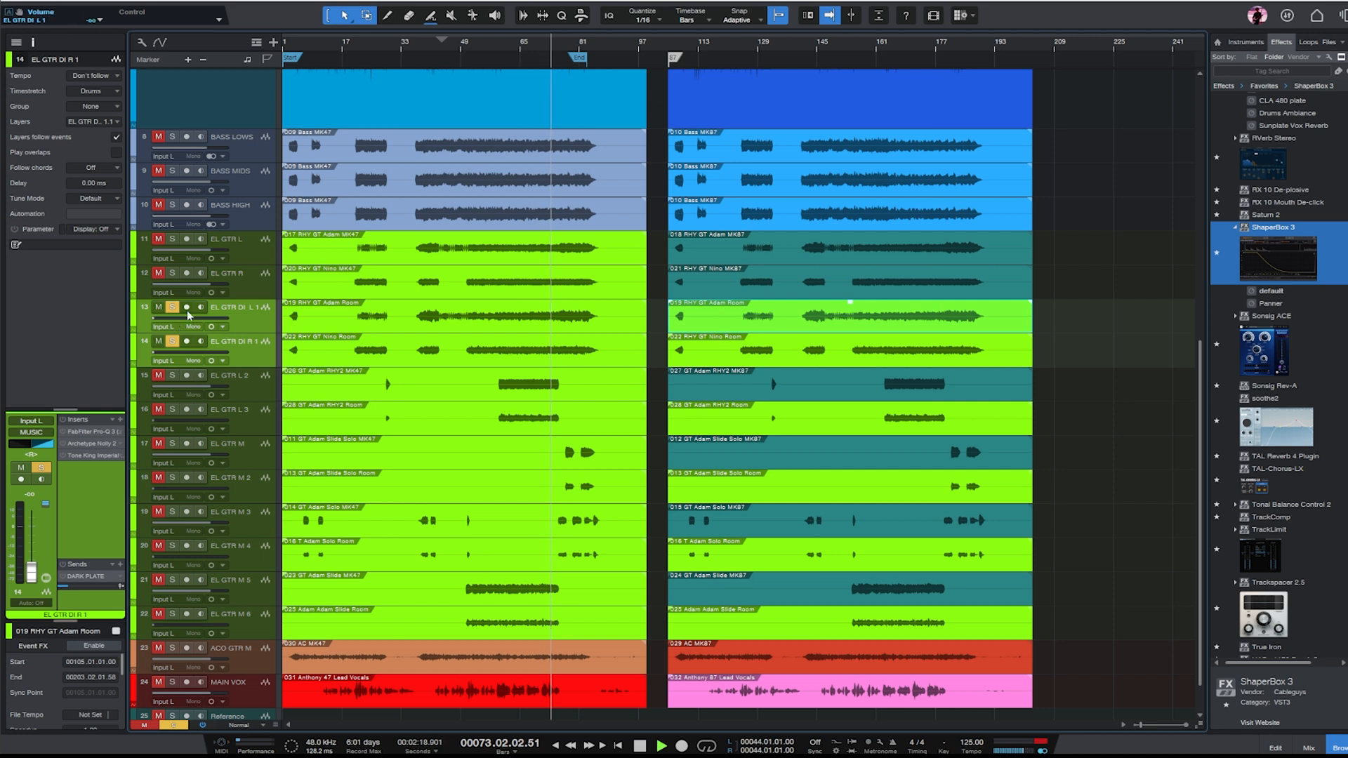
{"action": "left_click", "coordinate": [209, 327]}
{"action": "left_click", "coordinate": [193, 322]}
{"action": "left_click_drag", "start_coordinate": [181, 319], "coordinate": [226, 321]}
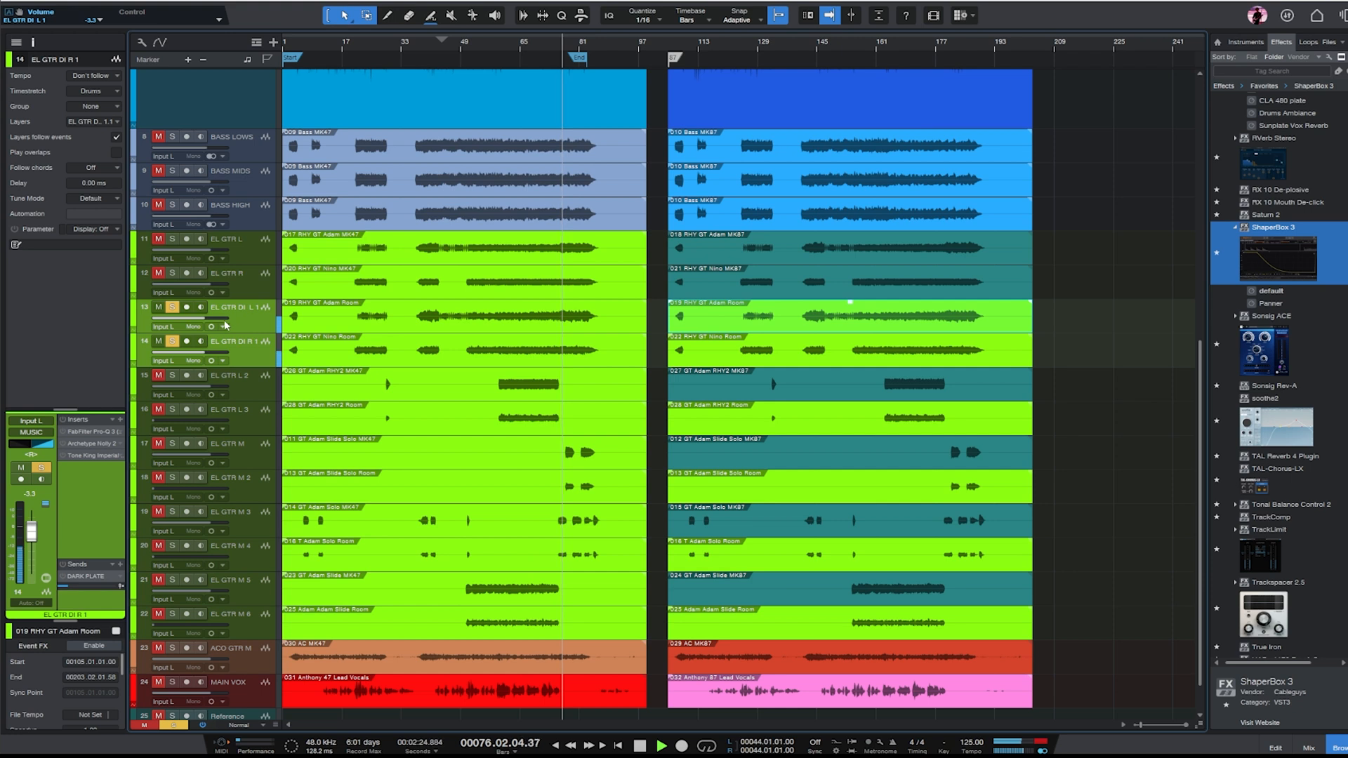
{"action": "left_click_drag", "start_coordinate": [200, 318], "coordinate": [182, 323]}
{"action": "key", "text": "space"}
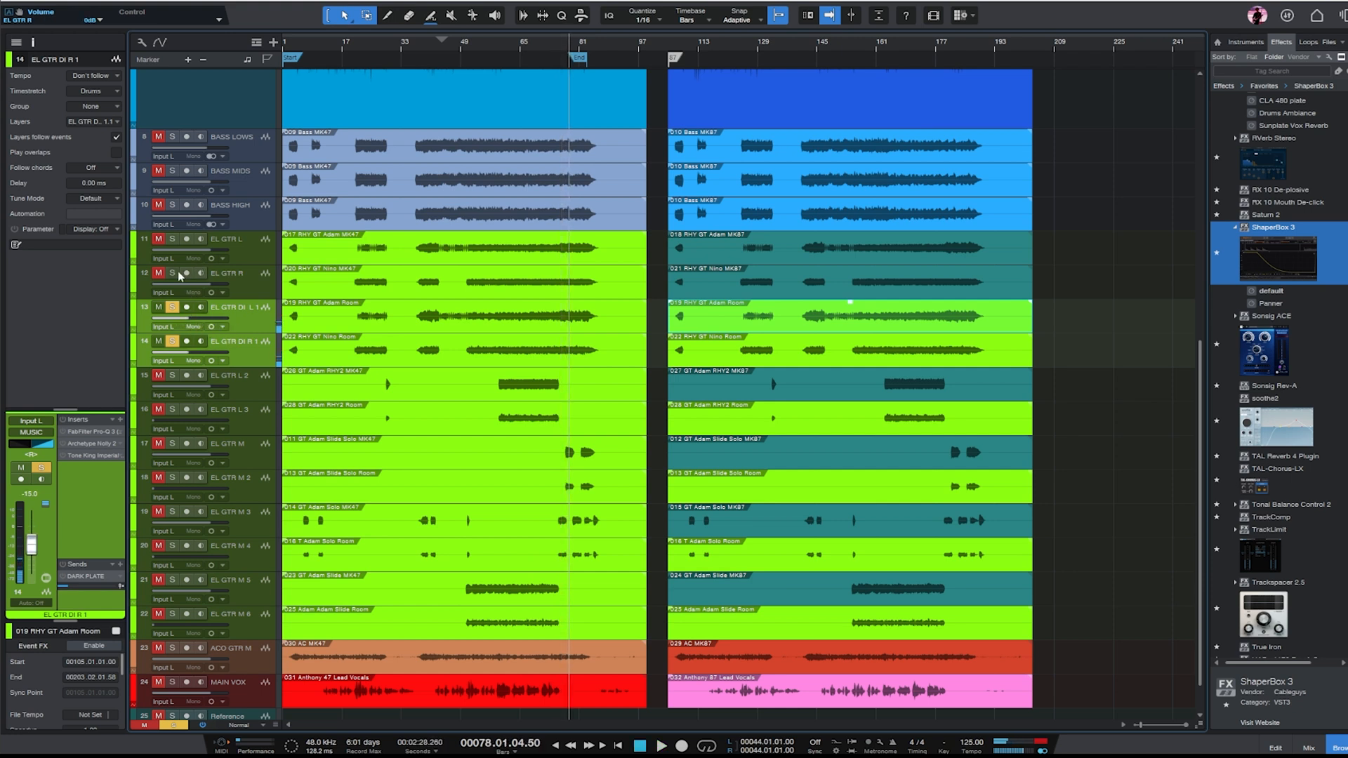
- Solo EL GTR L and EL GTR R too, play from about bar 66, and blend in both EL GTR DI tracks at about -5 dB
{"action": "left_click", "coordinate": [172, 239]}
{"action": "left_click", "coordinate": [524, 45]}
{"action": "key", "text": "space"}
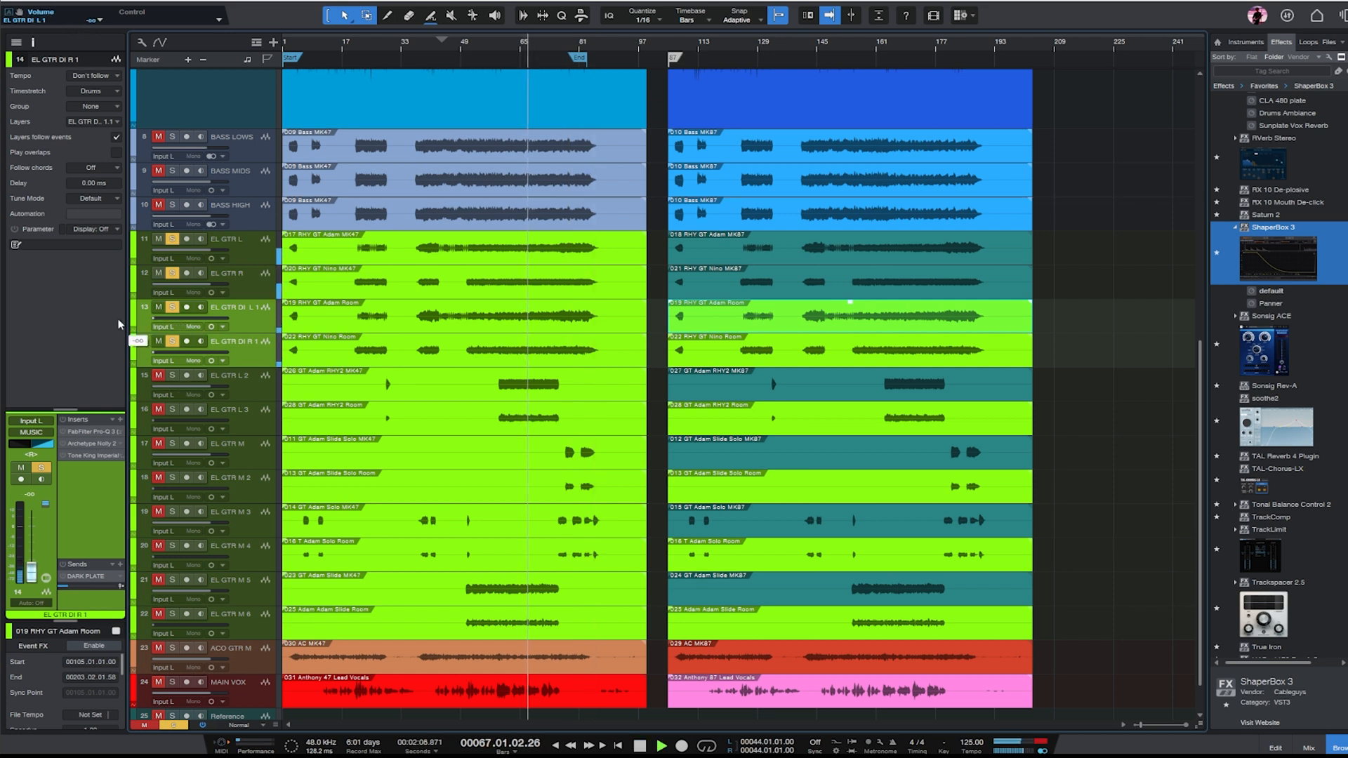
{"action": "left_click_drag", "start_coordinate": [119, 324], "coordinate": [195, 326]}
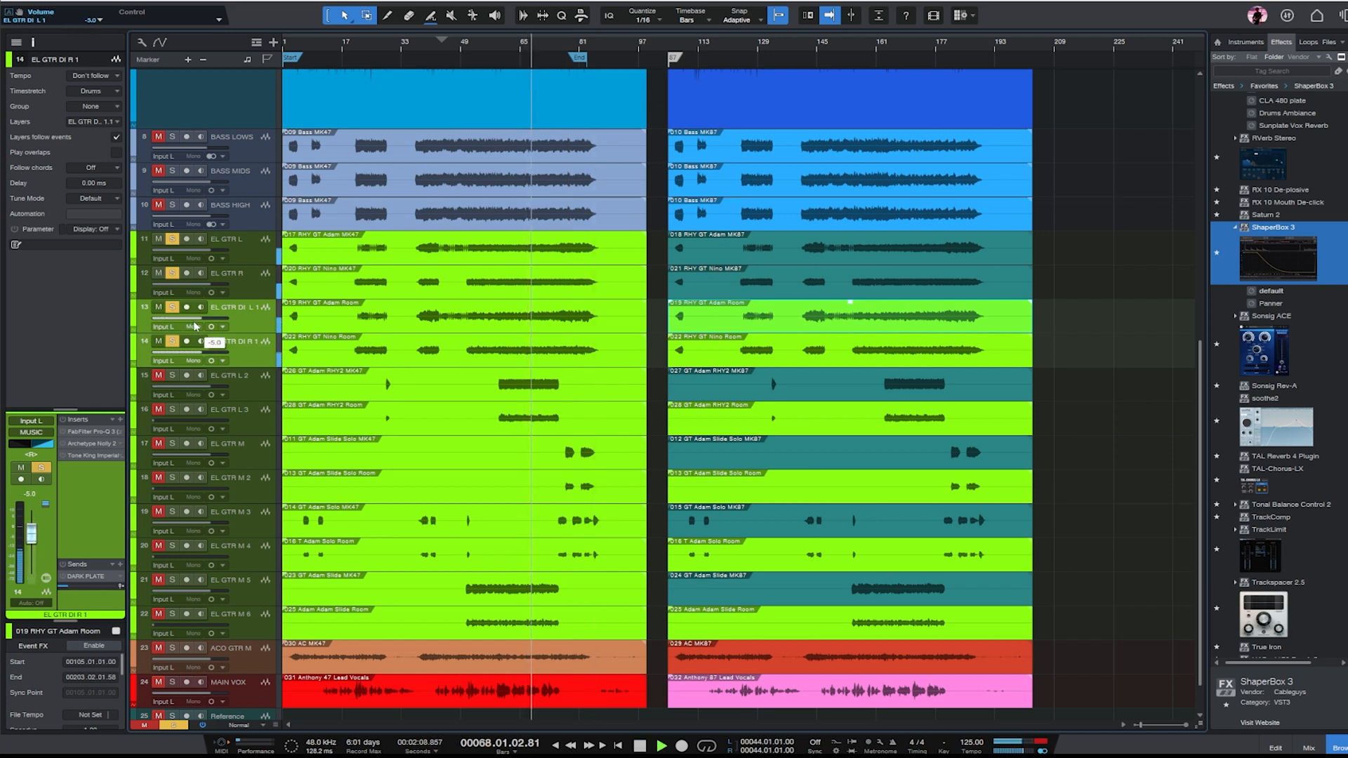
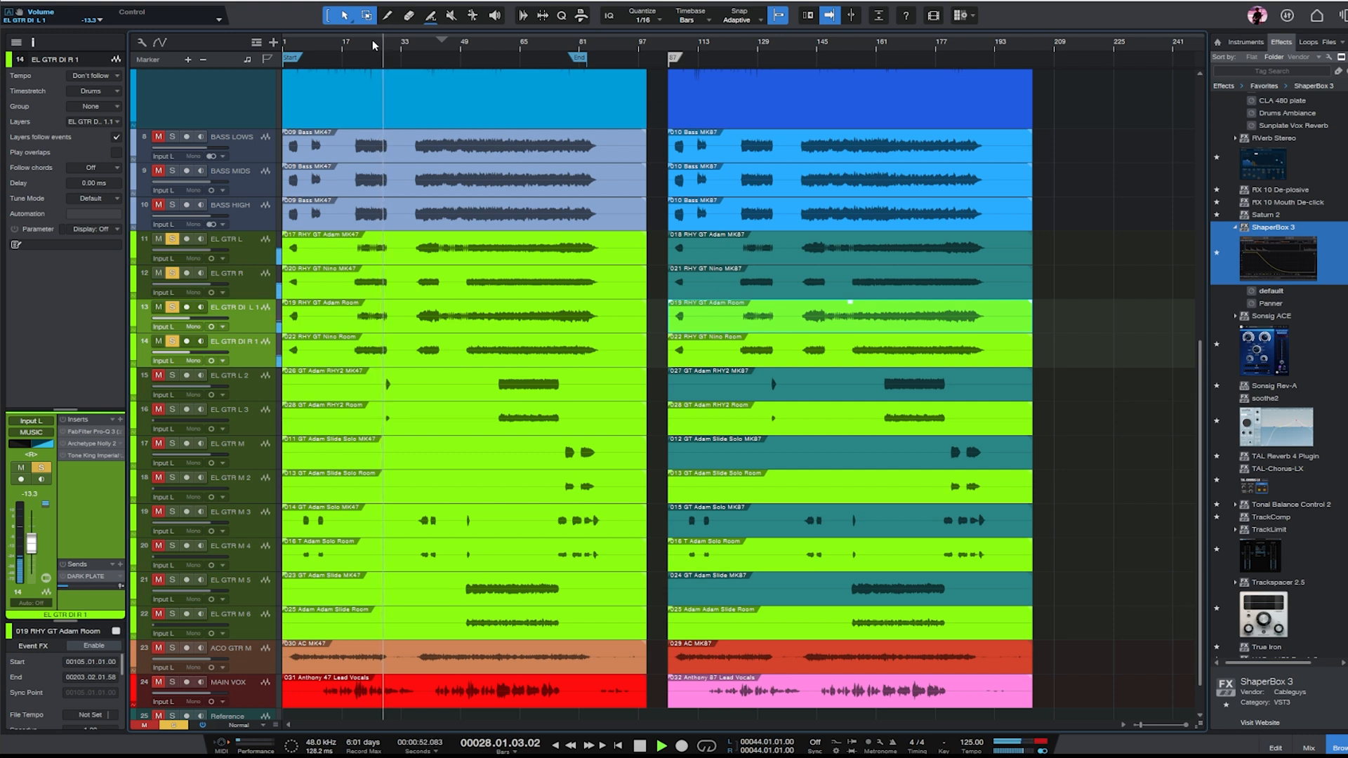
- Clear the existing solos, then solo only EL GTR L 2 and start playback
{"action": "left_click", "coordinate": [257, 390]}
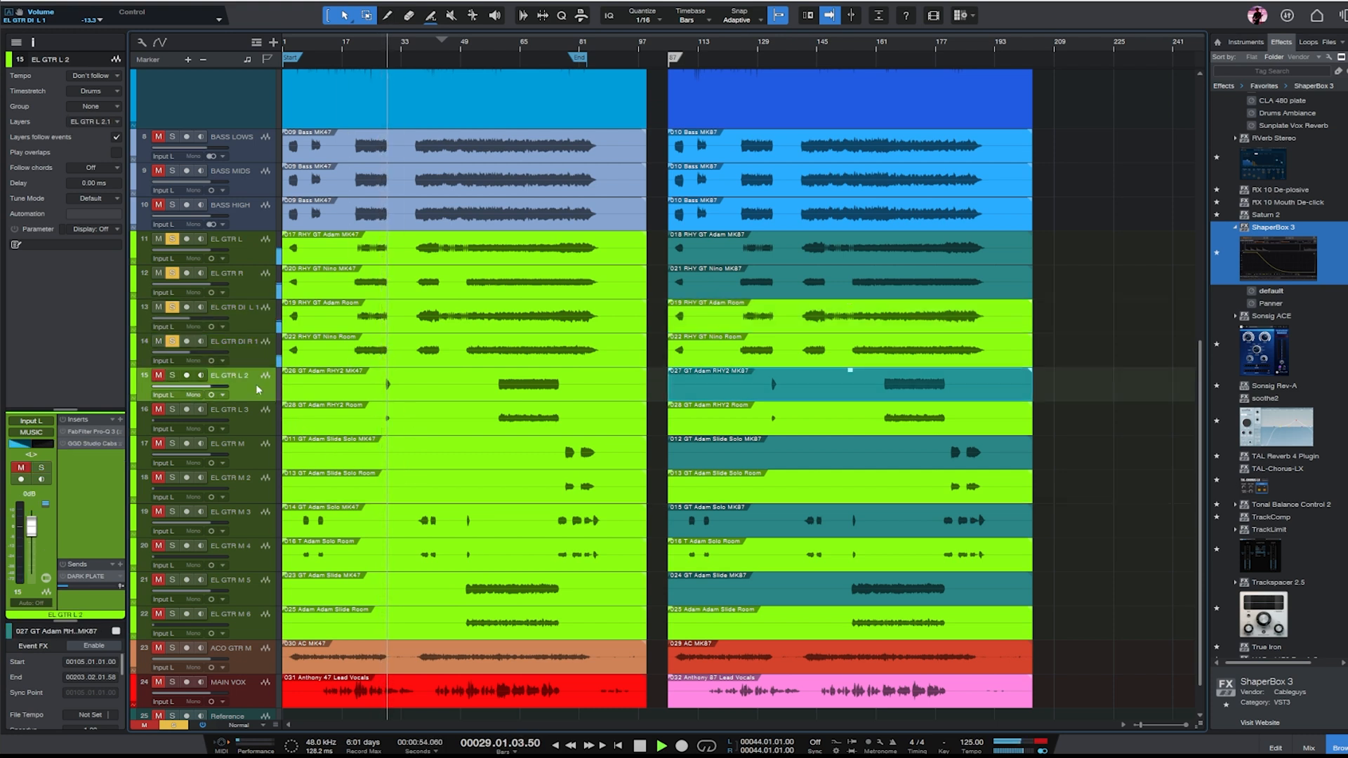
{"action": "left_click", "coordinate": [178, 725]}
{"action": "key", "text": "e"}
{"action": "key", "text": "e"}
{"action": "left_click", "coordinate": [172, 375]}
{"action": "key", "text": "space"}
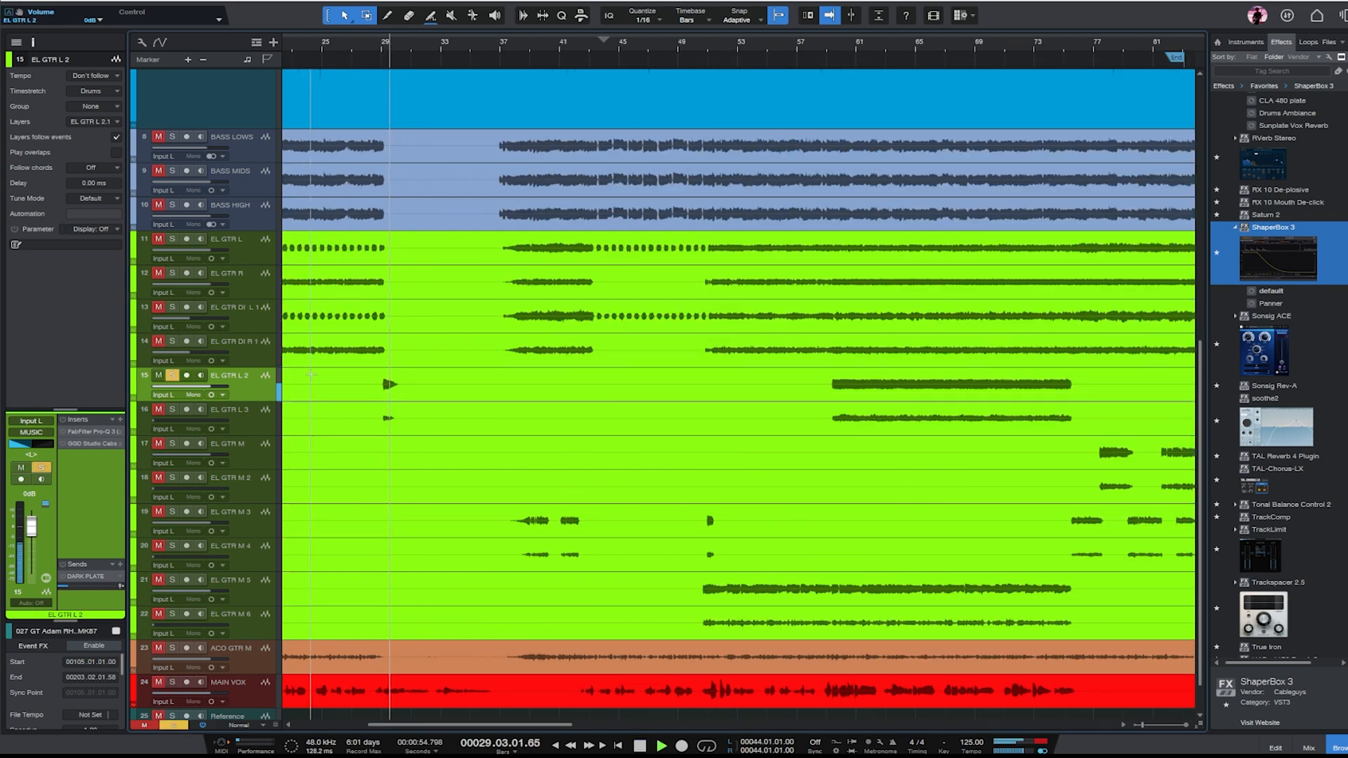
{"action": "key", "text": "w"}
{"action": "key", "text": "w"}
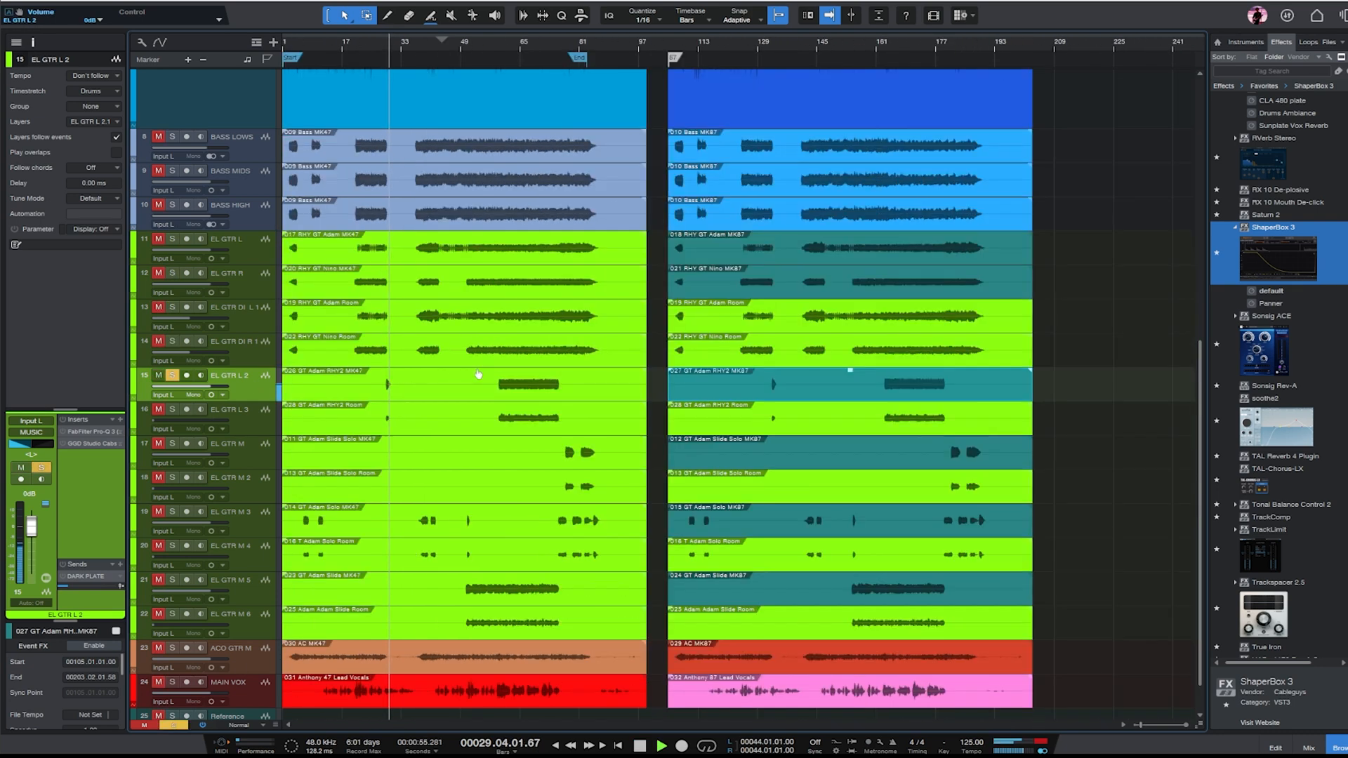
- Play from about bar 65, centre the pan of EL GTR L 2 and blend in soloed EL GTR L 3 at about -9.7 dB
{"action": "left_click", "coordinate": [520, 48]}
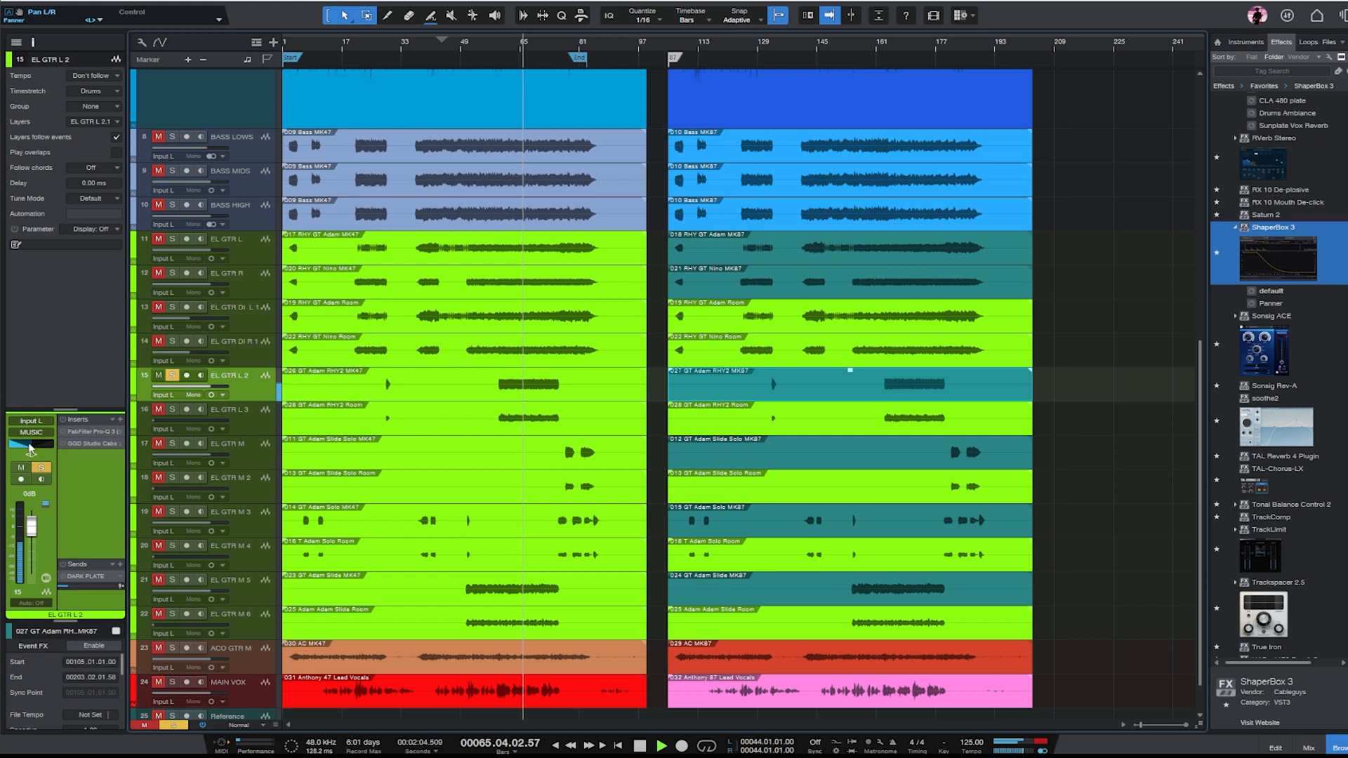
{"action": "left_click", "coordinate": [249, 410]}
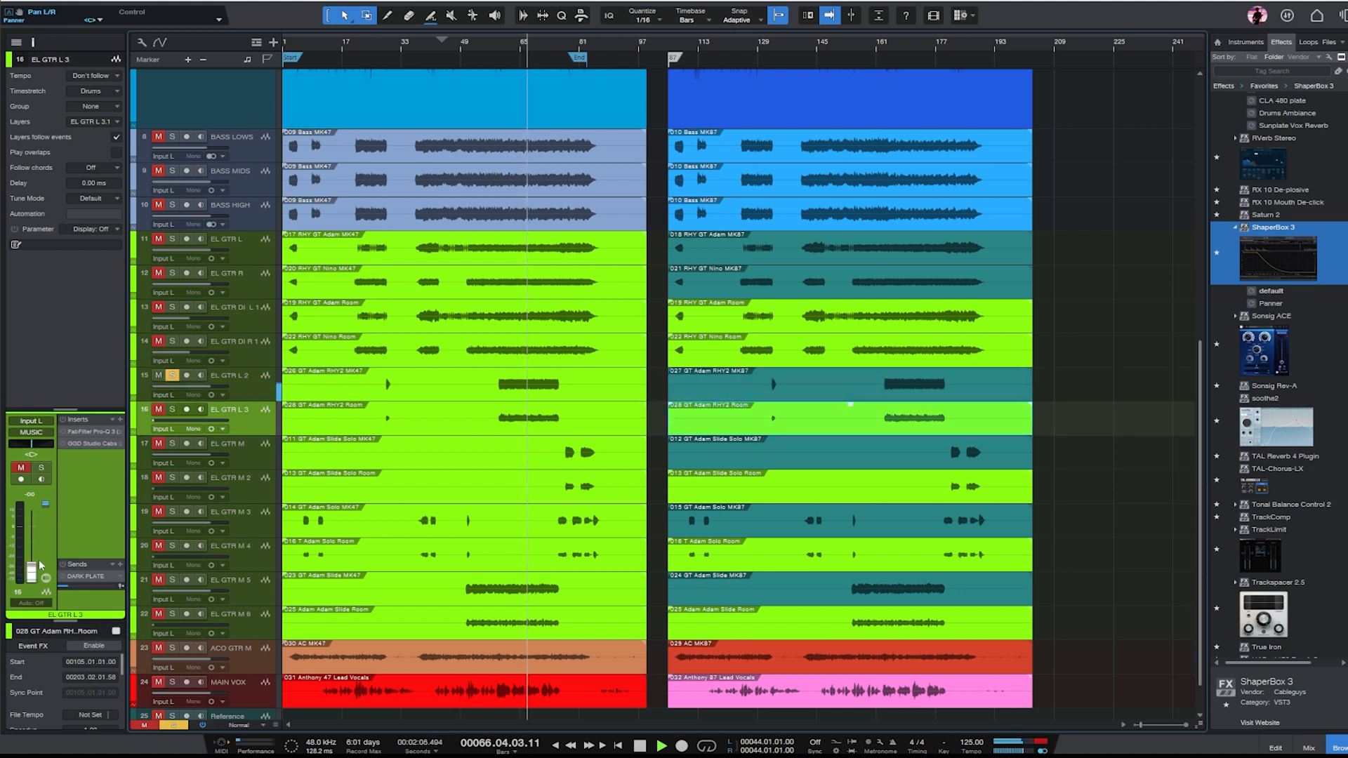
{"action": "left_click", "coordinate": [171, 410]}
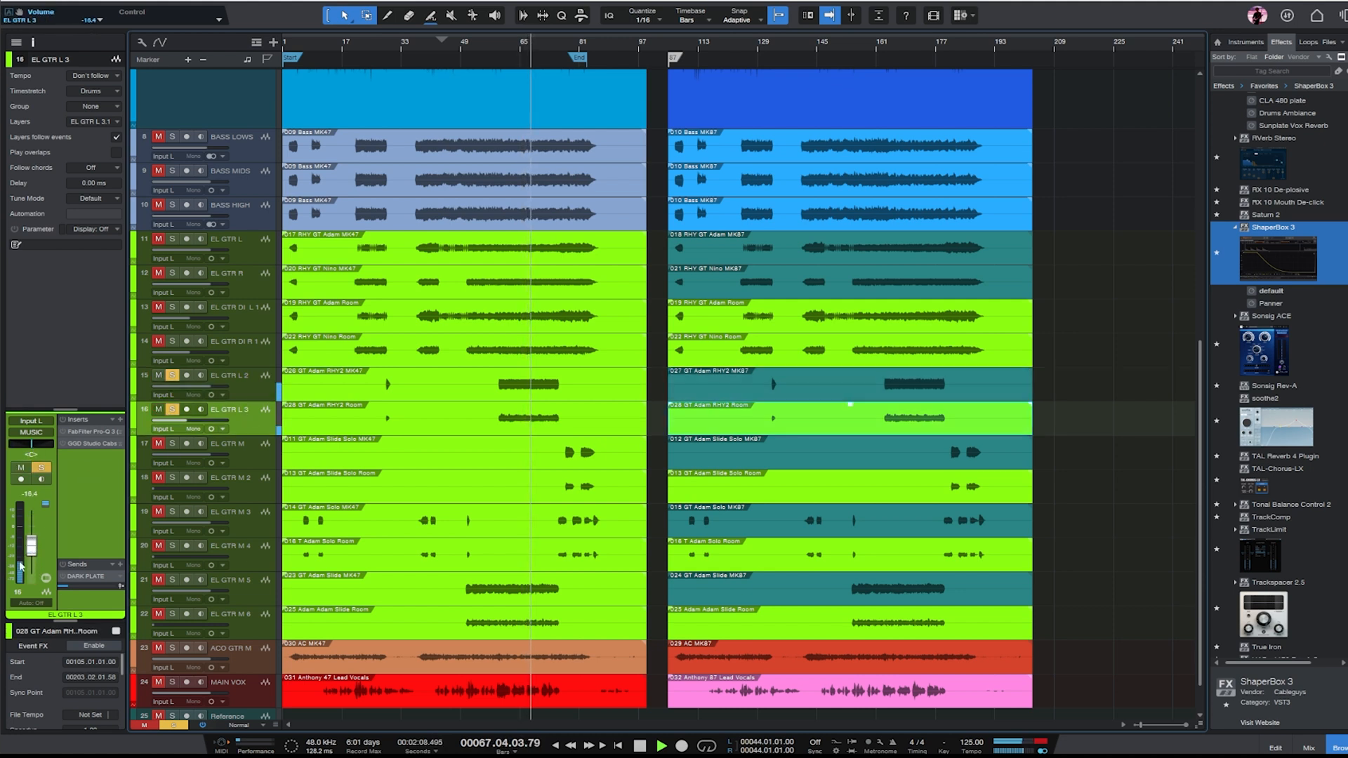
- Shape EL GTR L 2's EQ with a low cut near 467 Hz, a lowered high cut and bell cuts above 1 kHz and near 494 Hz
{"action": "left_click", "coordinate": [231, 397]}
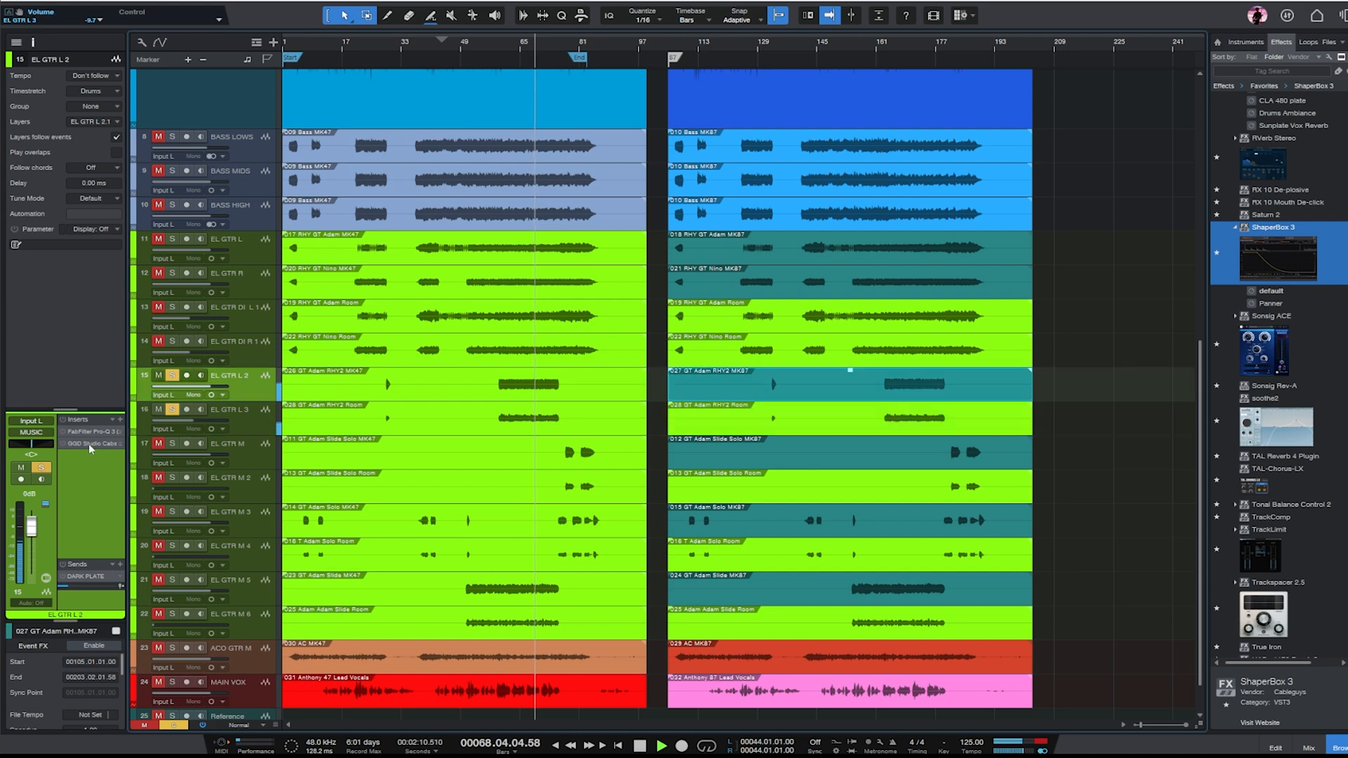
{"action": "double_click", "coordinate": [79, 433]}
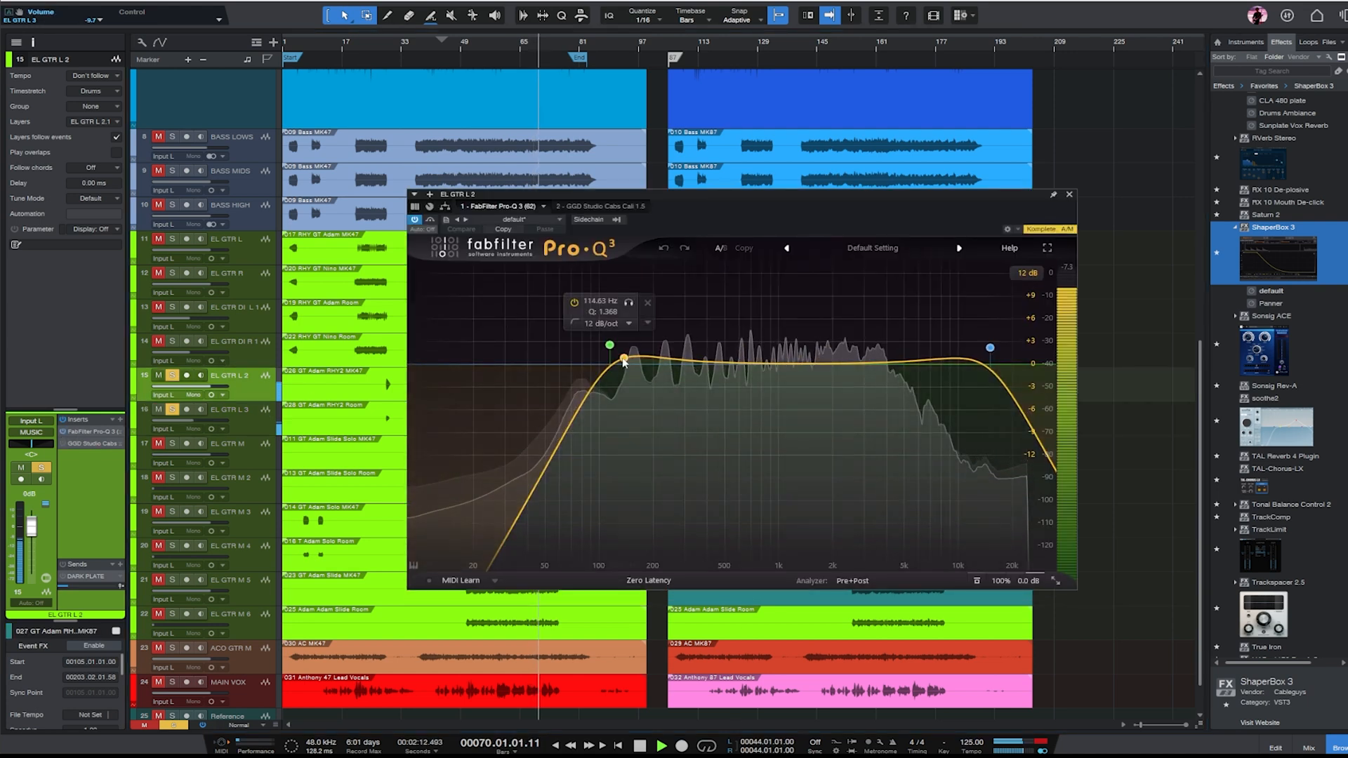
{"action": "left_click_drag", "start_coordinate": [602, 349], "coordinate": [720, 359]}
{"action": "left_click_drag", "start_coordinate": [990, 347], "coordinate": [916, 356]}
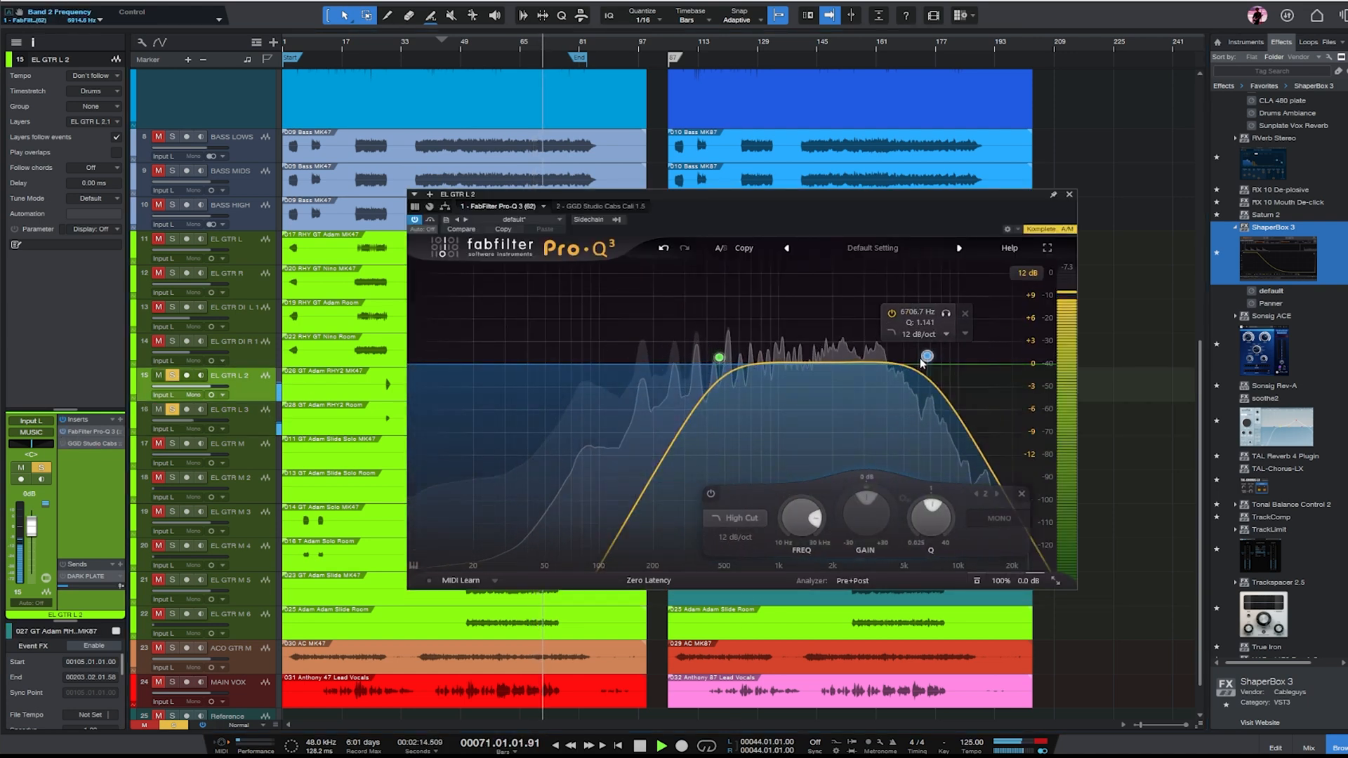
{"action": "left_click_drag", "start_coordinate": [763, 365], "coordinate": [789, 417]}
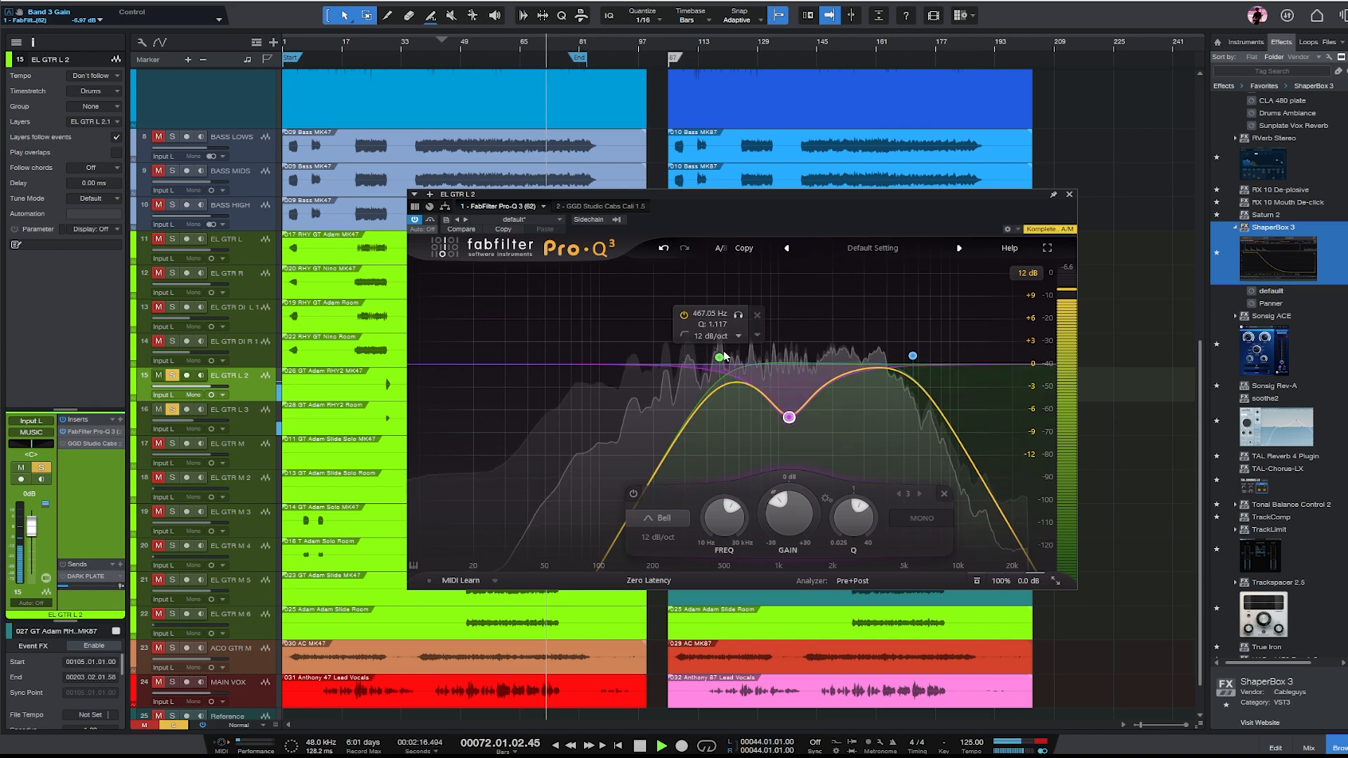
{"action": "left_click_drag", "start_coordinate": [718, 358], "coordinate": [723, 431]}
{"action": "left_click", "coordinate": [1069, 195]}
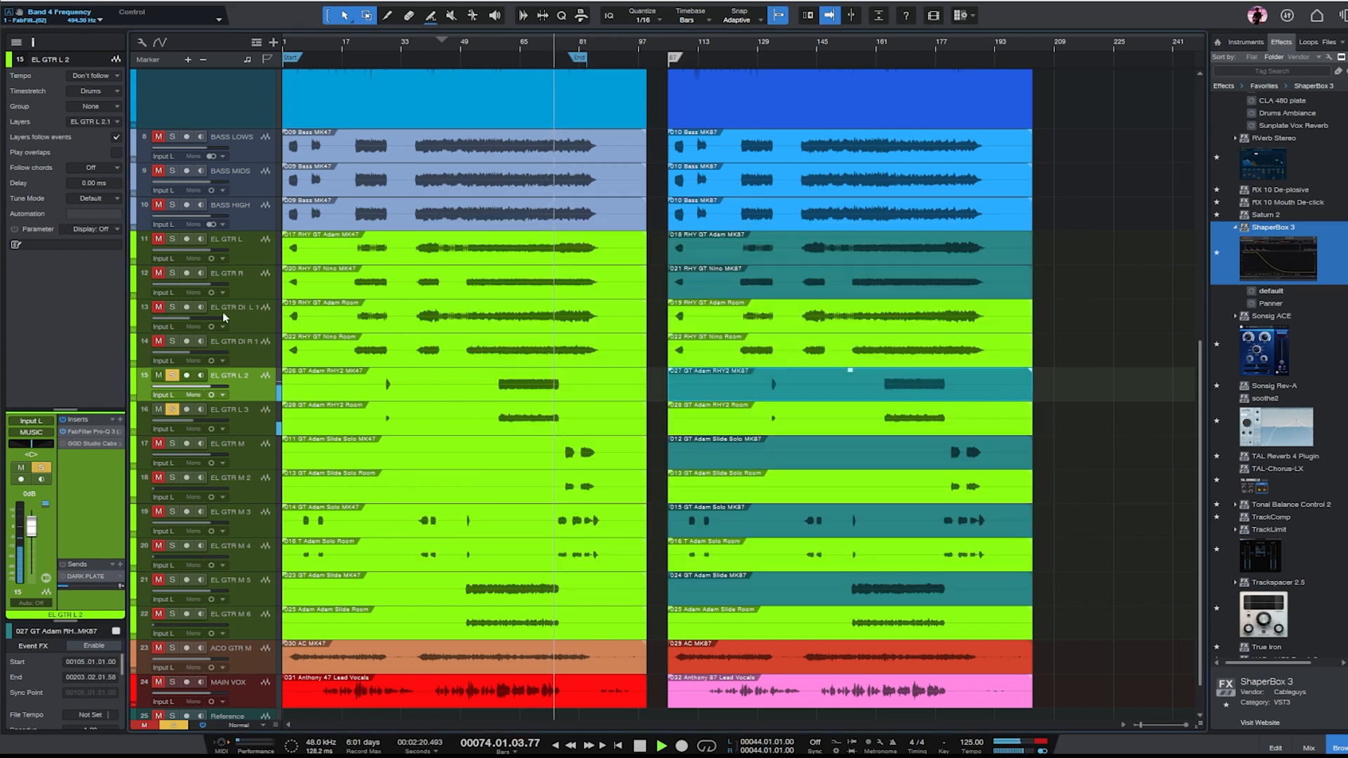
- Add EL GTR M to the soloed tracks and play its slide part from about bar 78
{"action": "left_click", "coordinate": [269, 450]}
{"action": "key", "text": "s"}
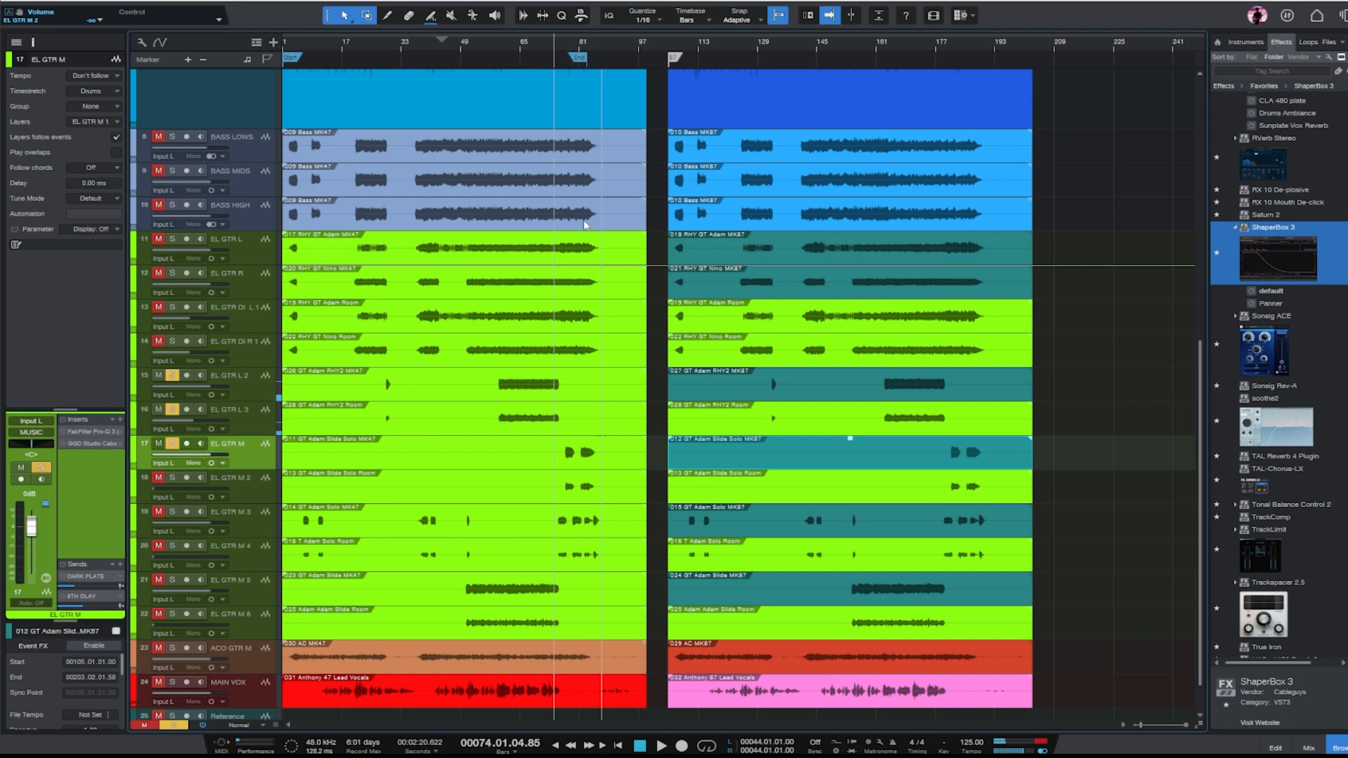
{"action": "left_click", "coordinate": [572, 43]}
{"action": "key", "text": "e"}
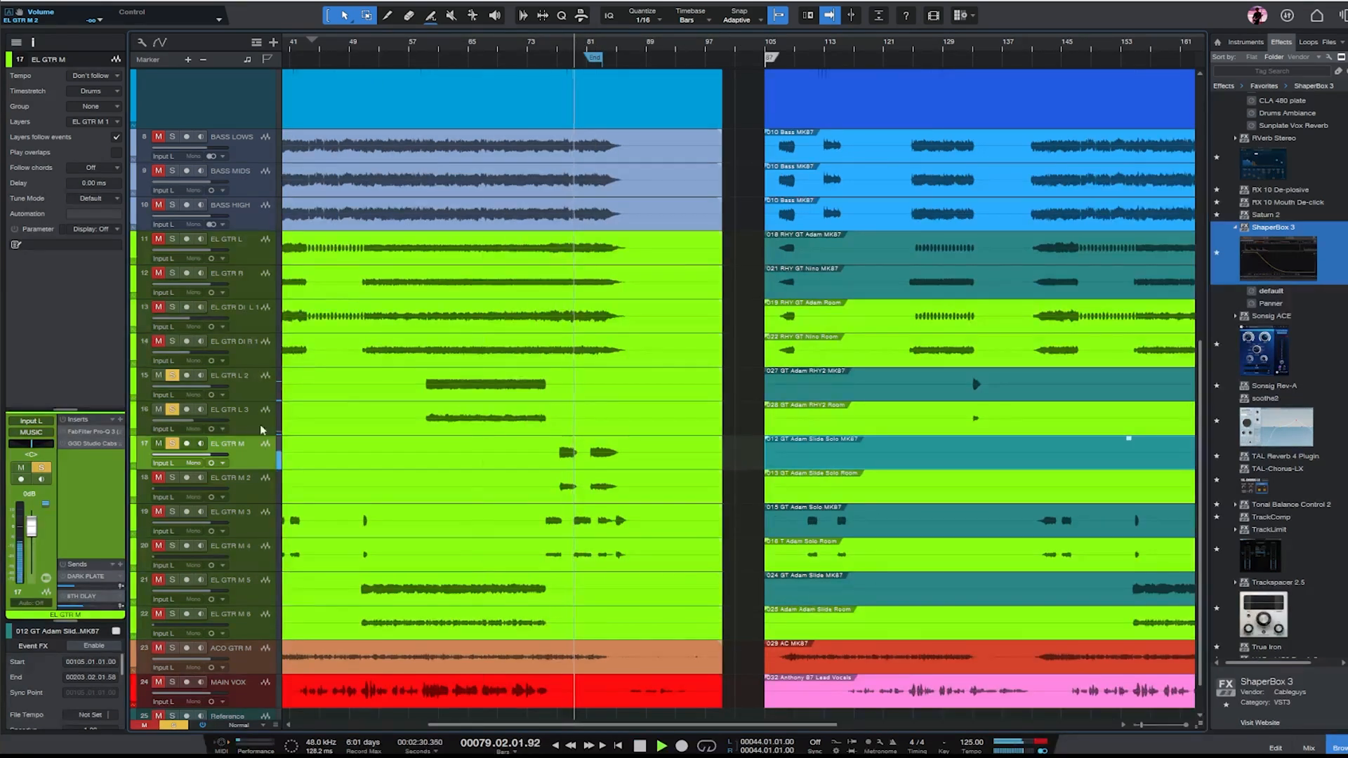
{"action": "key", "text": "w"}
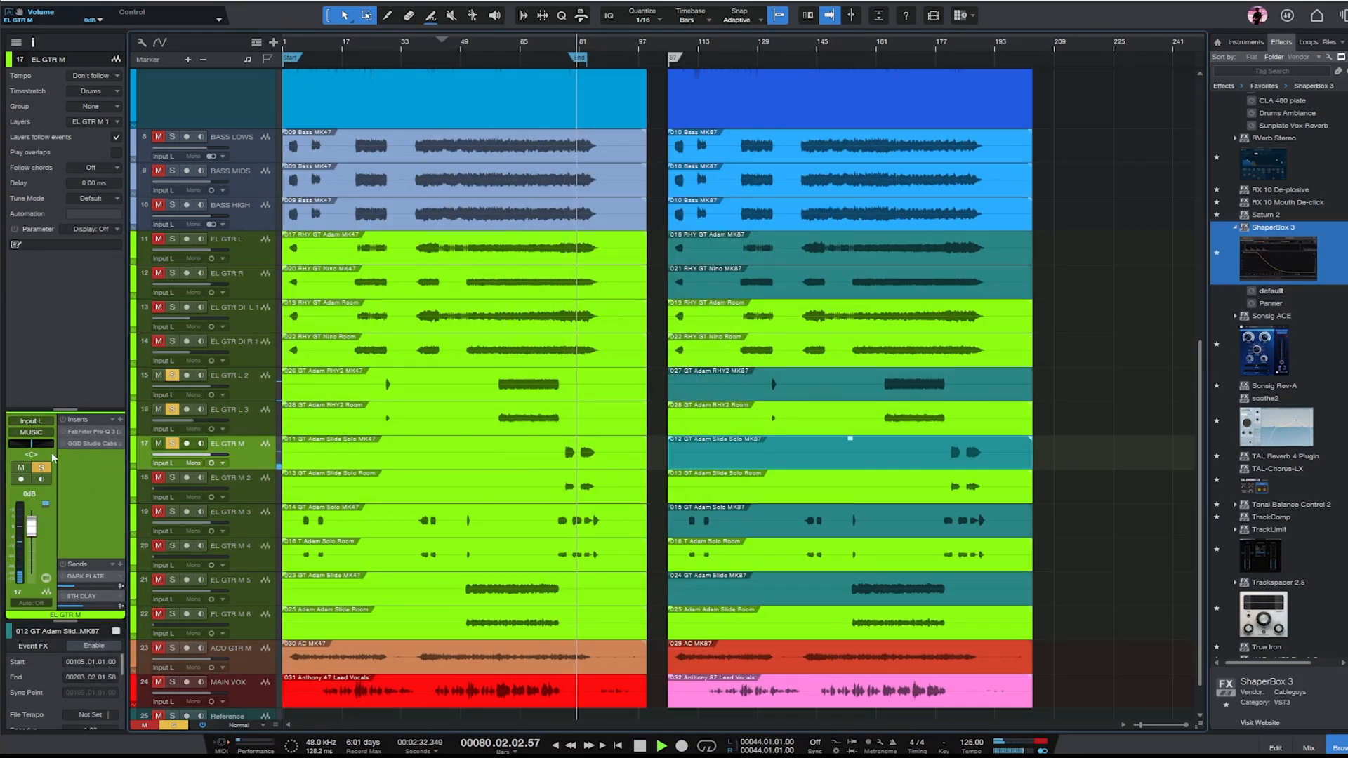
- Set the low cut in EL GTR M's Pro-Q 3 near 504 Hz and lower its high cut
{"action": "double_click", "coordinate": [90, 430]}
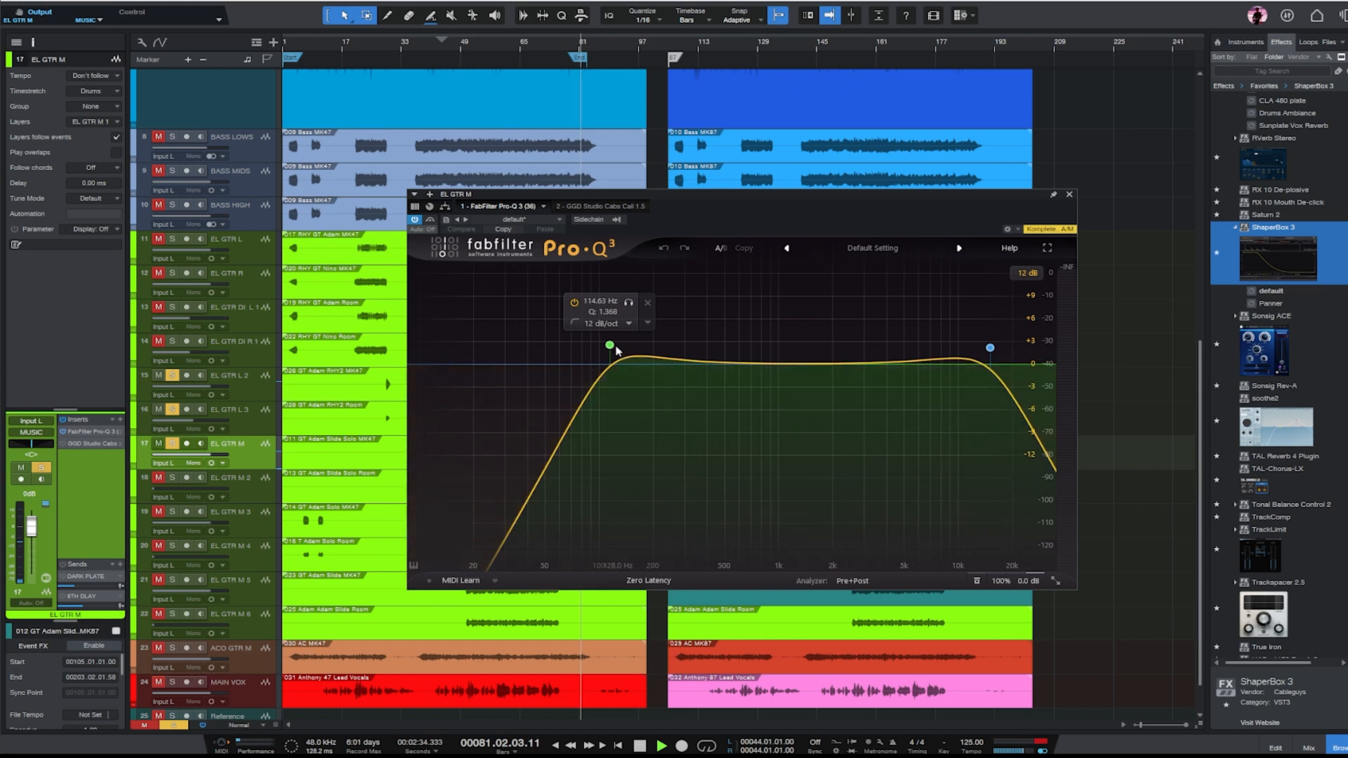
{"action": "left_click_drag", "start_coordinate": [612, 348], "coordinate": [734, 360]}
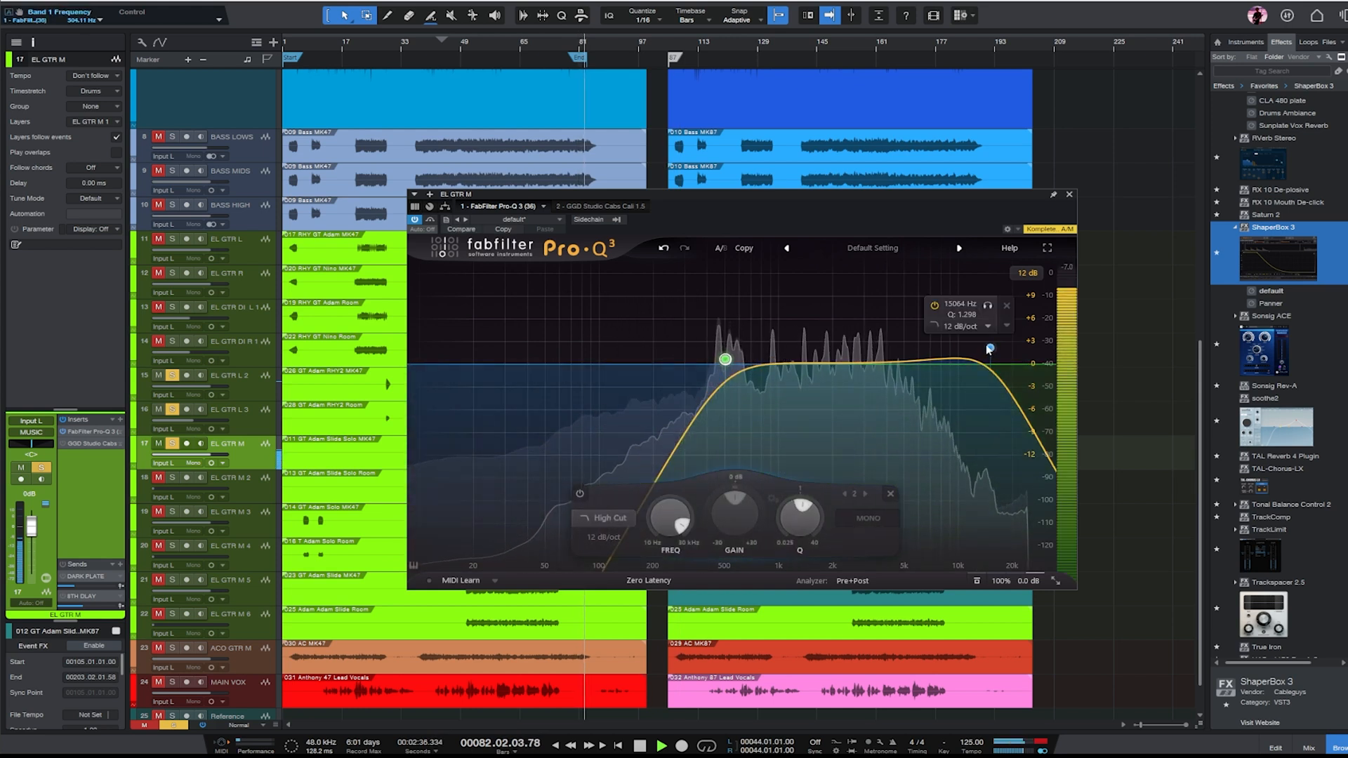
{"action": "left_click_drag", "start_coordinate": [990, 348], "coordinate": [933, 350]}
{"action": "left_click", "coordinate": [1069, 195]}
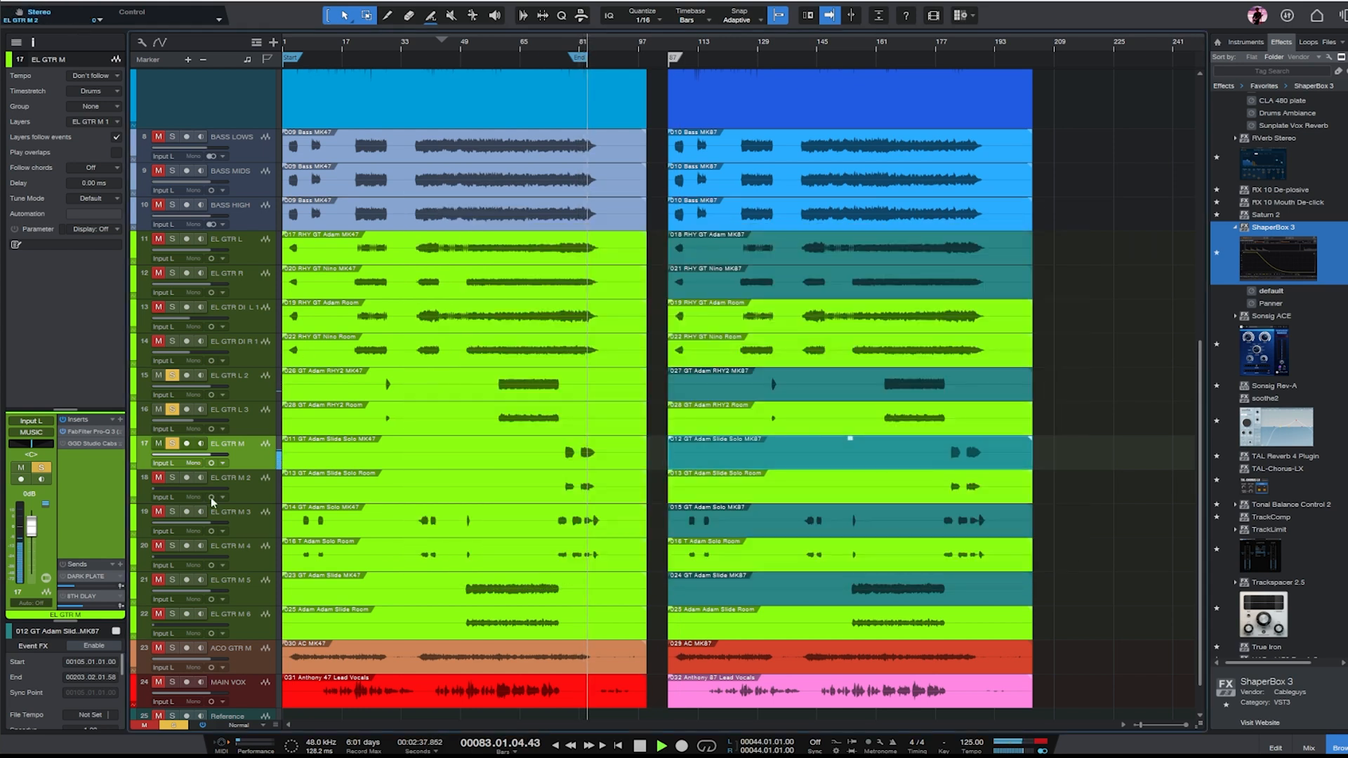
- Try blending in soloed EL GTR M 2 at about -8 dB from bar 78, then pull its fader fully down
{"action": "left_click", "coordinate": [255, 487]}
{"action": "left_click", "coordinate": [174, 479]}
{"action": "key", "text": "e"}
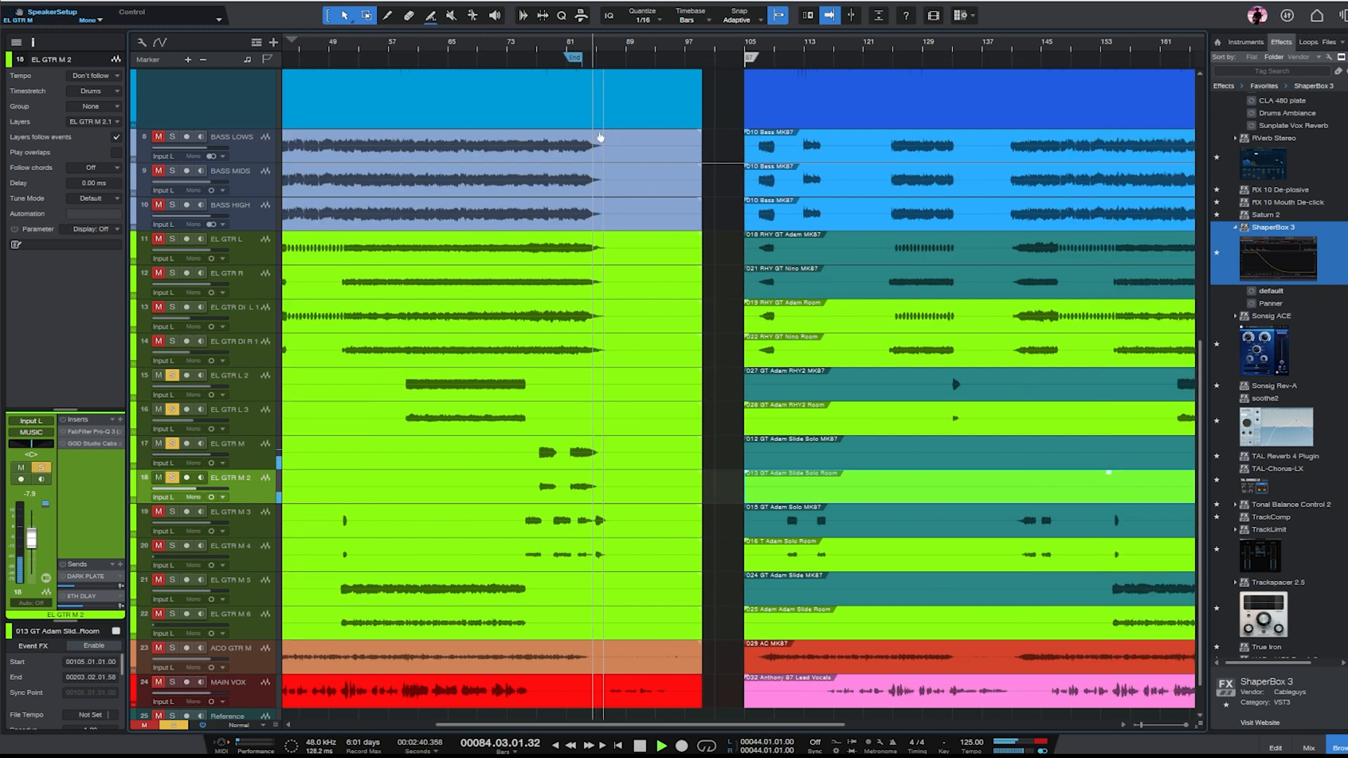
{"action": "left_click", "coordinate": [543, 47]}
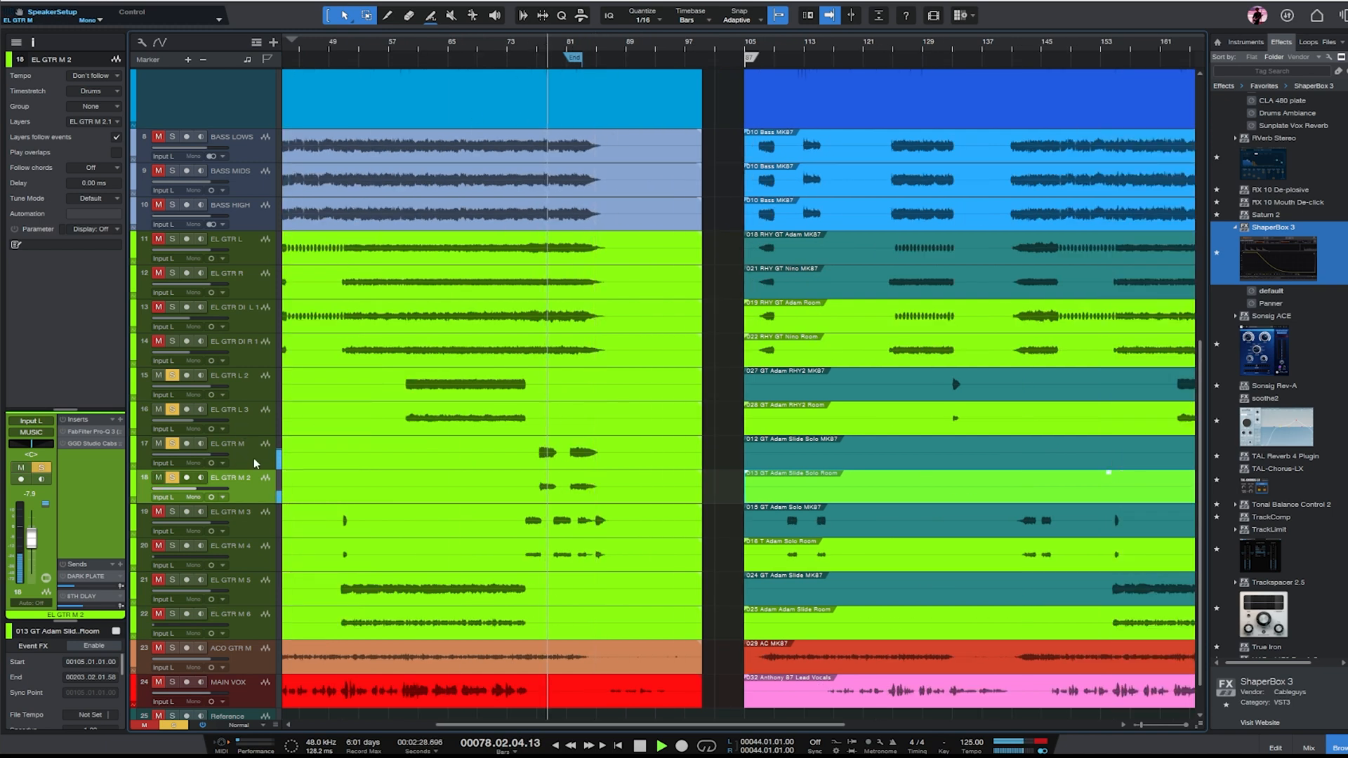
{"action": "key", "text": "space"}
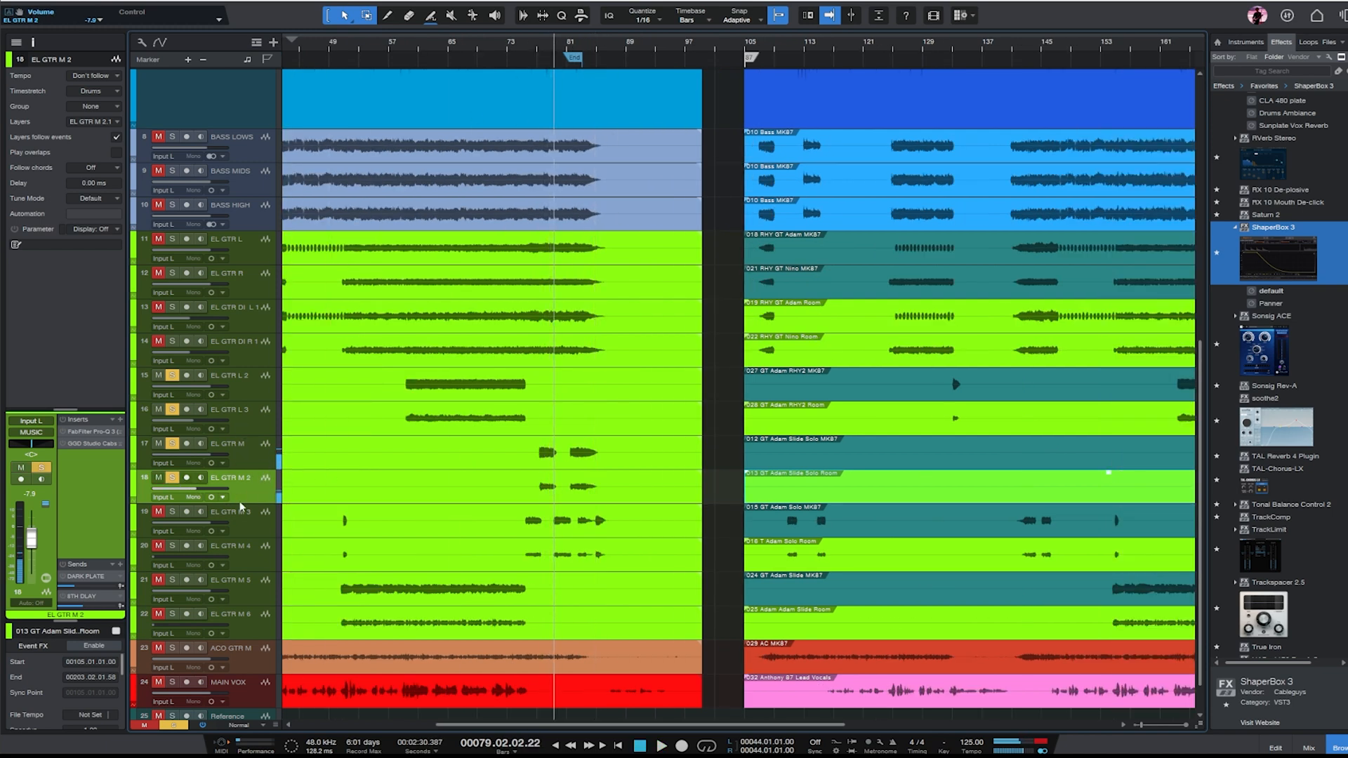
{"action": "key", "text": "w"}
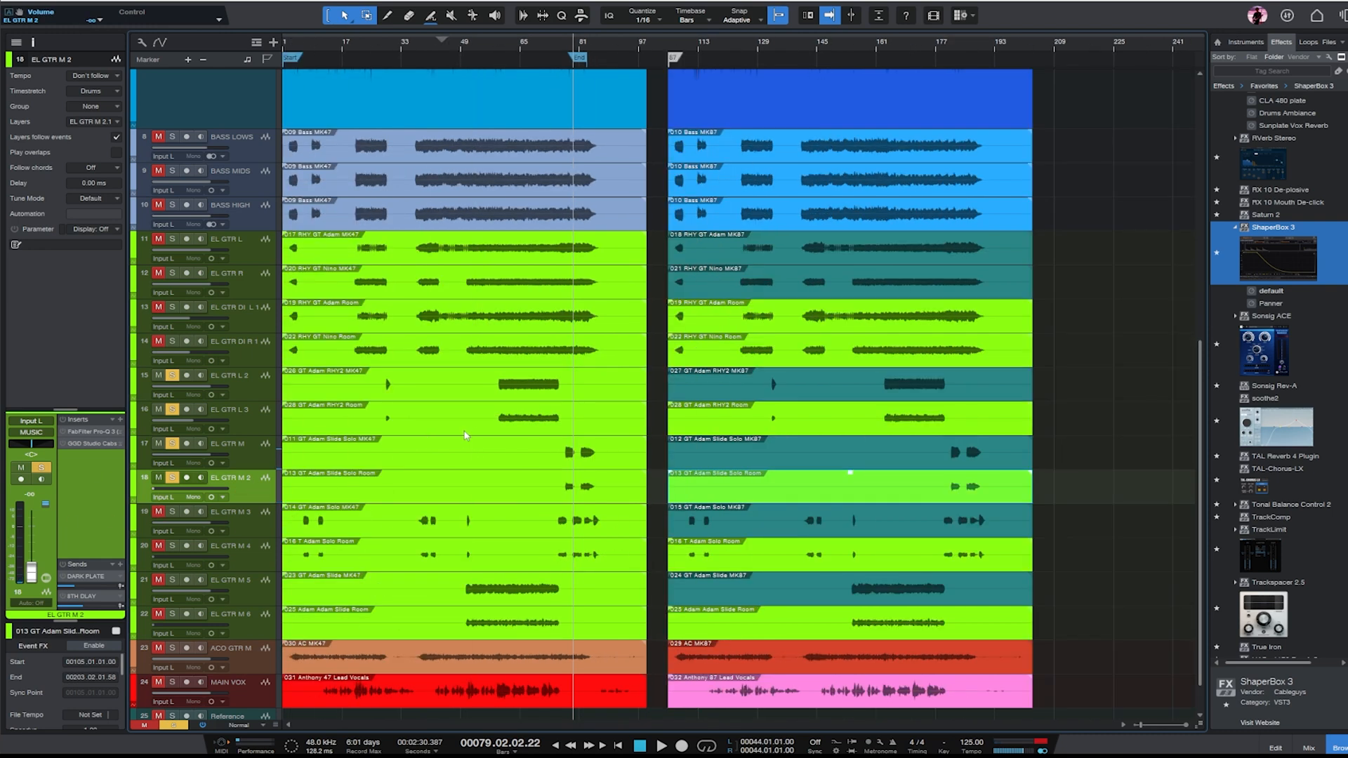
{"action": "key", "text": "e"}
{"action": "key", "text": "w"}
{"action": "key", "text": "e"}
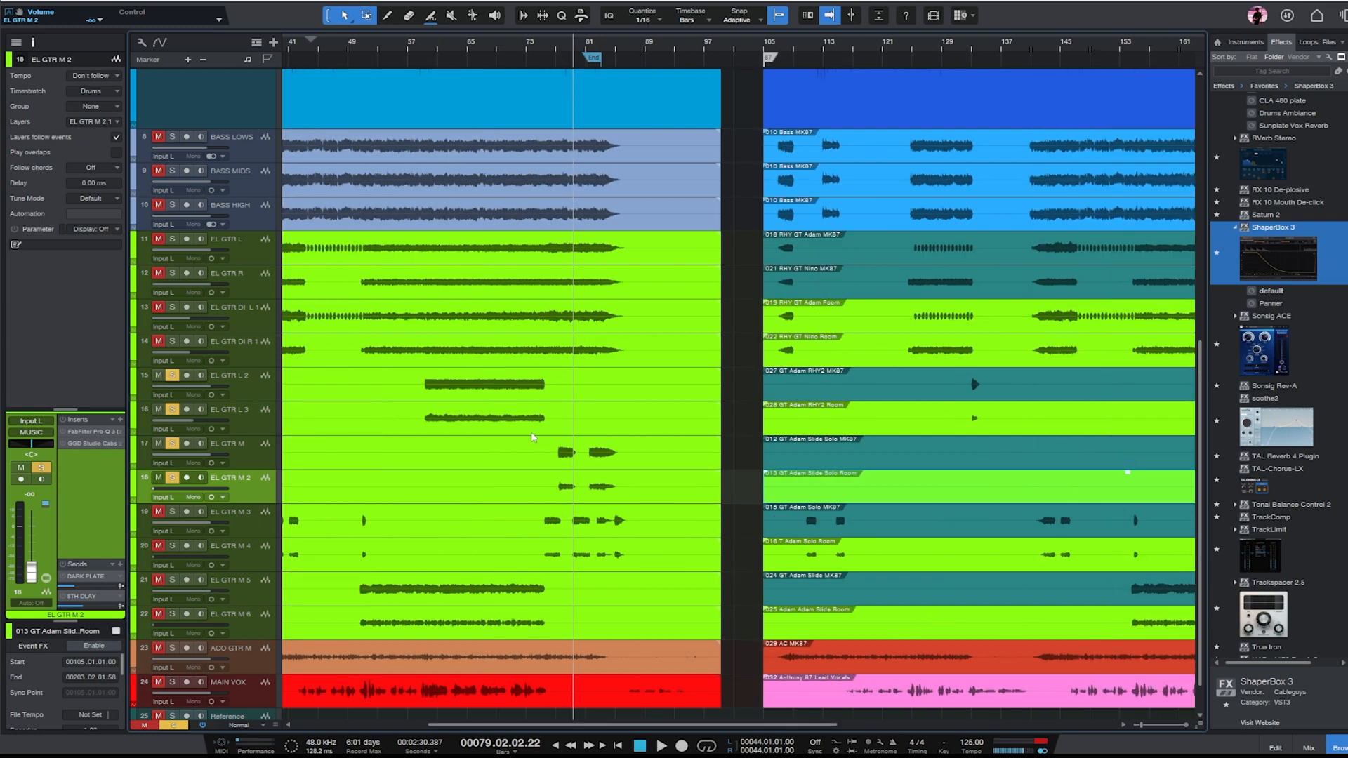
{"action": "key", "text": "e"}
{"action": "key", "text": "w"}
- Set EL GTR M's DARK PLATE send to about -7 dB, and activate its 8TH DLAY send at a slightly higher level
{"action": "left_click", "coordinate": [257, 457]}
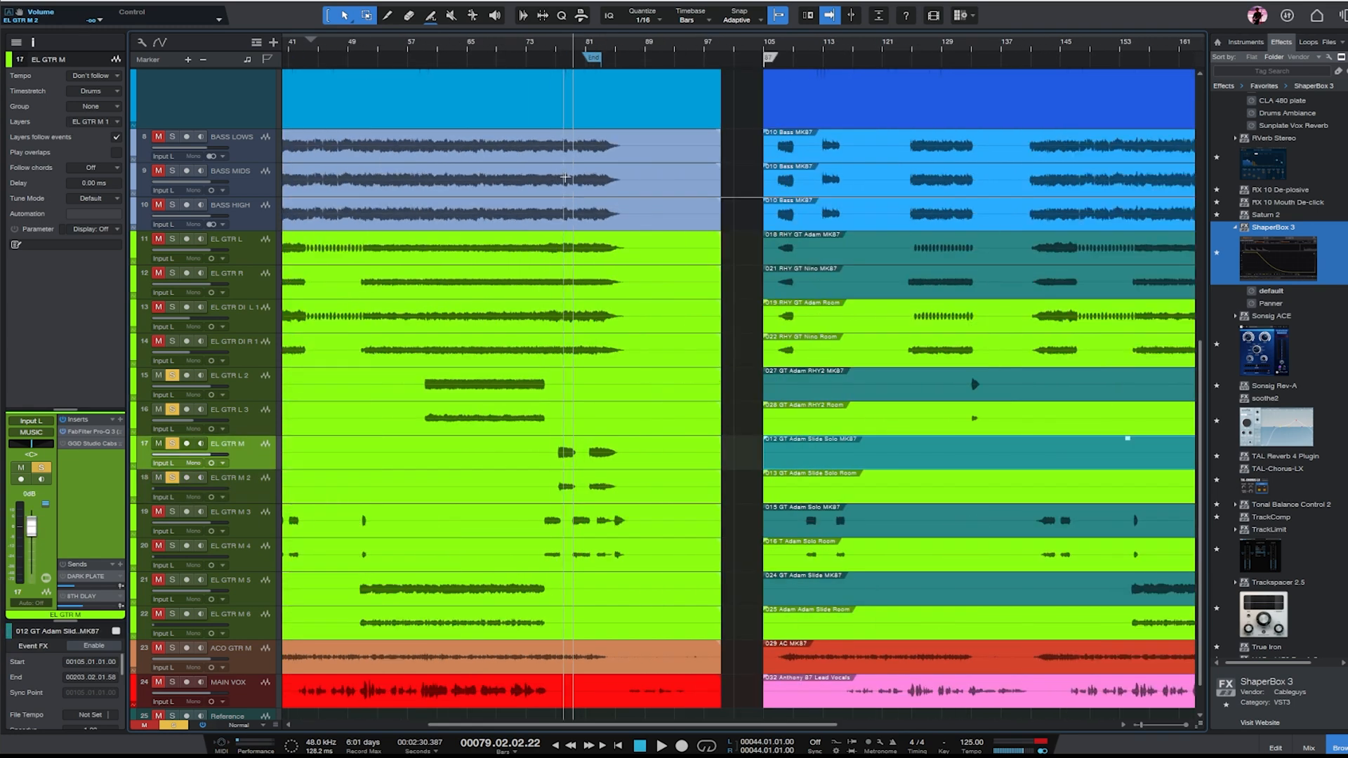
{"action": "key", "text": "e"}
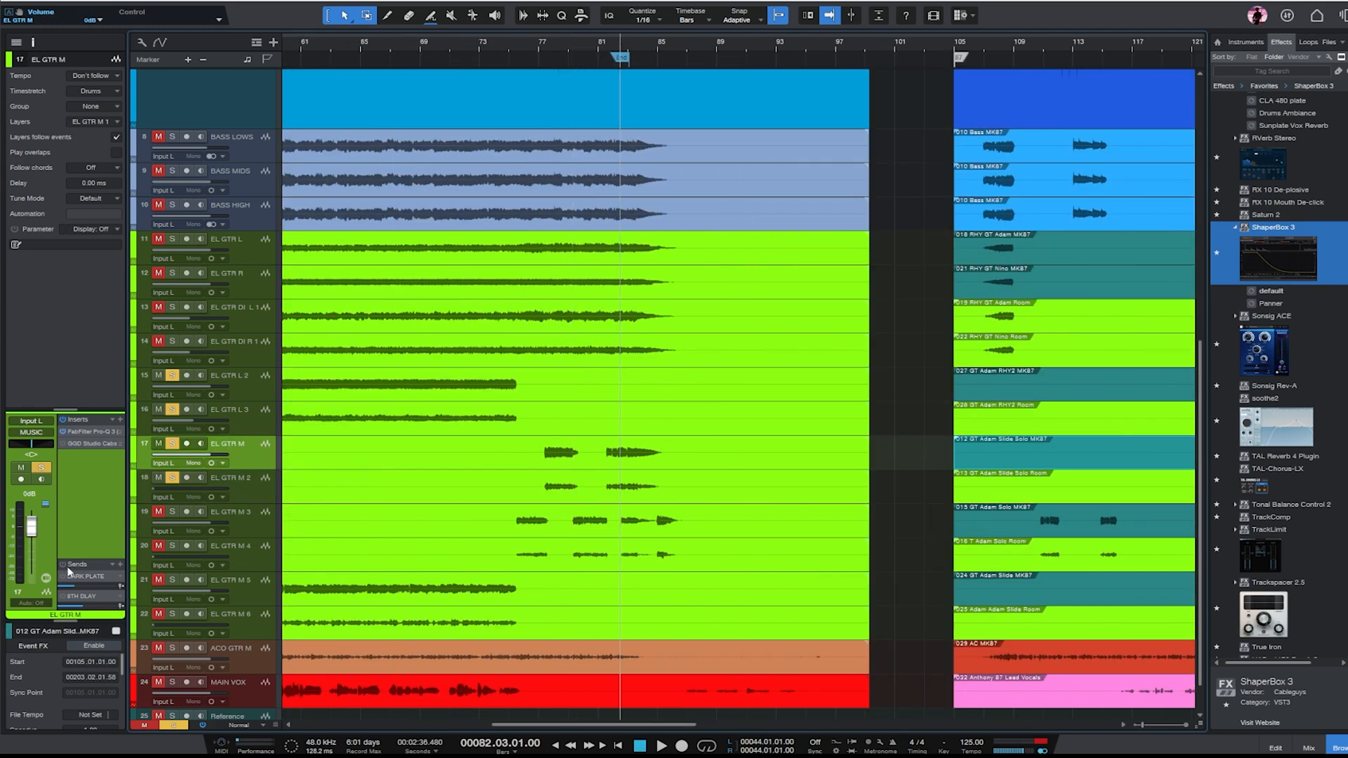
{"action": "left_click_drag", "start_coordinate": [69, 572], "coordinate": [92, 506]}
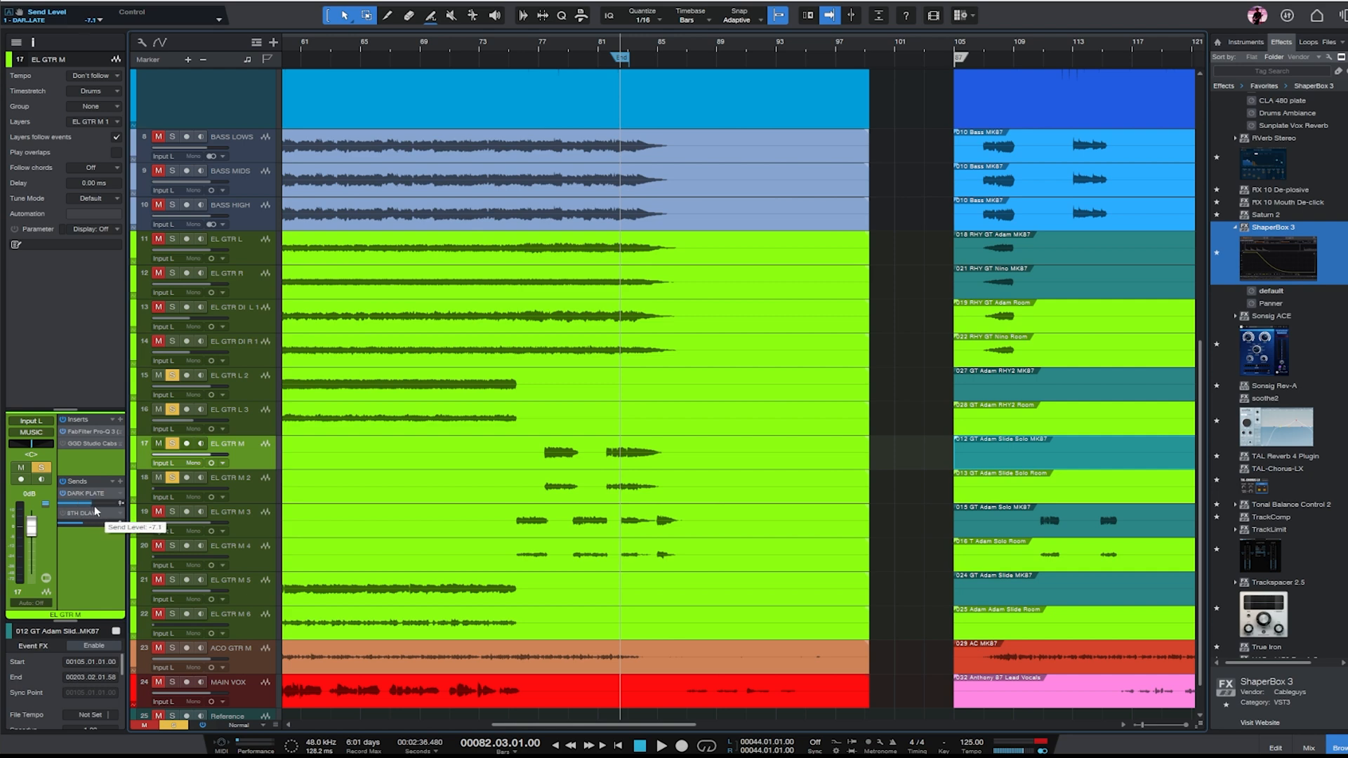
{"action": "key", "text": "space"}
{"action": "left_click", "coordinate": [63, 514]}
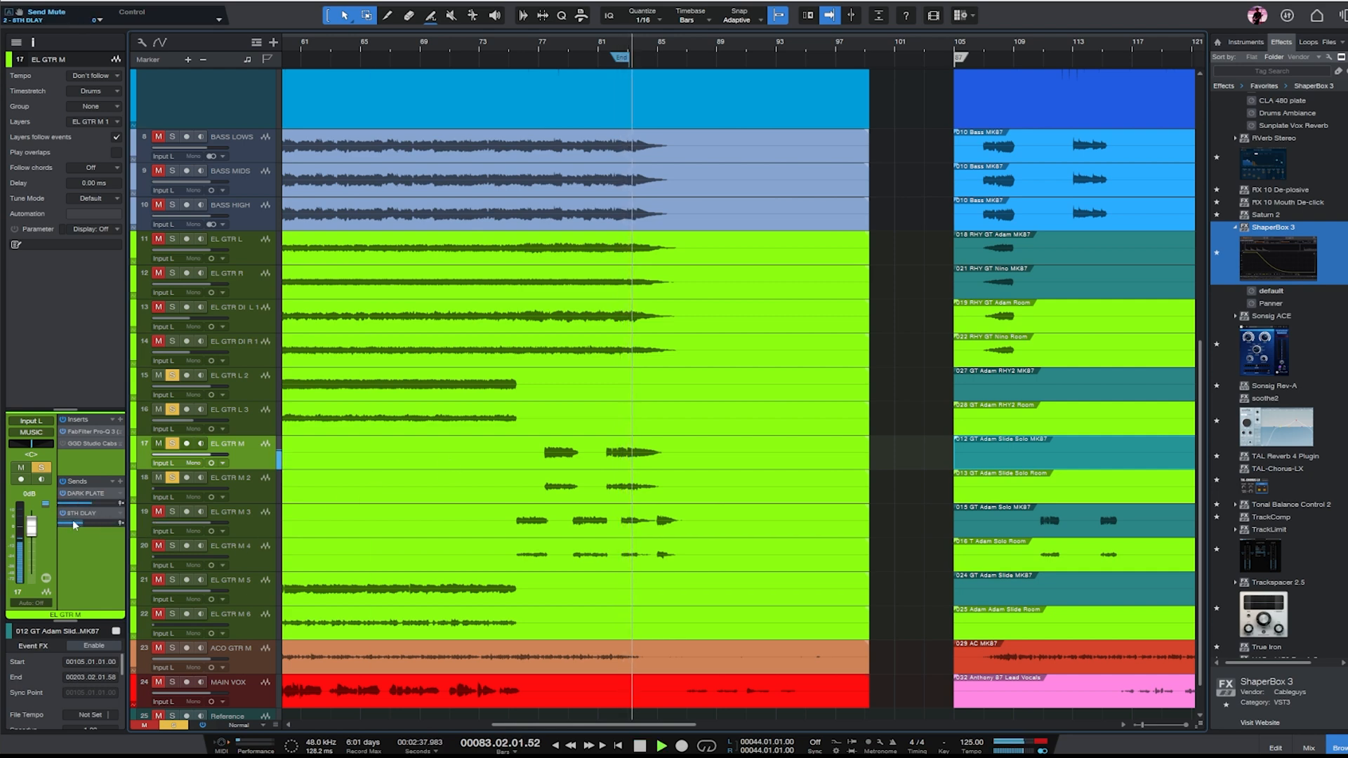
{"action": "left_click_drag", "start_coordinate": [83, 526], "coordinate": [91, 526]}
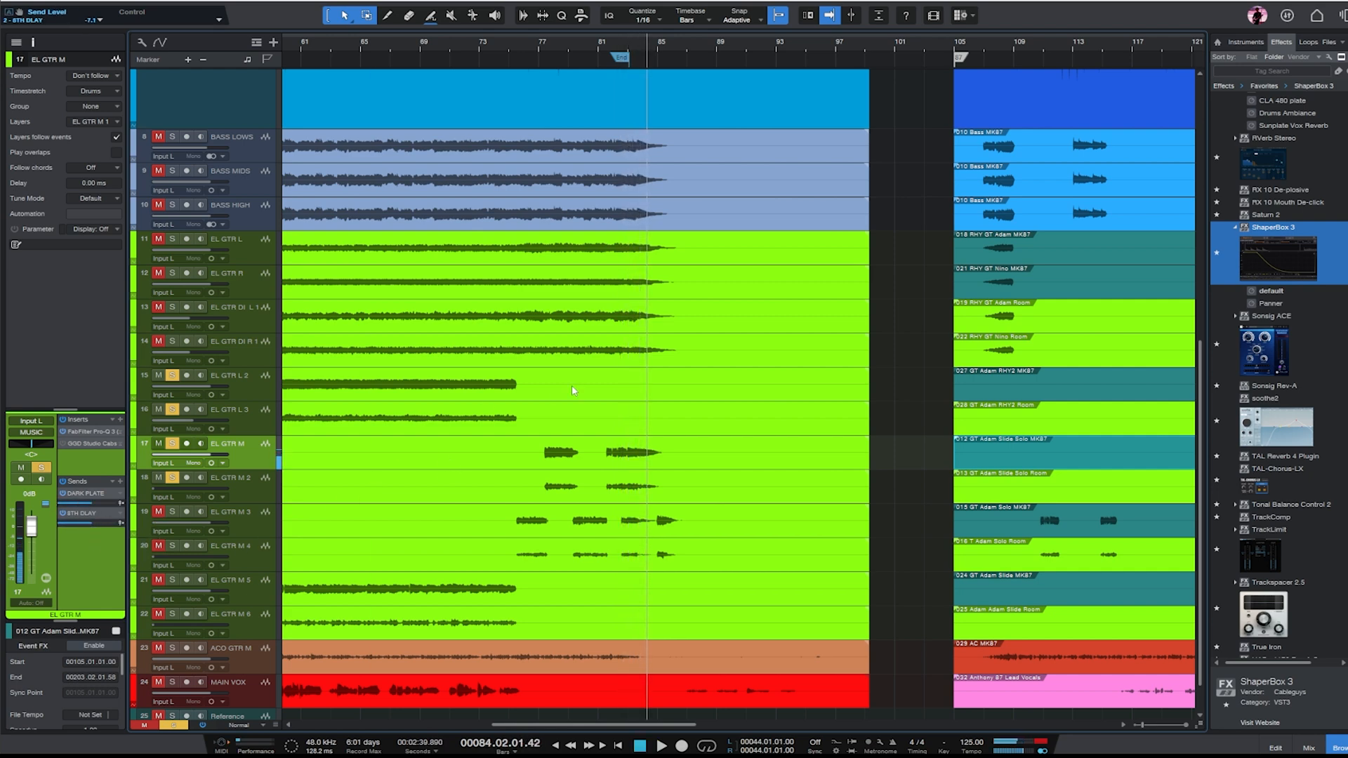
{"action": "key", "text": "w"}
{"action": "key", "text": "w"}
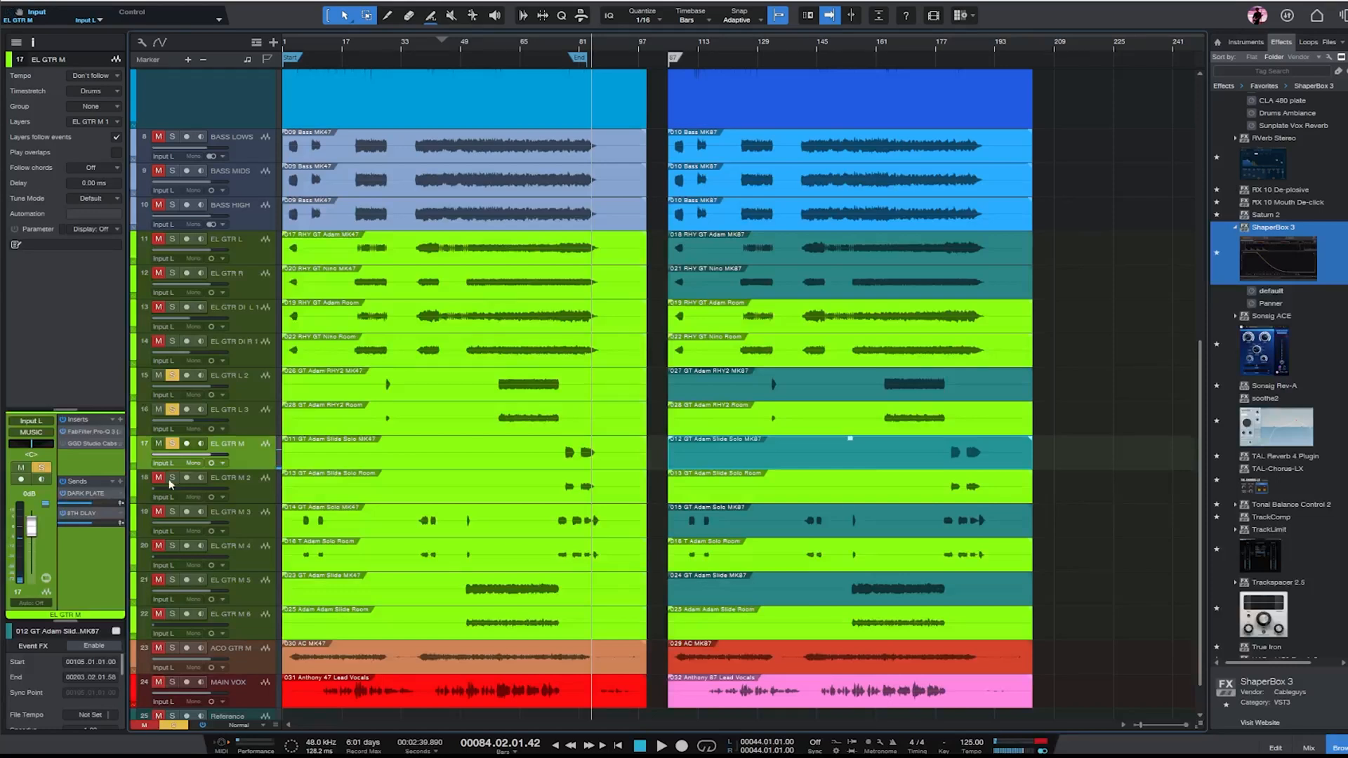
- Clear all remaining solos and lower the fader of EL GTR L 3
{"action": "left_click", "coordinate": [172, 375]}
{"action": "left_click", "coordinate": [233, 390]}
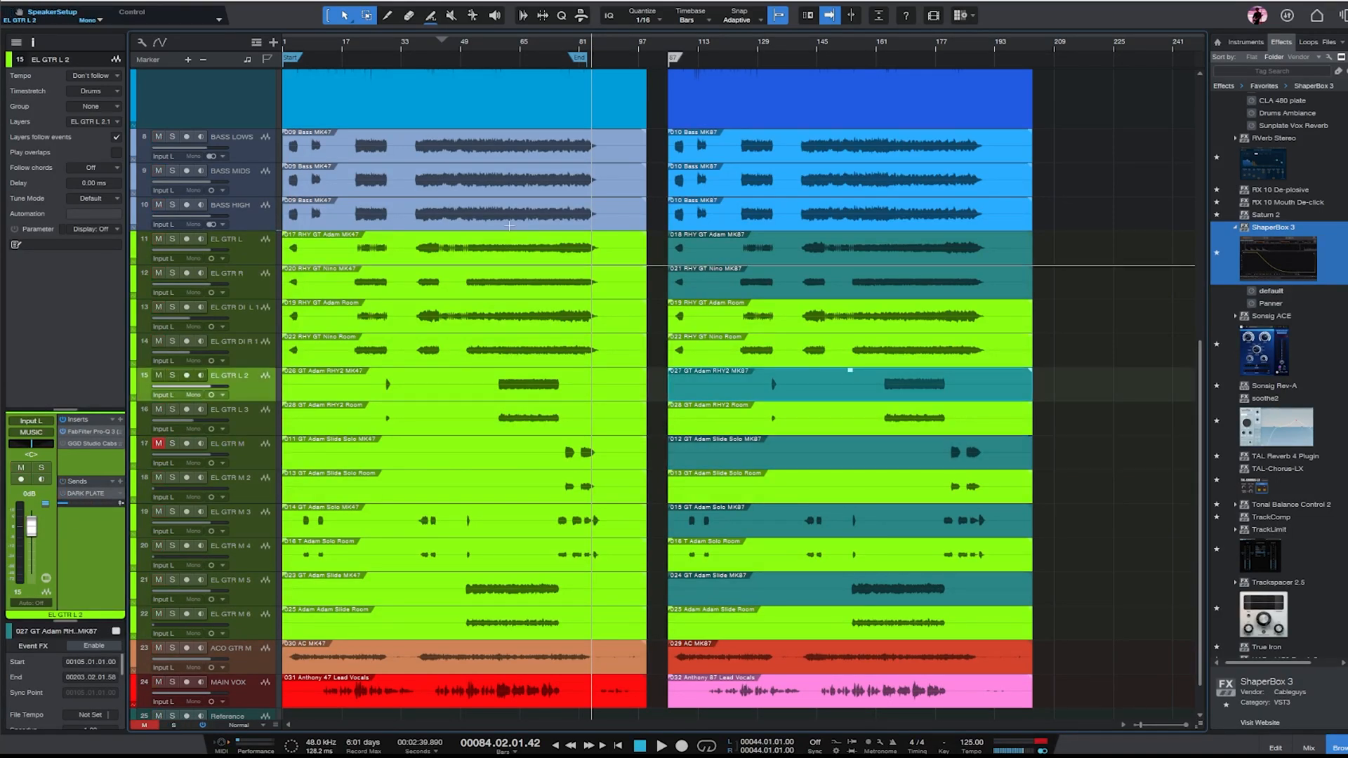
{"action": "left_click", "coordinate": [256, 421]}
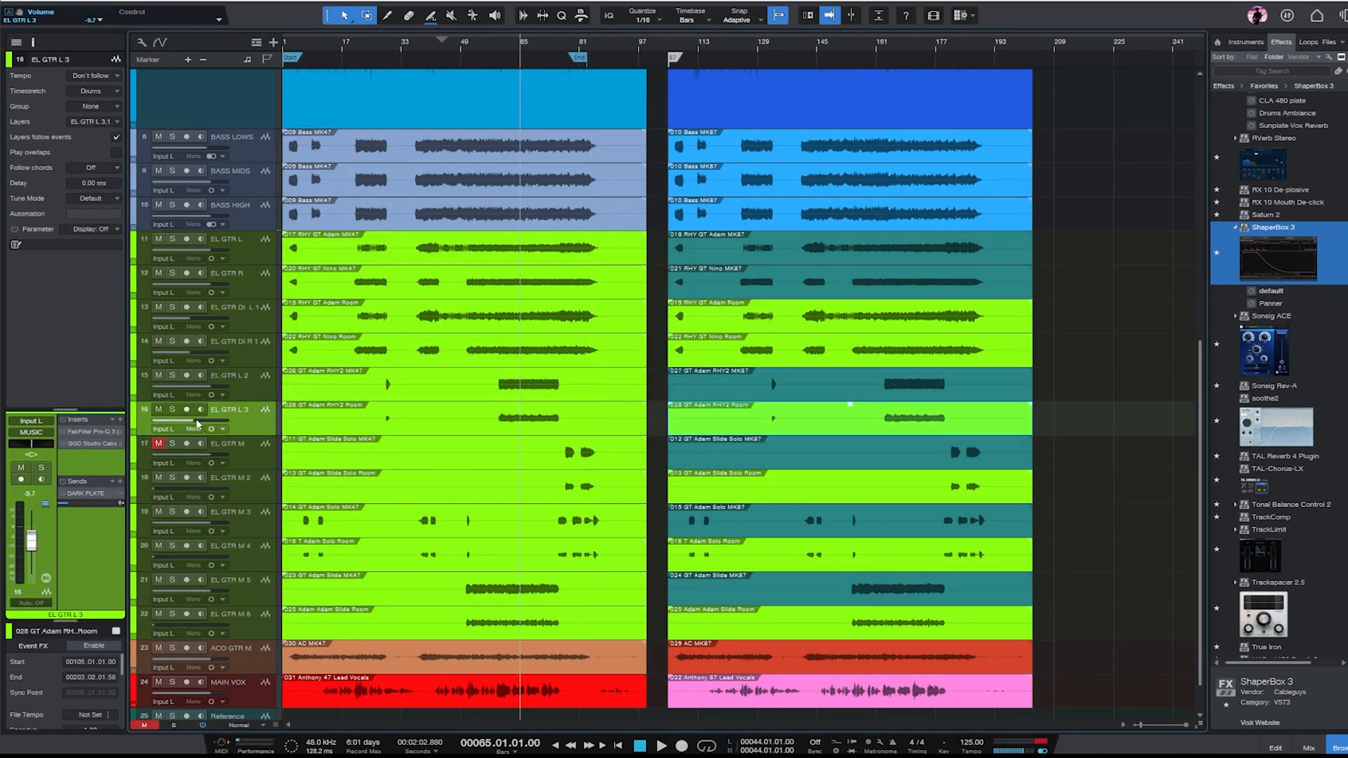
{"action": "left_click_drag", "start_coordinate": [198, 424], "coordinate": [181, 443]}
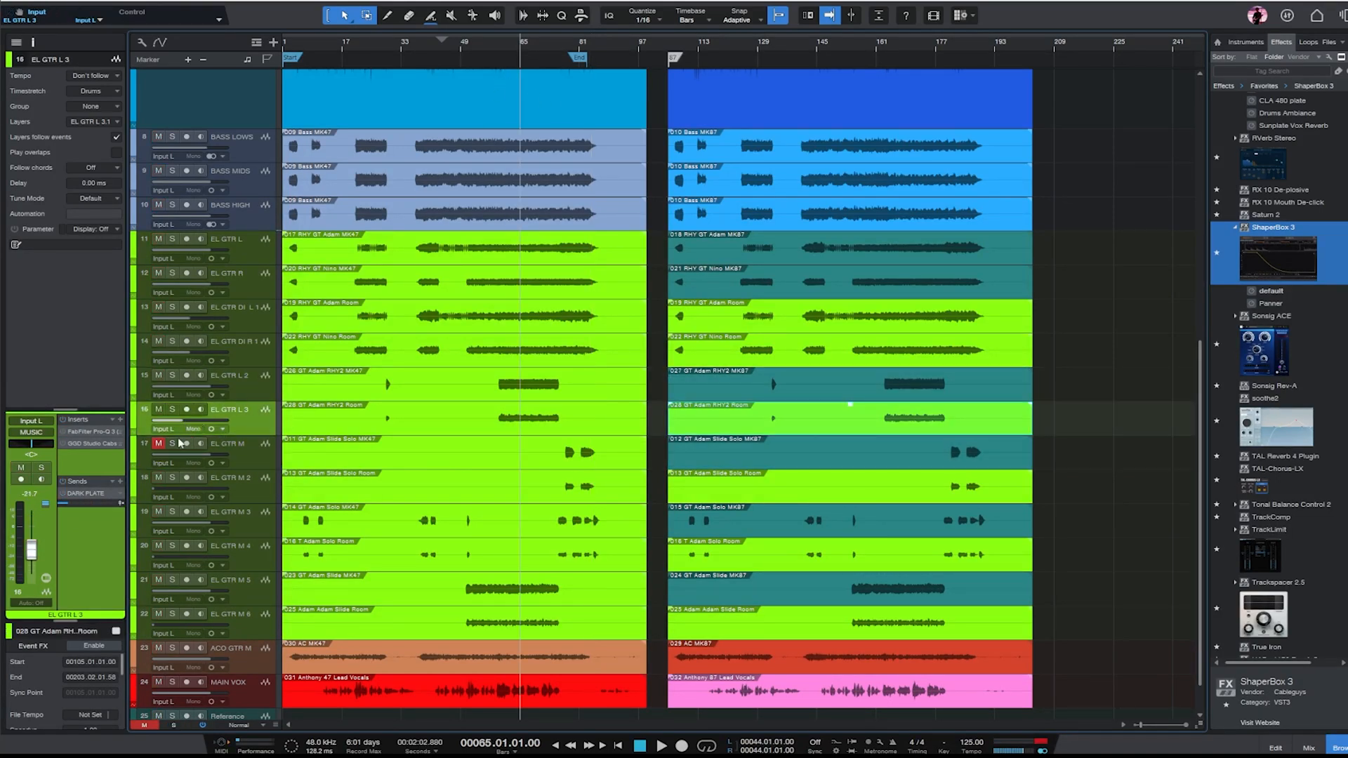
- Solo EL GTR M 3 and play its solo part from about bar 5
{"action": "left_click", "coordinate": [265, 521]}
{"action": "key", "text": "e"}
{"action": "key", "text": "e"}
{"action": "key", "text": "s"}
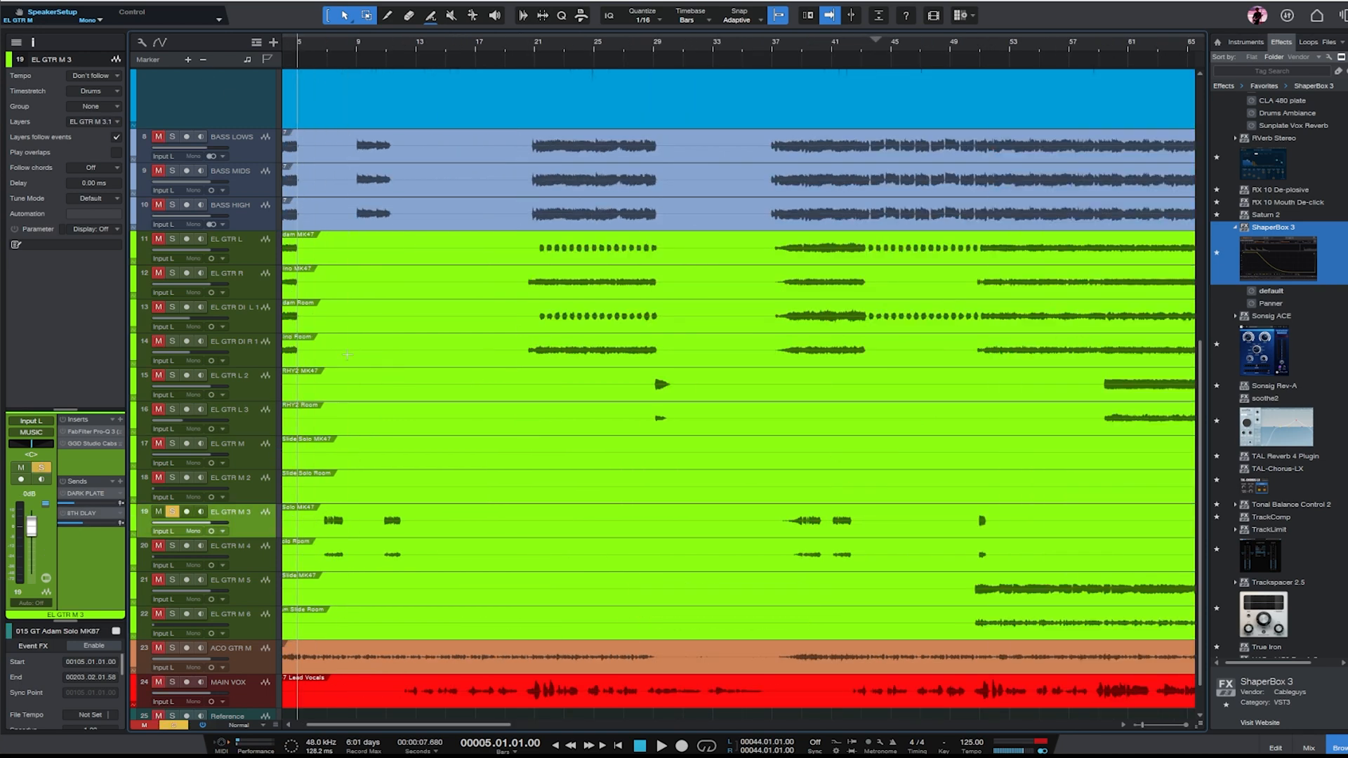
{"action": "key", "text": "w"}
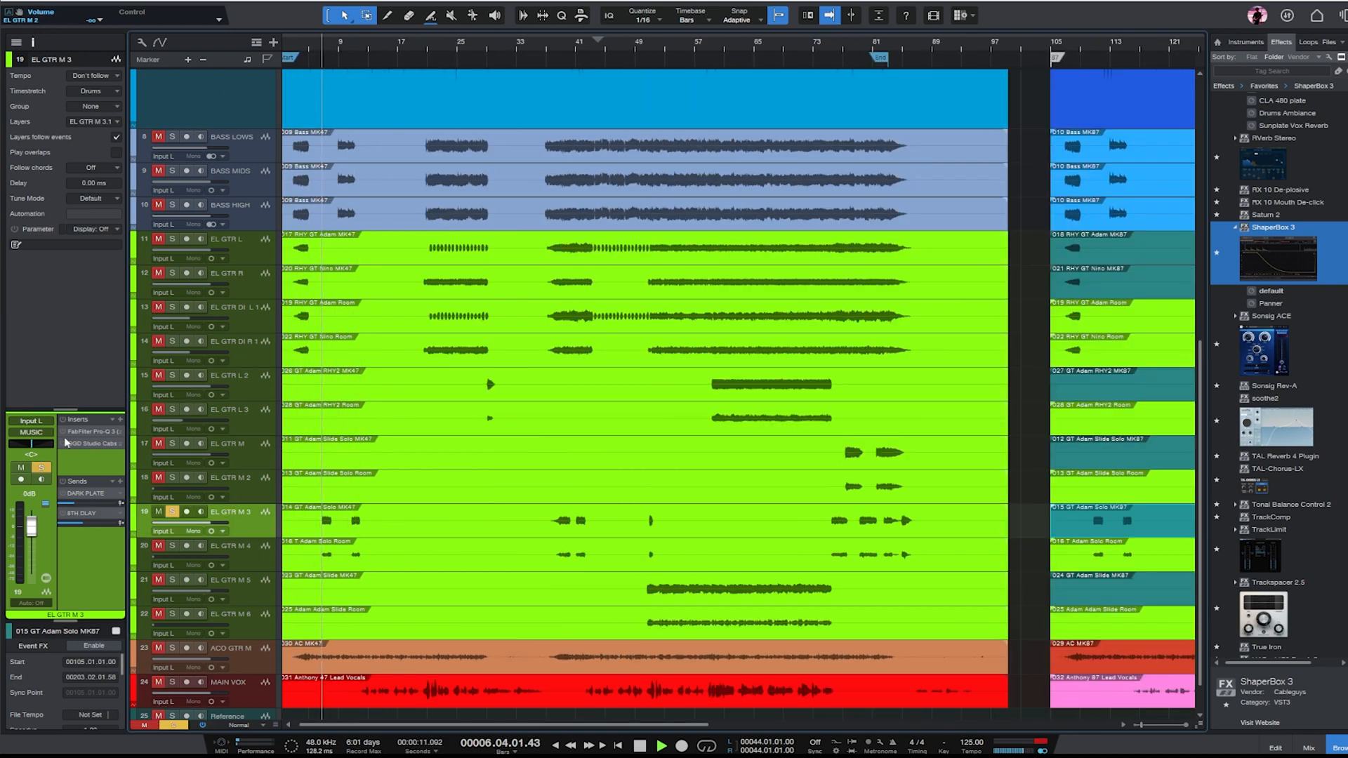
- Shape EL GTR M 3's EQ with a low cut near 485 Hz, a high cut near 5.5 kHz and a bell cut near 1 kHz
{"action": "left_click", "coordinate": [83, 431]}
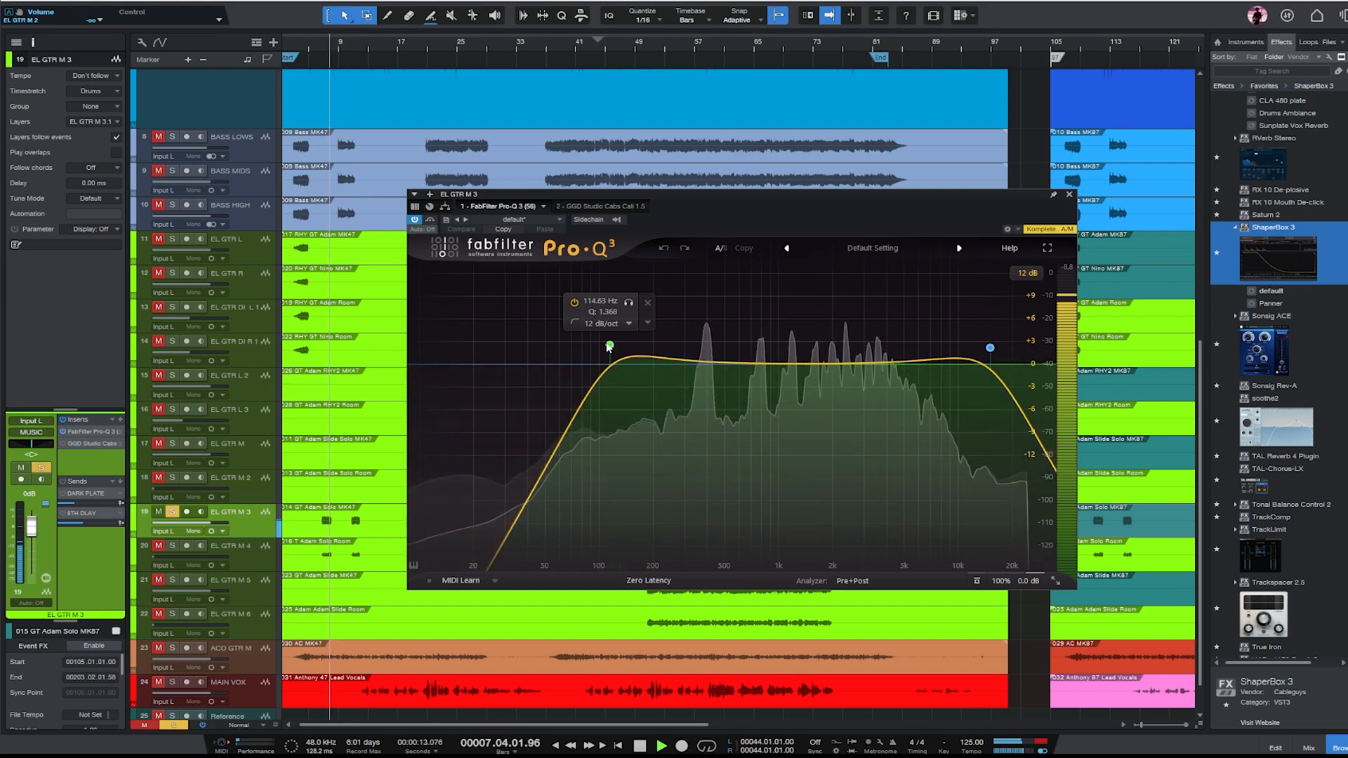
{"action": "left_click_drag", "start_coordinate": [609, 345], "coordinate": [721, 356]}
{"action": "left_click_drag", "start_coordinate": [990, 347], "coordinate": [911, 350]}
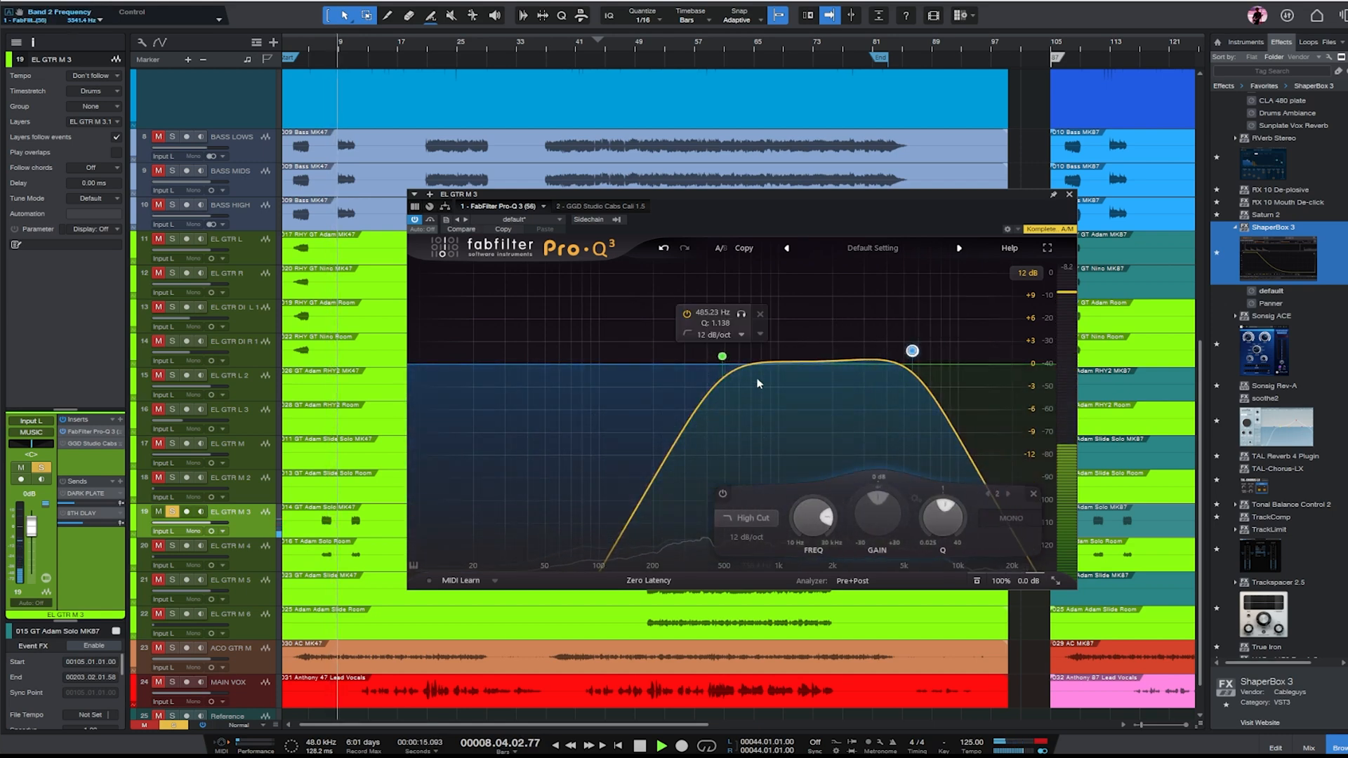
{"action": "left_click_drag", "start_coordinate": [765, 385], "coordinate": [781, 415]}
{"action": "left_click", "coordinate": [1068, 196]}
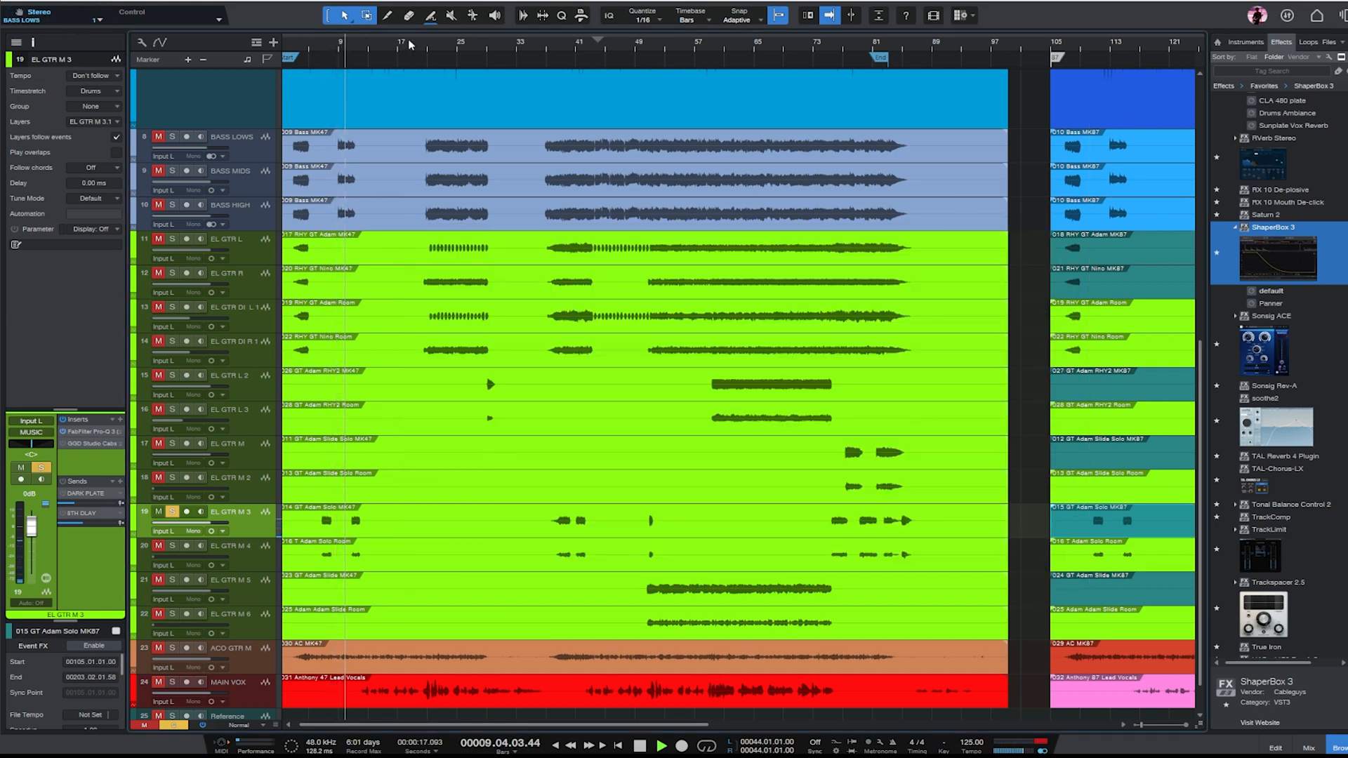
- Replay EL GTR M 3 from about bar 7, activate its DARK PLATE send at a higher level, and activate its 8TH DLAY send
{"action": "left_click", "coordinate": [327, 57]}
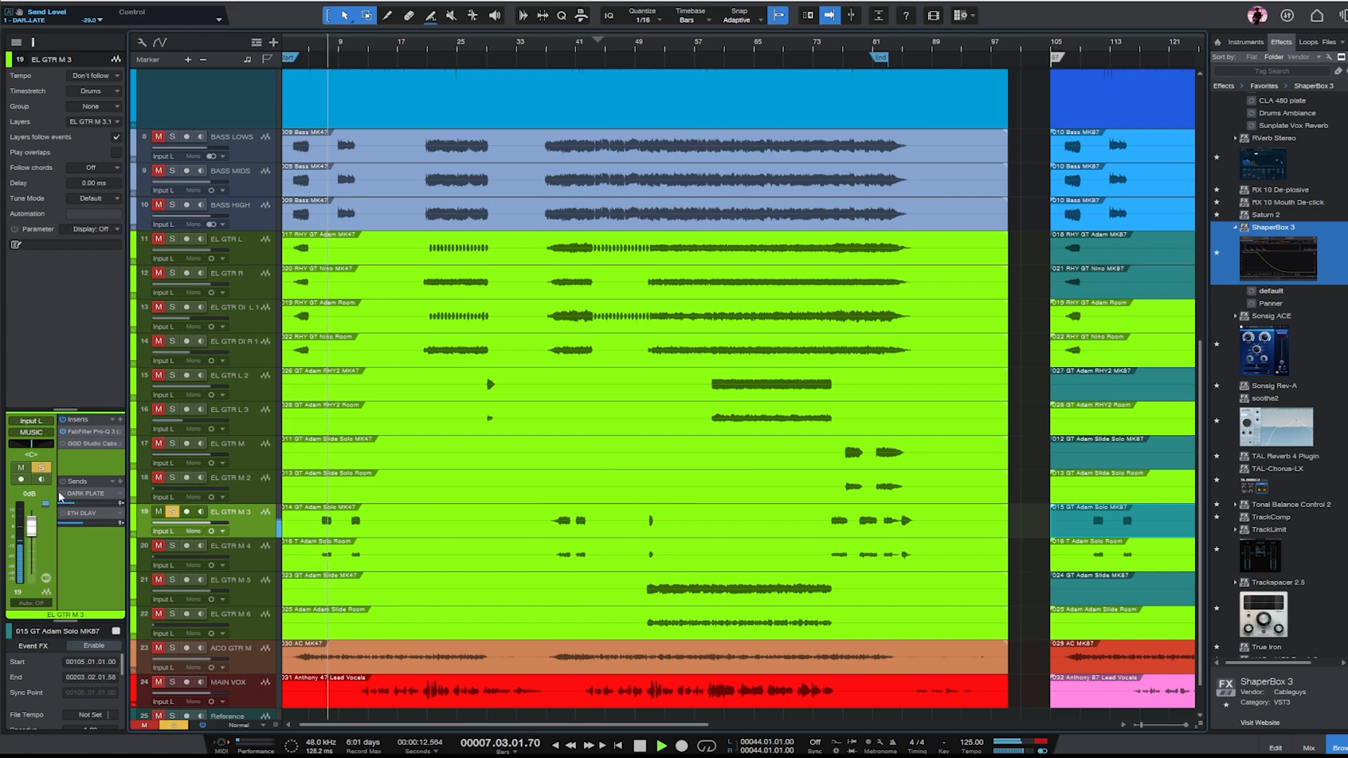
{"action": "left_click_drag", "start_coordinate": [80, 505], "coordinate": [137, 524]}
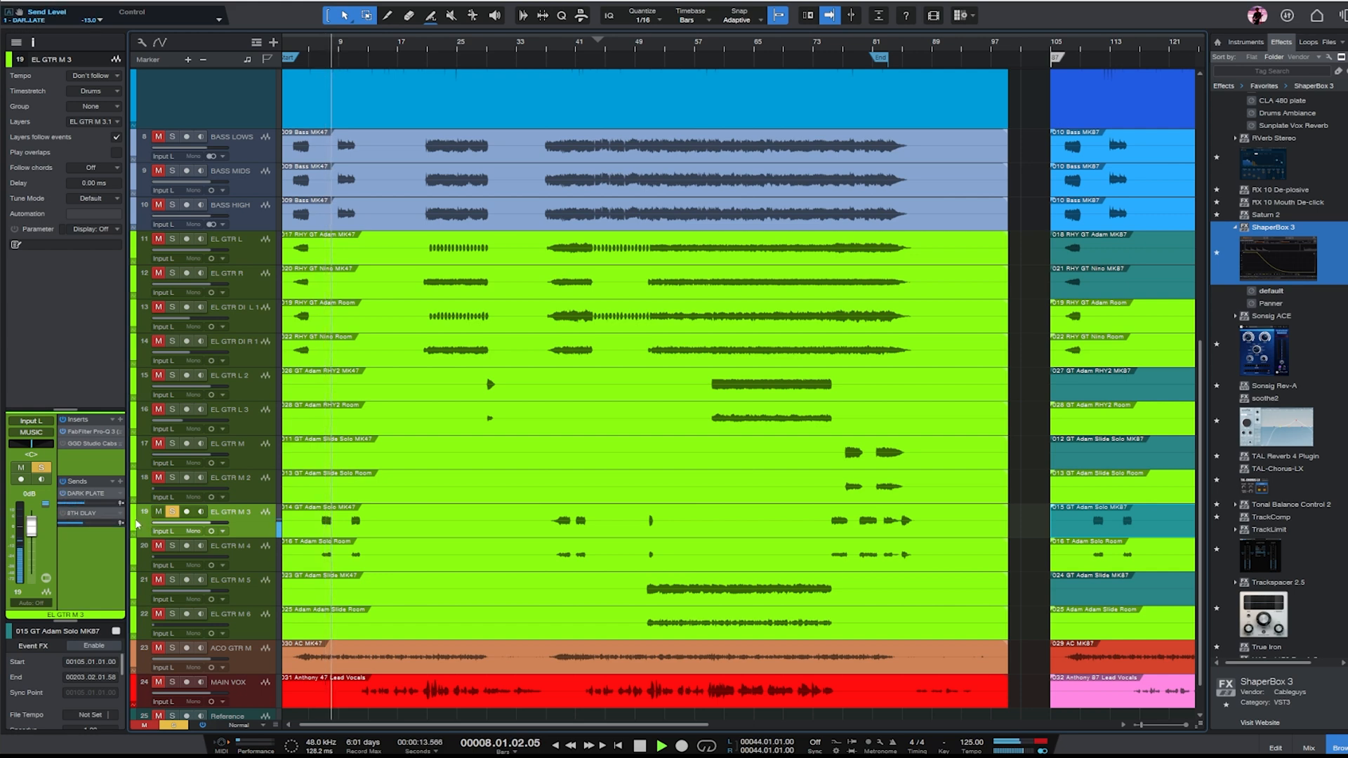
{"action": "left_click", "coordinate": [64, 515]}
- Solo EL GTR M 5 and play its slide part from about bar 57
{"action": "key", "text": "e"}
{"action": "key", "text": "w"}
{"action": "key", "text": "w"}
{"action": "left_click", "coordinate": [225, 583]}
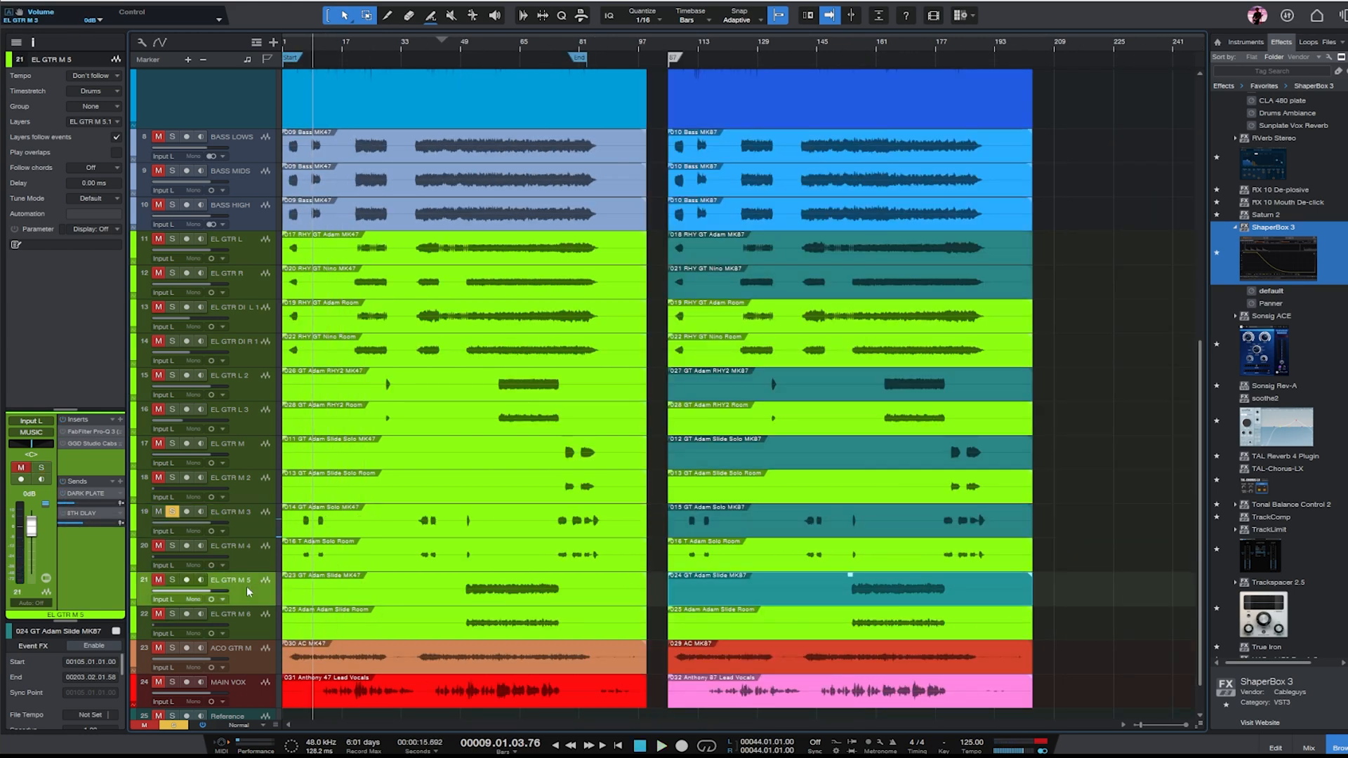
{"action": "left_click", "coordinate": [494, 47]}
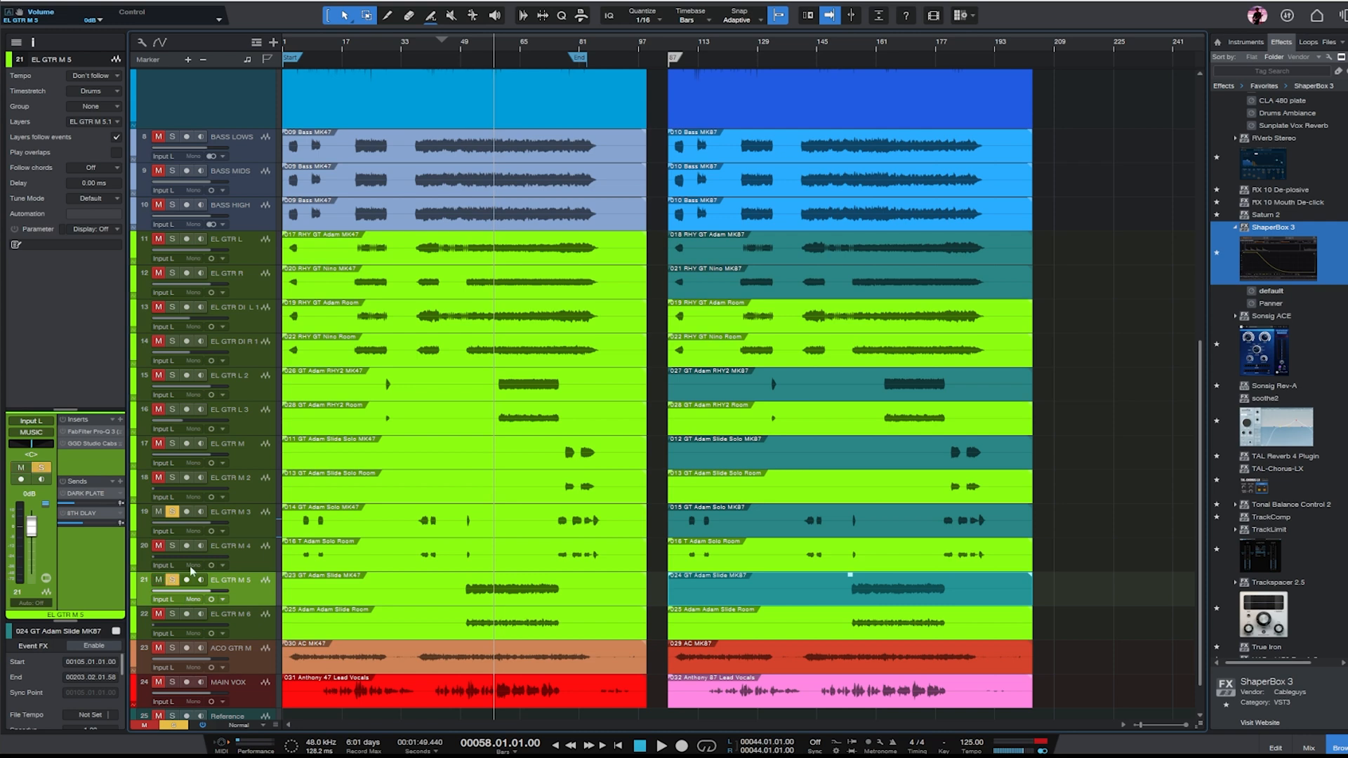
- Shape EL GTR M 5's EQ with a high cut near 6.5 kHz and a bell cut of about 4 dB near 500 Hz
{"action": "left_click", "coordinate": [85, 436]}
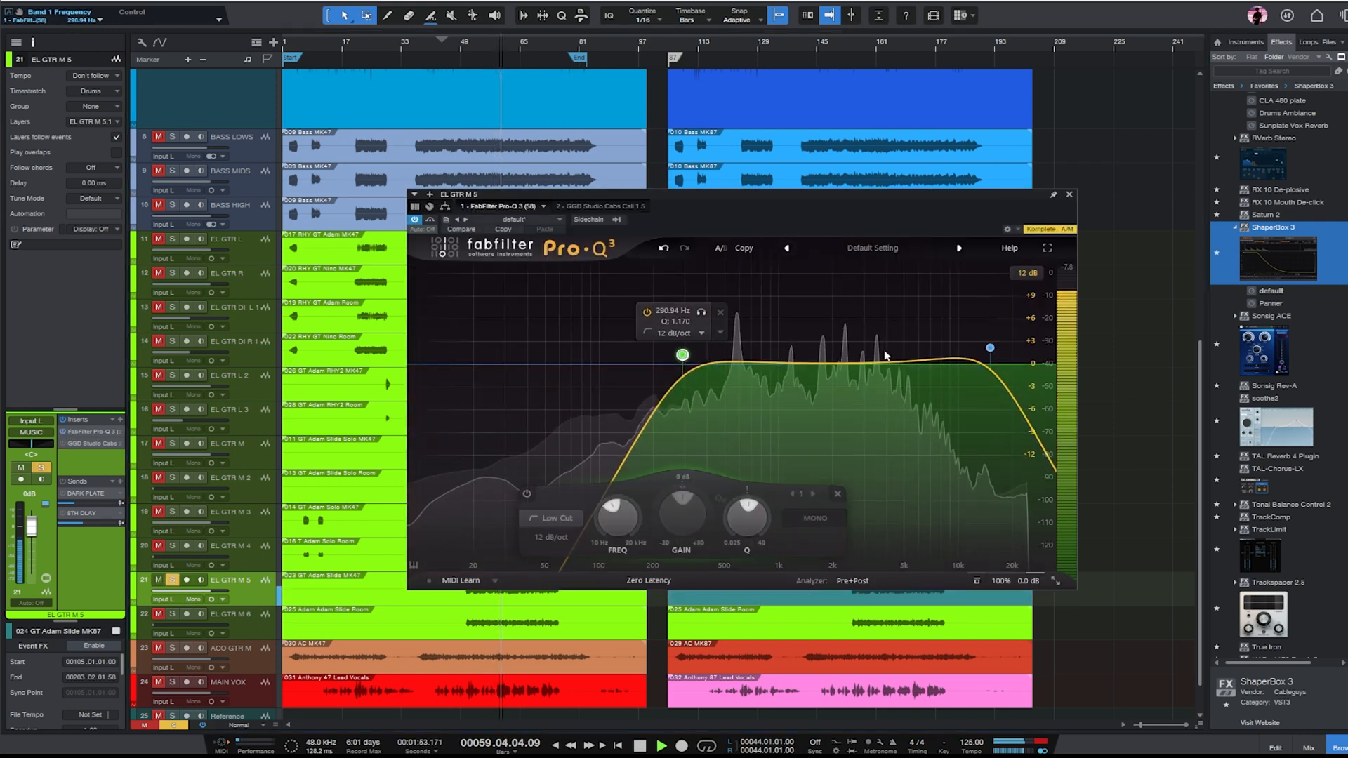
{"action": "left_click_drag", "start_coordinate": [990, 348], "coordinate": [925, 351]}
{"action": "left_click_drag", "start_coordinate": [731, 364], "coordinate": [727, 396]}
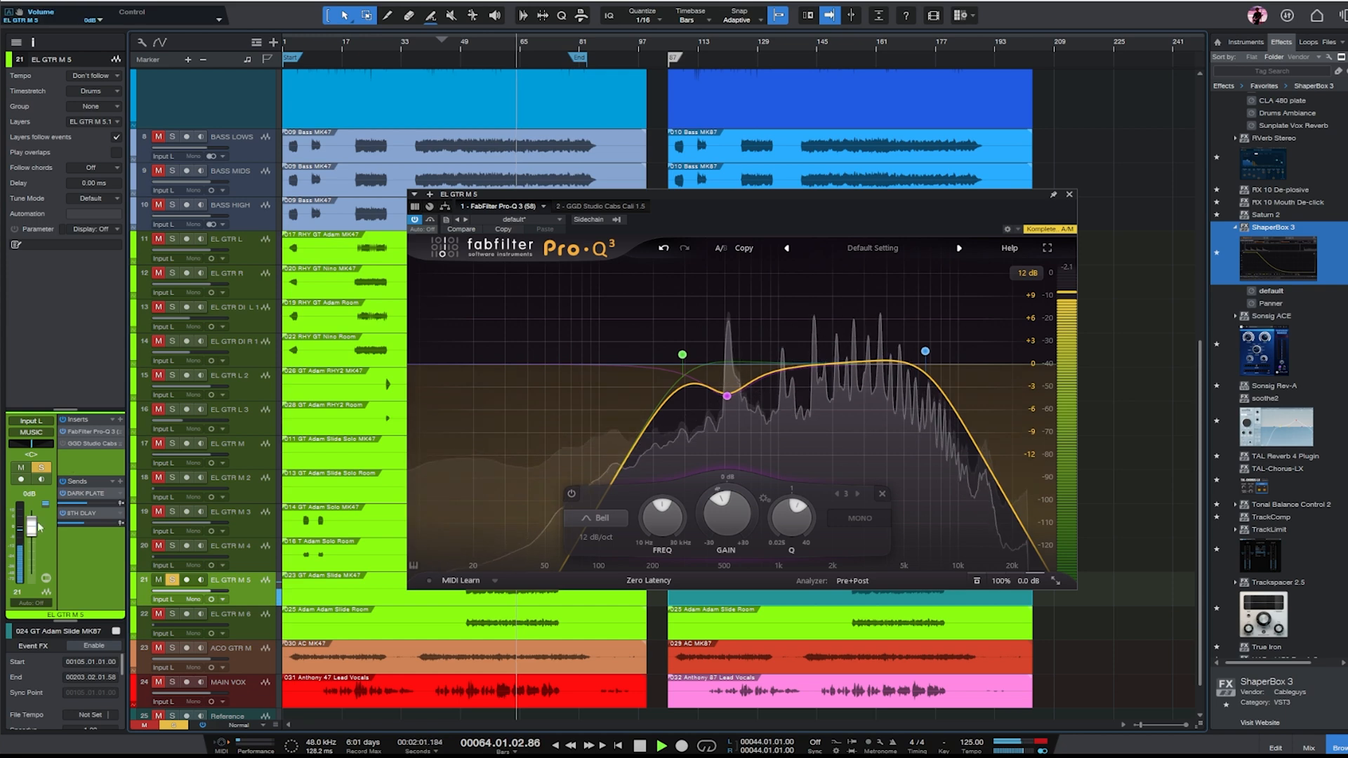
{"action": "left_click", "coordinate": [1069, 194]}
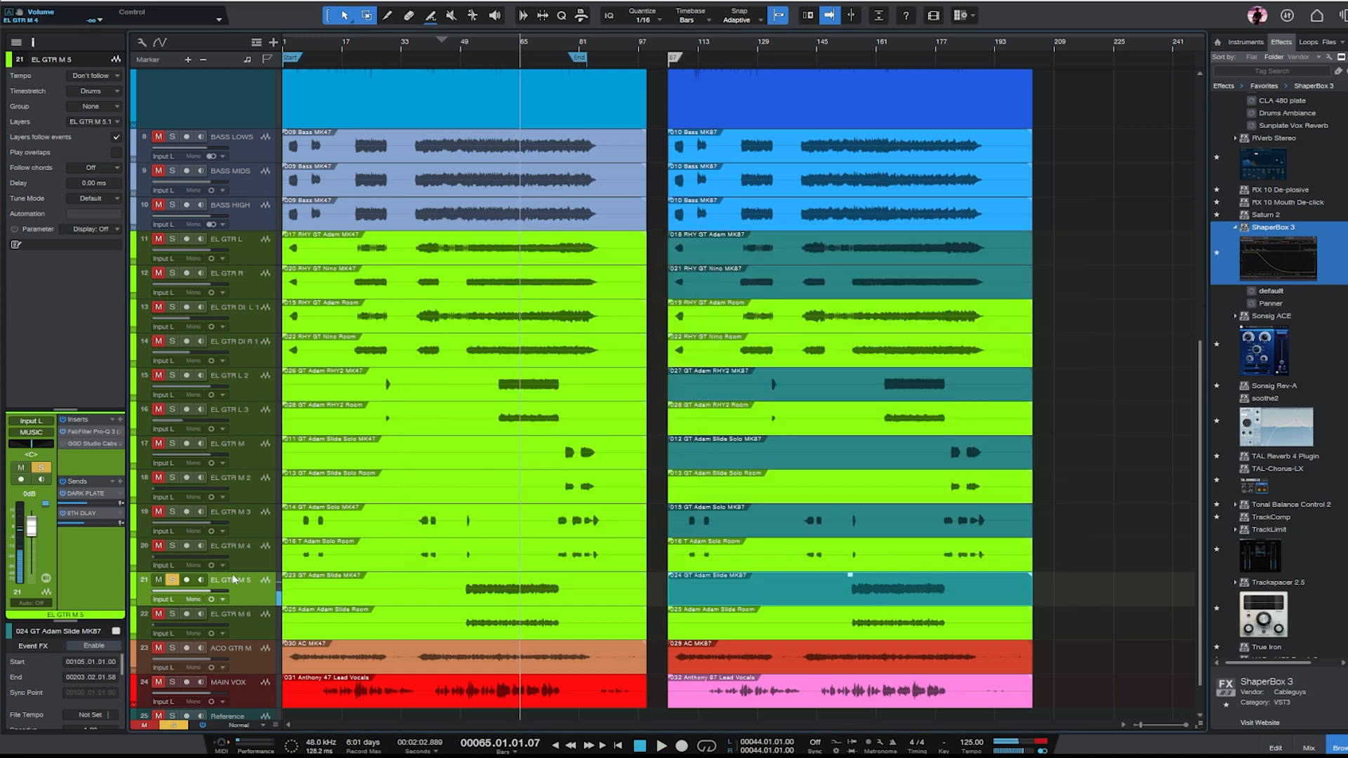
- Select and solo ACO GTR M in the mixer, play it from about bar 65, and return to the full arrangement
{"action": "left_click", "coordinate": [1308, 748]}
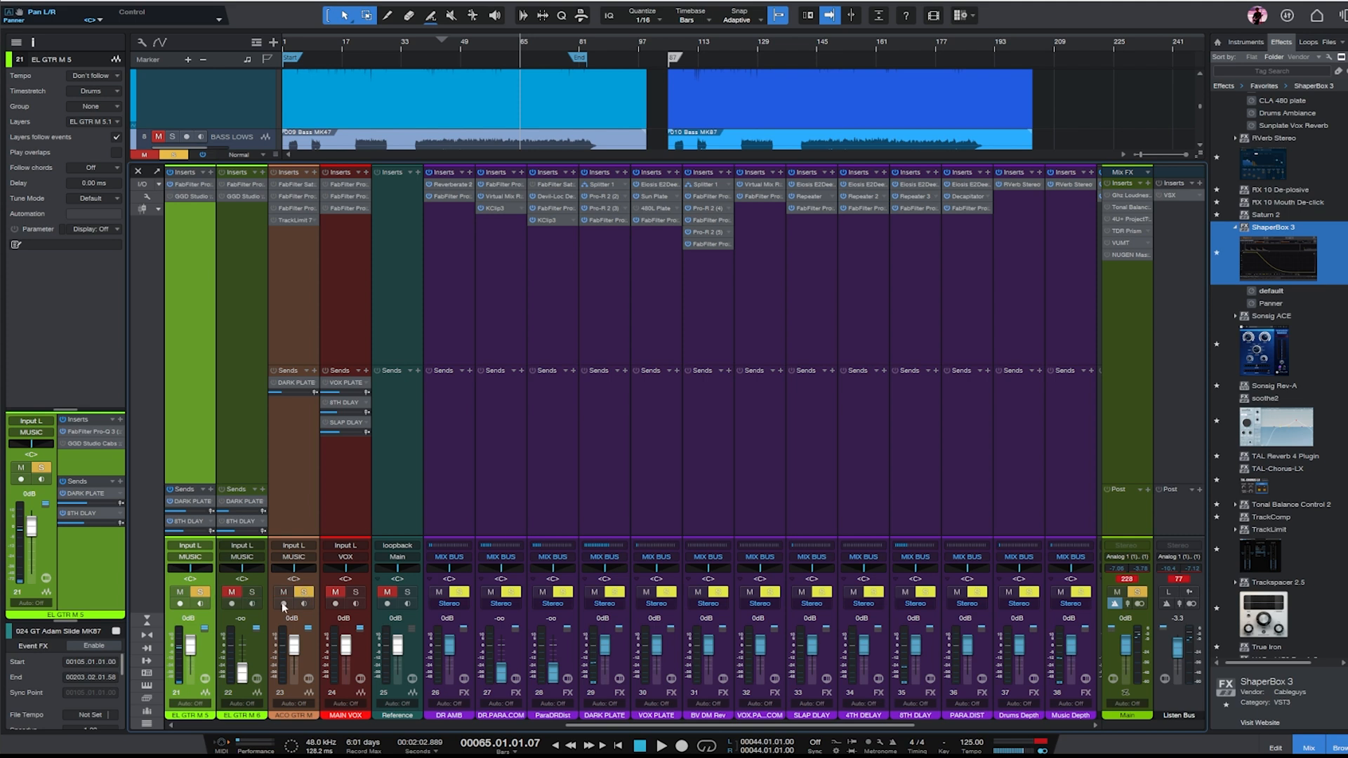
{"action": "left_click", "coordinate": [181, 161]}
{"action": "left_click", "coordinate": [312, 278]}
{"action": "key", "text": "space"}
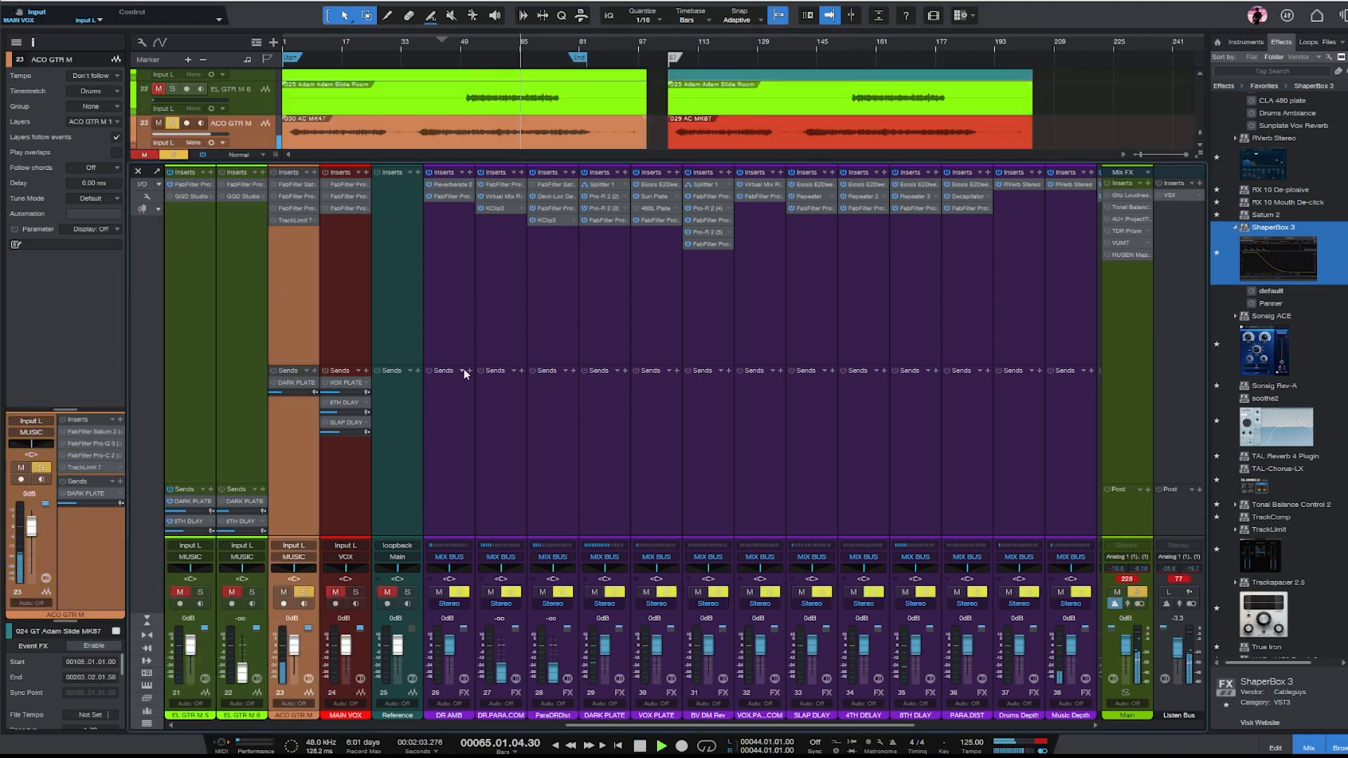
{"action": "key", "text": "F3"}
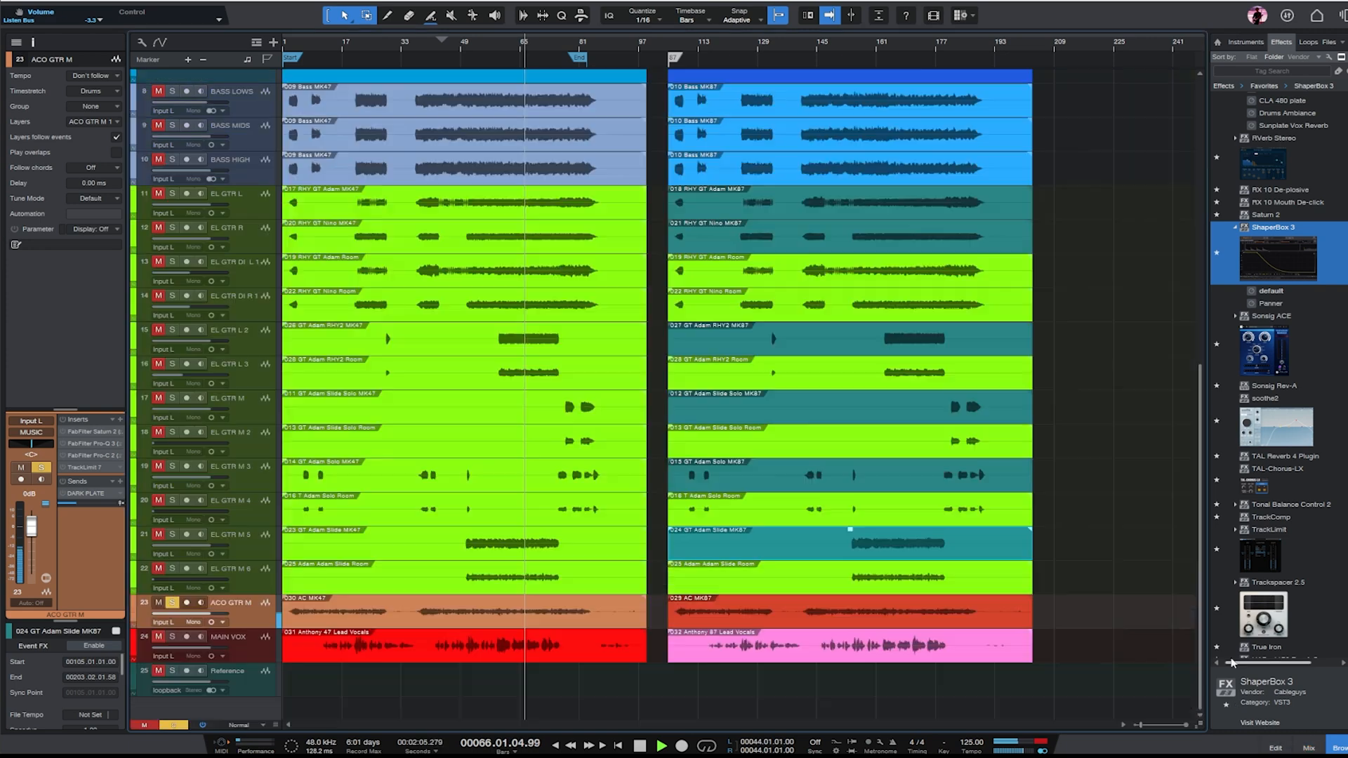
- Raise the clip gain of both acoustic guitar events, MK47 and MK87, by about 5 dB and resume playback
{"action": "key", "text": "space"}
{"action": "left_click_drag", "start_coordinate": [1053, 617], "coordinate": [306, 635]}
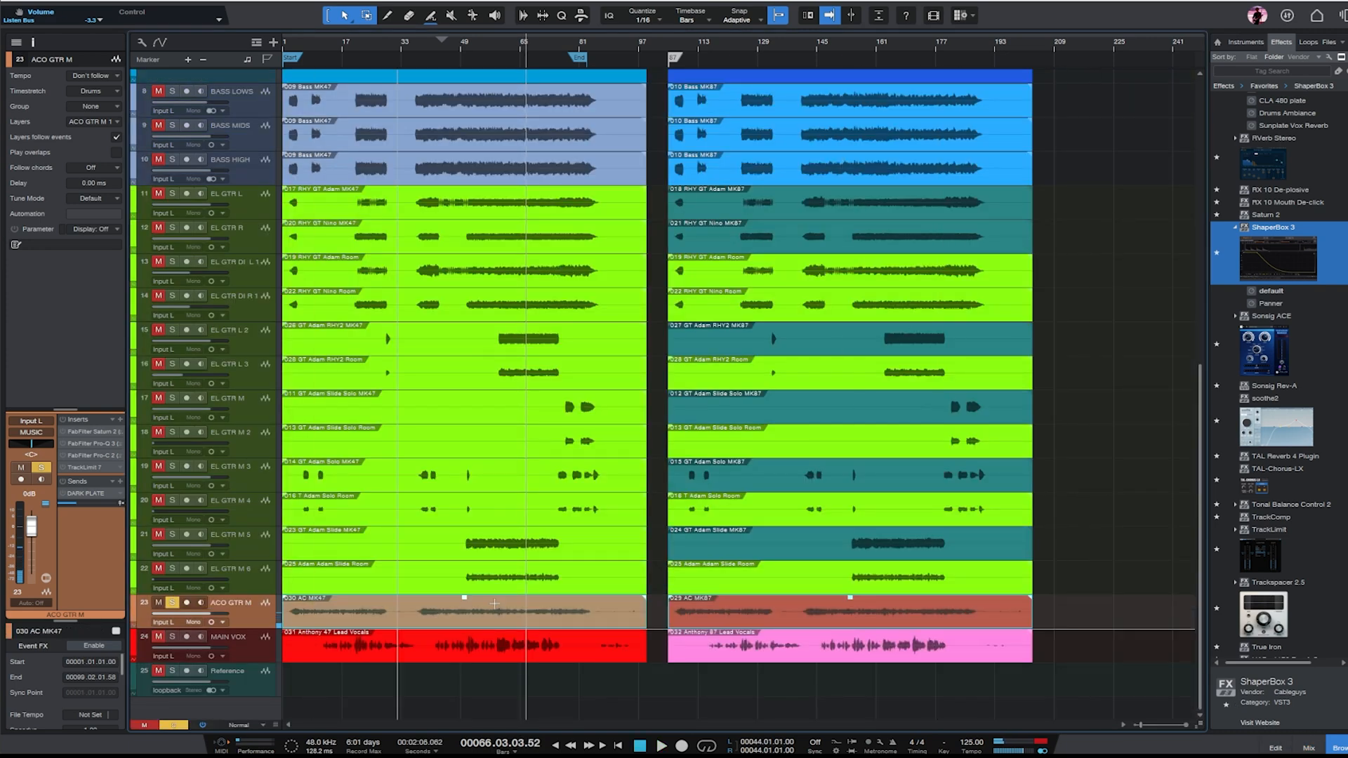
{"action": "left_click_drag", "start_coordinate": [848, 598], "coordinate": [848, 582]}
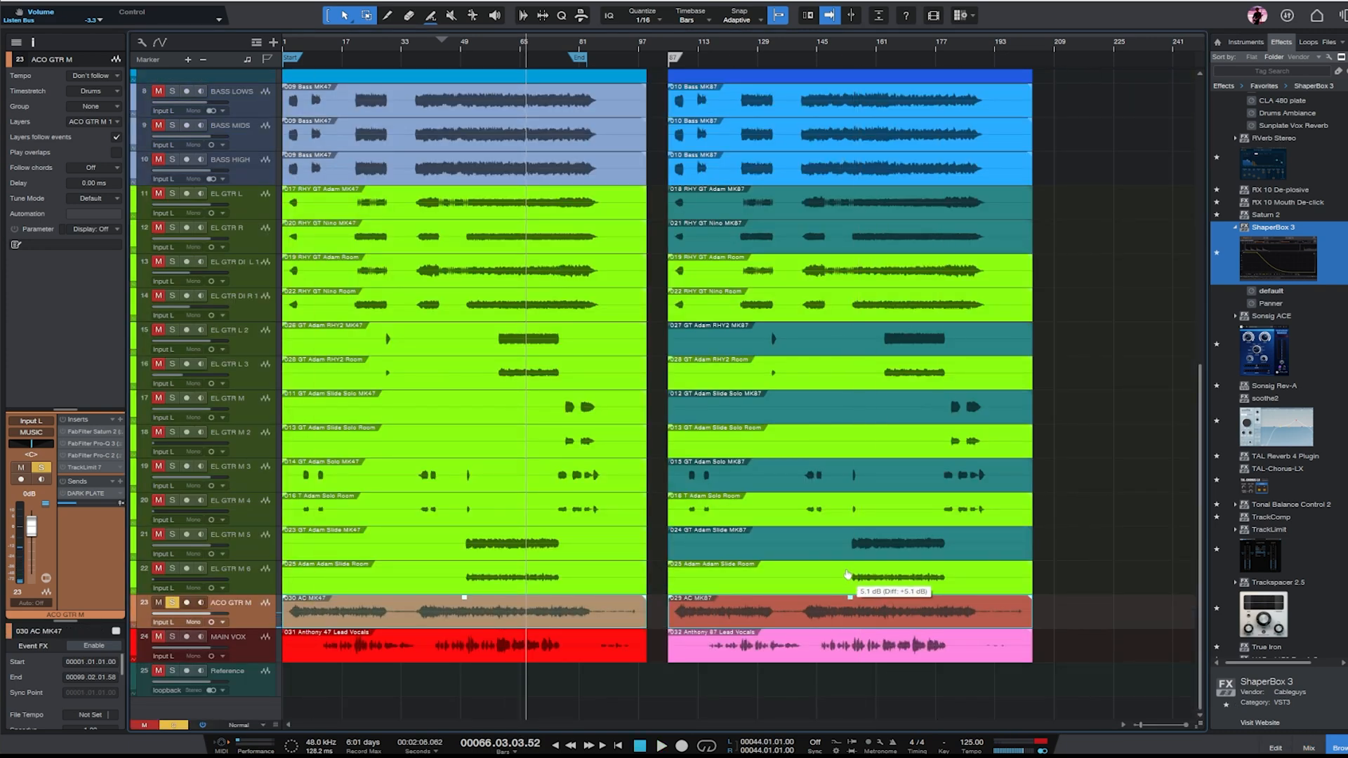
{"action": "key", "text": "space"}
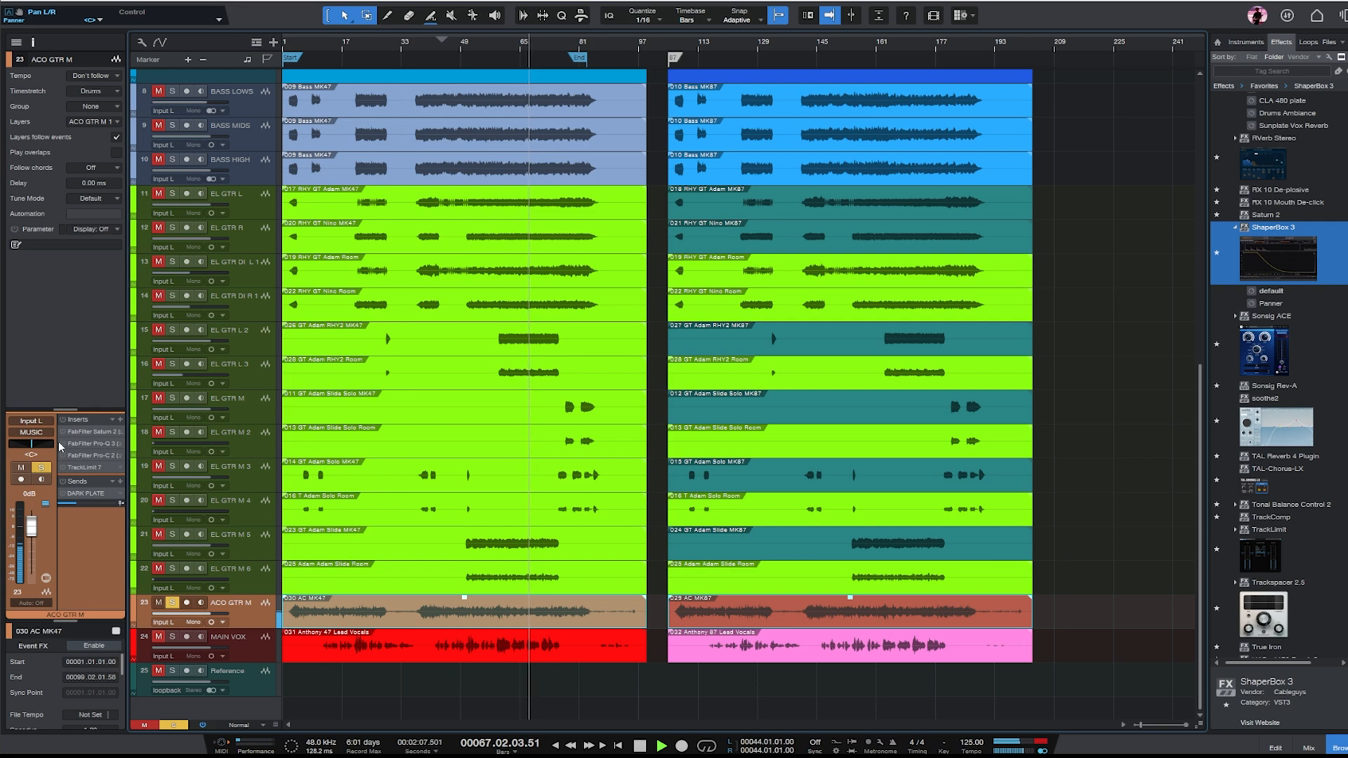
- Shape ACO GTR M's EQ with a low cut near 150 Hz, a wide bell cut near 200 Hz and a narrower bell cut near 1 kHz
{"action": "double_click", "coordinate": [90, 446]}
{"action": "left_click_drag", "start_coordinate": [587, 344], "coordinate": [631, 344]}
{"action": "left_click_drag", "start_coordinate": [687, 386], "coordinate": [652, 421]}
{"action": "scroll", "coordinate": [652, 422], "scroll_direction": "up", "scroll_amount": 4}
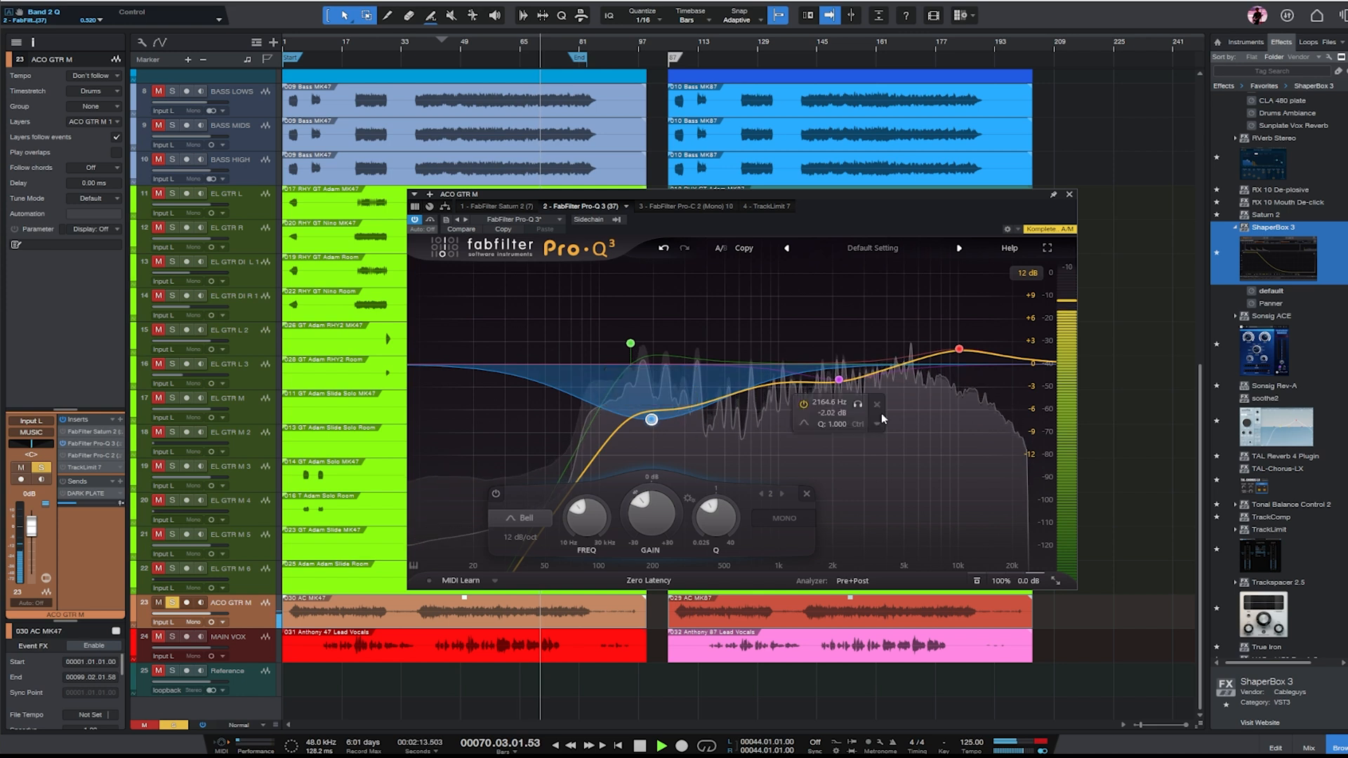
{"action": "left_click_drag", "start_coordinate": [782, 384], "coordinate": [786, 416]}
{"action": "scroll", "coordinate": [786, 417], "scroll_direction": "up", "scroll_amount": 3}
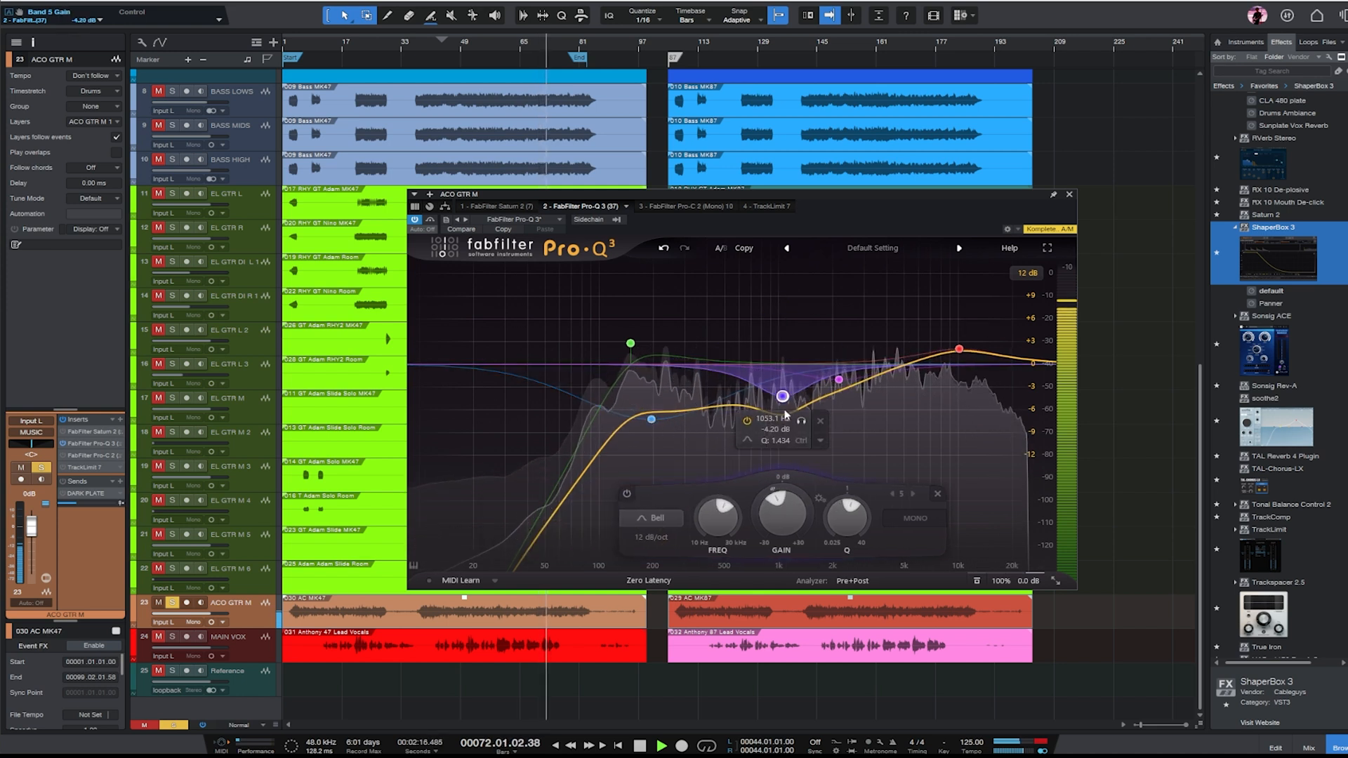
{"action": "left_click", "coordinate": [1069, 194]}
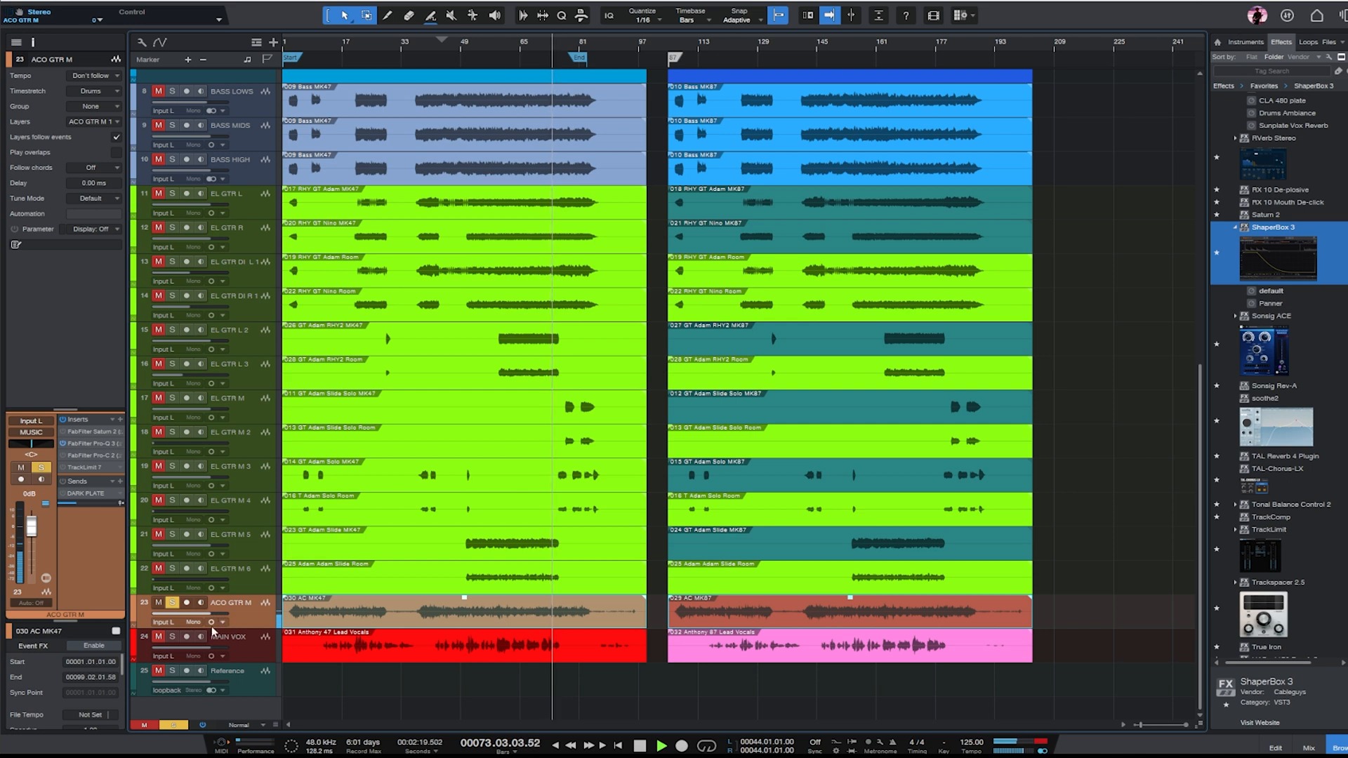
- Switch ACO GTR M to stereo and add FabFilter Pro-R 2 at the end of its insert chain
{"action": "double_click", "coordinate": [258, 628]}
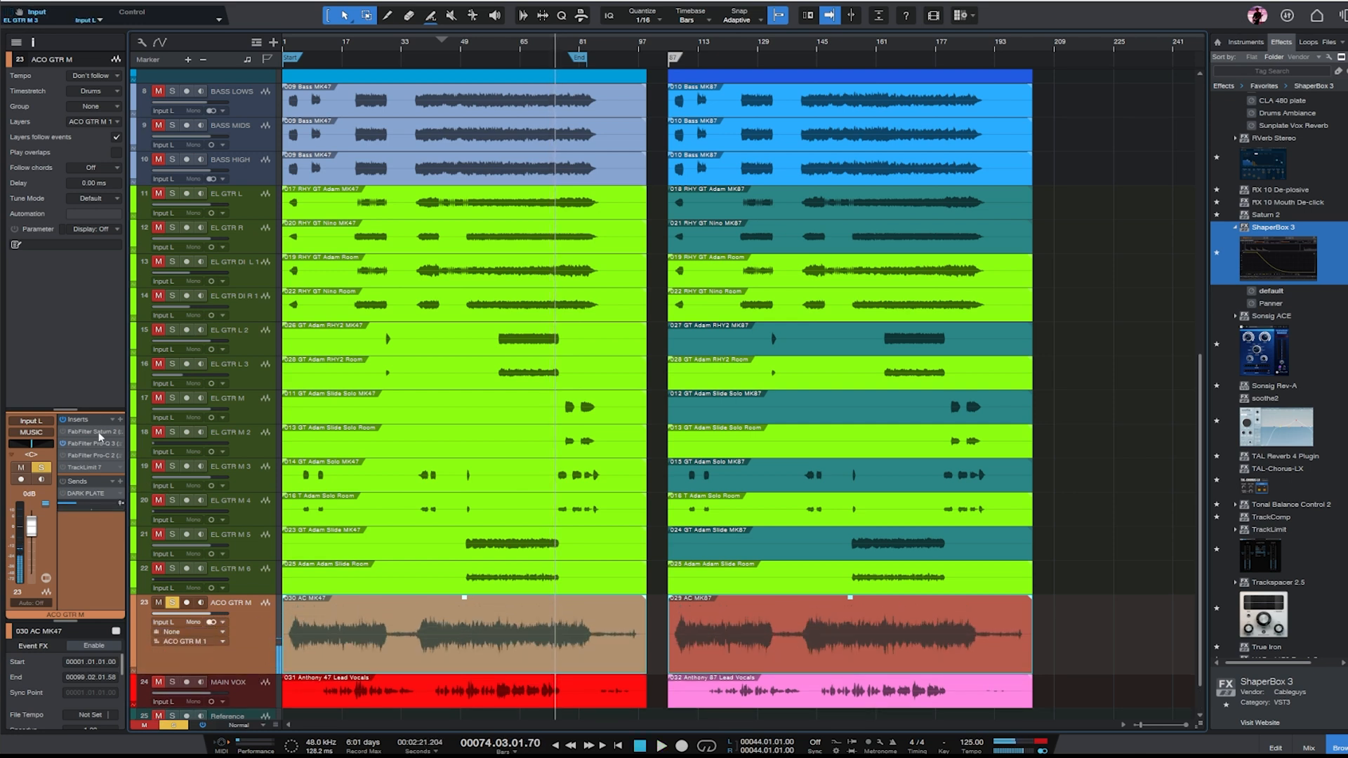
{"action": "left_click_drag", "start_coordinate": [101, 412], "coordinate": [101, 340]}
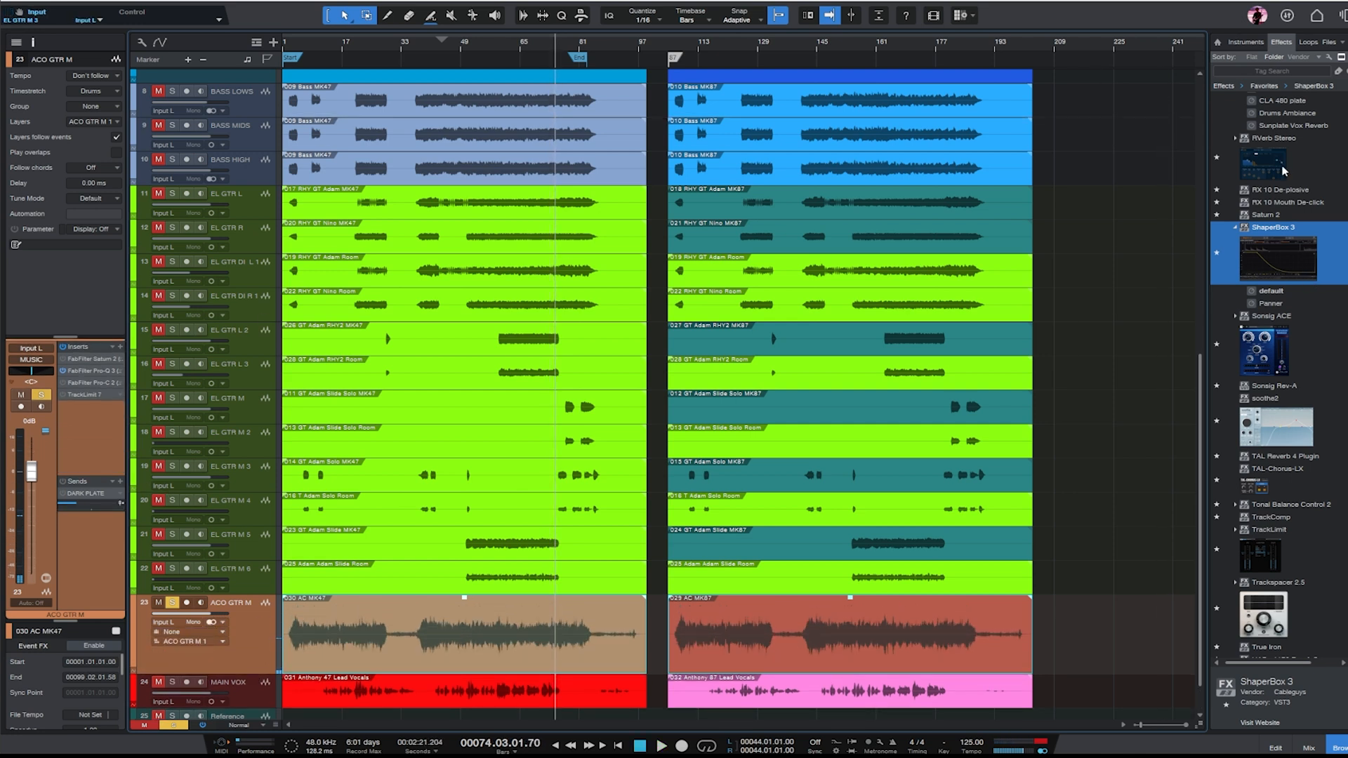
{"action": "scroll", "coordinate": [1278, 314], "scroll_direction": "down", "scroll_amount": 5}
{"action": "scroll", "coordinate": [1278, 314], "scroll_direction": "down", "scroll_amount": 3}
{"action": "scroll", "coordinate": [1314, 247], "scroll_direction": "up", "scroll_amount": 8}
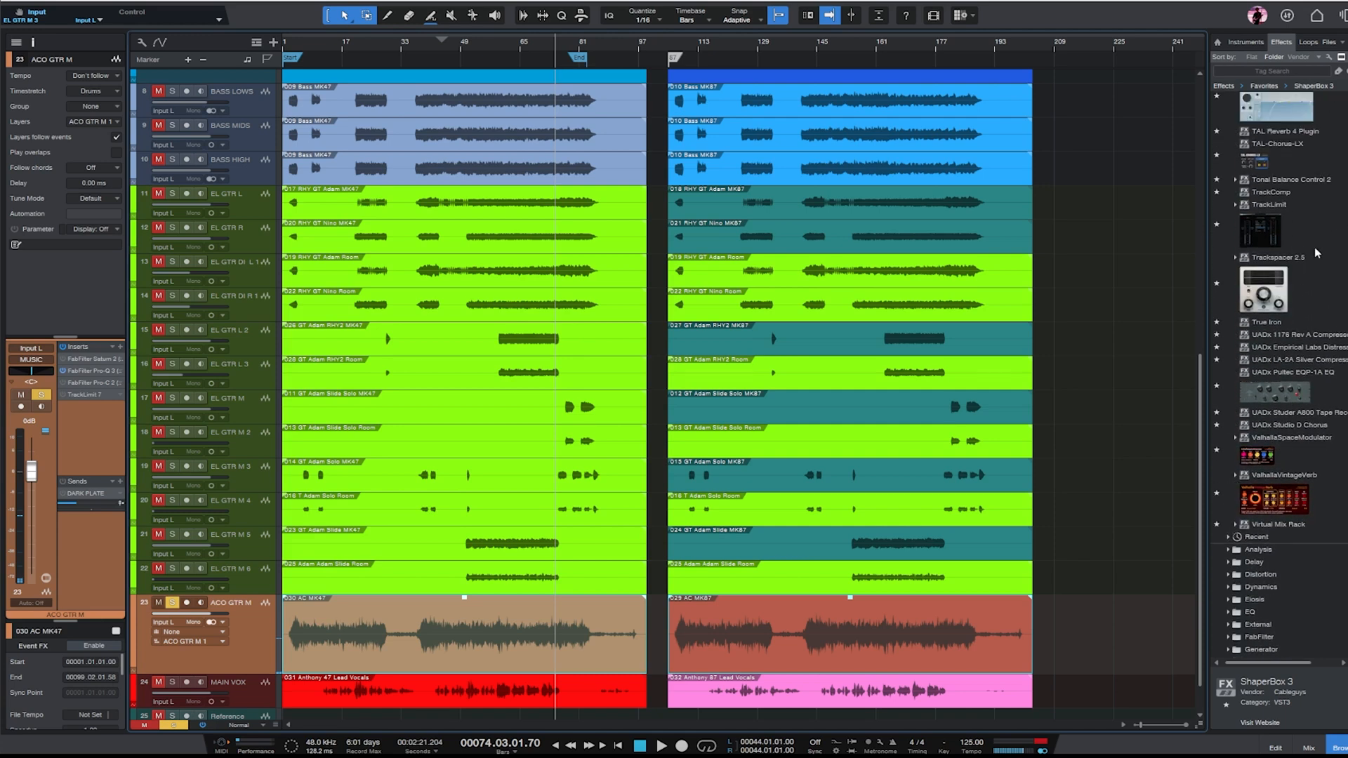
{"action": "scroll", "coordinate": [1300, 254], "scroll_direction": "up", "scroll_amount": 5}
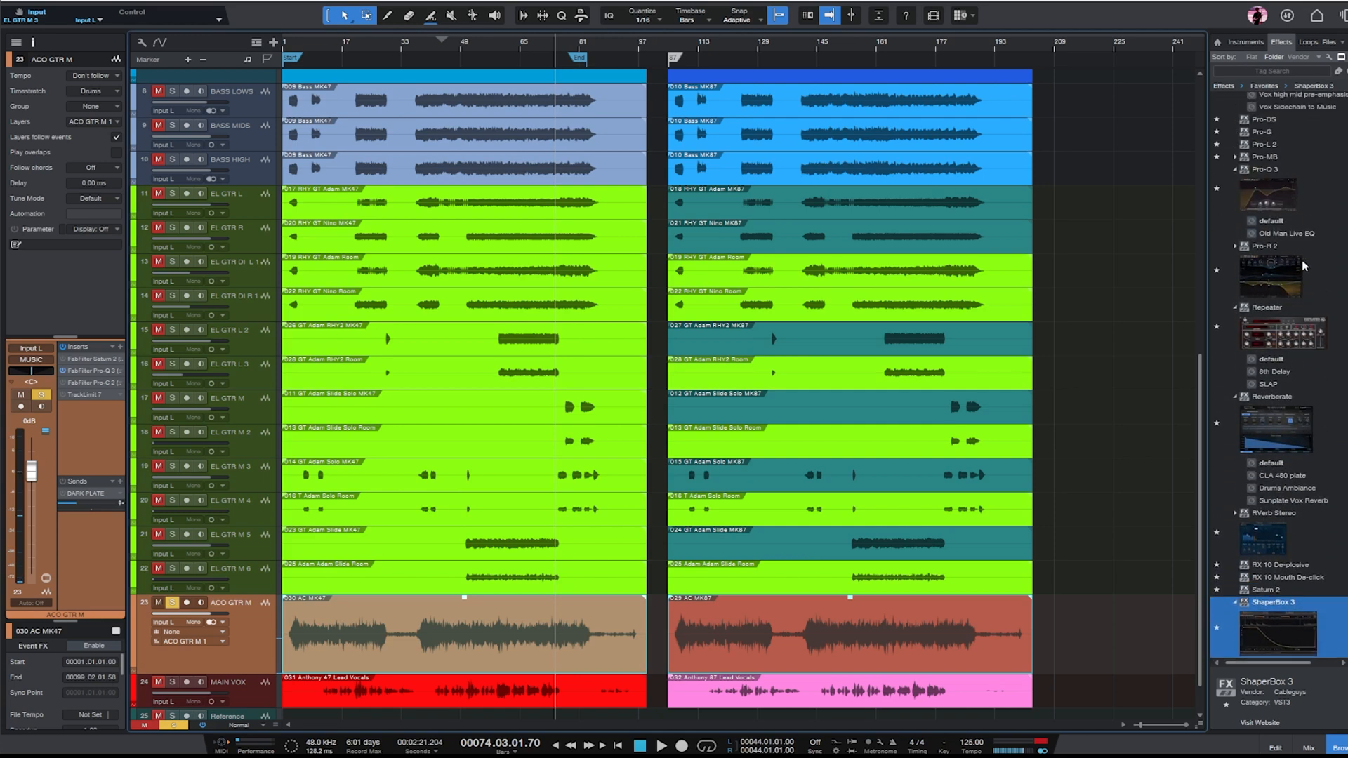
{"action": "left_click_drag", "start_coordinate": [1301, 260], "coordinate": [91, 419]}
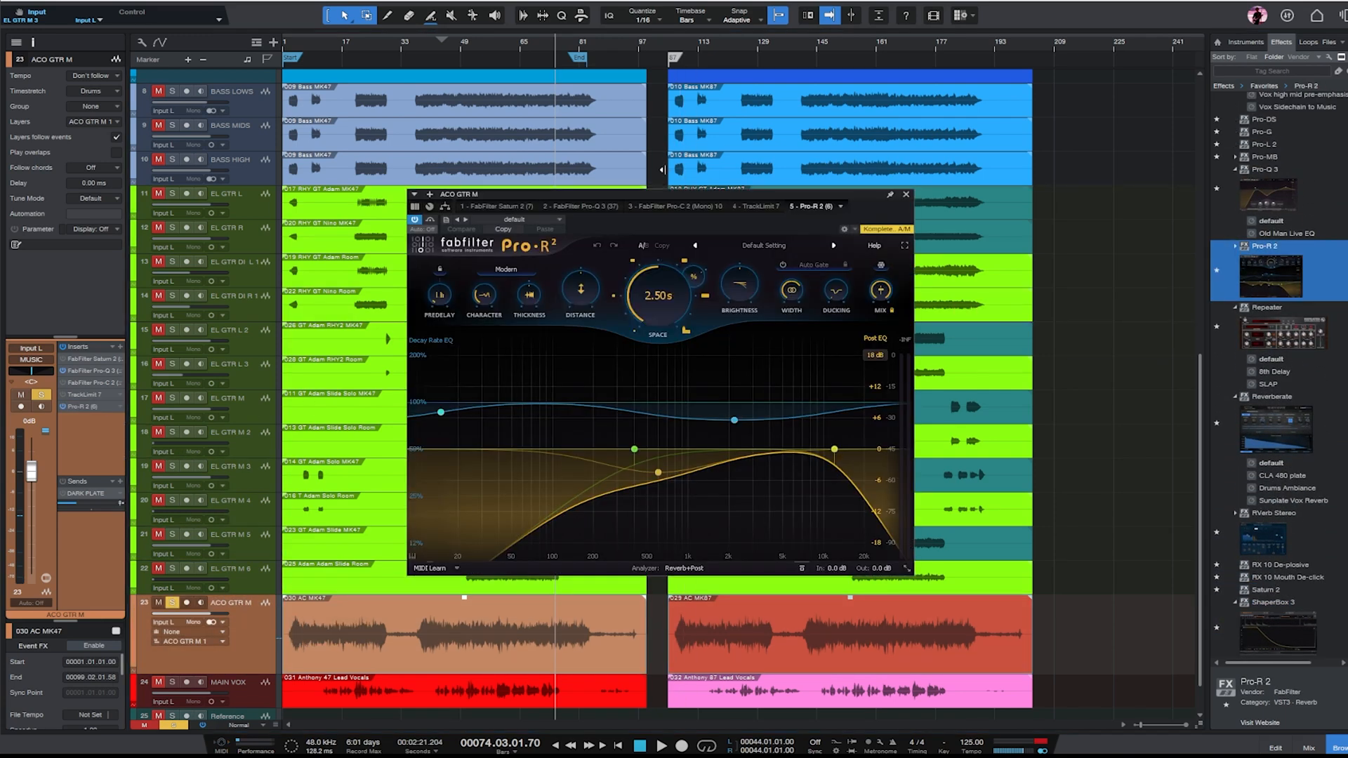
- Set ACO GTR M's Pro-R 2 reverb space to 0.43 s, adjust its brightness, and lower its mix before playing the track
{"action": "left_click_drag", "start_coordinate": [709, 192], "coordinate": [683, 189]}
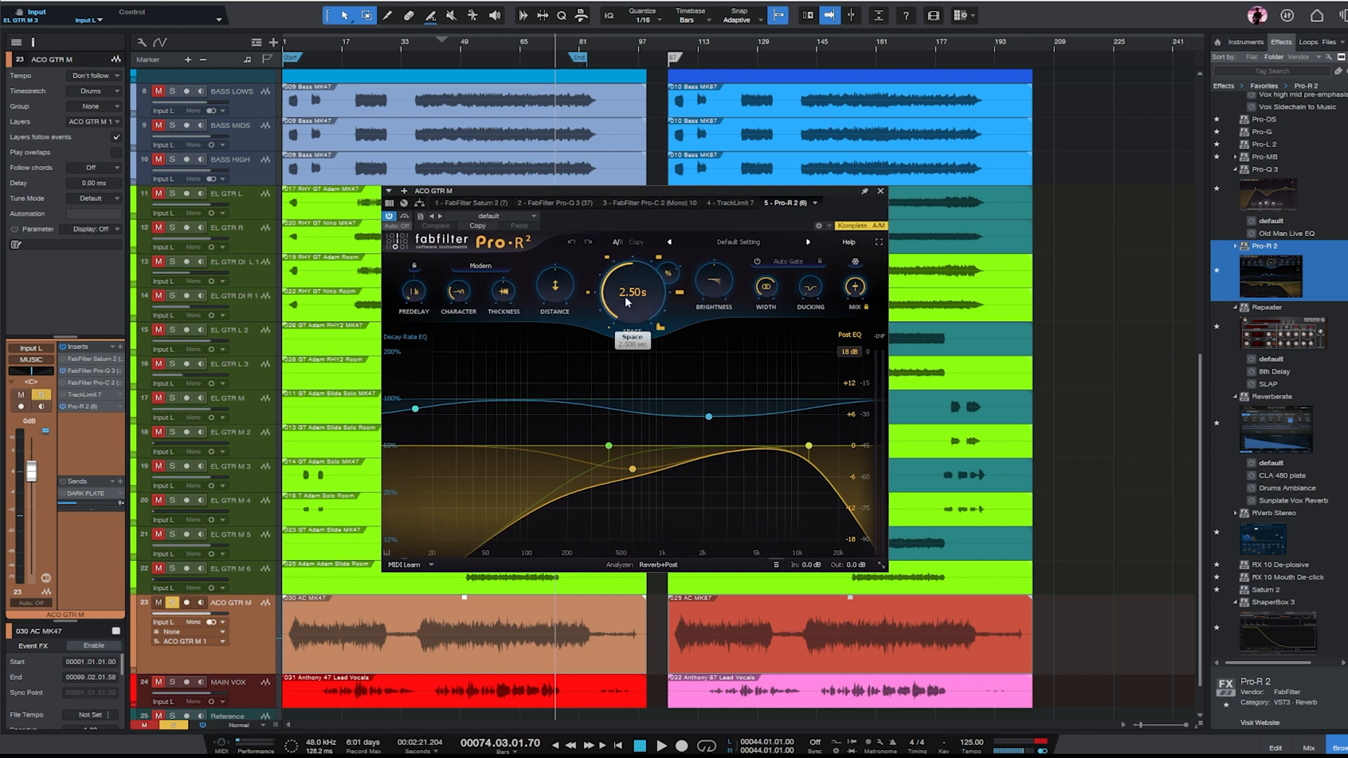
{"action": "left_click_drag", "start_coordinate": [626, 354], "coordinate": [631, 345]}
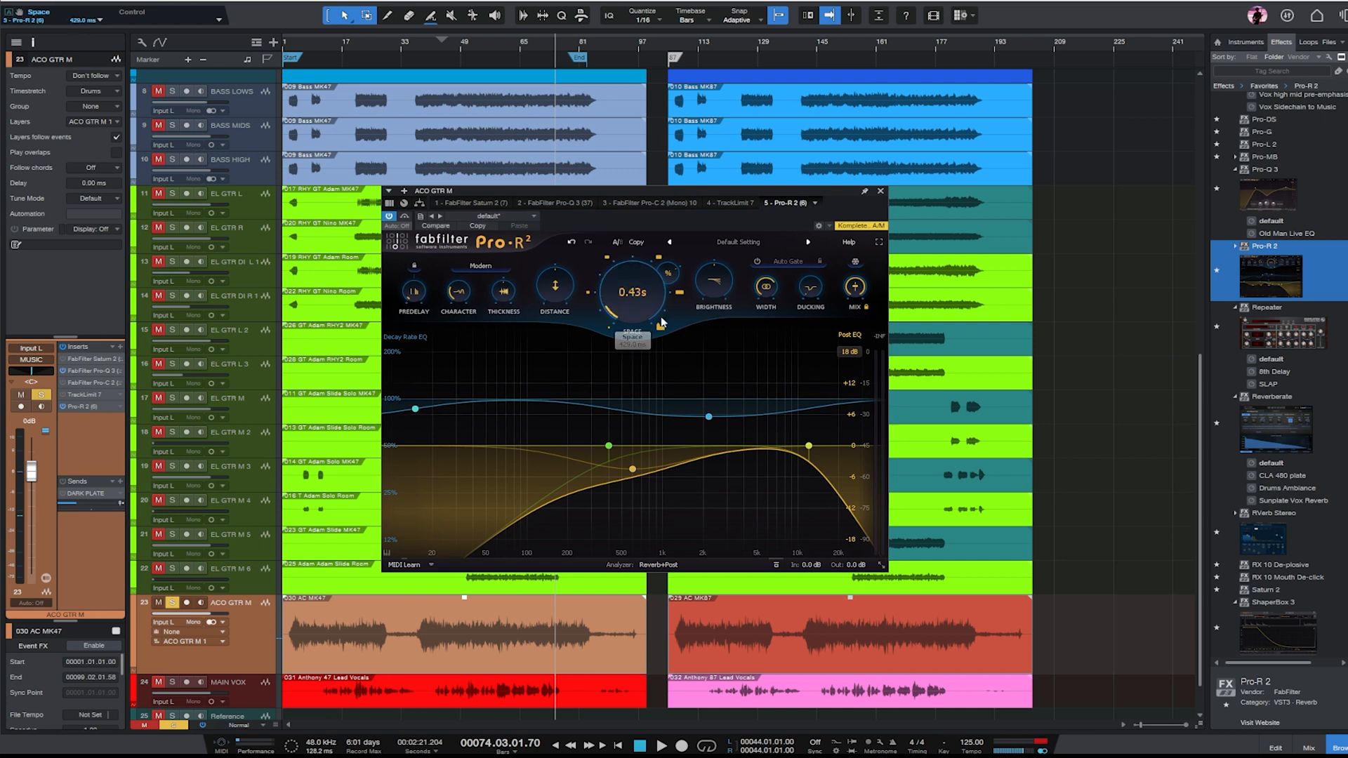
{"action": "left_click_drag", "start_coordinate": [706, 295], "coordinate": [702, 285]}
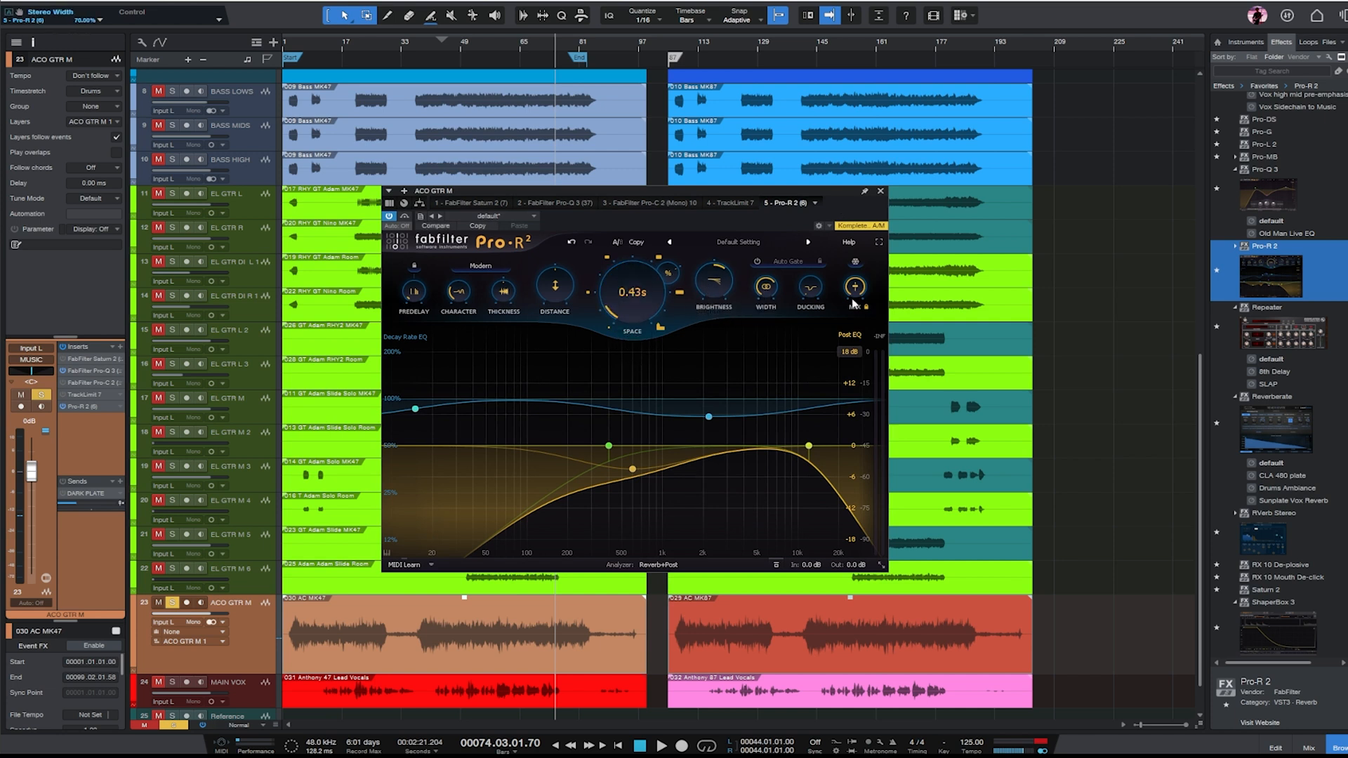
{"action": "left_click_drag", "start_coordinate": [860, 413], "coordinate": [861, 401]}
{"action": "key", "text": "space"}
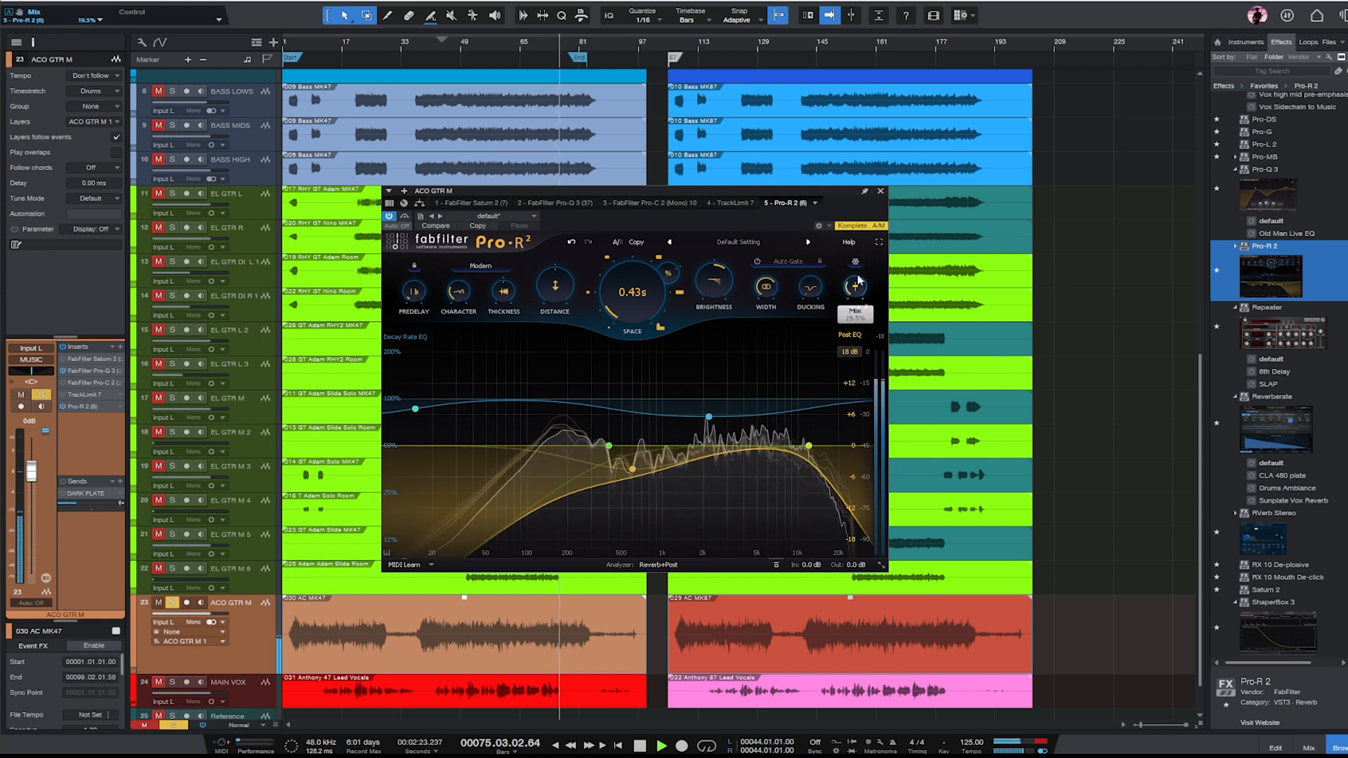
- Adjust the acoustic guitar reverb's distance and mix during playback, compare it with bypass, and close the plug-in
{"action": "left_click_drag", "start_coordinate": [553, 288], "coordinate": [546, 419]}
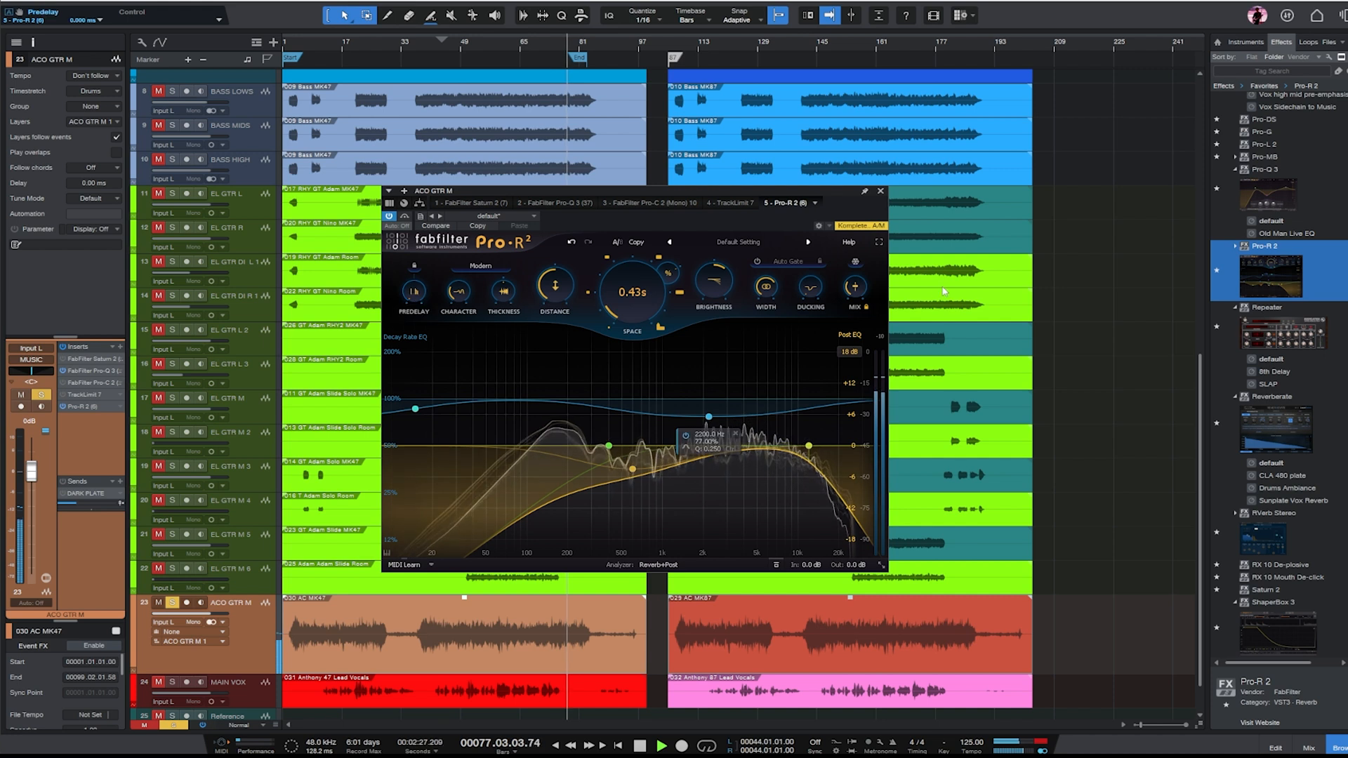
{"action": "left_click_drag", "start_coordinate": [855, 288], "coordinate": [855, 288]}
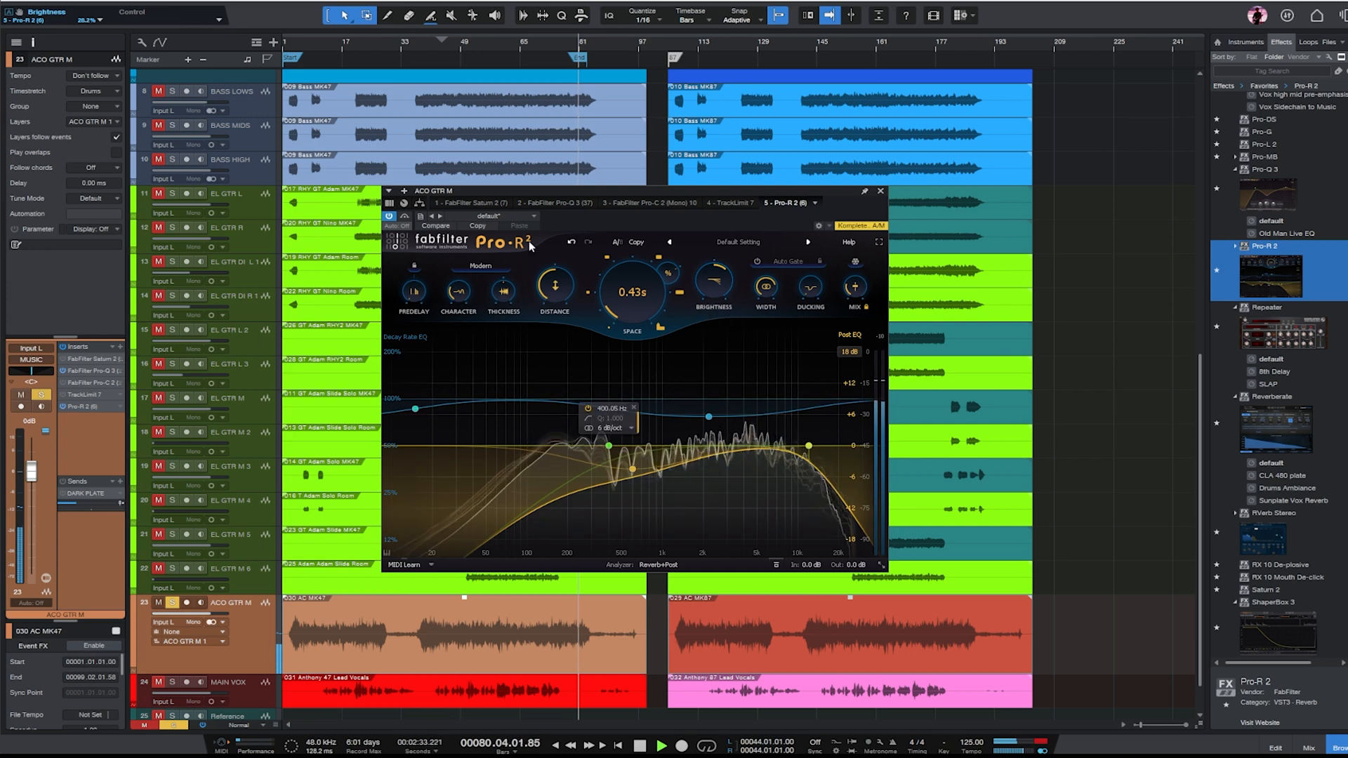
{"action": "left_click", "coordinate": [405, 217]}
{"action": "left_click", "coordinate": [405, 217]}
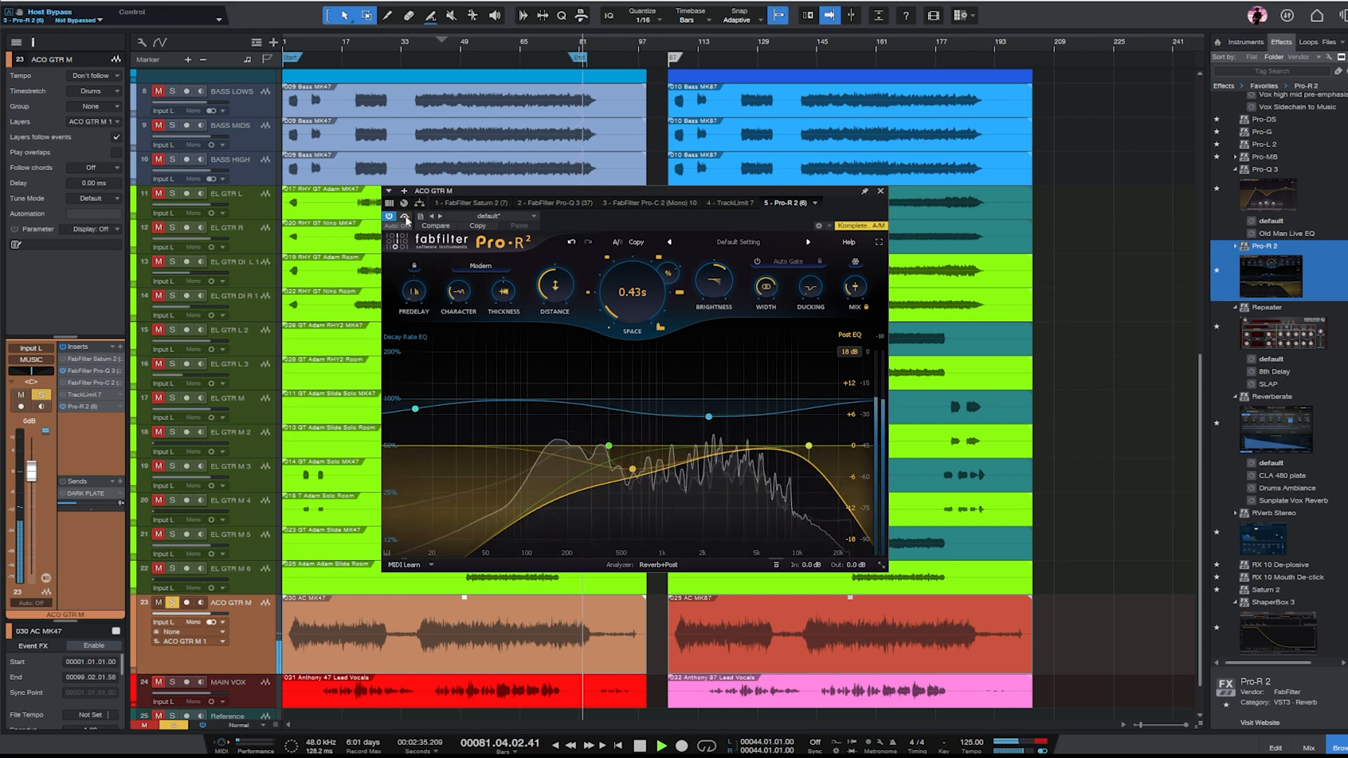
{"action": "left_click", "coordinate": [877, 190]}
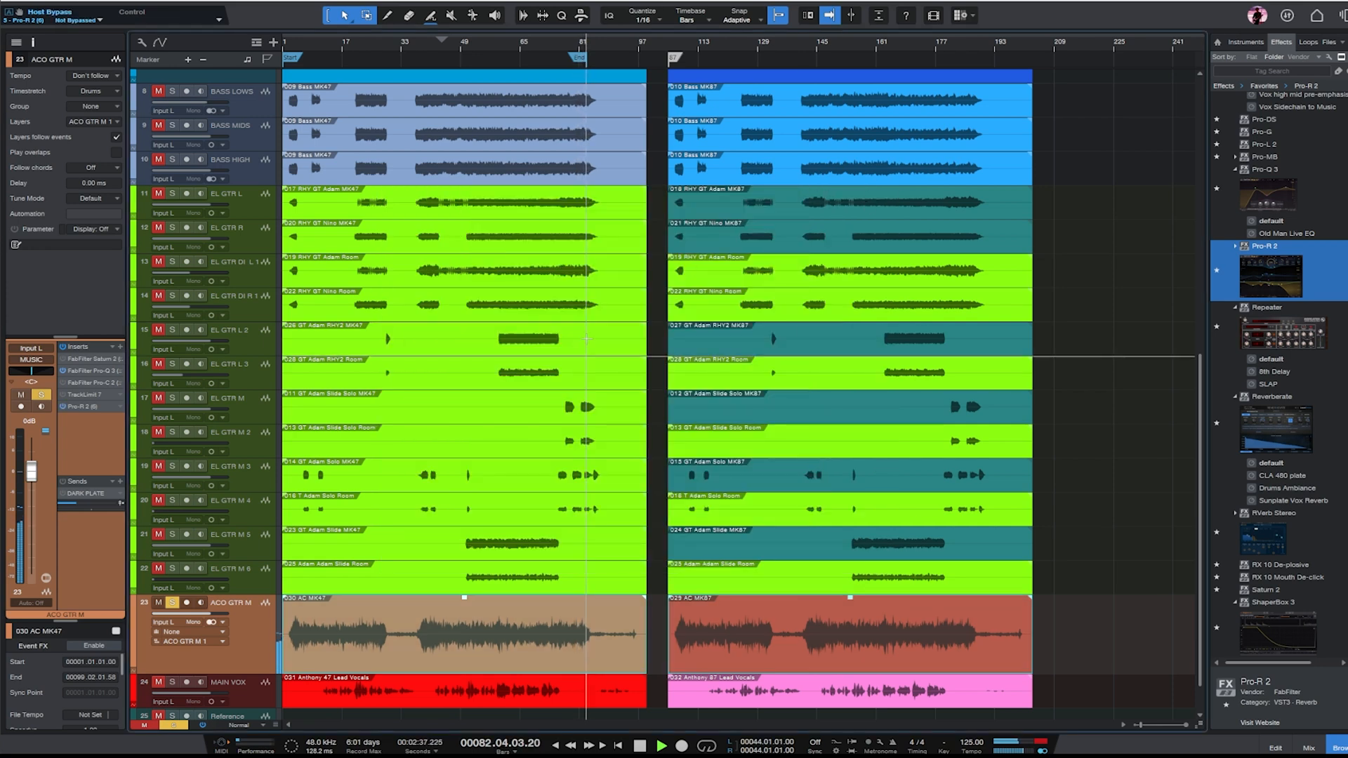
- Clear ACO GTR M's solo and activate its DARK PLATE send
{"action": "left_click", "coordinate": [172, 603]}
{"action": "scroll", "coordinate": [199, 584], "scroll_direction": "down", "scroll_amount": 1}
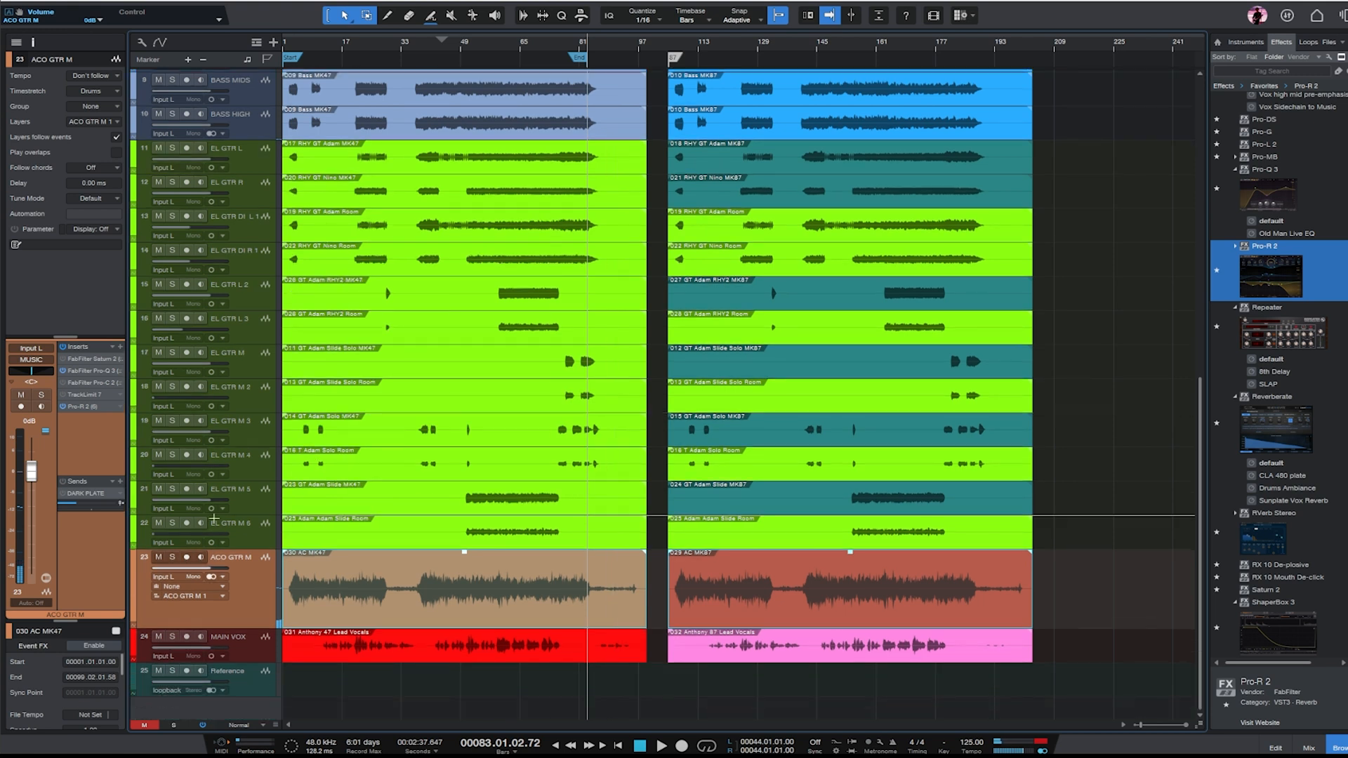
{"action": "left_click", "coordinate": [66, 494]}
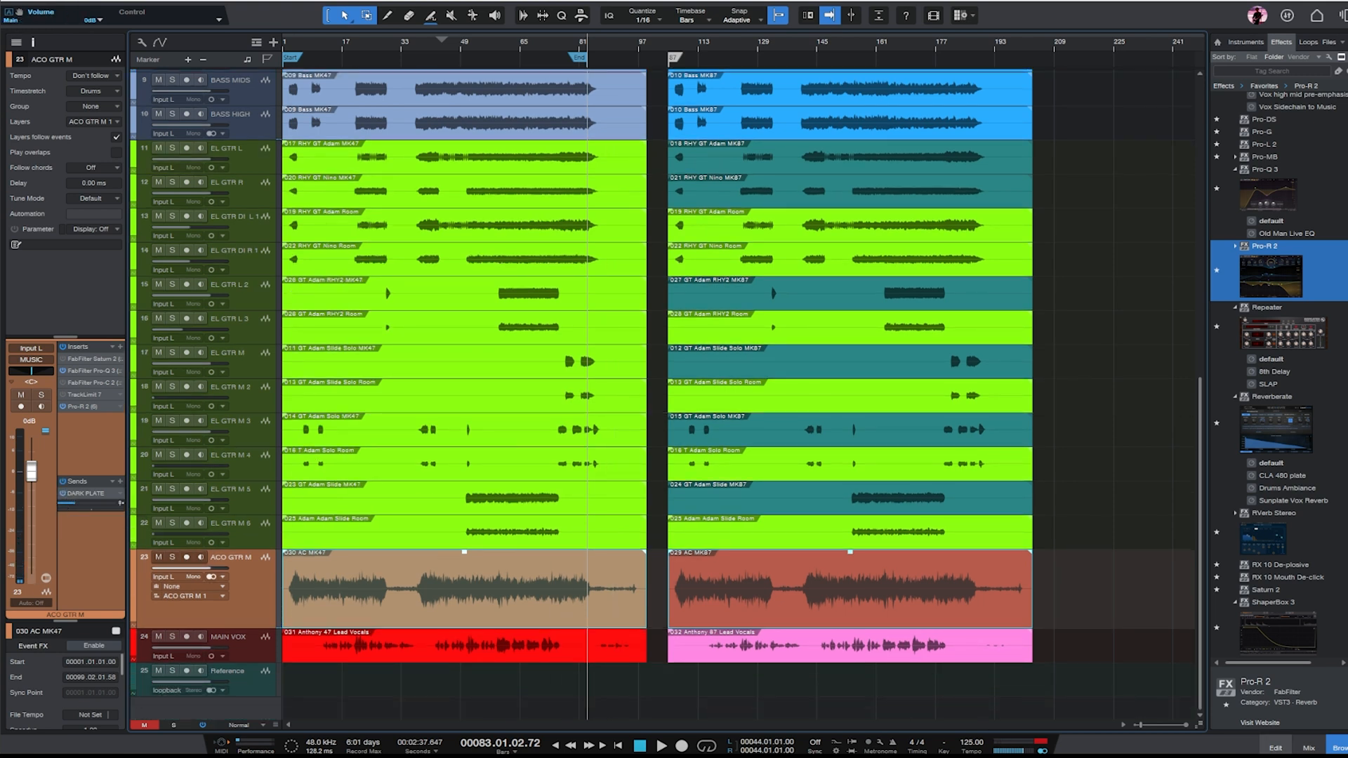
- Solo MAIN VOX and play the lead vocal from about bar 53
{"action": "left_click", "coordinate": [285, 652]}
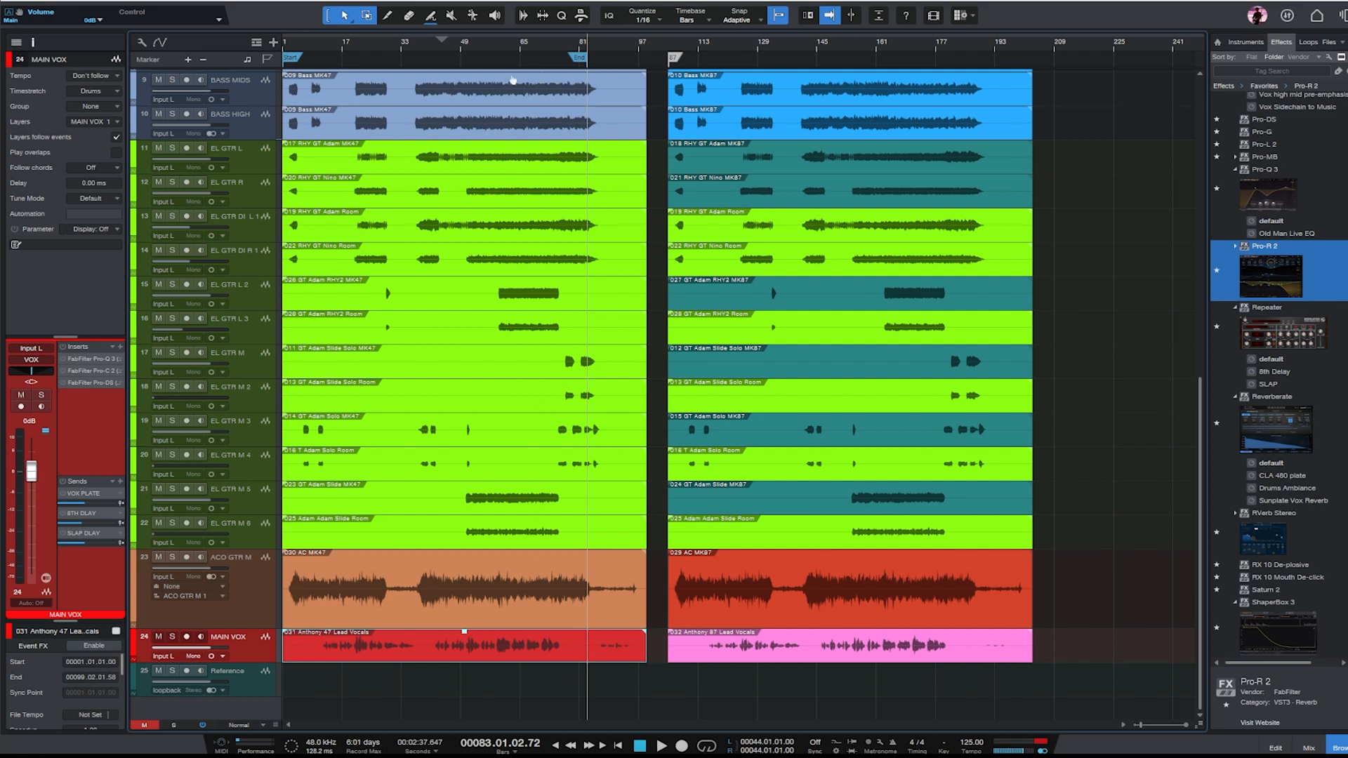
{"action": "left_click", "coordinate": [476, 42]}
{"action": "left_click", "coordinate": [41, 395]}
{"action": "key", "text": "space"}
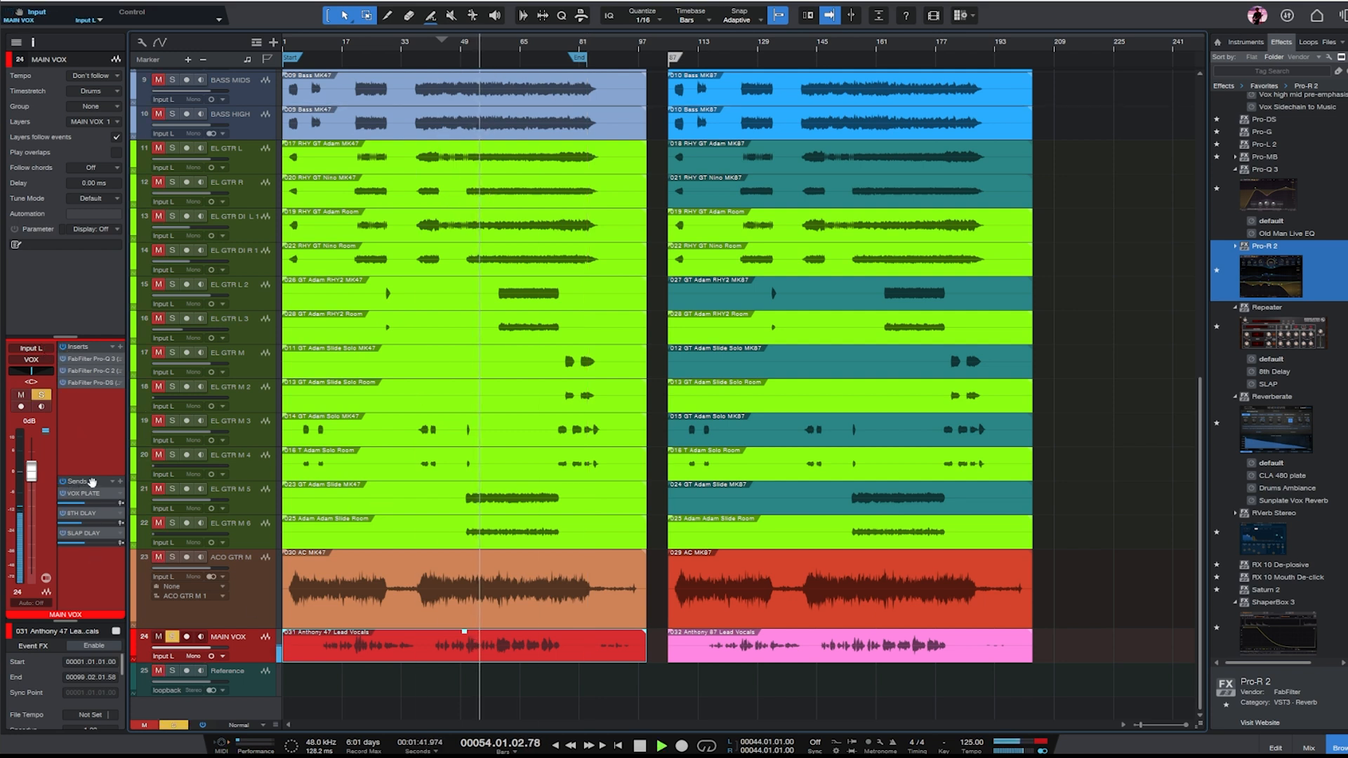
- In MAIN VOX's Pro-Q 3, shift the low-cut and low-mid bands higher and add a -1.80 dB cut at 234.04 Hz with Q 1.742
{"action": "left_click_drag", "start_coordinate": [100, 475], "coordinate": [90, 423]}
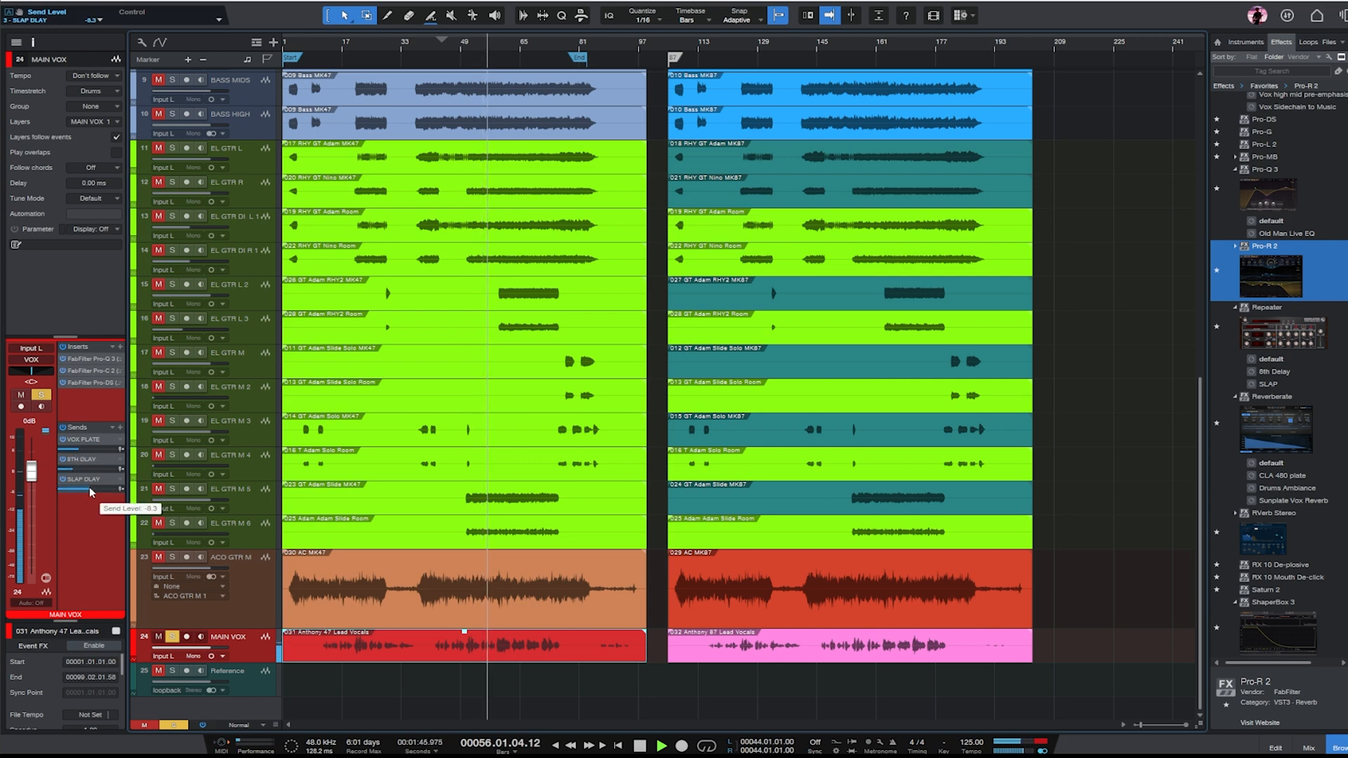
{"action": "double_click", "coordinate": [85, 360]}
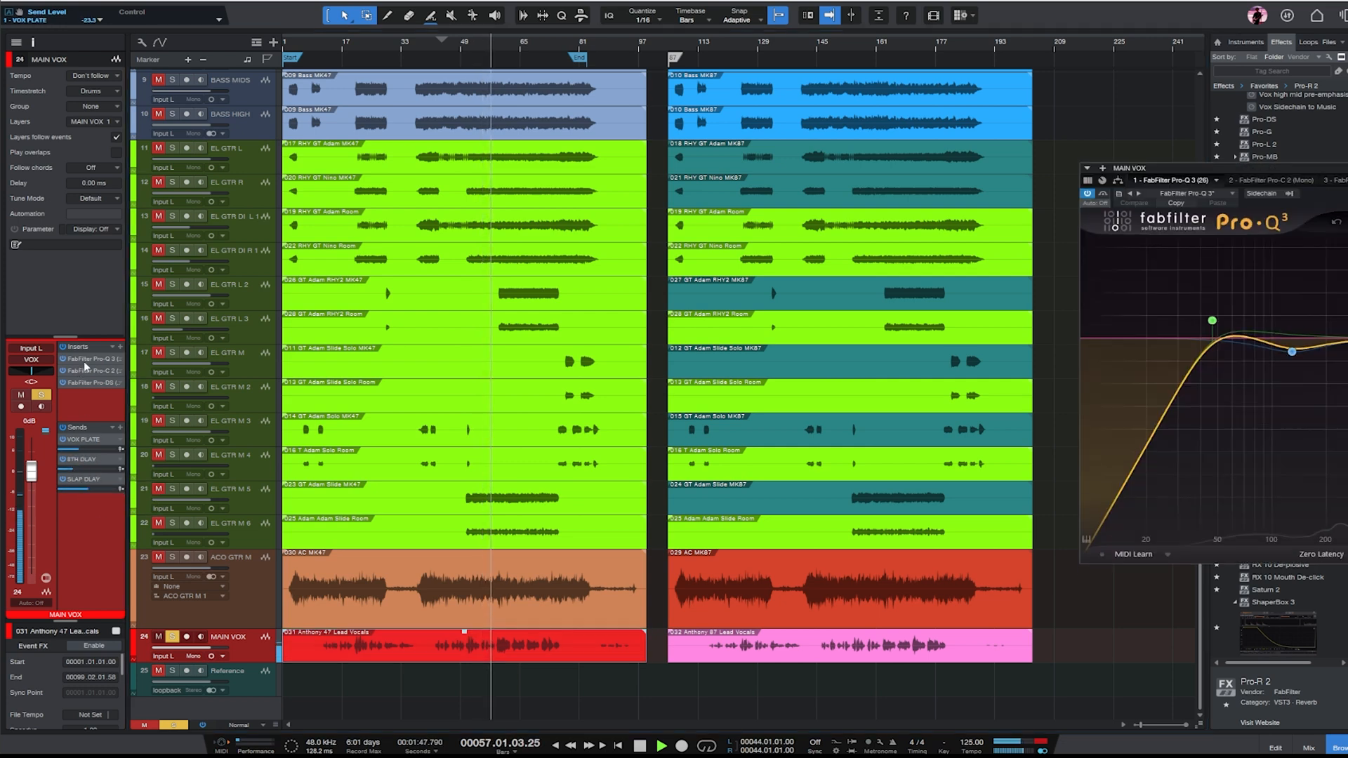
{"action": "left_click_drag", "start_coordinate": [1340, 172], "coordinate": [886, 186]}
{"action": "left_click_drag", "start_coordinate": [953, 428], "coordinate": [671, 266]}
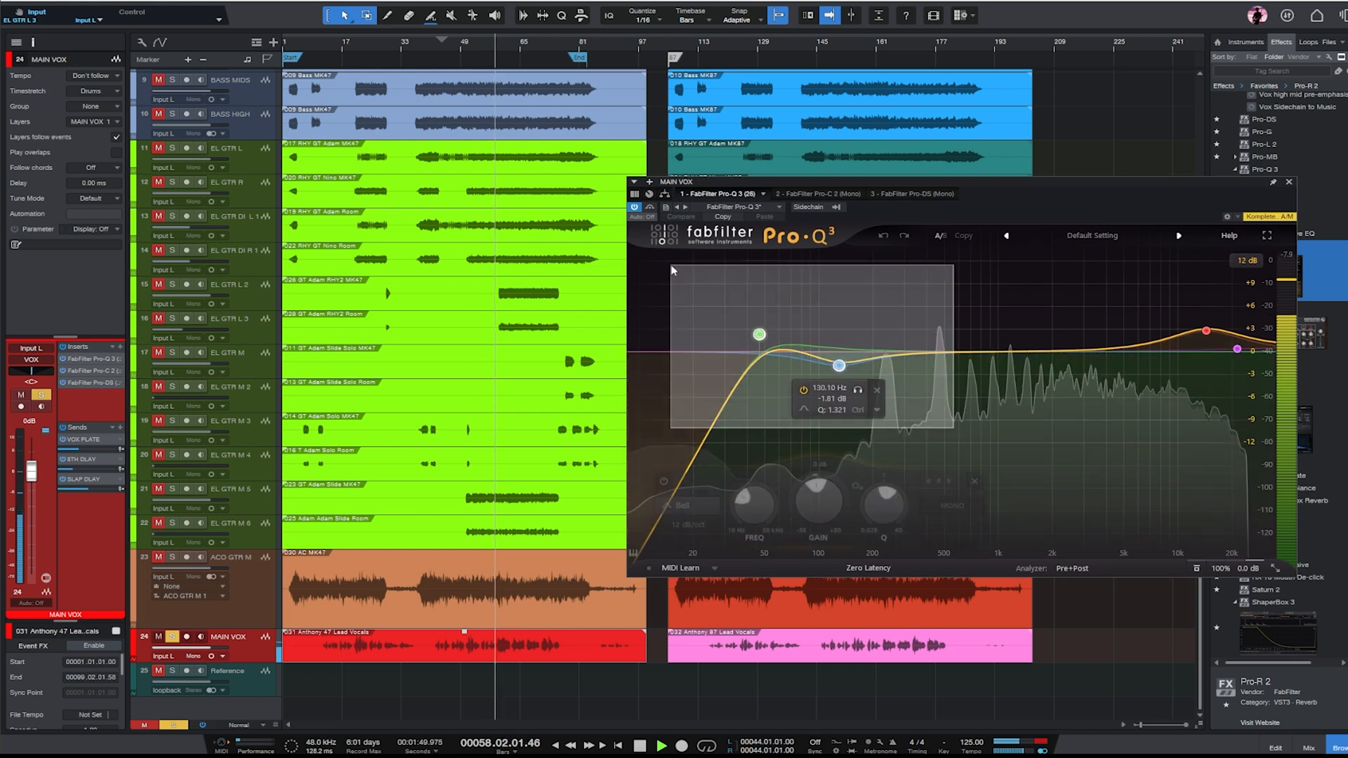
{"action": "left_click_drag", "start_coordinate": [759, 355], "coordinate": [886, 366]}
{"action": "scroll", "coordinate": [884, 367], "scroll_direction": "up", "scroll_amount": 3}
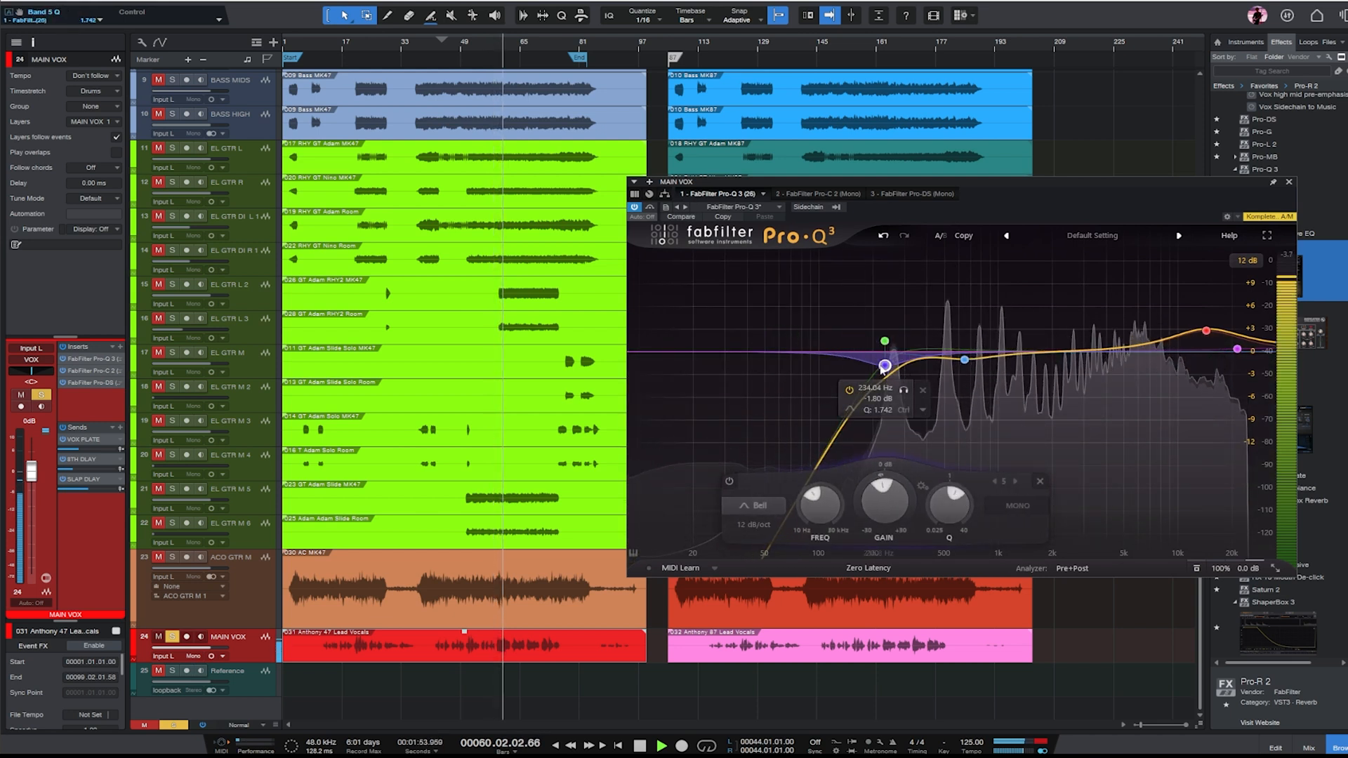
- Refine the vocal EQ with a gentle bell boost near 3 kHz, a deeper dip near 650 Hz, and a 248.11 Hz low cut
{"action": "left_click", "coordinate": [1067, 345]}
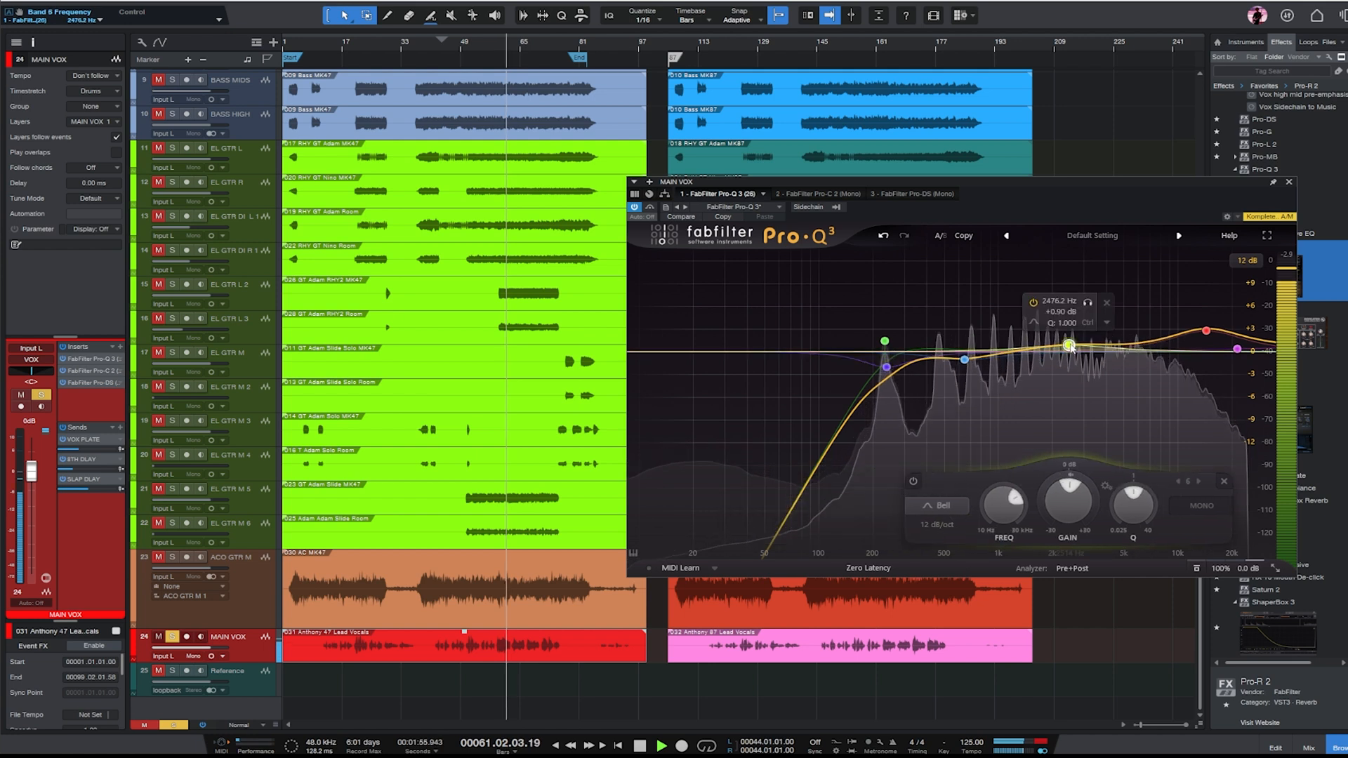
{"action": "left_click_drag", "start_coordinate": [1068, 345], "coordinate": [1084, 343]}
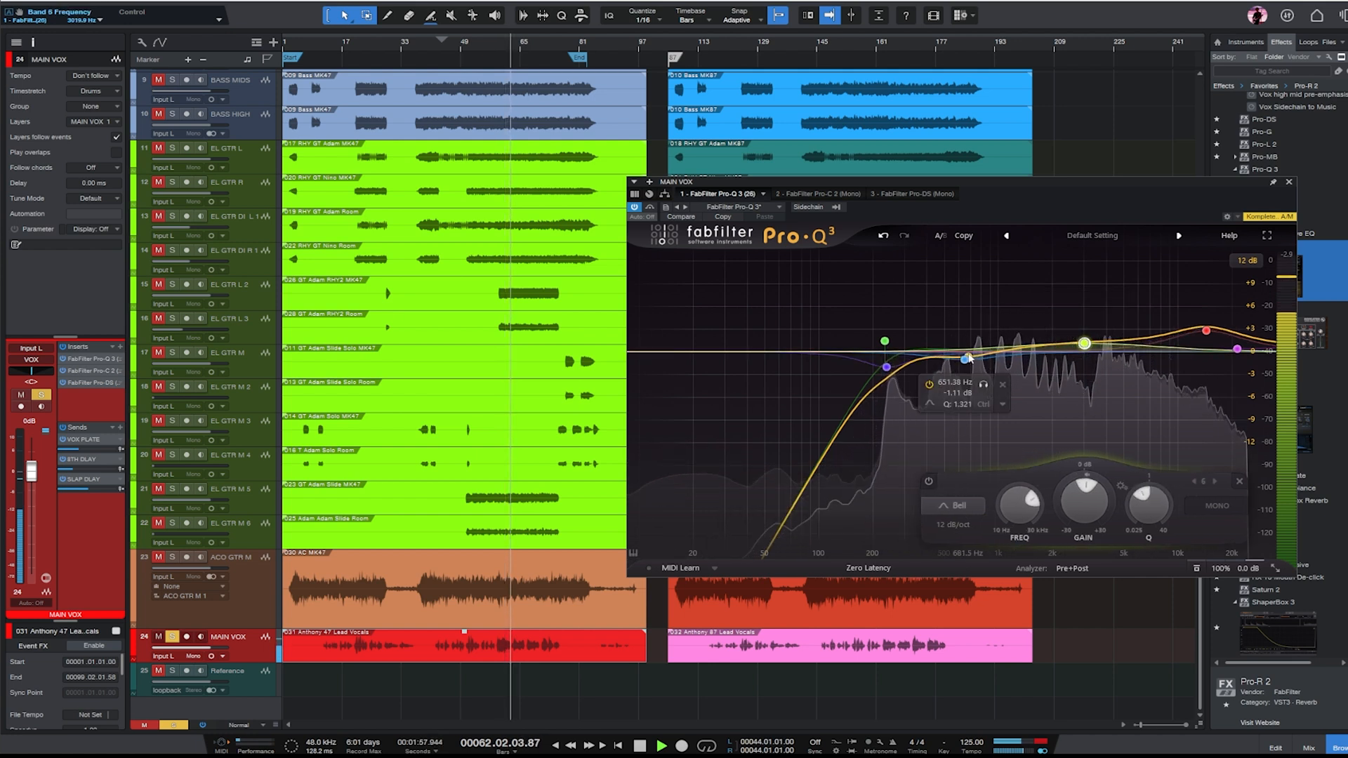
{"action": "left_click_drag", "start_coordinate": [968, 359], "coordinate": [964, 374]}
{"action": "left_click_drag", "start_coordinate": [885, 342], "coordinate": [891, 343]}
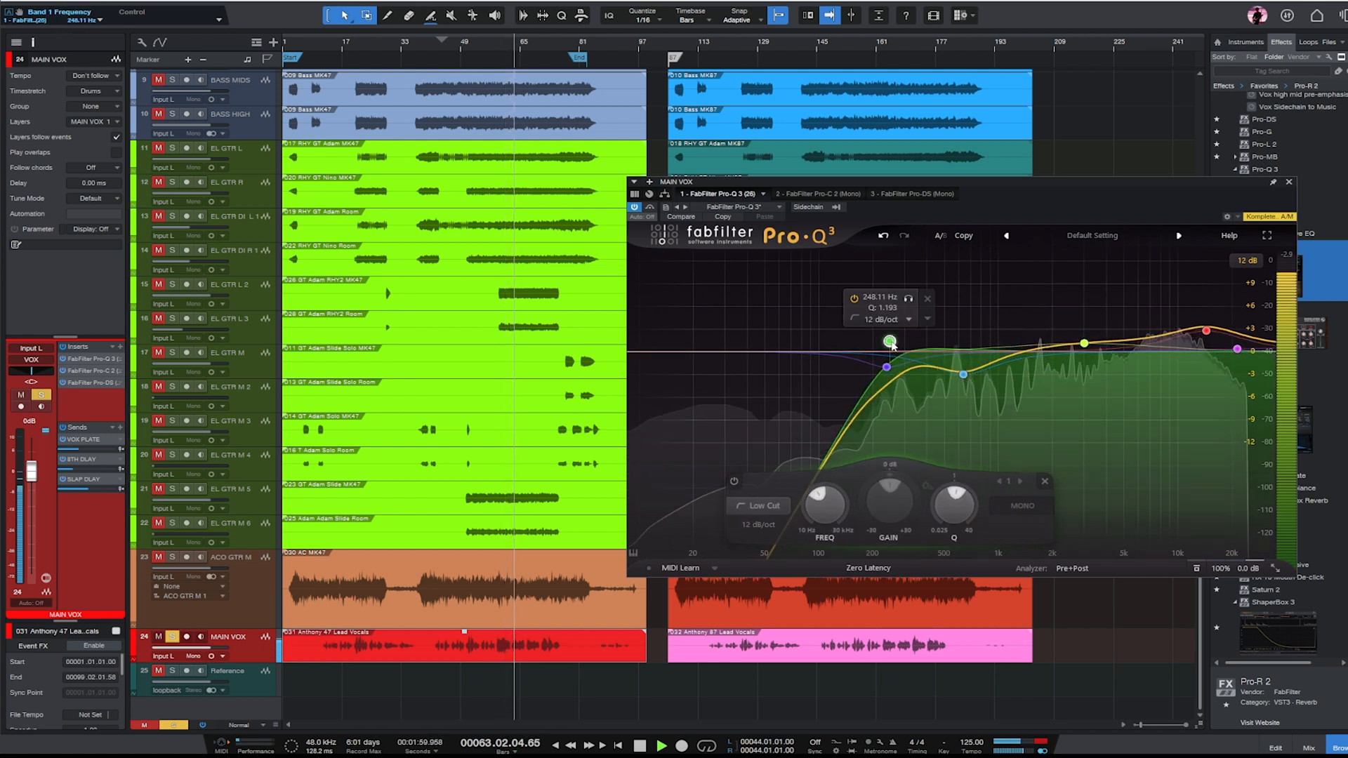
{"action": "left_click", "coordinate": [1289, 182]}
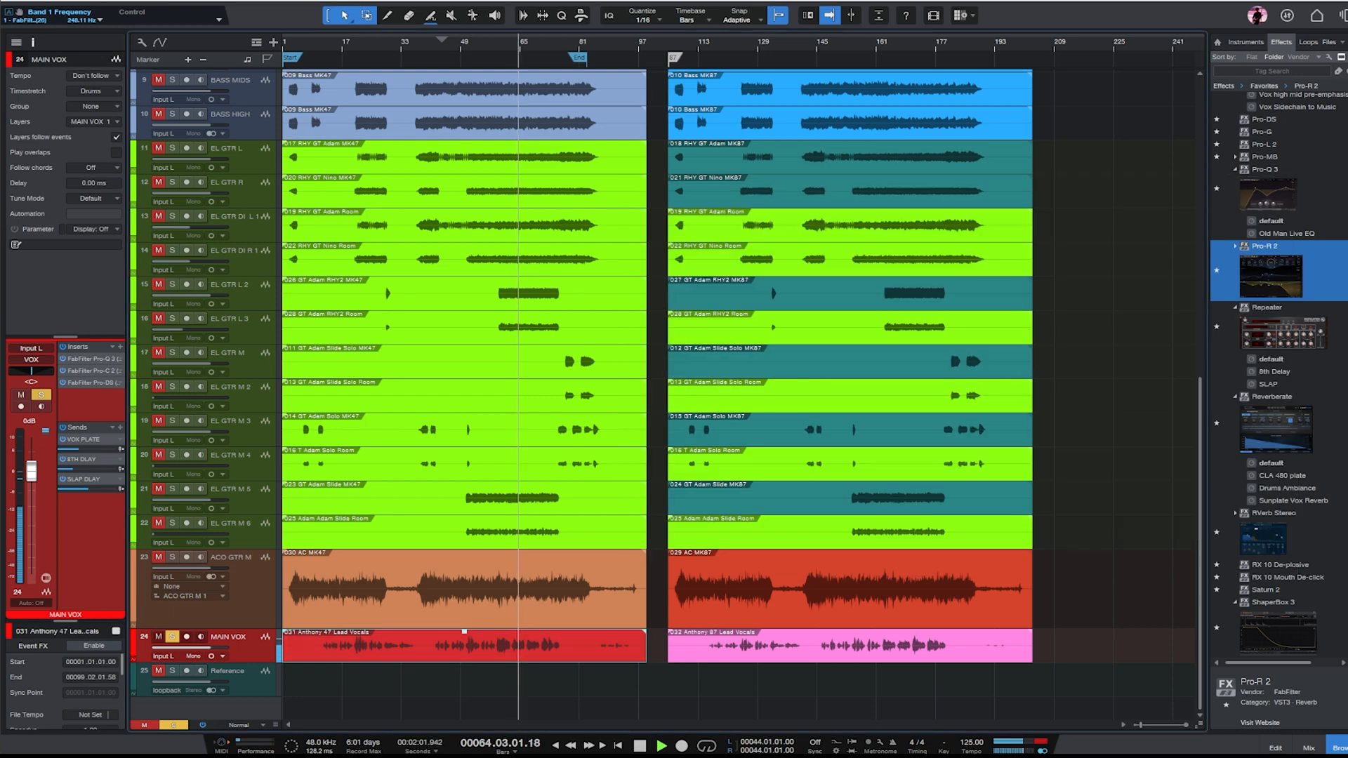
- Show the mixer and remove the BVOX bus channel
{"action": "left_click", "coordinate": [1292, 748]}
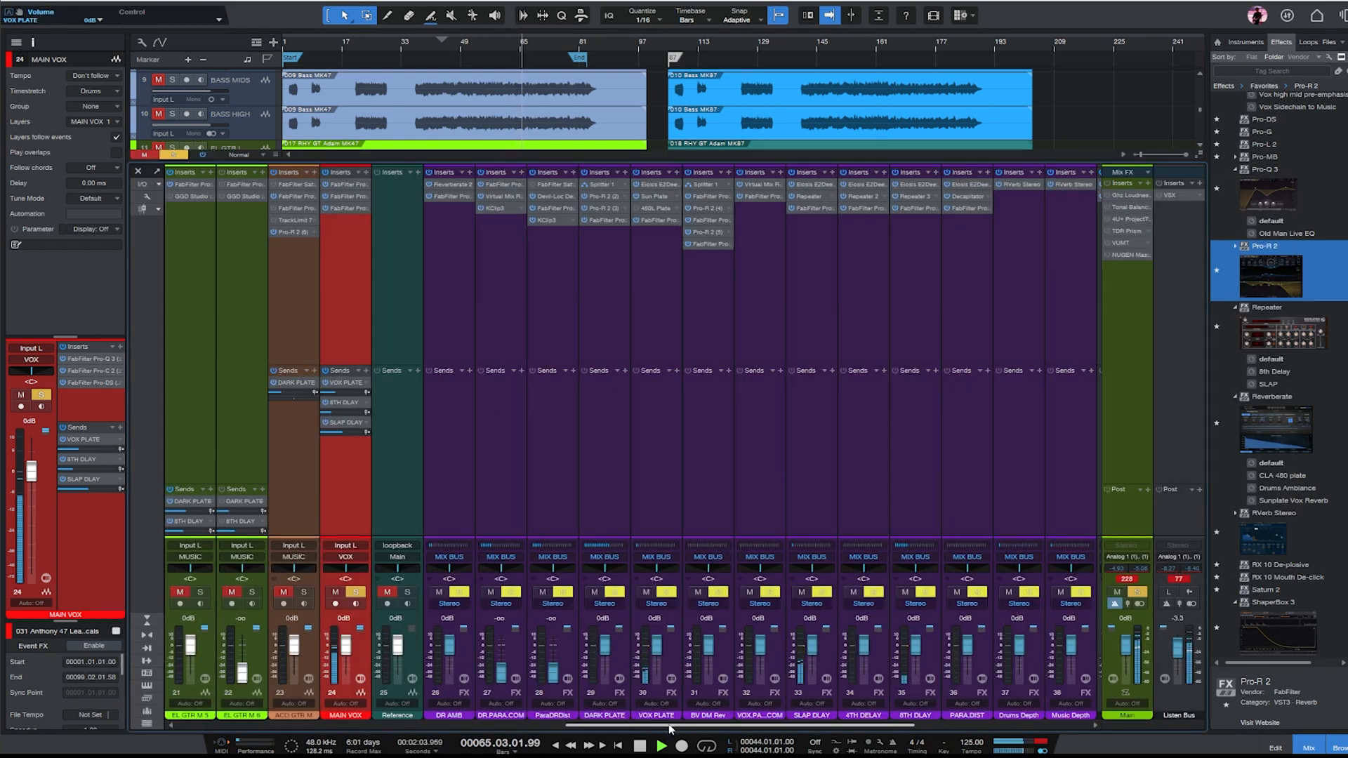
{"action": "left_click_drag", "start_coordinate": [670, 730], "coordinate": [1237, 721]}
{"action": "left_click", "coordinate": [964, 249]}
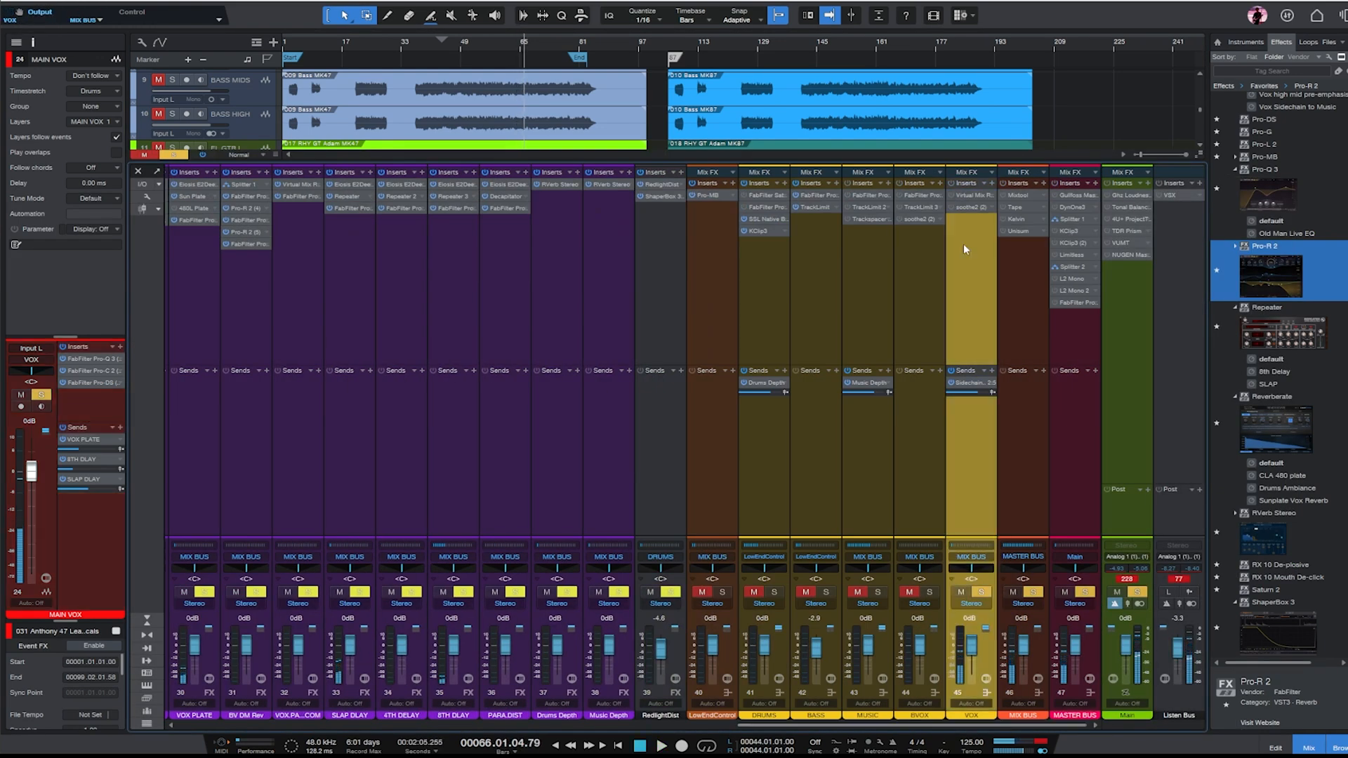
{"action": "left_click", "coordinate": [905, 266]}
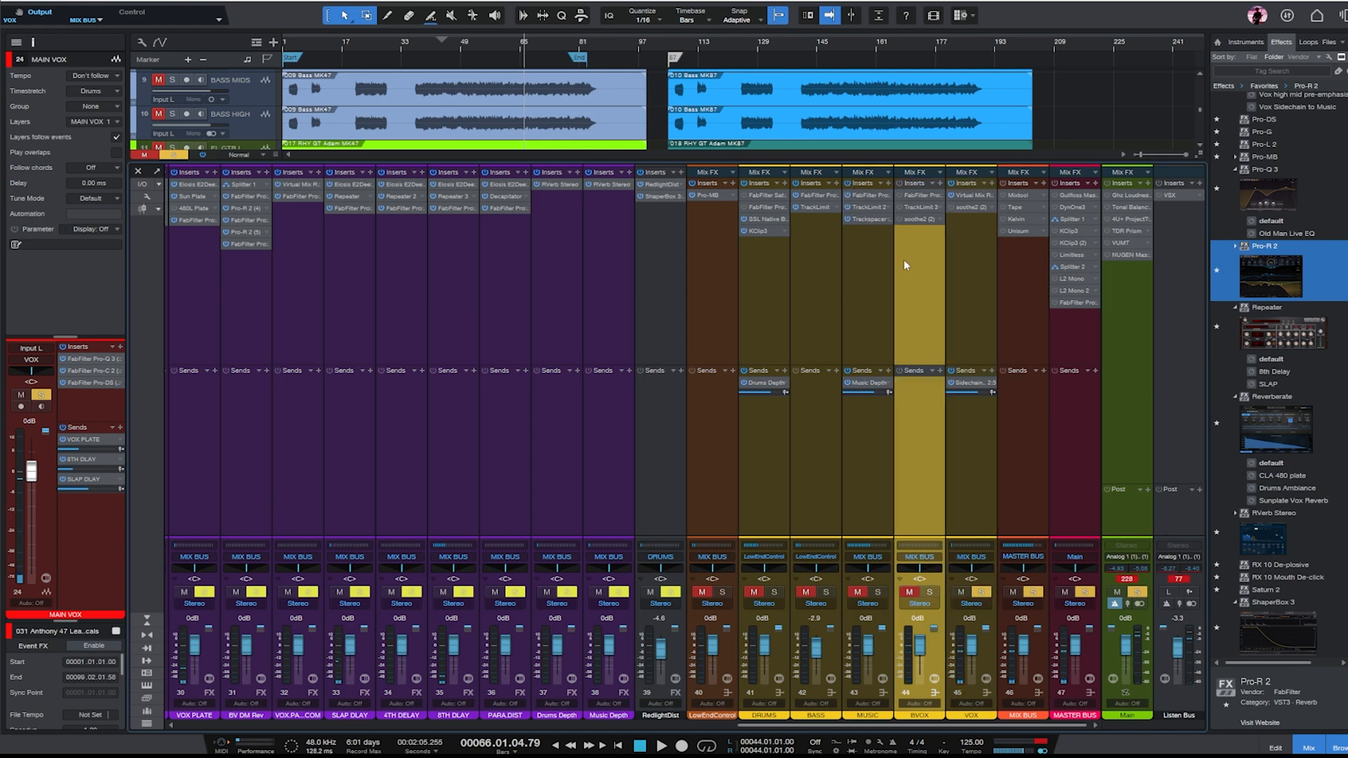
{"action": "right_click", "coordinate": [918, 267]}
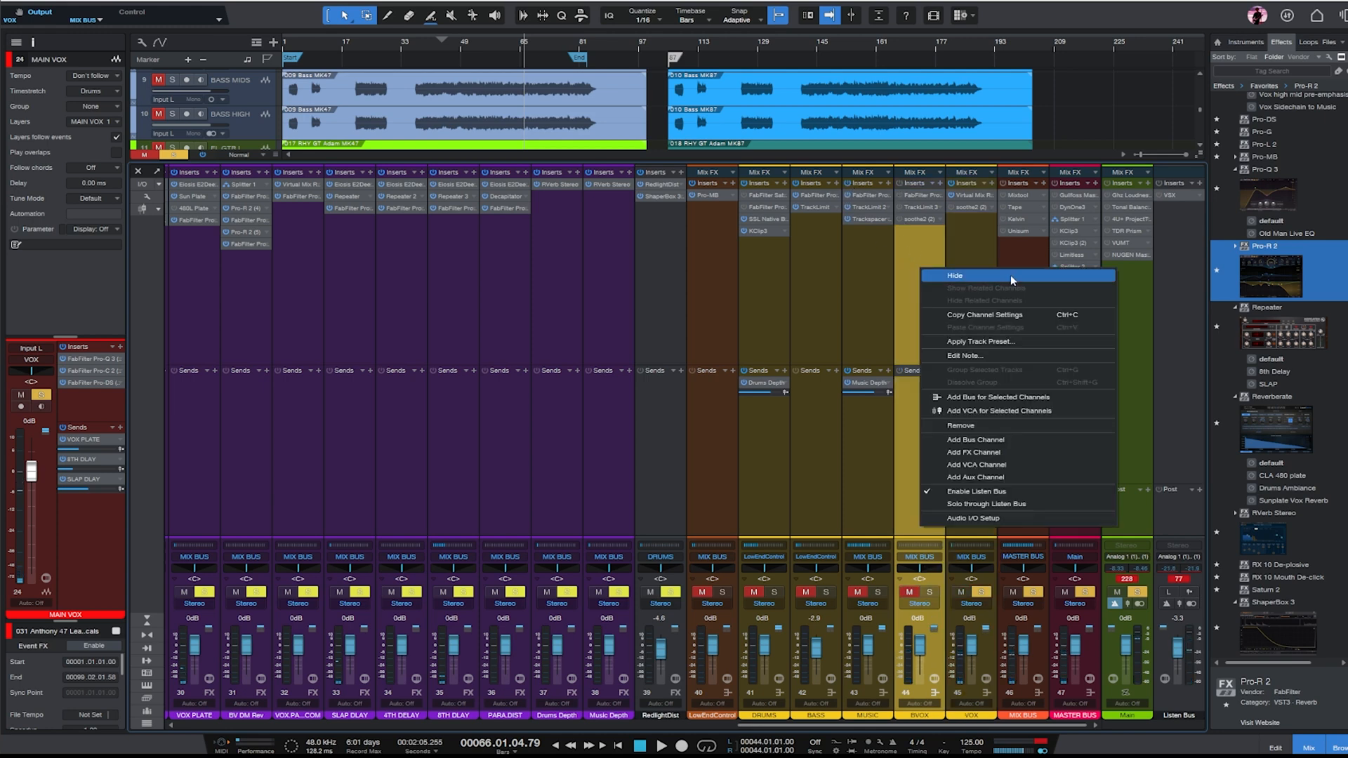
{"action": "left_click", "coordinate": [1004, 427]}
- Open the VOX bus's Virtual Mix Rack, play the vocal from about bar 53 to check the FG-116 and FG-2A compressors, and close it
{"action": "left_click", "coordinate": [960, 266]}
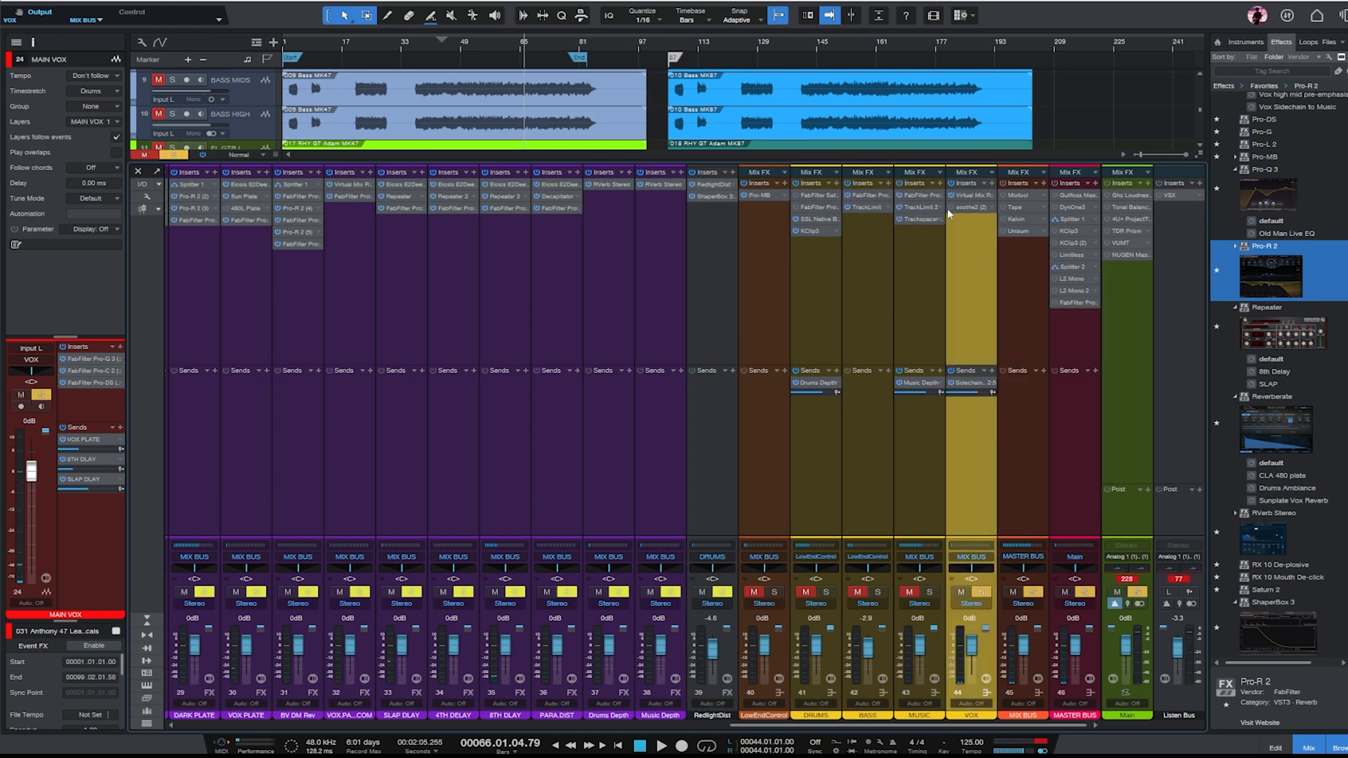
{"action": "double_click", "coordinate": [970, 197]}
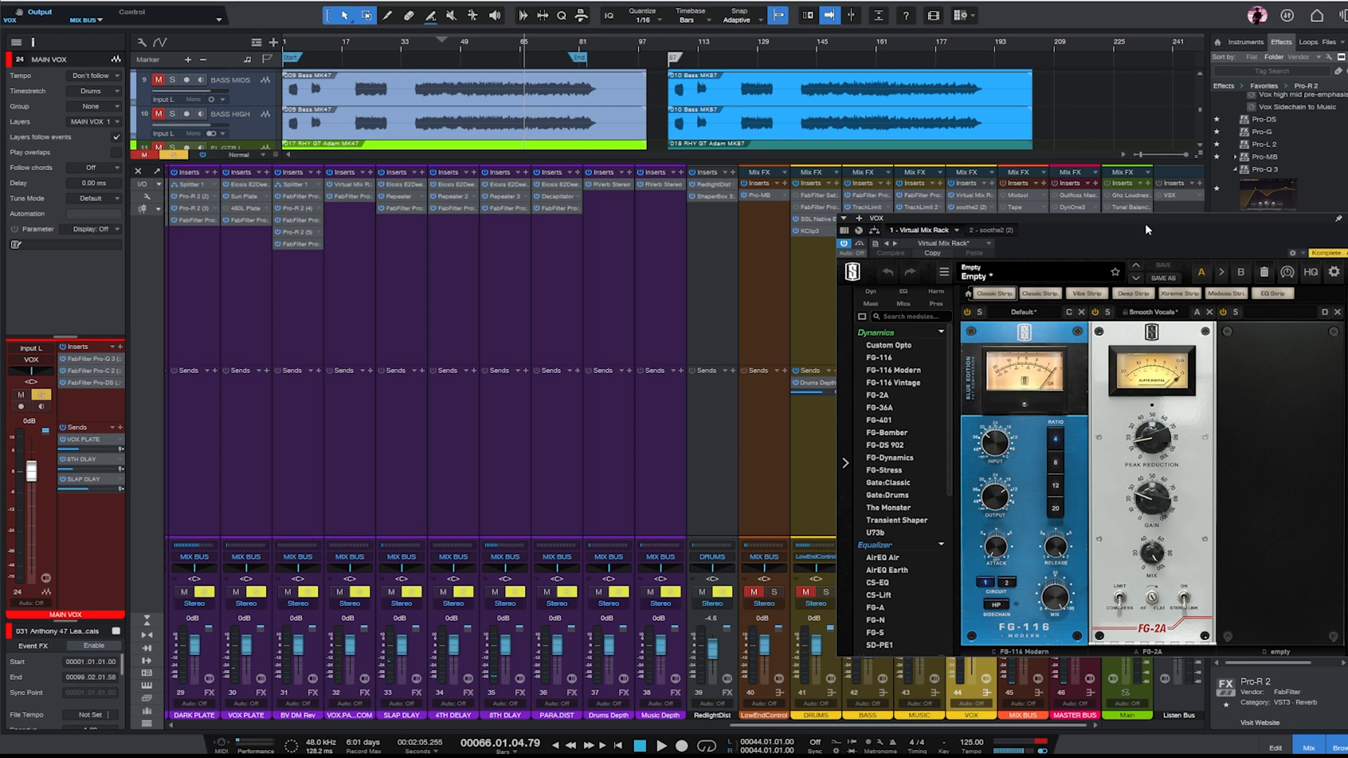
{"action": "left_click_drag", "start_coordinate": [1146, 230], "coordinate": [920, 225]}
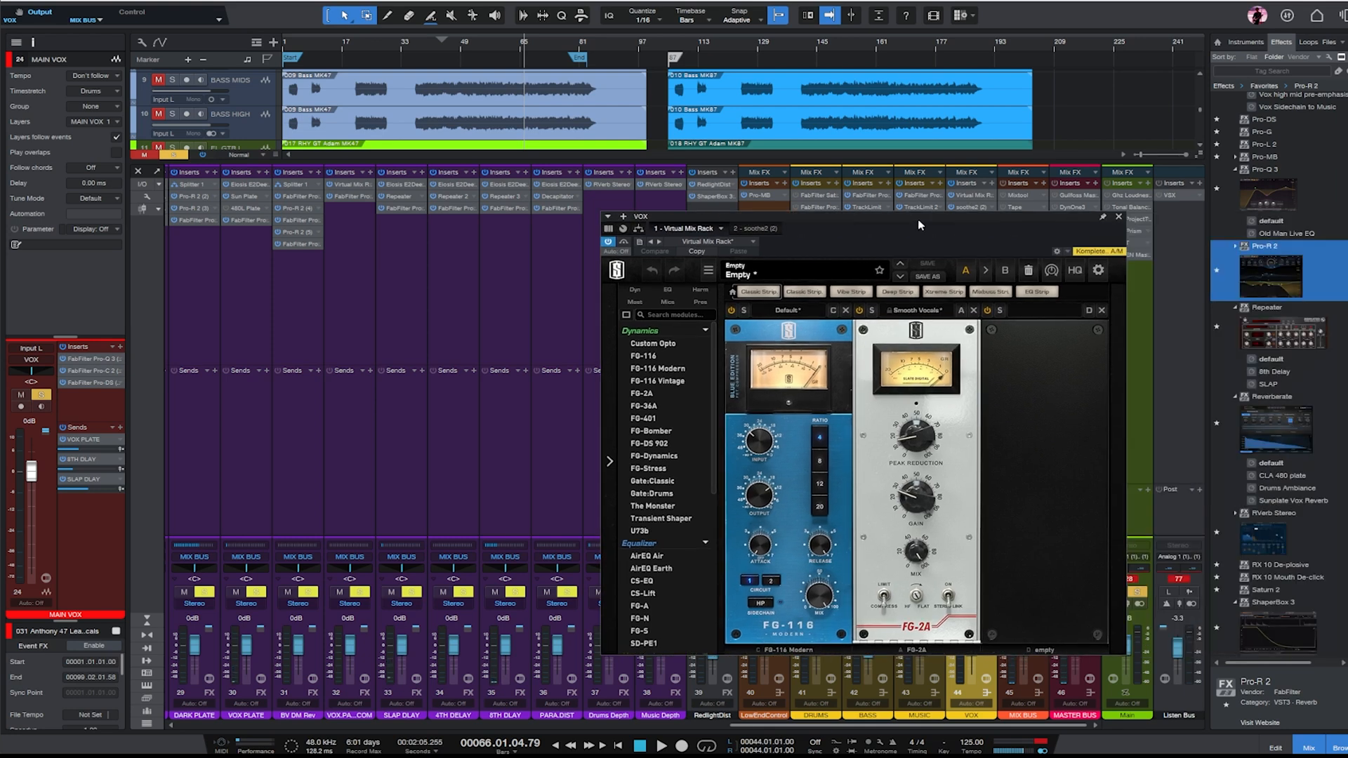
{"action": "left_click", "coordinate": [478, 45]}
{"action": "key", "text": "space"}
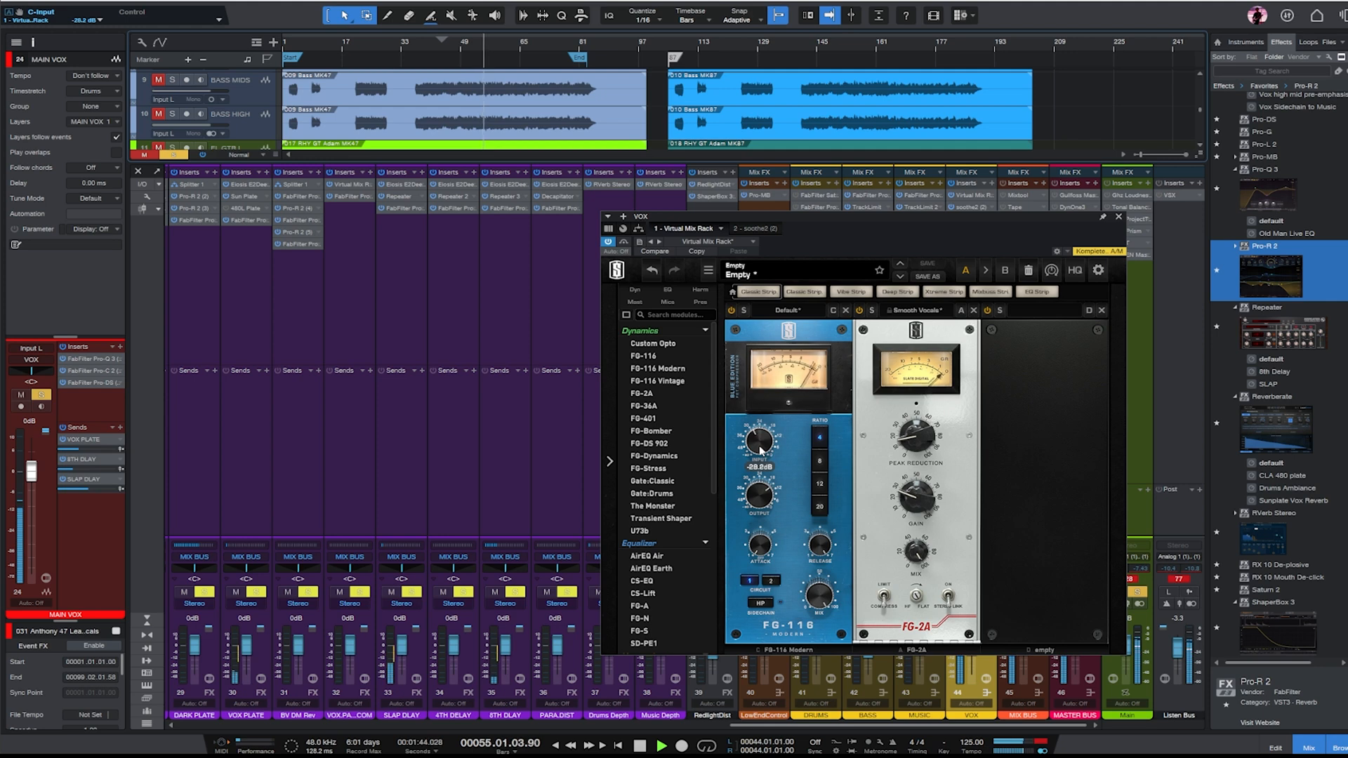
{"action": "mouse_move", "coordinate": [907, 500]}
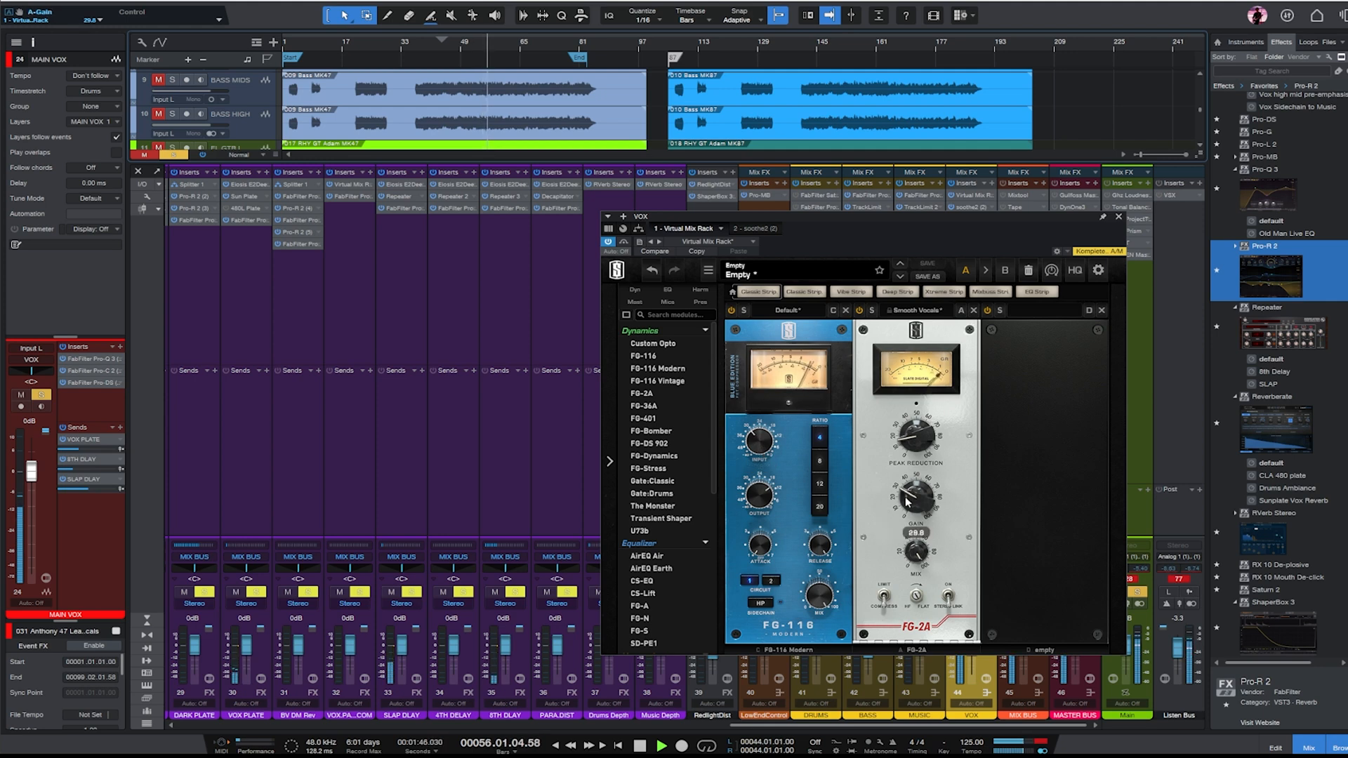
{"action": "left_click", "coordinate": [1118, 217]}
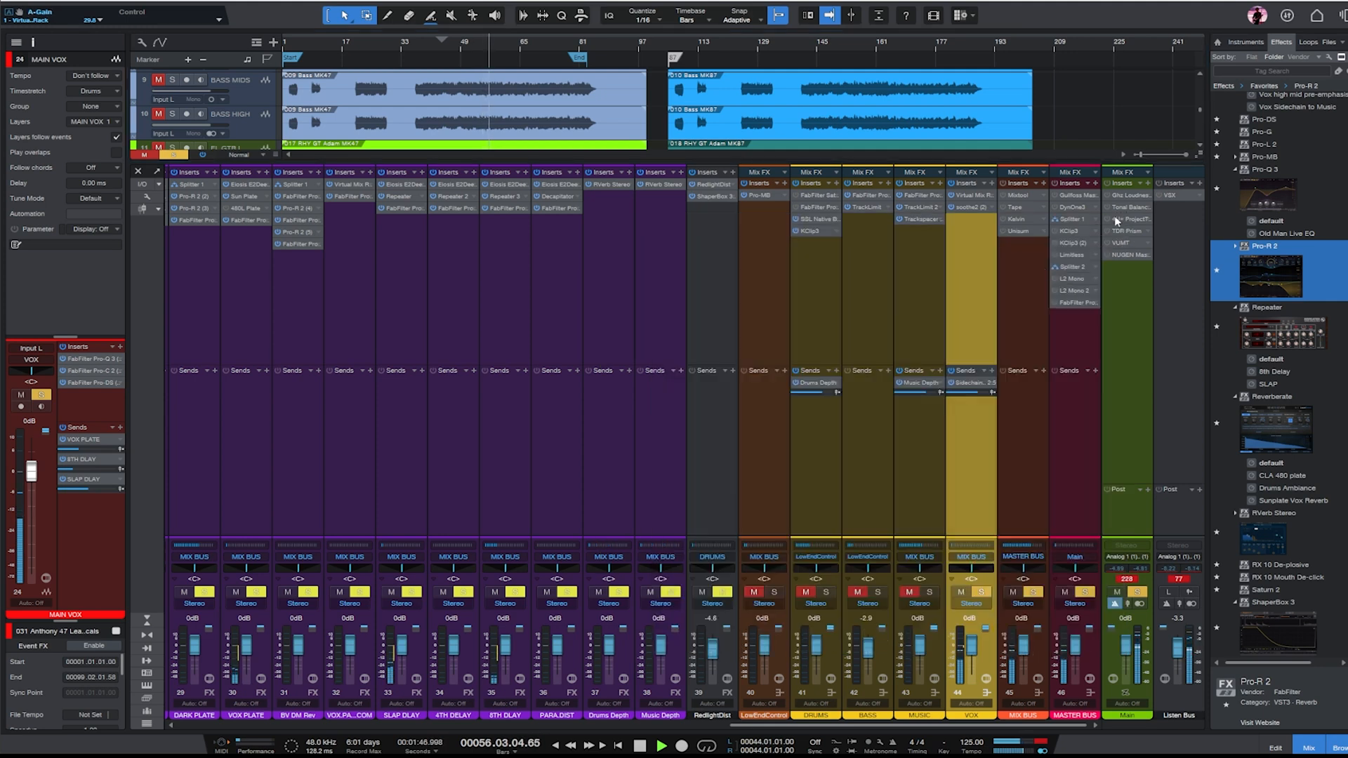
- Clear all solos, then set the DRUMS bus fader to -0.4 dB while the full mix plays
{"action": "left_click", "coordinate": [1139, 593]}
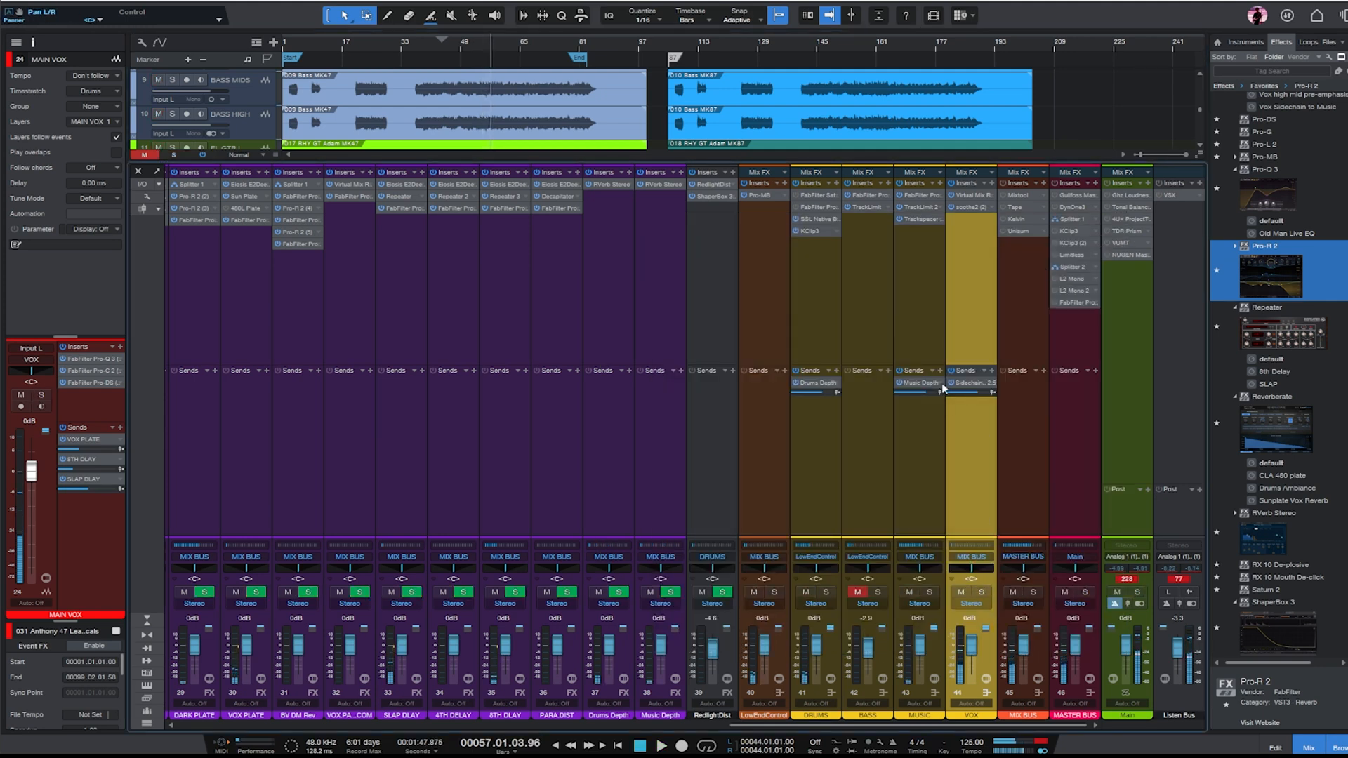
{"action": "left_click", "coordinate": [1009, 292]}
{"action": "key", "text": "space"}
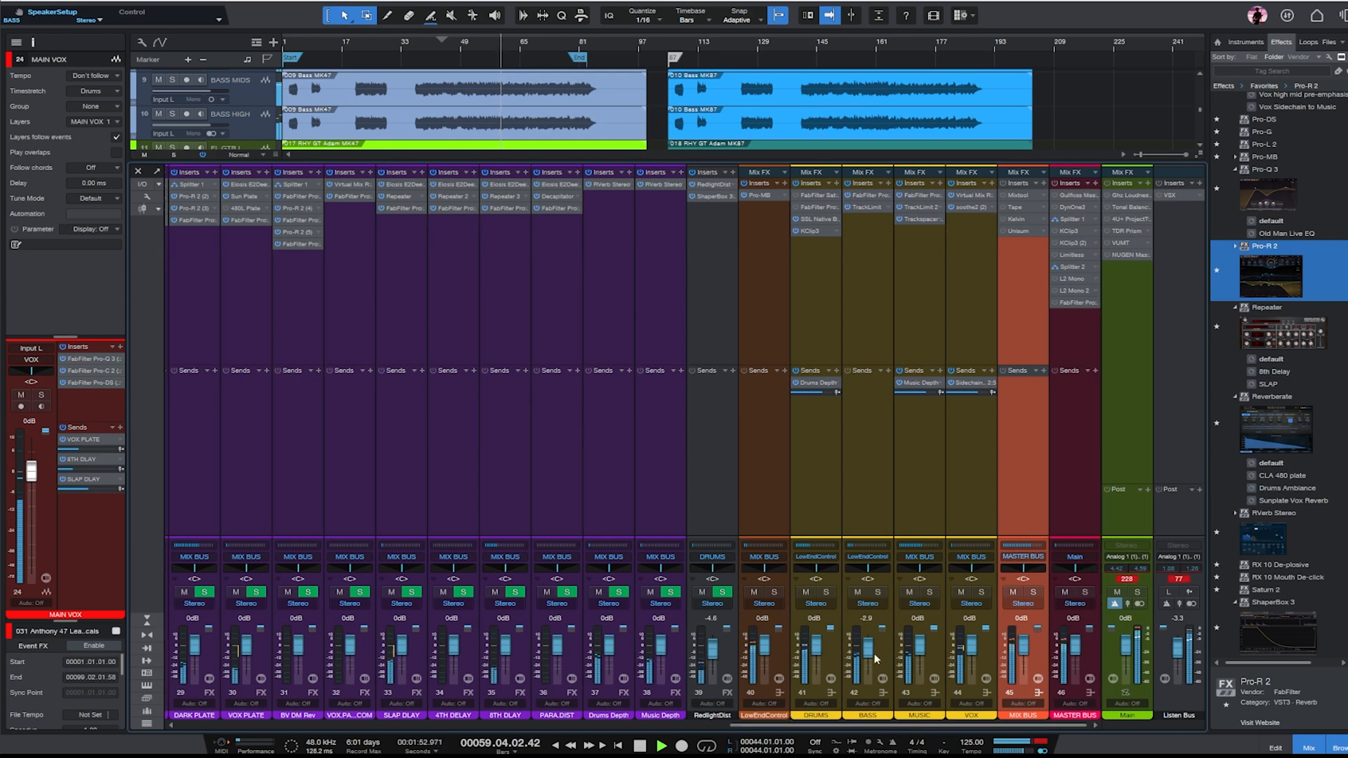
{"action": "left_click", "coordinate": [814, 308]}
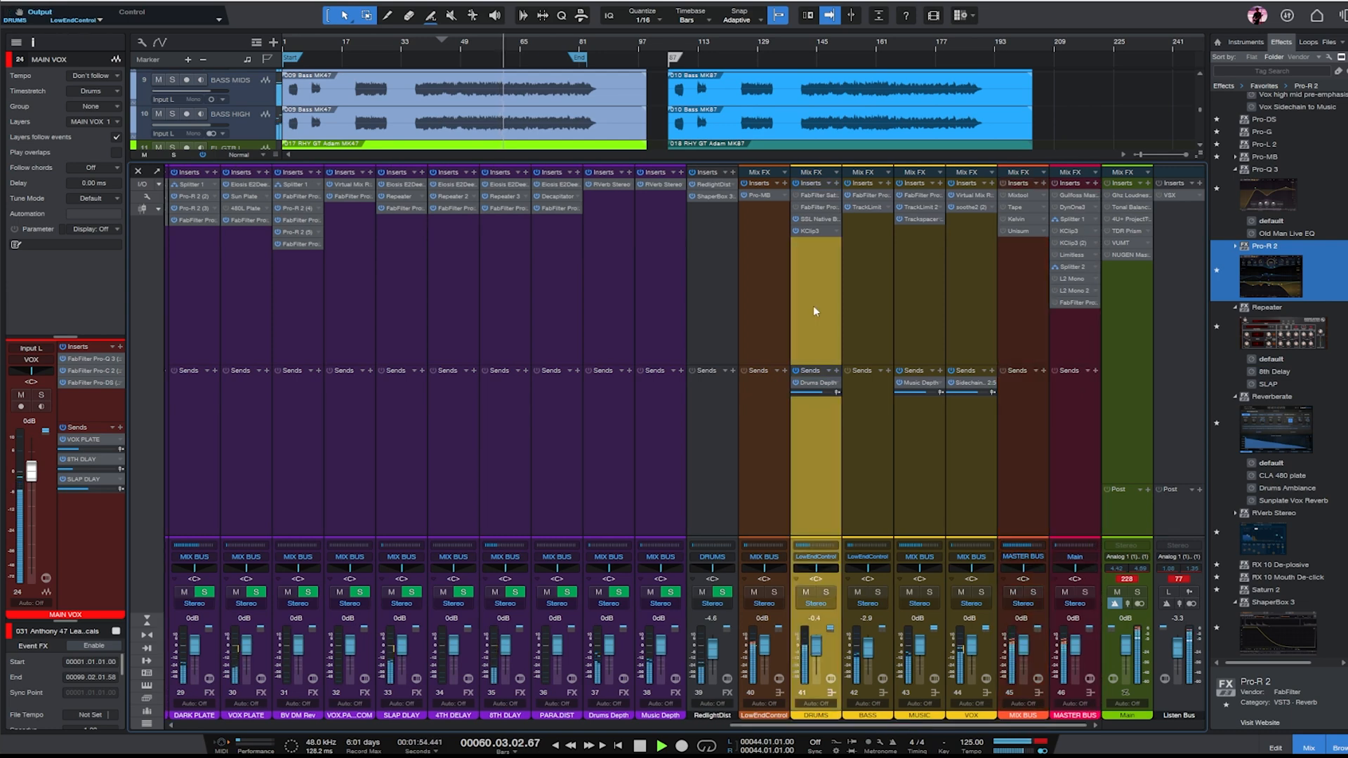
- In the DRUMS bus Pro-Q 3, add a -5.03 dB cut at 129.03 Hz with Q 3.362 and a gentler cut just below 1 kHz
{"action": "double_click", "coordinate": [818, 205]}
{"action": "left_click_drag", "start_coordinate": [849, 385], "coordinate": [812, 424]}
{"action": "double_click", "coordinate": [806, 418]}
{"action": "scroll", "coordinate": [806, 419], "scroll_direction": "up", "scroll_amount": 5}
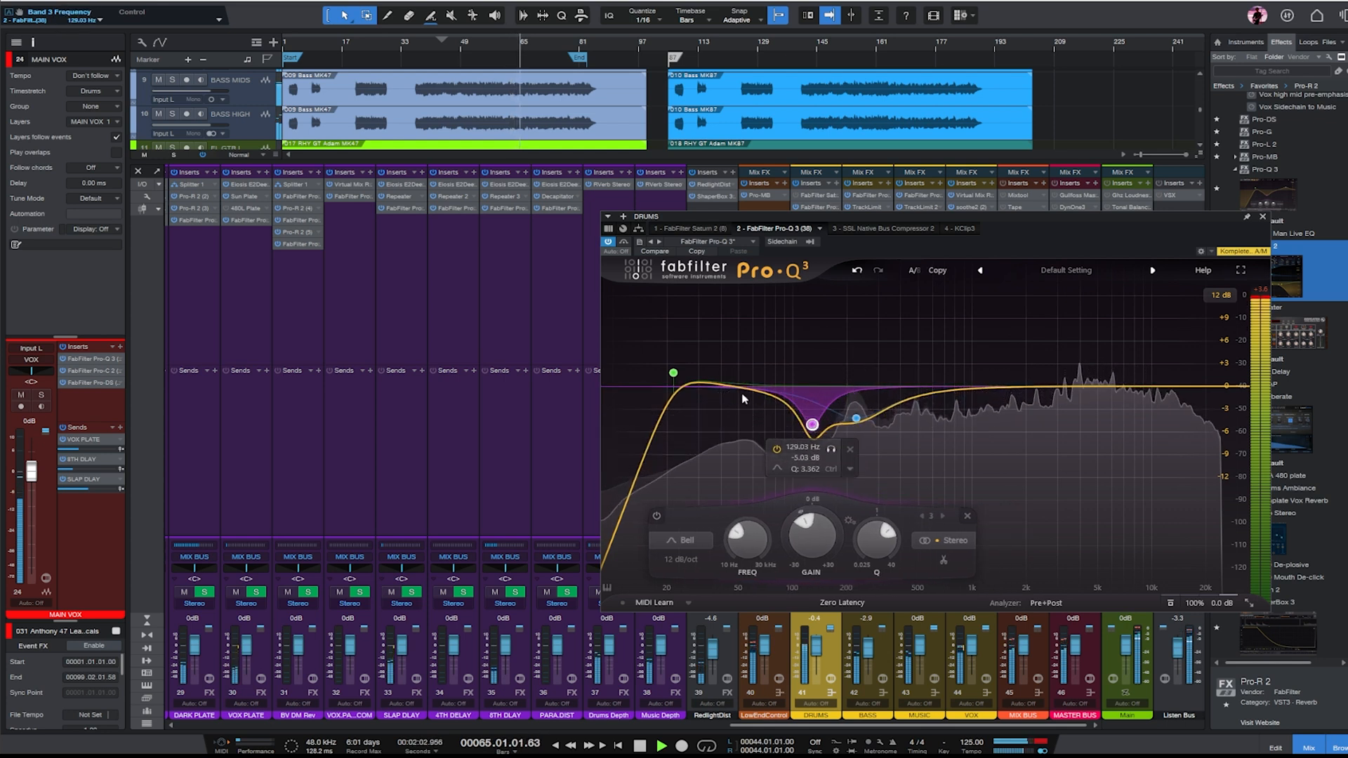
{"action": "mouse_move", "coordinate": [970, 386]}
{"action": "left_mouse_down"}
{"action": "mouse_move", "coordinate": [964, 348]}
{"action": "mouse_move", "coordinate": [963, 405]}
{"action": "left_mouse_up"}
- Lower the SNARE 1 channel fader to -2.1 dB during playback
{"action": "scroll", "coordinate": [191, 683], "scroll_direction": "left", "scroll_amount": 10}
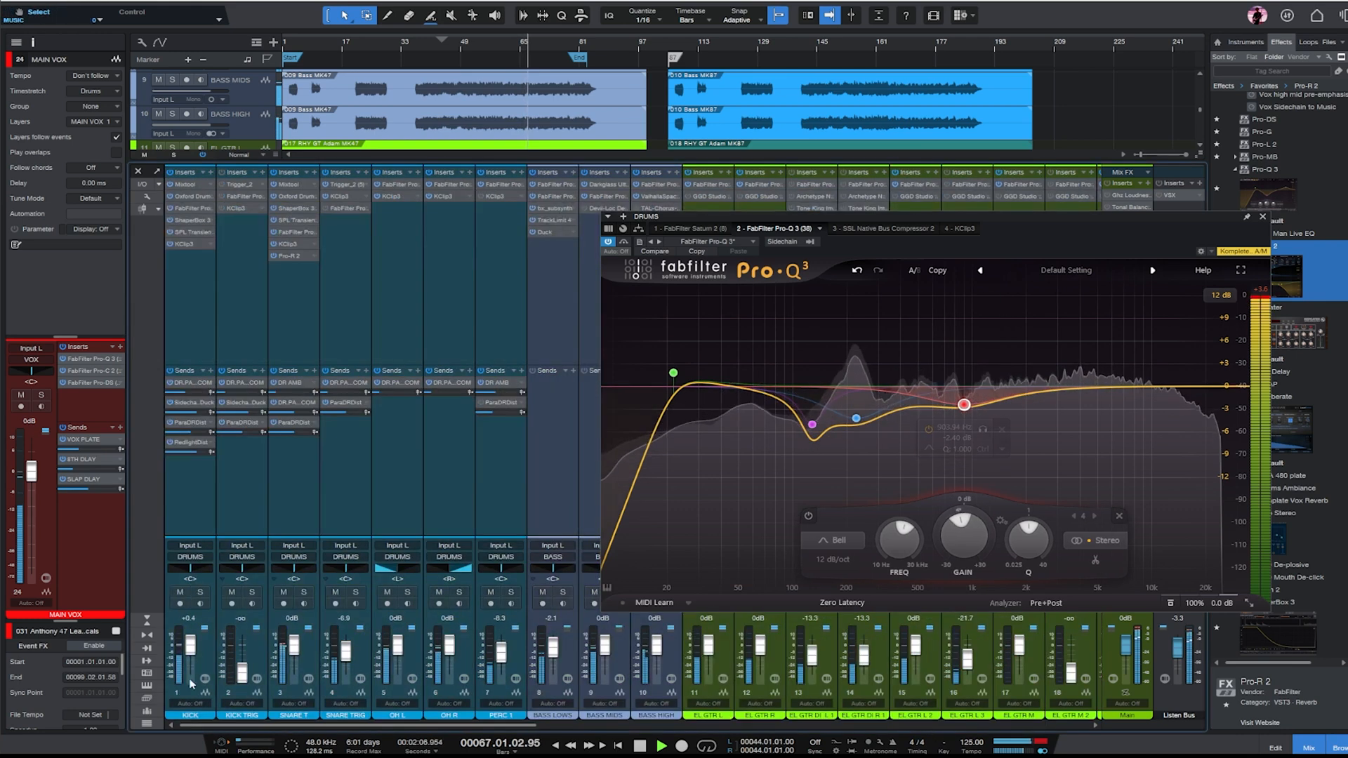
{"action": "scroll", "coordinate": [340, 652], "scroll_direction": "down", "scroll_amount": 2}
{"action": "scroll", "coordinate": [341, 652], "scroll_direction": "right", "scroll_amount": 1}
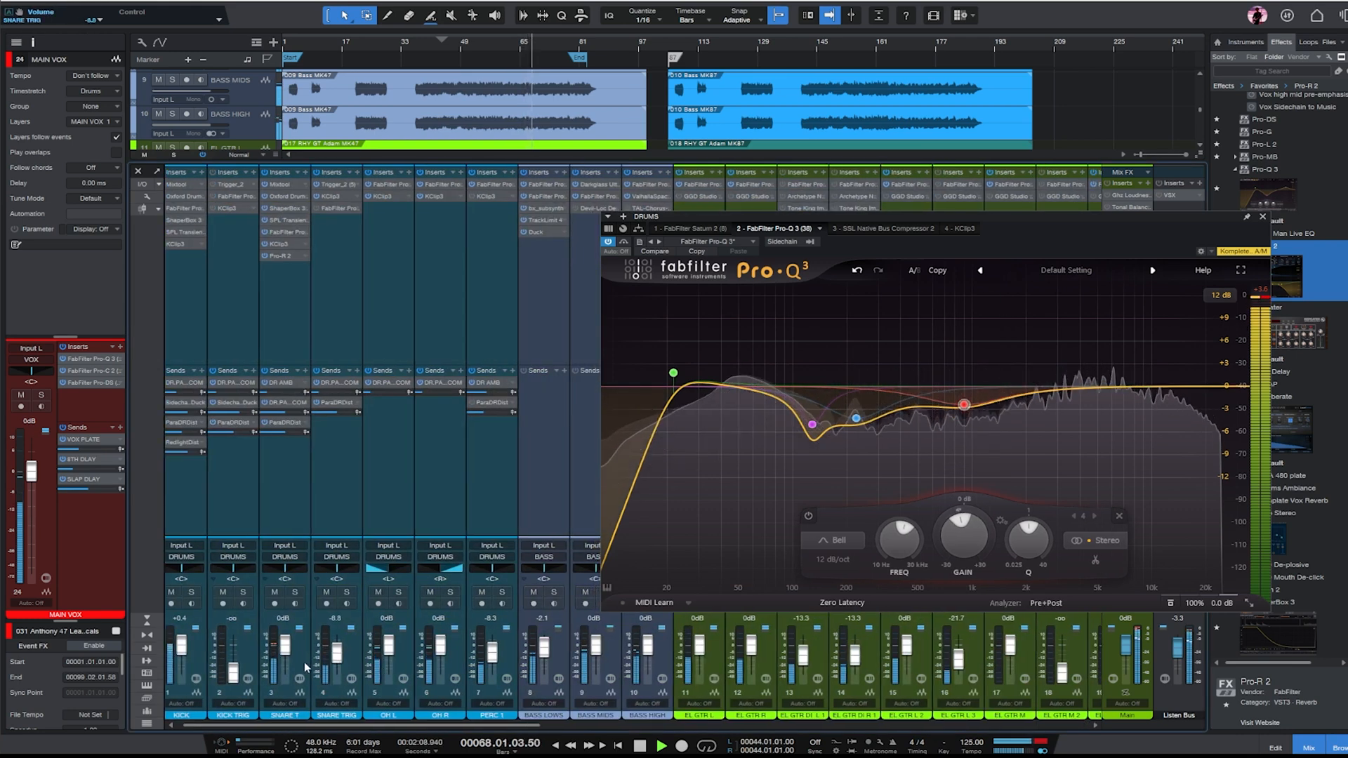
{"action": "scroll", "coordinate": [305, 667], "scroll_direction": "down", "scroll_amount": 2}
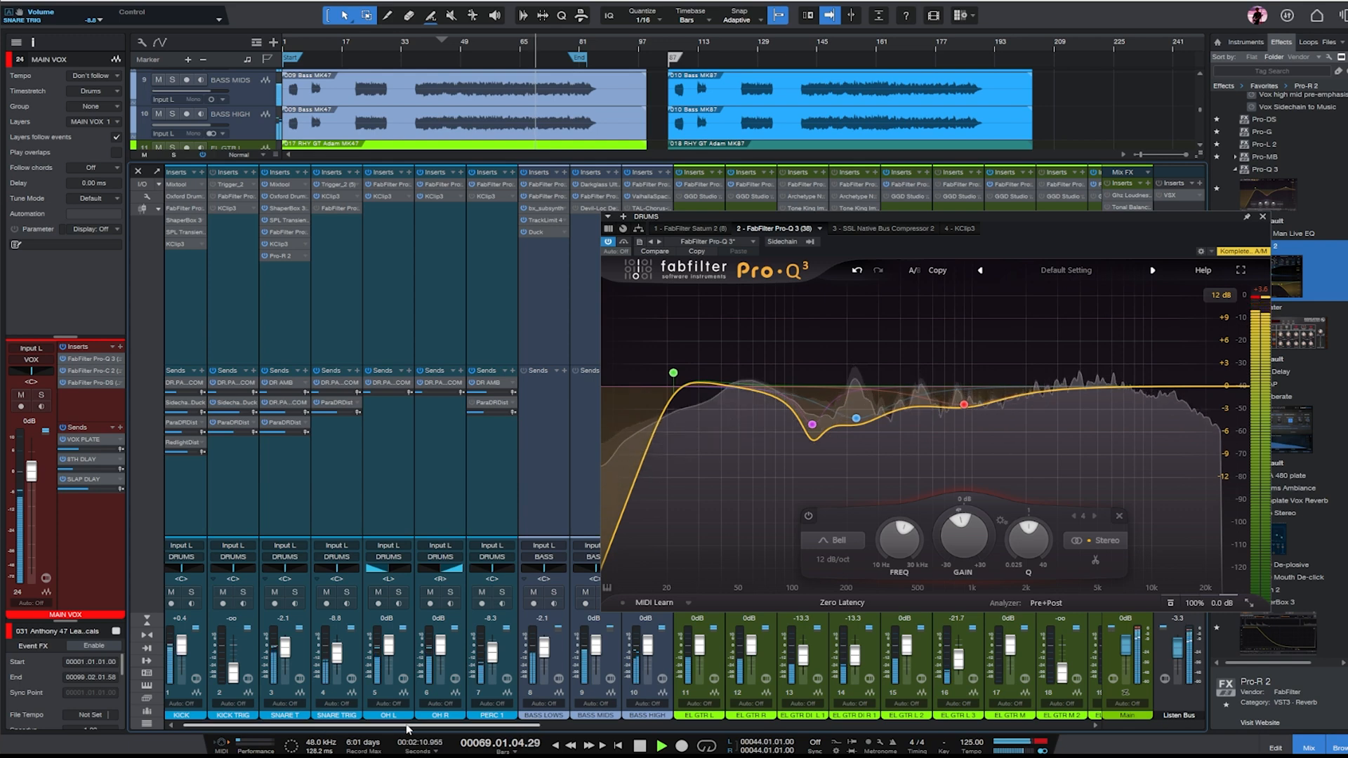
- Raise the RedlightDist fader to -0.4 dB and refine the DRUMS EQ with a 31.719 Hz low cut and a small boost near 60 Hz
{"action": "scroll", "coordinate": [407, 730], "scroll_direction": "right", "scroll_amount": 10}
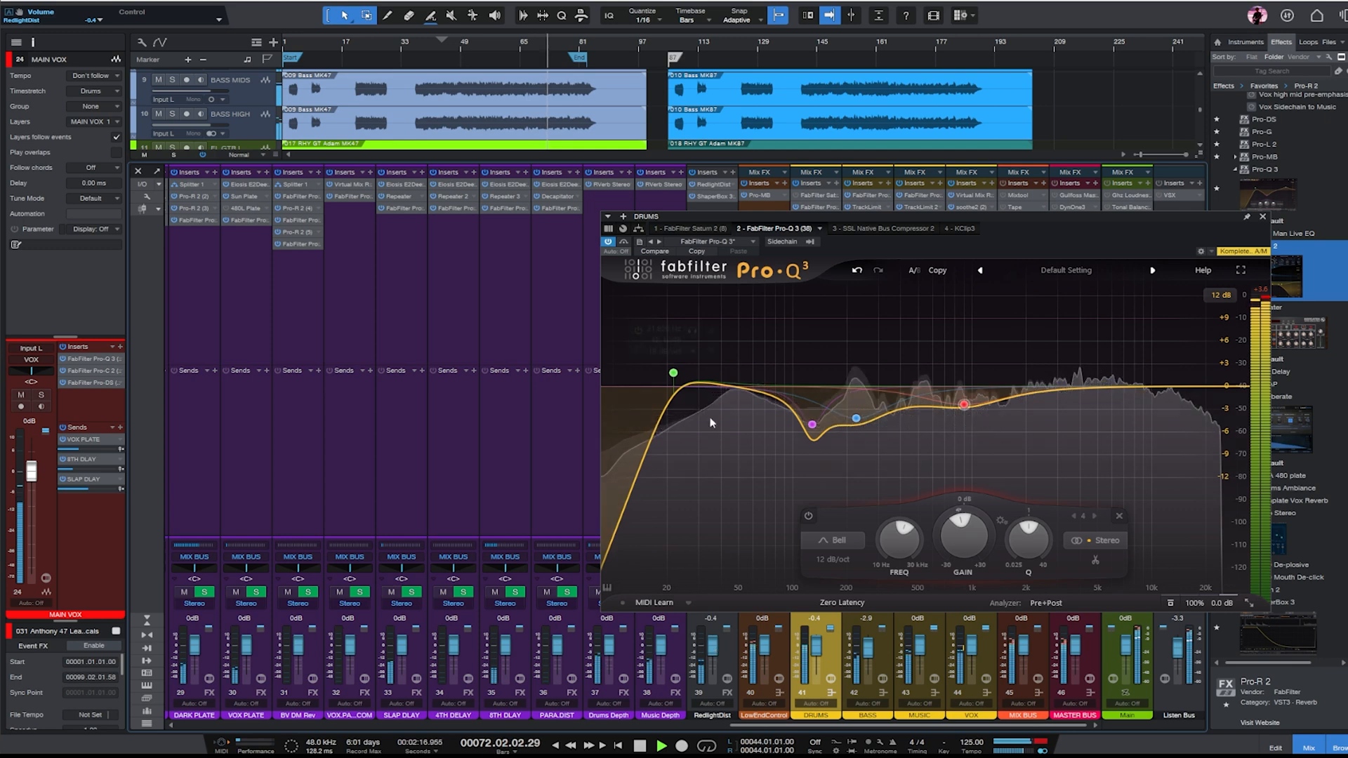
{"action": "left_click_drag", "start_coordinate": [673, 373], "coordinate": [704, 373]}
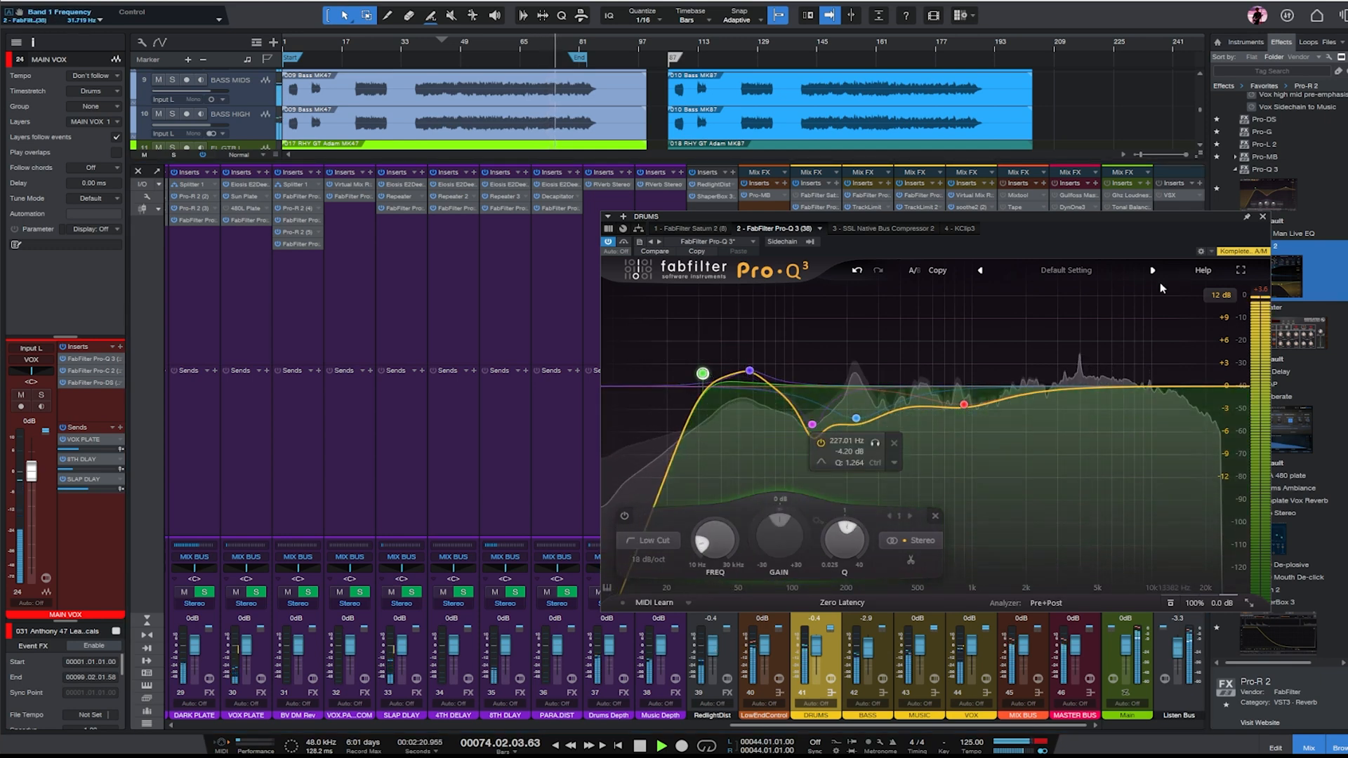
{"action": "left_click", "coordinate": [1262, 216]}
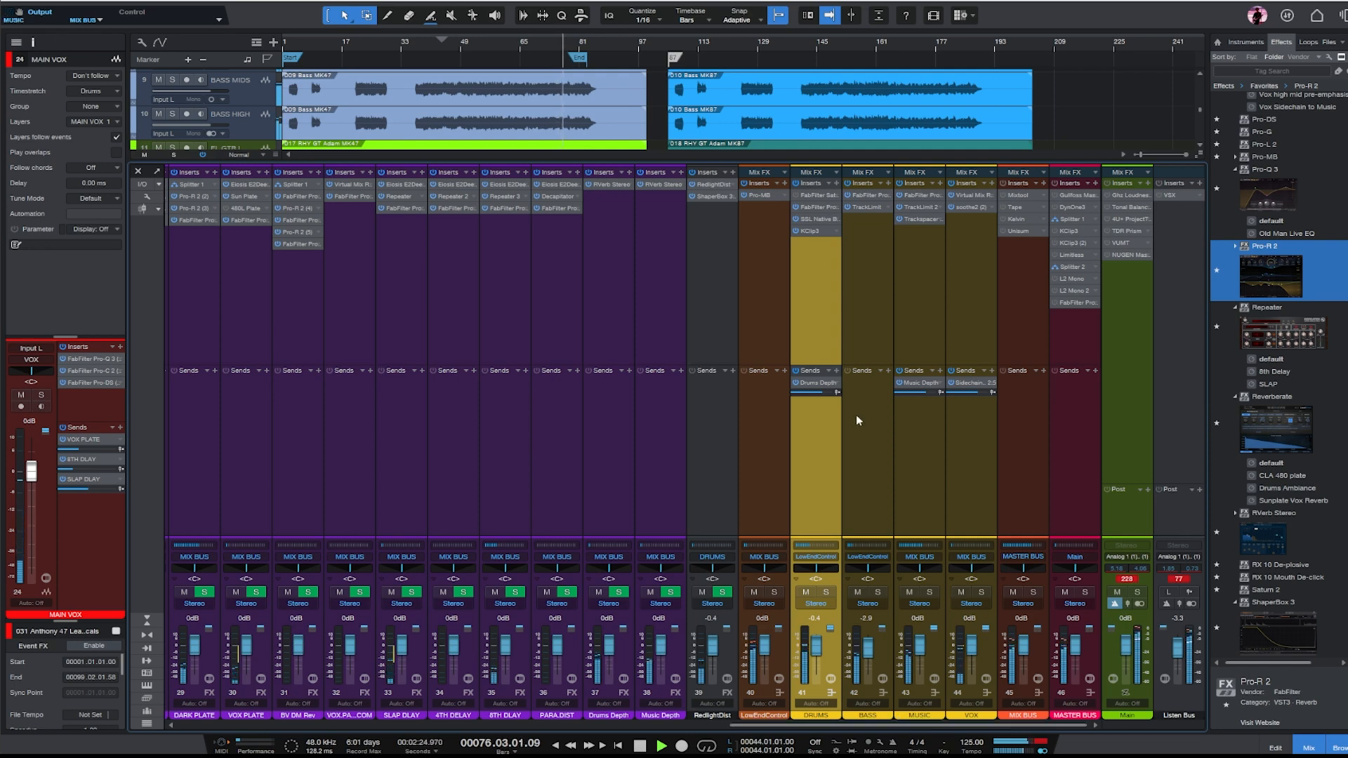
- Set the SNARE 1 fader to -5.0 dB and briefly solo PERC 1
{"action": "left_click_drag", "start_coordinate": [919, 725], "coordinate": [302, 723]}
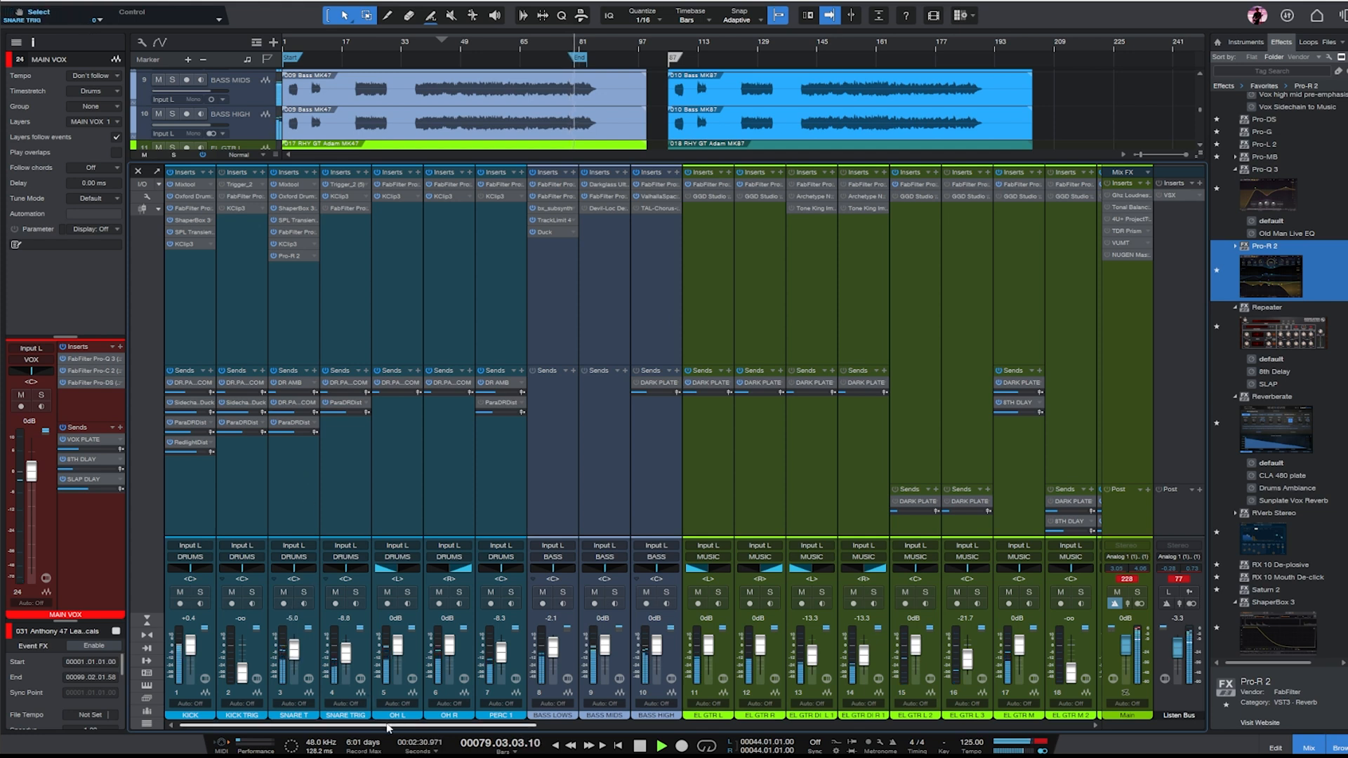
{"action": "left_click", "coordinate": [512, 593]}
{"action": "left_click", "coordinate": [513, 594]}
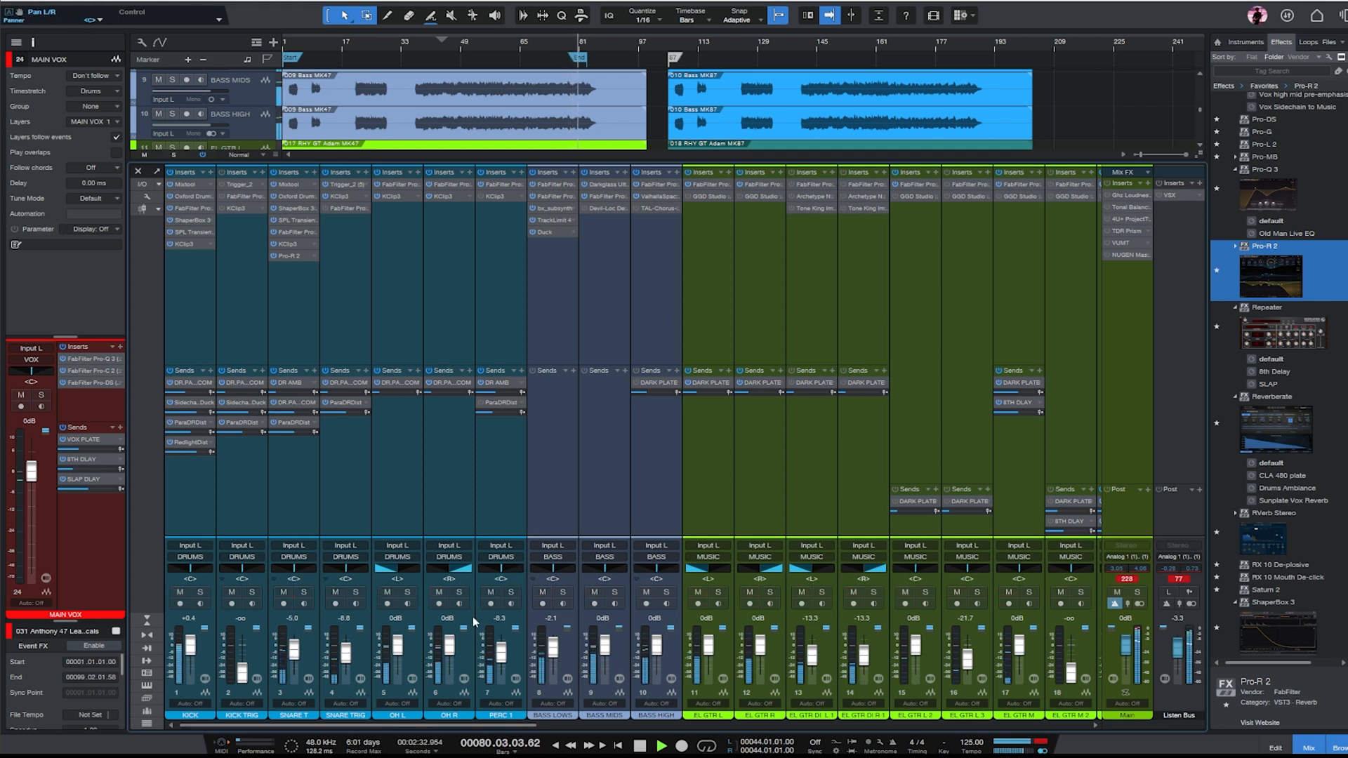
- Return to the full arrangement, enlarge the OH R track, and solo it
{"action": "left_click", "coordinate": [456, 309]}
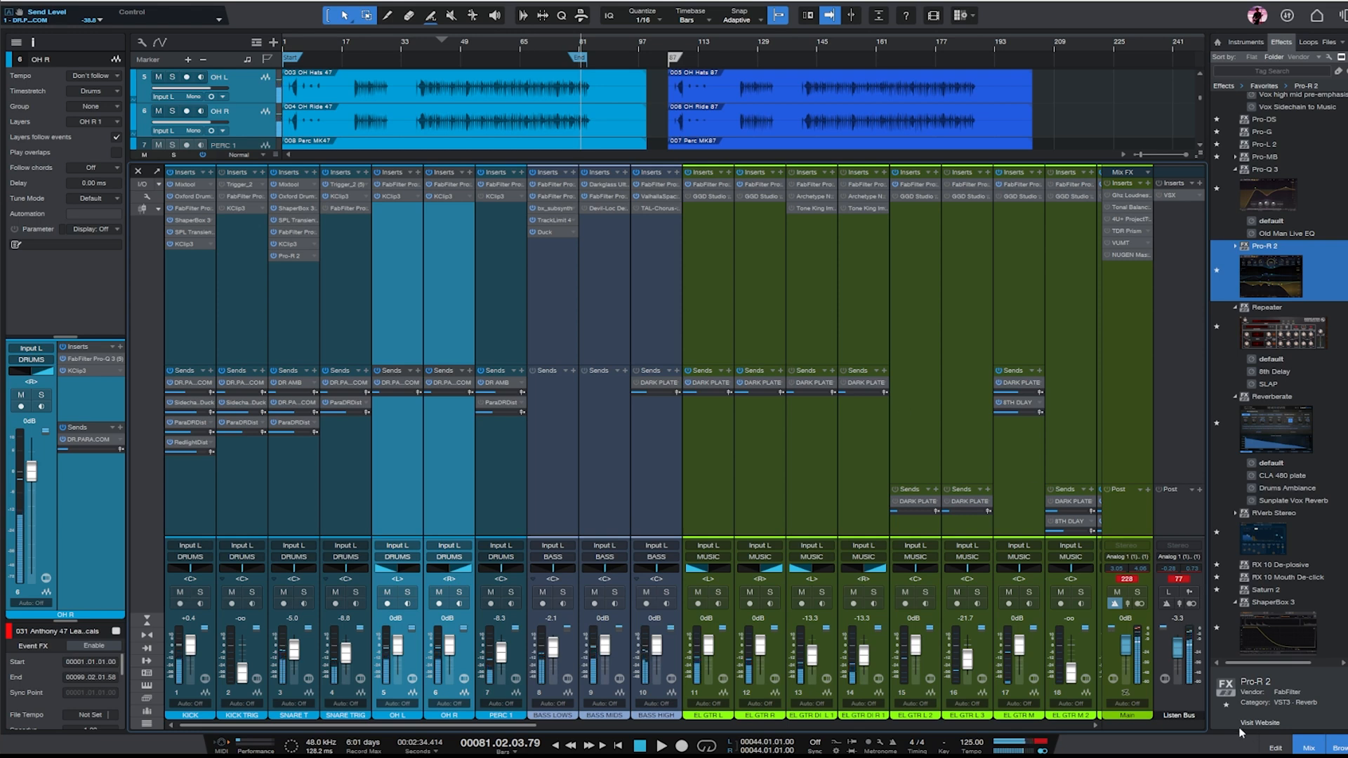
{"action": "left_click", "coordinate": [1310, 749]}
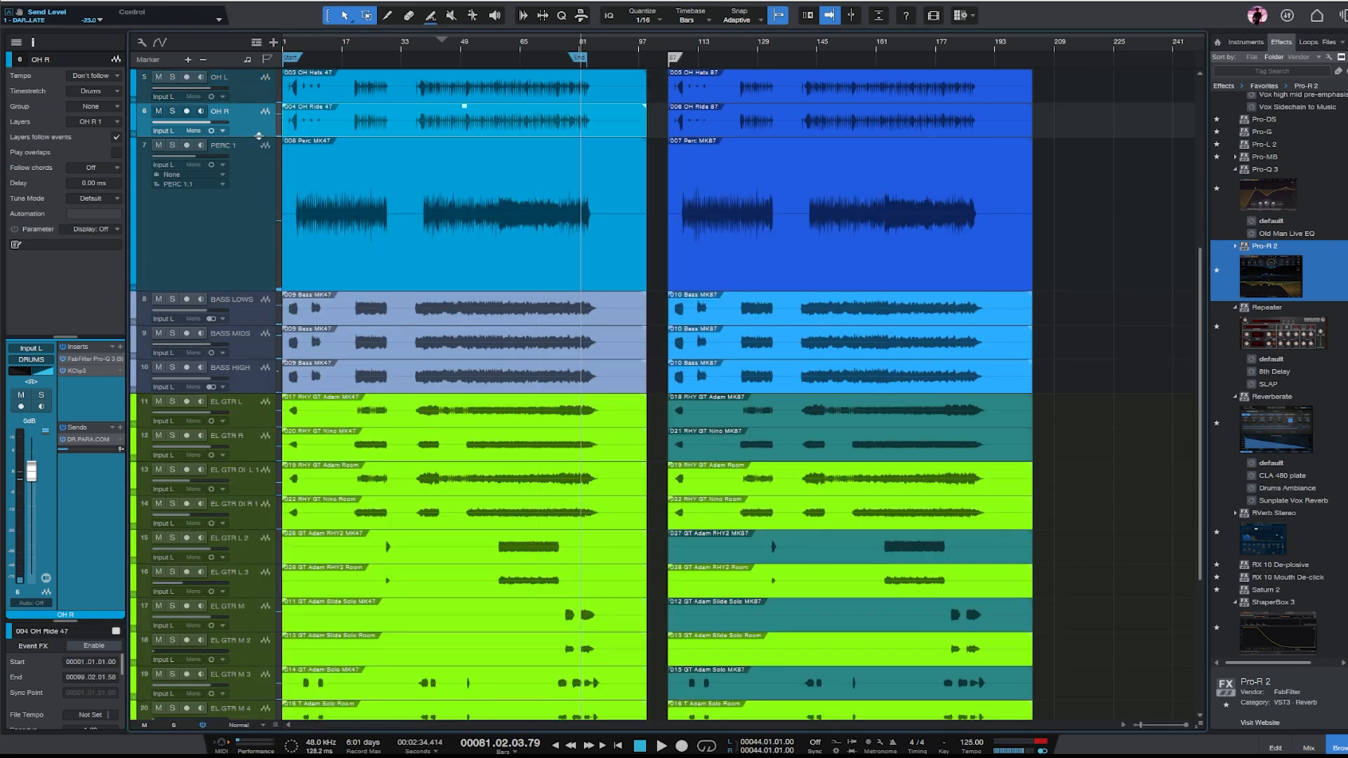
{"action": "left_click_drag", "start_coordinate": [258, 135], "coordinate": [261, 231]}
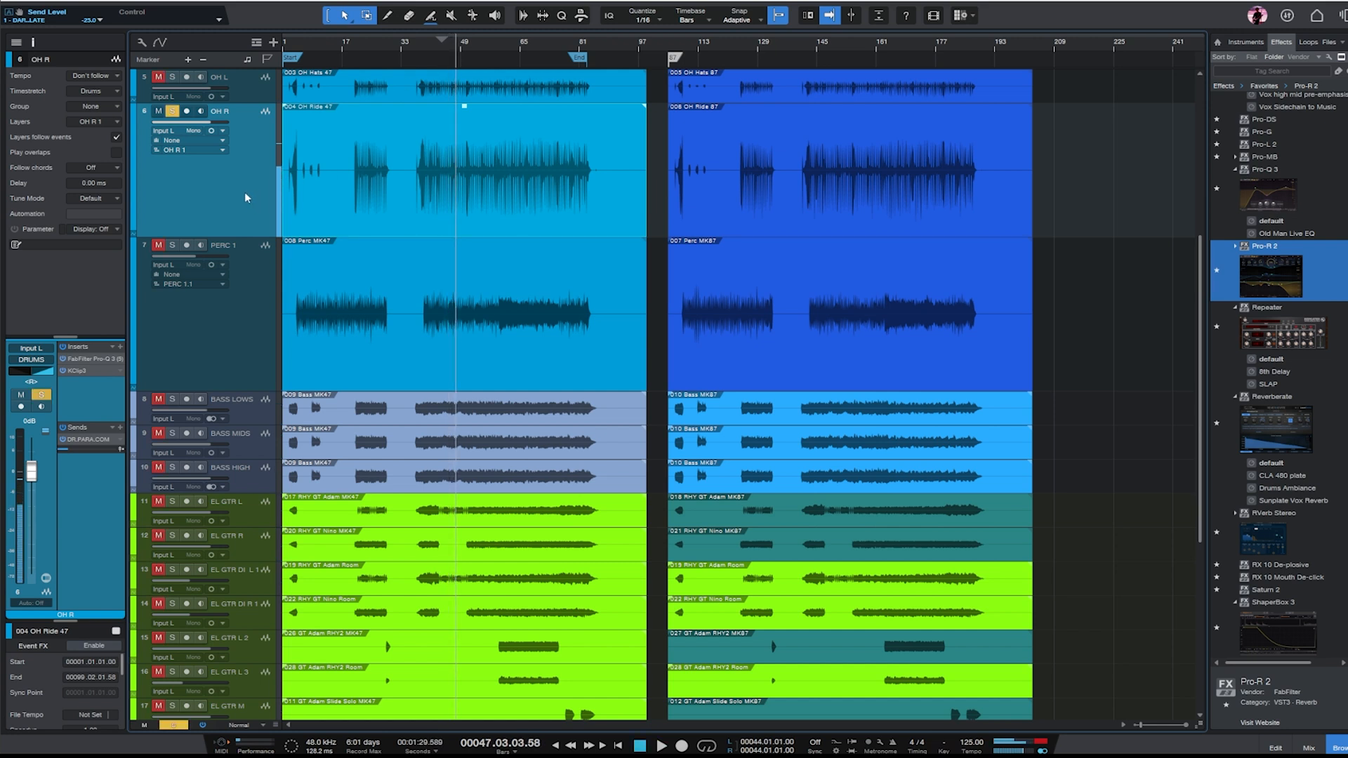
- Duplicate OH R as a stereo track with its 004 OH Ride 47 clip and insert Pro-R 2 on the copy
{"action": "key", "text": "ctrl+d"}
{"action": "left_click_drag", "start_coordinate": [251, 271], "coordinate": [251, 331]}
{"action": "left_click_drag", "start_coordinate": [473, 229], "coordinate": [447, 283]}
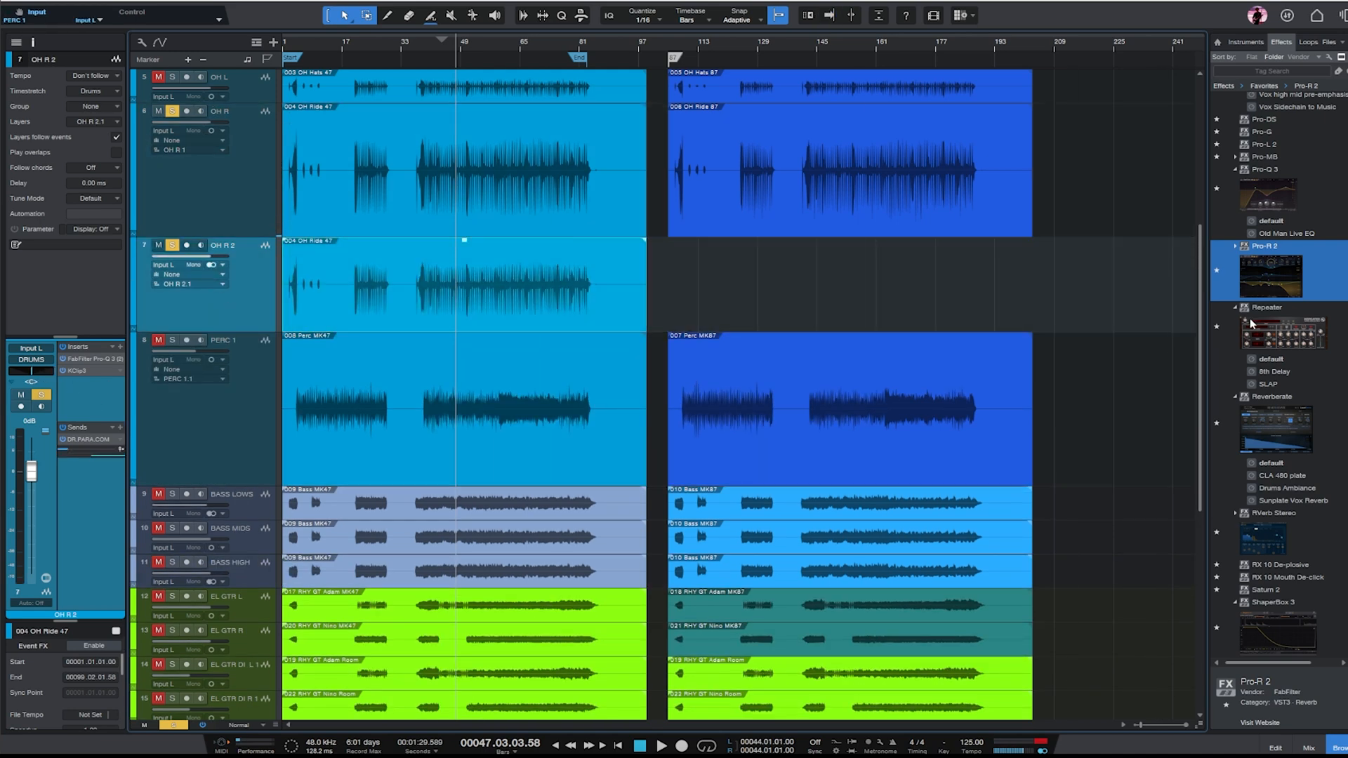
{"action": "left_click_drag", "start_coordinate": [1269, 275], "coordinate": [69, 401]}
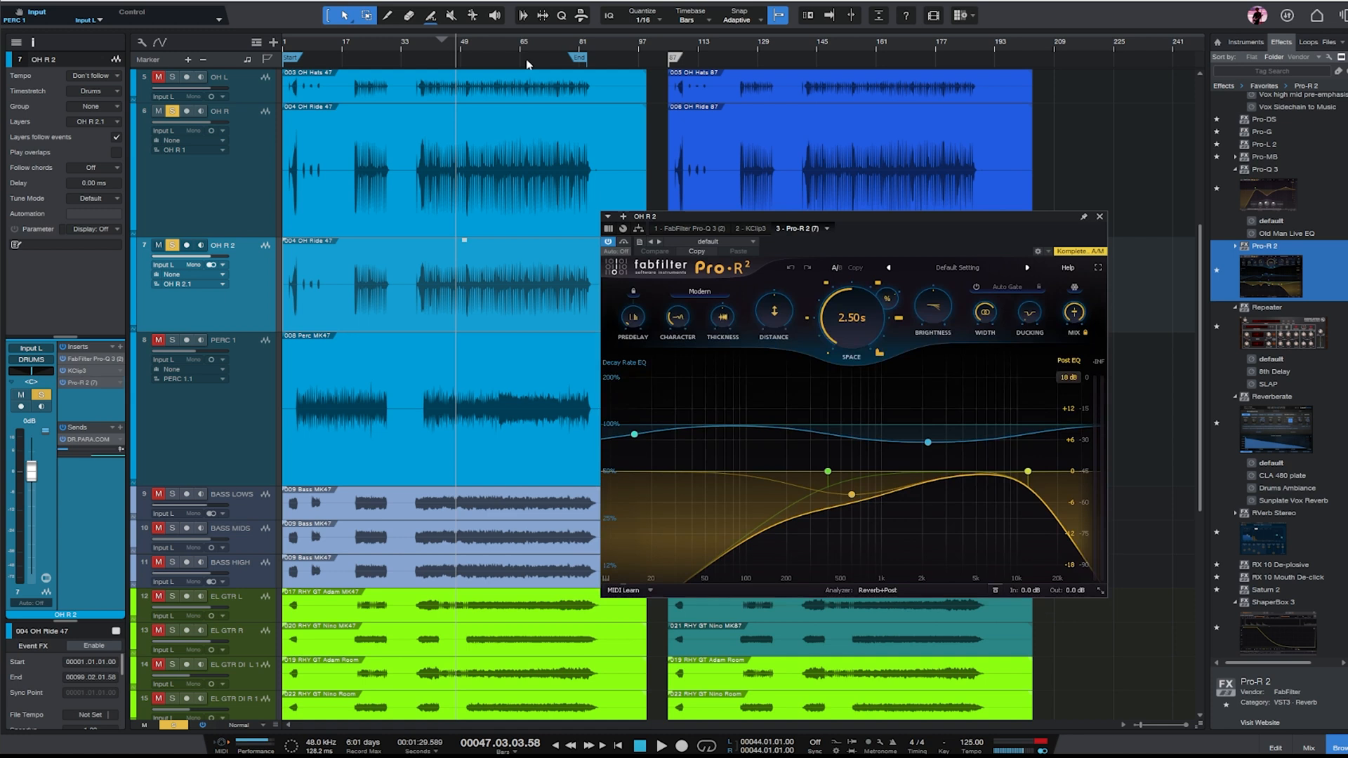
- Move the playback position to bar 47 and set OH R 2's Pro-Q 3 shelves to -4.40 dB at 143.95 Hz and -4.77 dB at 4687 Hz
{"action": "left_click", "coordinate": [454, 48]}
{"action": "left_click", "coordinate": [691, 229]}
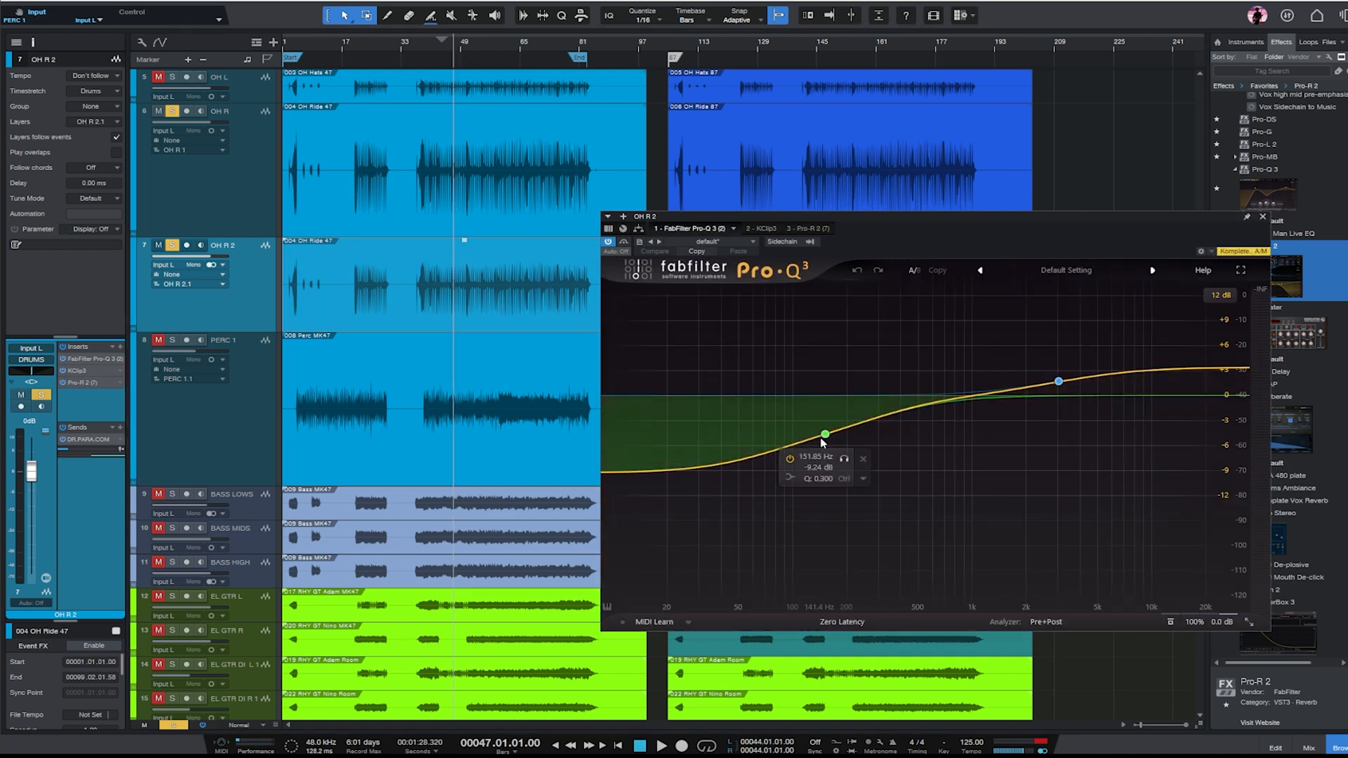
{"action": "left_click_drag", "start_coordinate": [819, 442], "coordinate": [820, 413]}
{"action": "left_click_drag", "start_coordinate": [1059, 381], "coordinate": [1092, 415]}
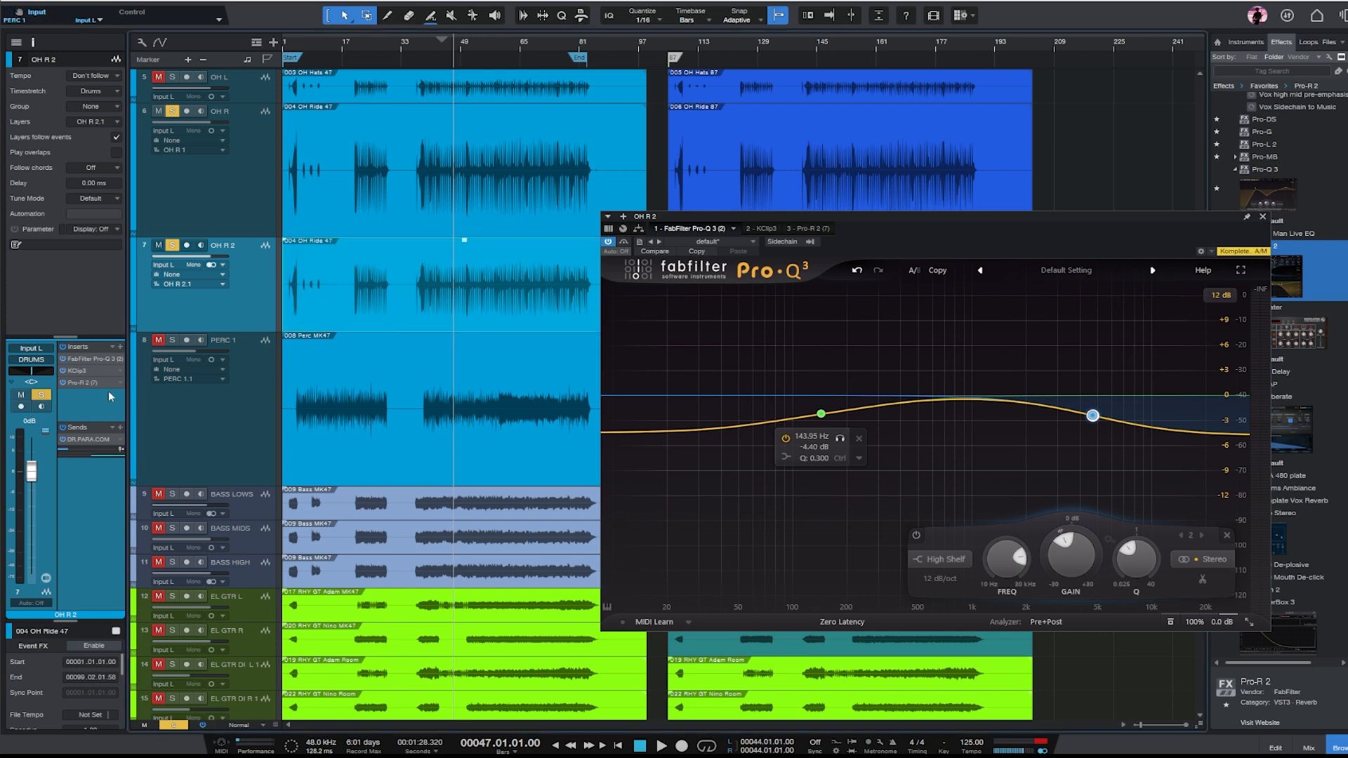
- Shape OH R 2's Pro-R 2 reverb with Space at 1.30 s, more Distance and a lower Post EQ high-cut frequency
{"action": "double_click", "coordinate": [77, 383]}
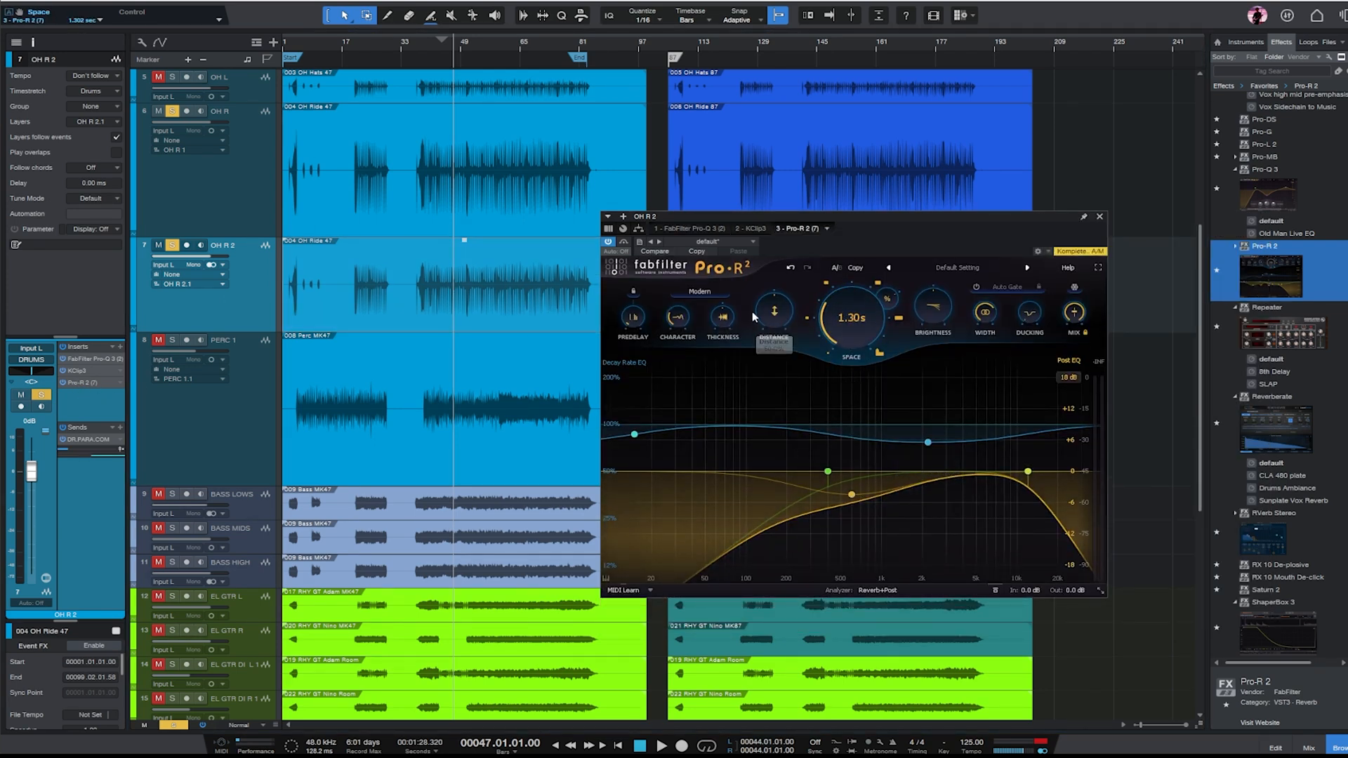
{"action": "left_click_drag", "start_coordinate": [774, 313], "coordinate": [783, 287]}
{"action": "double_click", "coordinate": [853, 321]}
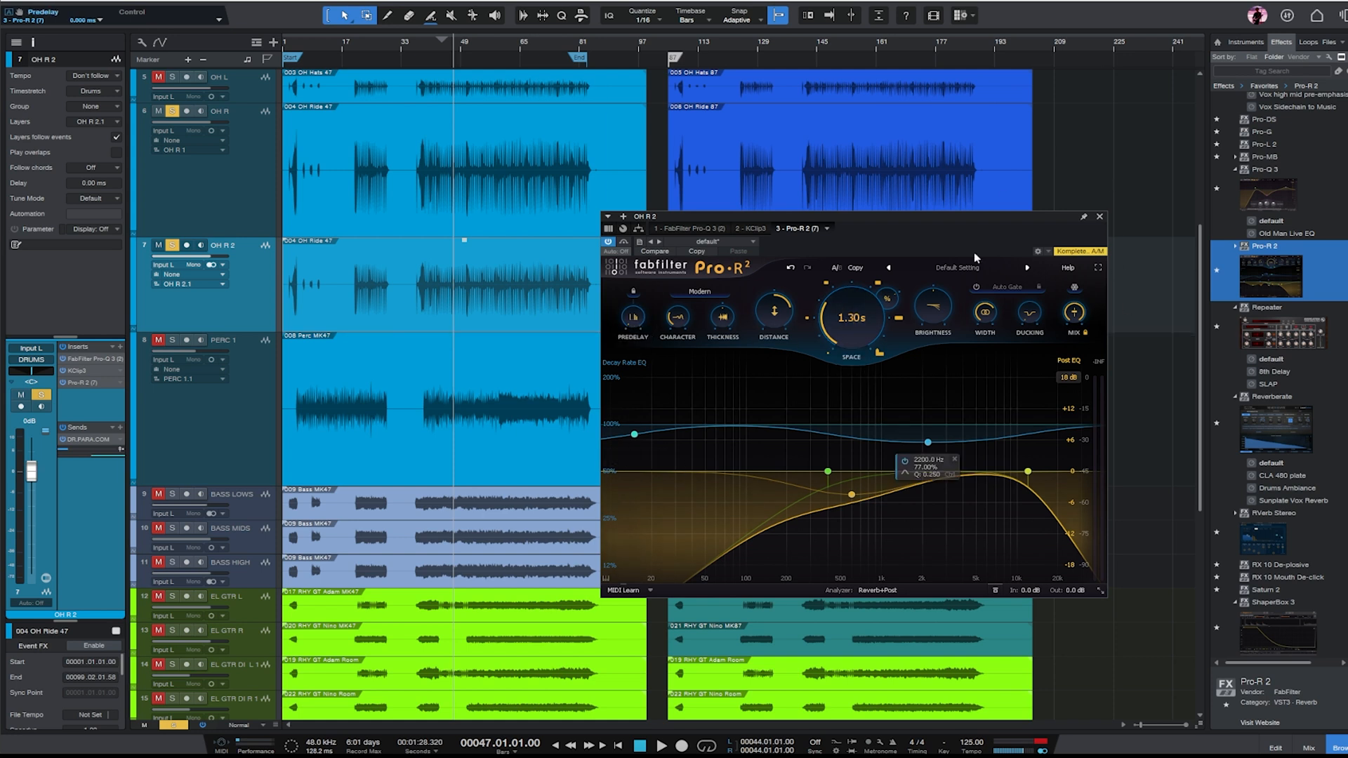
{"action": "left_click_drag", "start_coordinate": [988, 321], "coordinate": [990, 335]}
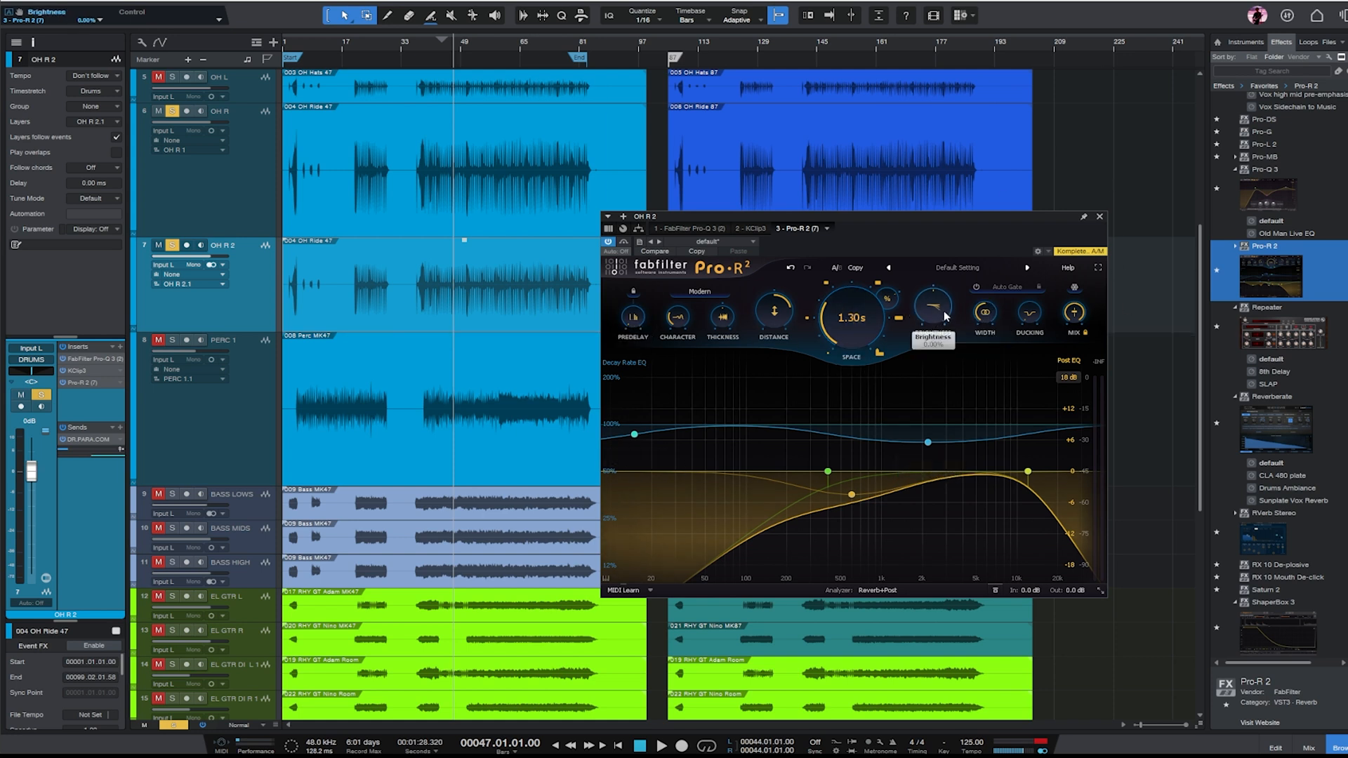
{"action": "left_click_drag", "start_coordinate": [1026, 474], "coordinate": [978, 478]}
- Play OH R 2 without OH R soloed, reducing the Pro-R 2 Mix and setting Distance to about 36%
{"action": "key", "text": "space"}
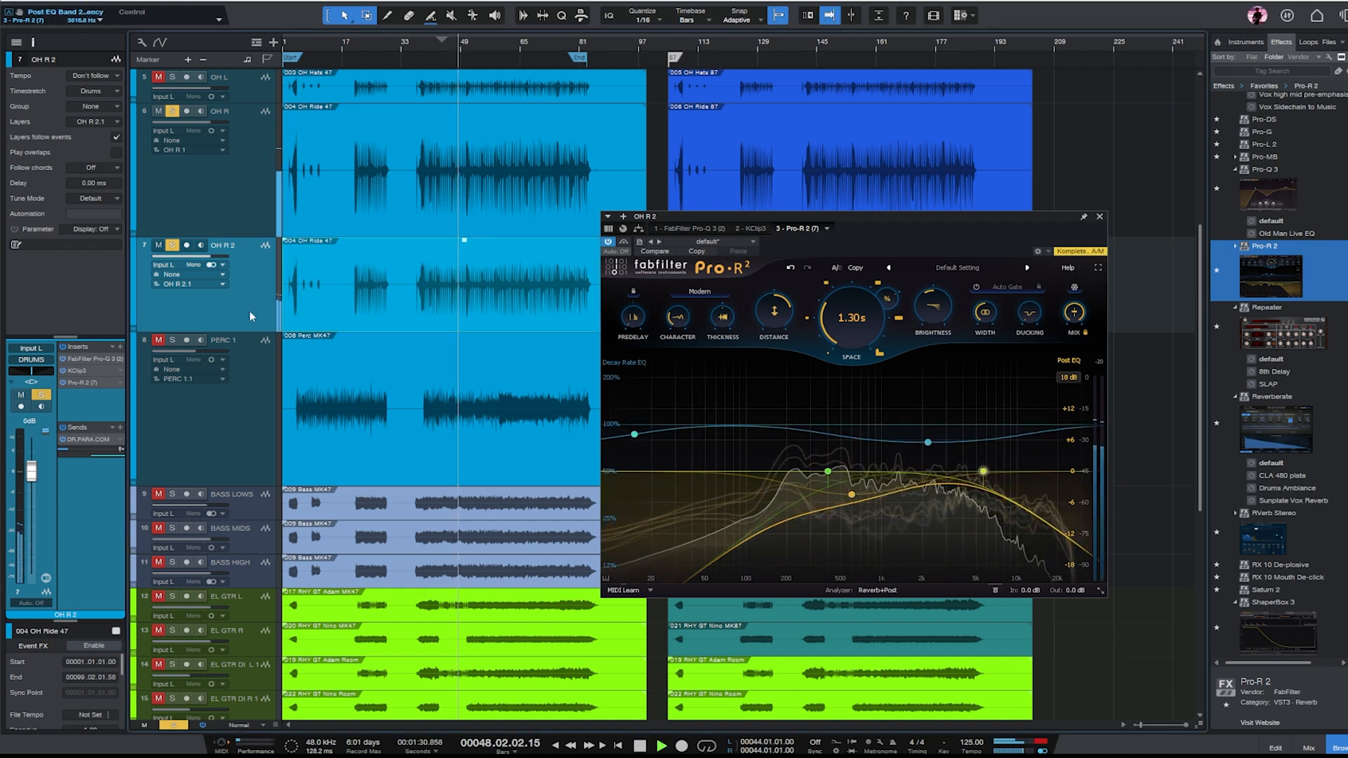
{"action": "left_click", "coordinate": [172, 111]}
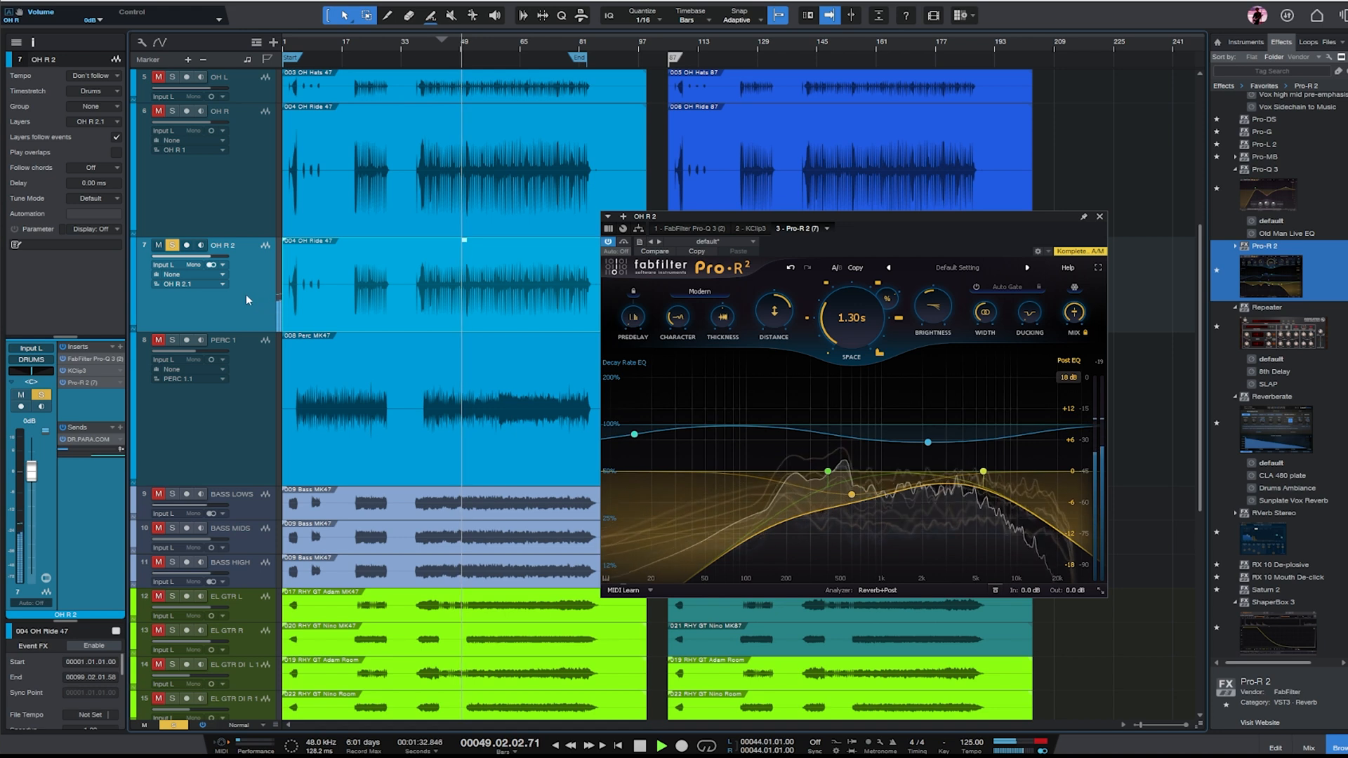
{"action": "mouse_move", "coordinate": [1079, 316]}
{"action": "left_mouse_down"}
{"action": "mouse_move", "coordinate": [1081, 343]}
{"action": "mouse_move", "coordinate": [1080, 329]}
{"action": "left_mouse_up"}
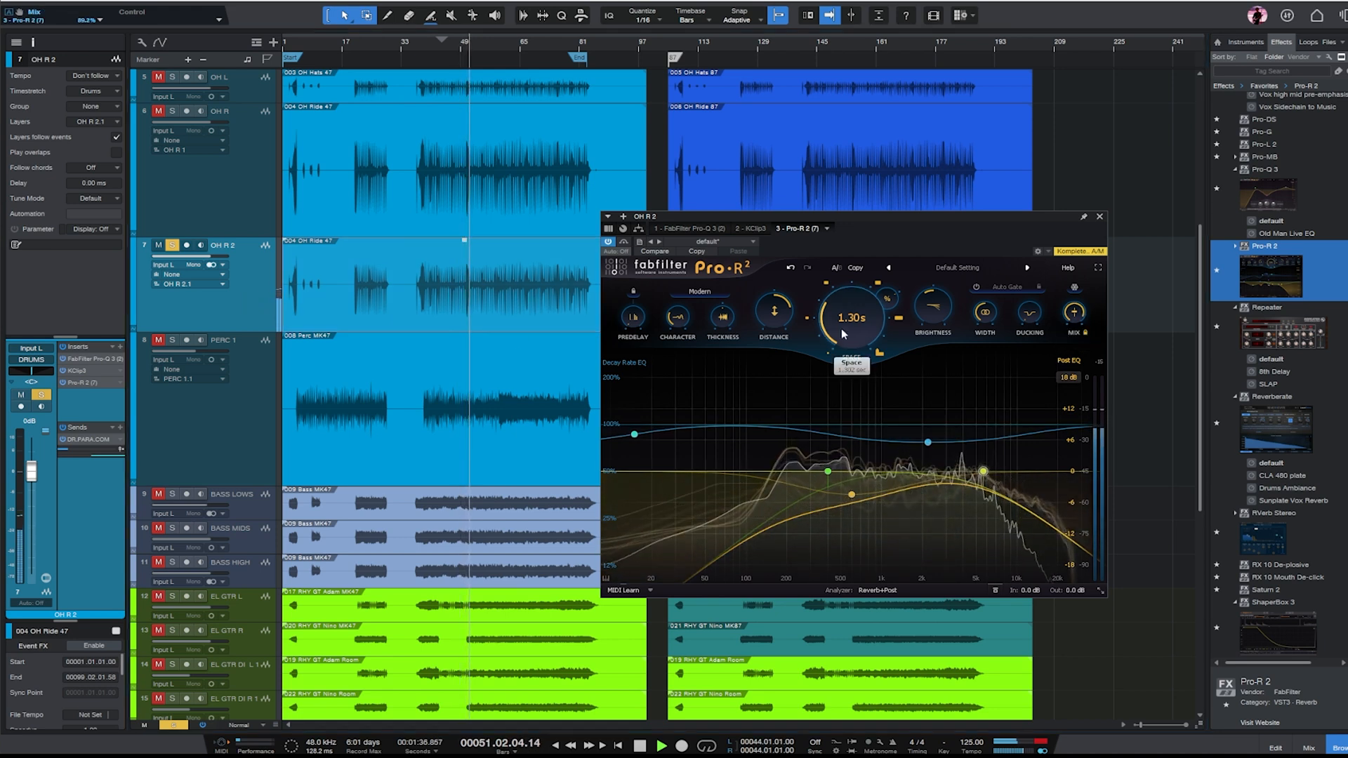
{"action": "double_click", "coordinate": [871, 440]}
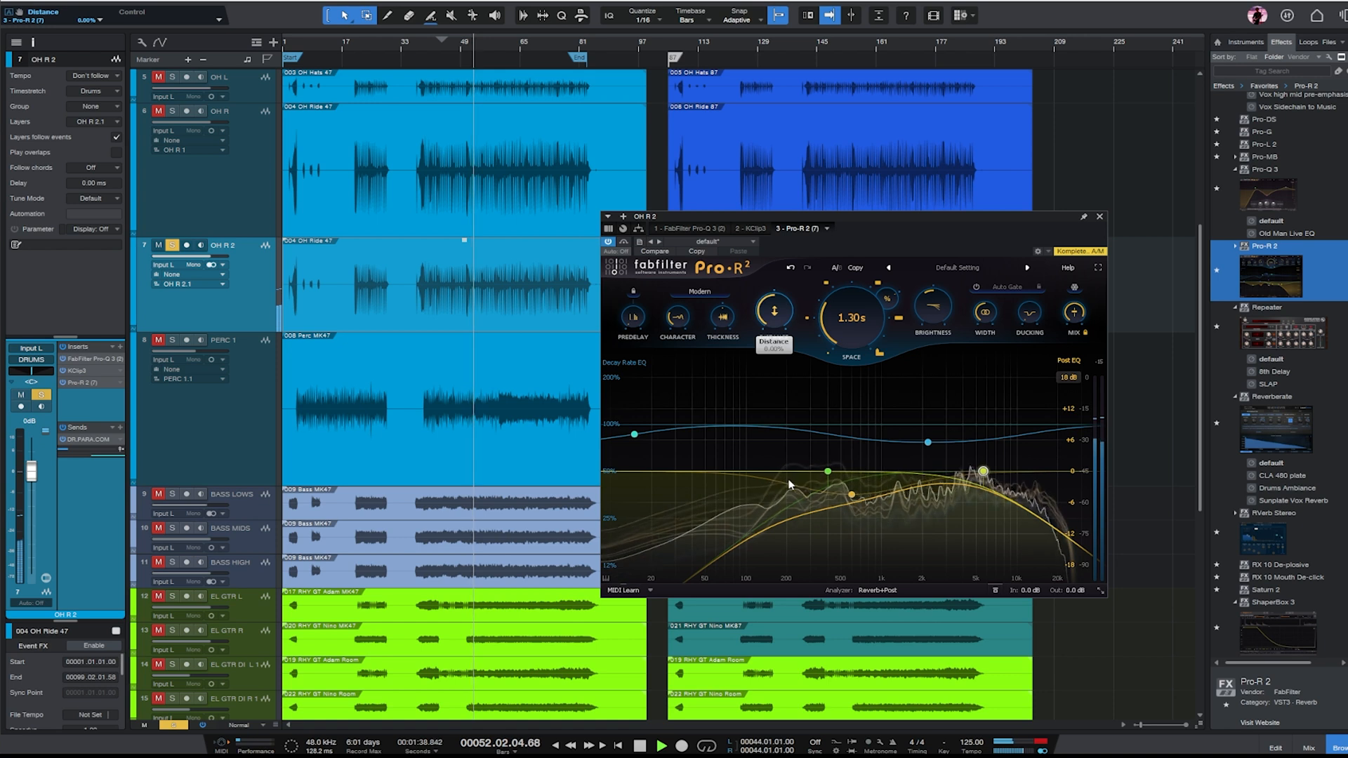
{"action": "left_click_drag", "start_coordinate": [788, 480], "coordinate": [780, 437]}
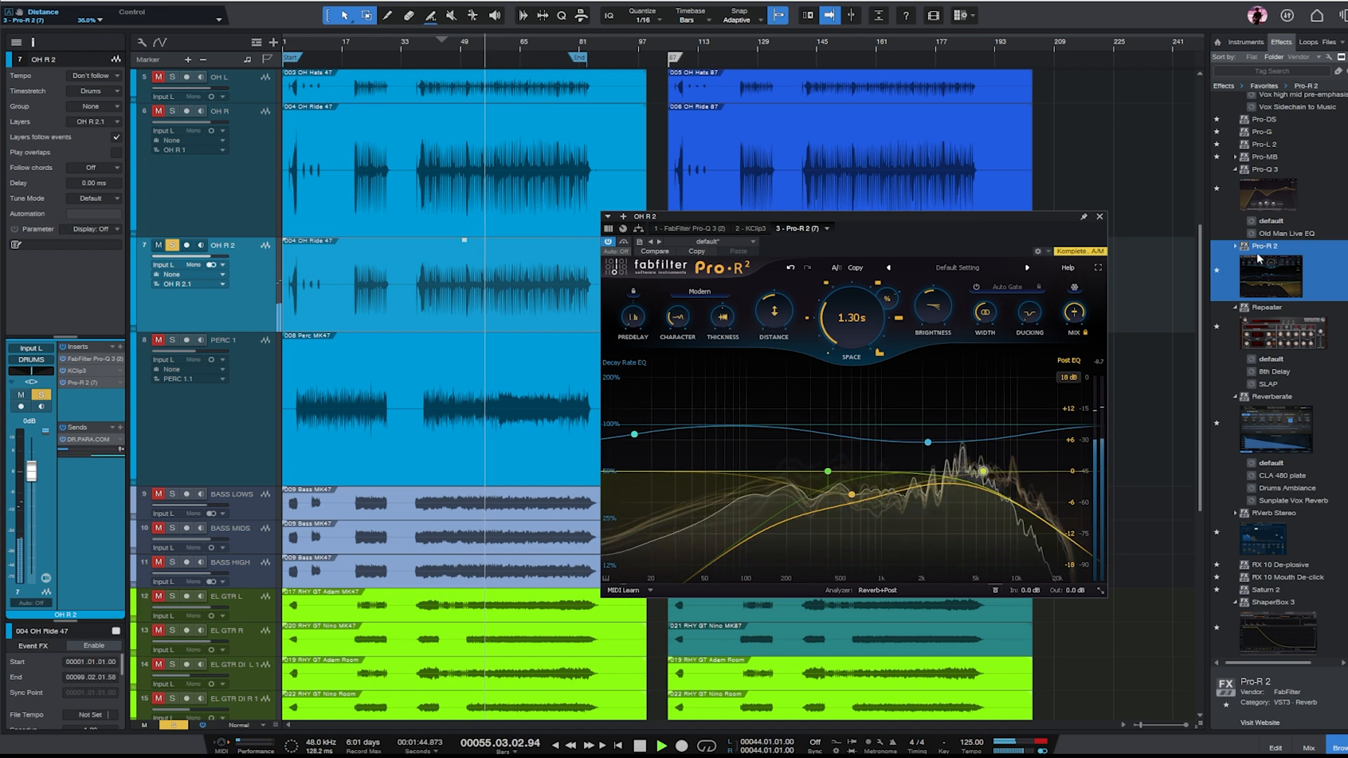
- Insert Pro-C 2 before KClip3 on OH R 2 and lower its threshold
{"action": "scroll", "coordinate": [1282, 151], "scroll_direction": "up", "scroll_amount": 4}
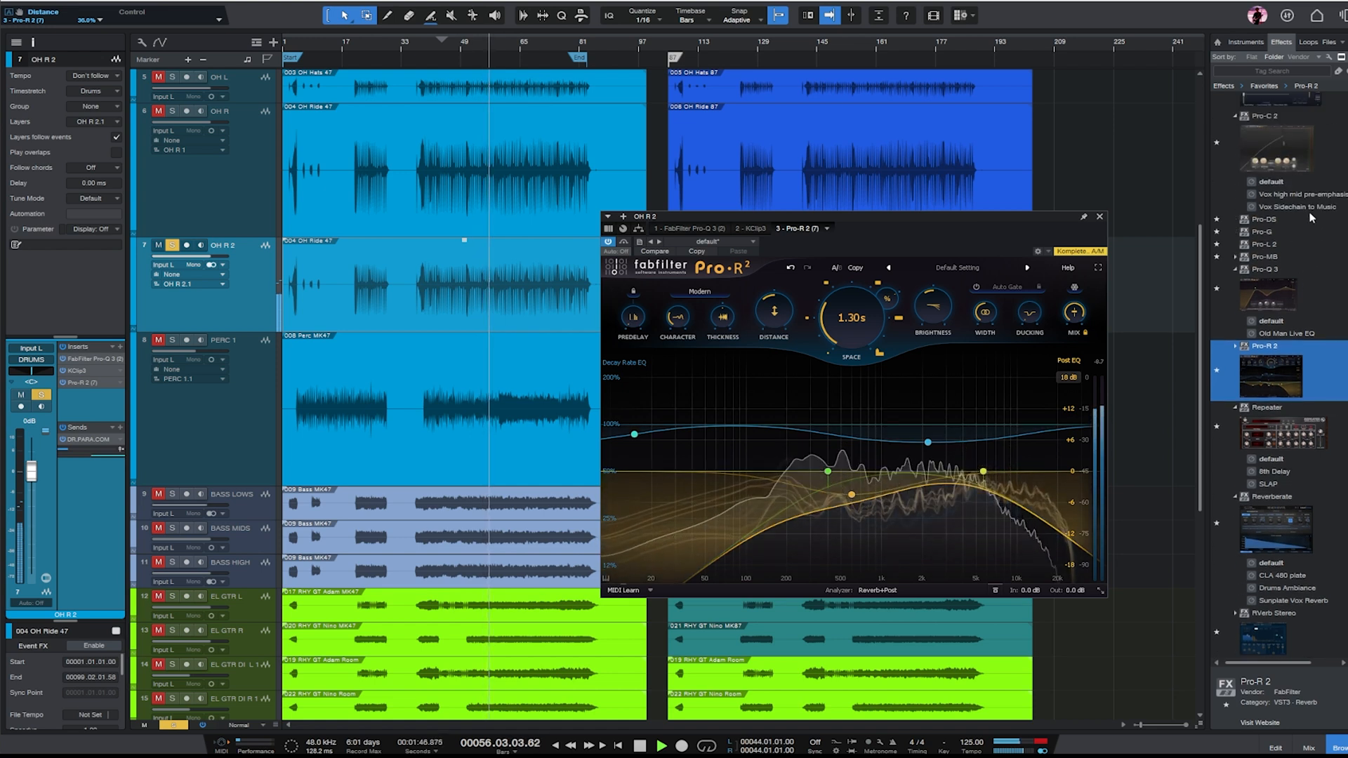
{"action": "scroll", "coordinate": [1304, 229], "scroll_direction": "up", "scroll_amount": 3}
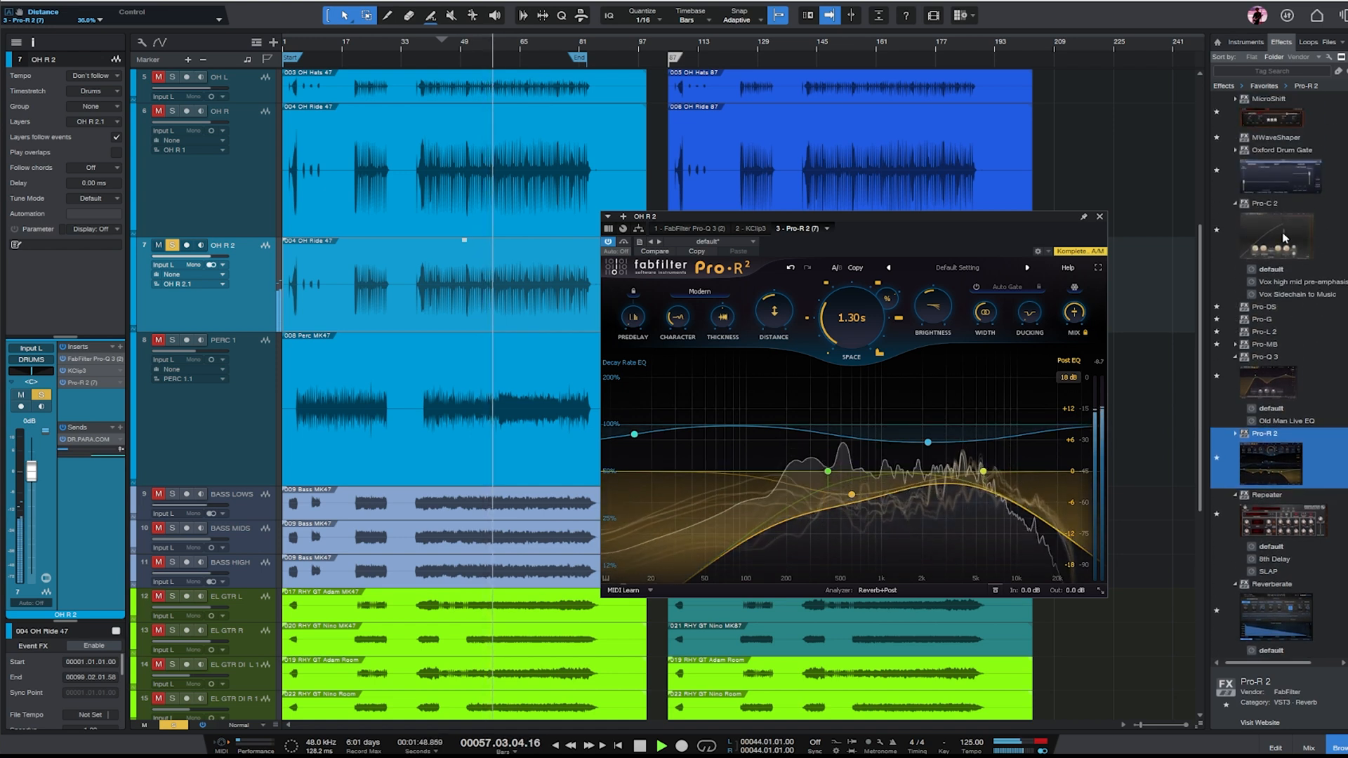
{"action": "left_click_drag", "start_coordinate": [1284, 239], "coordinate": [93, 367]}
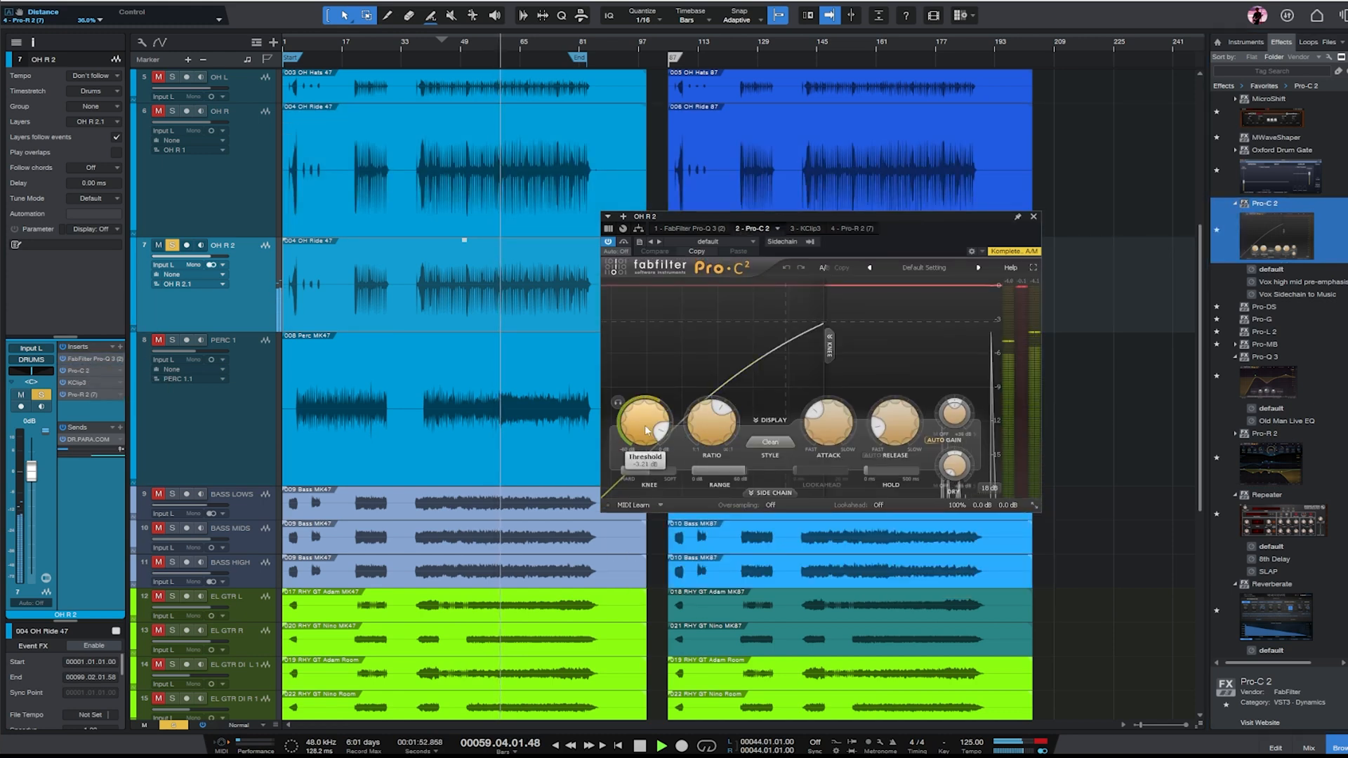
{"action": "left_click_drag", "start_coordinate": [656, 431], "coordinate": [654, 468]}
- Refine OH R 2's Pro-C 2 with an 11.38 ms attack, 3.11:1 ratio and 657.6 ms release
{"action": "left_click_drag", "start_coordinate": [893, 428], "coordinate": [893, 407]}
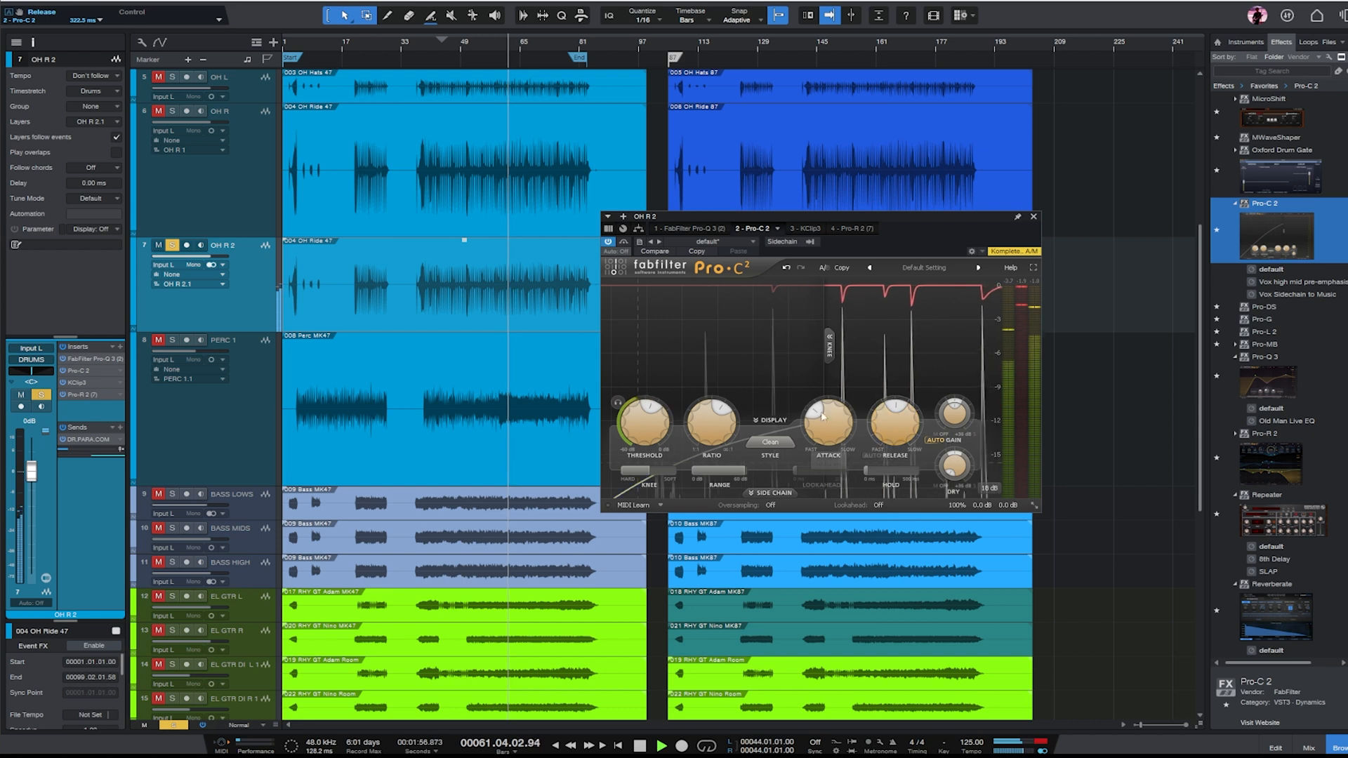
{"action": "left_click_drag", "start_coordinate": [825, 438], "coordinate": [824, 424]}
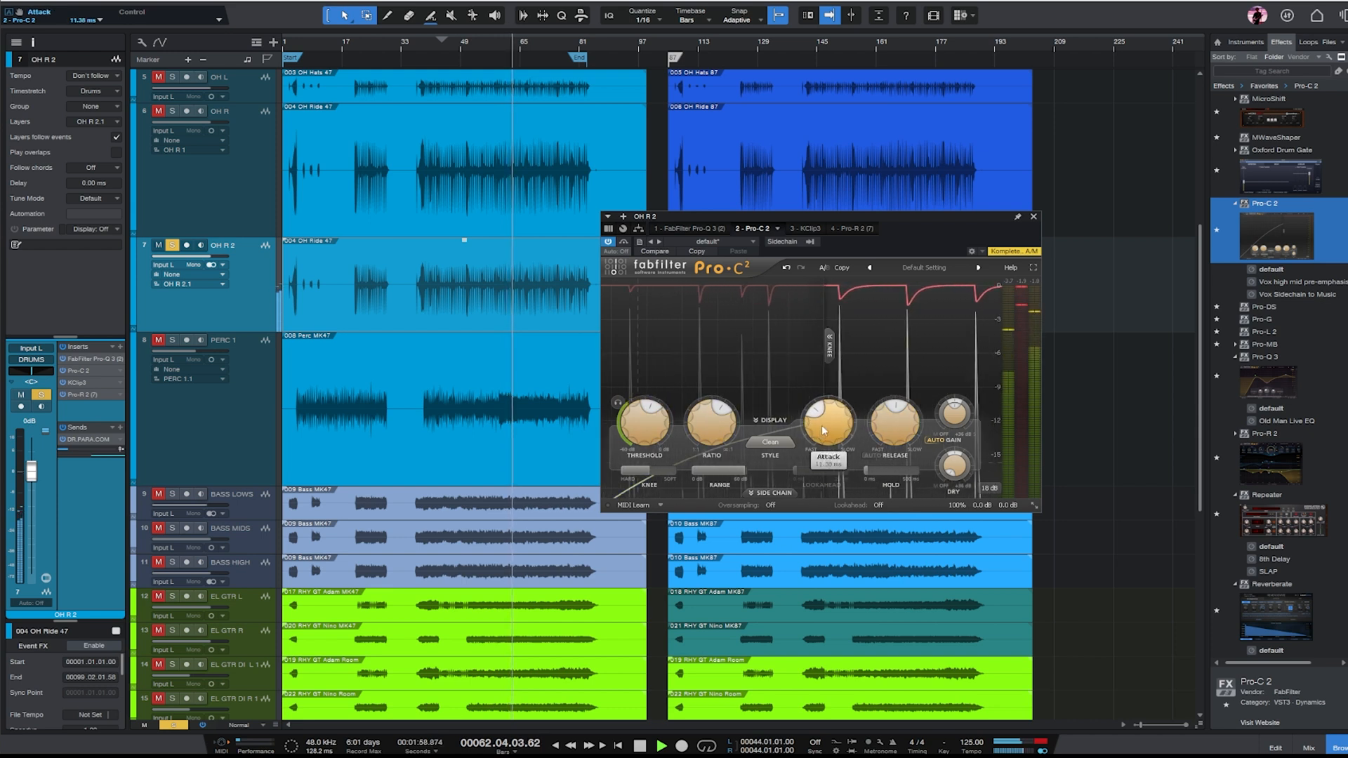
{"action": "left_click_drag", "start_coordinate": [715, 431], "coordinate": [713, 441]}
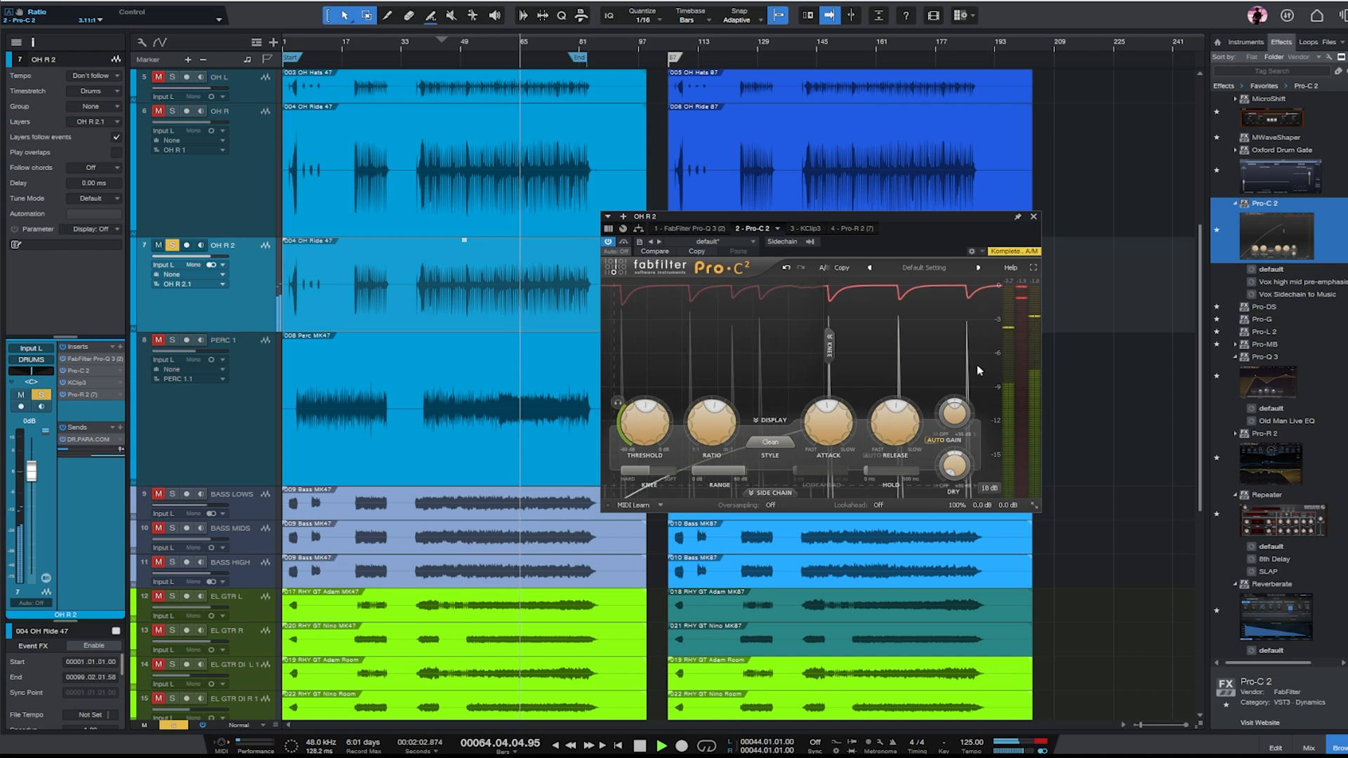
{"action": "left_click_drag", "start_coordinate": [900, 426], "coordinate": [902, 412]}
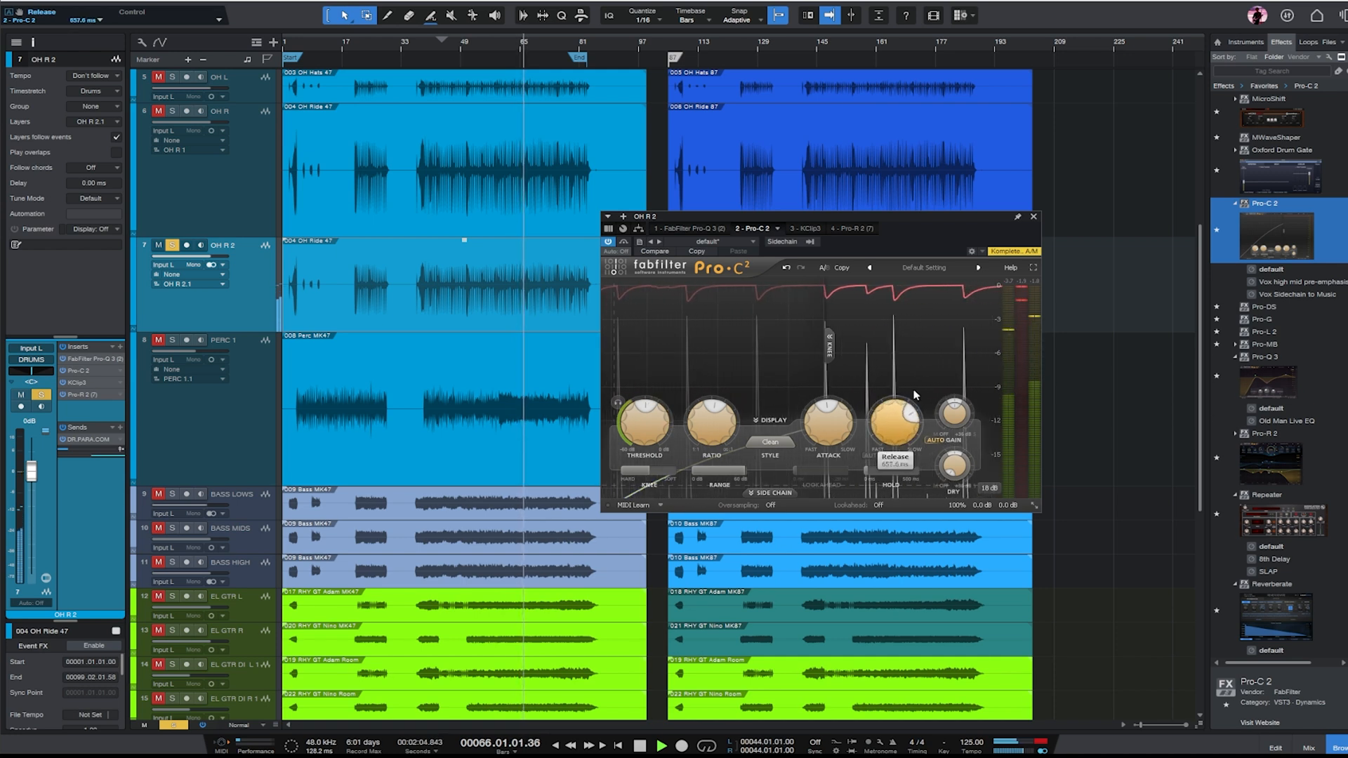
{"action": "left_click", "coordinate": [1033, 216]}
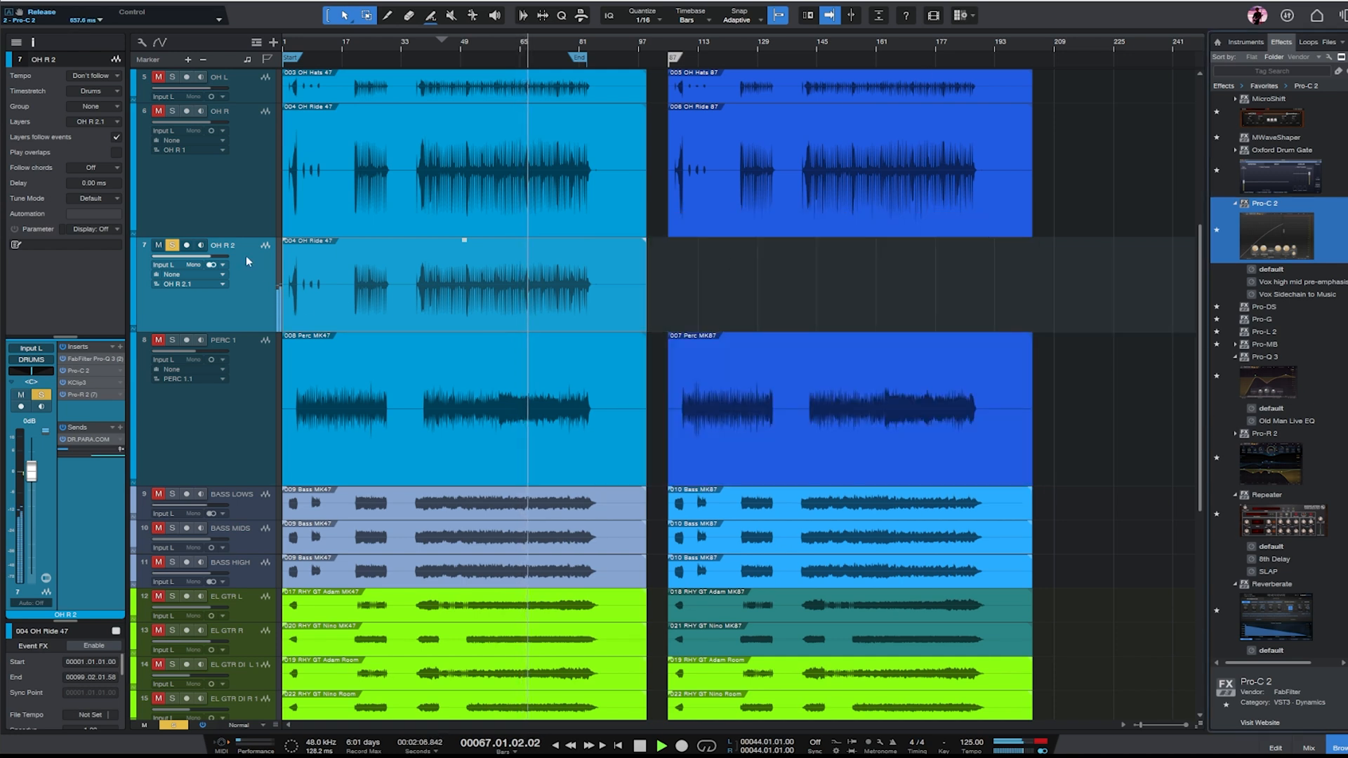
- Add a second Pro-Q 3 after Pro-R 2 on OH R 2, with a low shelf cutting about 12 dB at 274.74 Hz
{"action": "left_click", "coordinate": [99, 362]}
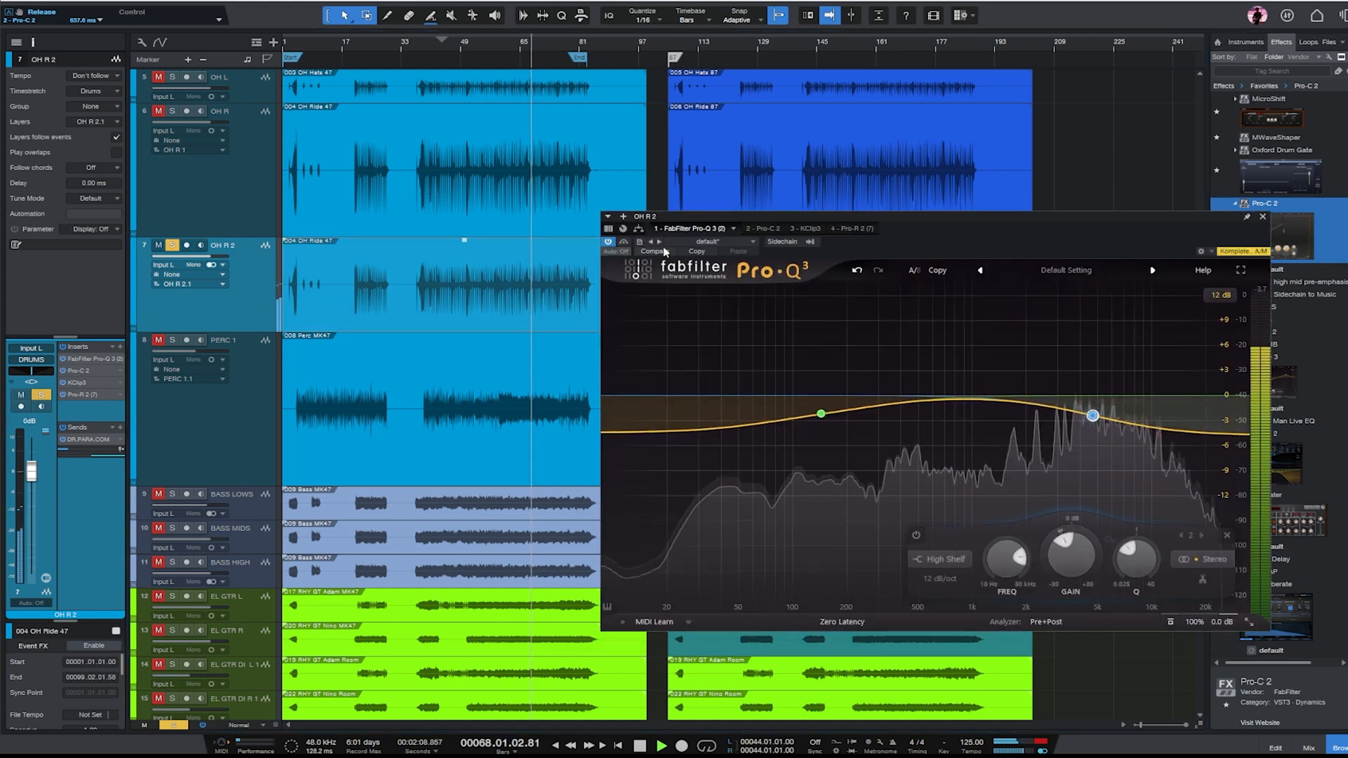
{"action": "left_click", "coordinate": [1264, 216]}
{"action": "left_click_drag", "start_coordinate": [1283, 393], "coordinate": [87, 414]}
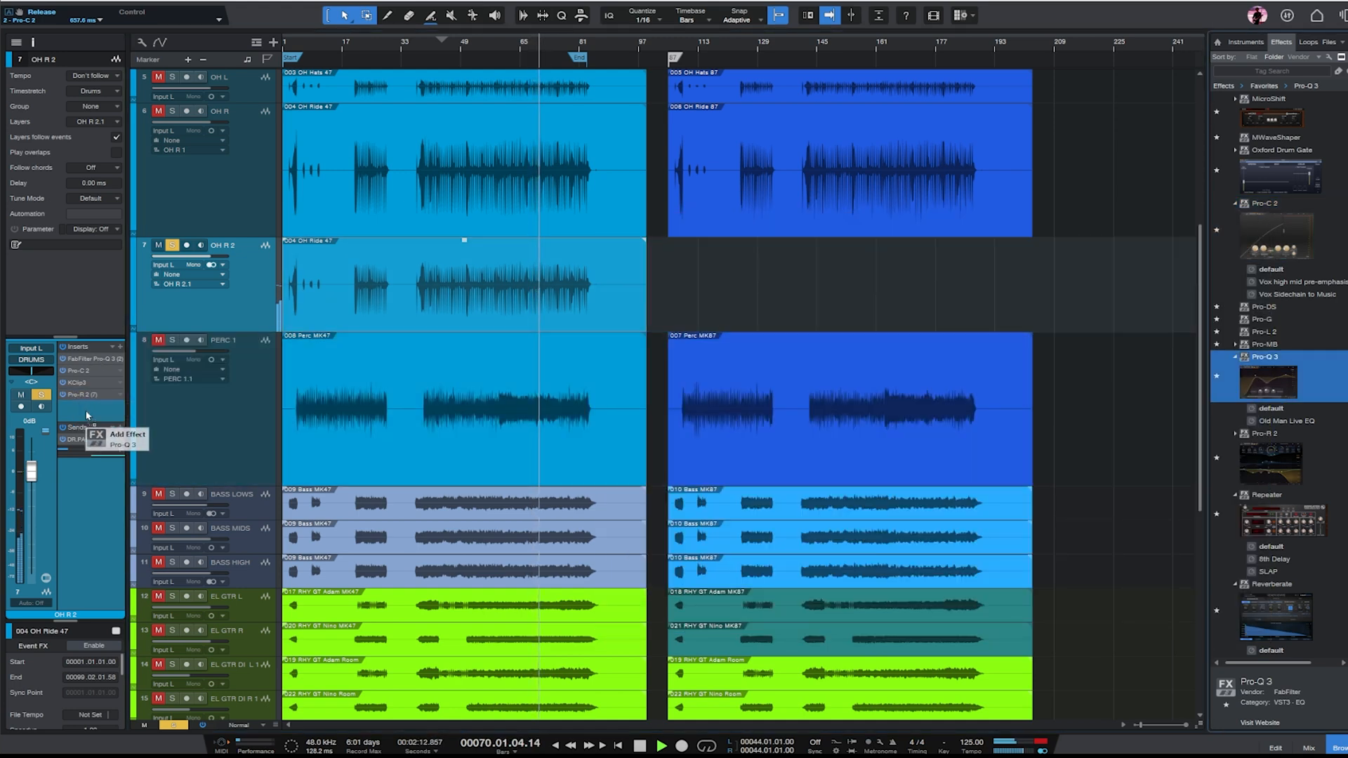
{"action": "left_click_drag", "start_coordinate": [816, 395], "coordinate": [850, 498]}
{"action": "scroll", "coordinate": [851, 447], "scroll_direction": "up", "scroll_amount": 3}
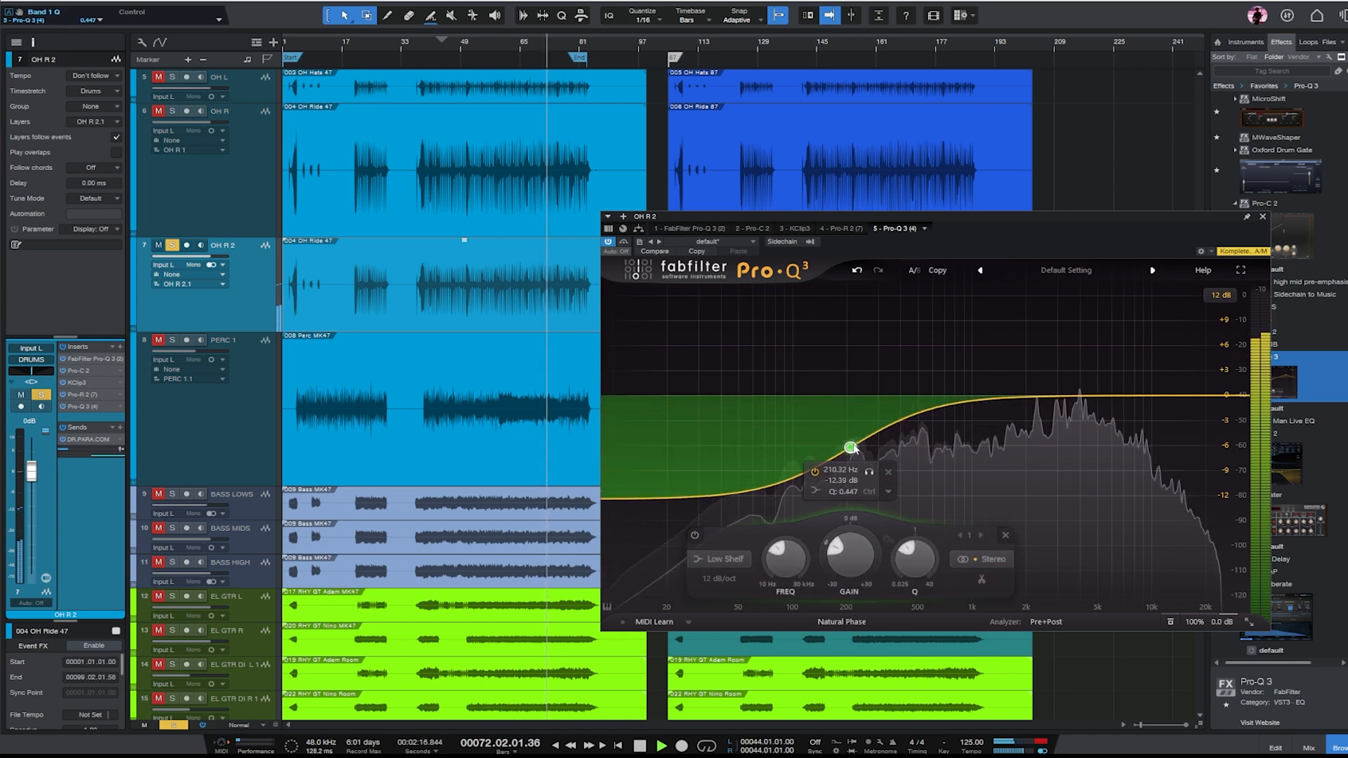
{"action": "left_click_drag", "start_coordinate": [852, 446], "coordinate": [869, 445]}
{"action": "left_click", "coordinate": [1262, 216]}
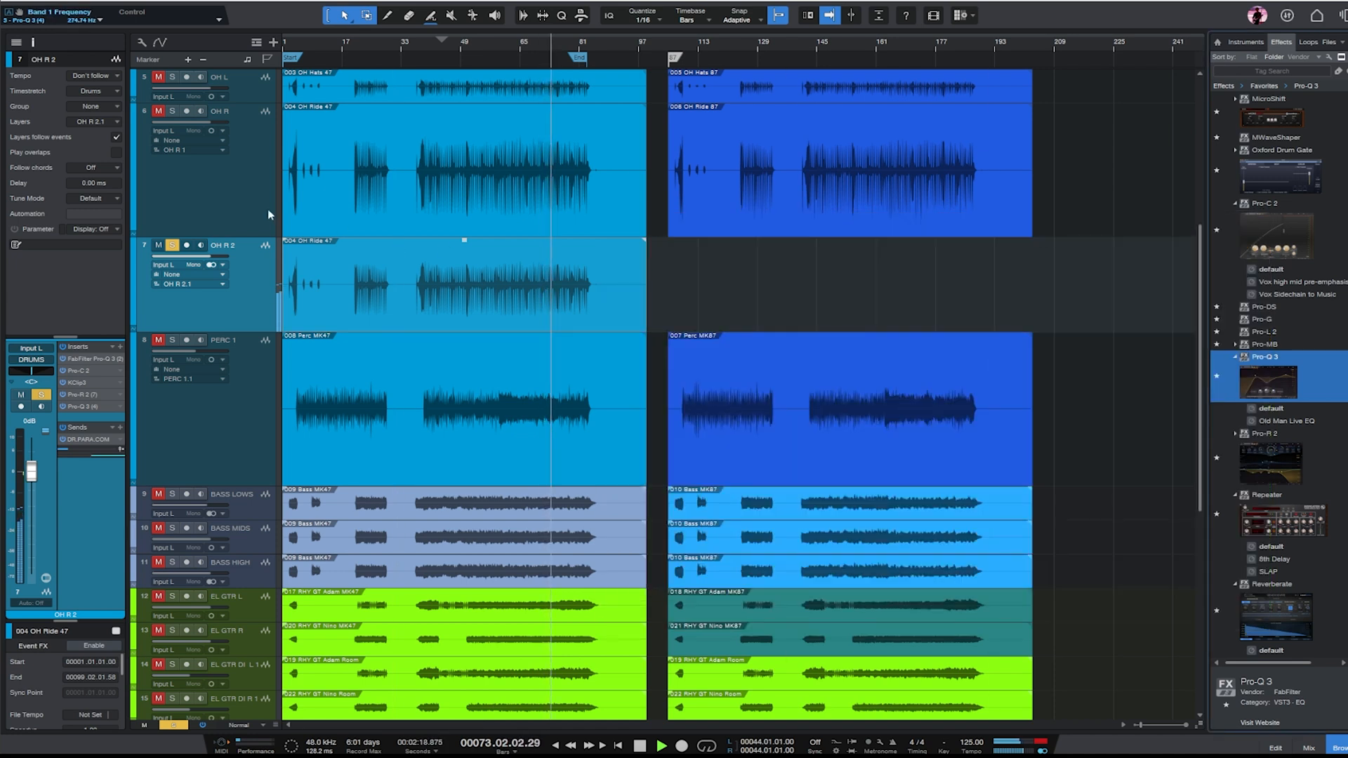
- Unsolo OH R 2, show the mix console, and solo the DRUMS bus for playback
{"action": "left_click", "coordinate": [176, 248]}
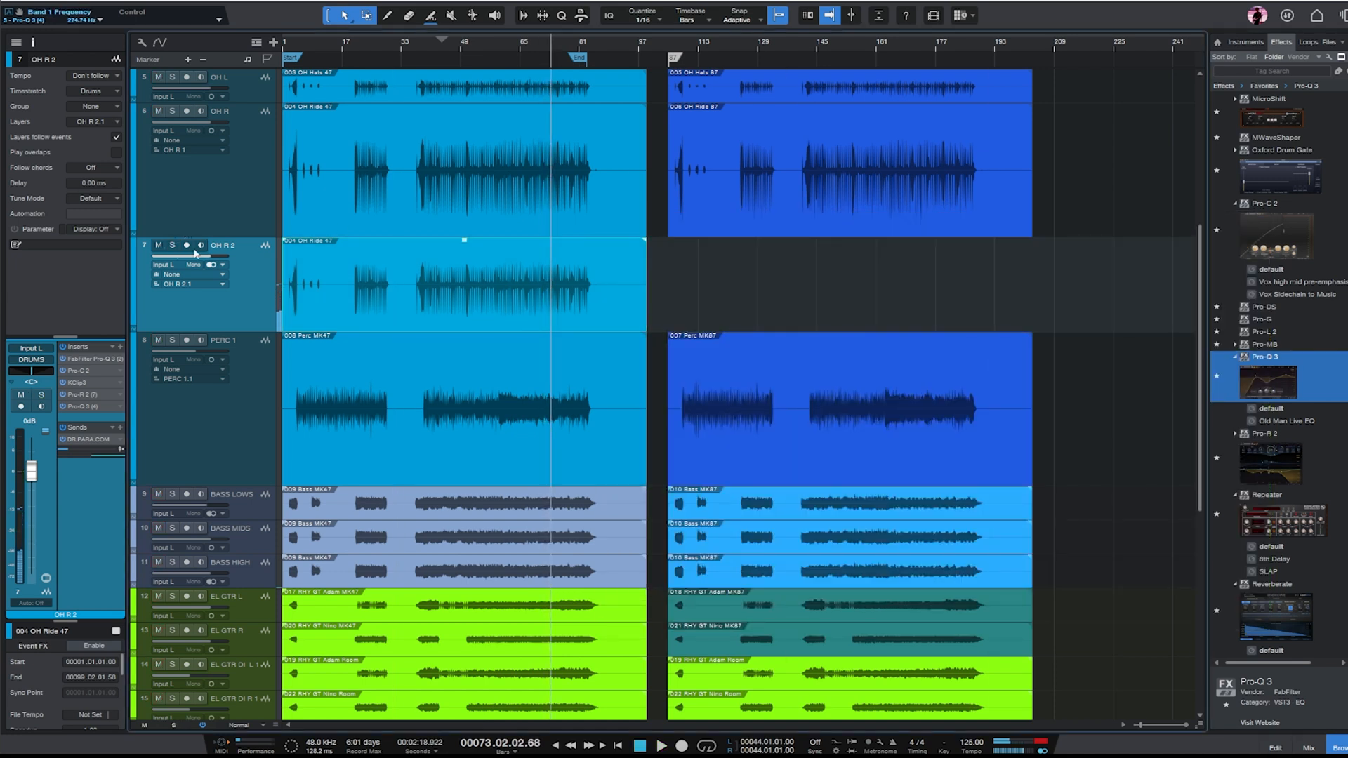
{"action": "left_click", "coordinate": [1298, 750]}
{"action": "left_click_drag", "start_coordinate": [493, 730], "coordinate": [1295, 737]}
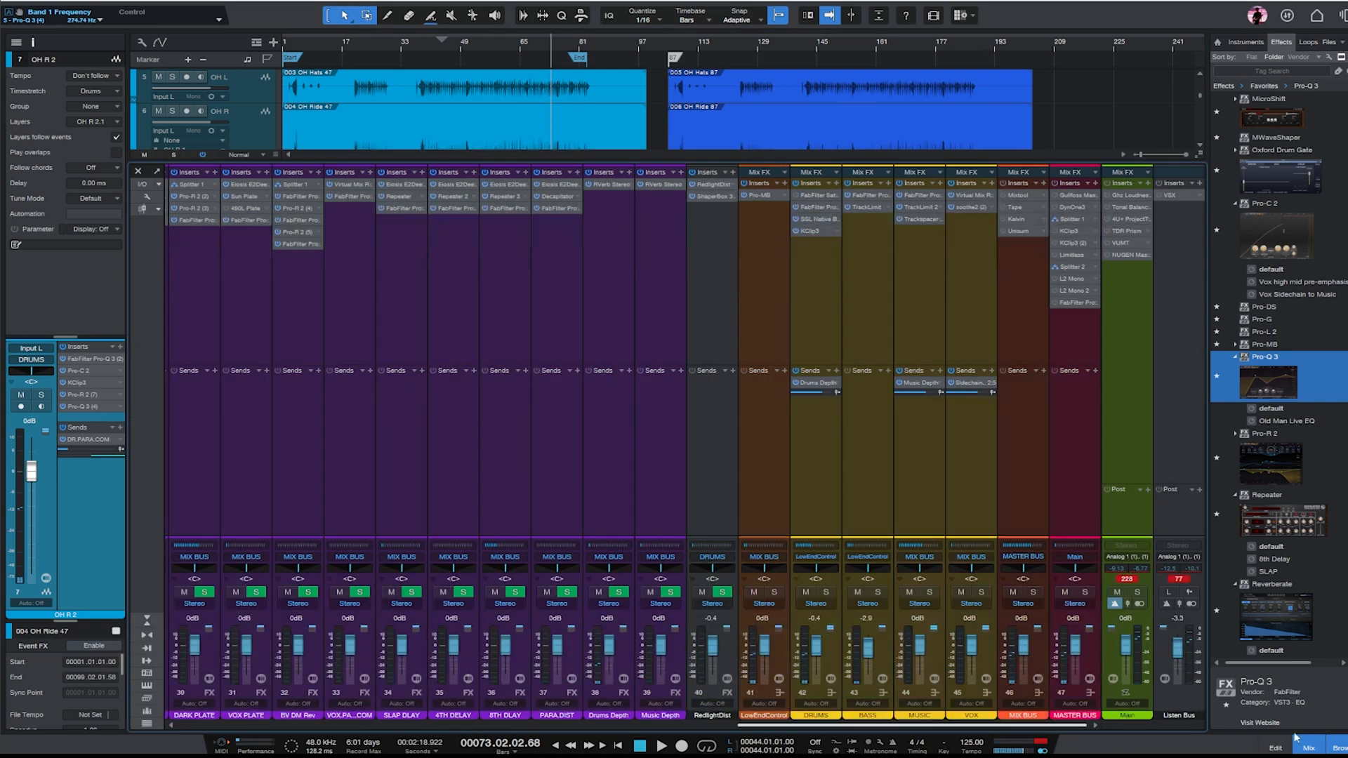
{"action": "left_click", "coordinate": [802, 291]}
{"action": "key", "text": "s"}
{"action": "key", "text": "space"}
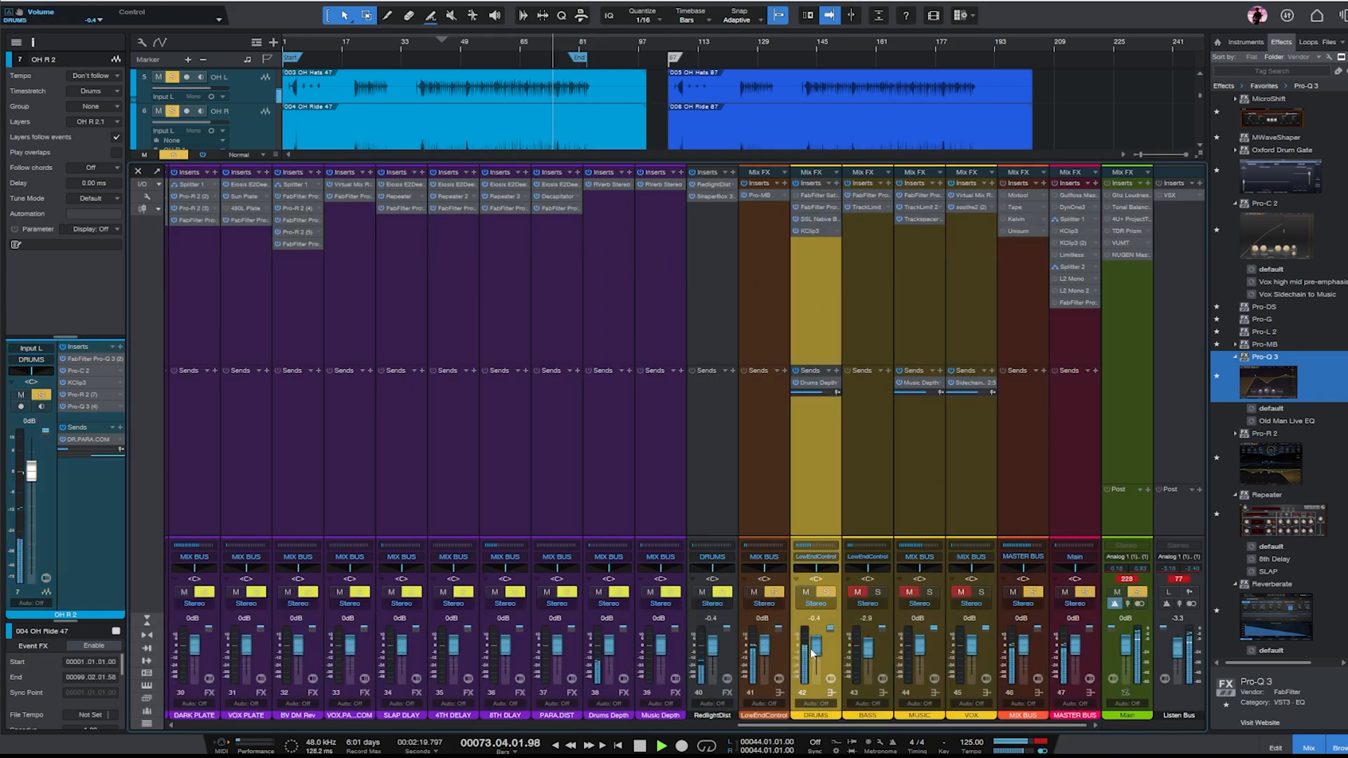
- Copy the DR AMB send from SNARE T to the KICK channel
{"action": "left_click_drag", "start_coordinate": [849, 731], "coordinate": [291, 730]}
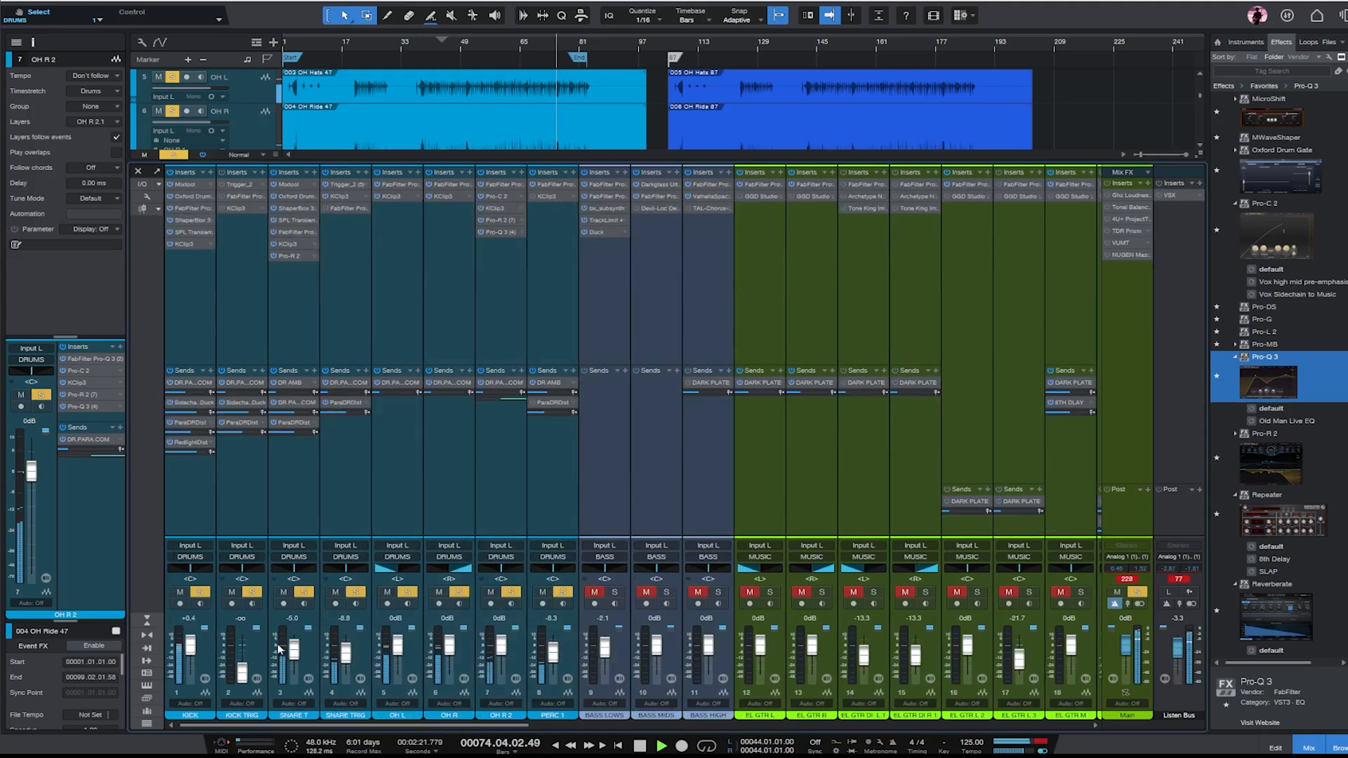
{"action": "left_click", "coordinate": [296, 477]}
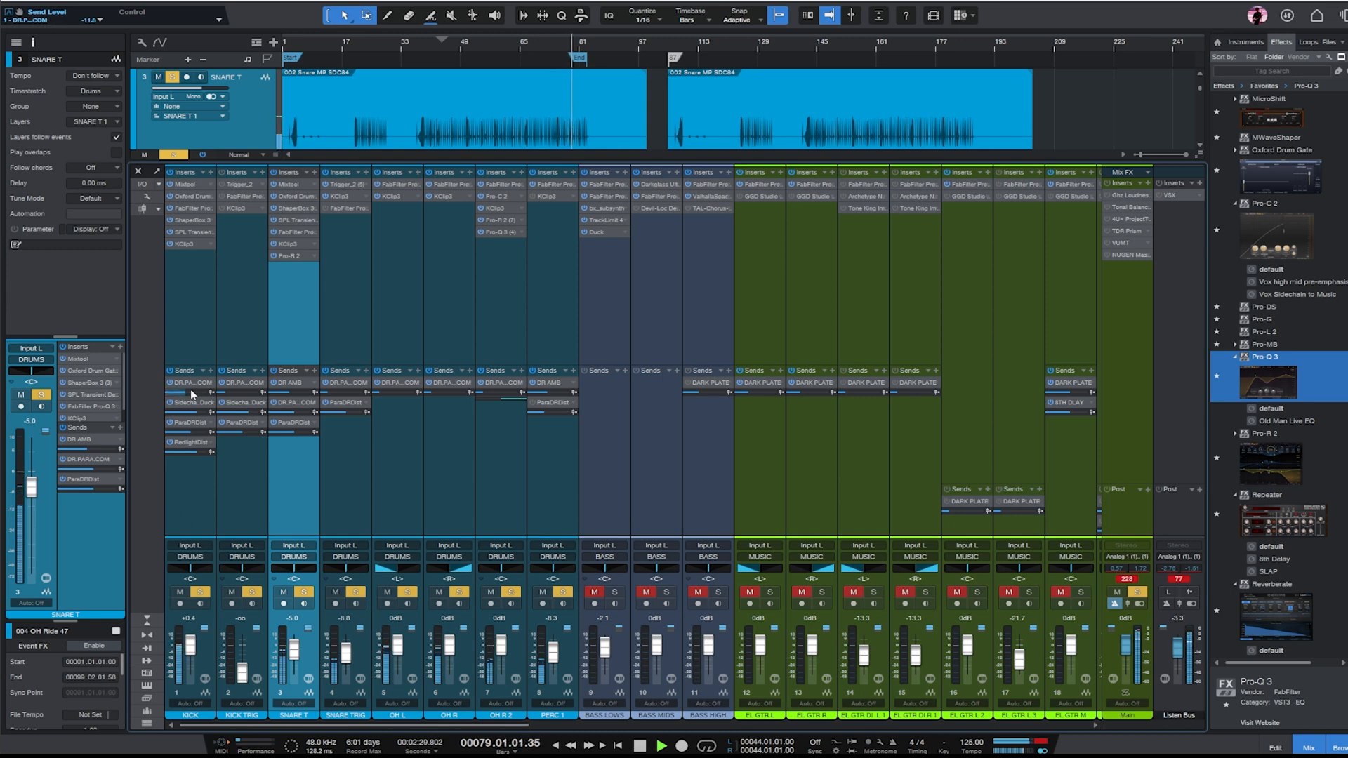
{"action": "mouse_move", "coordinate": [191, 391]}
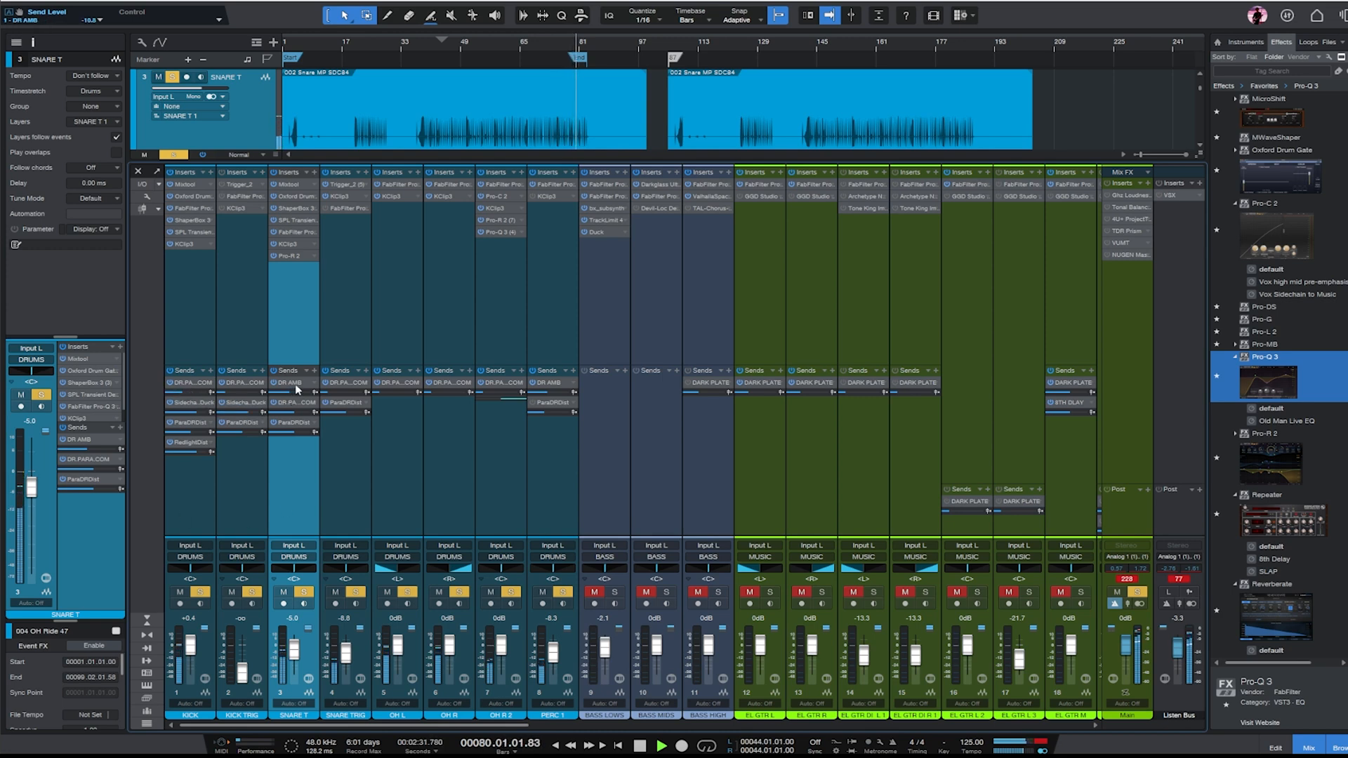
{"action": "left_click_drag", "start_coordinate": [295, 385], "coordinate": [187, 491]}
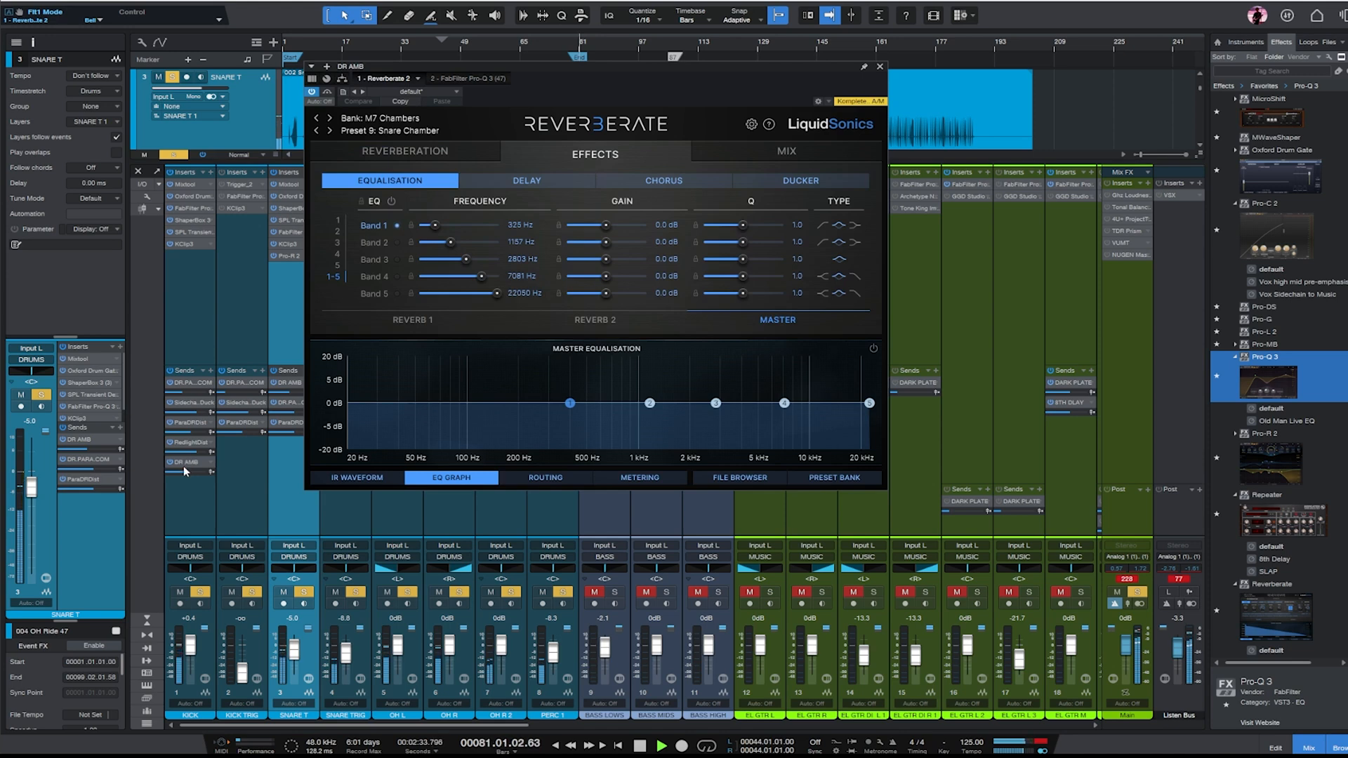
{"action": "left_click", "coordinate": [879, 68]}
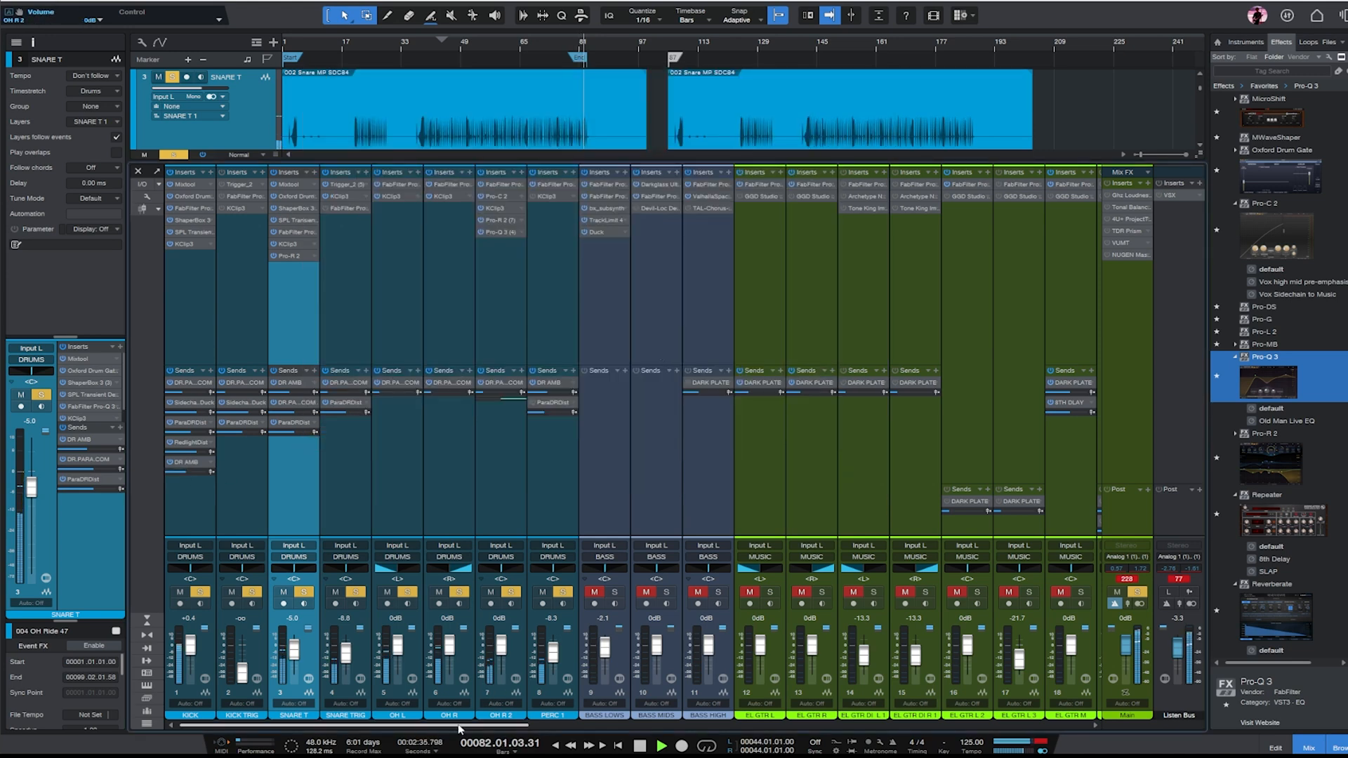
- Add a bell cut of about 5 dB near 600 Hz in the DR AMB channel's Pro-Q 3
{"action": "scroll", "coordinate": [899, 706], "scroll_direction": "right", "scroll_amount": 10}
{"action": "left_click", "coordinate": [419, 195]}
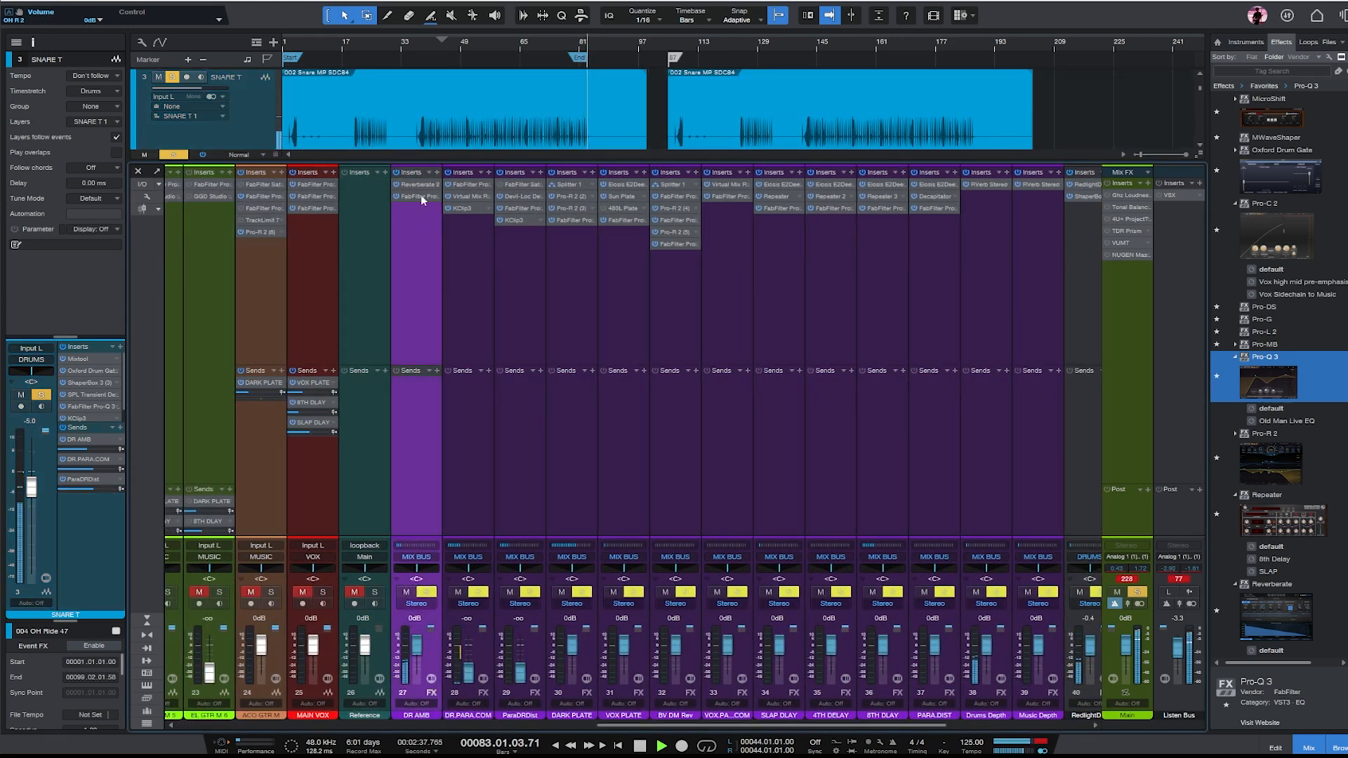
{"action": "left_click_drag", "start_coordinate": [491, 236], "coordinate": [636, 274]}
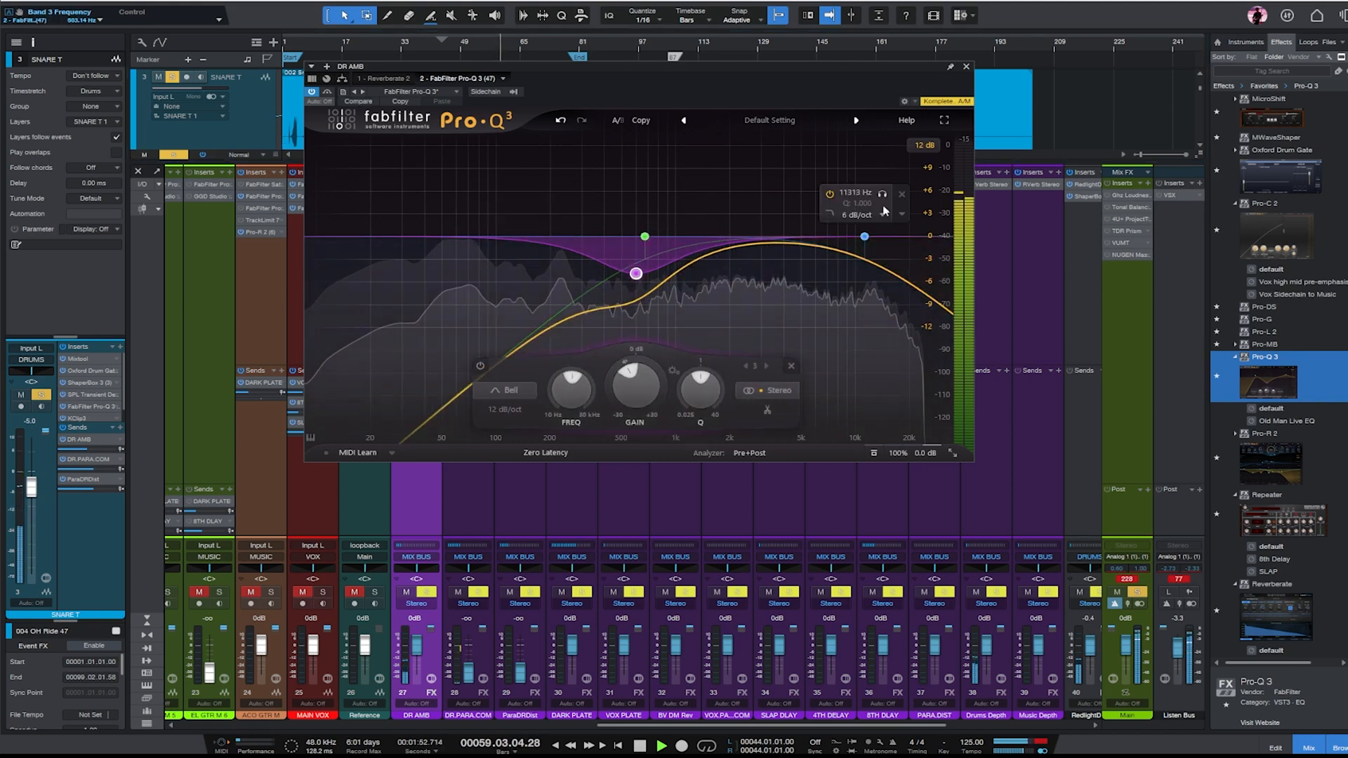
{"action": "left_click", "coordinate": [966, 66]}
- Raise the DR.PARA.COM fader to -22.5 dB and open that channel's Virtual Mix Rack
{"action": "left_click_drag", "start_coordinate": [678, 727], "coordinate": [632, 727]}
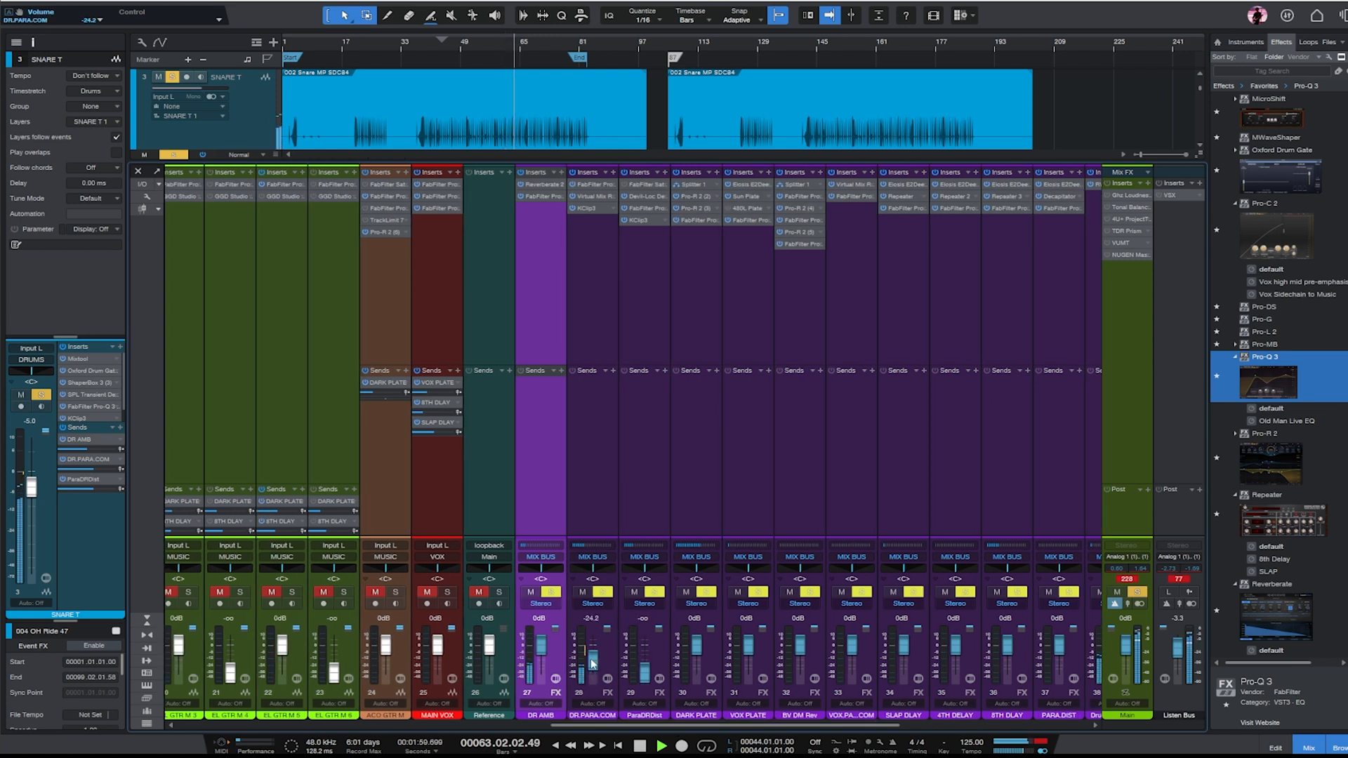
{"action": "left_click_drag", "start_coordinate": [591, 664], "coordinate": [592, 666]}
{"action": "left_click", "coordinate": [578, 257]}
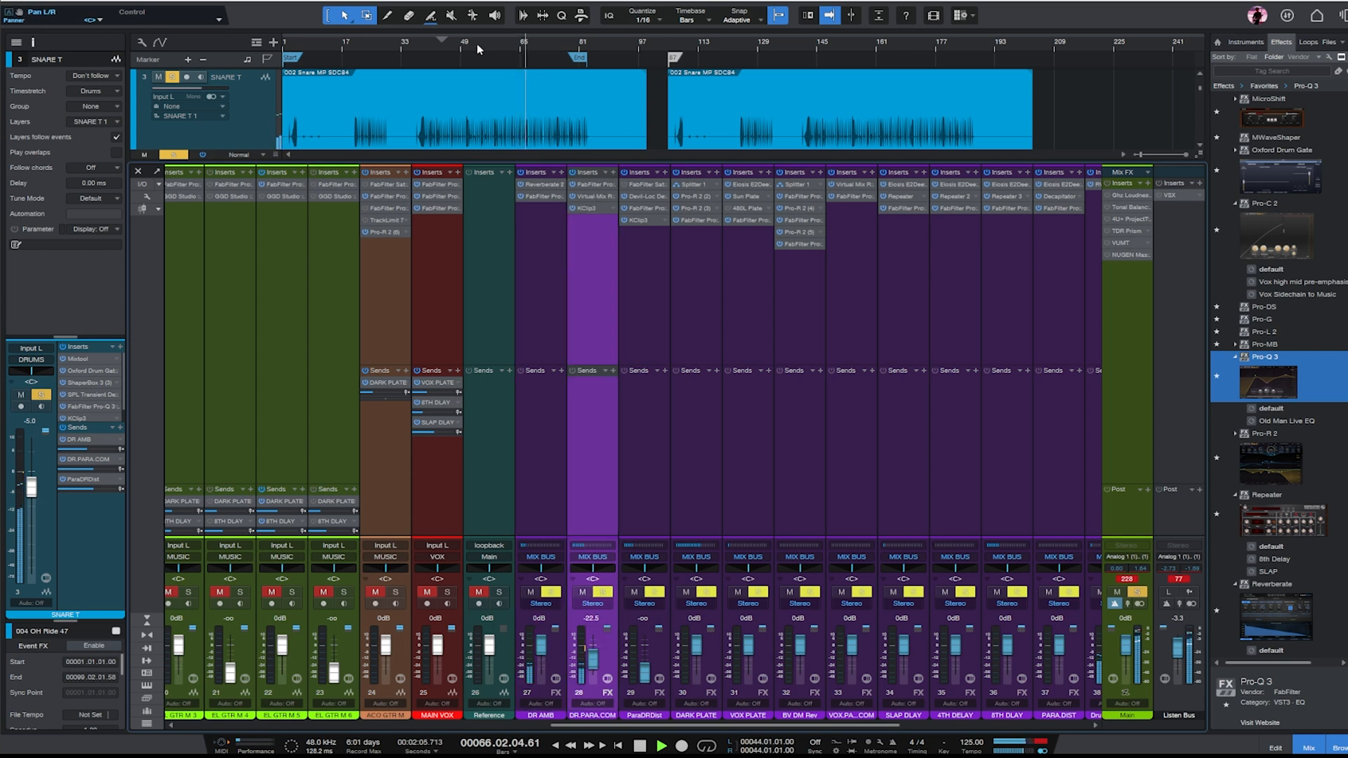
{"action": "left_click", "coordinate": [587, 195]}
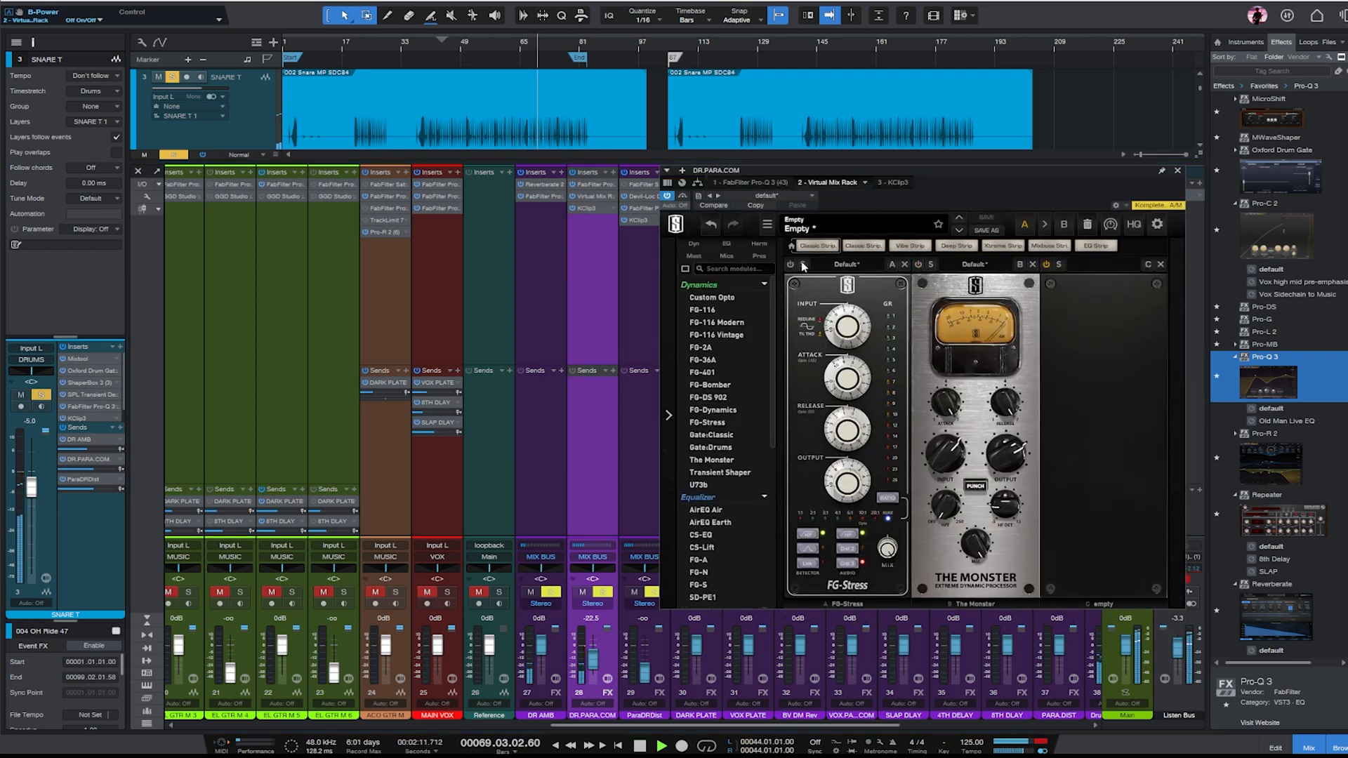
- Adjust the FG-Stress input drive in the DR.PARA.COM channel's Virtual Mix Rack and close the plug-in window
{"action": "left_click_drag", "start_coordinate": [845, 344], "coordinate": [849, 333]}
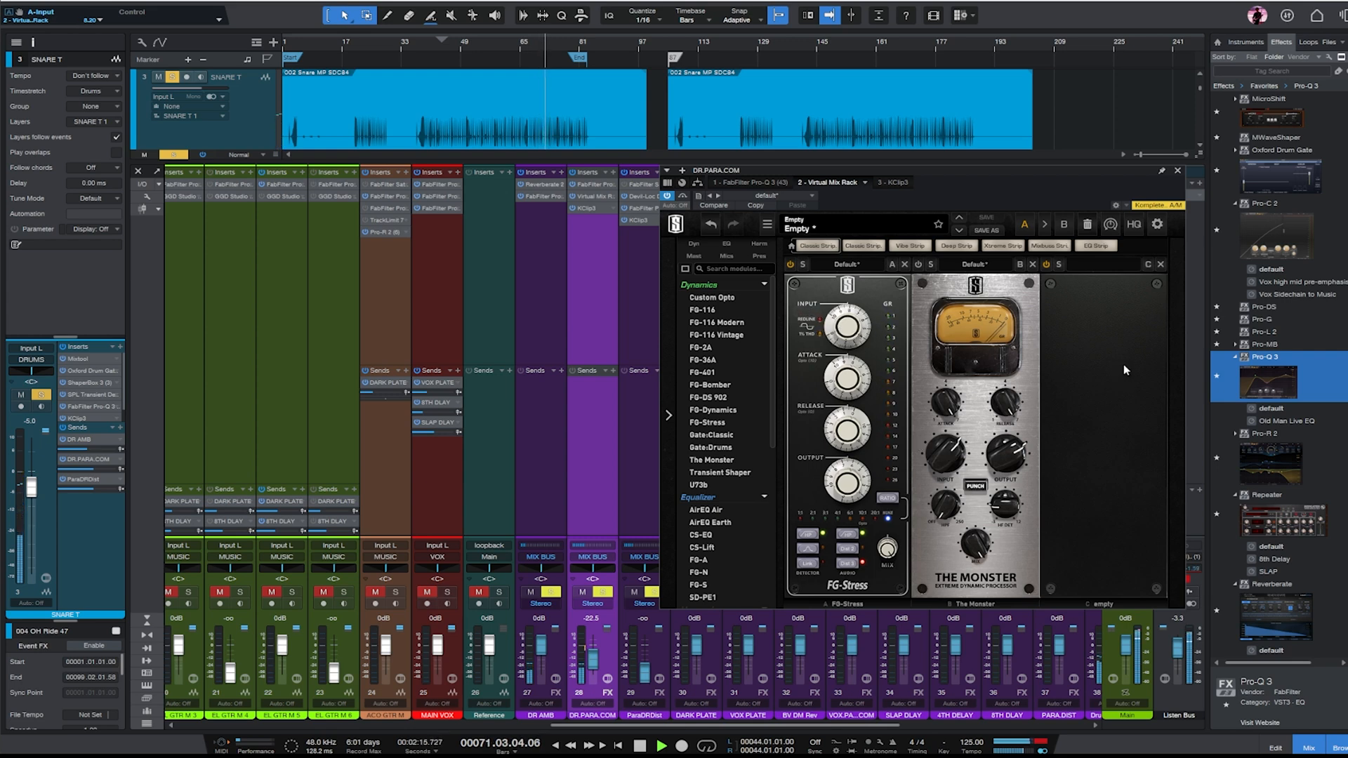
{"action": "left_click", "coordinate": [1178, 172]}
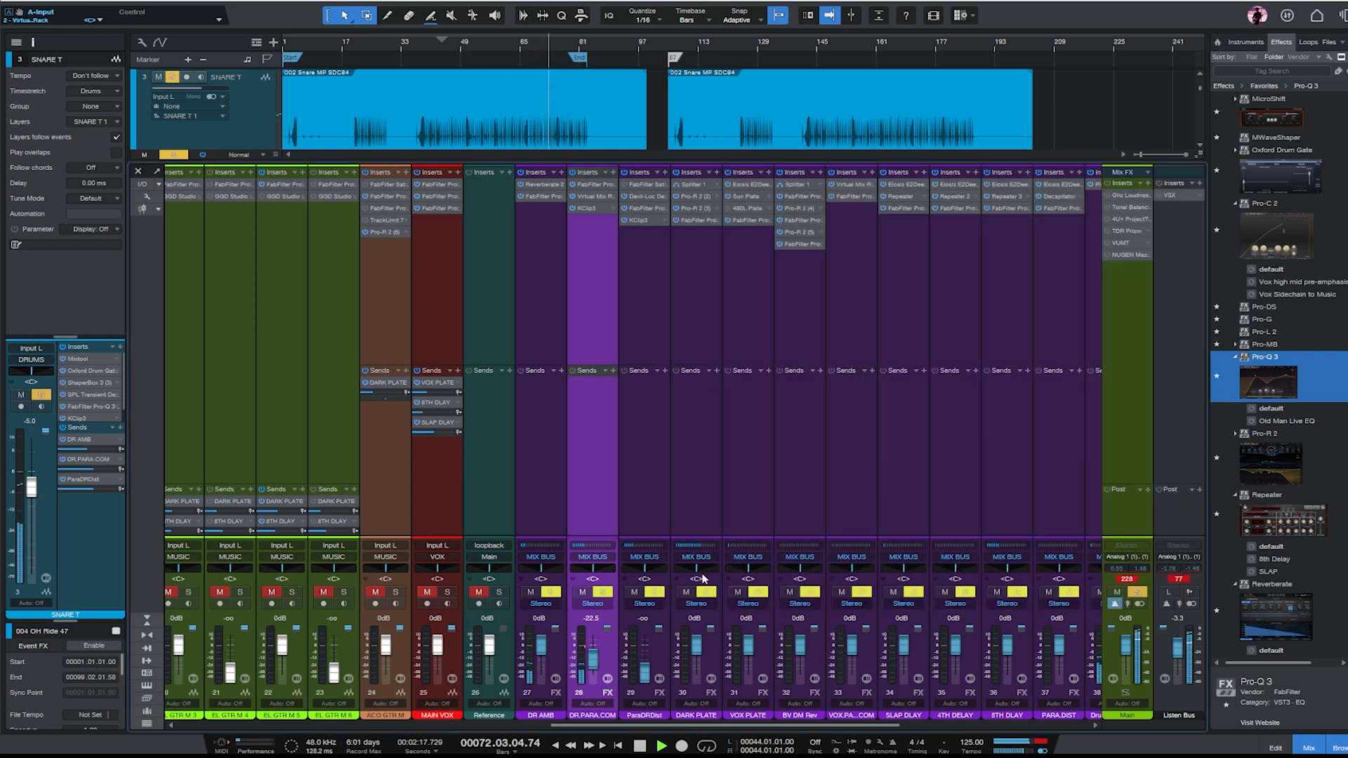
- Clear the DRUMS solo and play the full mix from about bar 53
{"action": "left_click_drag", "start_coordinate": [748, 724], "coordinate": [936, 724]}
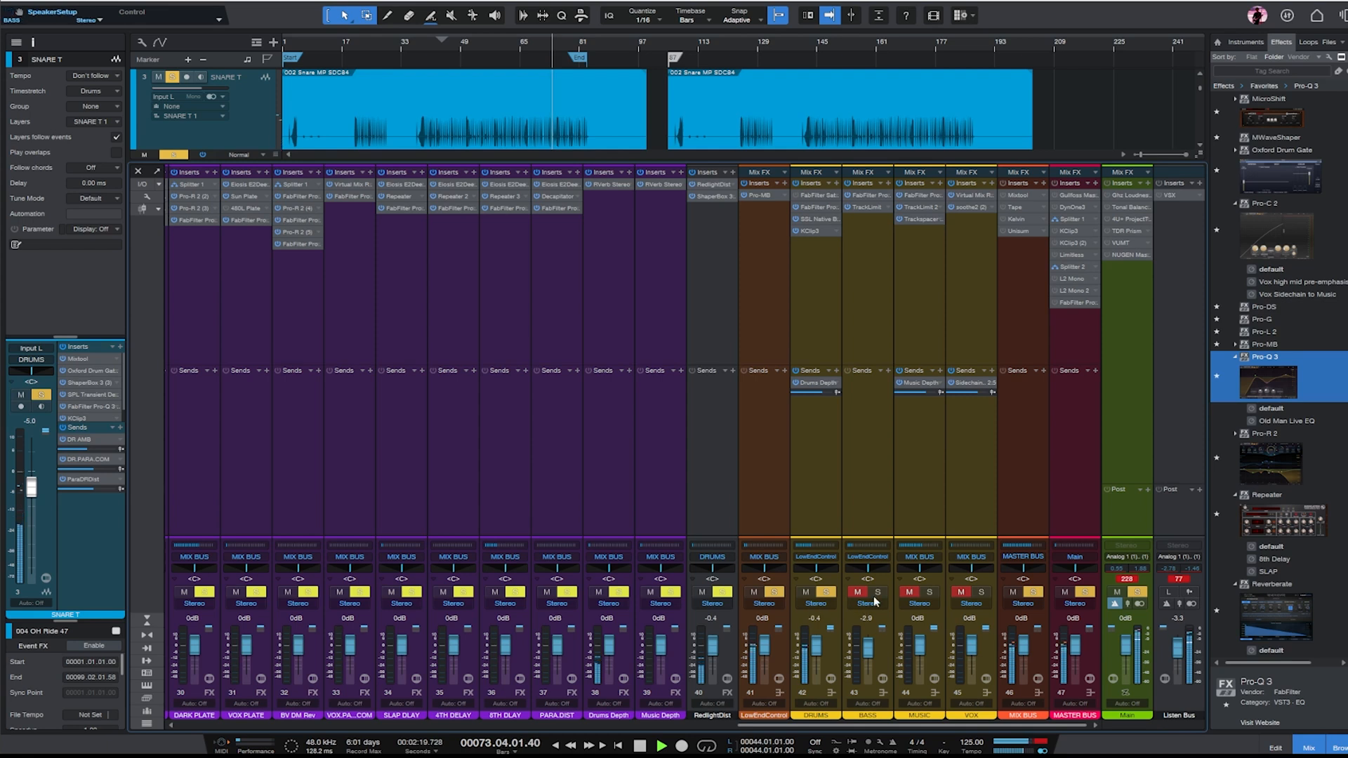
{"action": "key", "text": "space"}
{"action": "left_click", "coordinate": [1137, 593]}
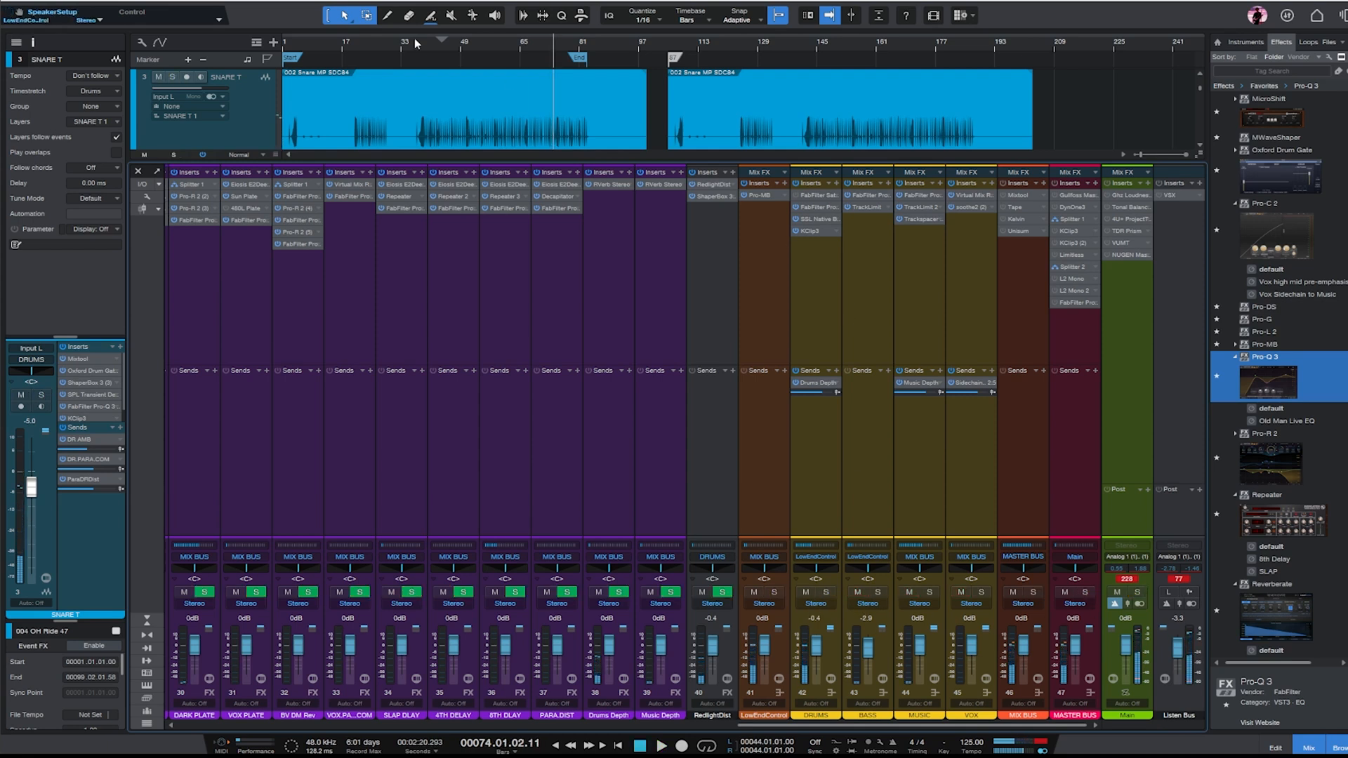
{"action": "left_click", "coordinate": [478, 45]}
{"action": "key", "text": "space"}
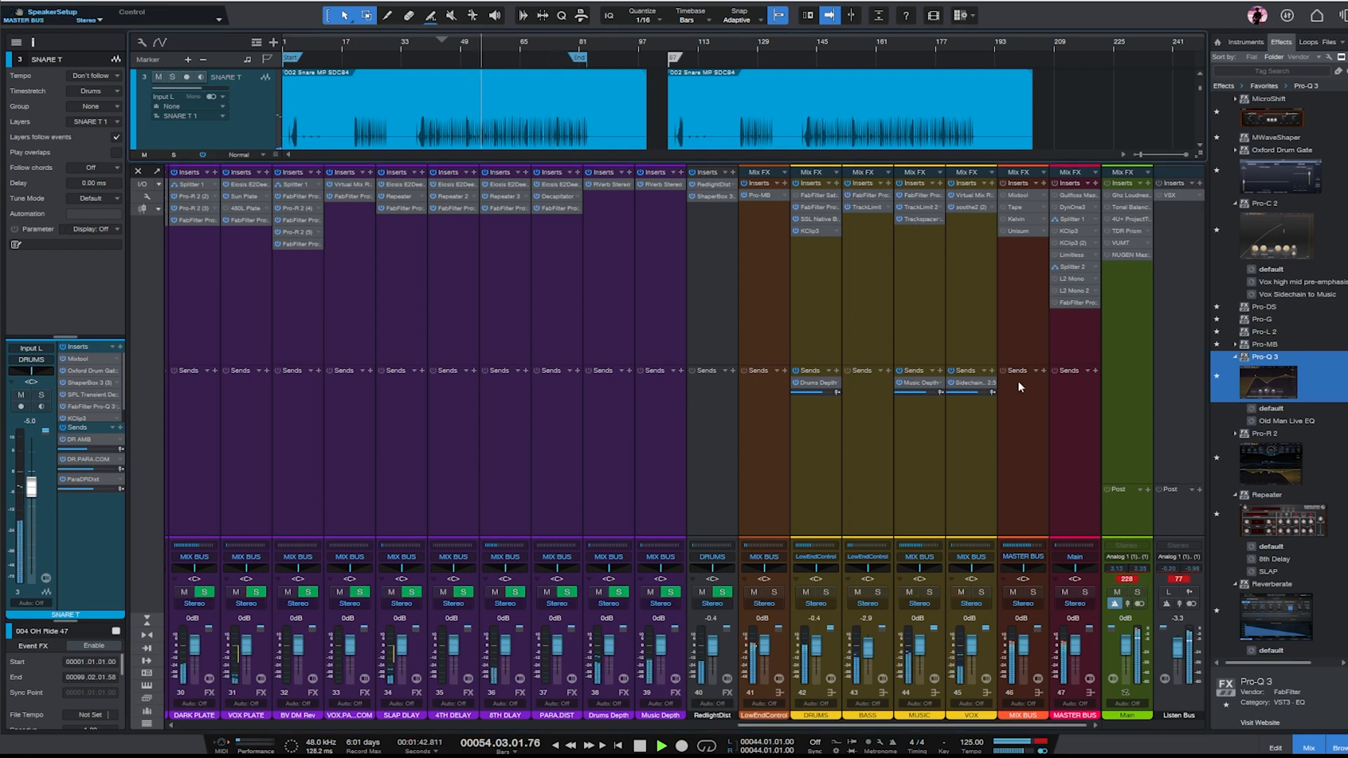
- Raise the VOX bus fader to +1.2 dB
{"action": "left_click", "coordinate": [1019, 307]}
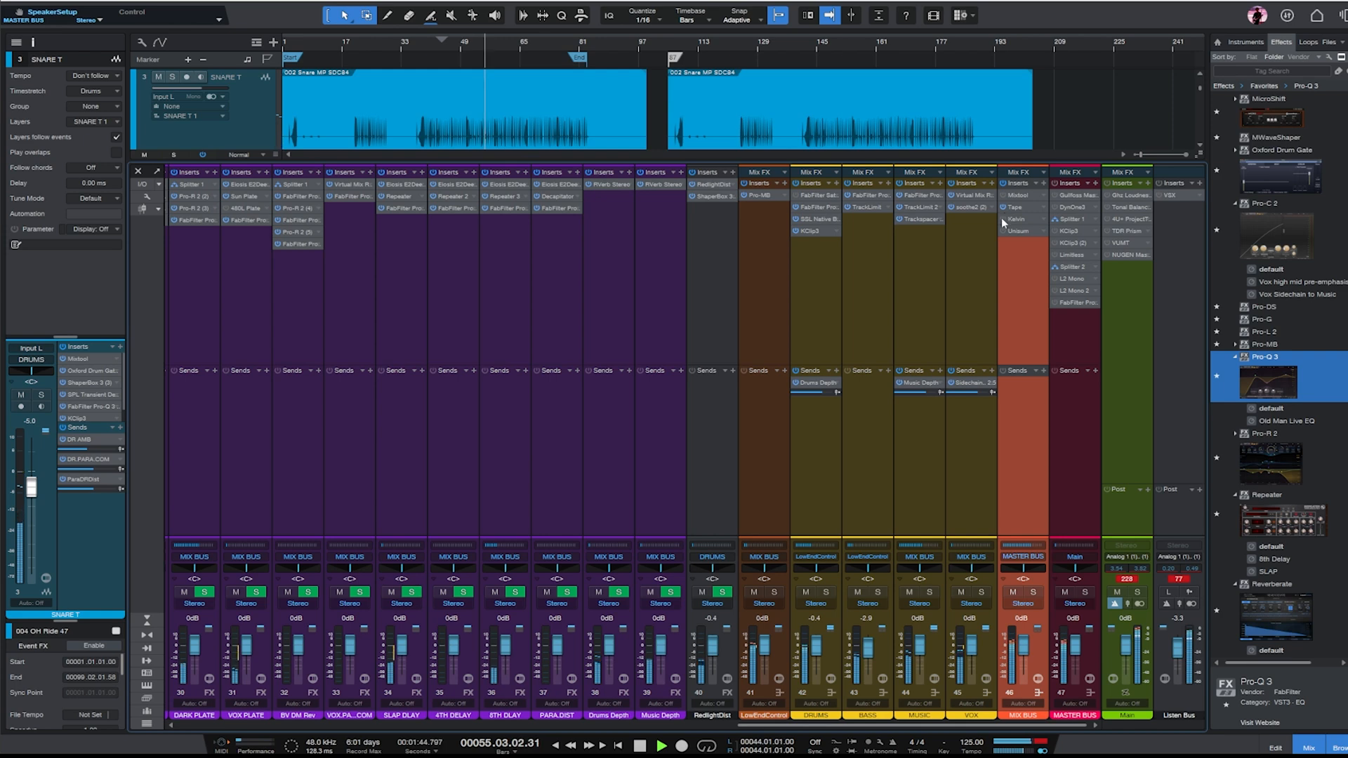
{"action": "left_click_drag", "start_coordinate": [971, 650], "coordinate": [972, 647]}
{"action": "left_click", "coordinate": [949, 335]}
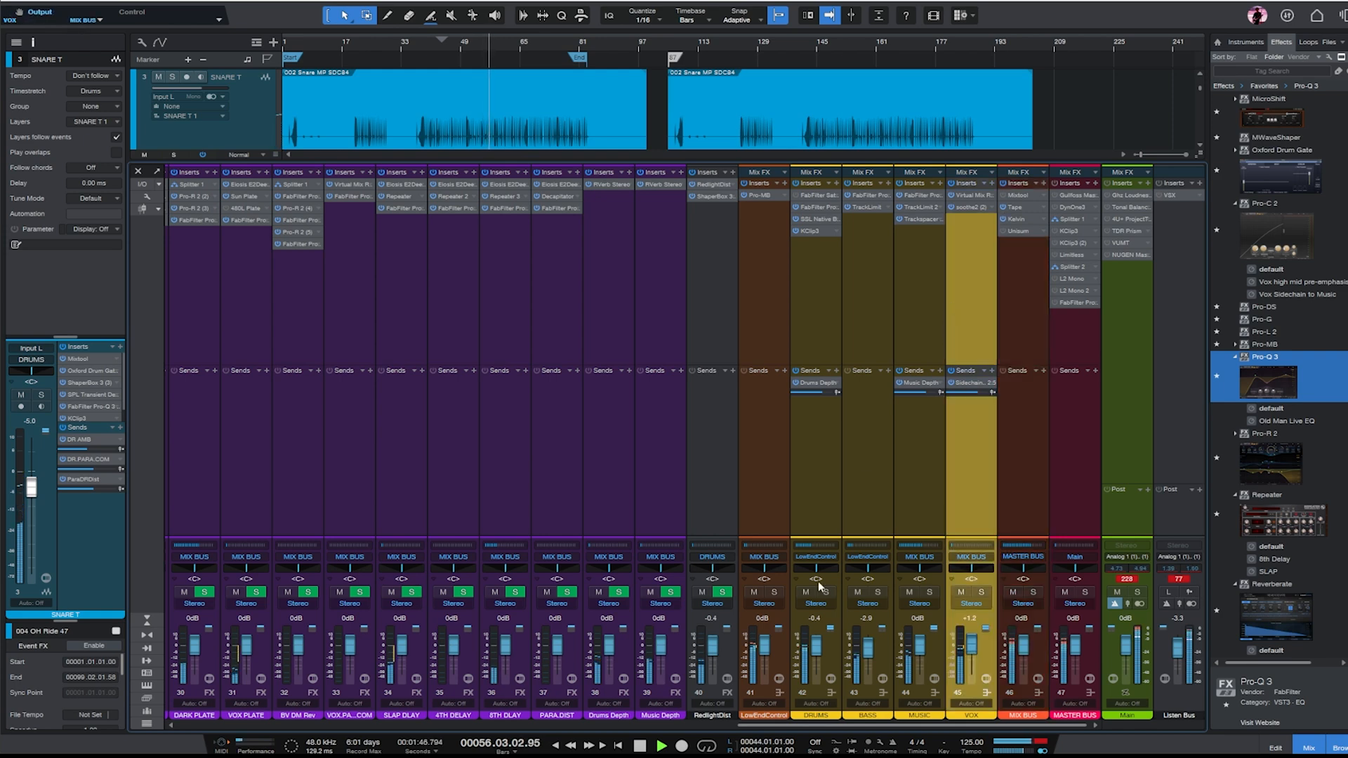
- Adjust the SLAP DLAY send level on the MAIN VOX channel and add a send to VOX.PARA.COM
{"action": "left_click_drag", "start_coordinate": [846, 726], "coordinate": [577, 726]}
{"action": "left_click", "coordinate": [636, 527]}
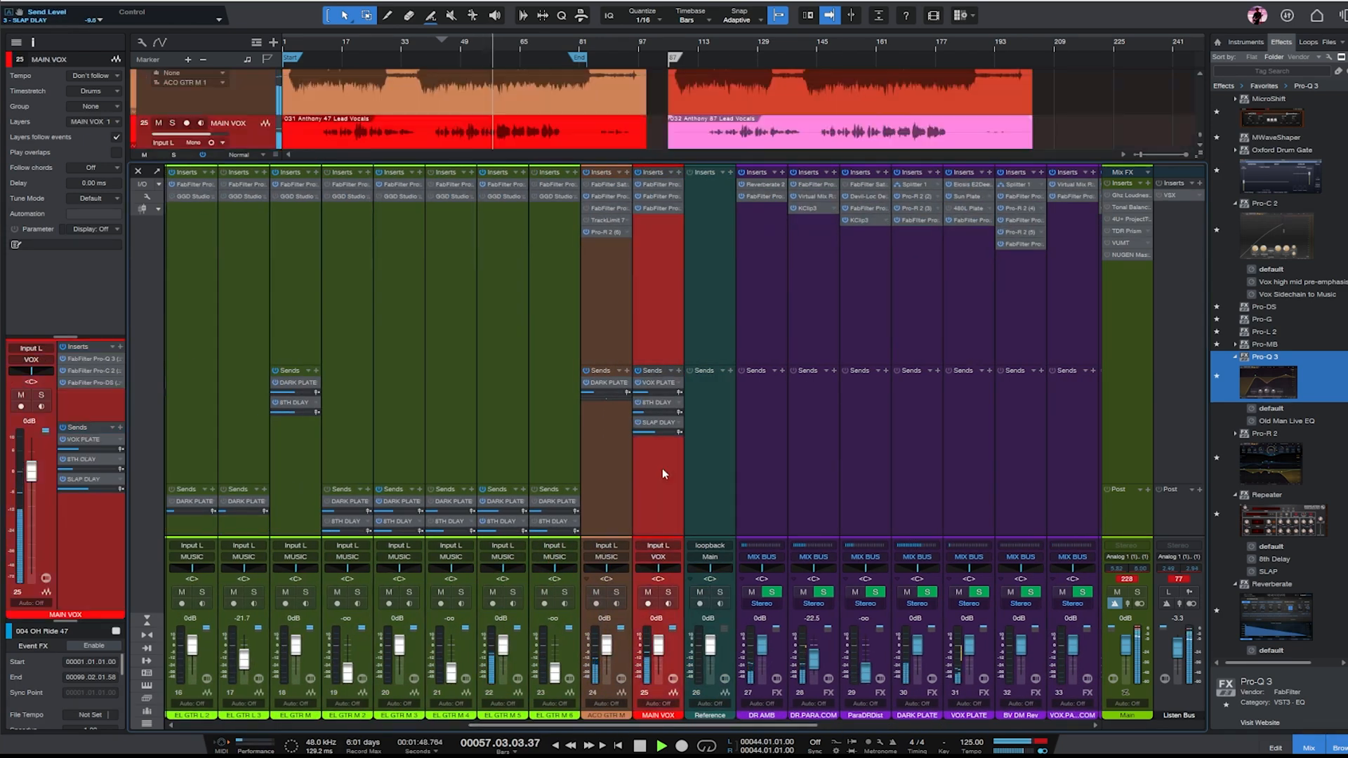
{"action": "left_click_drag", "start_coordinate": [659, 433], "coordinate": [651, 414]}
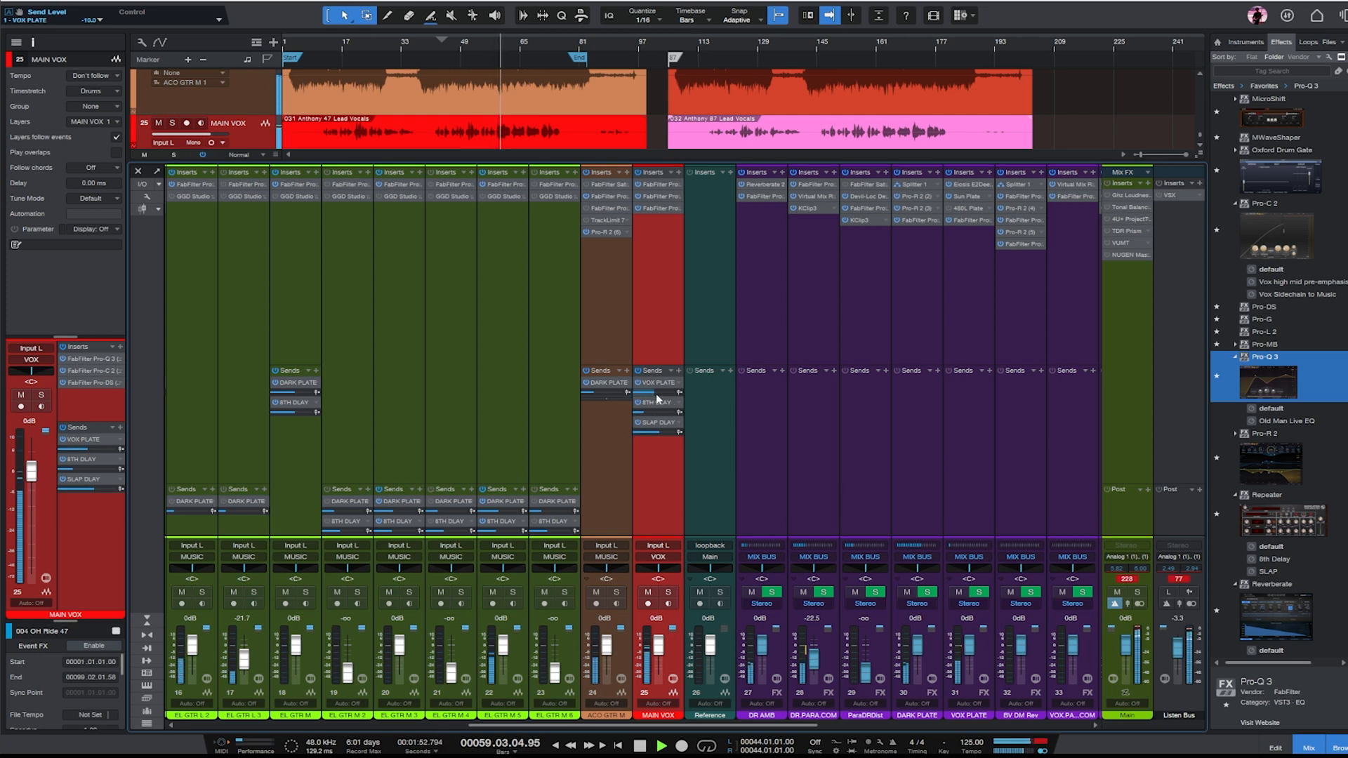
{"action": "left_click", "coordinate": [679, 370]}
{"action": "left_click", "coordinate": [709, 384]}
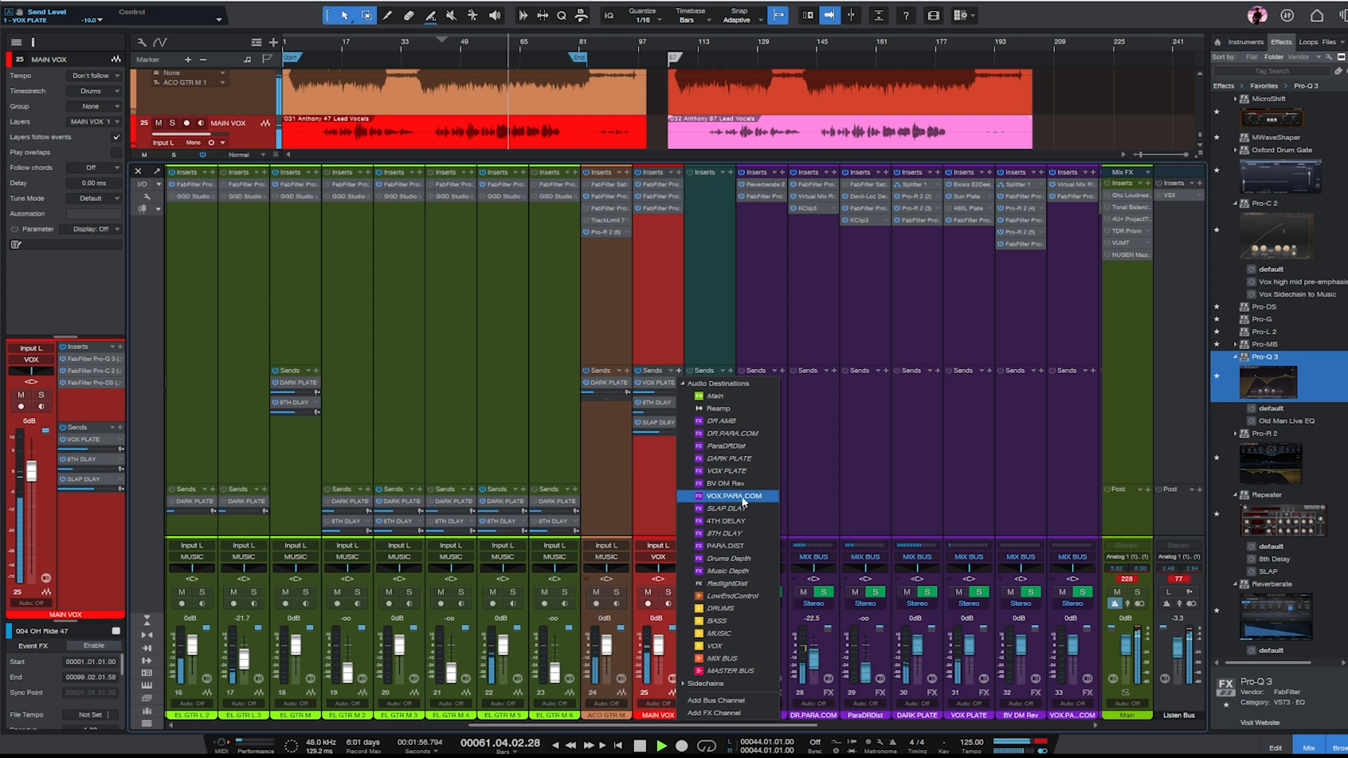
{"action": "left_click", "coordinate": [730, 496]}
- Solo the VOX.PARA.COM channel and open its Virtual Mix Rack
{"action": "left_click_drag", "start_coordinate": [711, 725], "coordinate": [869, 726]}
{"action": "left_click", "coordinate": [786, 300]}
{"action": "key", "text": "s"}
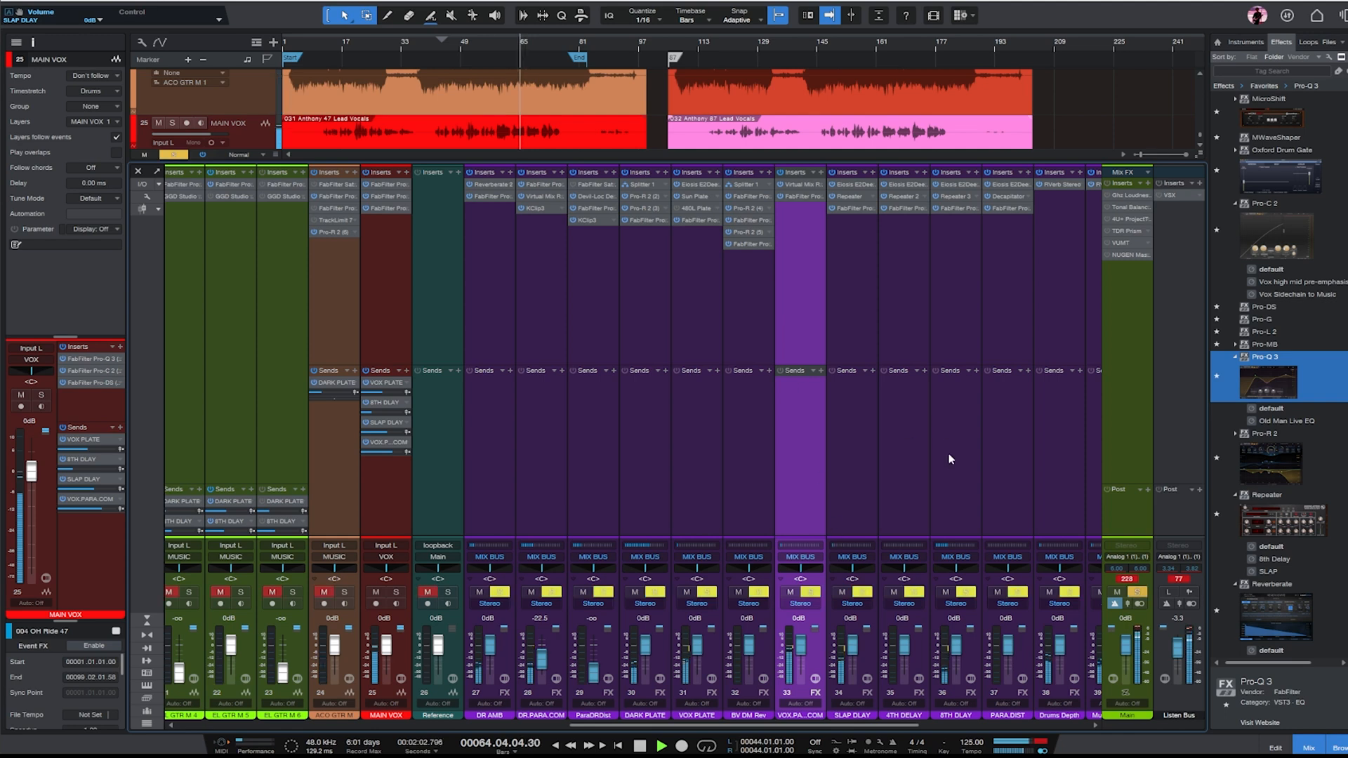
{"action": "left_click", "coordinate": [810, 183]}
{"action": "left_click_drag", "start_coordinate": [1295, 132], "coordinate": [935, 165]}
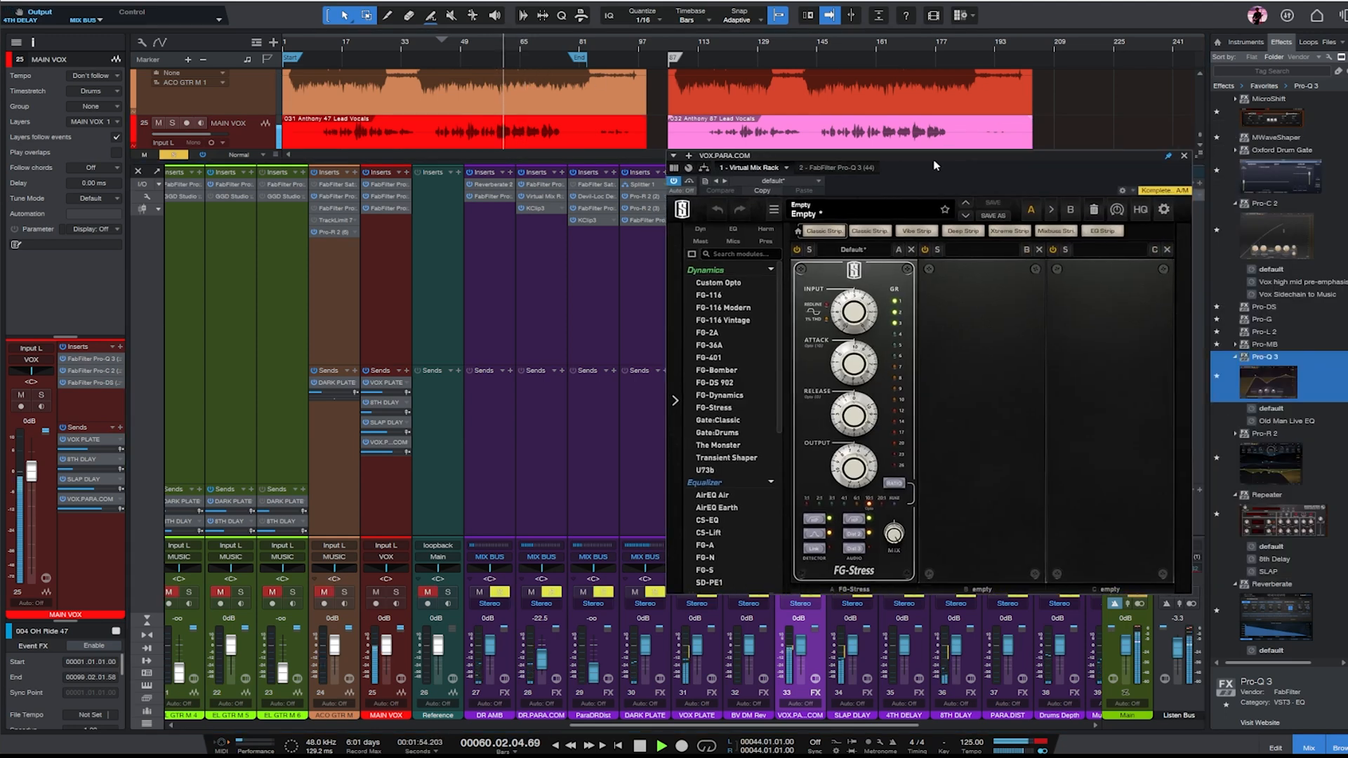
- Drive the vocal FG-Stress compressor harder with its input and set its output to 8.10
{"action": "left_click_drag", "start_coordinate": [846, 322], "coordinate": [861, 367]}
{"action": "mouse_move", "coordinate": [864, 362]}
{"action": "left_mouse_down"}
{"action": "mouse_move", "coordinate": [867, 451]}
{"action": "mouse_move", "coordinate": [853, 309]}
{"action": "mouse_move", "coordinate": [857, 337]}
{"action": "left_mouse_up"}
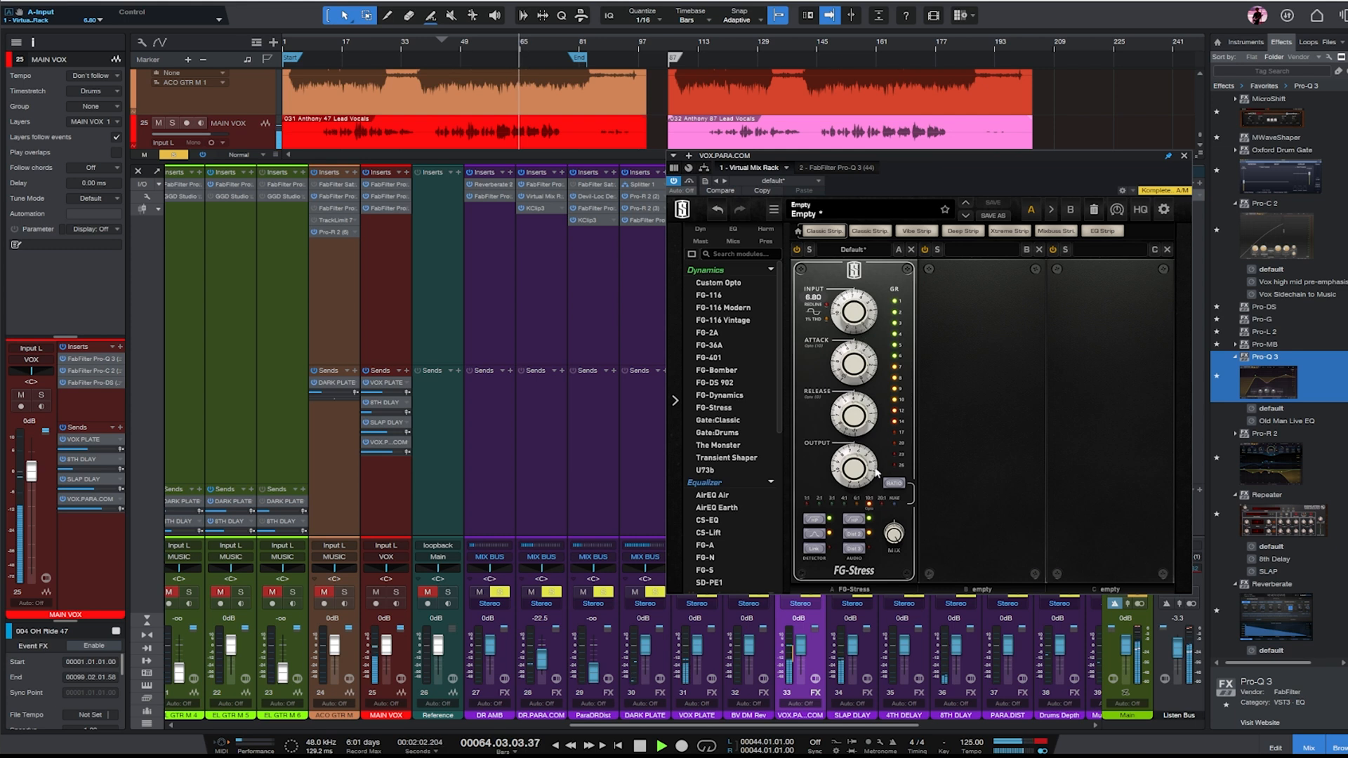
{"action": "left_click_drag", "start_coordinate": [857, 463], "coordinate": [857, 451]}
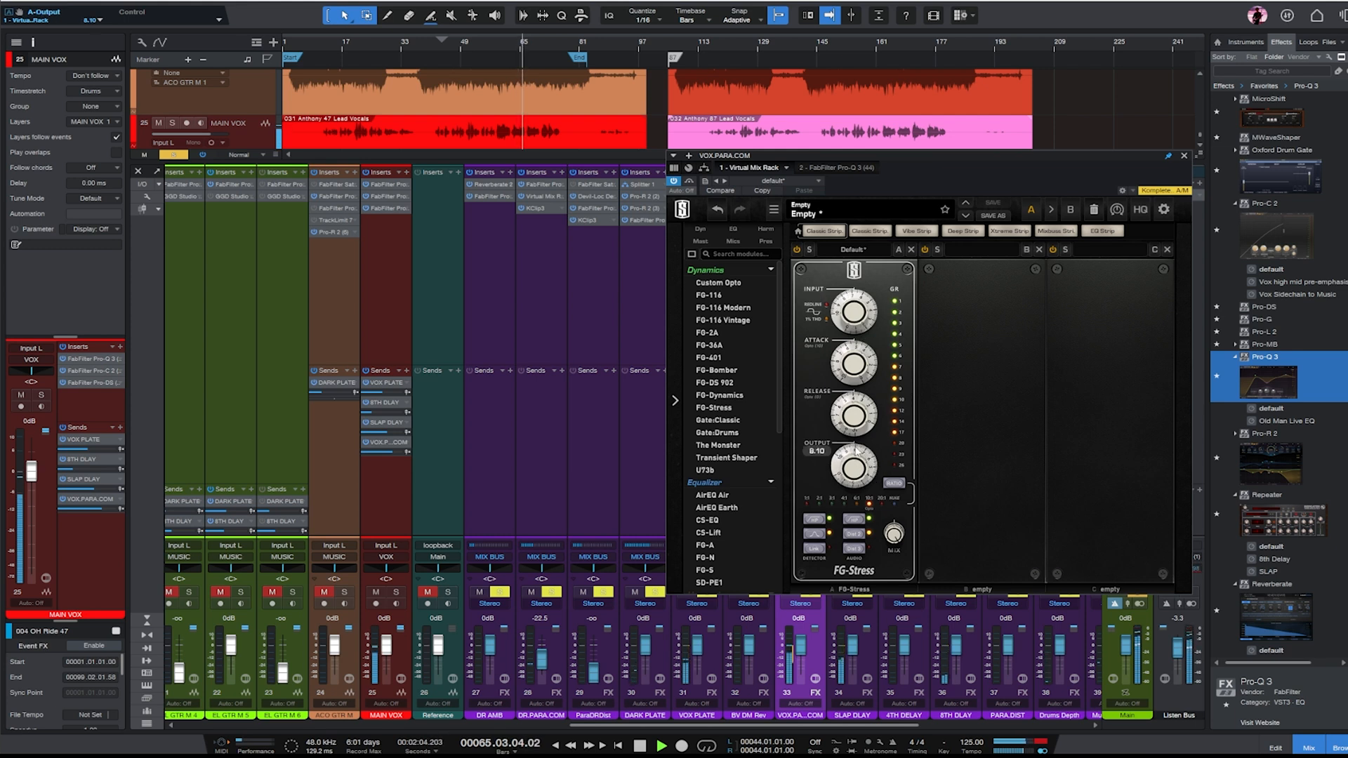
{"action": "left_click_drag", "start_coordinate": [852, 342], "coordinate": [854, 329]}
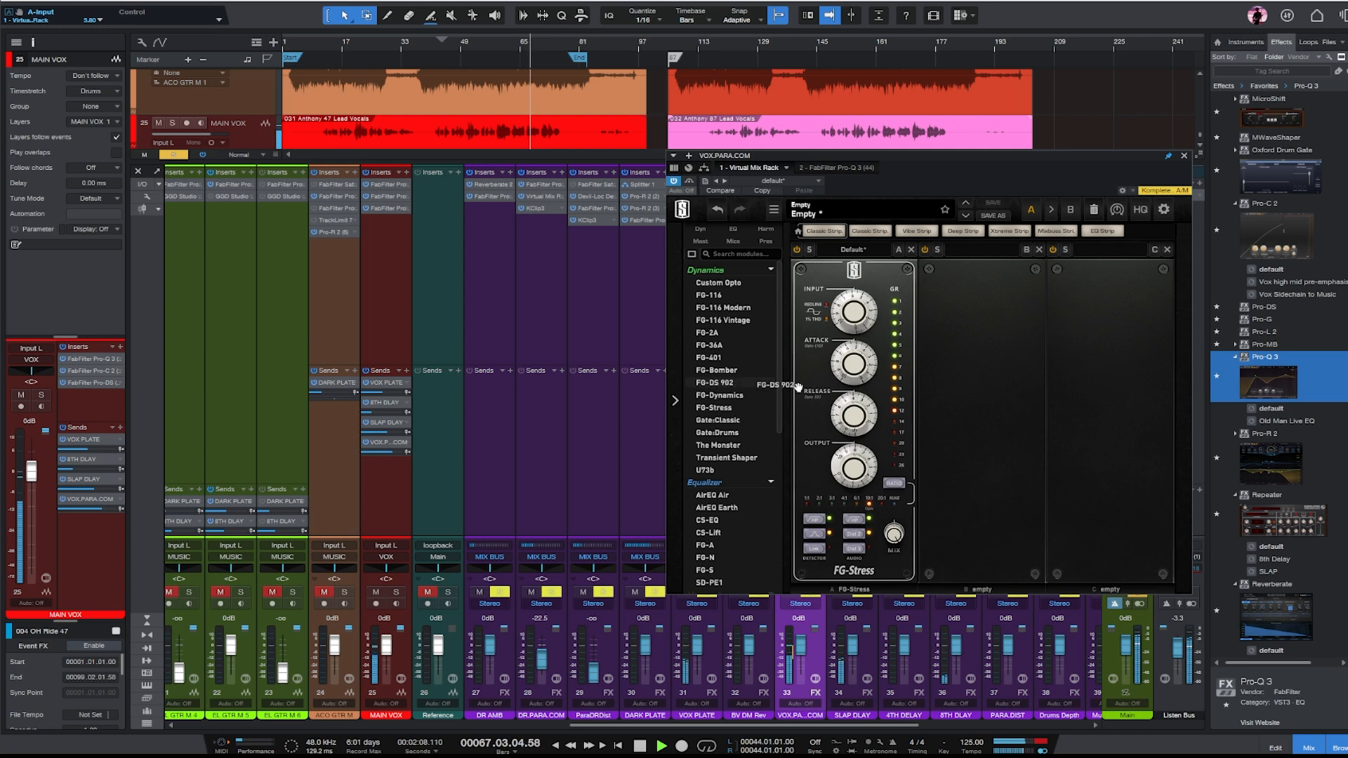
- Insert an FG-DS 902 de-esser before the FG-Stress and copy it into the slot after the compressor
{"action": "left_click_drag", "start_coordinate": [799, 387], "coordinate": [815, 386]}
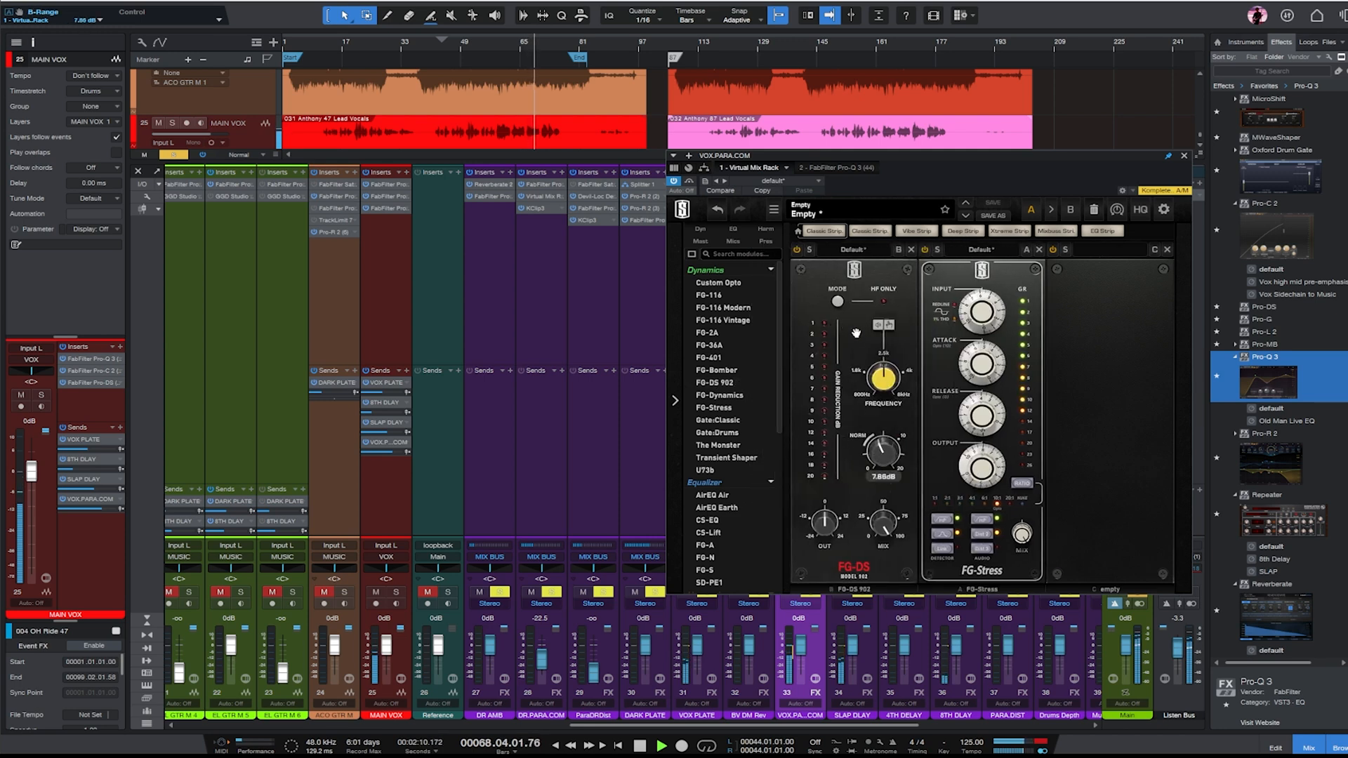
{"action": "left_click_drag", "start_coordinate": [856, 333], "coordinate": [1089, 351]}
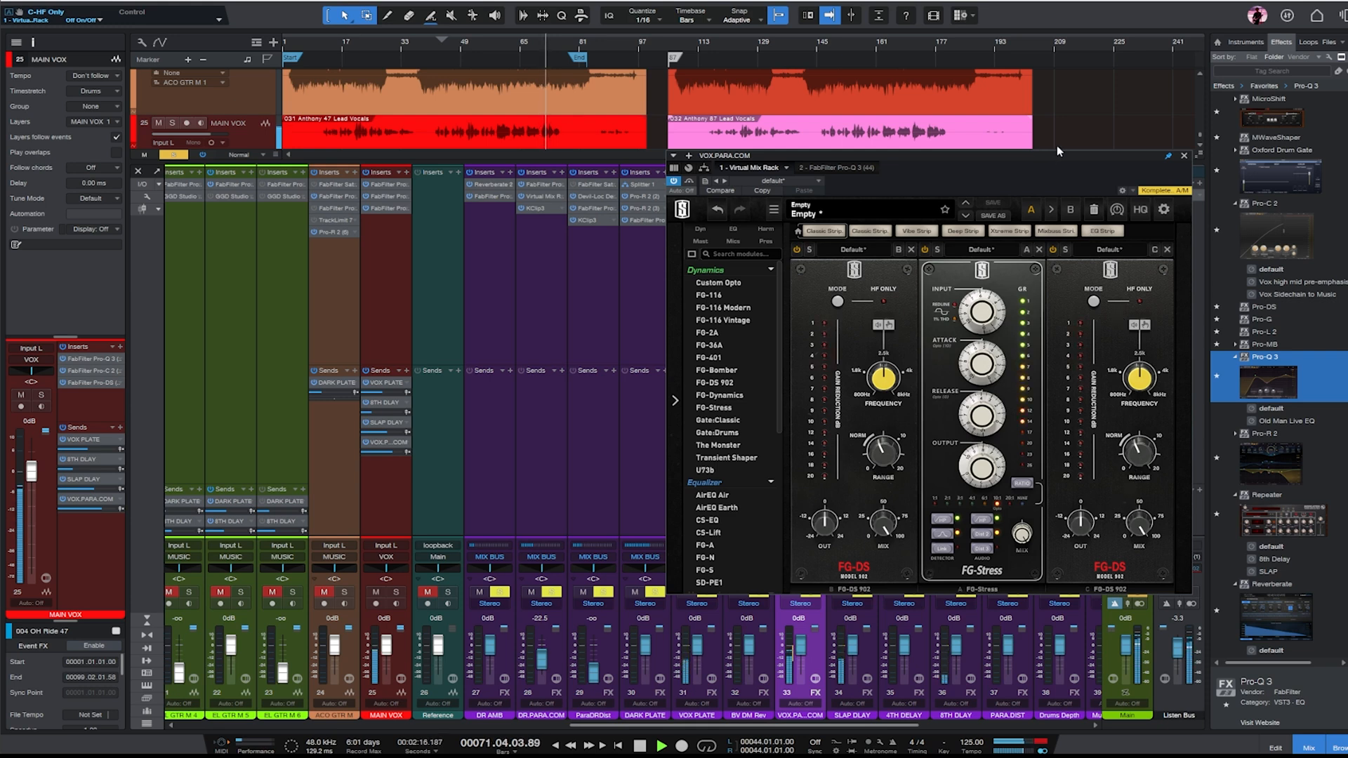
- Add a CS-EQ module after the second de-esser, adjust its mid-band frequencies and set the HMF gain to 2.10
{"action": "left_click_drag", "start_coordinate": [1055, 150], "coordinate": [931, 154]}
{"action": "scroll", "coordinate": [609, 452], "scroll_direction": "down", "scroll_amount": 2}
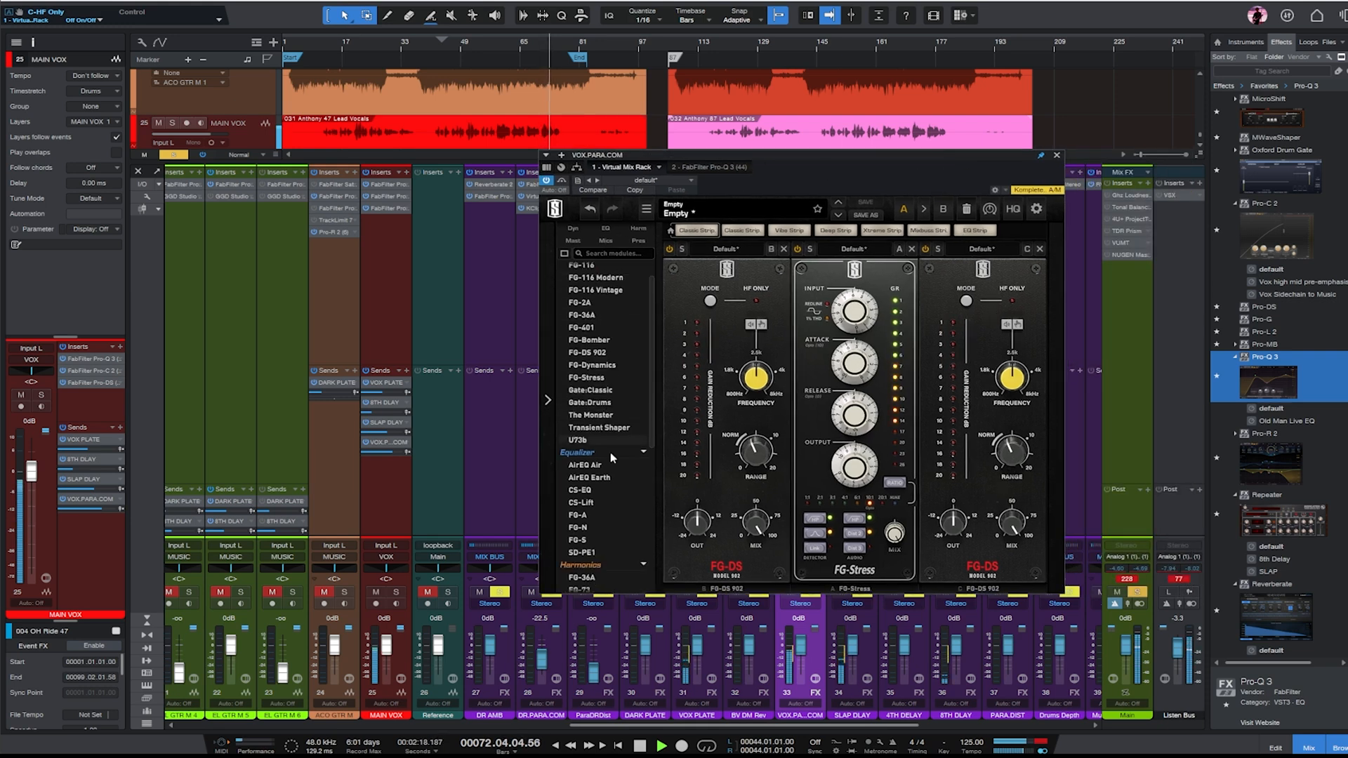
{"action": "double_click", "coordinate": [584, 489]}
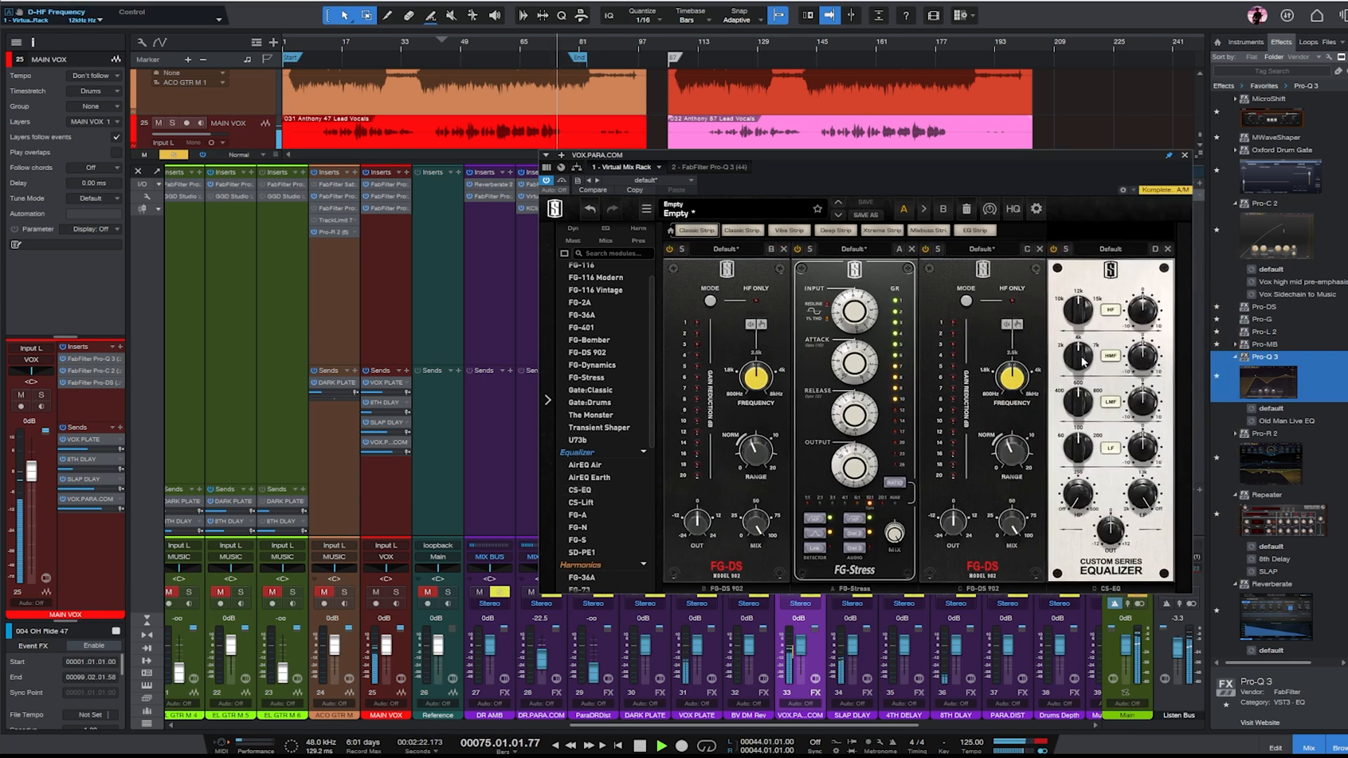
{"action": "scroll", "coordinate": [1082, 362], "scroll_direction": "down", "scroll_amount": 4}
{"action": "scroll", "coordinate": [1081, 404], "scroll_direction": "up", "scroll_amount": 4}
{"action": "scroll", "coordinate": [1146, 402], "scroll_direction": "up", "scroll_amount": 3}
{"action": "scroll", "coordinate": [1148, 350], "scroll_direction": "up", "scroll_amount": 3}
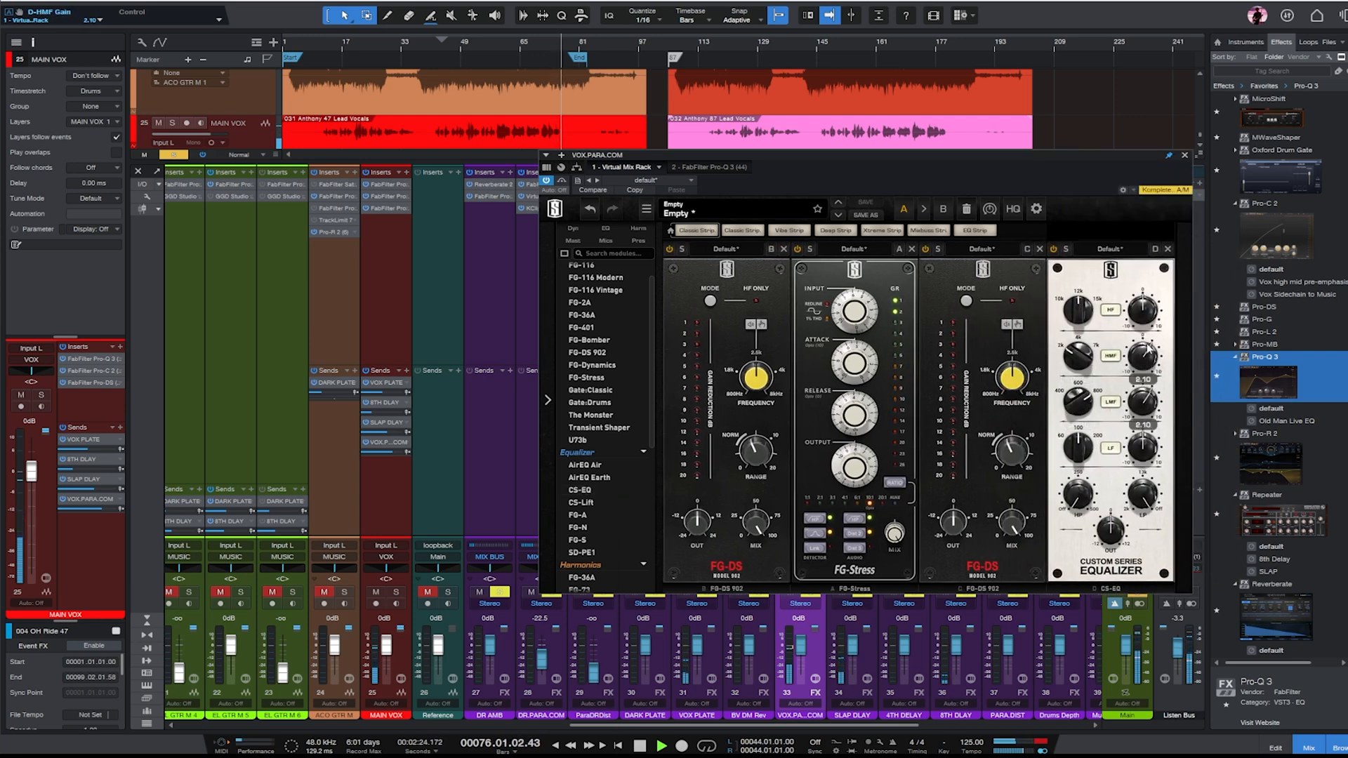
- Replay from about bar 61, unsolo VOX.PARA.COM and lower its fader to -15.0 dB
{"action": "left_click", "coordinate": [511, 54]}
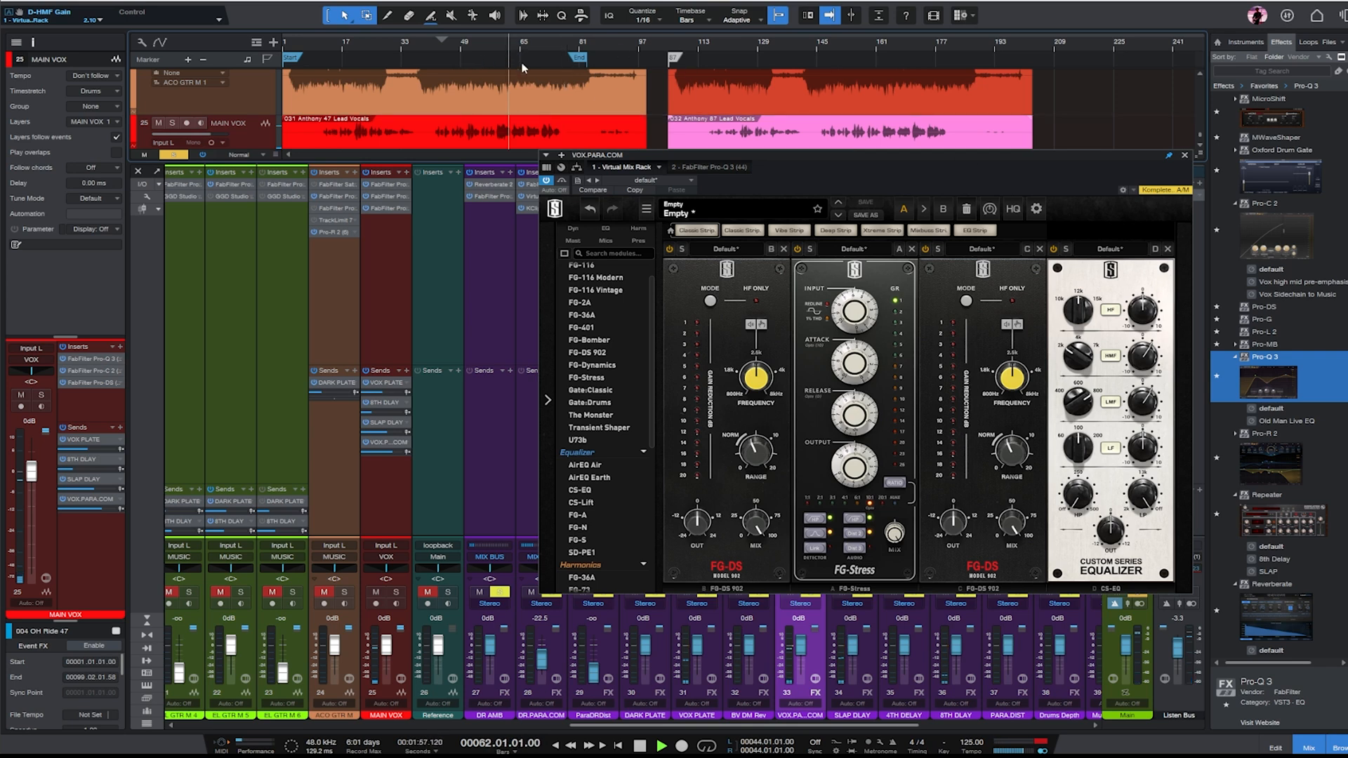
{"action": "left_click", "coordinate": [1185, 156]}
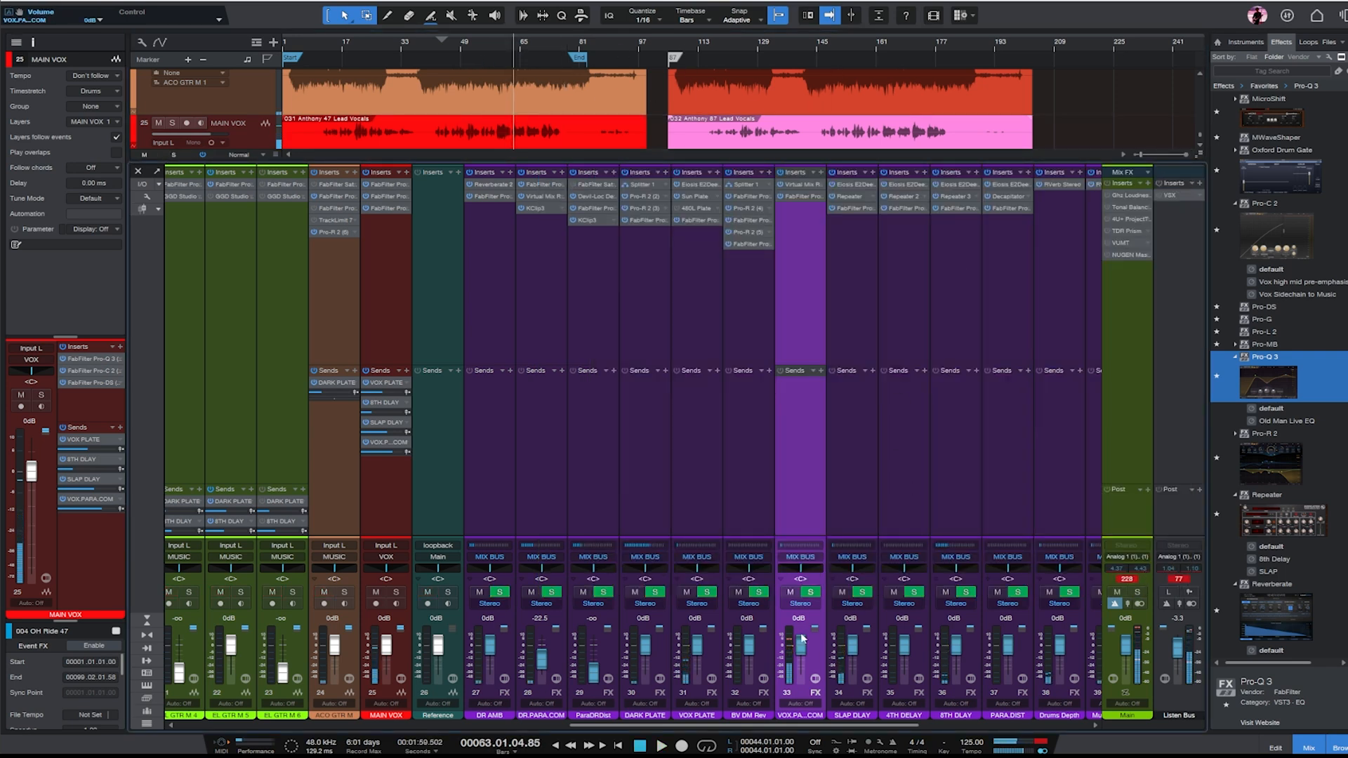
{"action": "left_click_drag", "start_coordinate": [802, 637], "coordinate": [800, 667]}
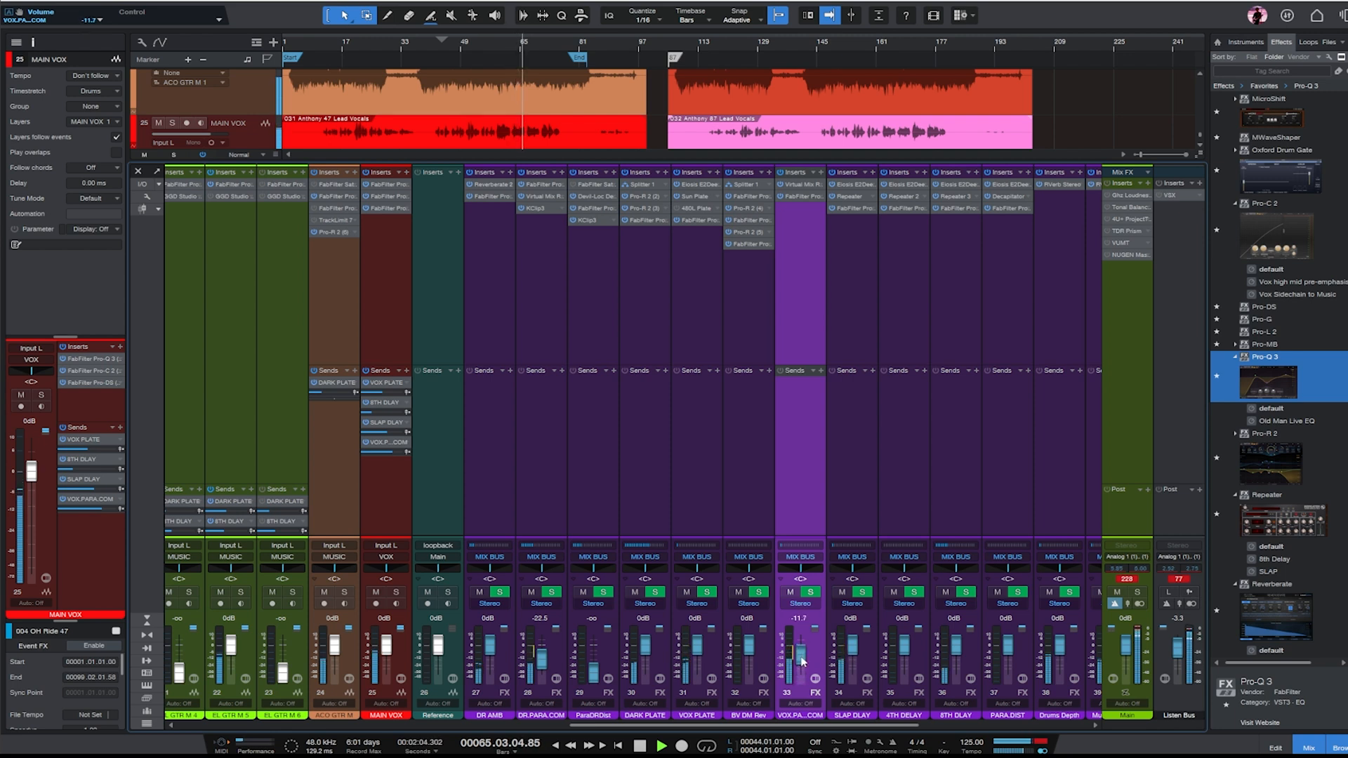
- Lower the BASS bus fader to -5.4 dB and raise the MUSIC bus fader to +1.2 dB
{"action": "left_click_drag", "start_coordinate": [831, 726], "coordinate": [1011, 731]}
{"action": "left_click", "coordinate": [901, 280]}
{"action": "left_click", "coordinate": [884, 299]}
{"action": "left_click_drag", "start_coordinate": [868, 646], "coordinate": [867, 658]}
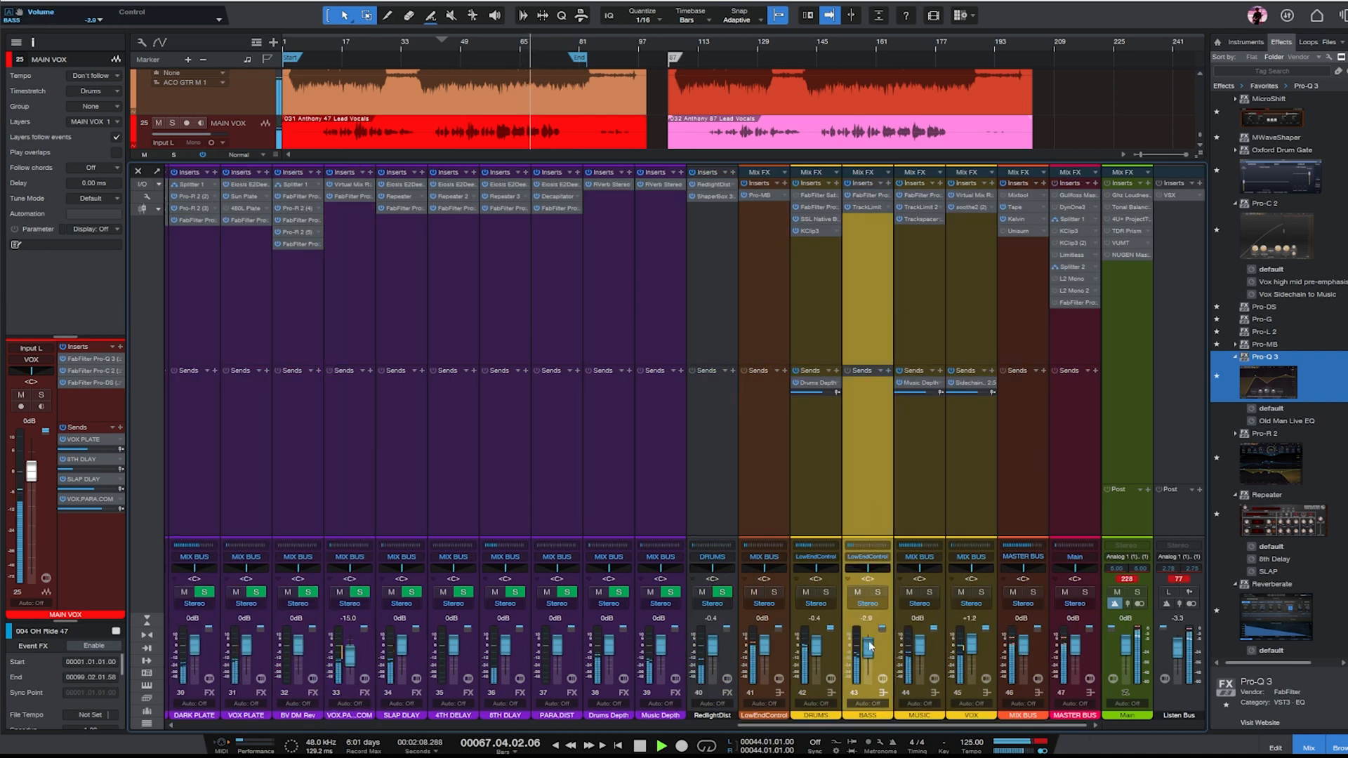
{"action": "left_click", "coordinate": [924, 265]}
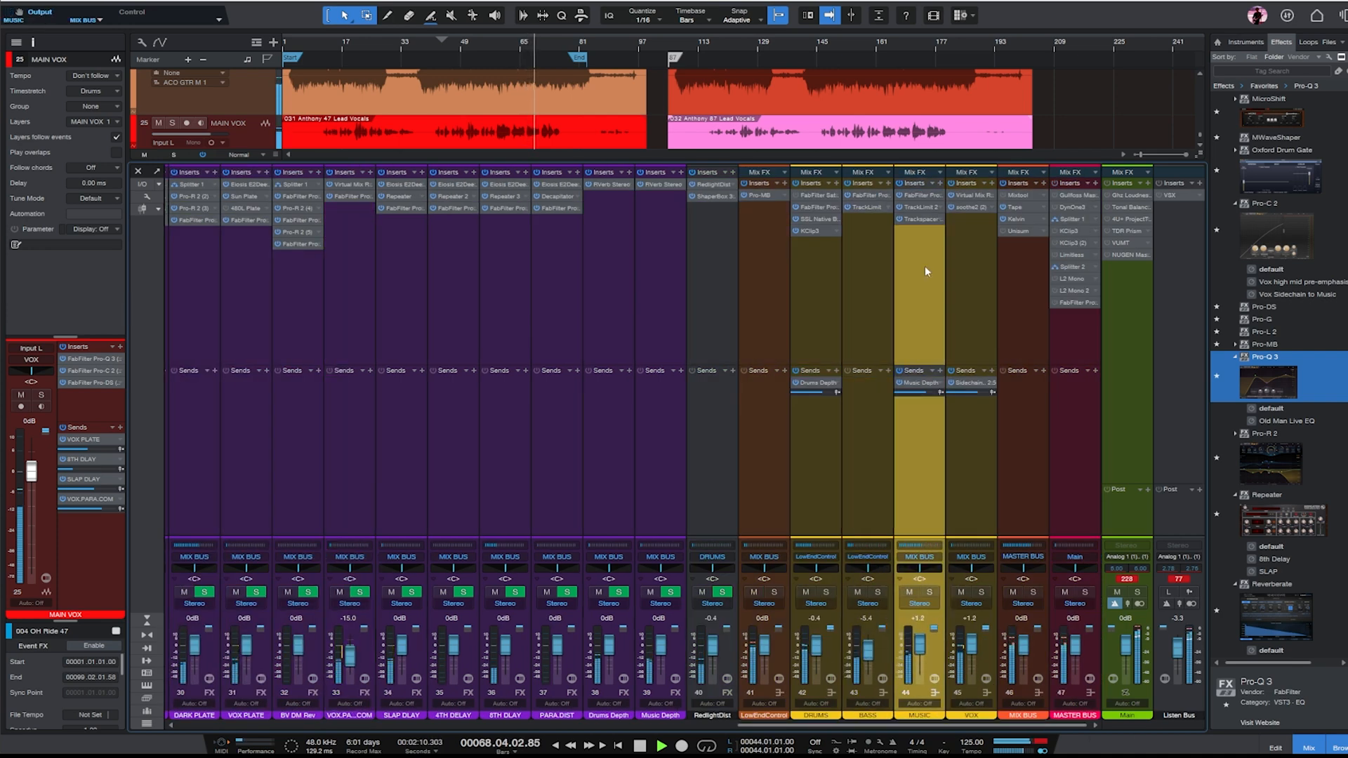
- Add a 6 dB/oct low cut near 134 Hz and a bell cut of about 4 dB near 260 Hz in the MUSIC bus's Pro-Q 3
{"action": "double_click", "coordinate": [913, 196]}
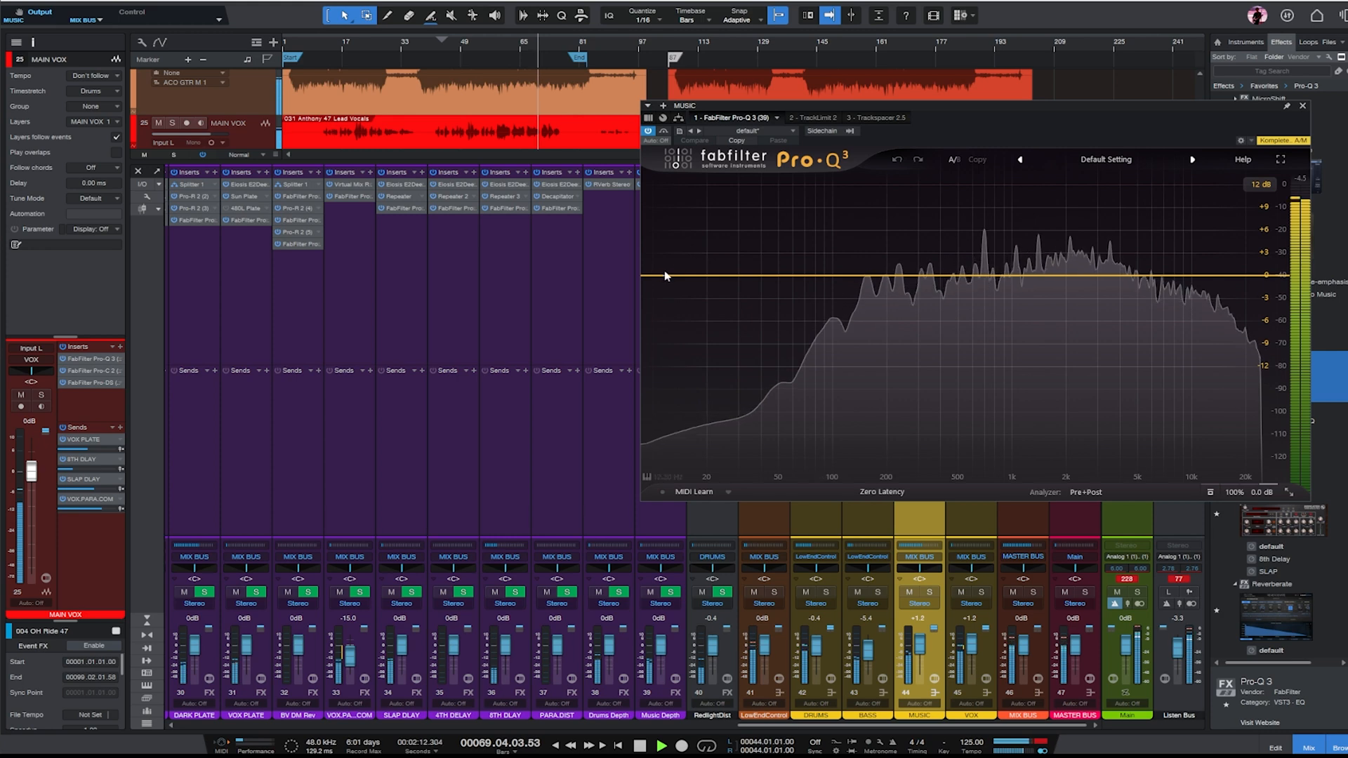
{"action": "left_click", "coordinate": [831, 280]}
{"action": "scroll", "coordinate": [832, 280], "scroll_direction": "down", "scroll_amount": 1}
{"action": "left_click_drag", "start_coordinate": [832, 281], "coordinate": [903, 318]}
{"action": "scroll", "coordinate": [903, 327], "scroll_direction": "up", "scroll_amount": 2}
{"action": "scroll", "coordinate": [903, 319], "scroll_direction": "up", "scroll_amount": 1}
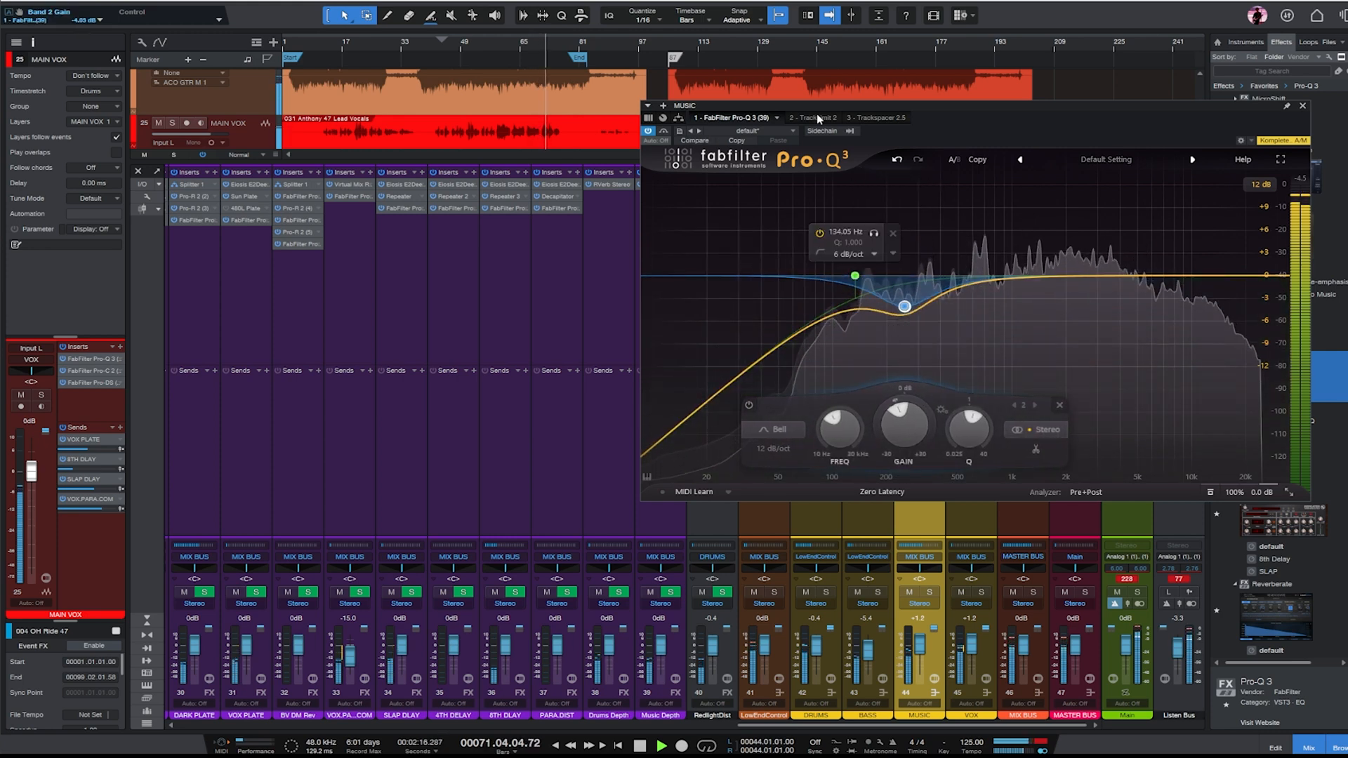
- Lower the threshold of the MUSIC bus's TrackLimit 2 to -4.2 and close the plug-in window
{"action": "left_click", "coordinate": [818, 118]}
{"action": "left_click_drag", "start_coordinate": [739, 271], "coordinate": [757, 380]}
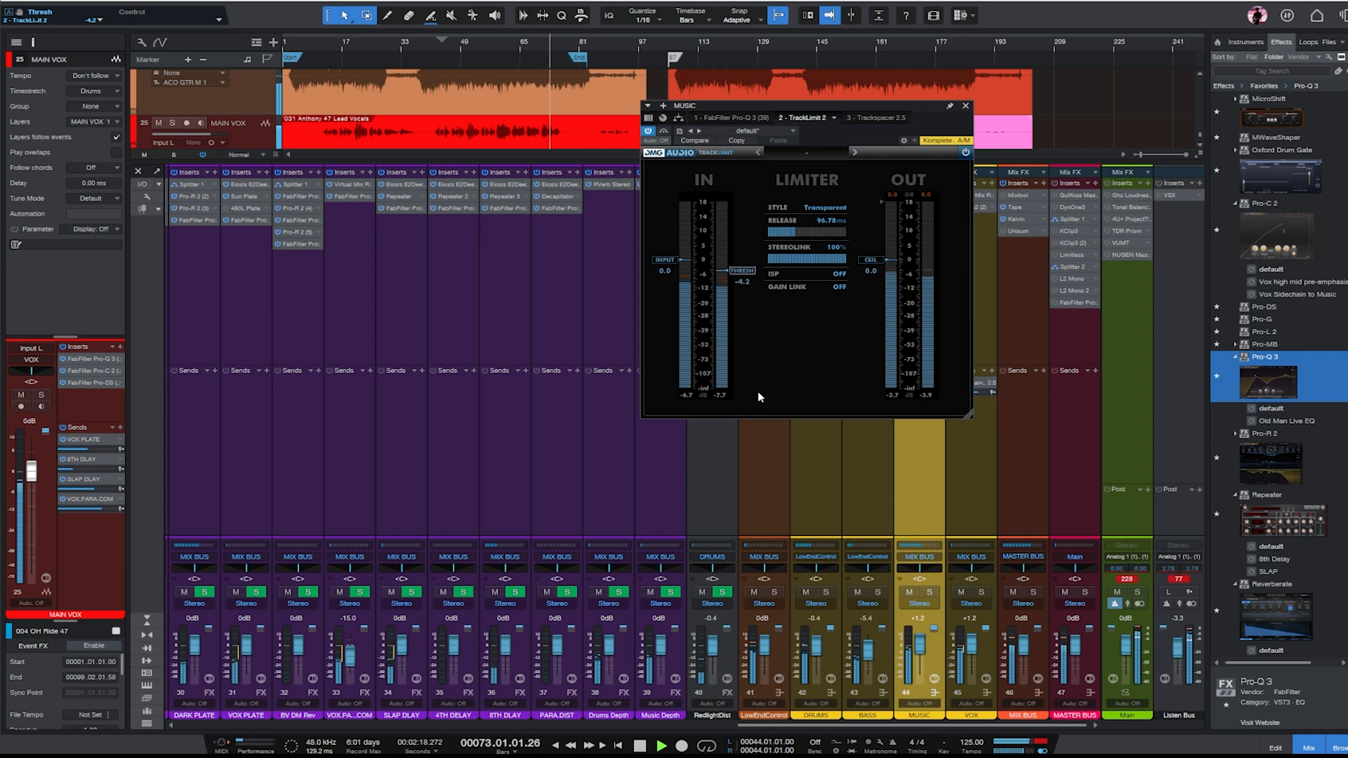
{"action": "left_click", "coordinate": [966, 105]}
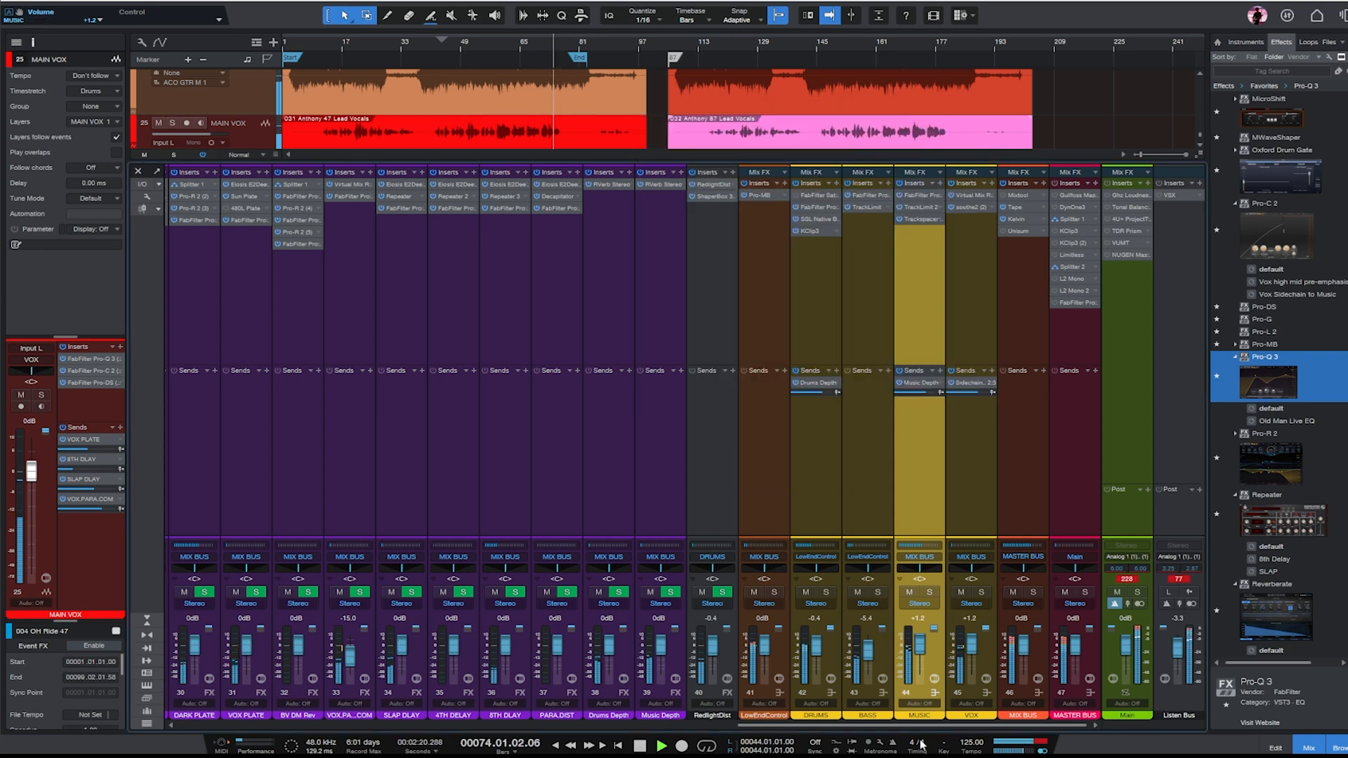
- Show the full arrangement without the mix console and solo EL GTR M 5, replaying from about bar 62
{"action": "left_click_drag", "start_coordinate": [924, 719], "coordinate": [491, 734]}
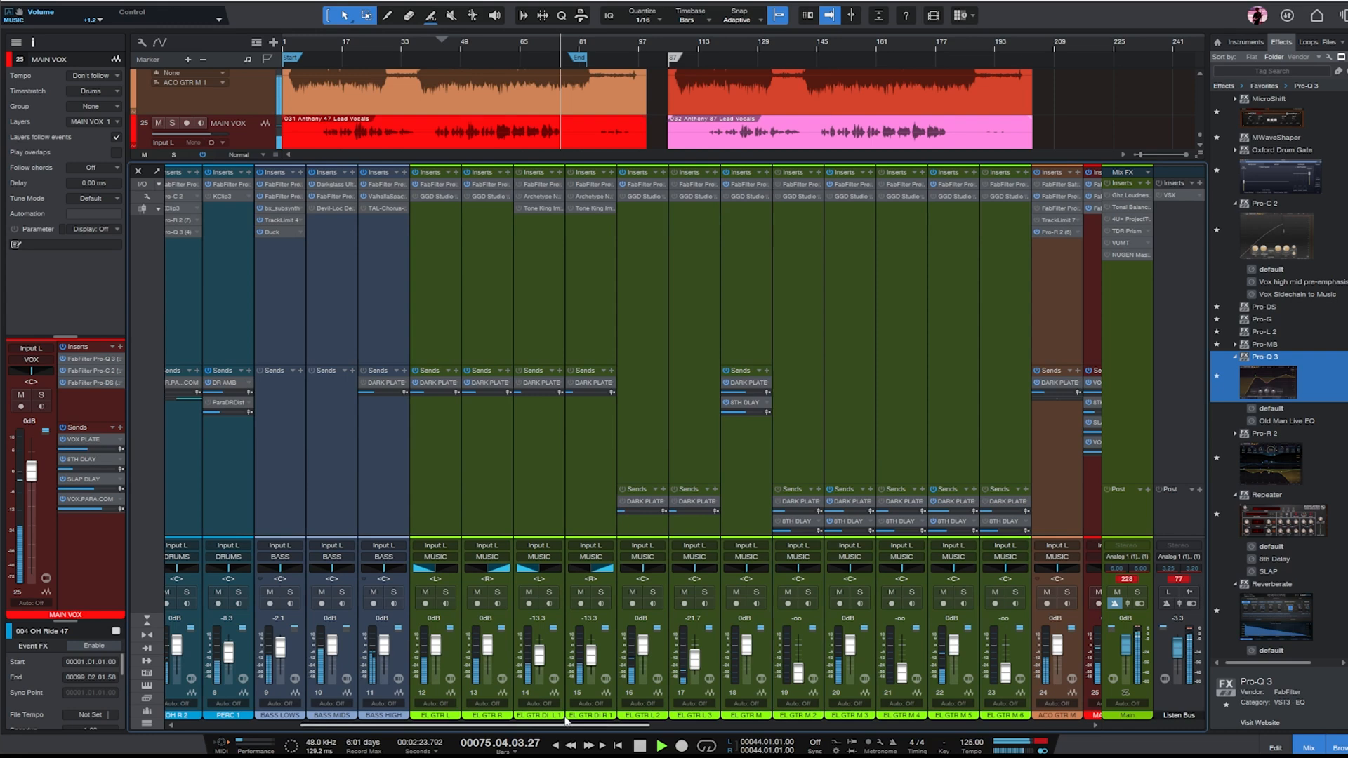
{"action": "left_click", "coordinate": [844, 398]}
{"action": "left_click", "coordinate": [1311, 751]}
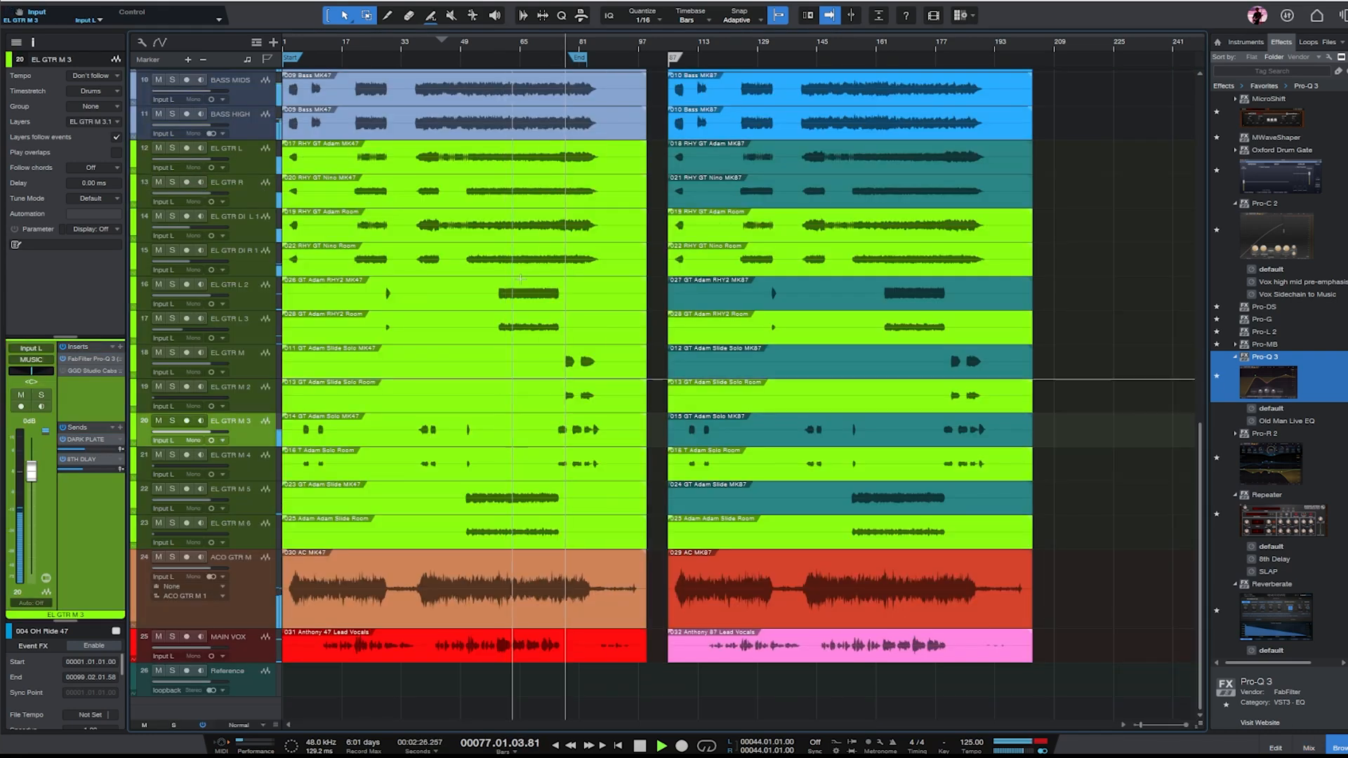
{"action": "left_click", "coordinate": [516, 43]}
{"action": "left_click", "coordinate": [172, 488]}
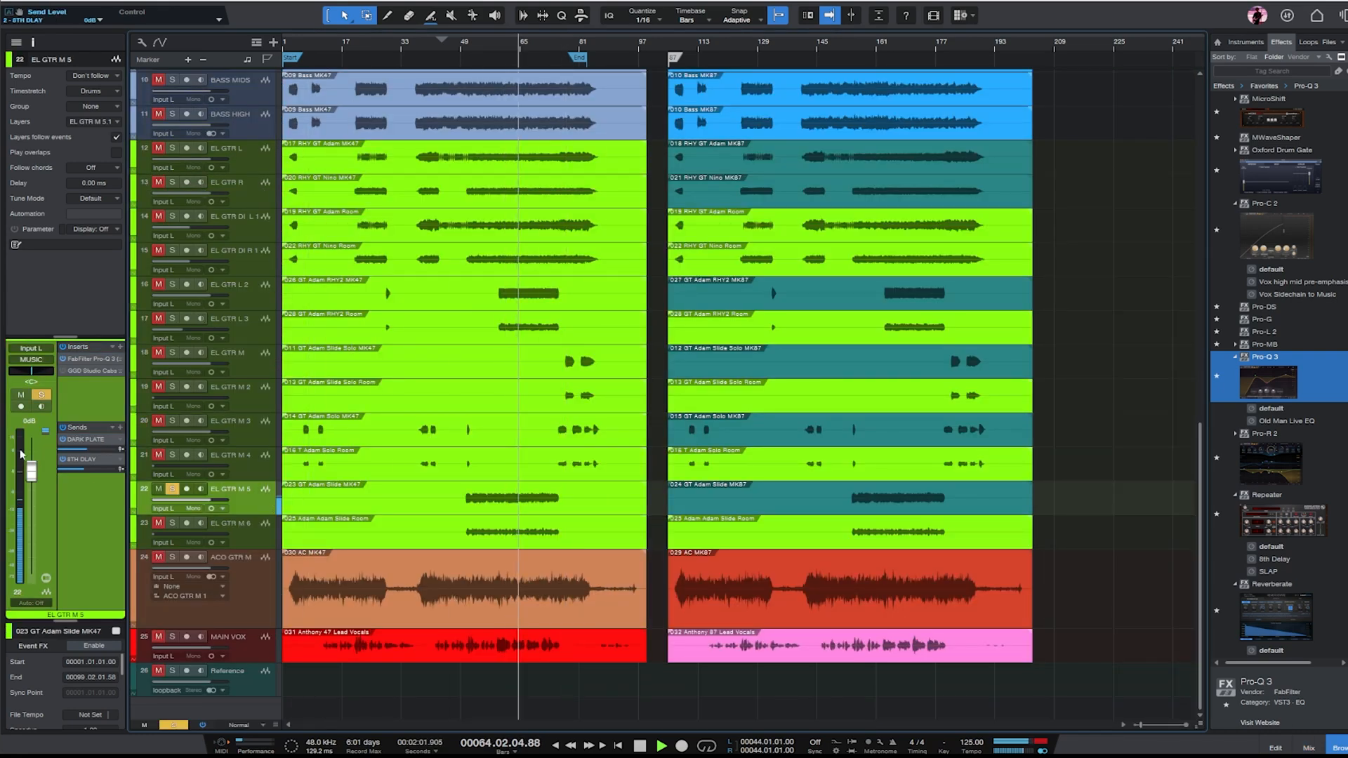
- Set the EL GTR M 5 fader to -2.9 dB, unsolo the track and pan it to R28
{"action": "left_click_drag", "start_coordinate": [32, 472], "coordinate": [37, 484]}
{"action": "key", "text": "s"}
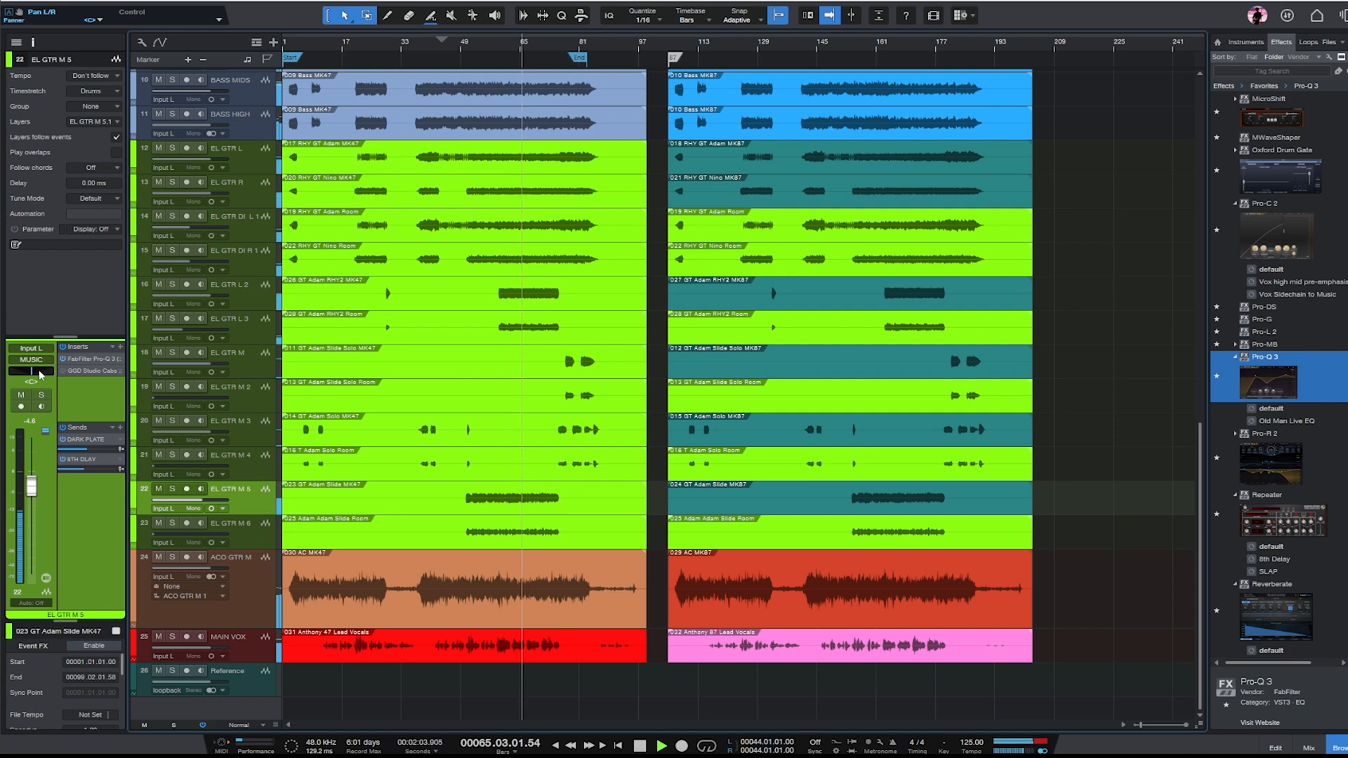
{"action": "left_click_drag", "start_coordinate": [32, 372], "coordinate": [36, 374]}
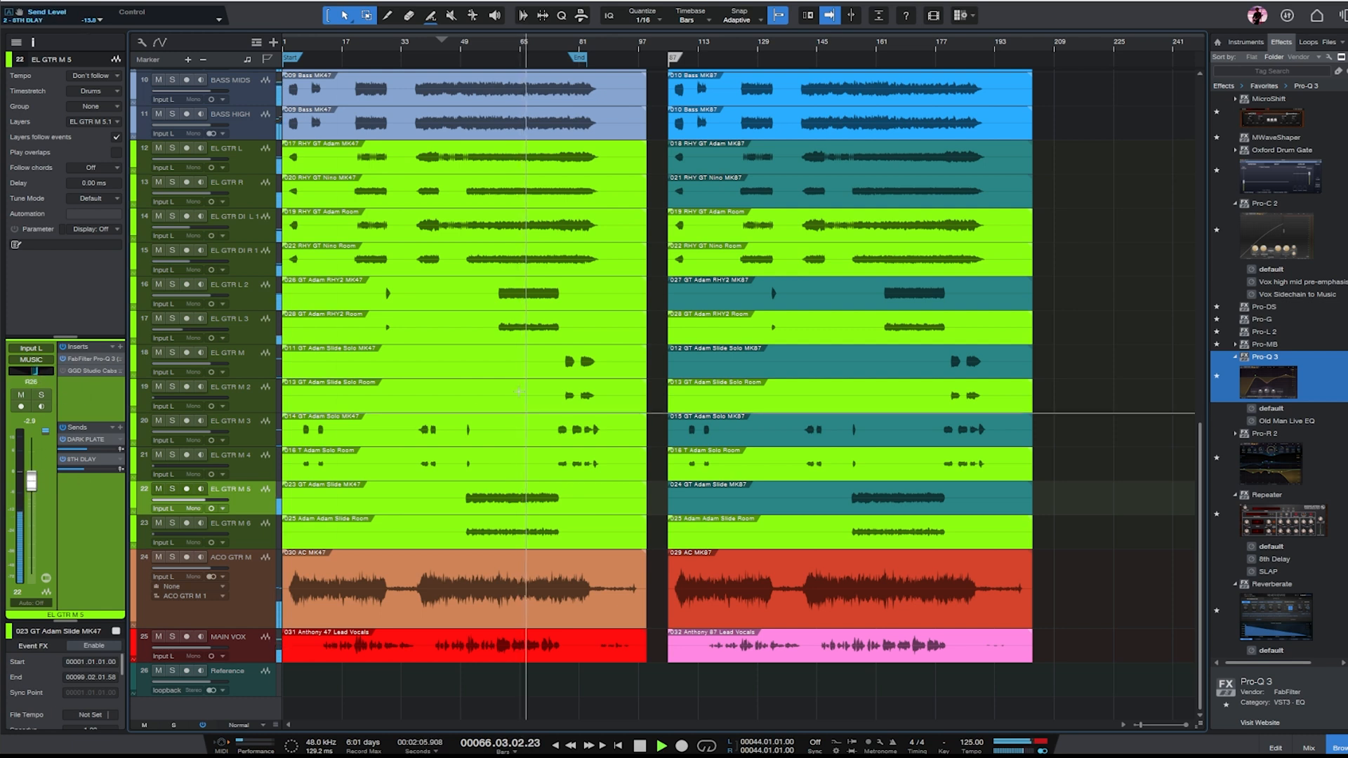
- Audition the EL GTR L 2 track in solo, return to the full mix and check the neighbouring rhythm guitar tracks
{"action": "left_click", "coordinate": [257, 296]}
{"action": "key", "text": "s"}
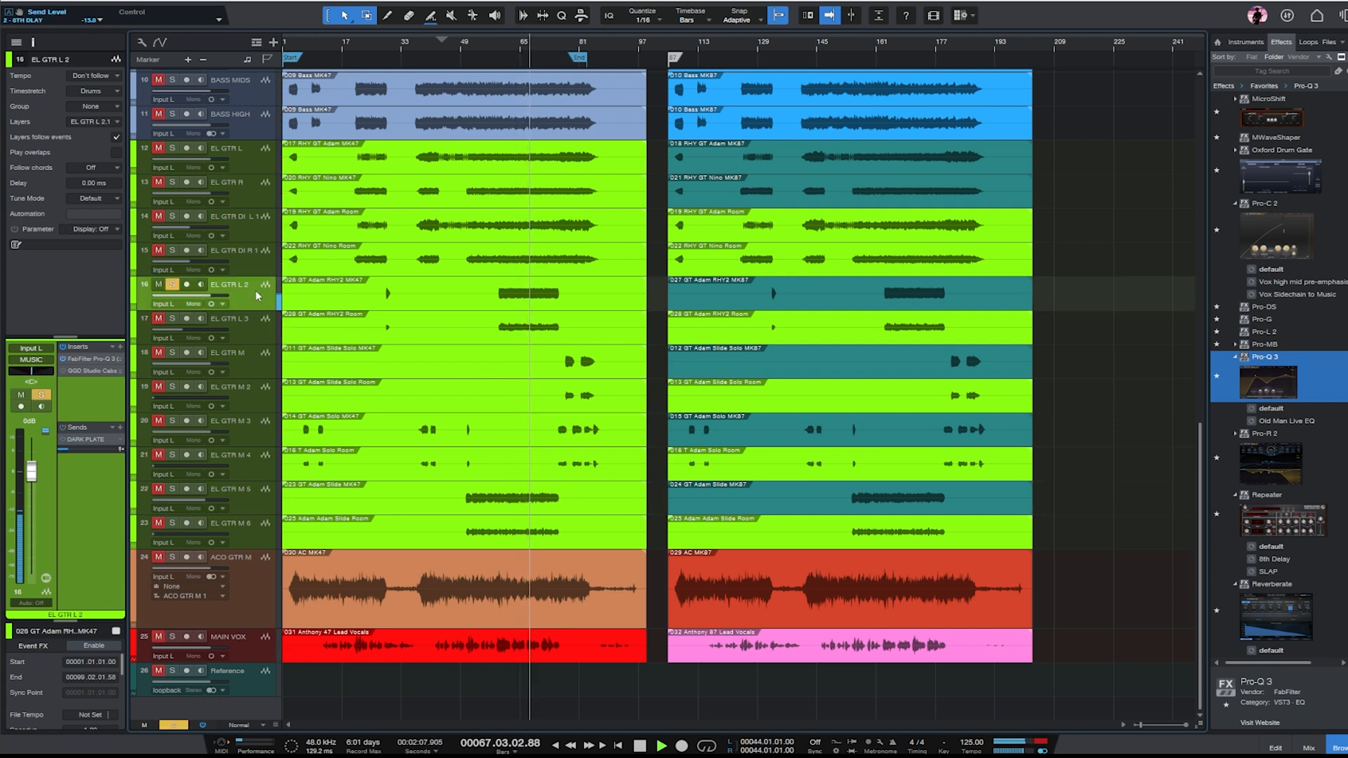
{"action": "key", "text": "s"}
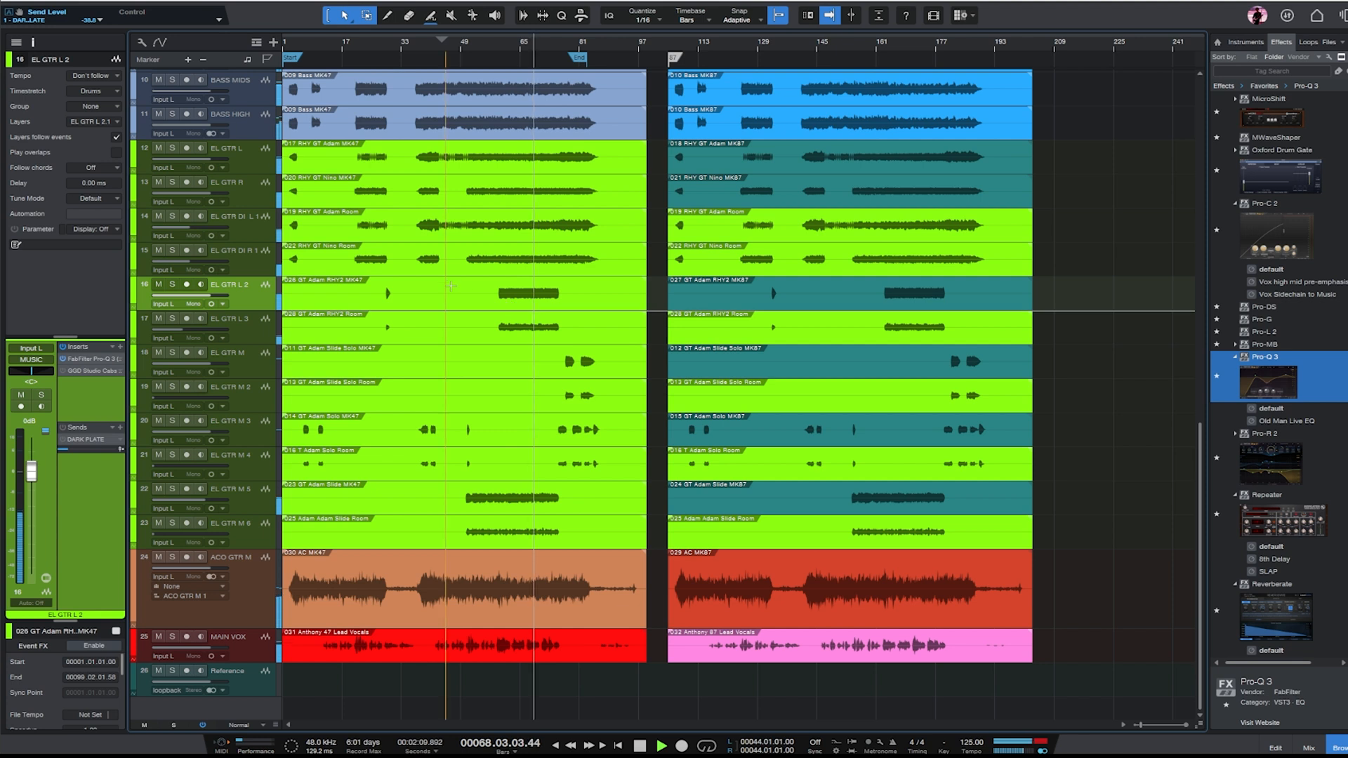
{"action": "left_click_drag", "start_coordinate": [1093, 308], "coordinate": [467, 276]}
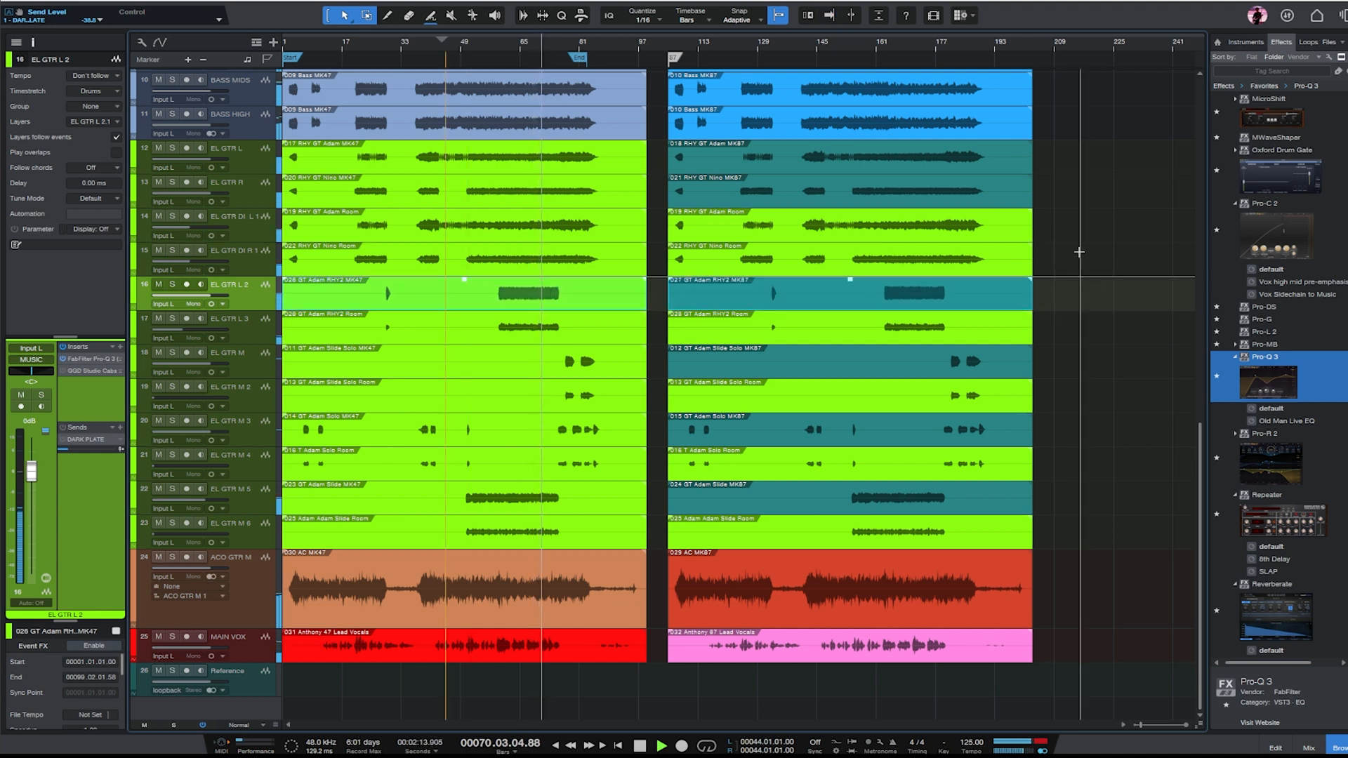
{"action": "left_click", "coordinate": [837, 238]}
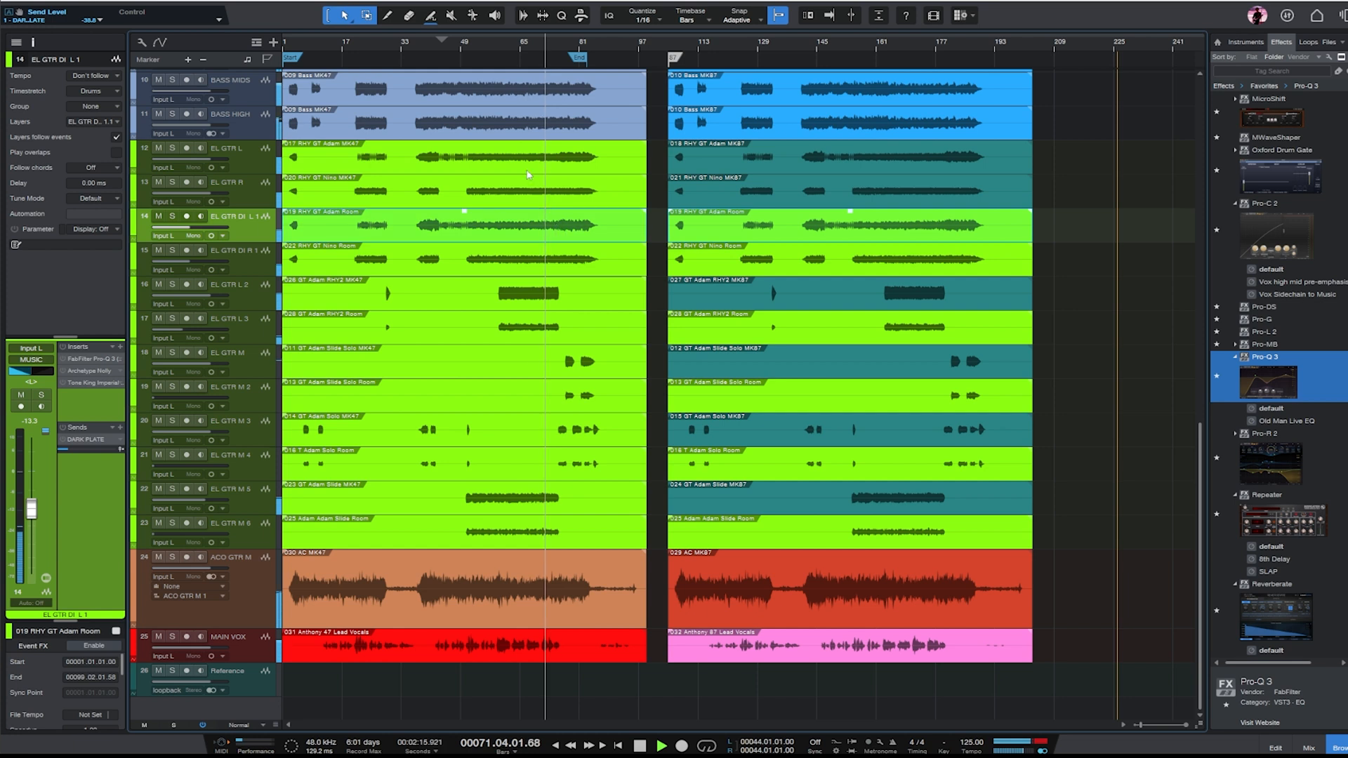
{"action": "left_click", "coordinate": [890, 169]}
{"action": "left_click_drag", "start_coordinate": [852, 141], "coordinate": [852, 138]}
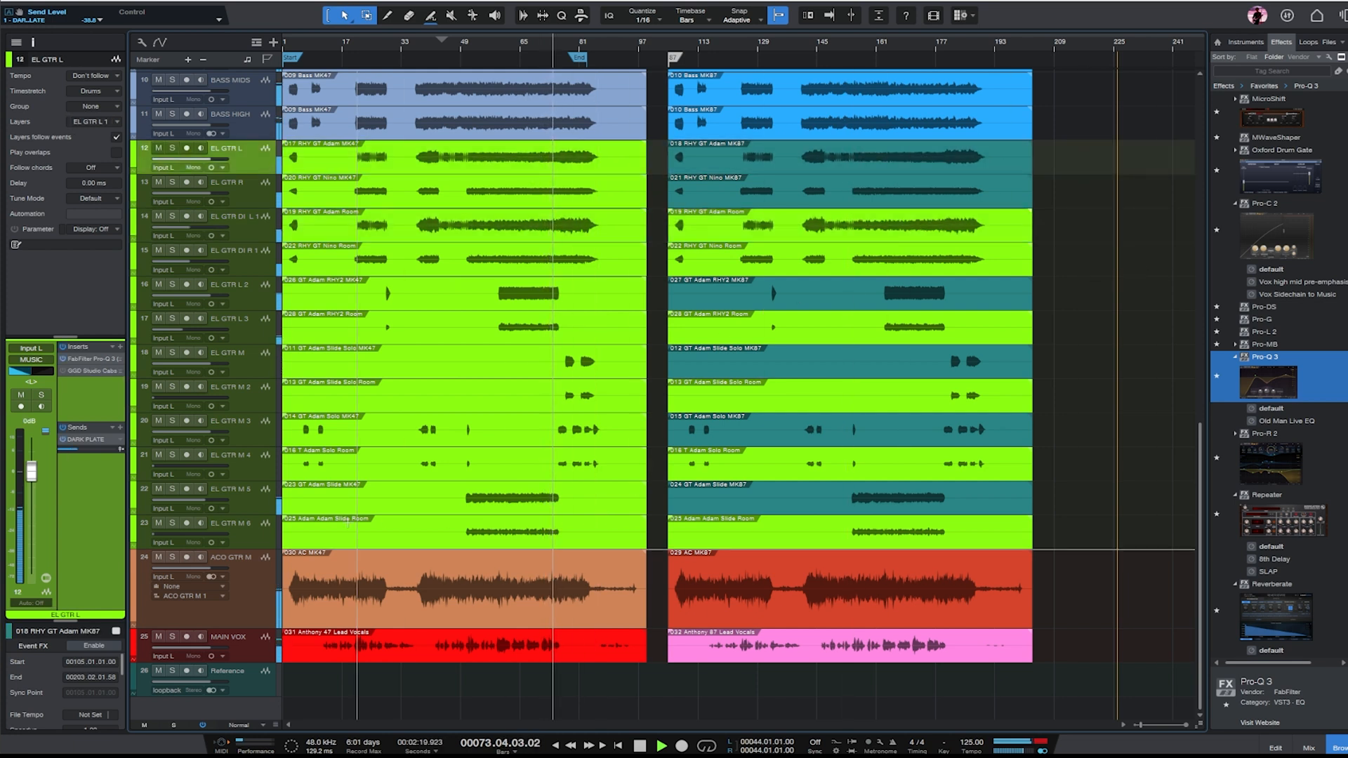
- Lower the EL GTR M 5 fader to -5.0 dB, raise its DARK PLATE send and pan it to R32
{"action": "left_click", "coordinate": [247, 497]}
{"action": "left_click_drag", "start_coordinate": [31, 484], "coordinate": [32, 483]}
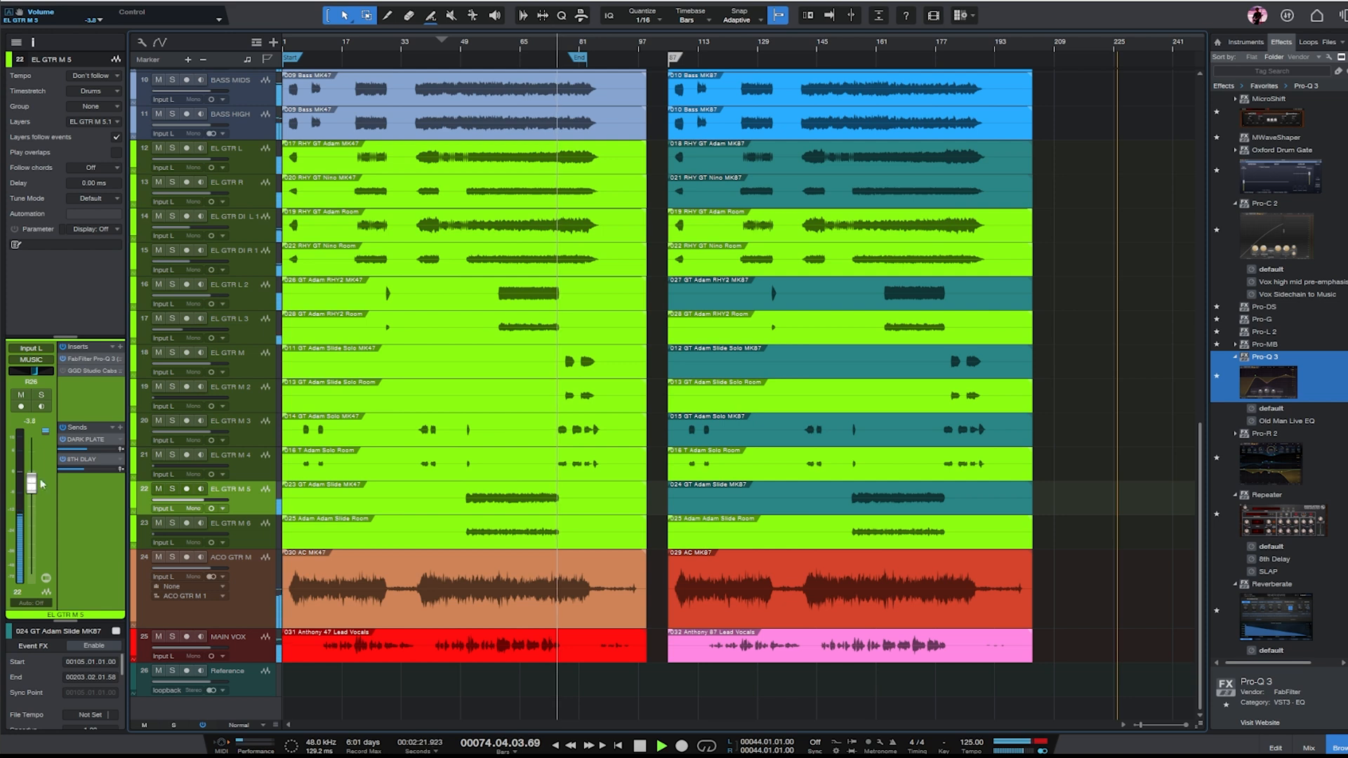
{"action": "left_click", "coordinate": [90, 453], "text": "alt"}
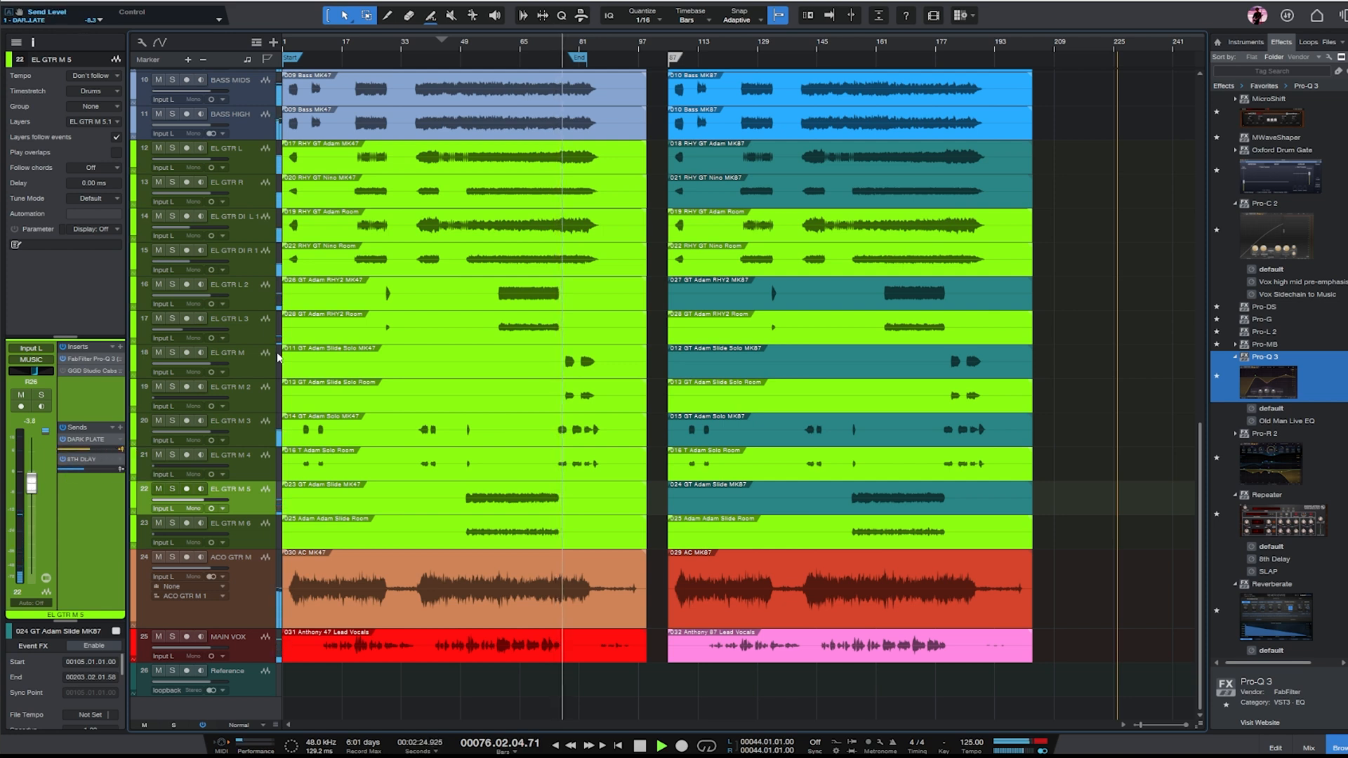
{"action": "left_click", "coordinate": [477, 45]}
{"action": "left_click_drag", "start_coordinate": [91, 448], "coordinate": [95, 448]}
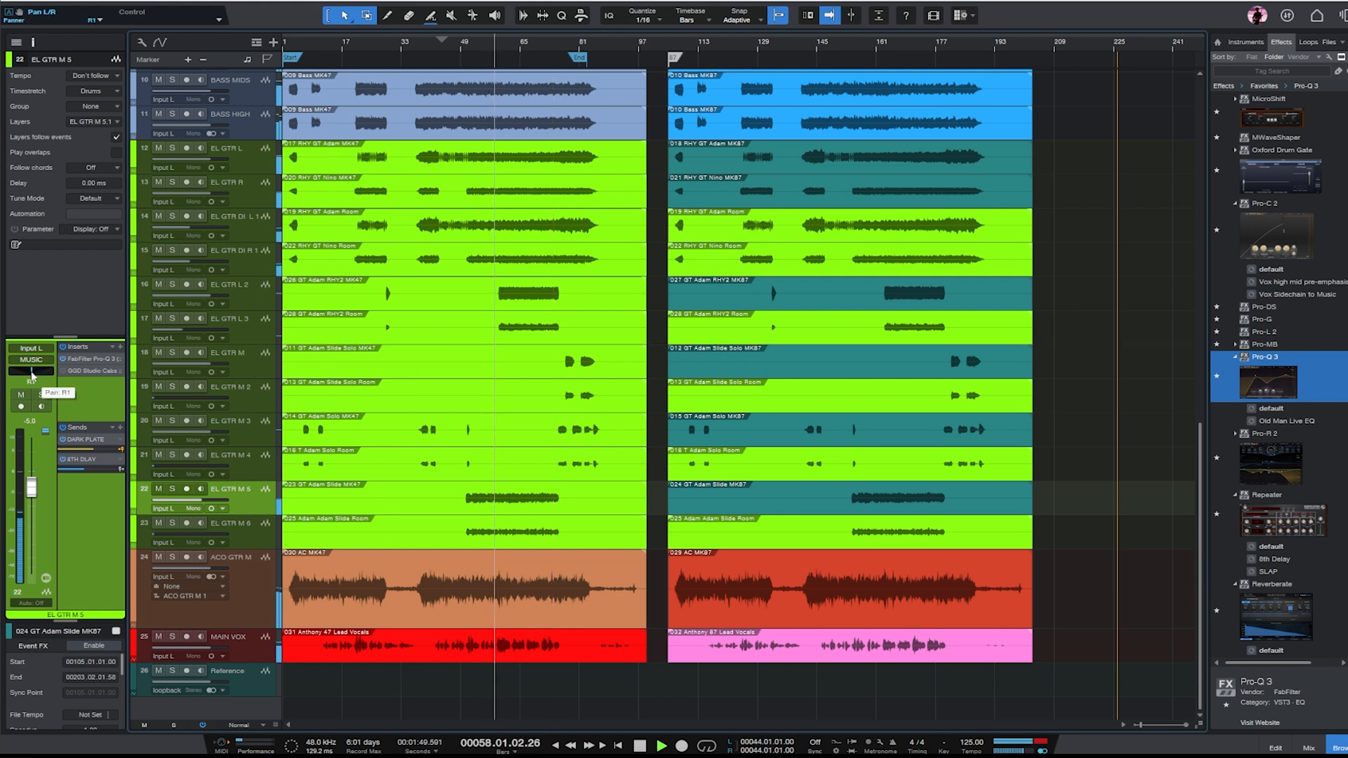
{"action": "left_click_drag", "start_coordinate": [36, 371], "coordinate": [40, 371]}
- Adjust the MAIN VOX track's delay sends and raise the ACO GTR M fader to +0.8 dB
{"action": "left_click", "coordinate": [251, 654]}
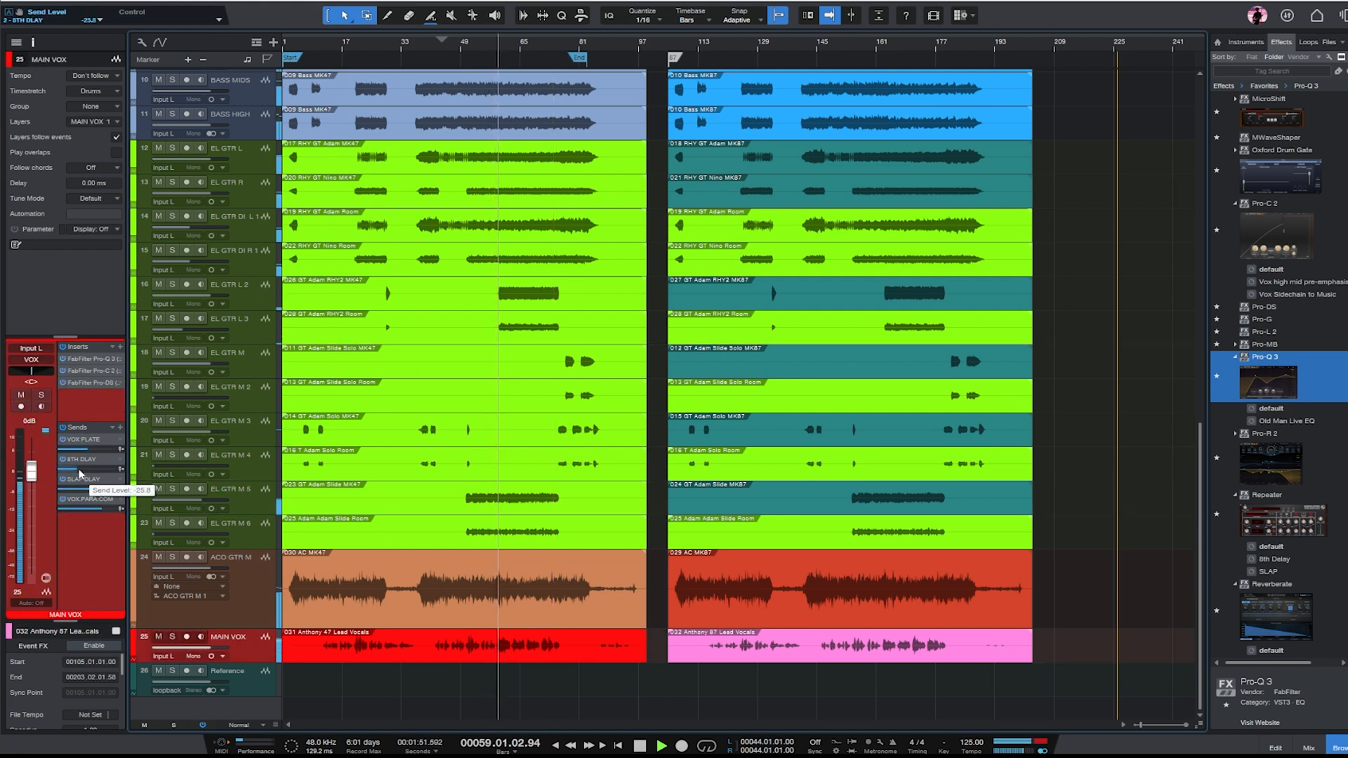
{"action": "left_click_drag", "start_coordinate": [98, 489], "coordinate": [92, 450]}
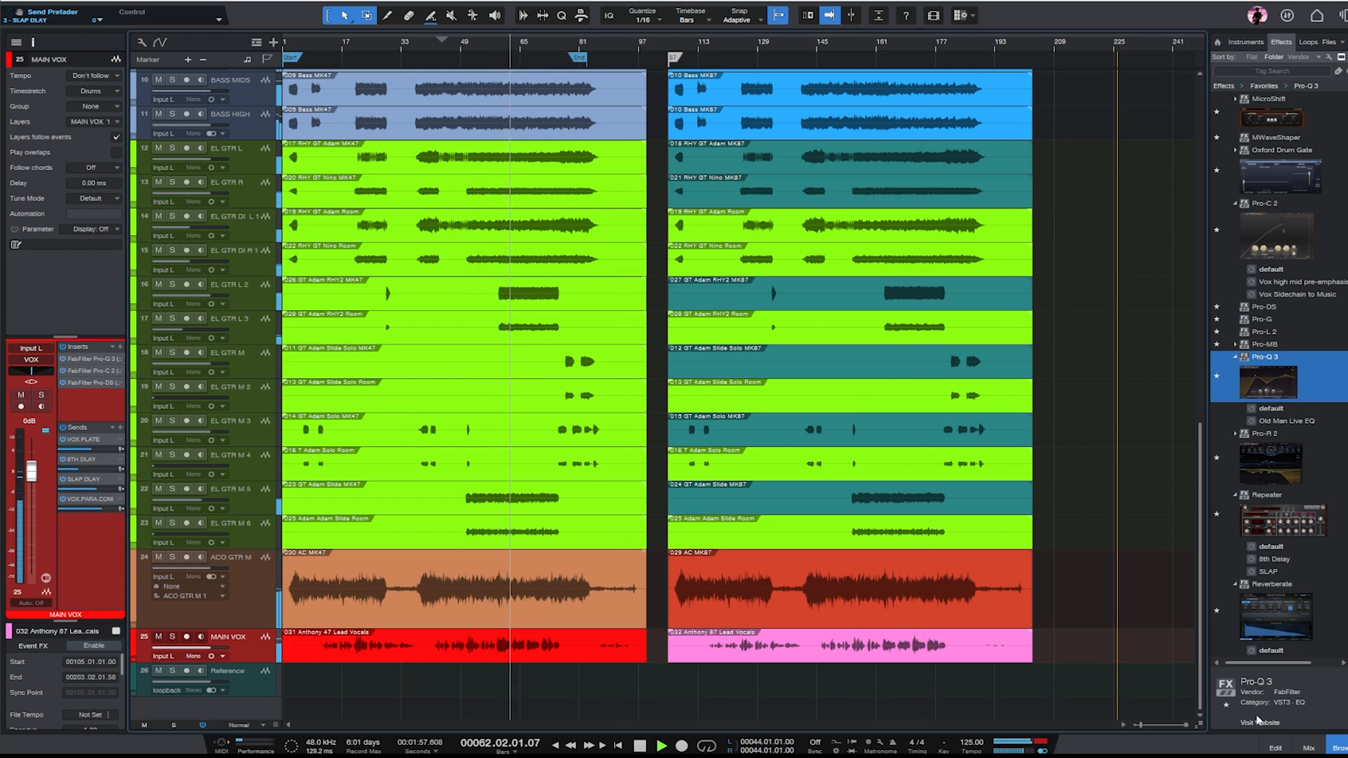
{"action": "left_click", "coordinate": [241, 572]}
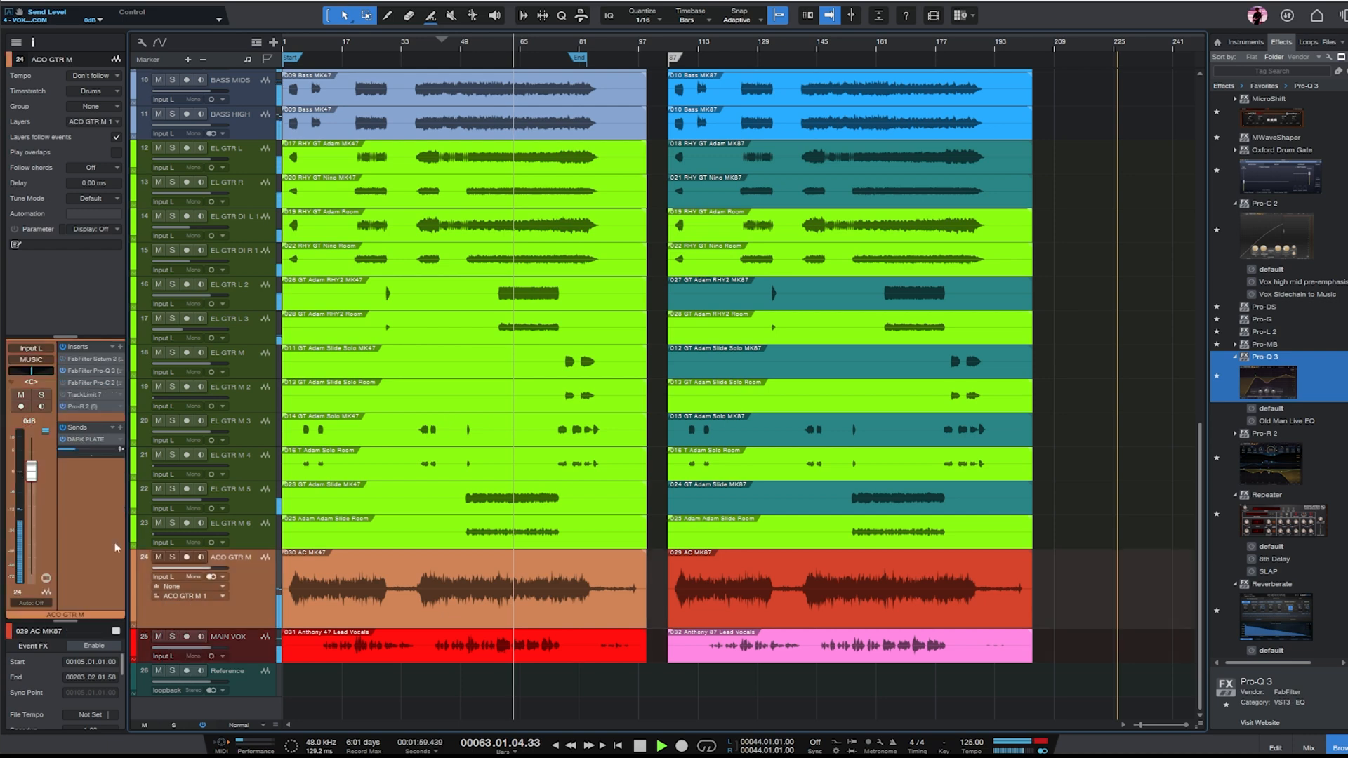
- Set the threshold of ACO GTR M's TrackLimit 7 to -3.9 and move the limiter below Pro-R 2 in the insert chain
{"action": "key", "text": "F3"}
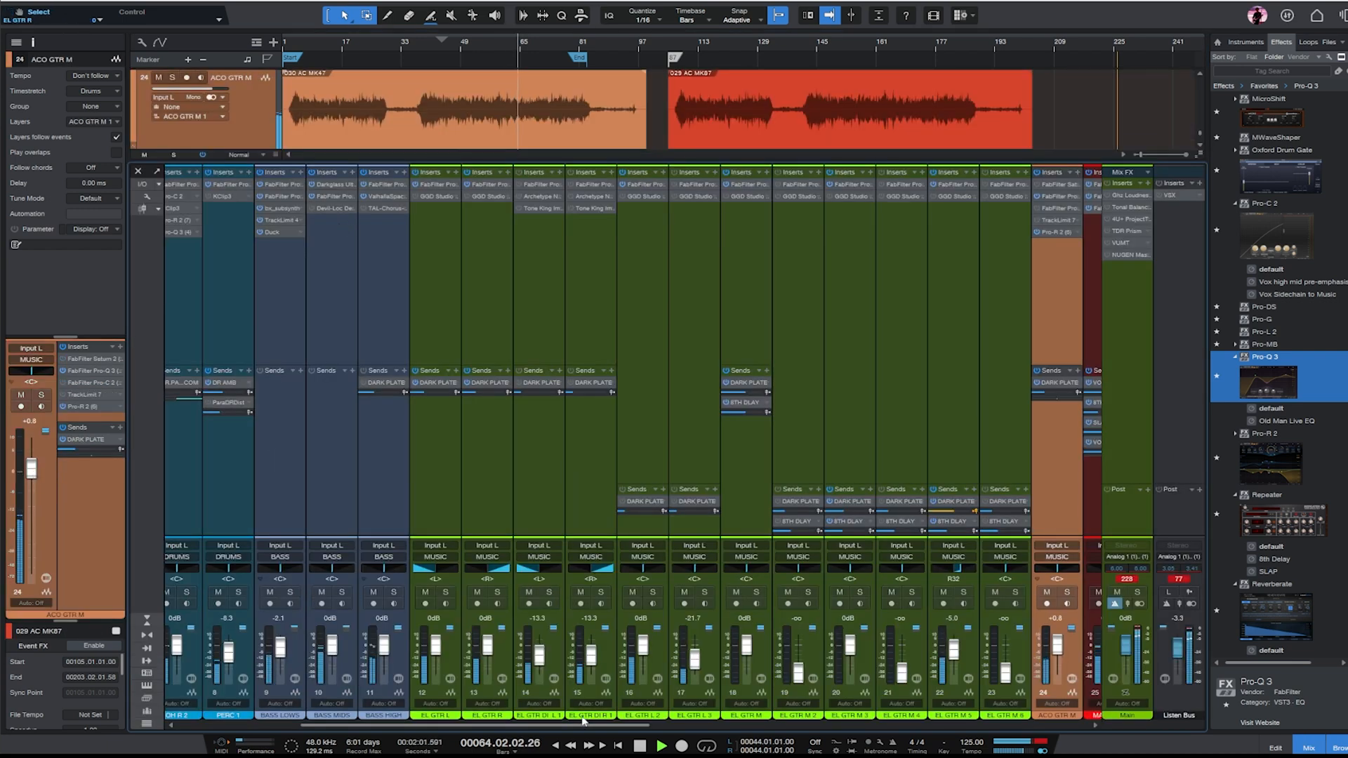
{"action": "left_click_drag", "start_coordinate": [593, 726], "coordinate": [735, 726]}
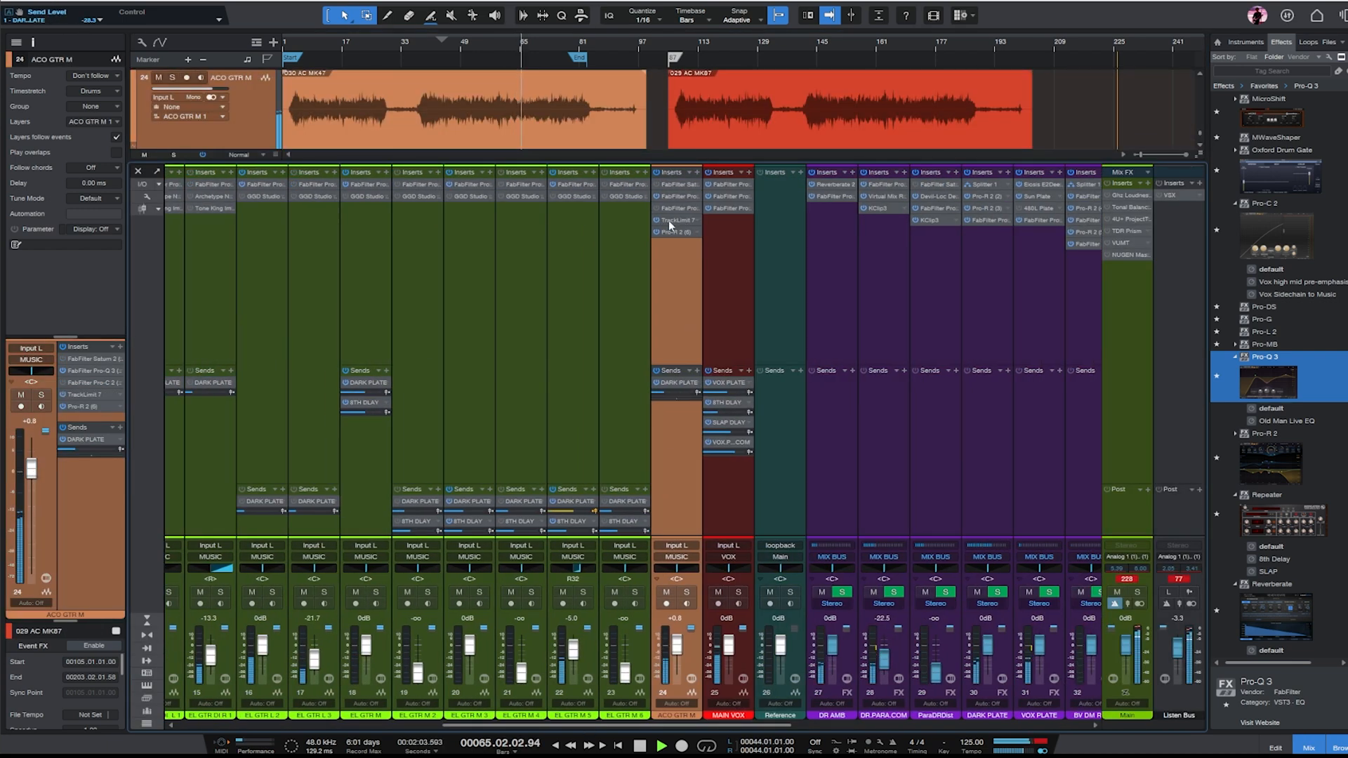
{"action": "left_click", "coordinate": [672, 221]}
{"action": "left_click_drag", "start_coordinate": [1009, 407], "coordinate": [1023, 485]}
{"action": "left_click_drag", "start_coordinate": [675, 220], "coordinate": [686, 258]}
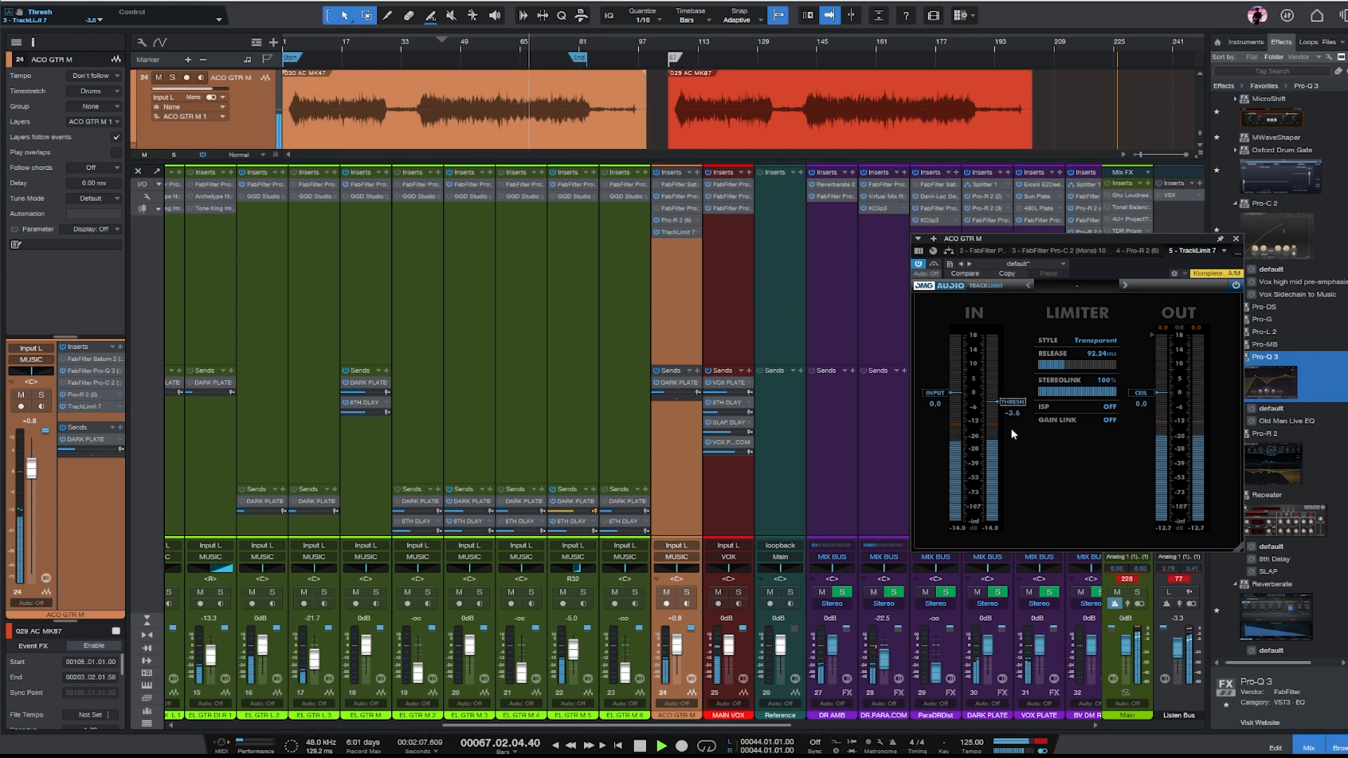
{"action": "left_click_drag", "start_coordinate": [1011, 436], "coordinate": [1018, 459]}
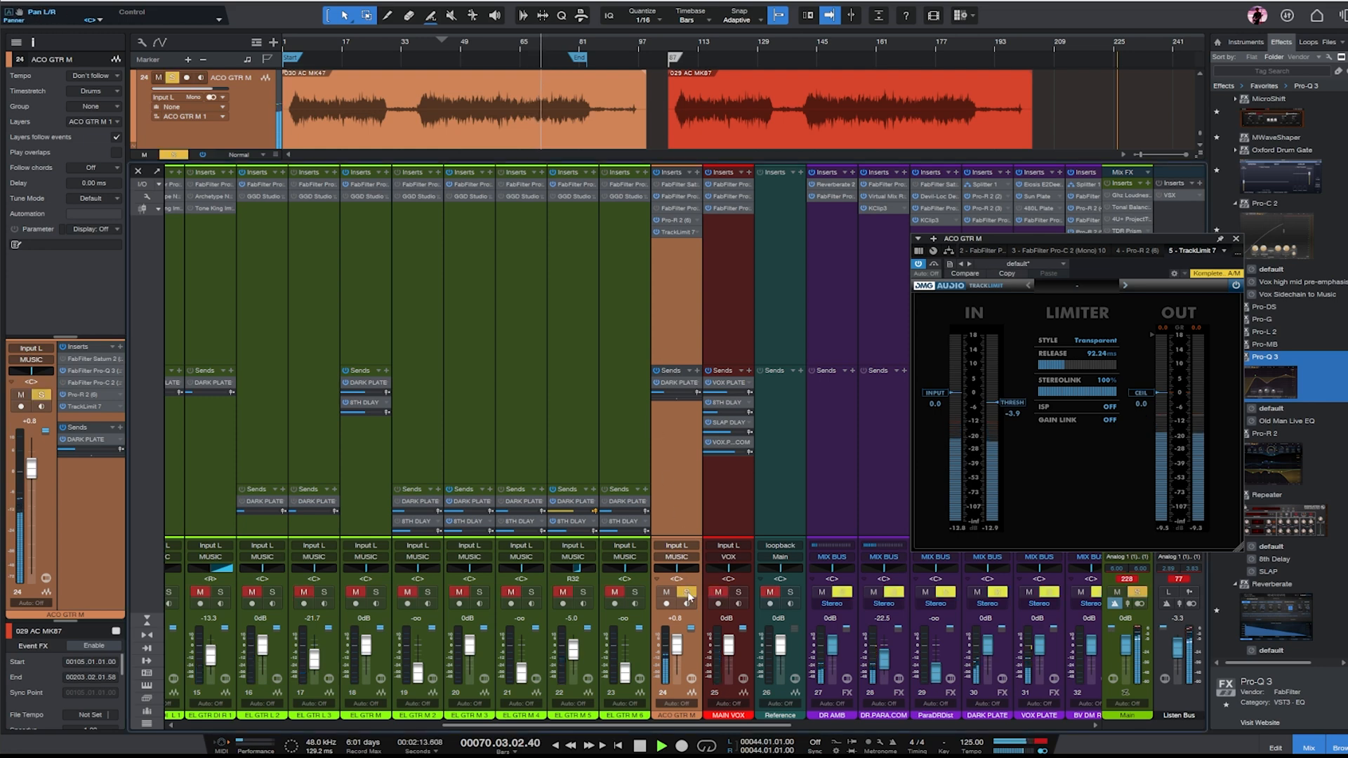
{"action": "left_click", "coordinate": [1236, 239]}
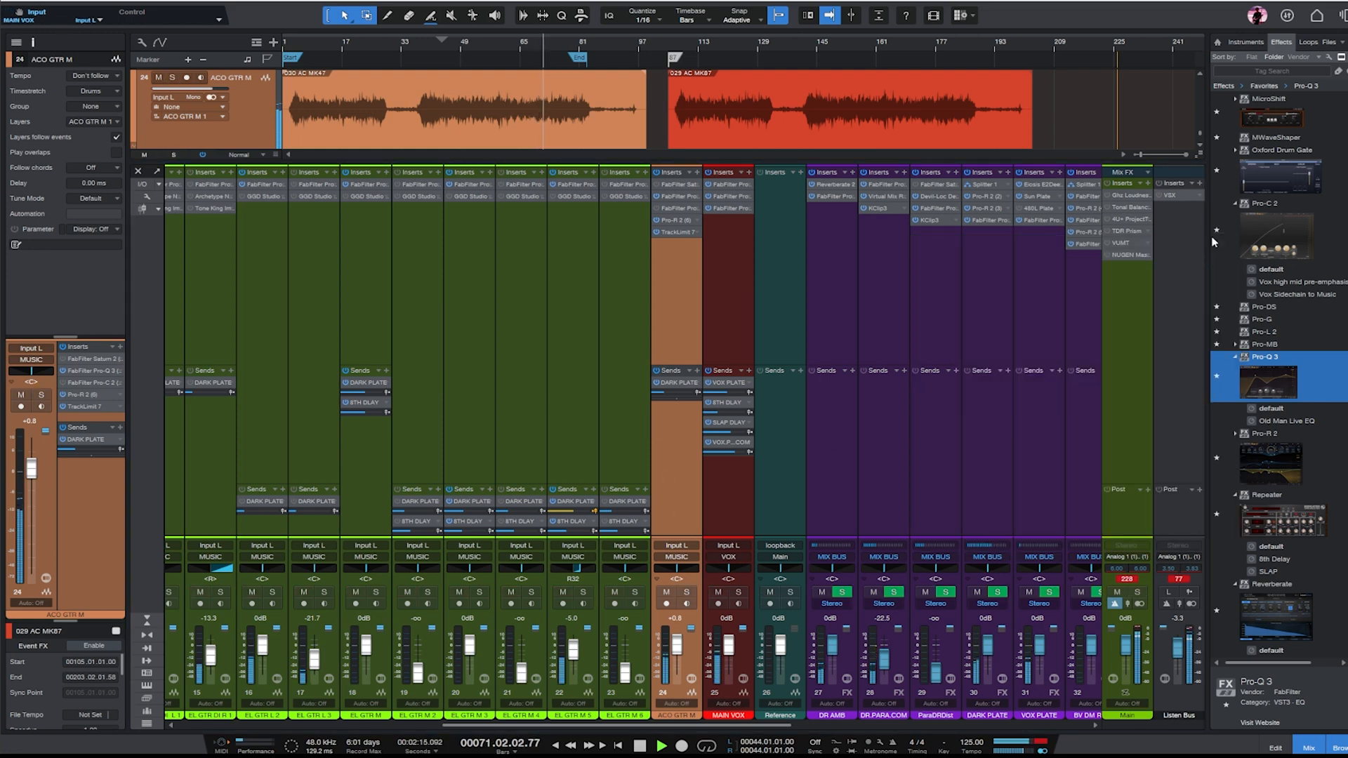
- Compare the MIX BUS with Unisum bypassed, fine-tune its threshold and close the plug-in window
{"action": "left_click", "coordinate": [715, 725]}
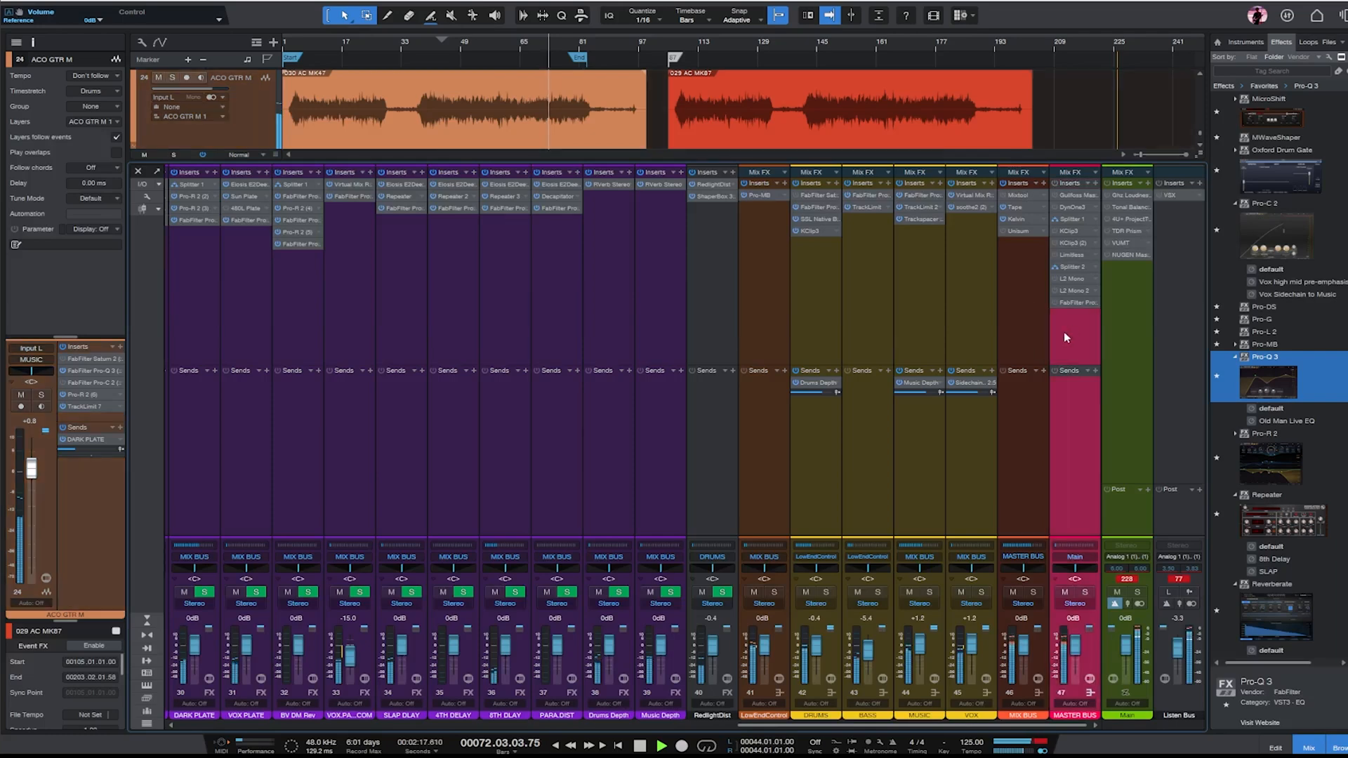
{"action": "left_click", "coordinate": [1013, 231]}
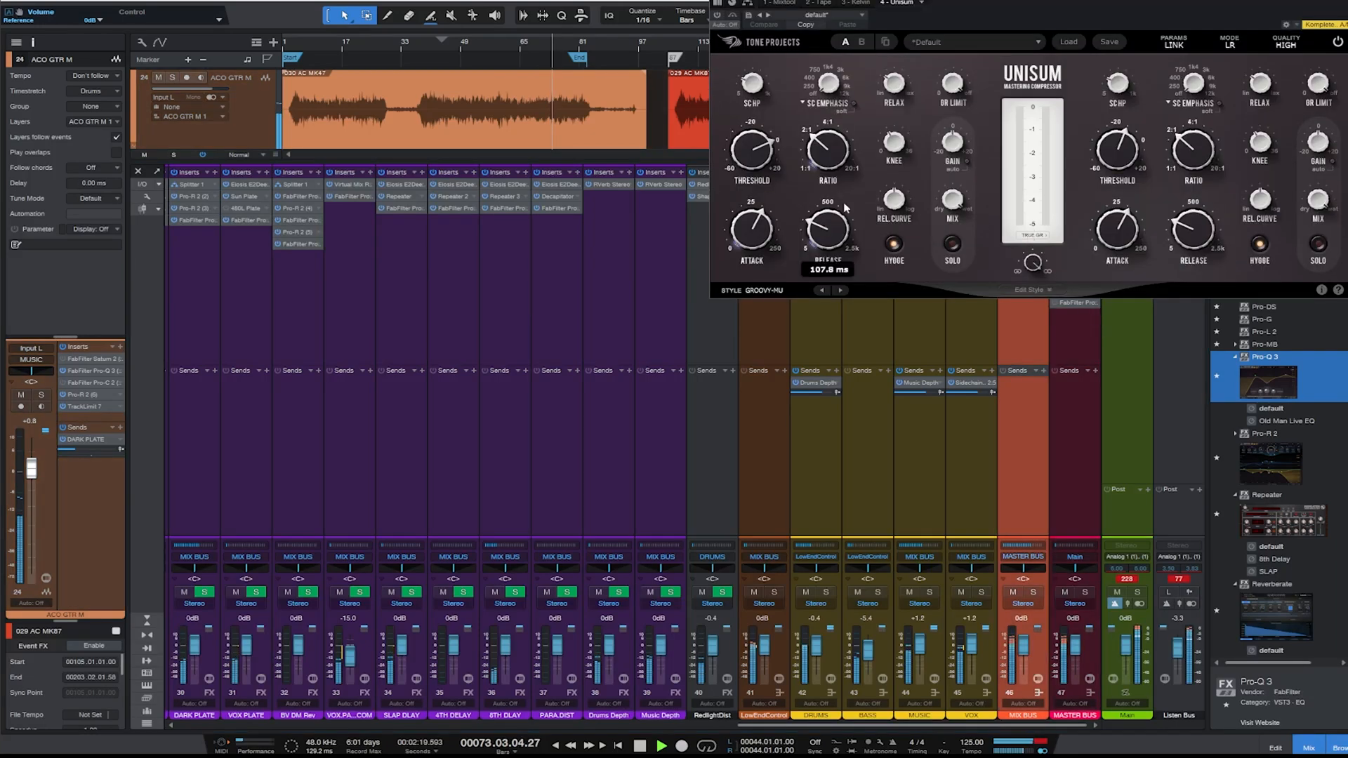
{"action": "left_click", "coordinate": [718, 15]}
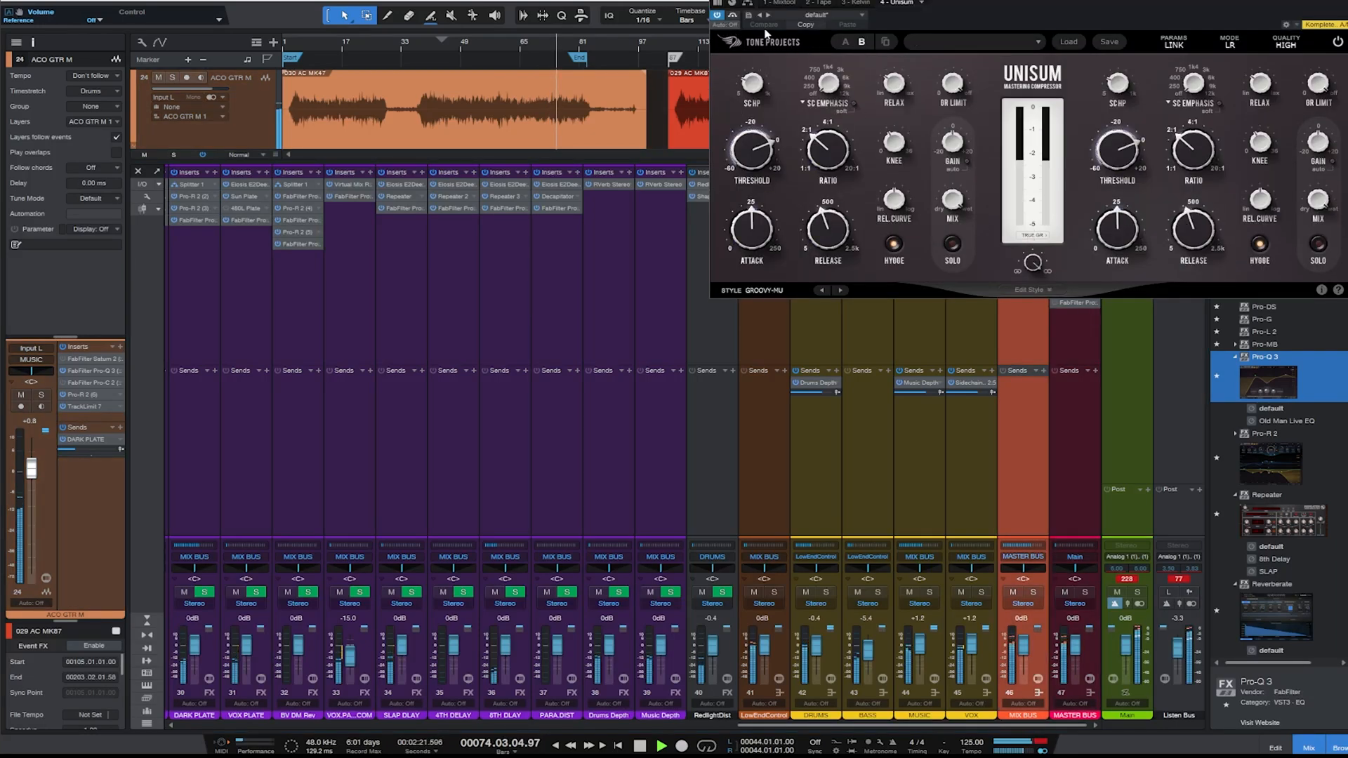
{"action": "left_click_drag", "start_coordinate": [754, 162], "coordinate": [755, 167]}
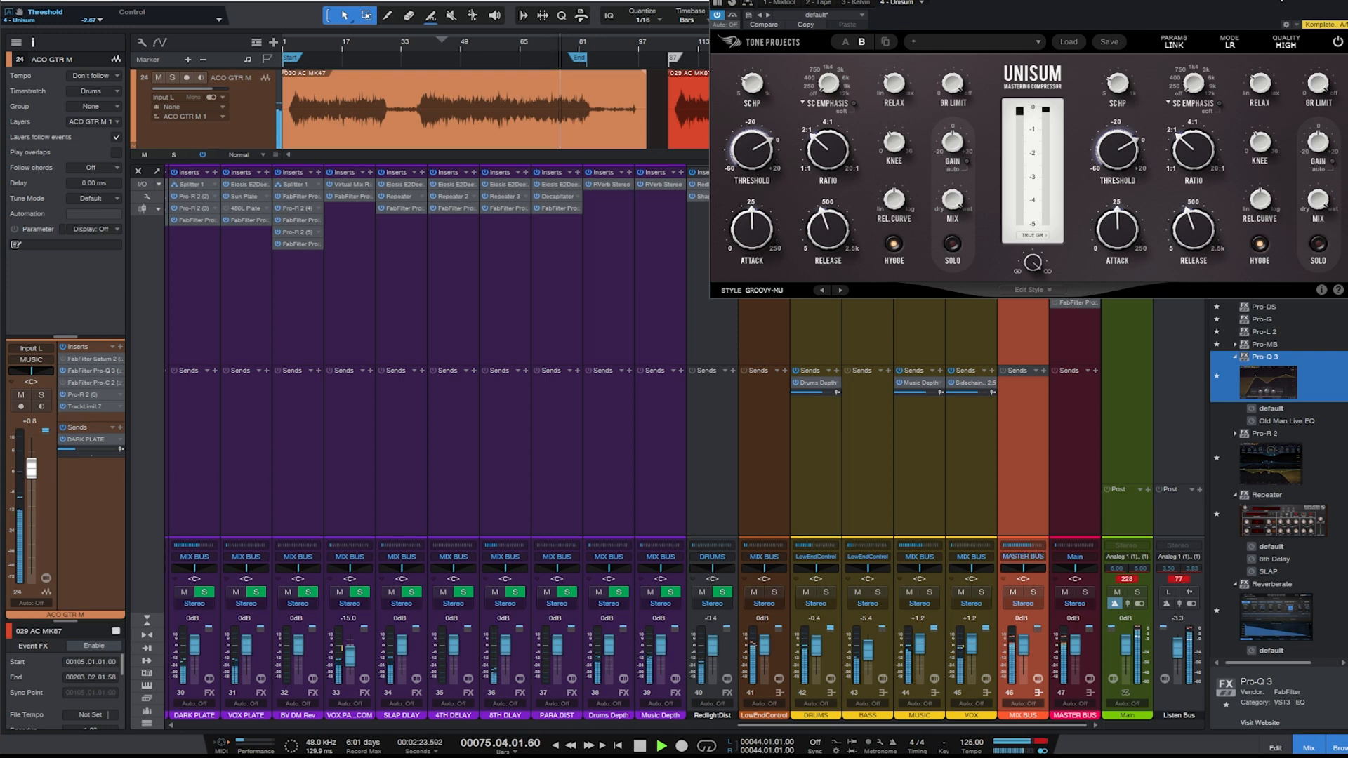
{"action": "left_click", "coordinate": [1345, 2]}
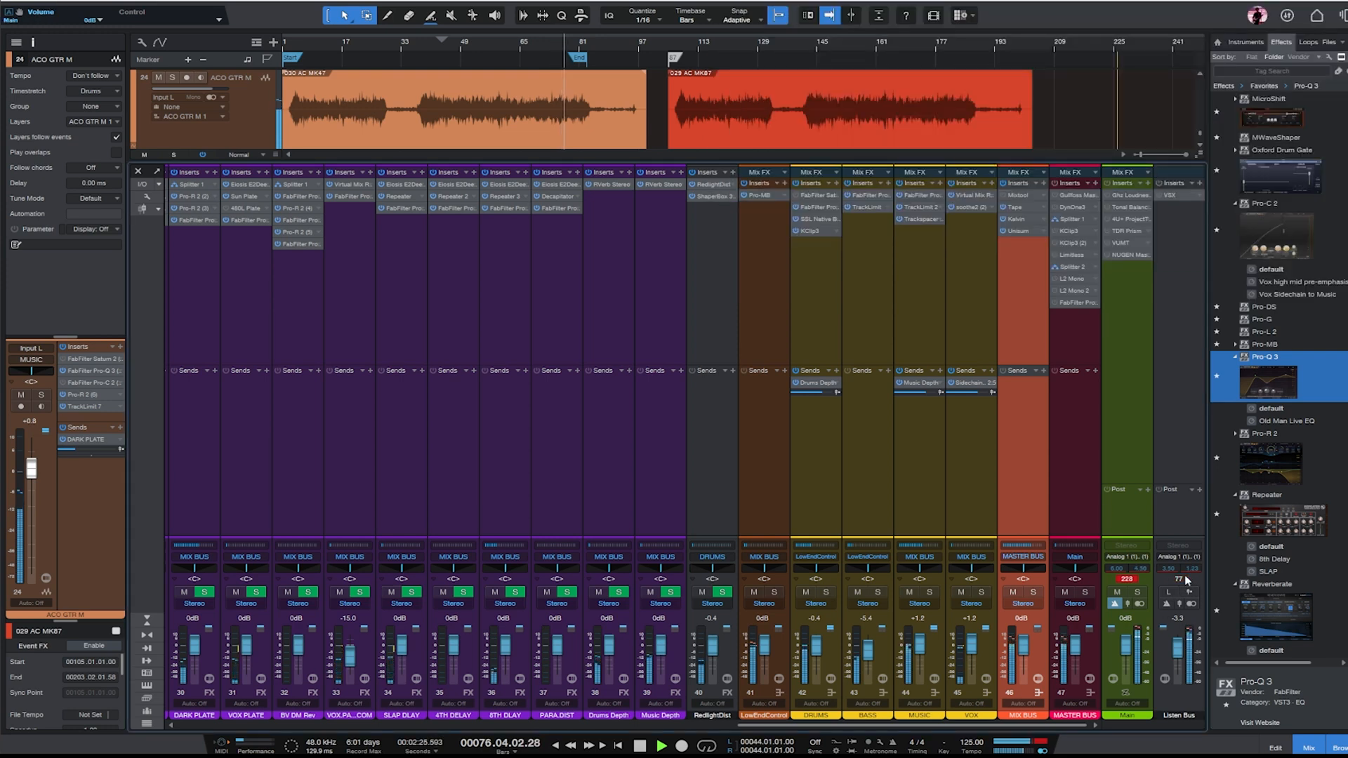
- Enable the MASTER BUS inserts and limit Gullfoss Master to below about 6.5 kHz, replaying from bar 65
{"action": "left_click", "coordinate": [1063, 348]}
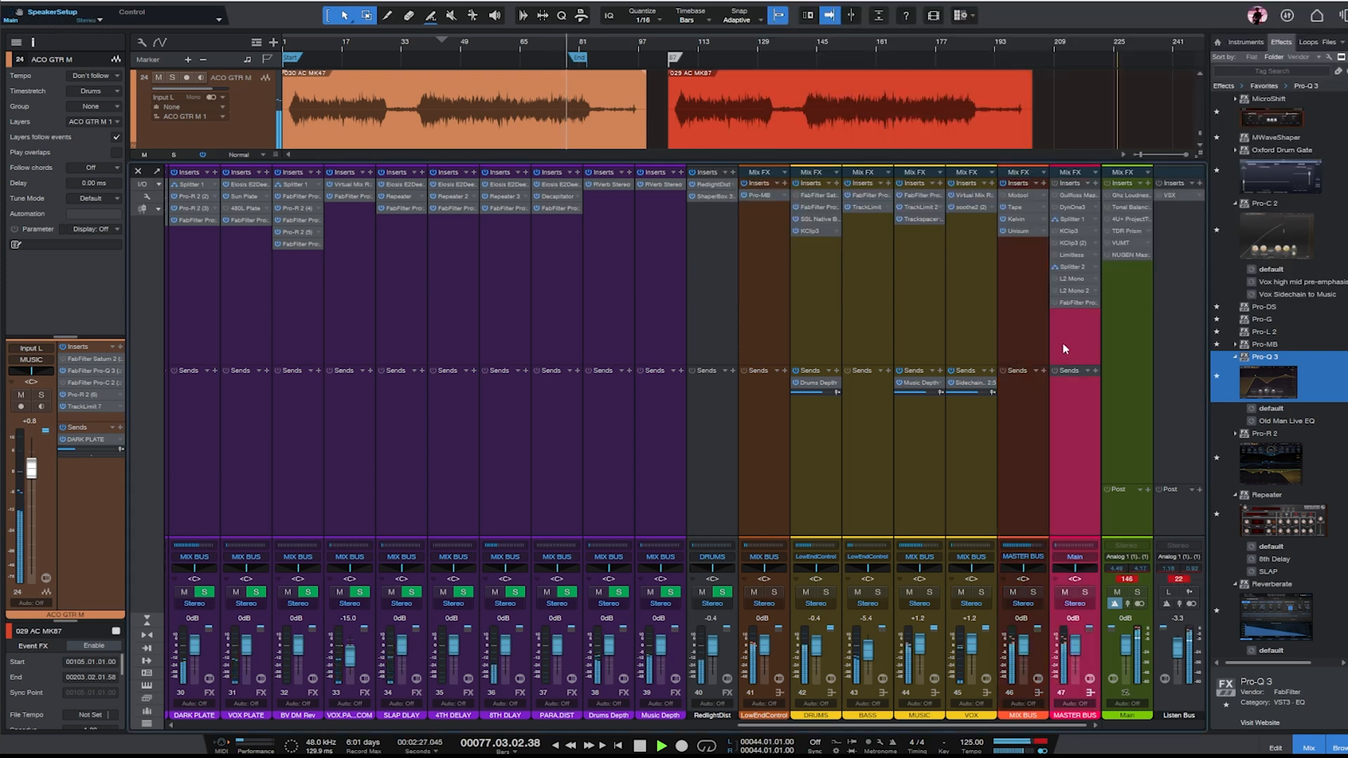
{"action": "left_click", "coordinate": [1072, 194]}
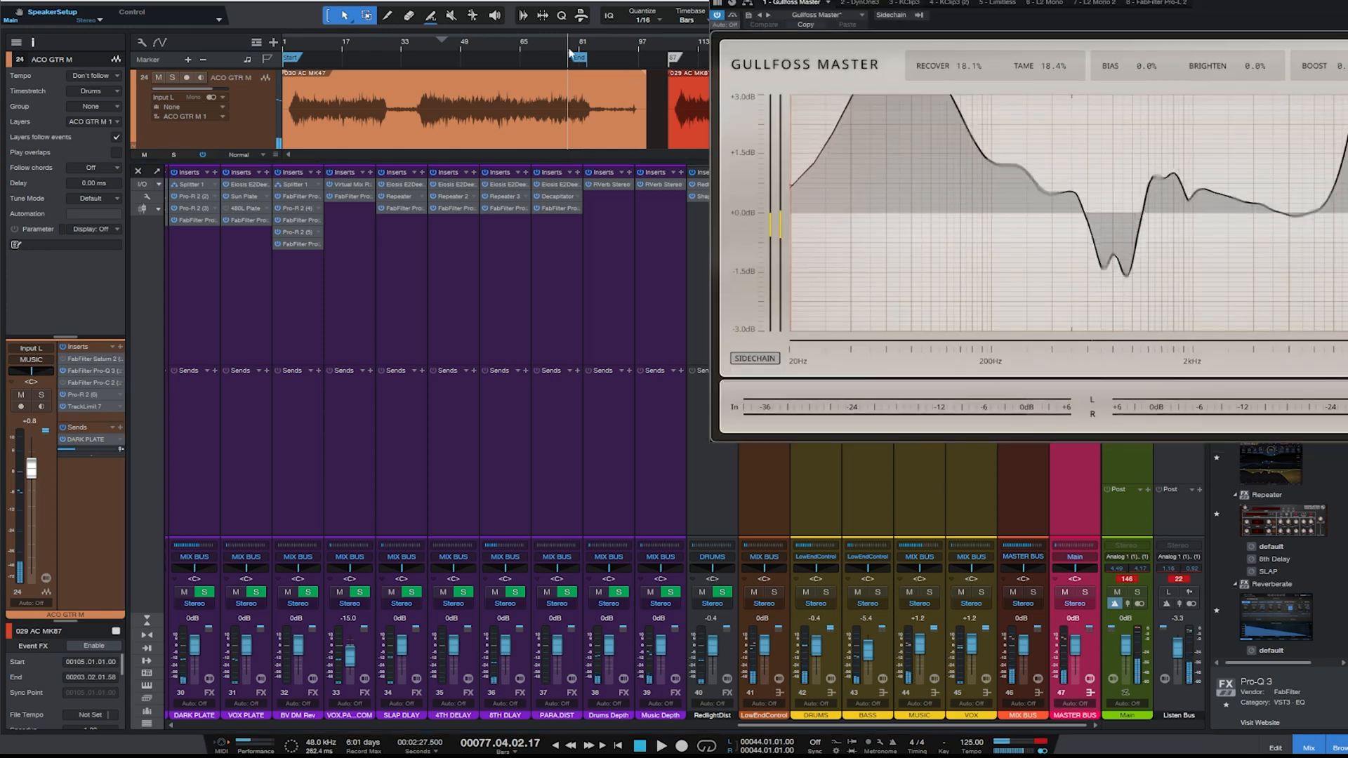
{"action": "left_click", "coordinate": [521, 40]}
{"action": "left_click_drag", "start_coordinate": [1347, 148], "coordinate": [1298, 147]}
{"action": "left_click_drag", "start_coordinate": [969, 0], "coordinate": [627, 141]}
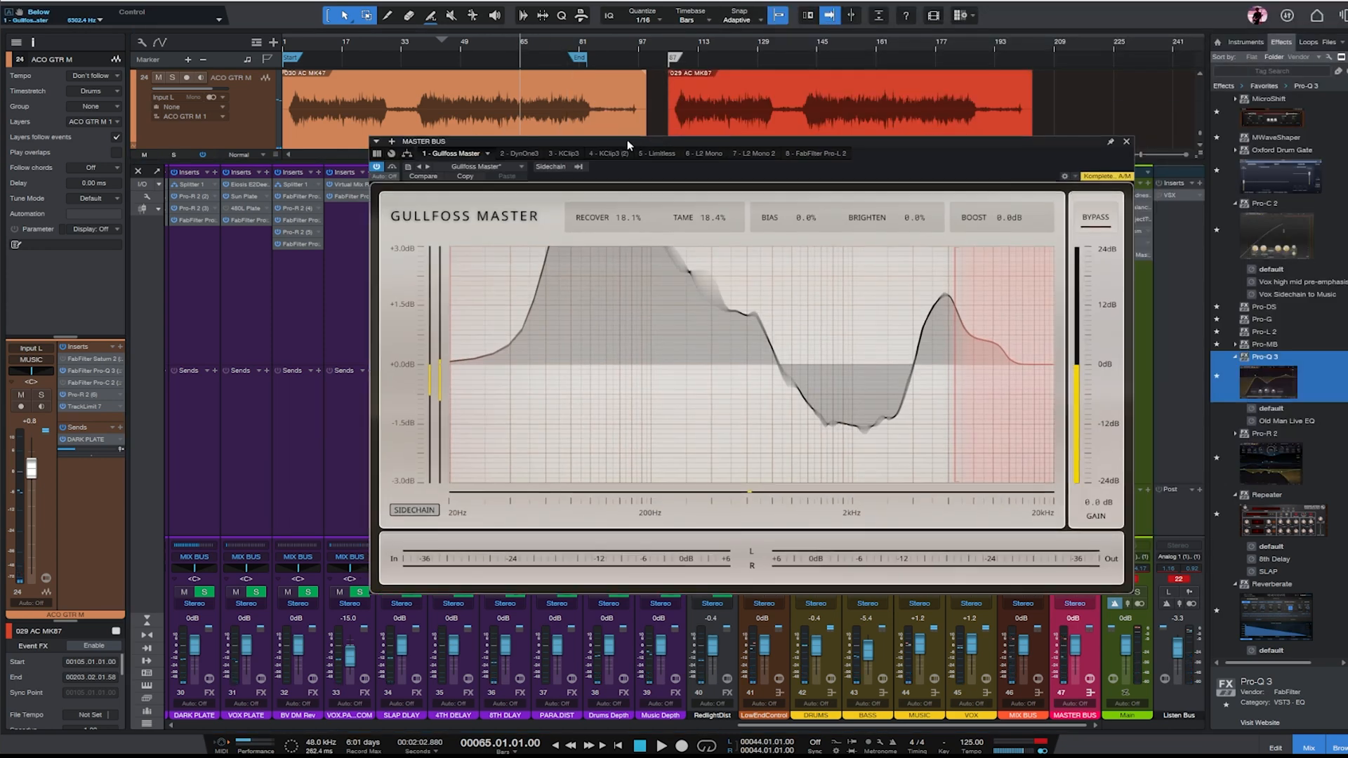
{"action": "key", "text": "space"}
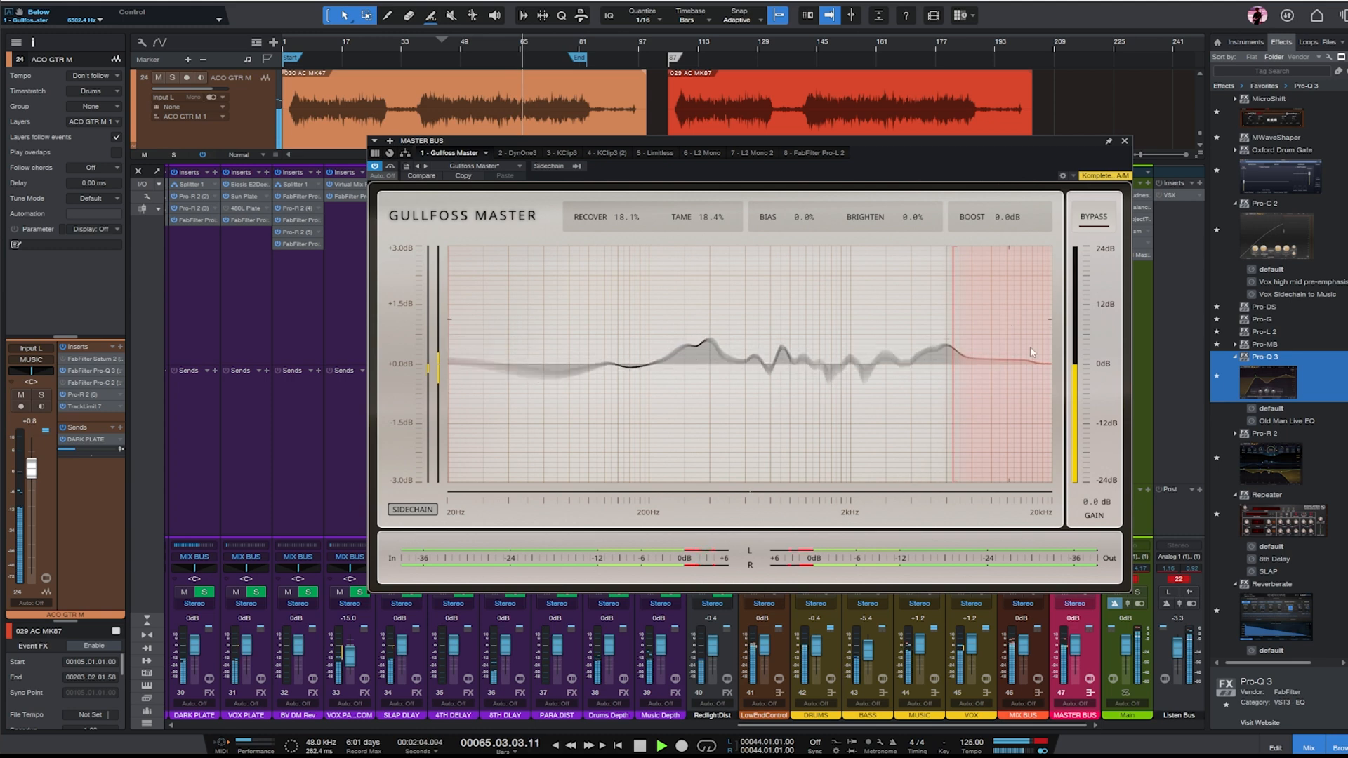
- Clear the output clip indicators, close Gullfoss Master and reset the loudness reading in the Main output's NUGEN MasterCheck
{"action": "left_click", "coordinate": [1180, 580]}
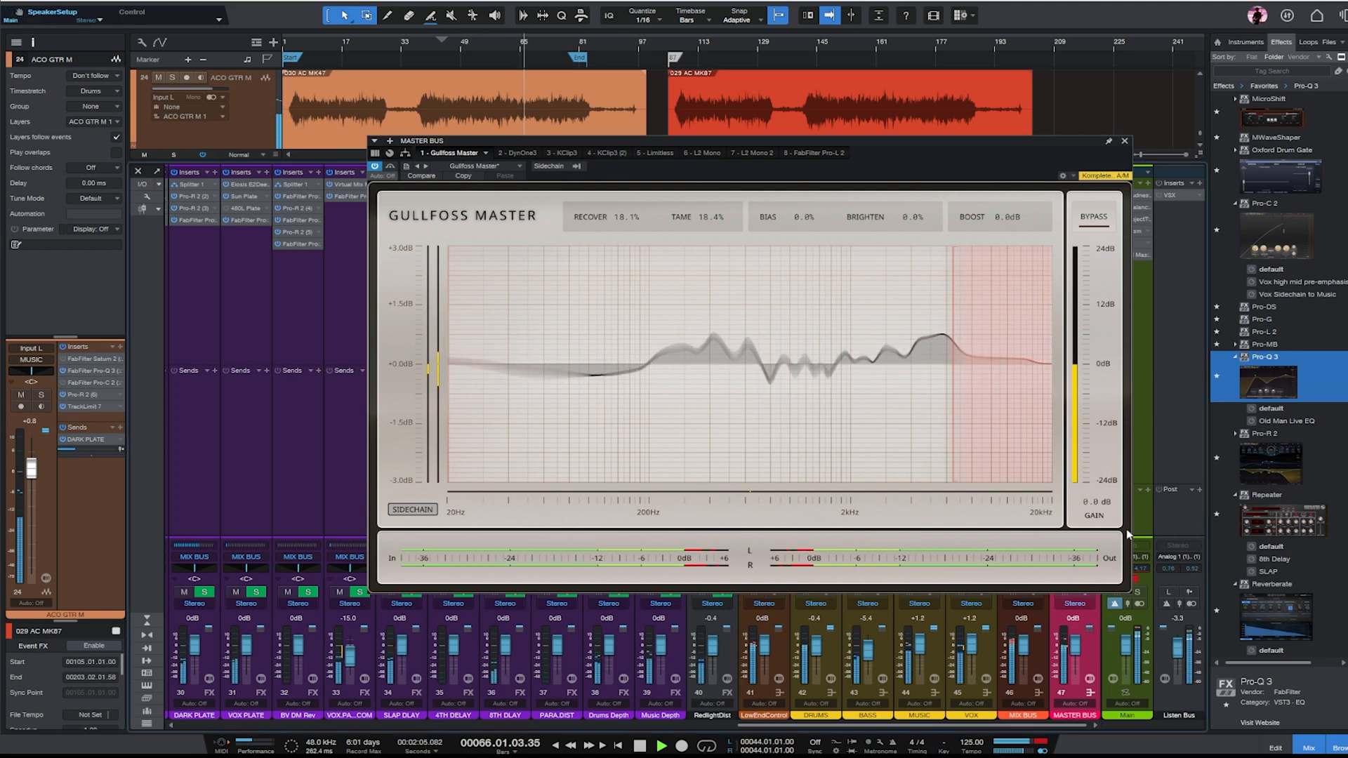
{"action": "left_click", "coordinate": [1124, 141]}
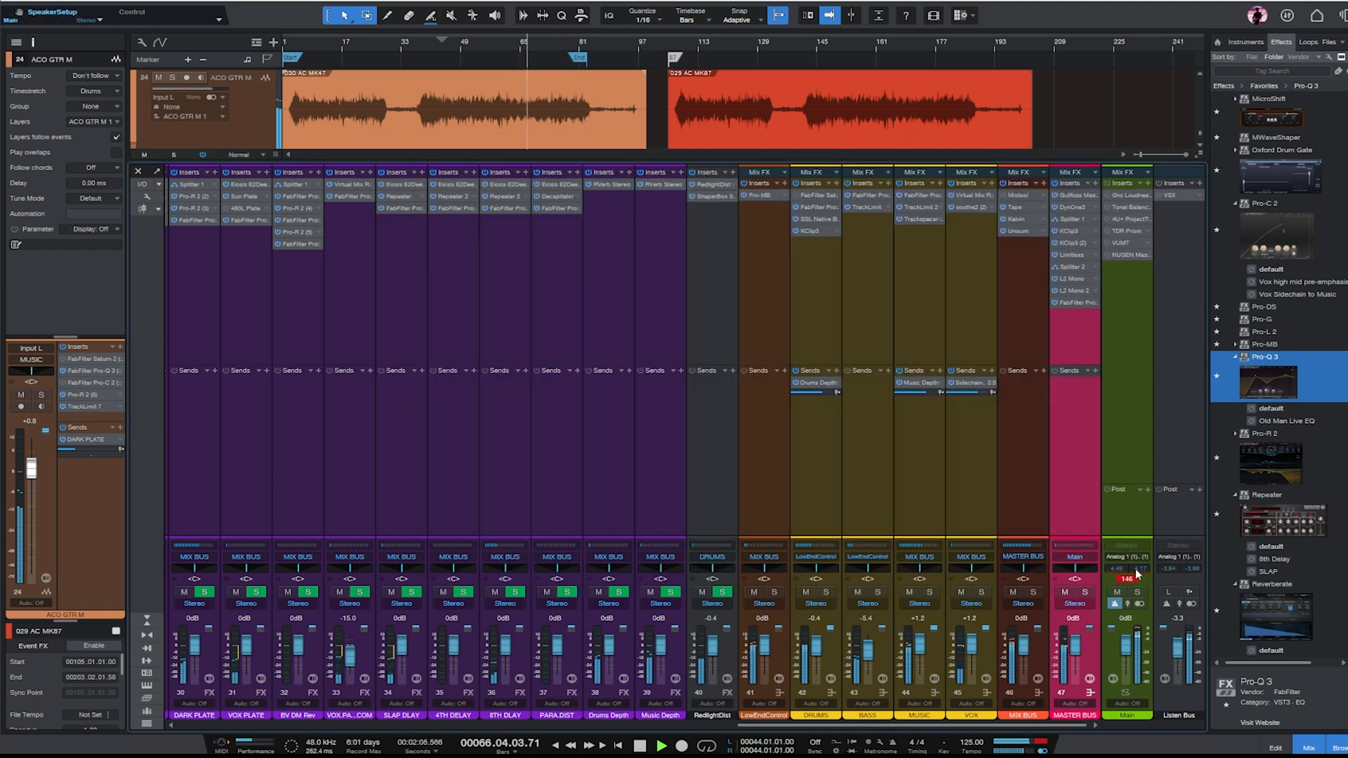
{"action": "left_click", "coordinate": [1121, 255]}
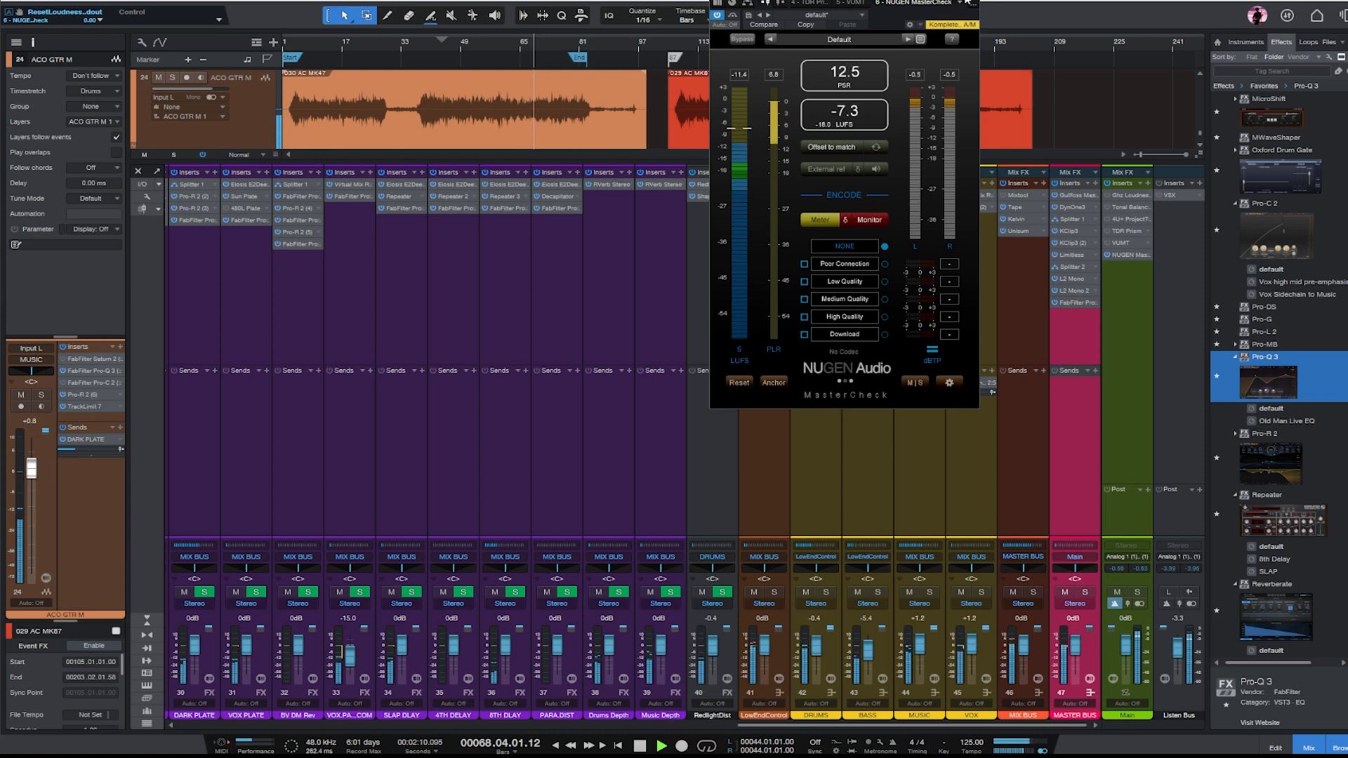
{"action": "key", "text": "Escape"}
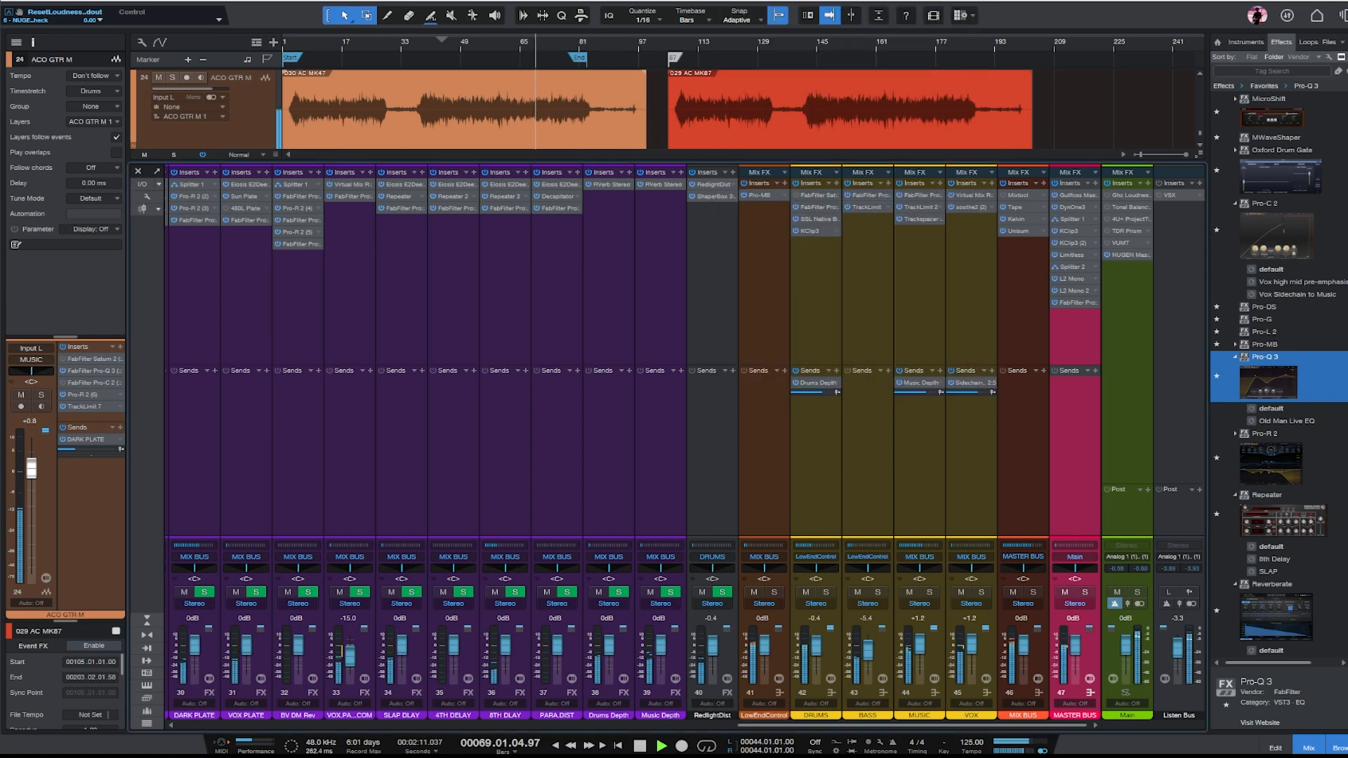
- Link the gains of the MASTER BUS's first KClip3 and set input to -3.4 dB and output to 3.4 dB
{"action": "left_click", "coordinate": [1067, 232]}
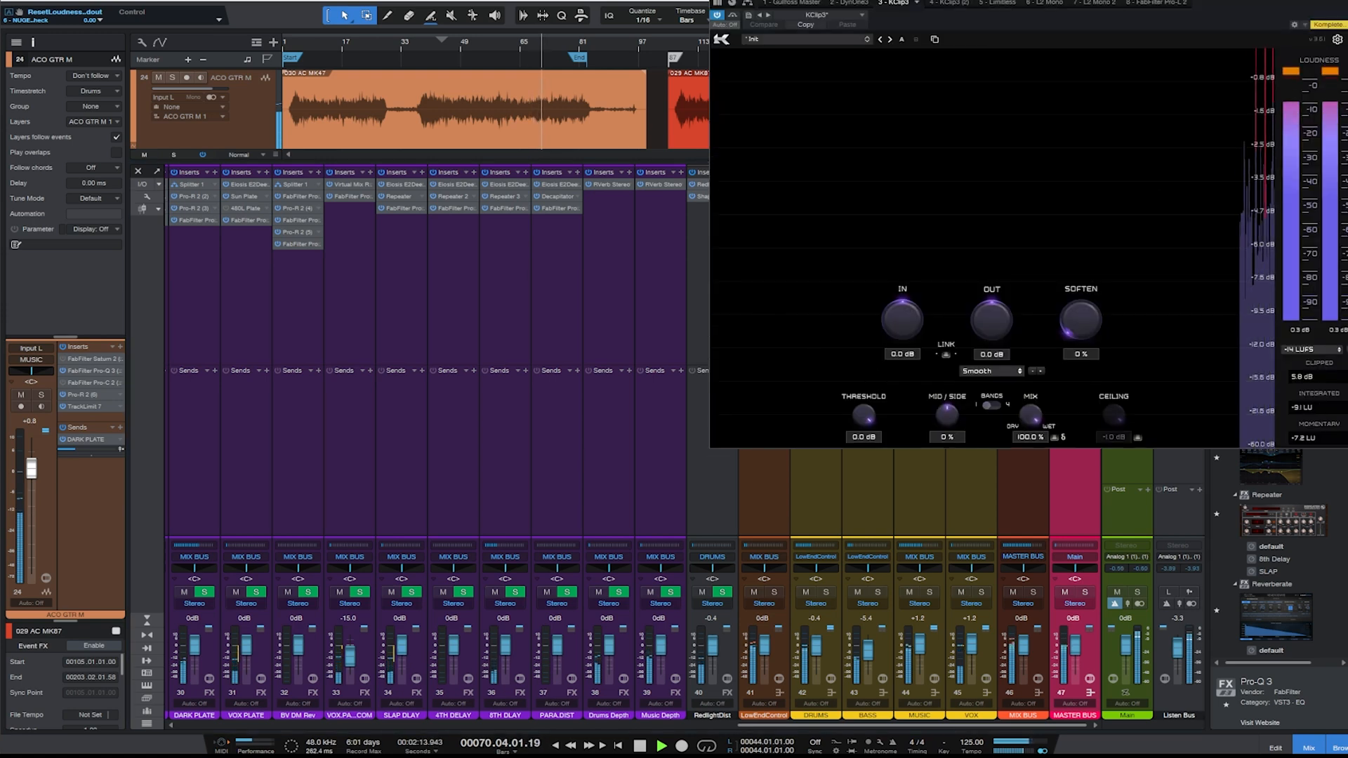
{"action": "left_click_drag", "start_coordinate": [1067, 0], "coordinate": [770, 61]}
{"action": "key", "text": "space"}
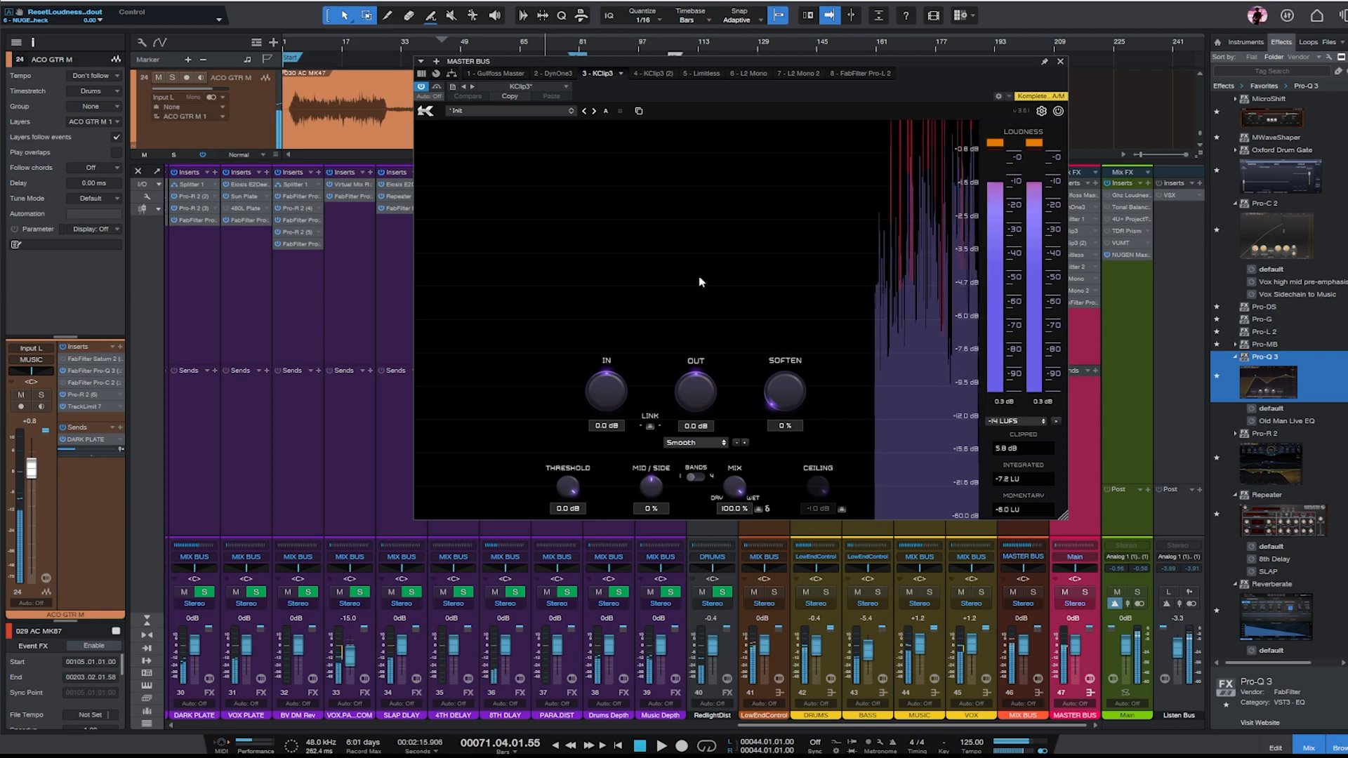
{"action": "left_click", "coordinate": [651, 426]}
{"action": "left_click_drag", "start_coordinate": [598, 392], "coordinate": [602, 398]}
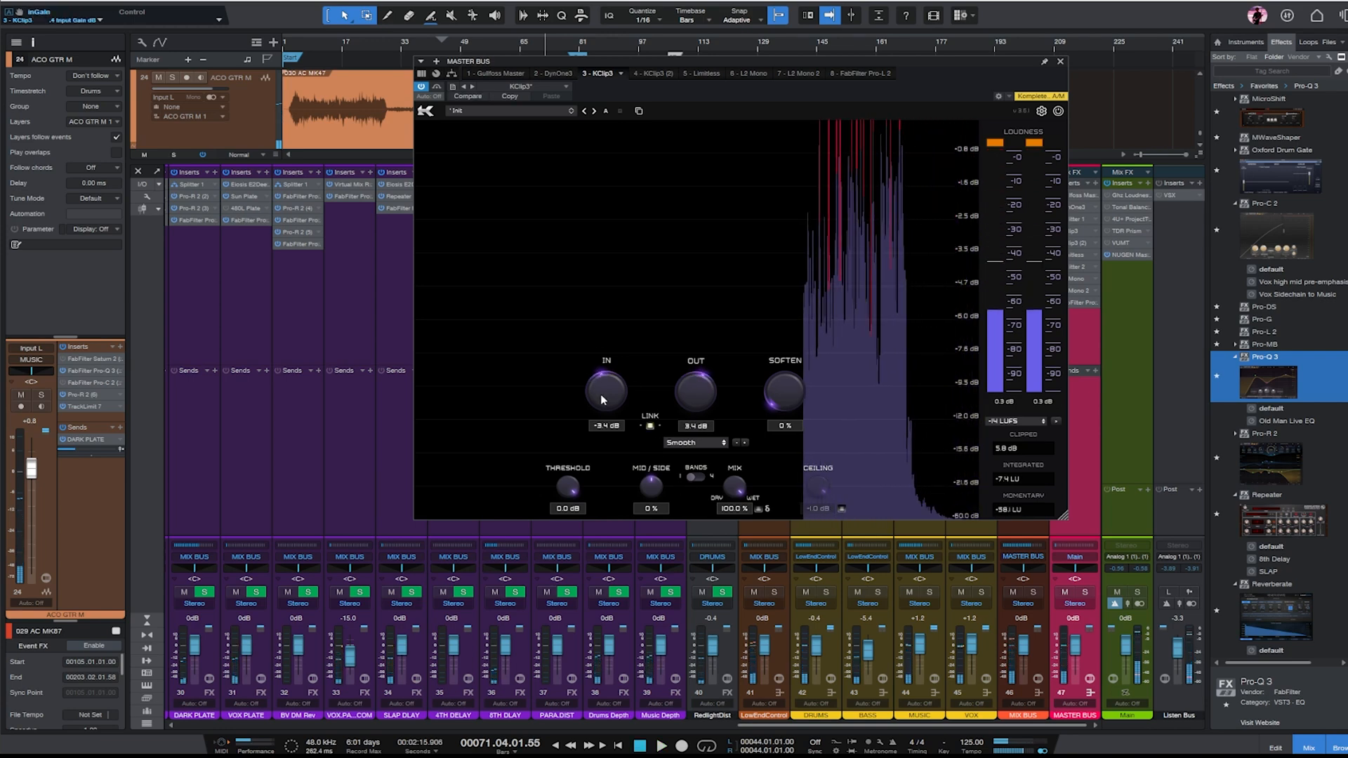
- Set the linked gains of KClip3 (2) to -3.4 dB in and 3.4 dB out, replay the mix and open Limitless
{"action": "left_click_drag", "start_coordinate": [699, 65], "coordinate": [724, 98]}
{"action": "left_click", "coordinate": [673, 108]}
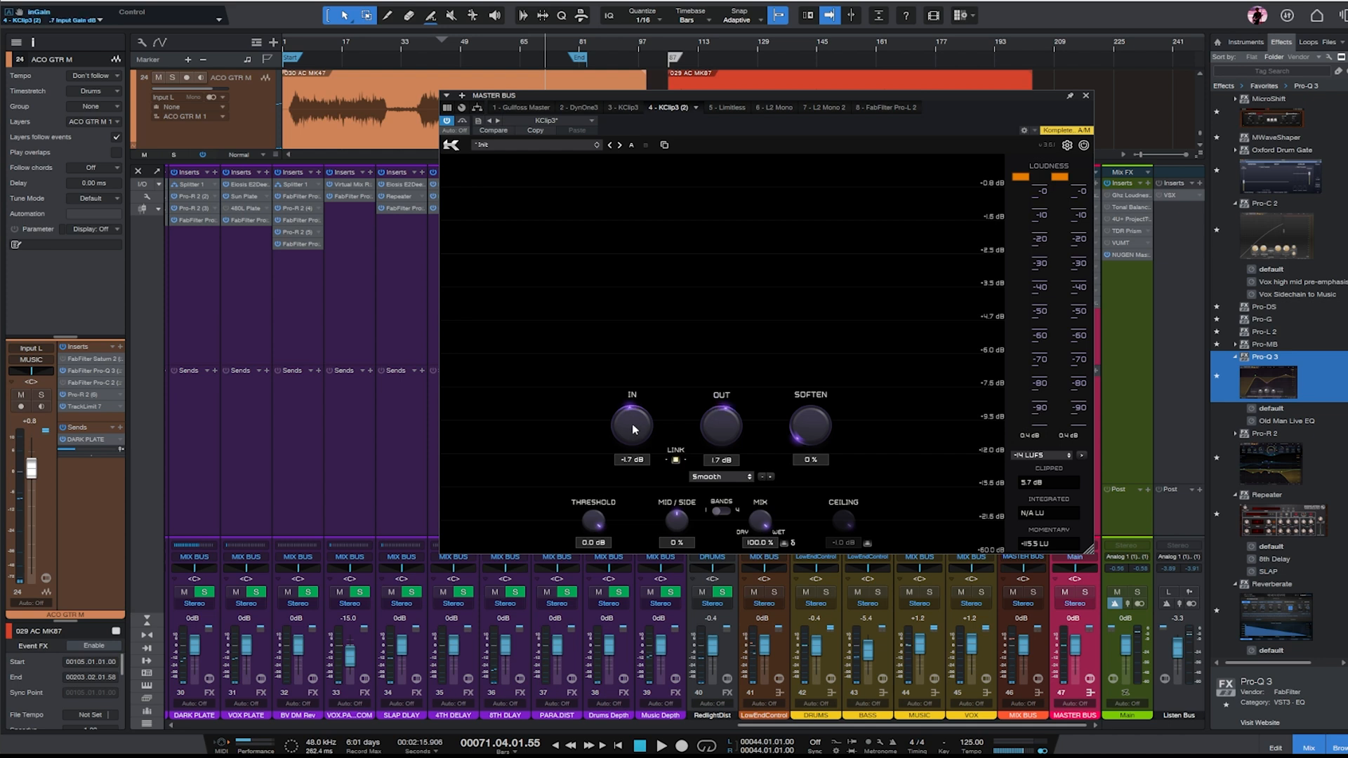
{"action": "key", "text": "space"}
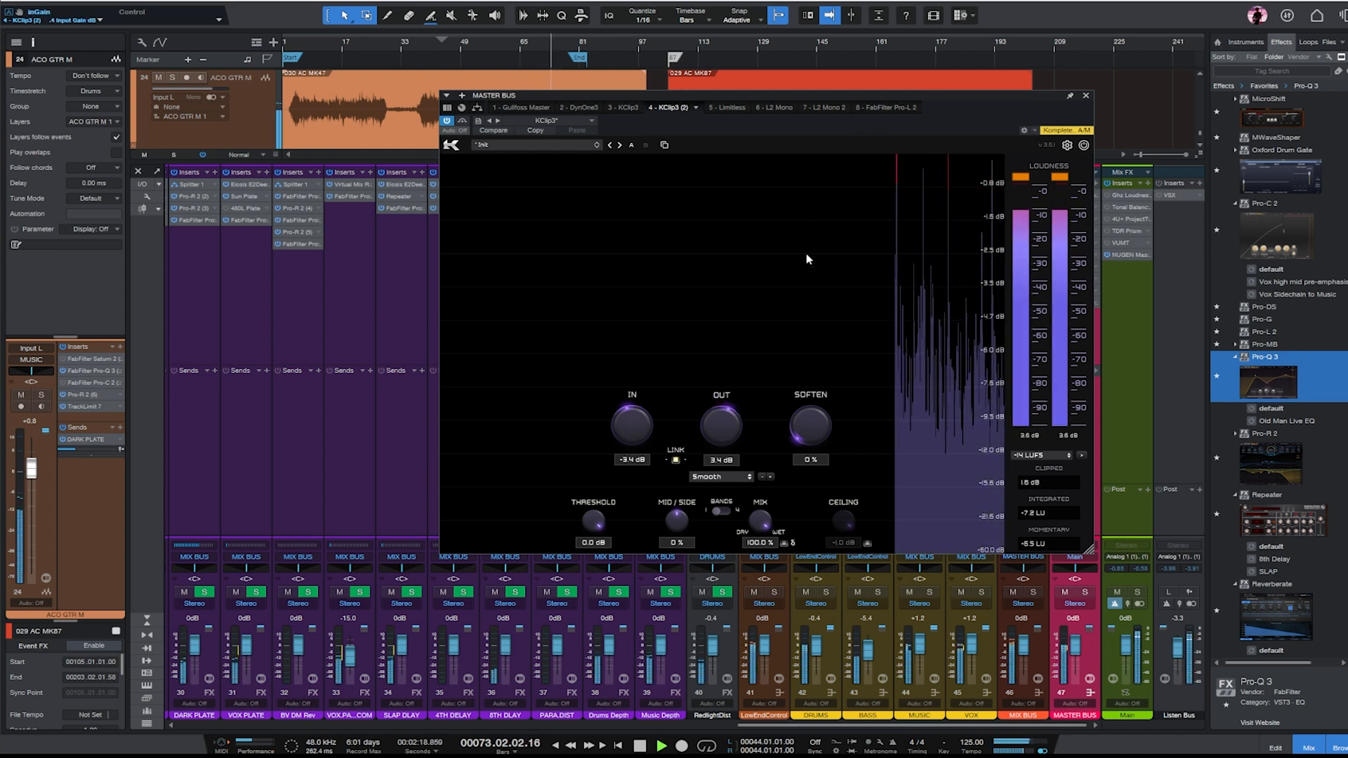
{"action": "left_click", "coordinate": [727, 108]}
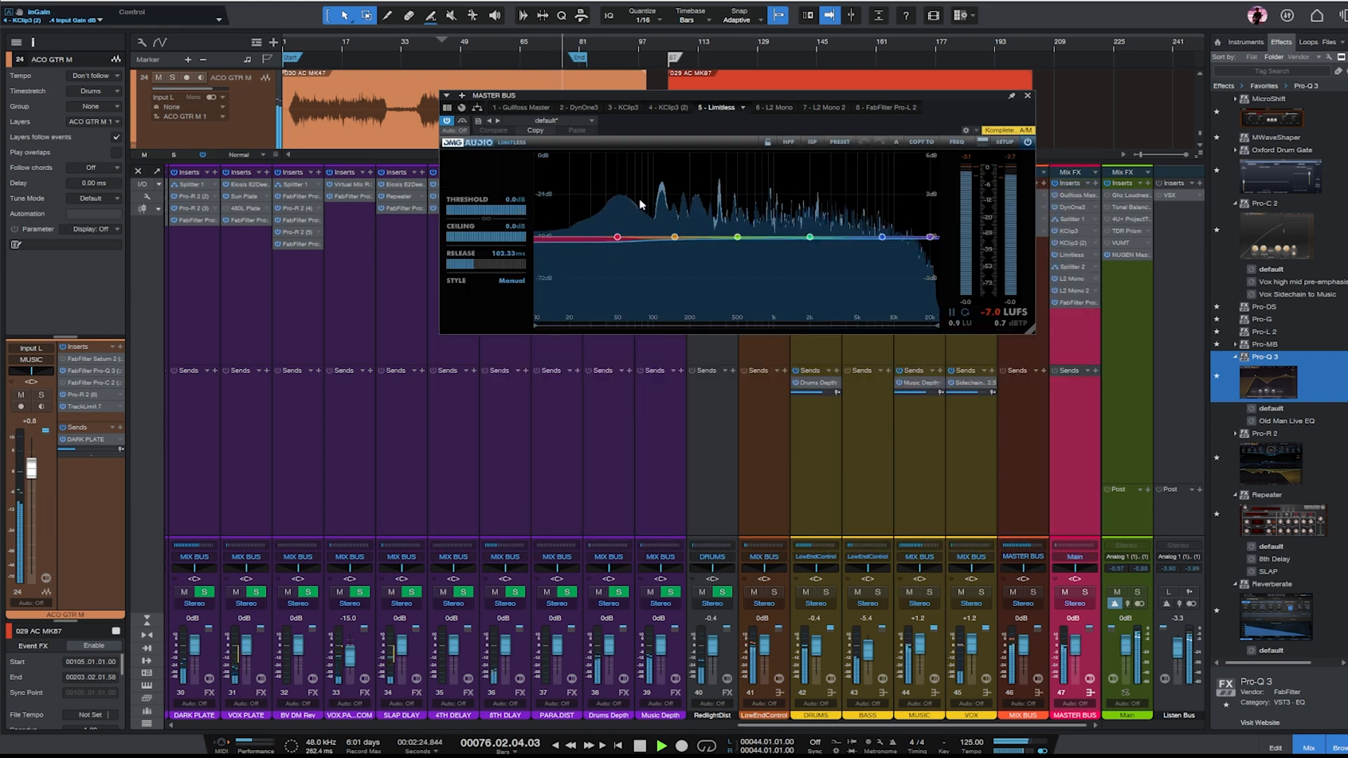
- Close Limitless and review the MIX BUS's Unisum compressor settings while replaying the mix from bar 63
{"action": "left_click", "coordinate": [1027, 96]}
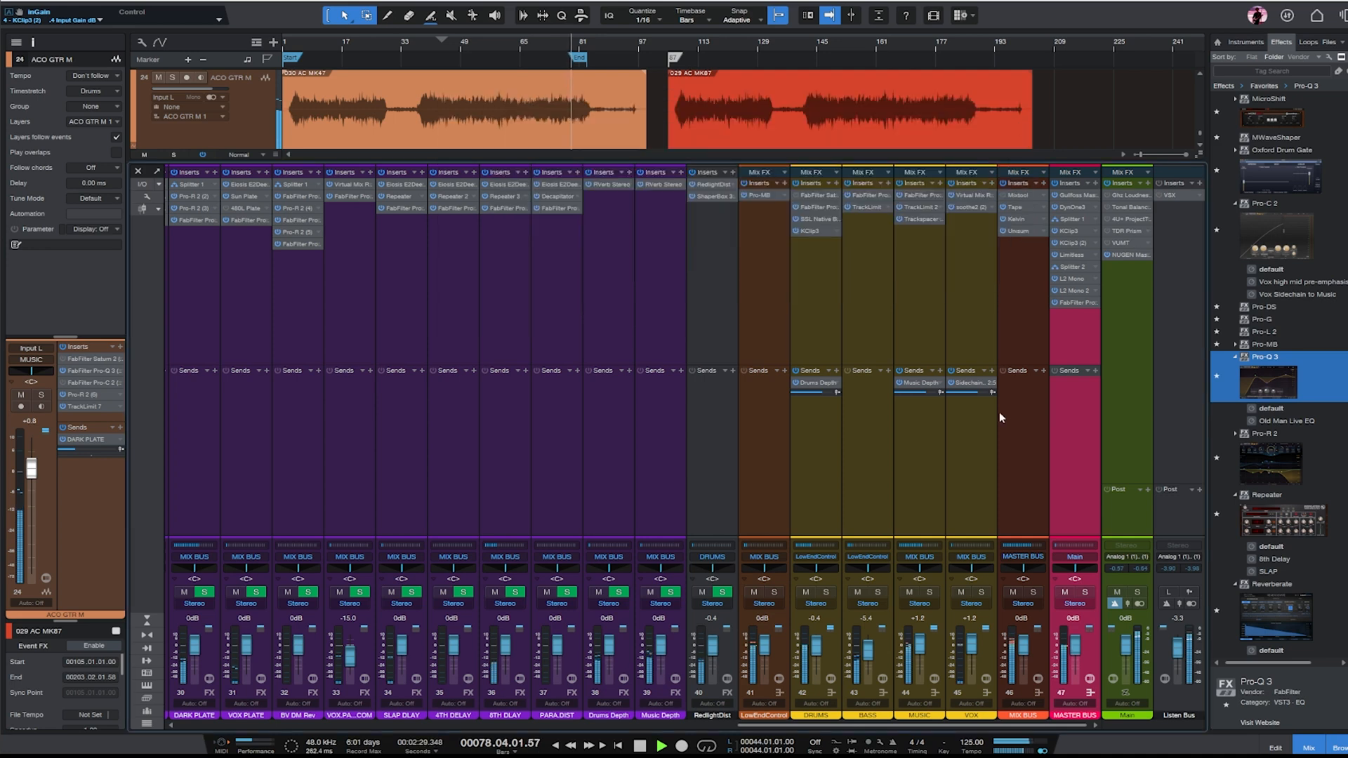
{"action": "left_click", "coordinate": [1017, 231]}
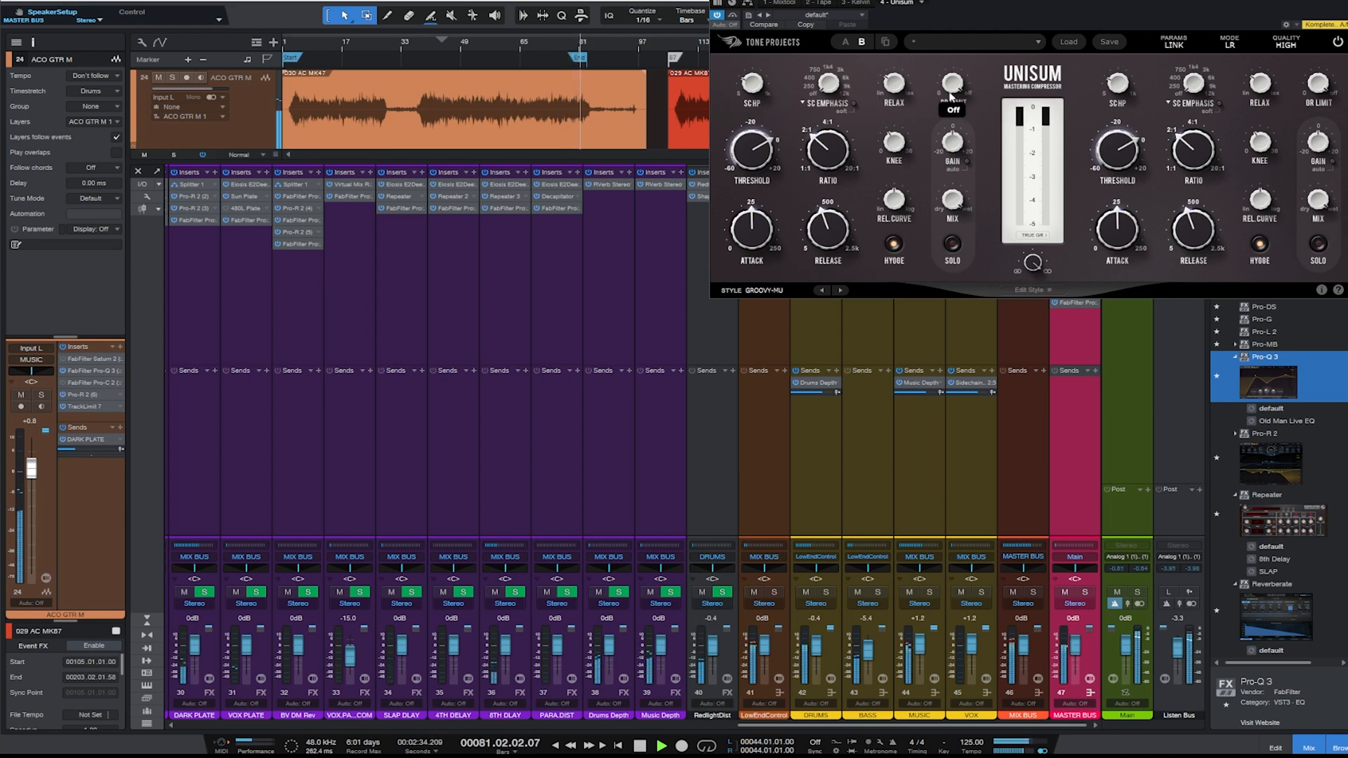
{"action": "mouse_move", "coordinate": [1191, 216]}
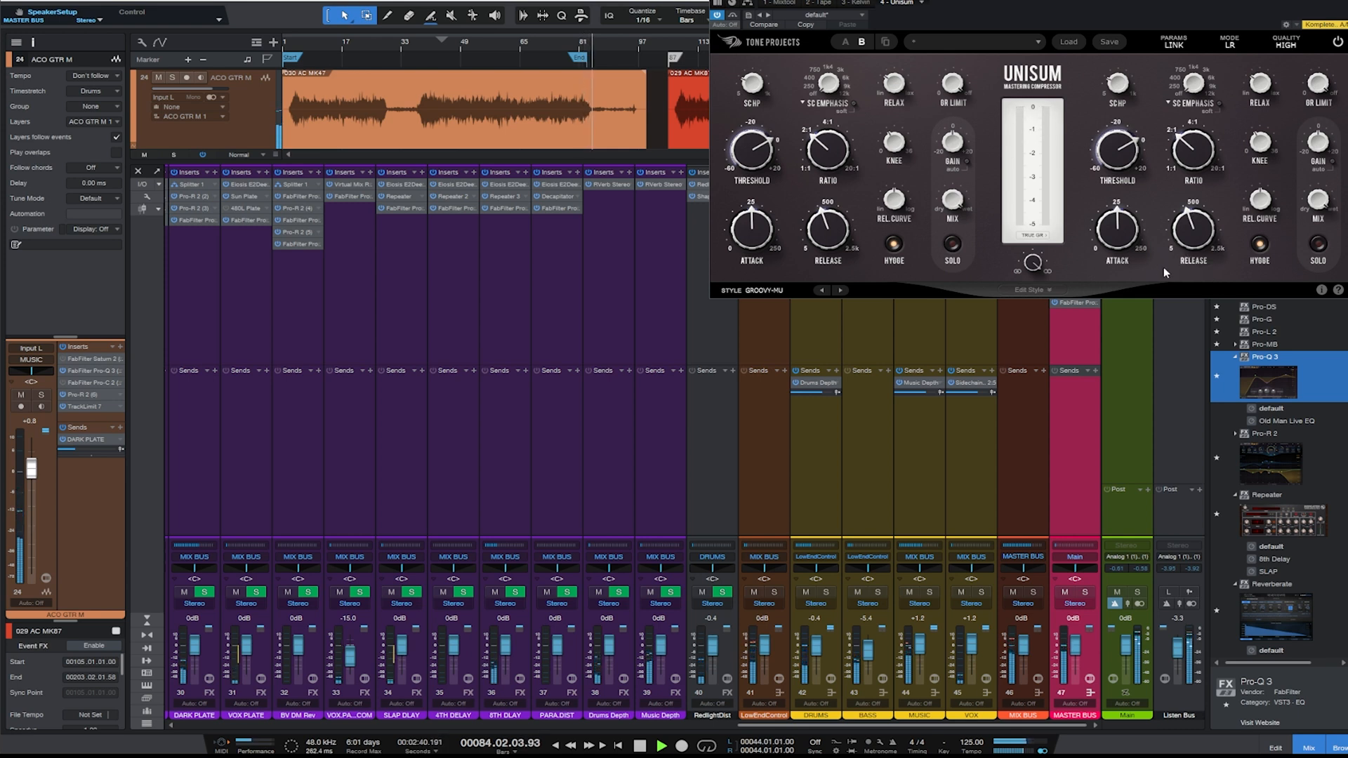
{"action": "key", "text": "space"}
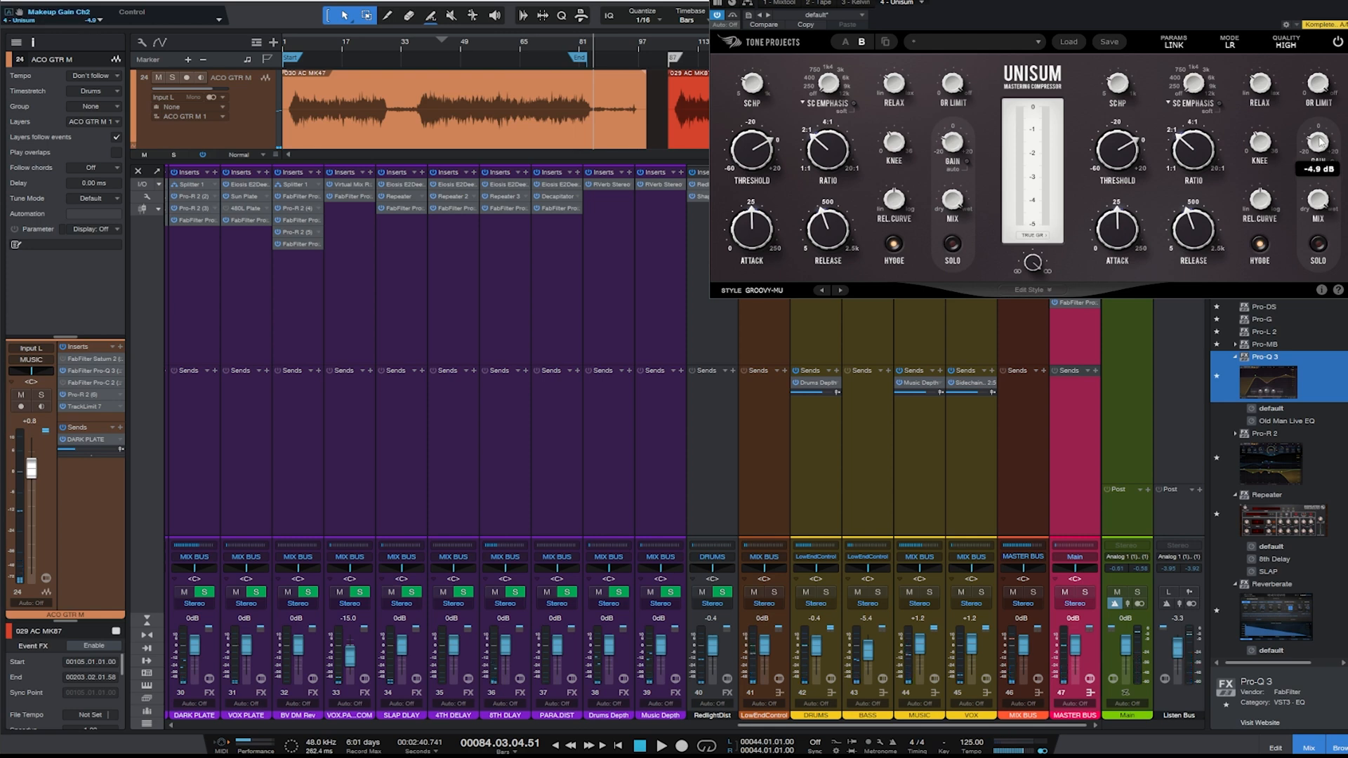
{"action": "left_click", "coordinate": [514, 46]}
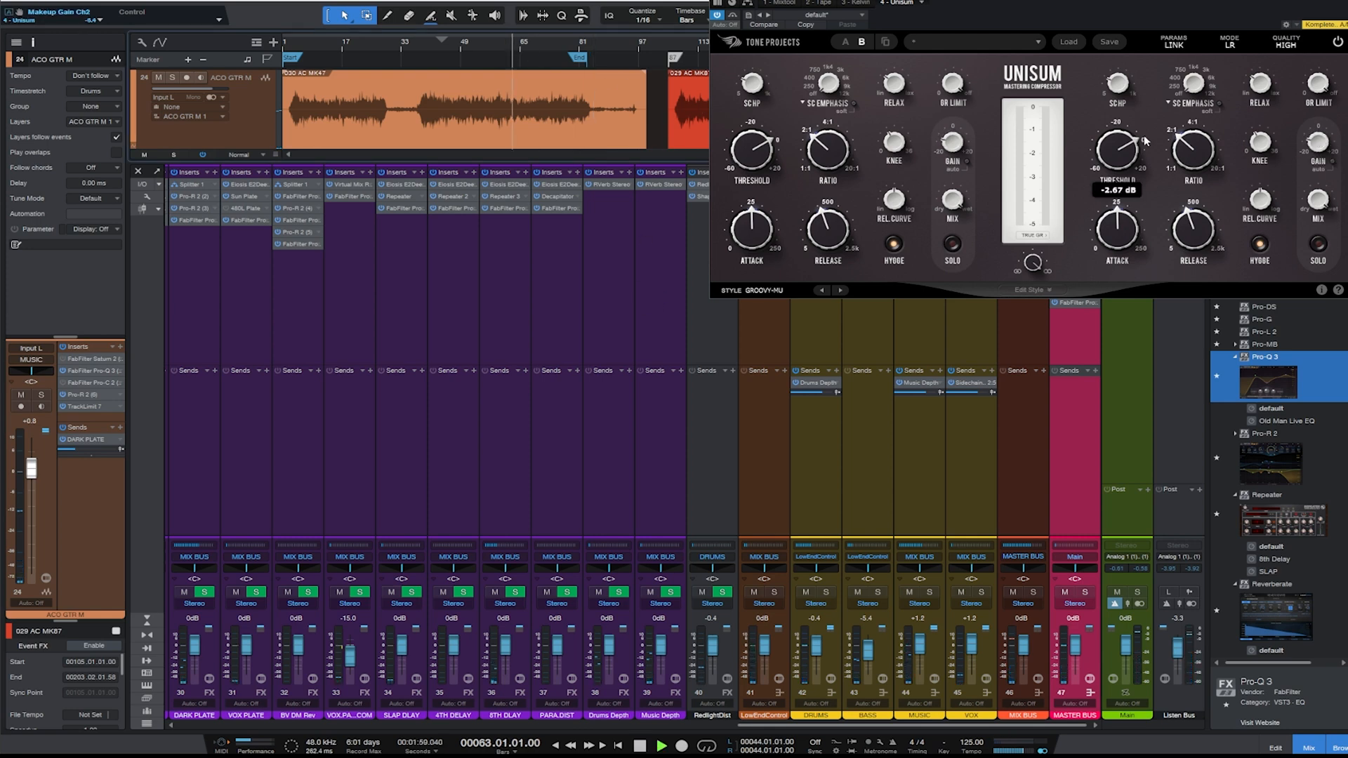
{"action": "key", "text": "space"}
{"action": "left_click_drag", "start_coordinate": [1265, 5], "coordinate": [799, 141]}
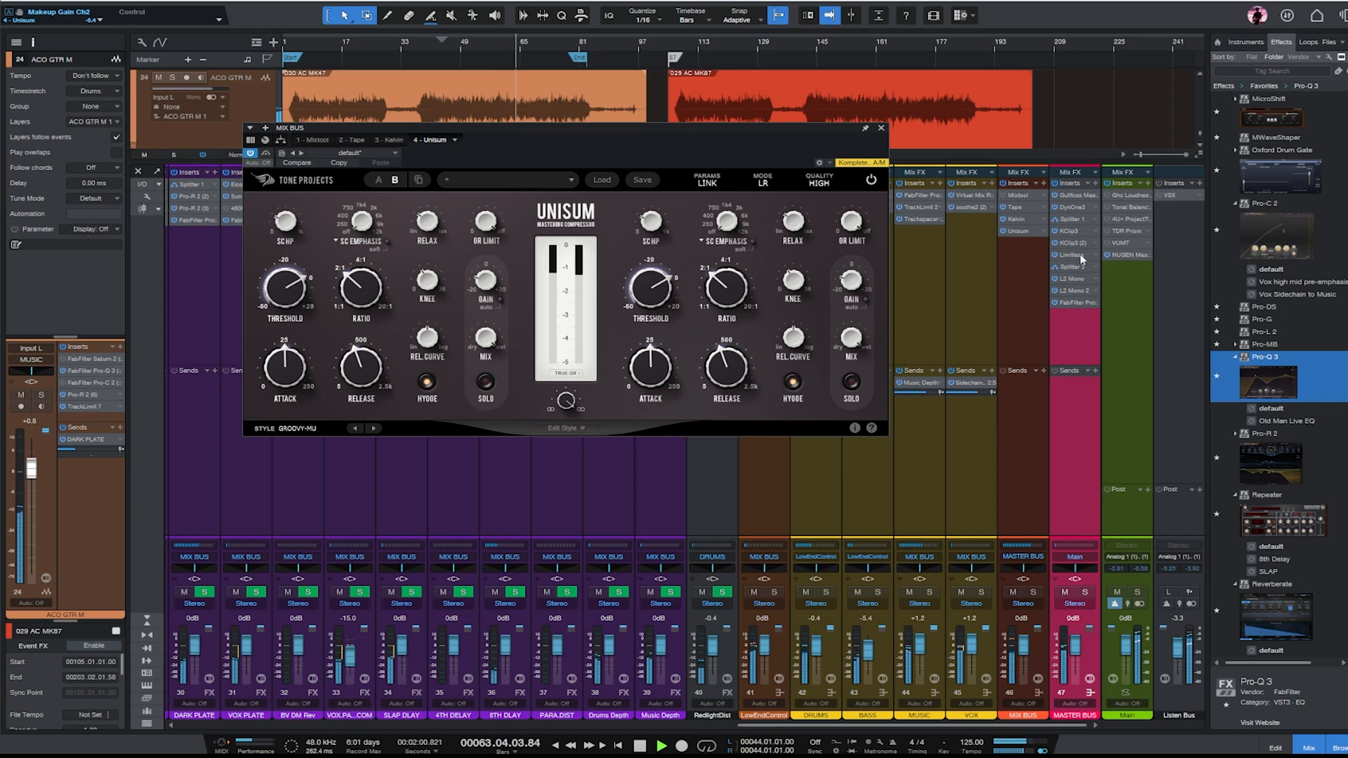
- Reset the linked gains of the MASTER BUS's KClip3 and KClip3 (2) to 0.0 dB and clear the clipped reading
{"action": "left_click", "coordinate": [1070, 231]}
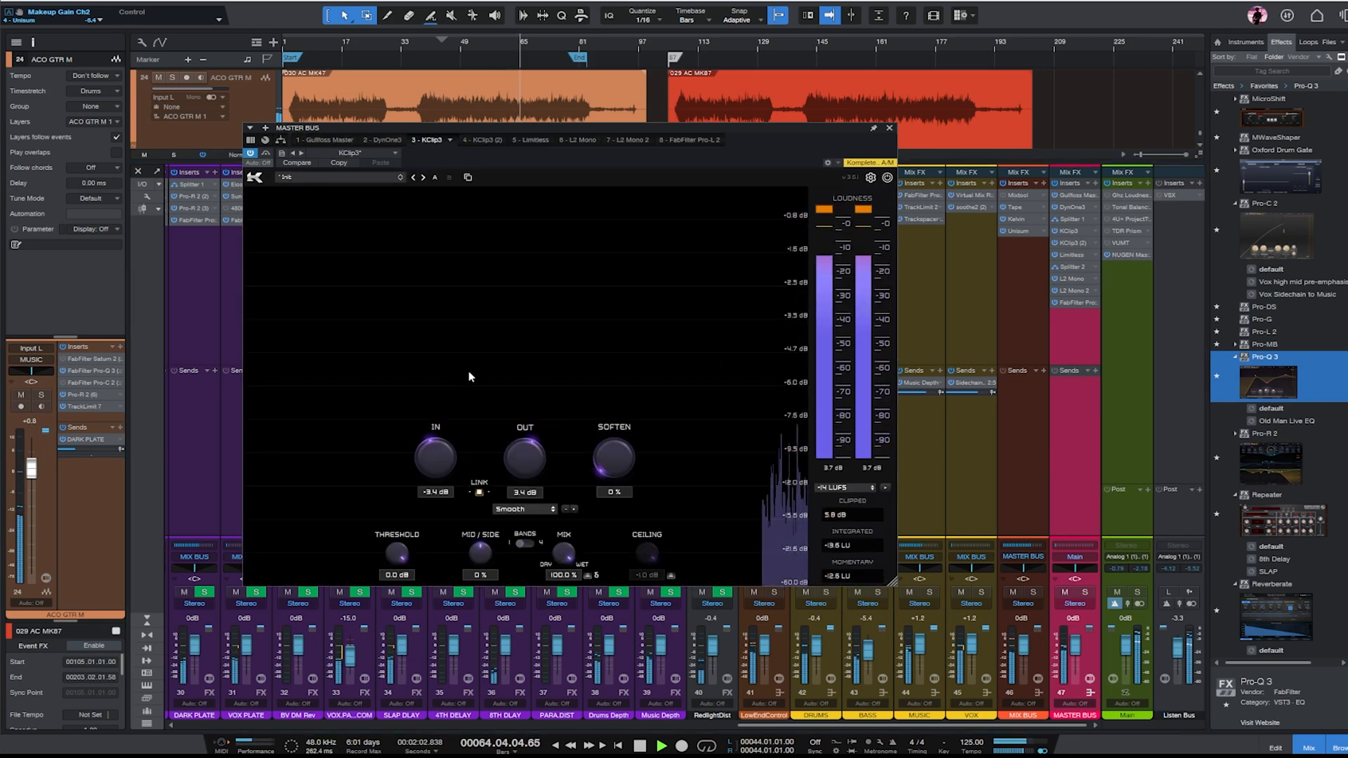
{"action": "double_click", "coordinate": [431, 461]}
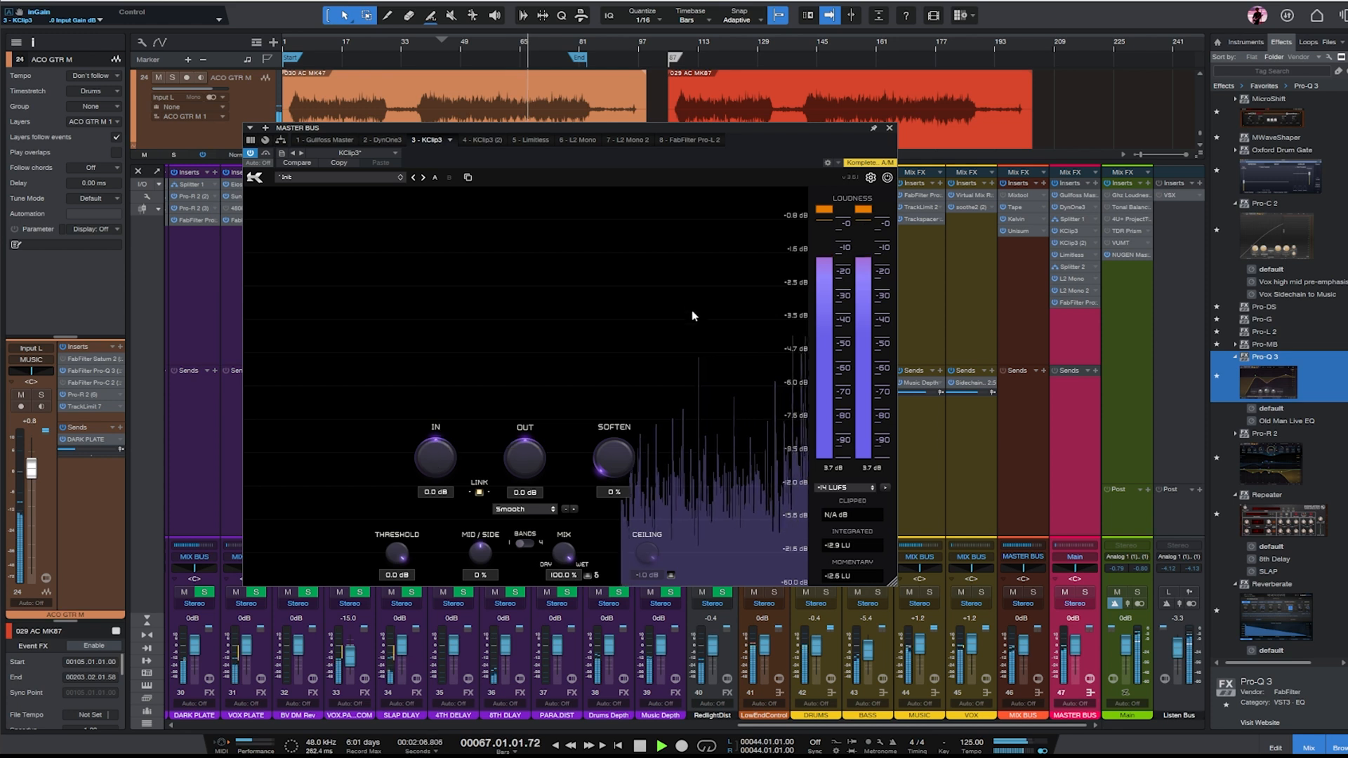
{"action": "left_click", "coordinate": [475, 140]}
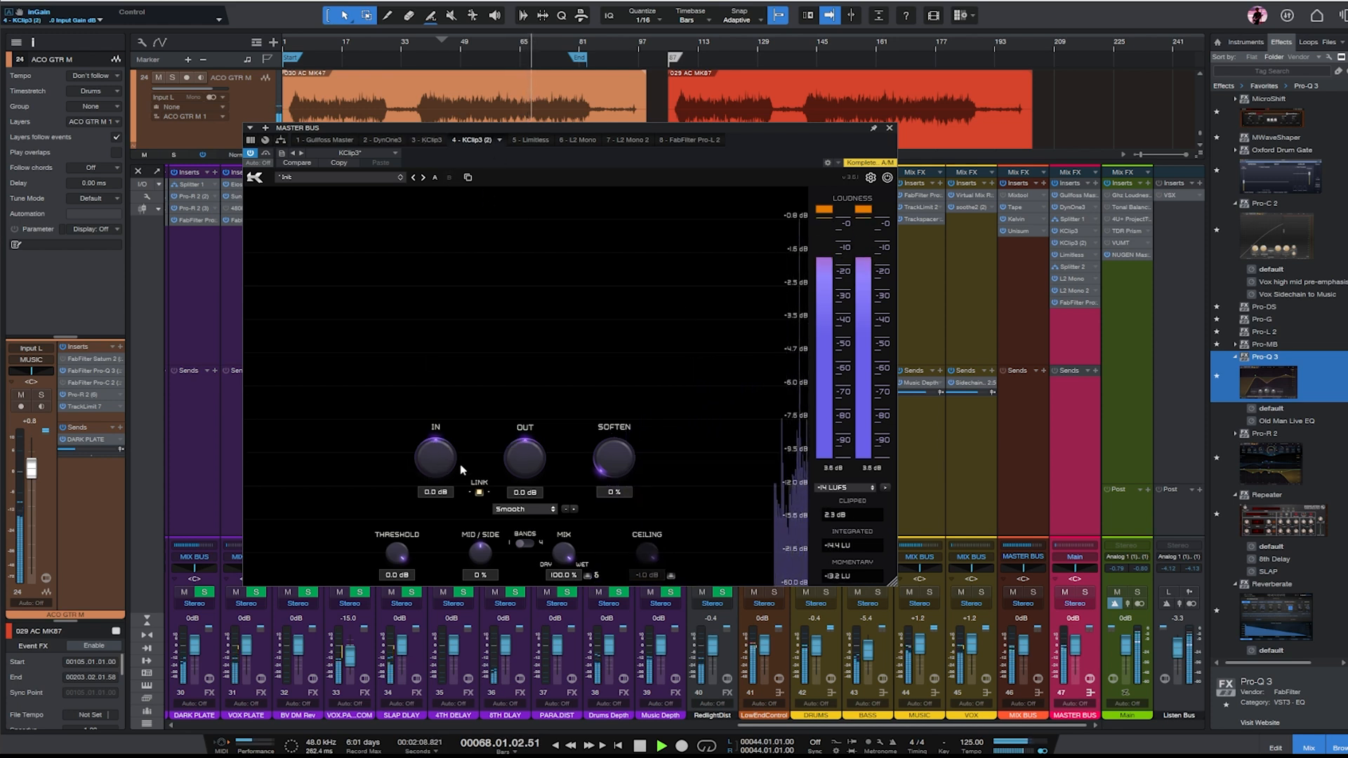
{"action": "left_click", "coordinate": [836, 517]}
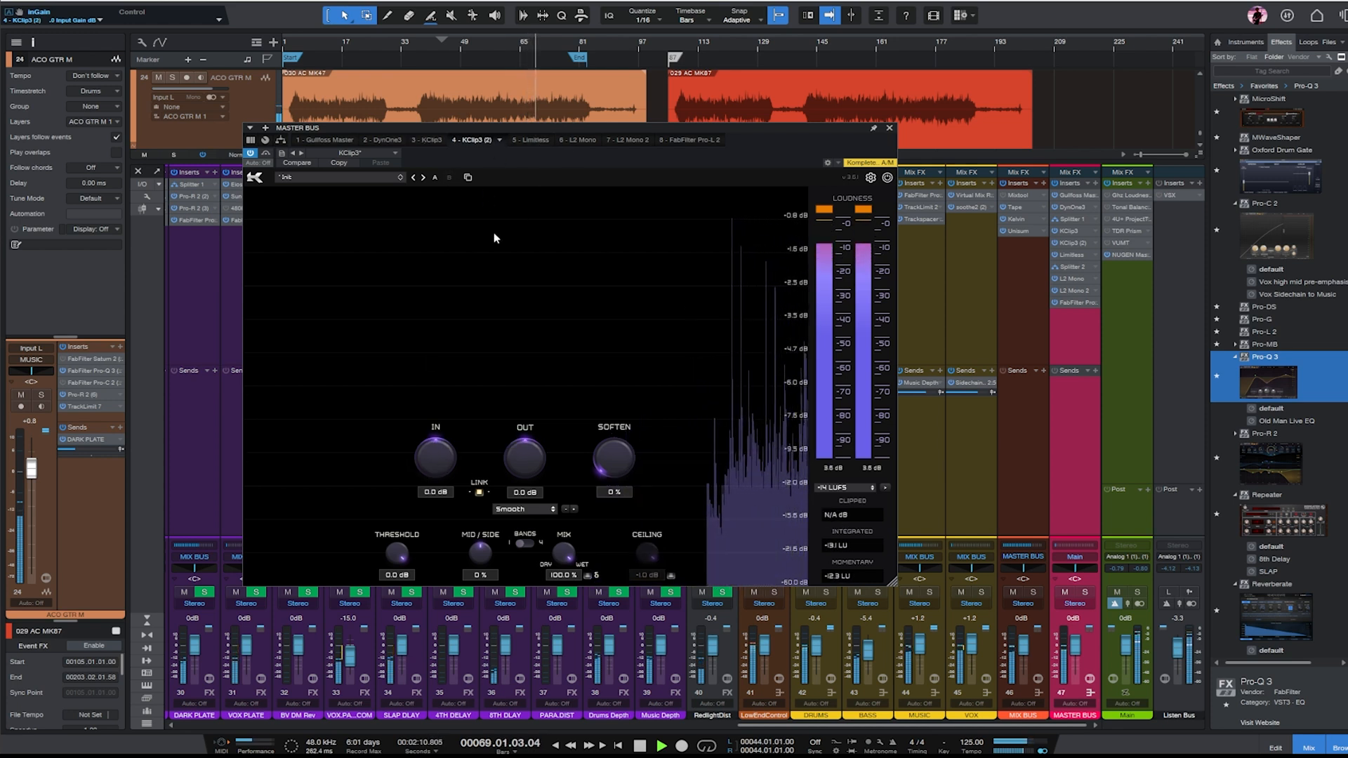
- Set the MASTER BUS's Limitless threshold to -3.7 dB and check the loudness in the Main output's NUGEN MasterCheck
{"action": "left_click", "coordinate": [531, 140]}
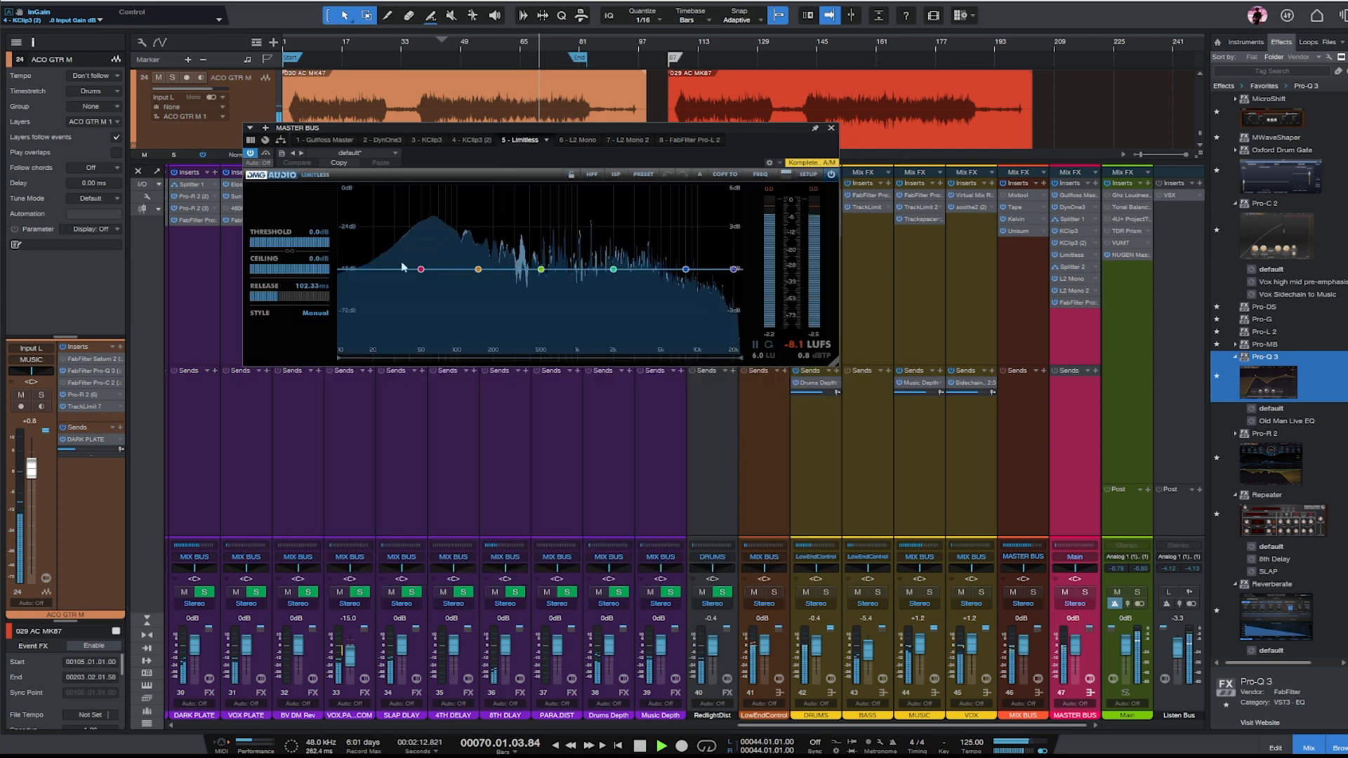
{"action": "left_click_drag", "start_coordinate": [314, 243], "coordinate": [333, 479]}
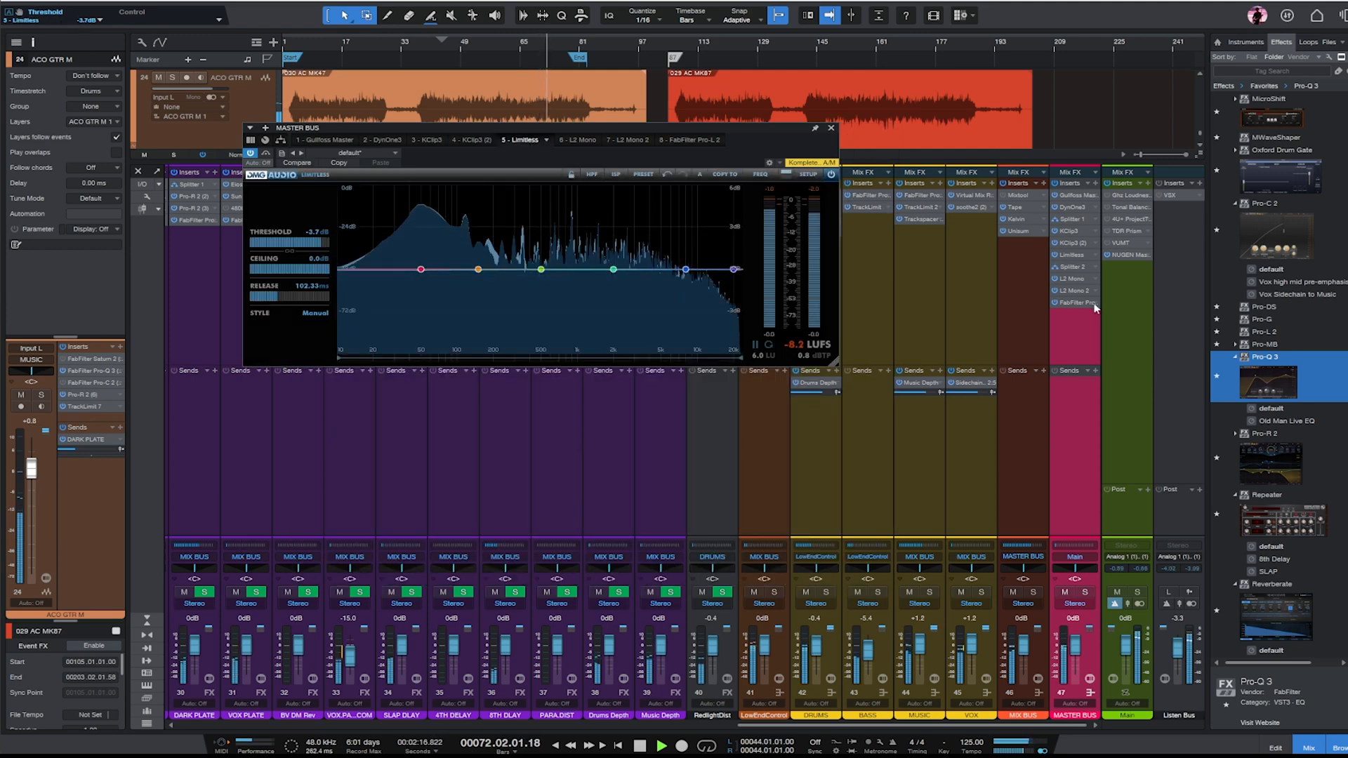
{"action": "left_click", "coordinate": [1118, 257]}
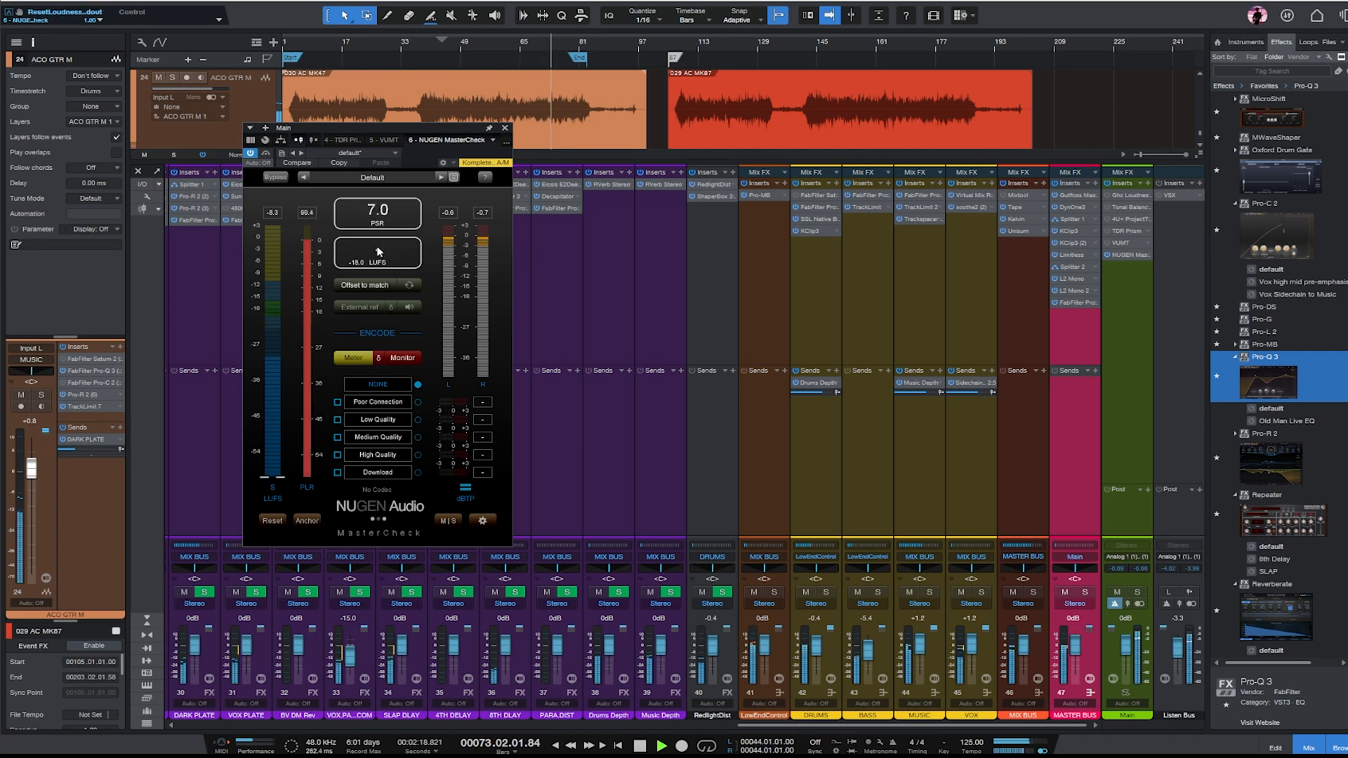
{"action": "left_click_drag", "start_coordinate": [454, 128], "coordinate": [883, 238]}
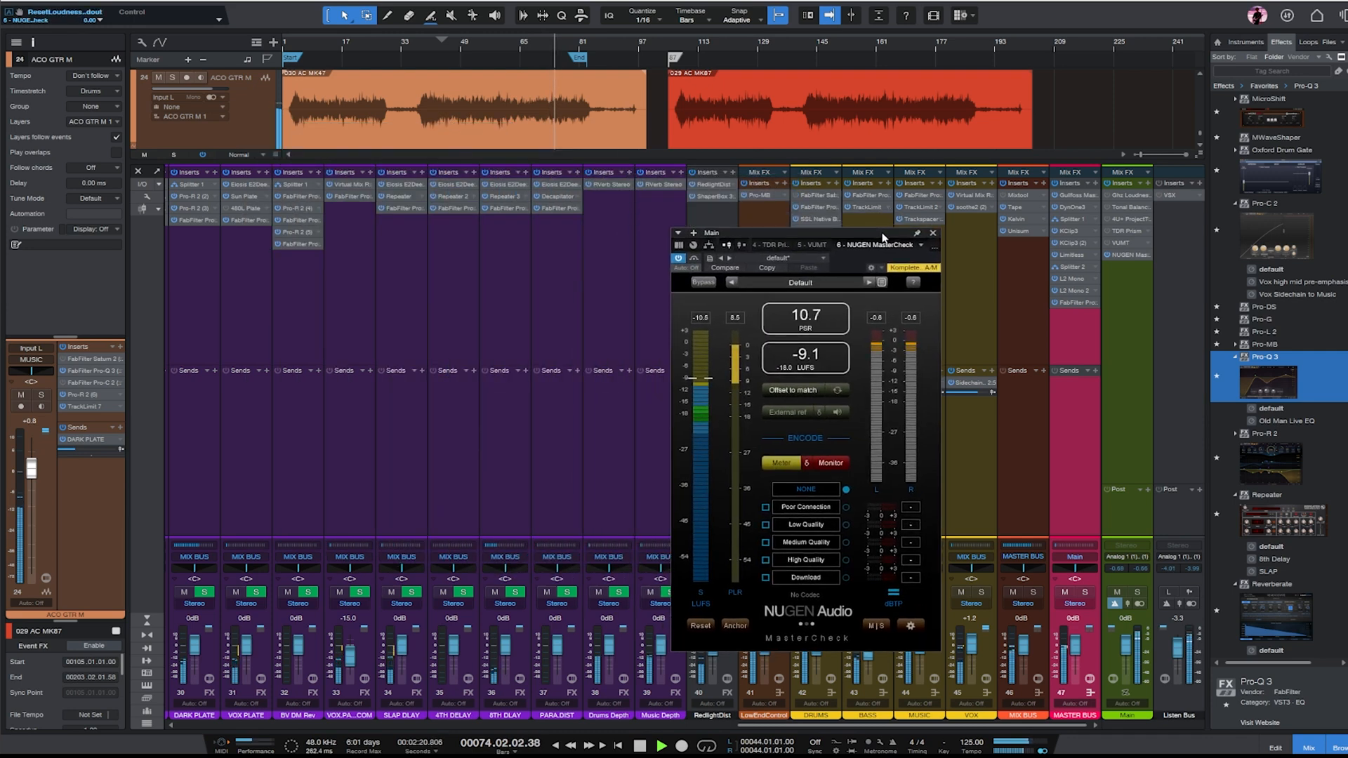
{"action": "left_click", "coordinate": [933, 234]}
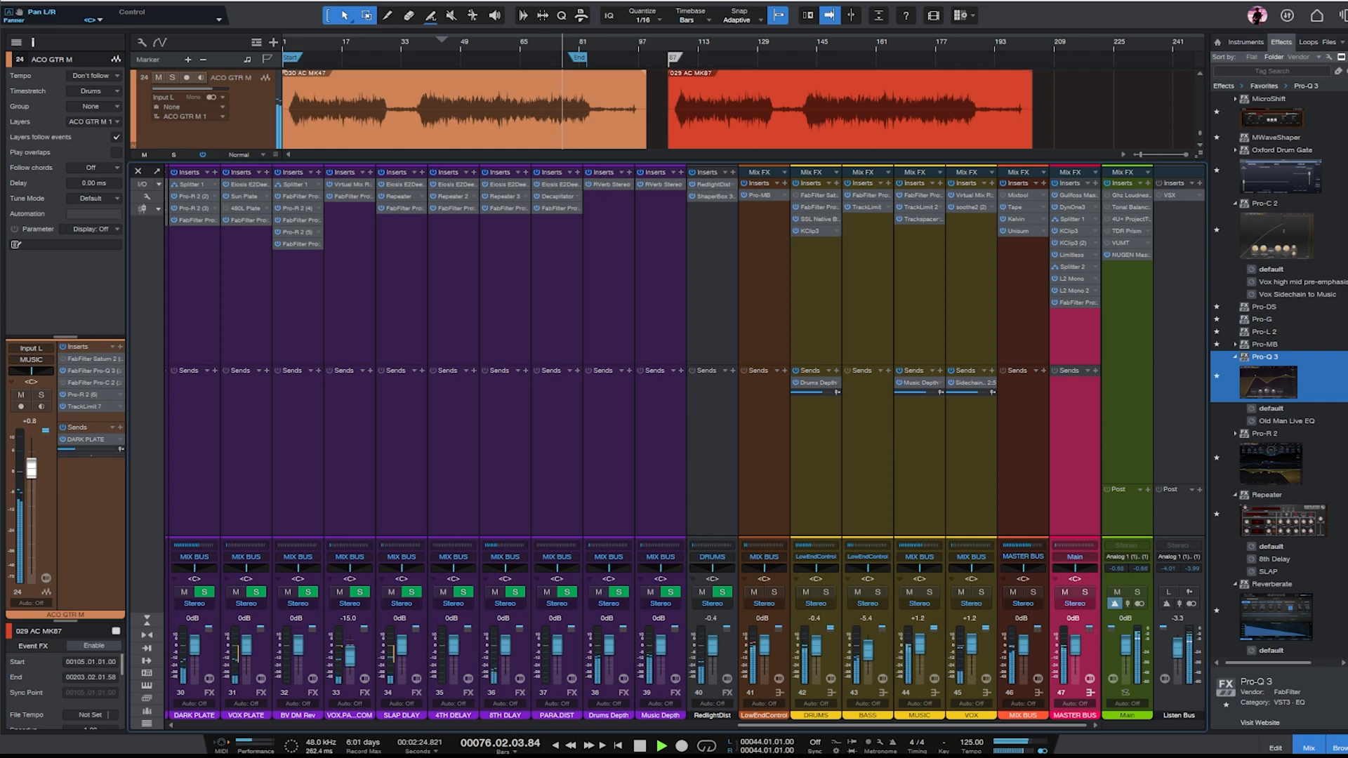
- Switch to Microsoft Edge, glance at the Roswell microphone pages and look over Iron Point's Facebook page
{"action": "mouse_move", "coordinate": [585, 756]}
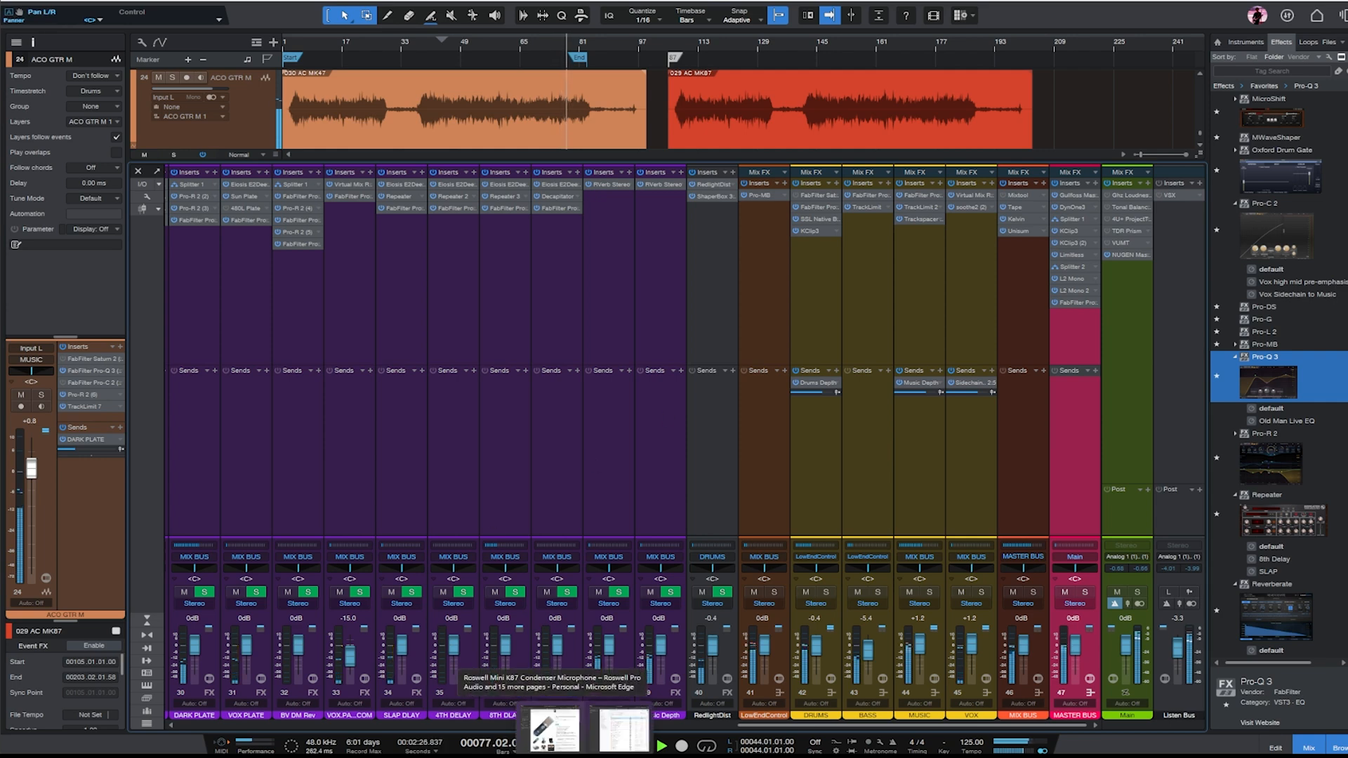
{"action": "left_click", "coordinate": [554, 730]}
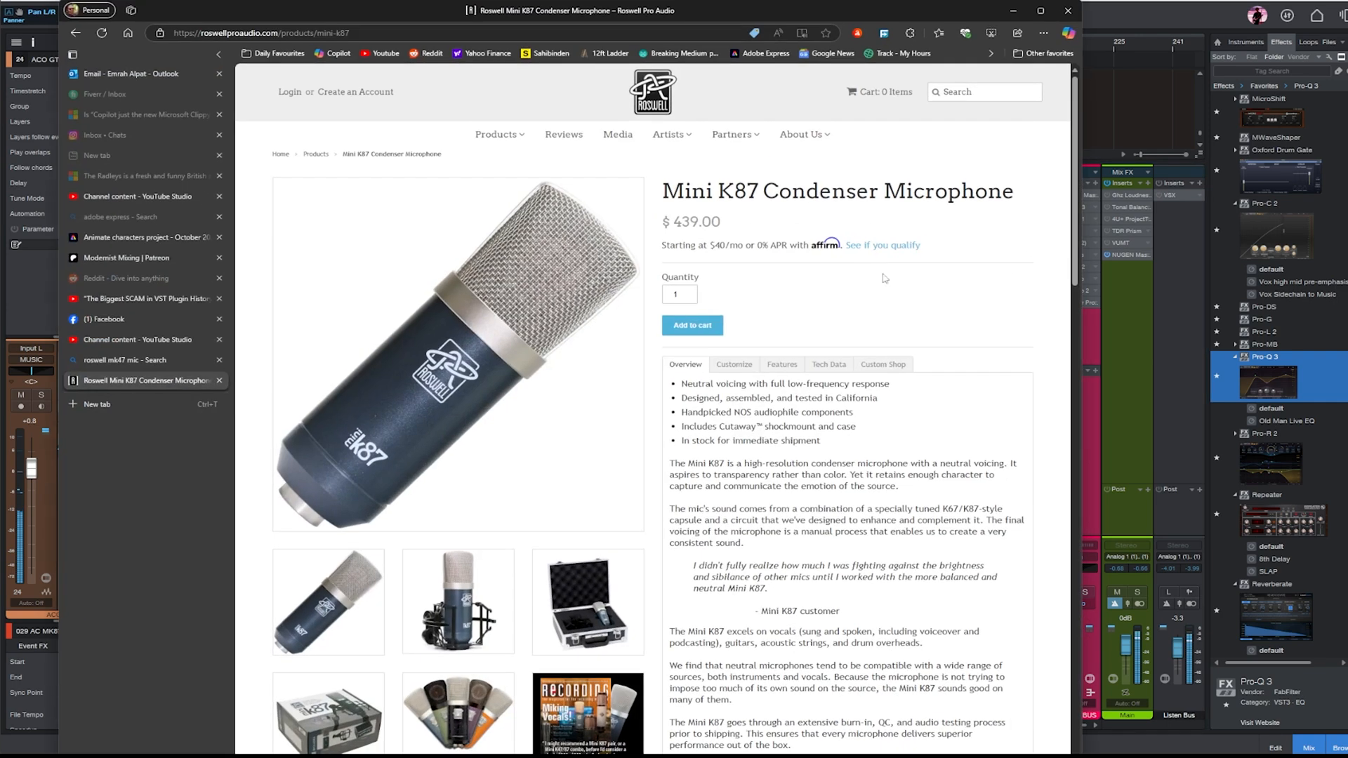
{"action": "left_click", "coordinate": [141, 359]}
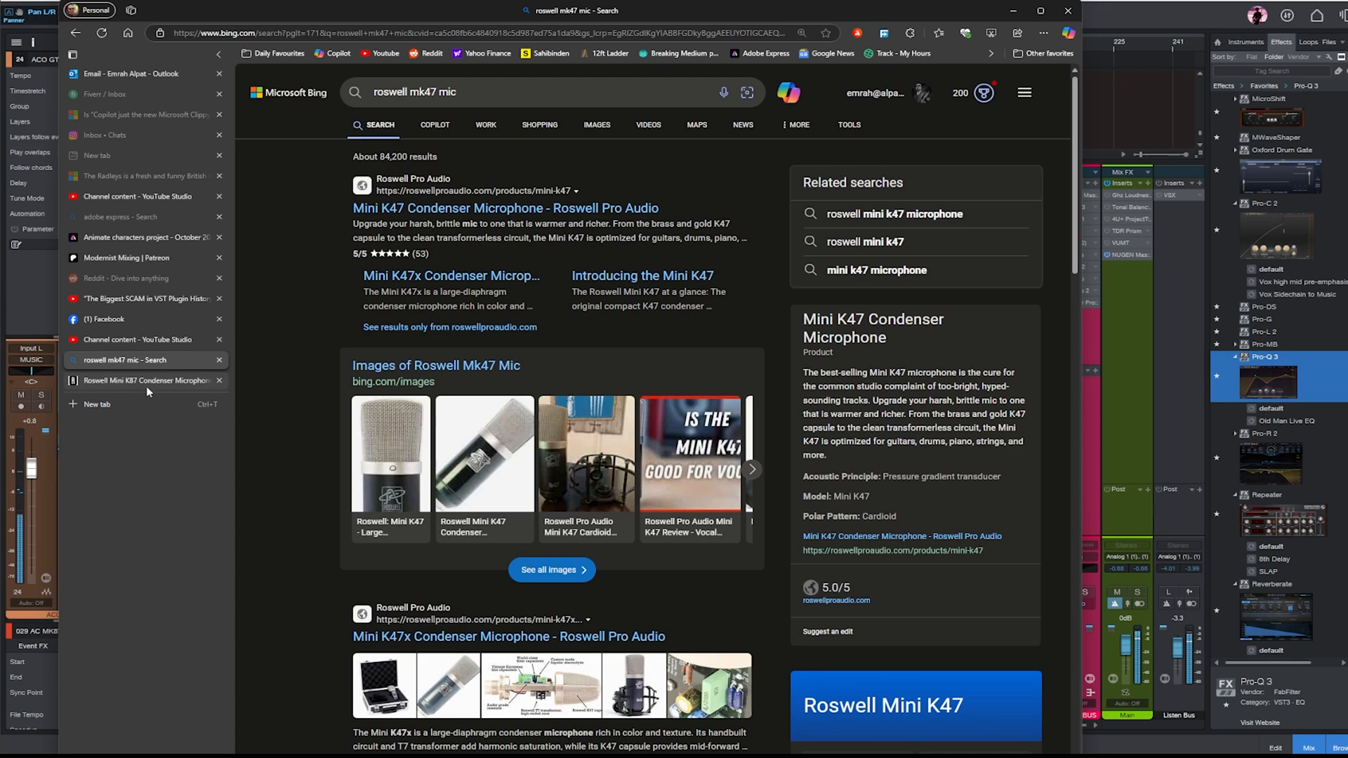
{"action": "left_click", "coordinate": [106, 319]}
{"action": "scroll", "coordinate": [798, 372], "scroll_direction": "down", "scroll_amount": 3}
{"action": "scroll", "coordinate": [798, 372], "scroll_direction": "down", "scroll_amount": 2}
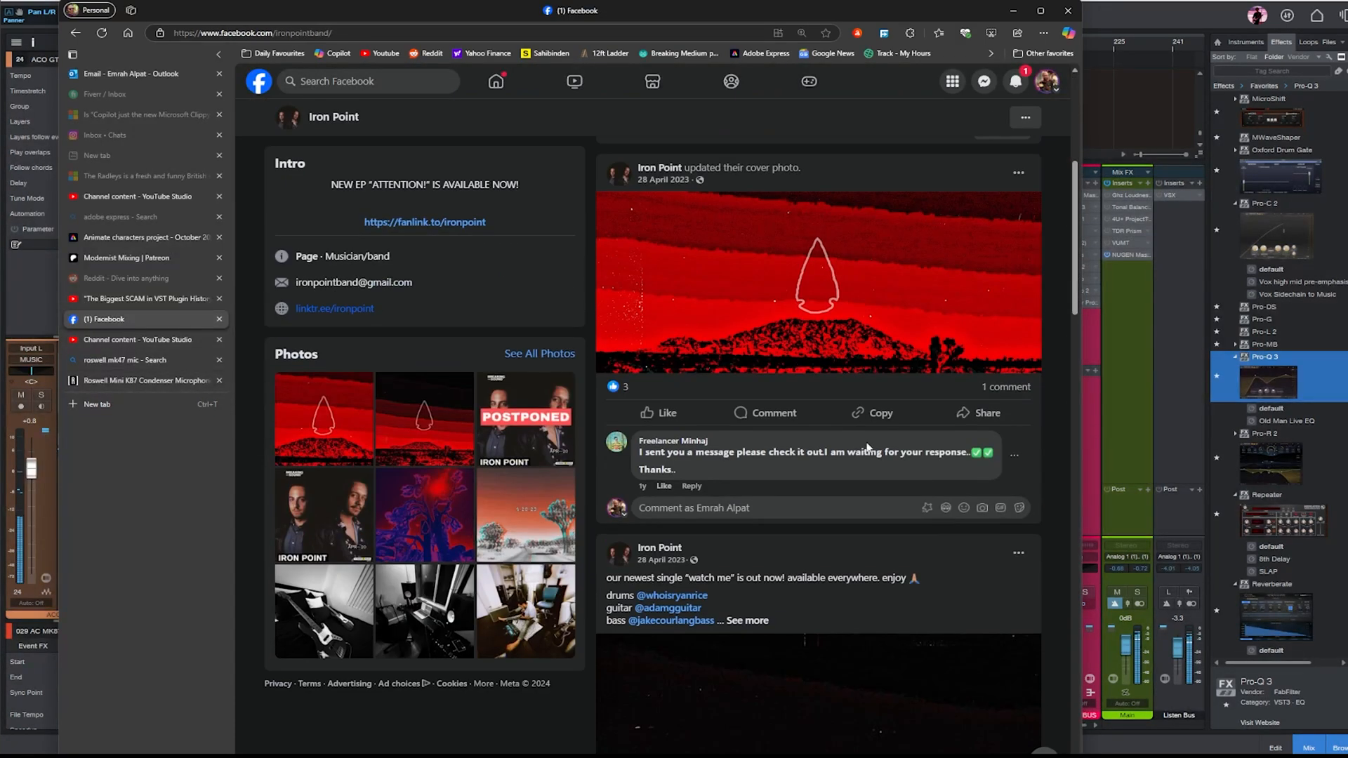
{"action": "scroll", "coordinate": [941, 509], "scroll_direction": "up", "scroll_amount": 5}
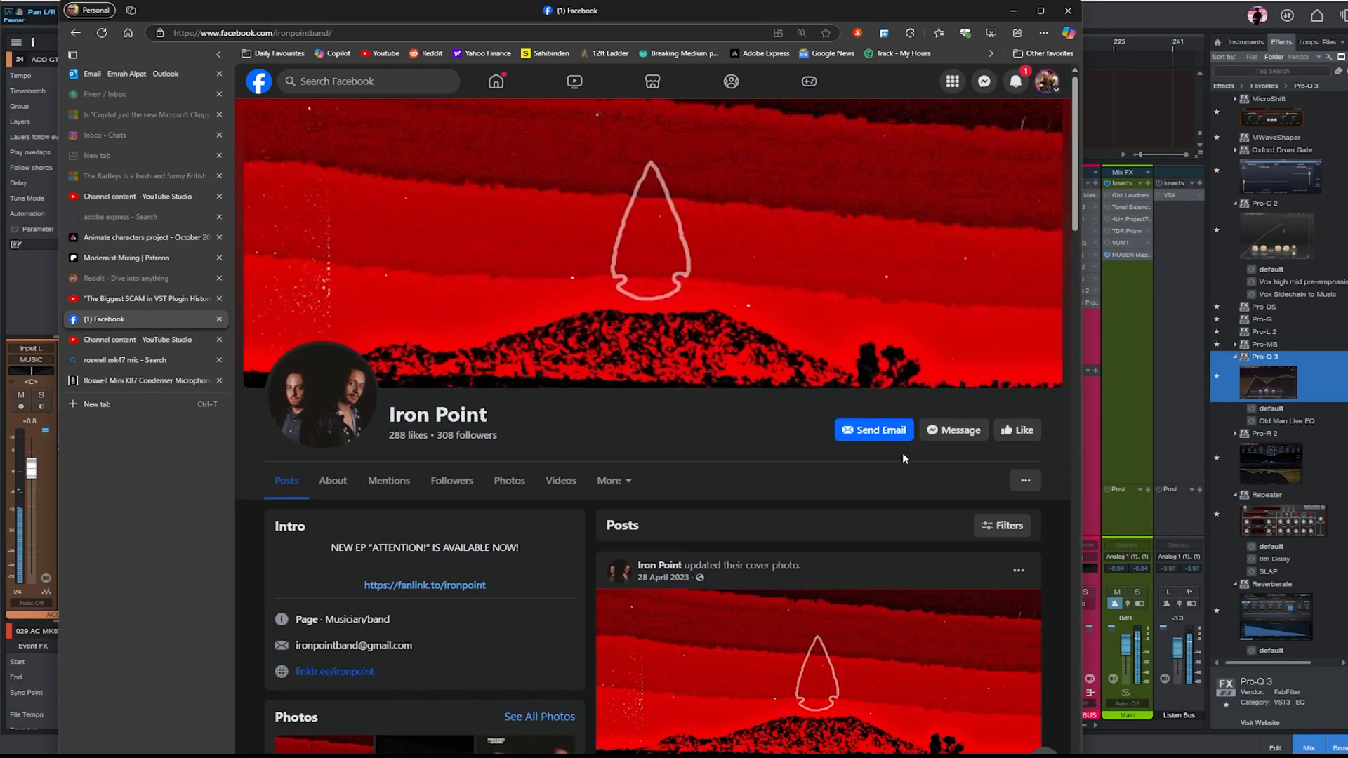
- Go back to the 'Mixing Secrets' multitrack library and view the Bandcamp page linked from Iron Point's entry
{"action": "left_click", "coordinate": [75, 32]}
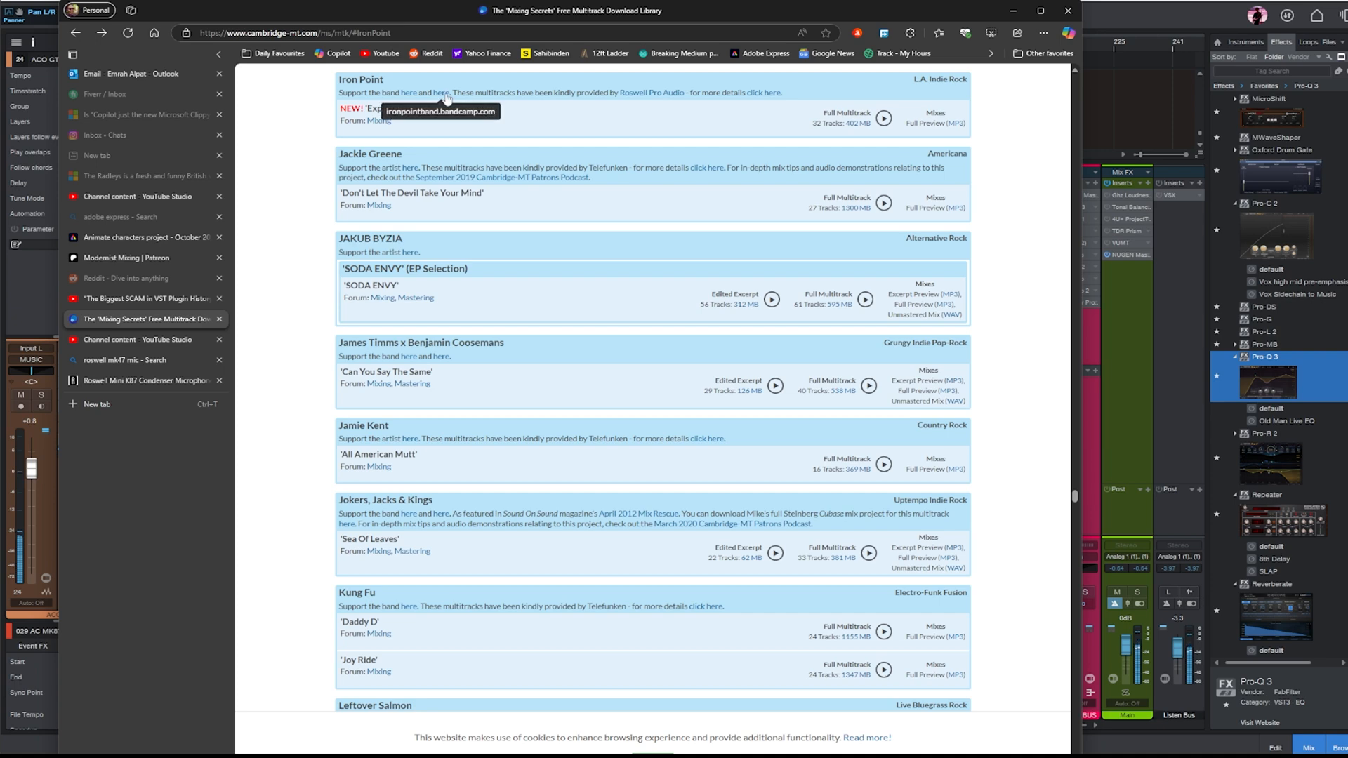
{"action": "left_click", "coordinate": [446, 97]}
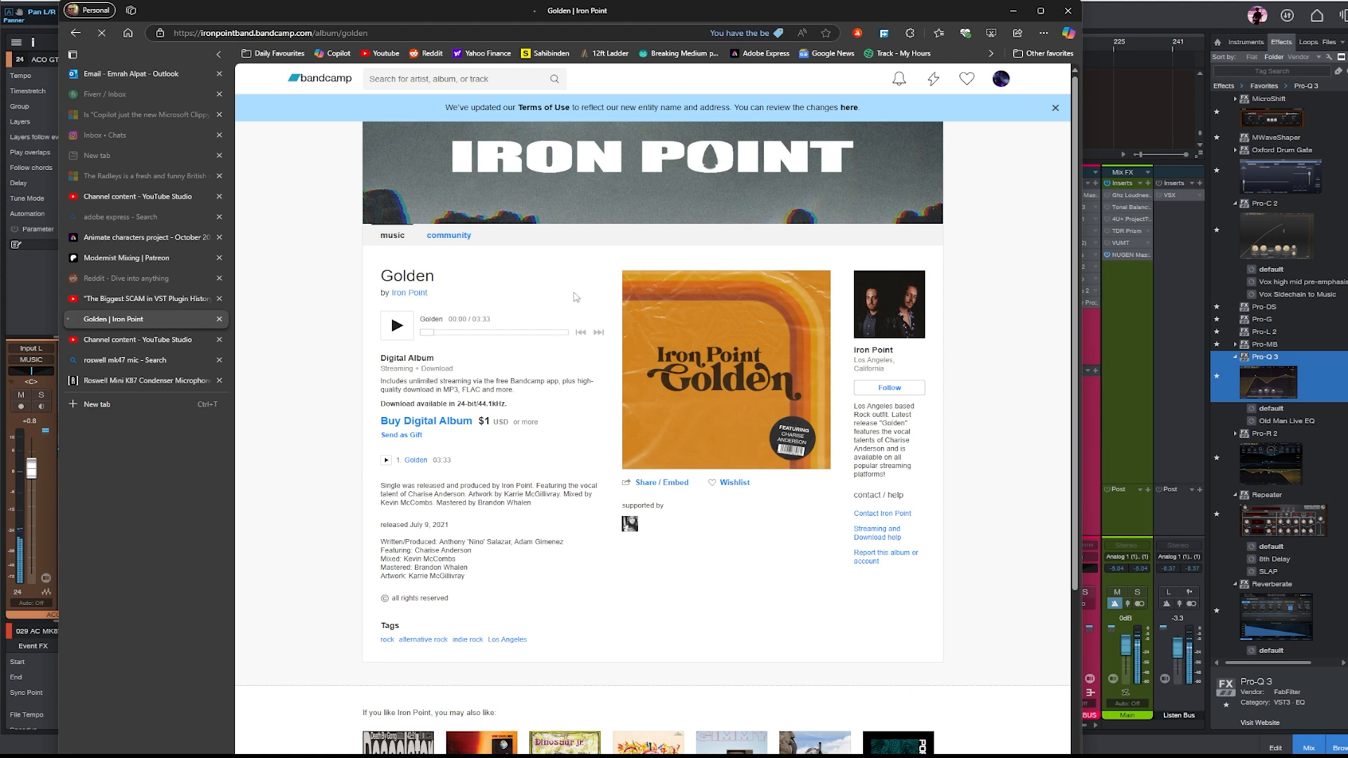
{"action": "scroll", "coordinate": [316, 362], "scroll_direction": "down", "scroll_amount": 3}
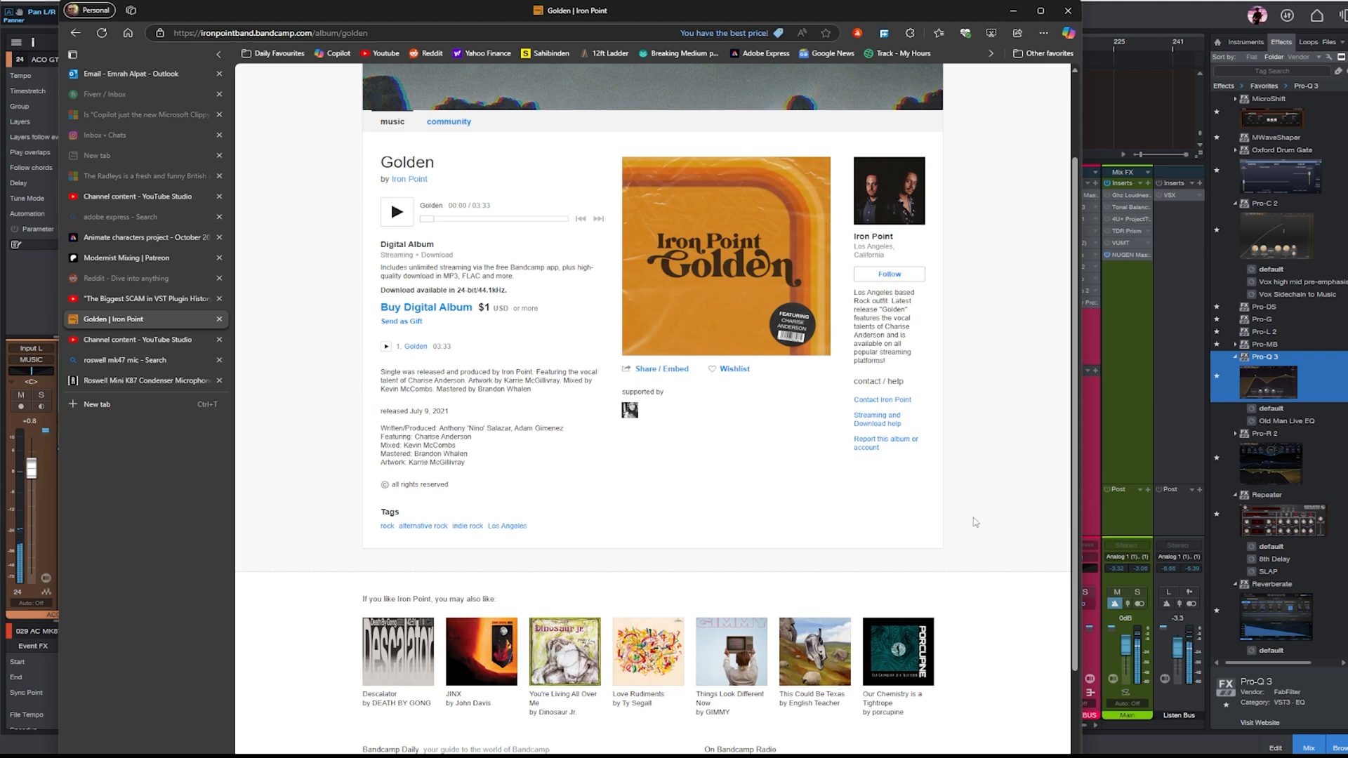
{"action": "scroll", "coordinate": [1031, 437], "scroll_direction": "down", "scroll_amount": 5}
{"action": "scroll", "coordinate": [1002, 413], "scroll_direction": "up", "scroll_amount": 8}
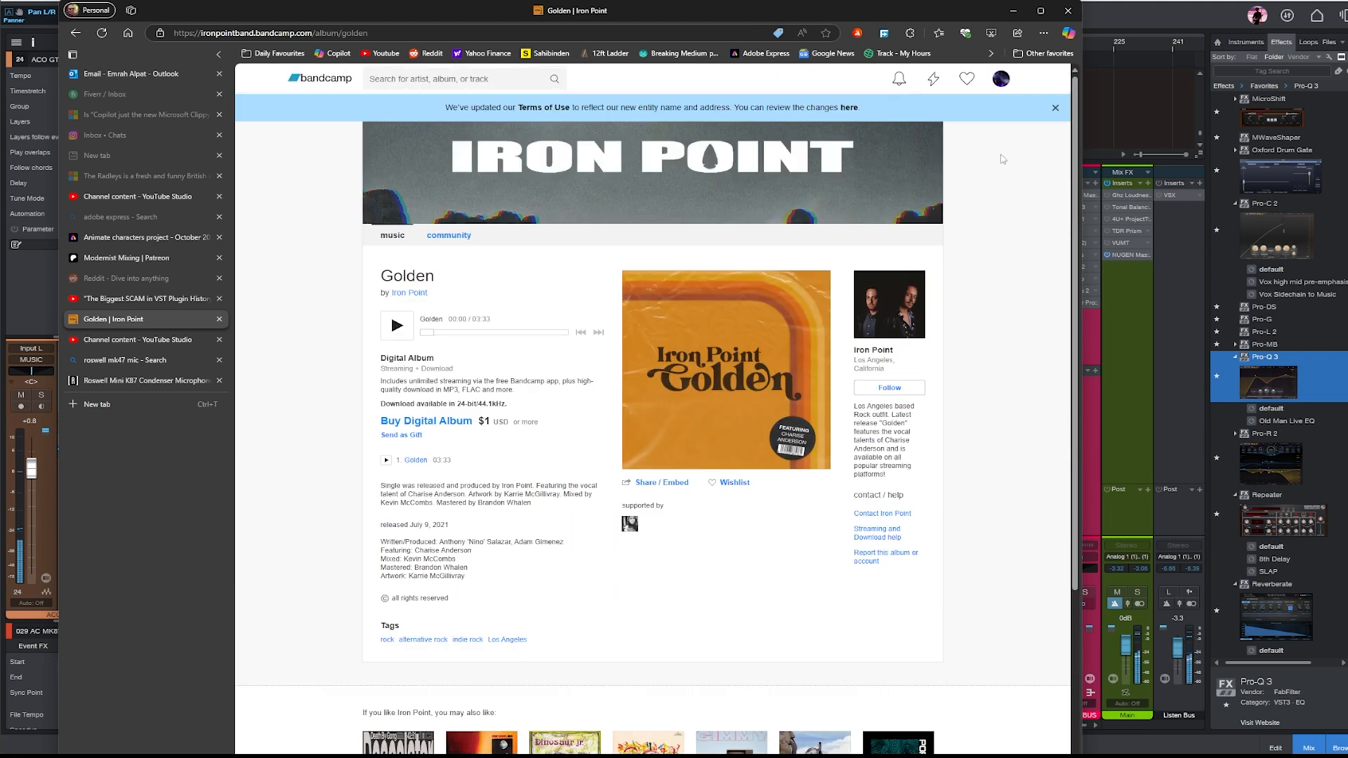
- Return briefly to the Studio One mixer, reopen Edge and revisit Iron Point's multitrack library entry and Bandcamp page
{"action": "left_click", "coordinate": [1015, 13]}
{"action": "left_click", "coordinate": [814, 490]}
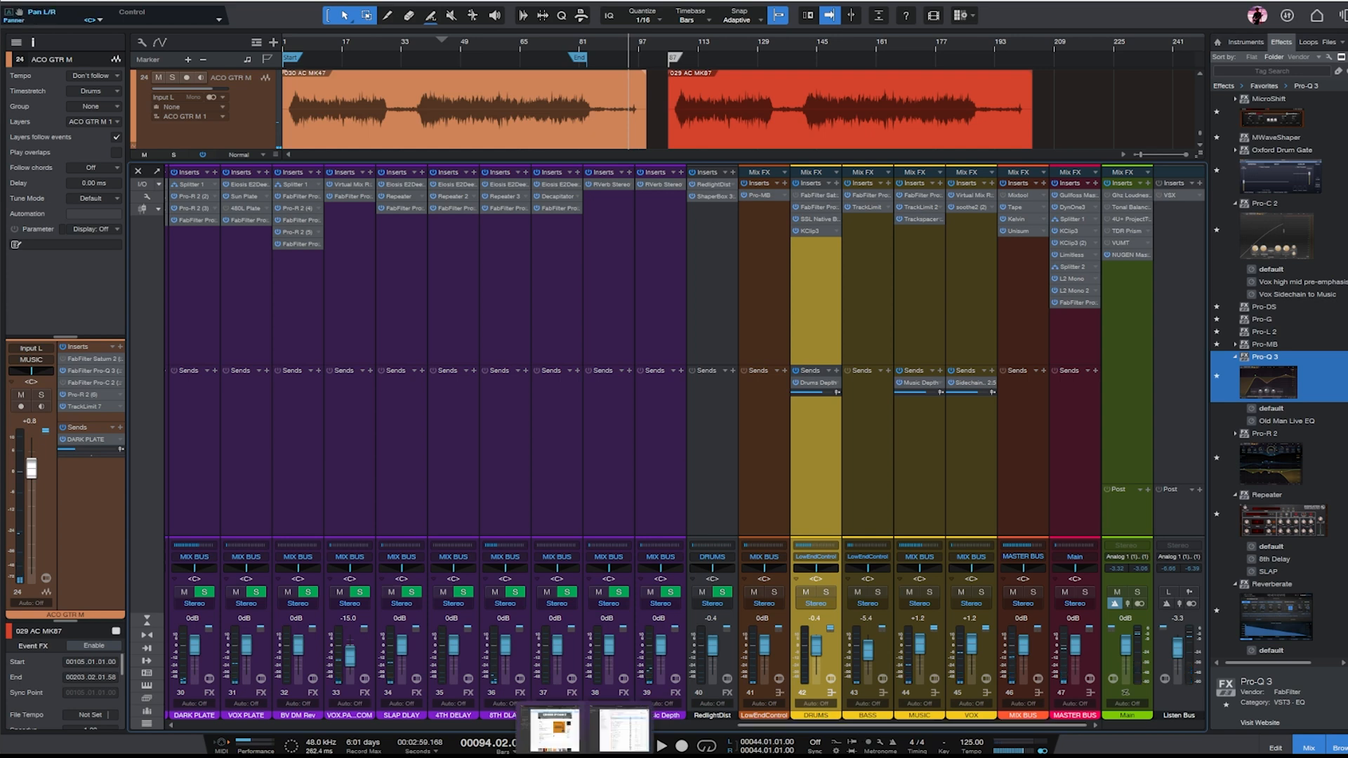
{"action": "left_click", "coordinate": [583, 730]}
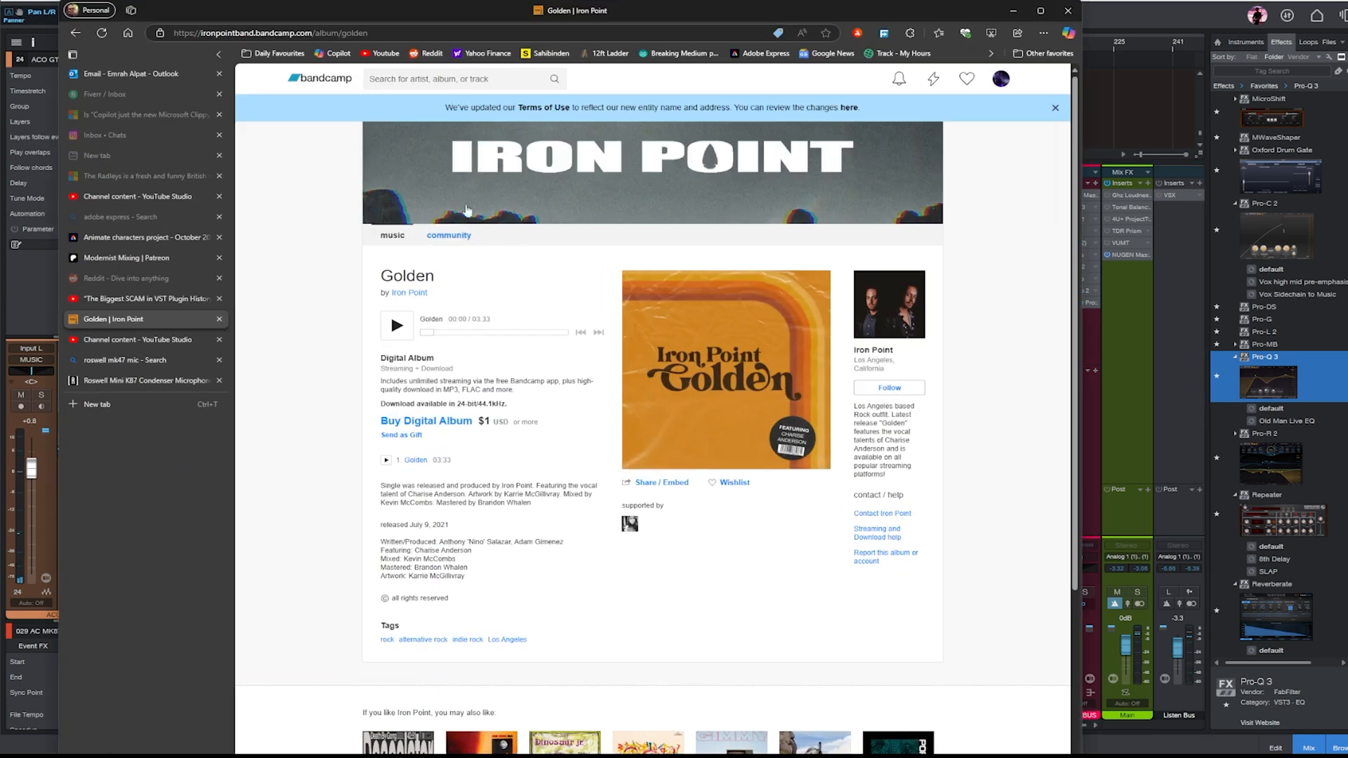
{"action": "left_click", "coordinate": [83, 34]}
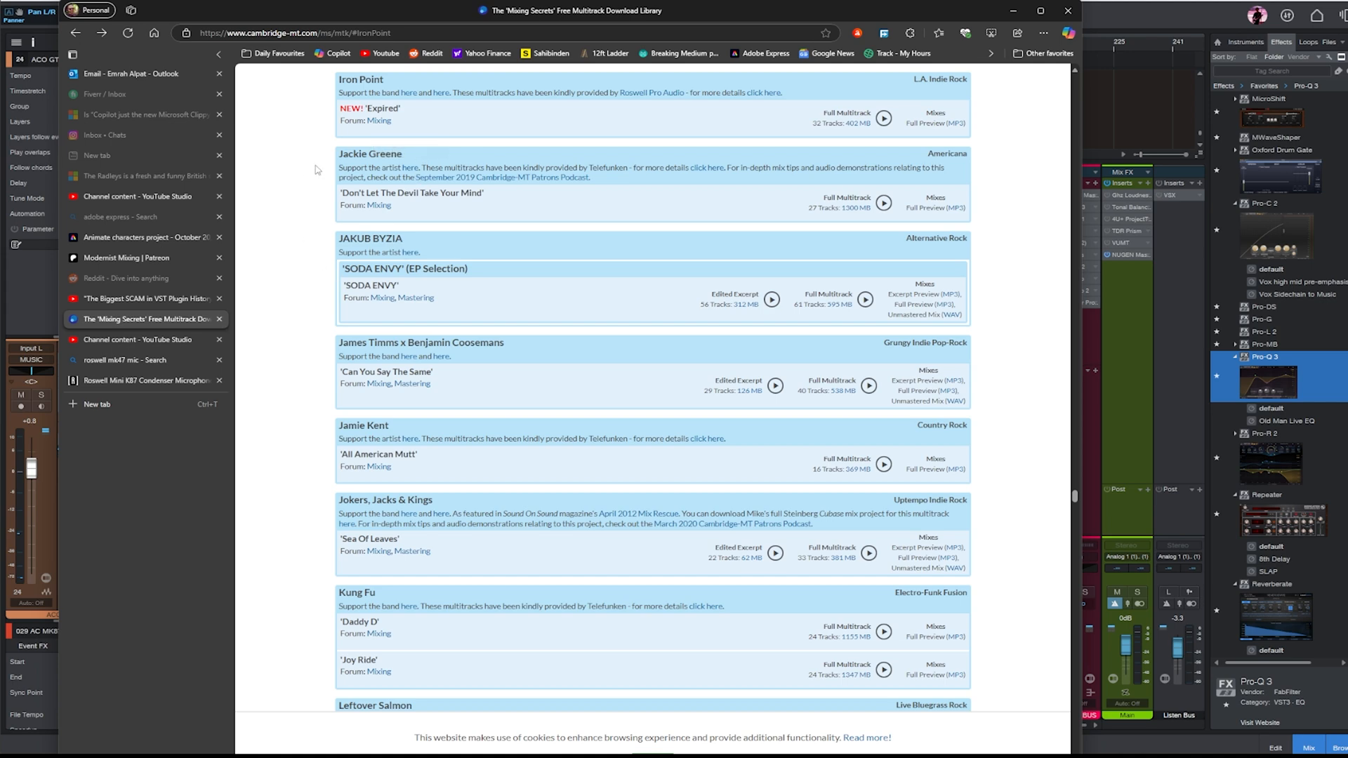
{"action": "left_click", "coordinate": [106, 33]}
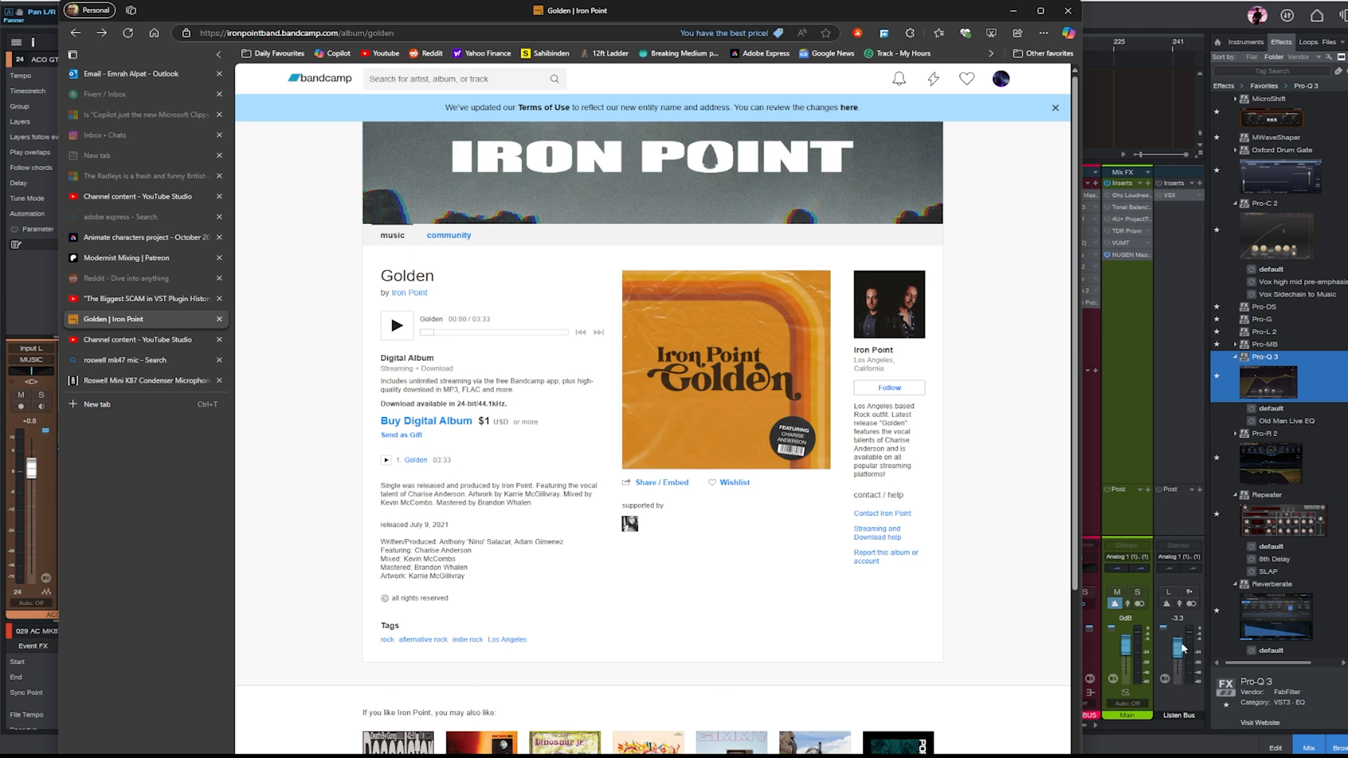
- Switch to Spotify and search for "iron point expired"
{"action": "key", "text": "alt+Tab"}
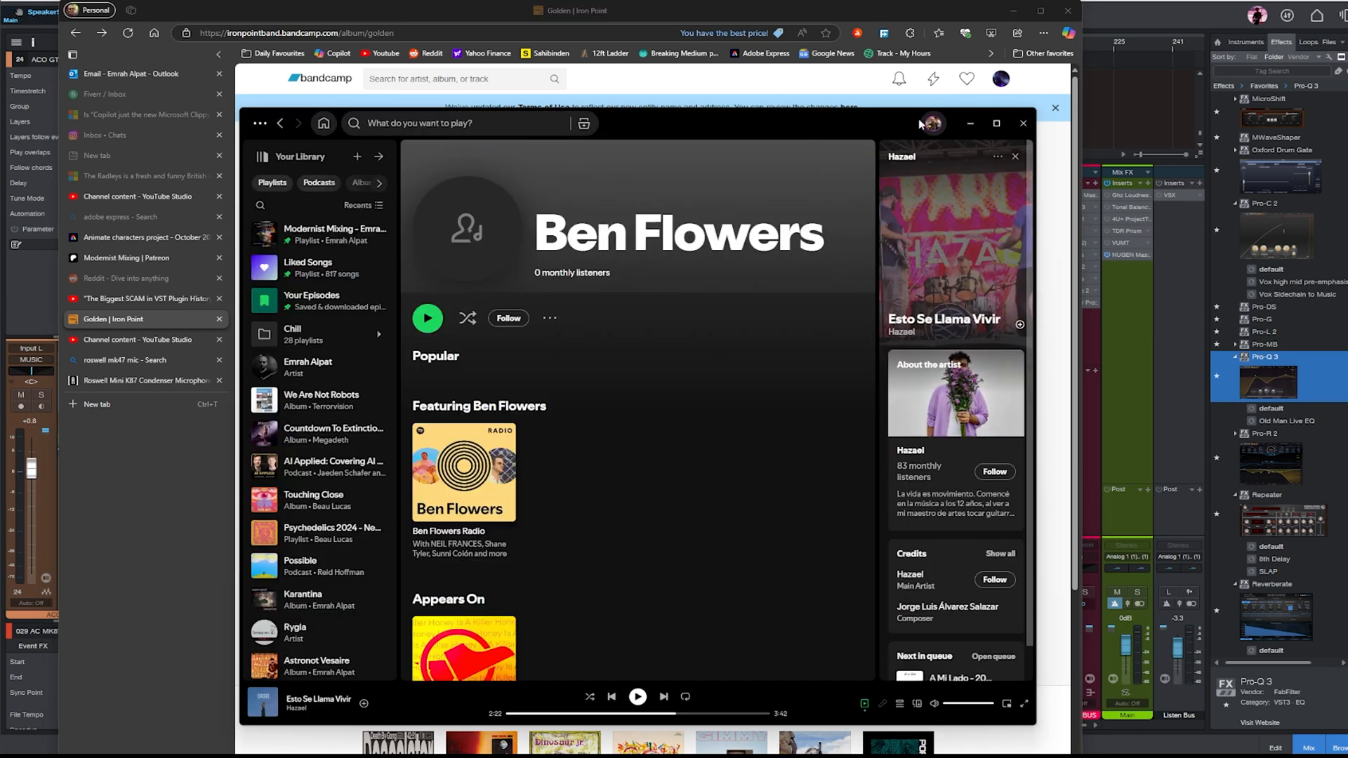
{"action": "left_click", "coordinate": [404, 128]}
{"action": "type", "text": "iron"}
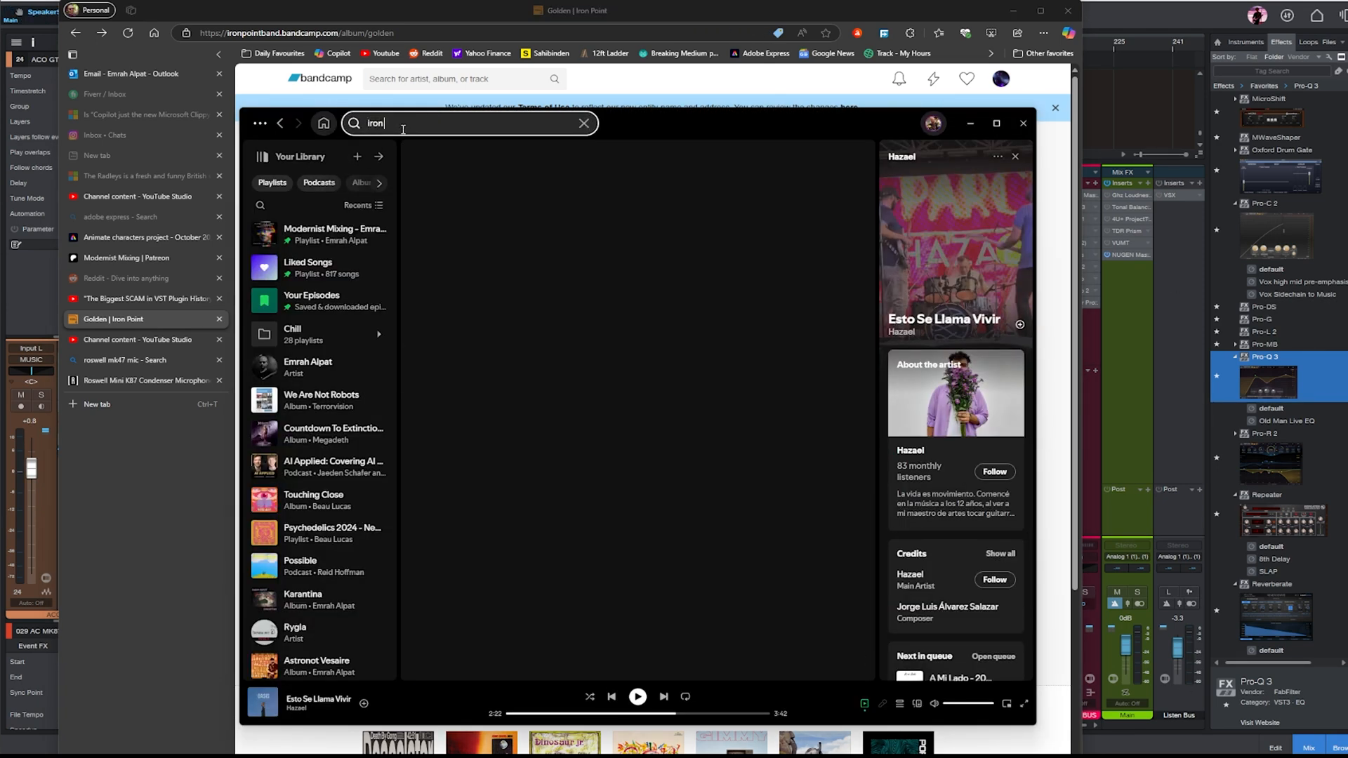
{"action": "type", "text": " point expired"}
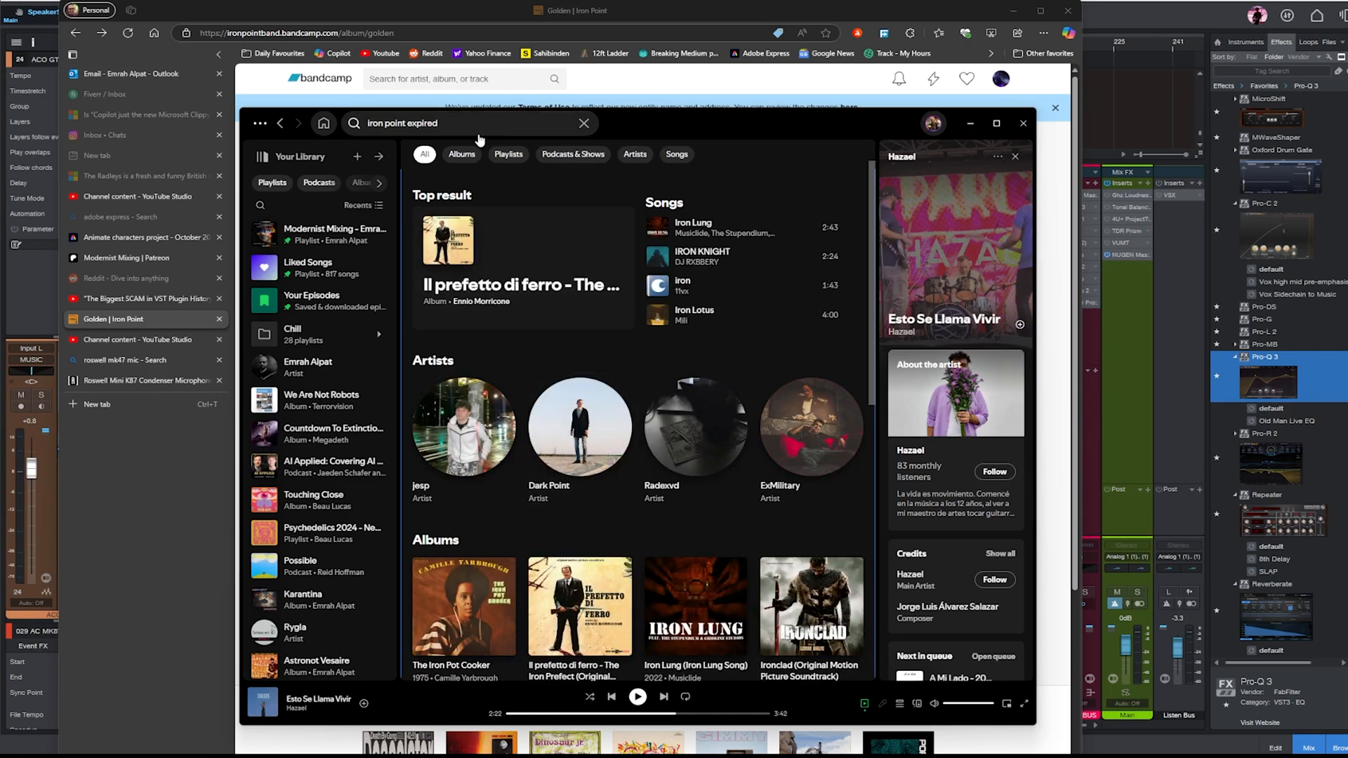
- Shorten the search to "iron point", open the Iron Point artist page and expand its list of popular songs
{"action": "left_click", "coordinate": [471, 129]}
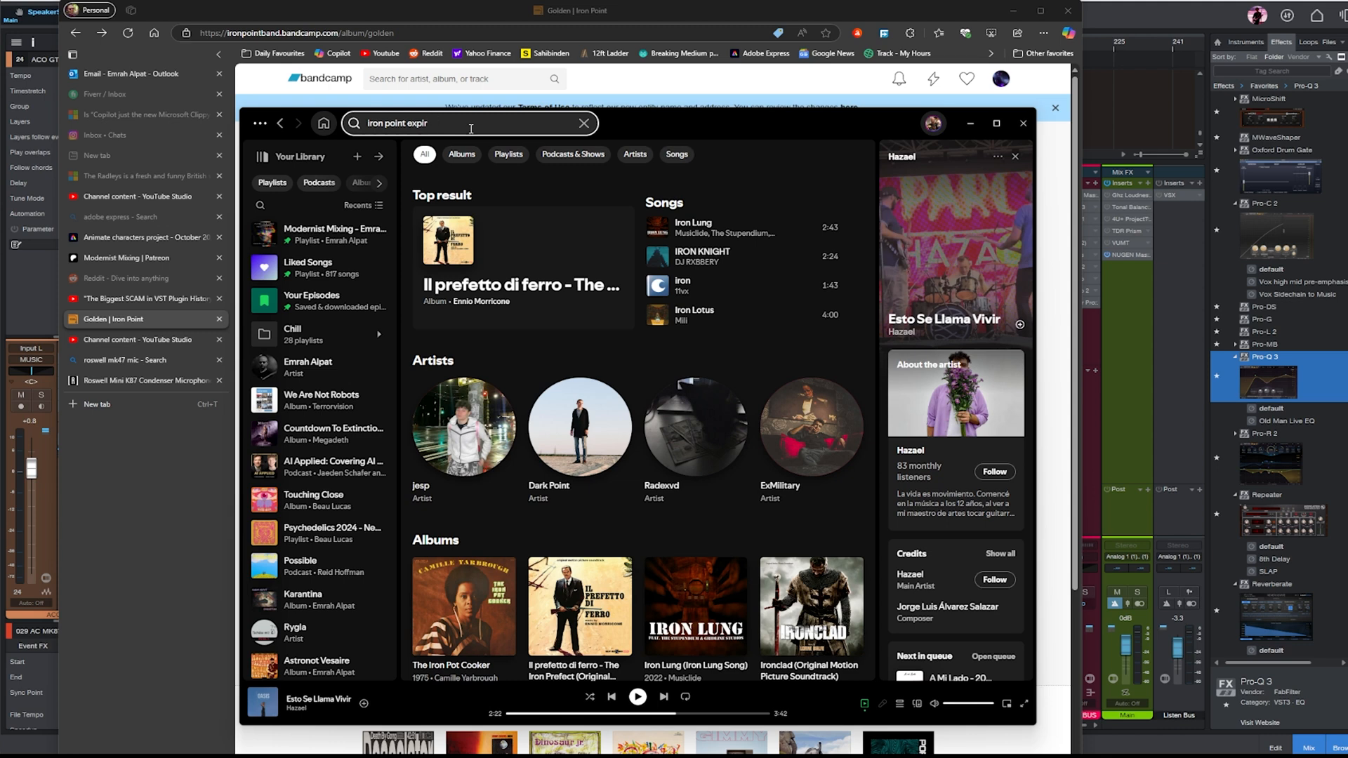
{"action": "key", "text": "Return"}
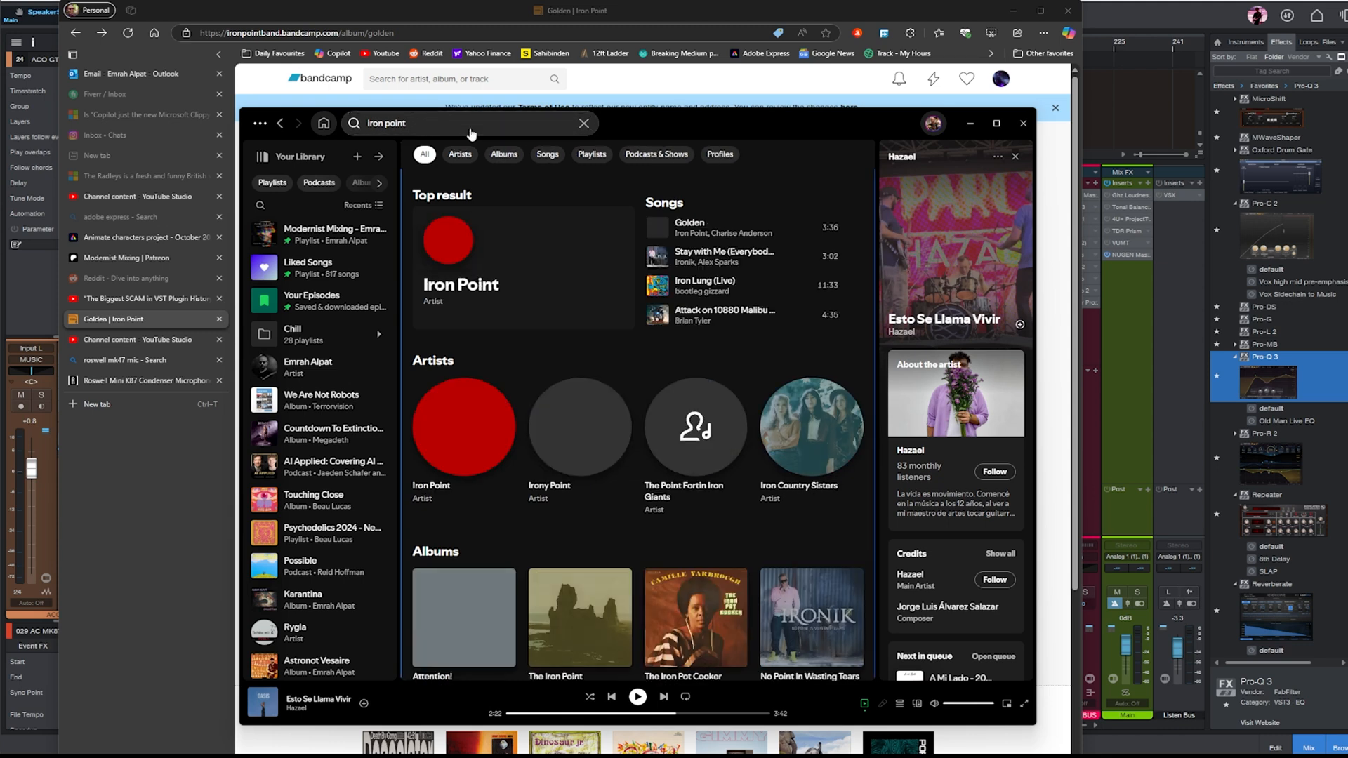
{"action": "left_click", "coordinate": [507, 270]}
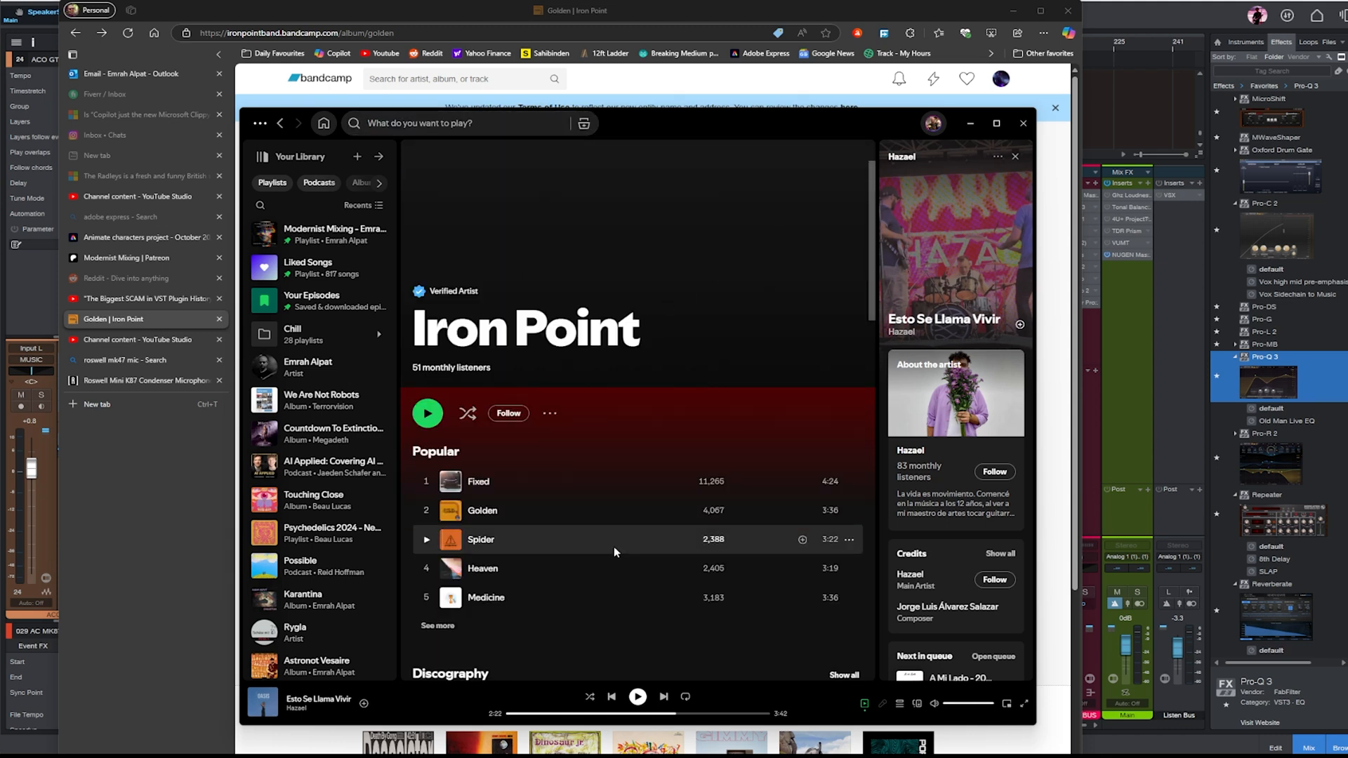
{"action": "left_click", "coordinate": [438, 626]}
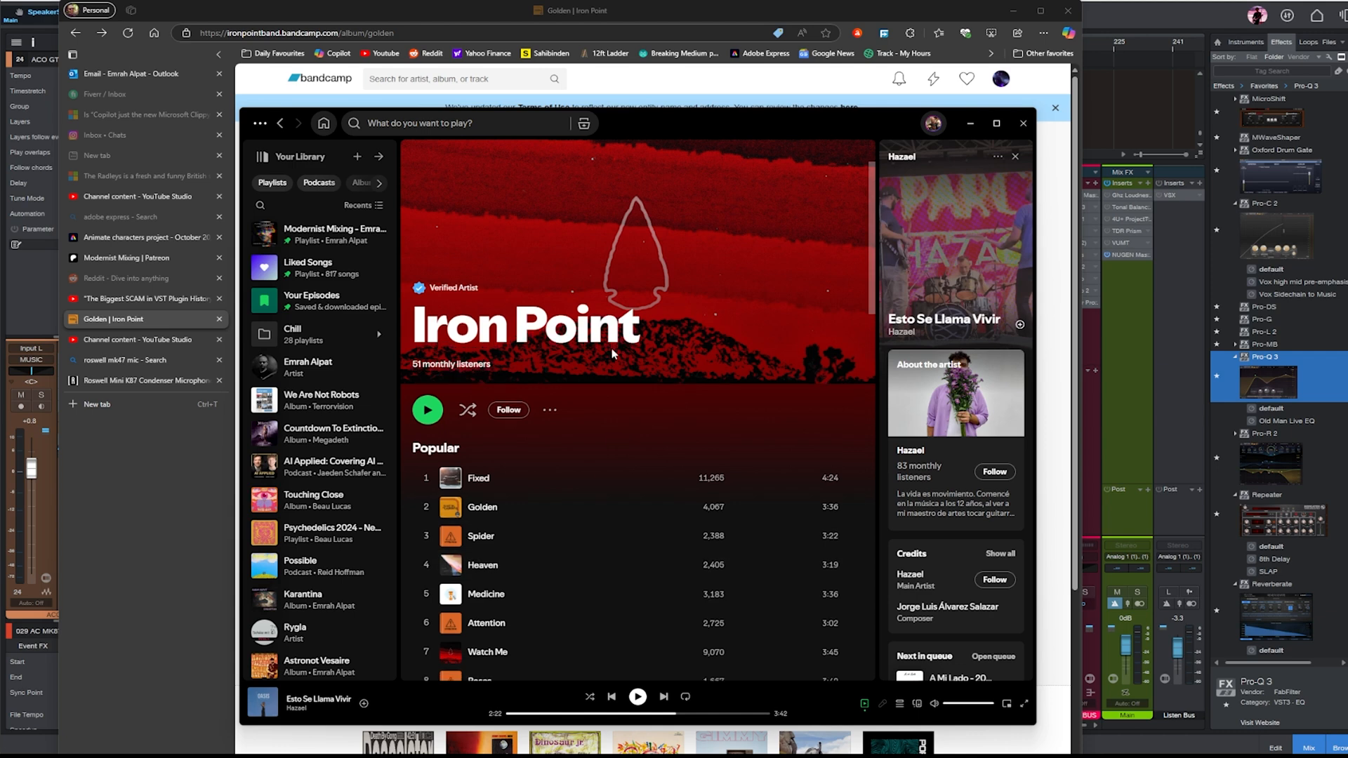
- Look through Iron Point's discography and popular songs on Spotify and return to the Studio One mixer
{"action": "scroll", "coordinate": [612, 348], "scroll_direction": "down", "scroll_amount": 4}
{"action": "scroll", "coordinate": [612, 264], "scroll_direction": "down", "scroll_amount": 4}
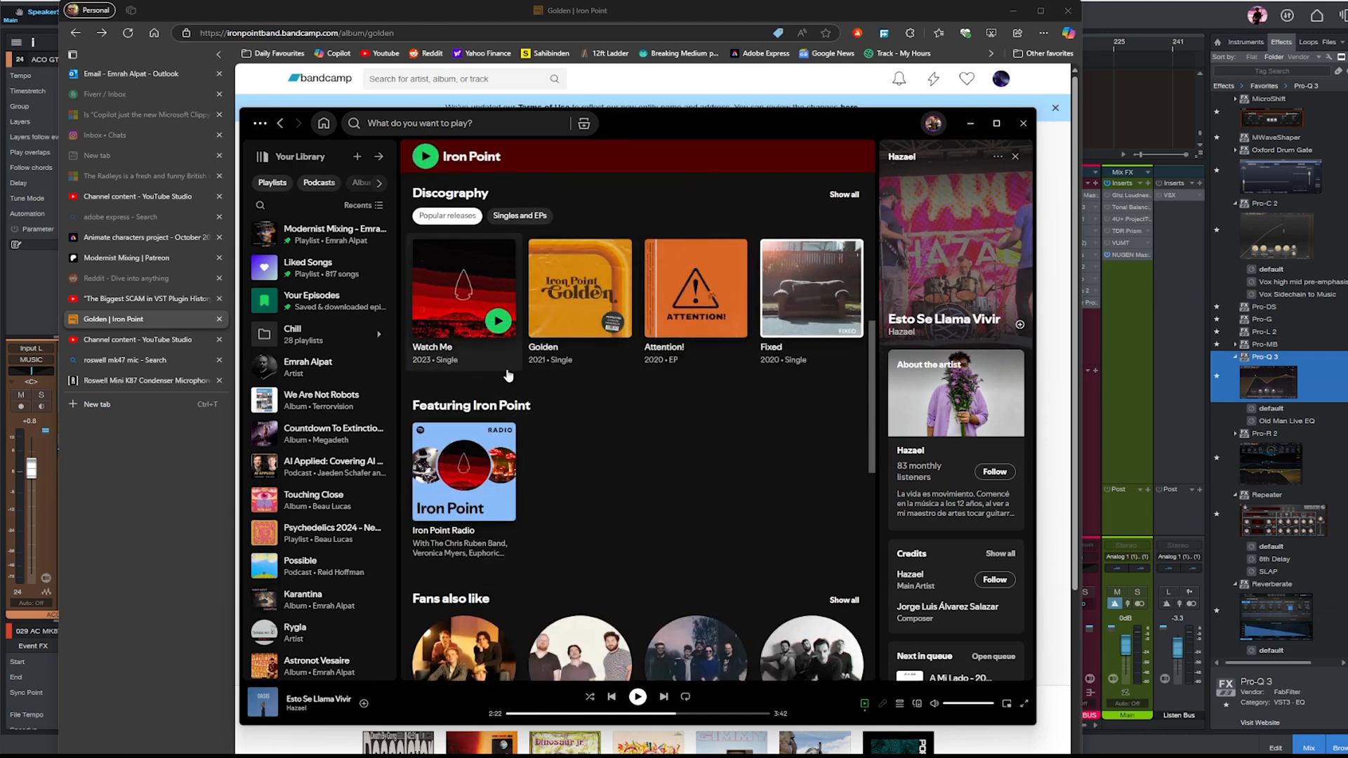
{"action": "scroll", "coordinate": [704, 519], "scroll_direction": "up", "scroll_amount": 7}
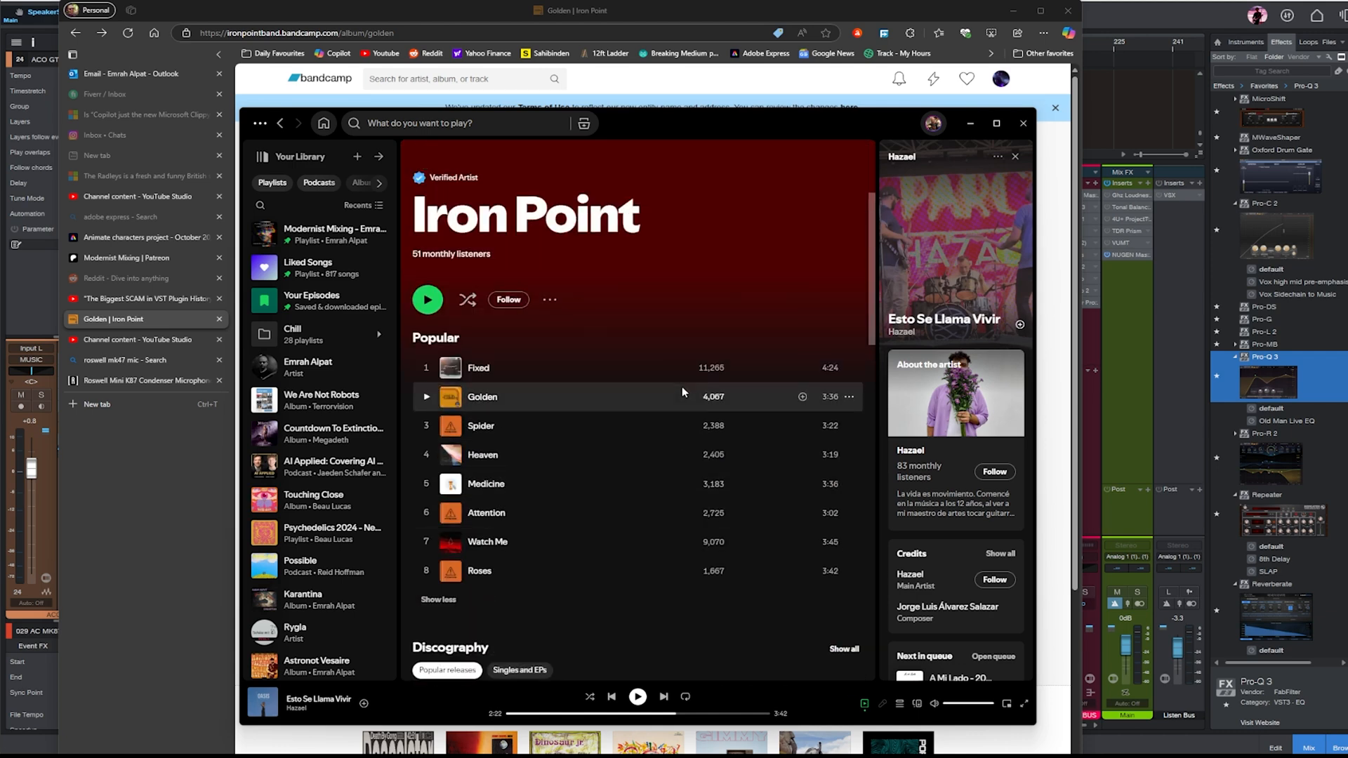
{"action": "scroll", "coordinate": [554, 371], "scroll_direction": "down", "scroll_amount": 1}
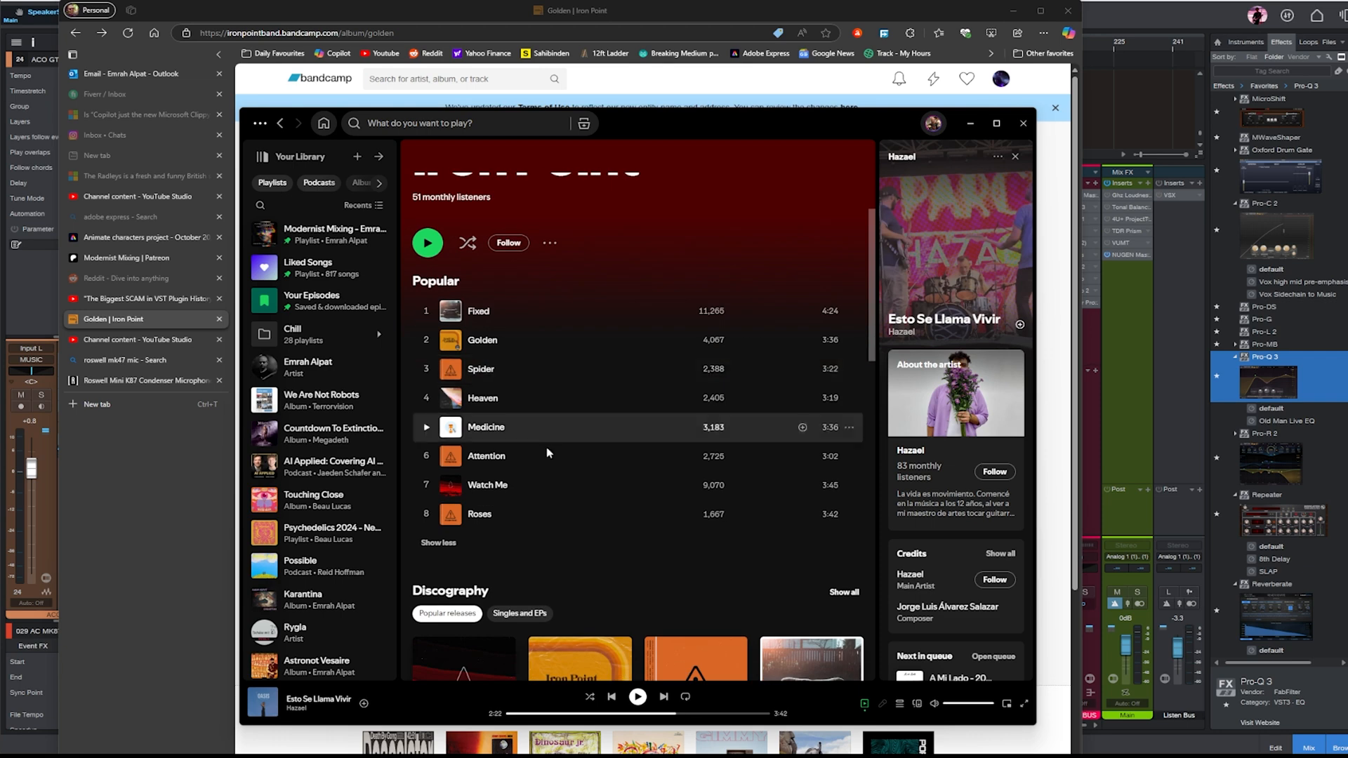
{"action": "left_click", "coordinate": [970, 123]}
{"action": "left_click", "coordinate": [1013, 10]}
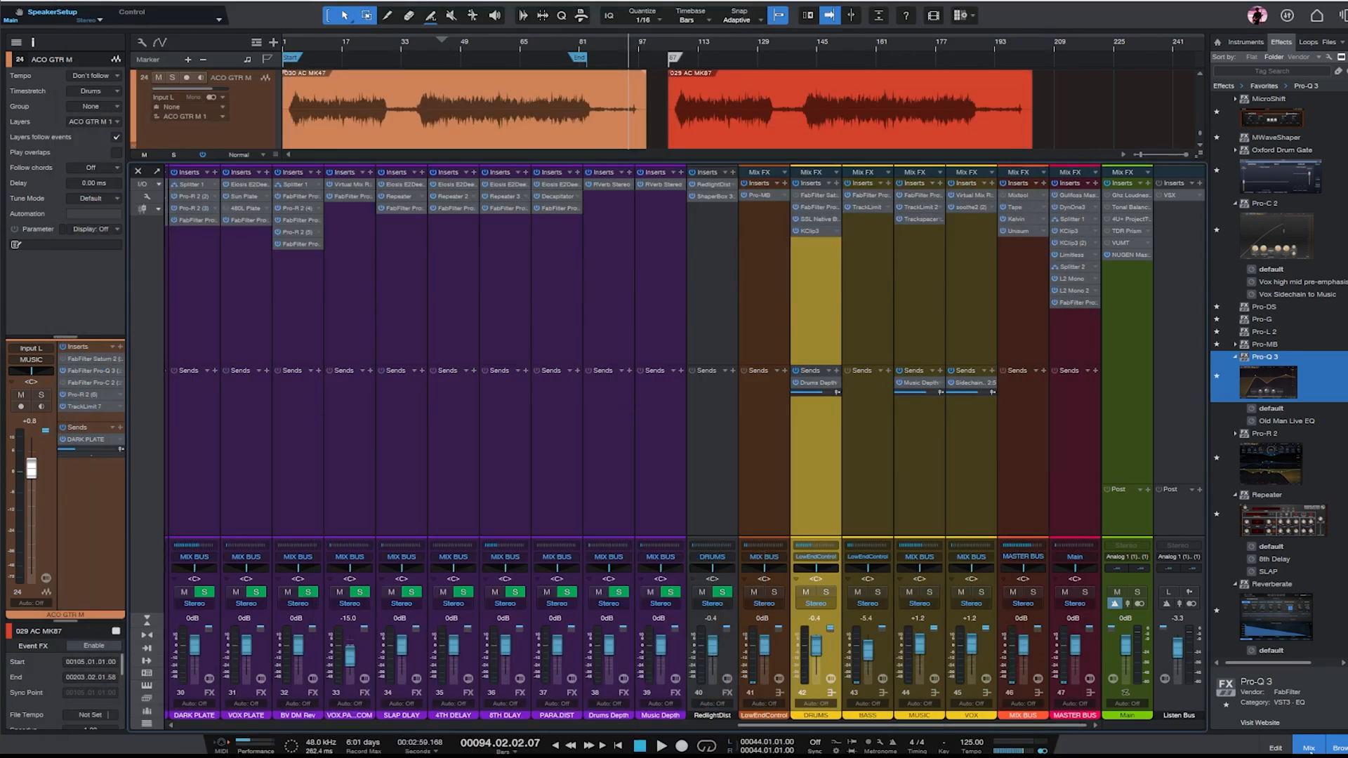
- Play the song from bar 53 and check the Main output in Tonal Balance Control against the Rock target curve
{"action": "key", "text": "F3"}
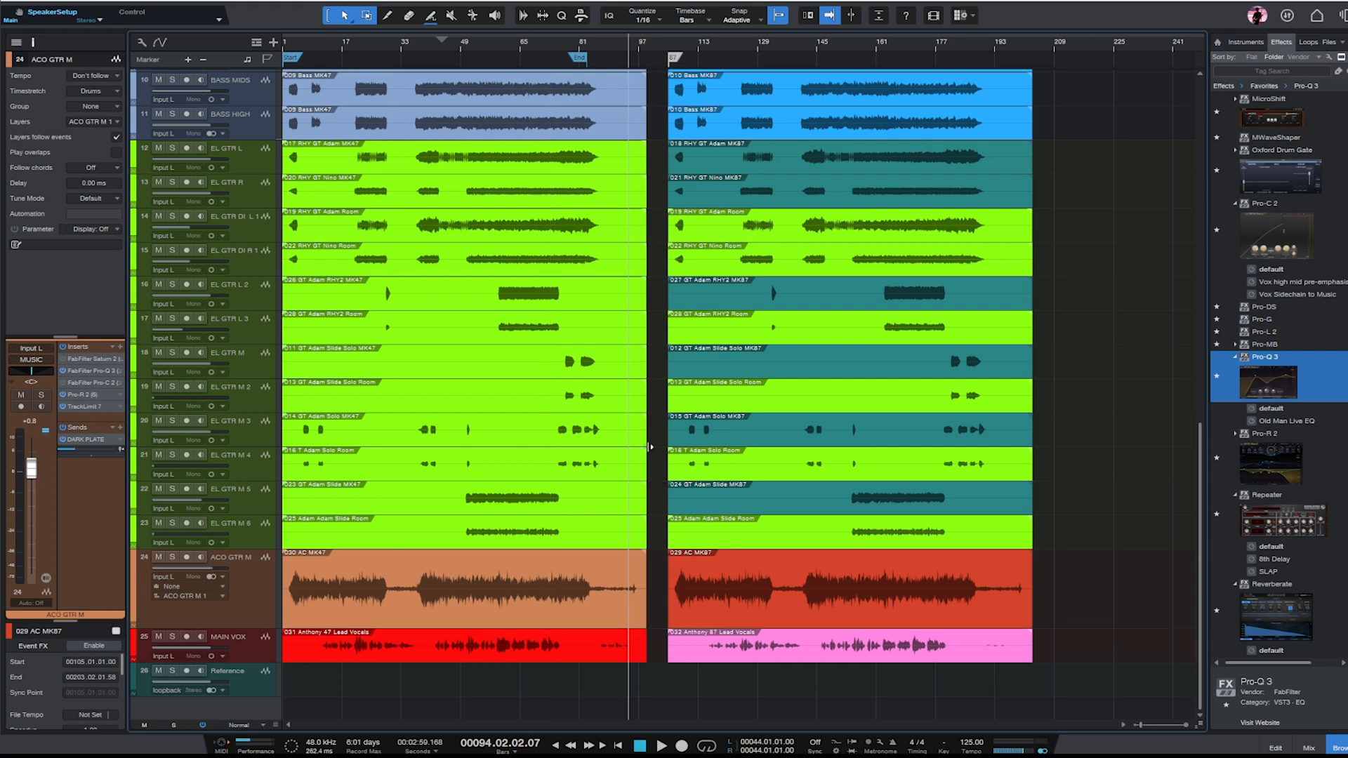
{"action": "left_click", "coordinate": [1308, 748]}
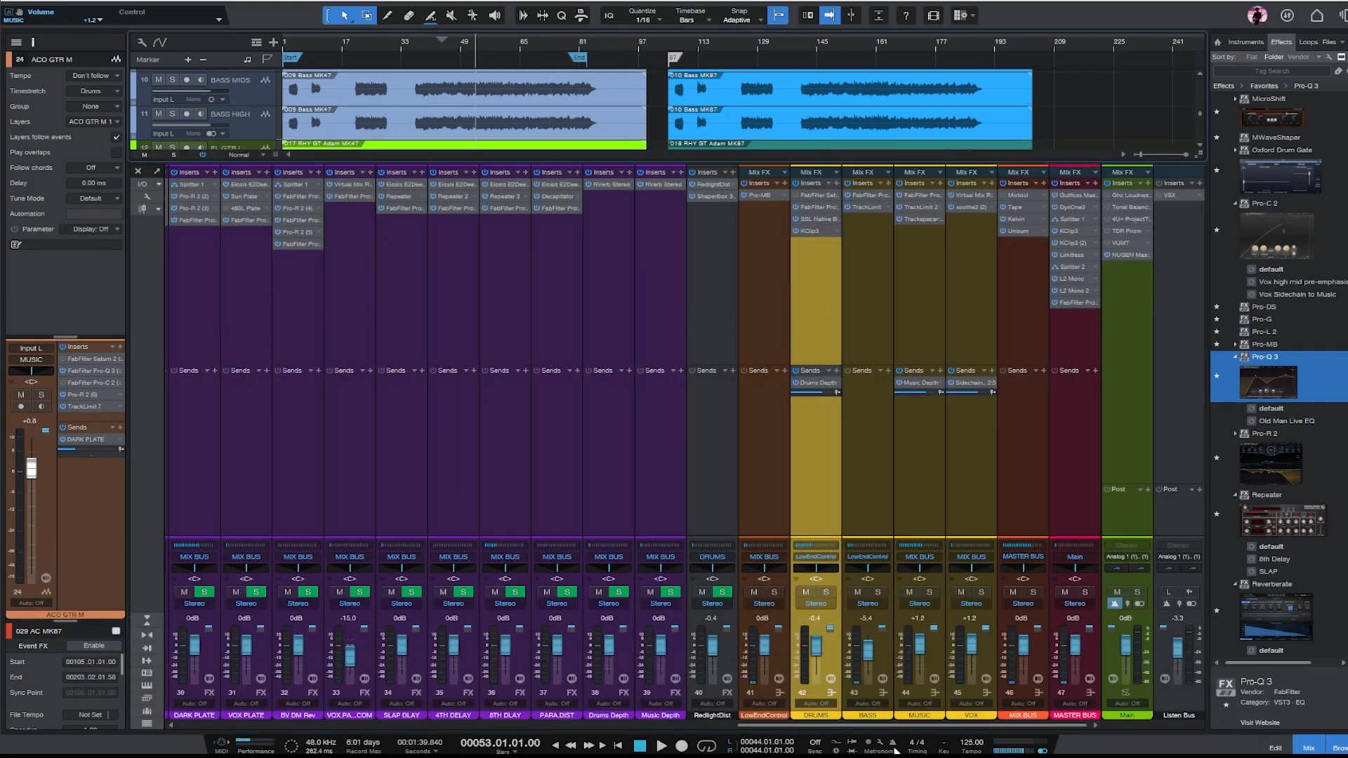
{"action": "key", "text": "space"}
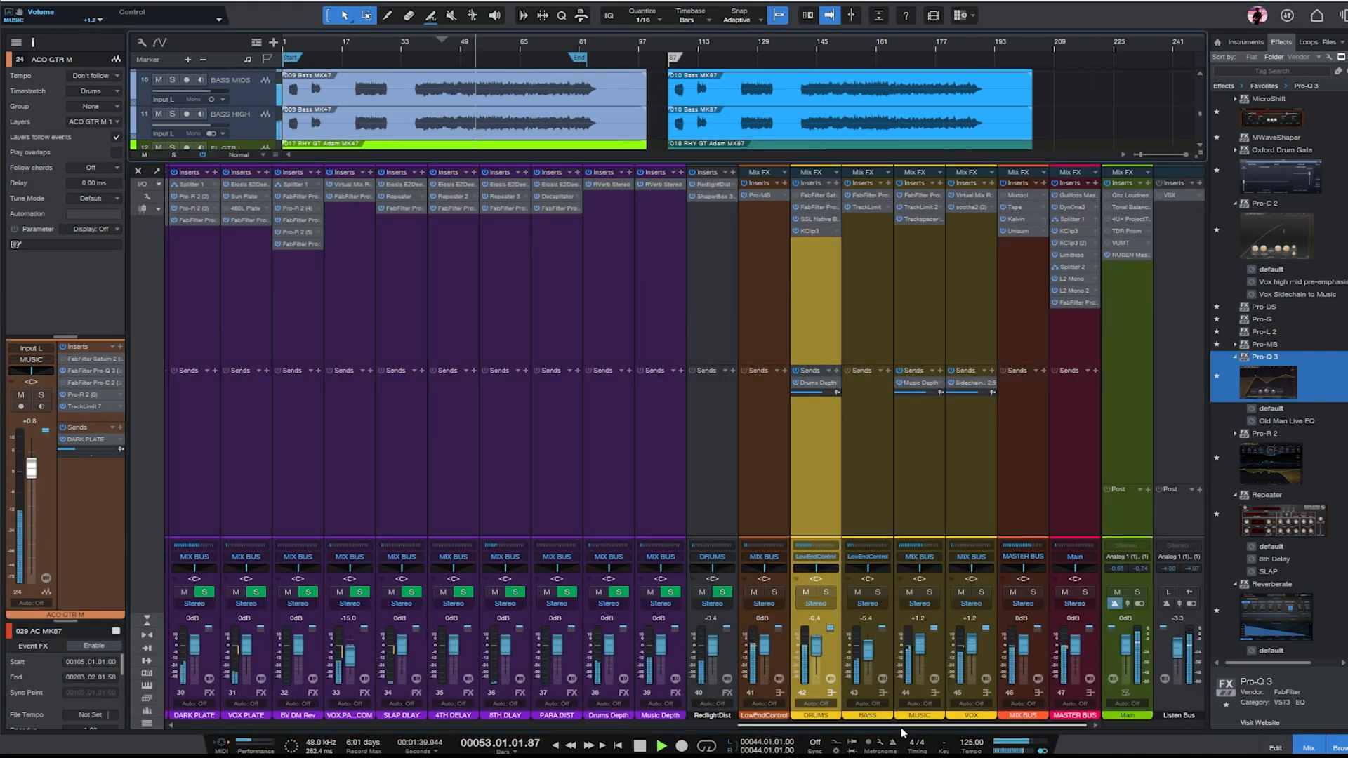
{"action": "left_click", "coordinate": [1135, 283]}
{"action": "left_click", "coordinate": [1116, 208]}
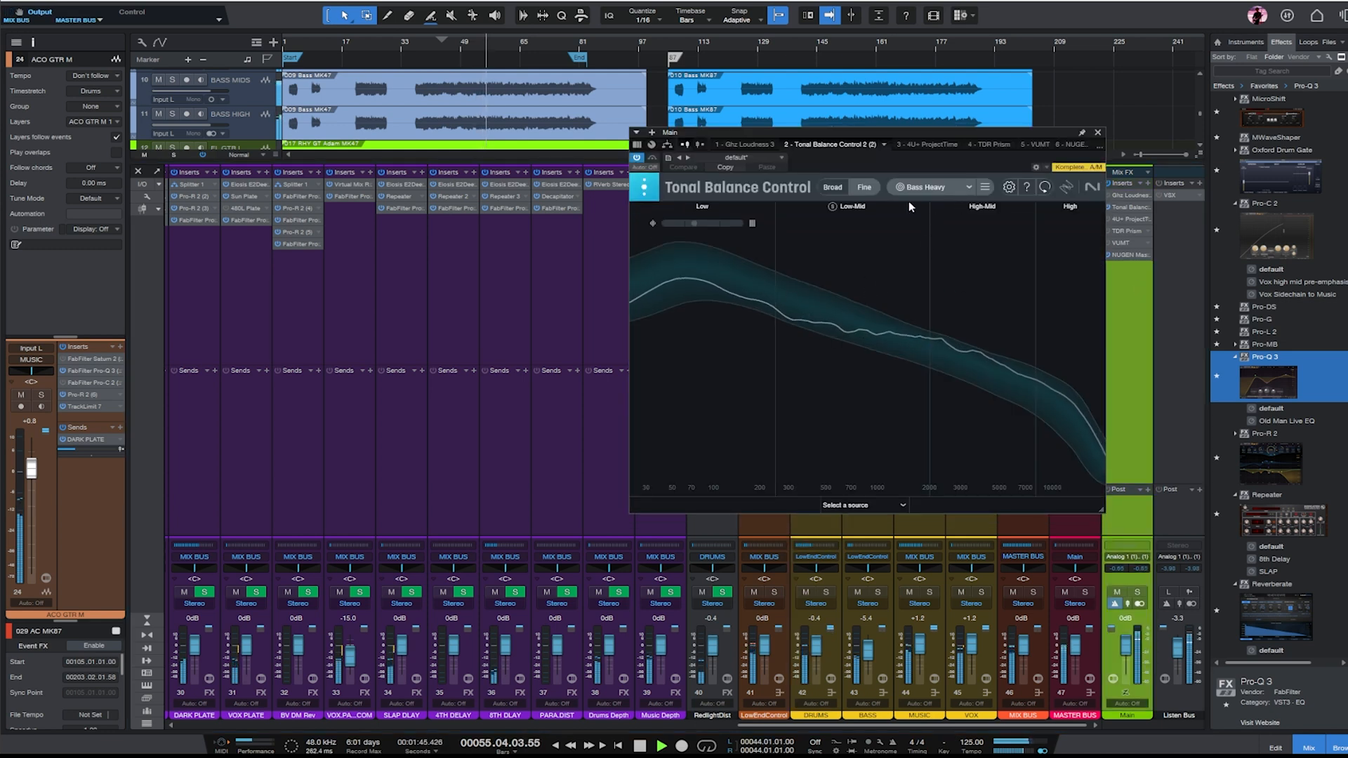
{"action": "left_click", "coordinate": [951, 185]}
{"action": "left_click", "coordinate": [929, 359]}
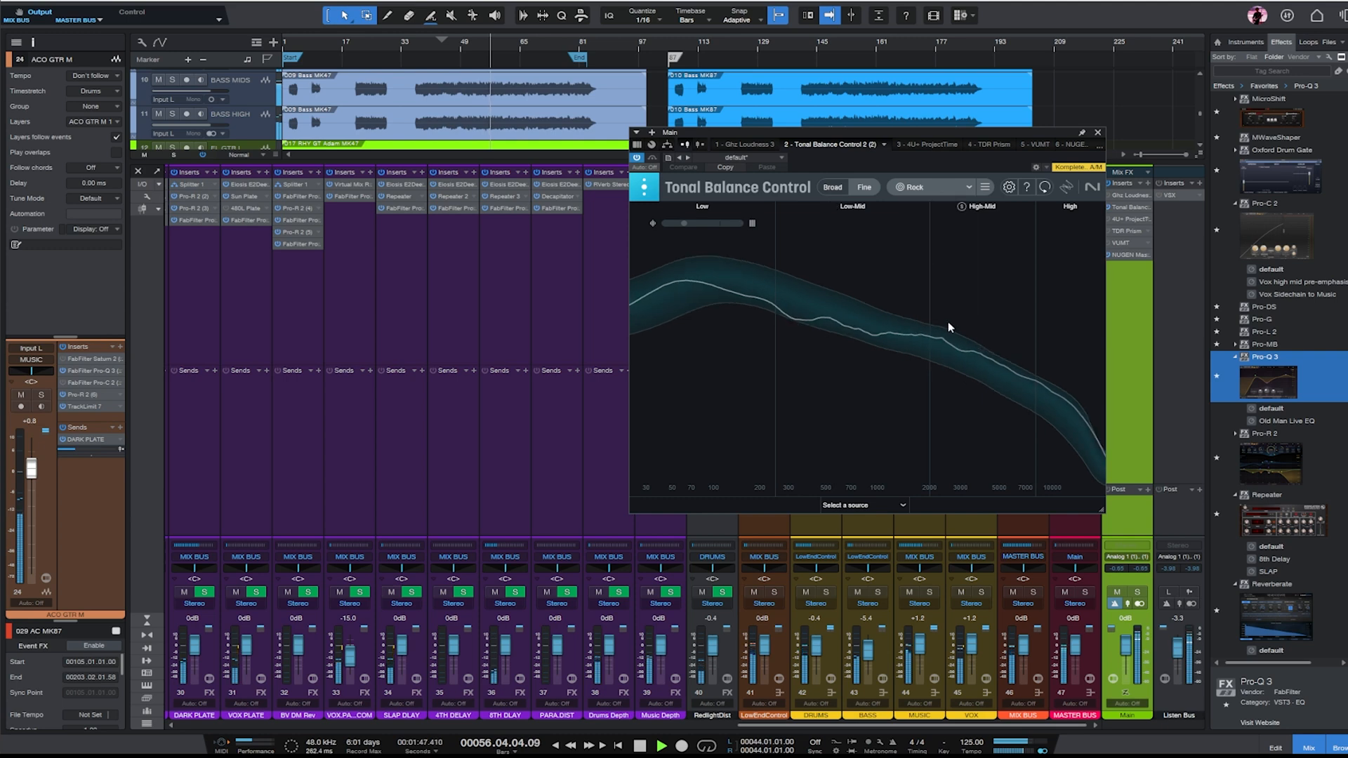
{"action": "left_click", "coordinate": [1099, 133]}
- In the MUSIC bus's Pro-Q 3, turn the low-mid cut into a gentle boost at about 387 Hz and cut about 2.17 dB around 932 Hz
{"action": "left_click", "coordinate": [874, 216]}
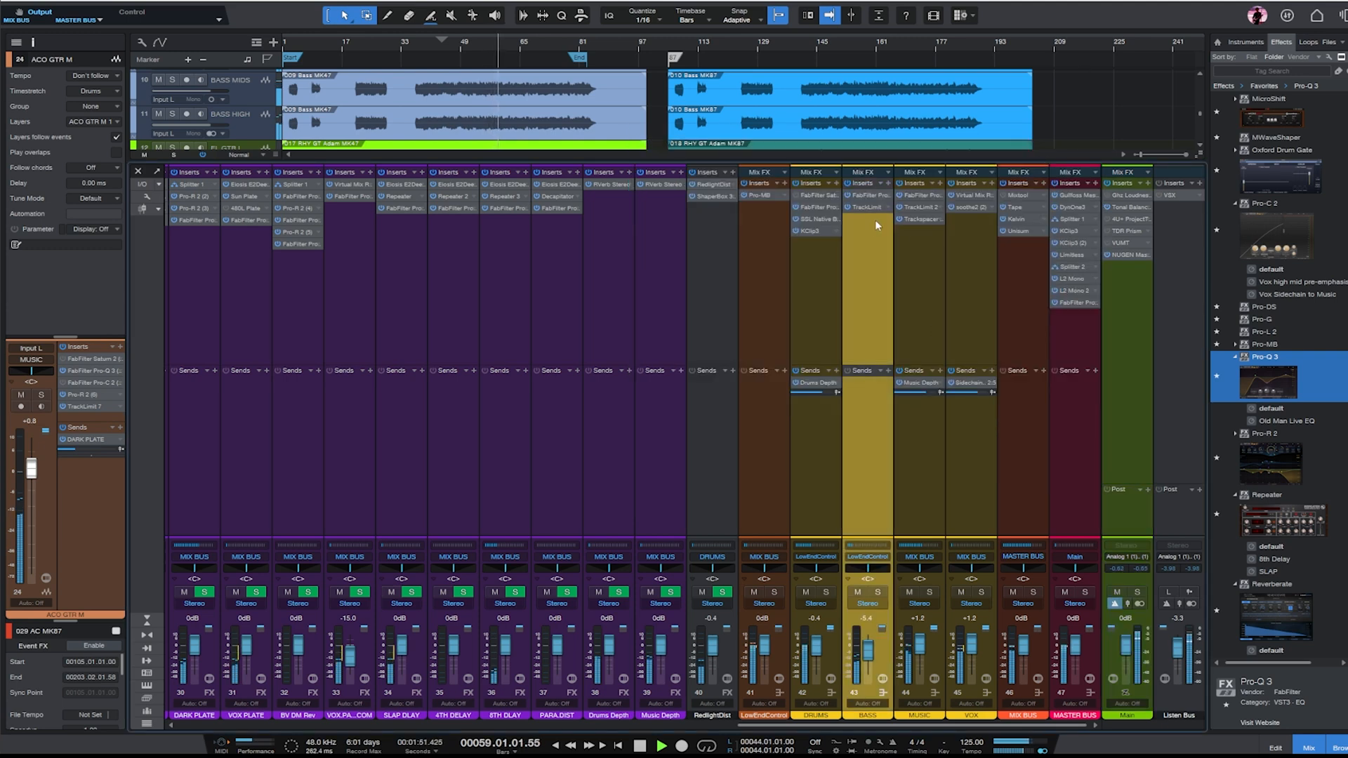
{"action": "left_click", "coordinate": [932, 211]}
{"action": "double_click", "coordinate": [927, 192]}
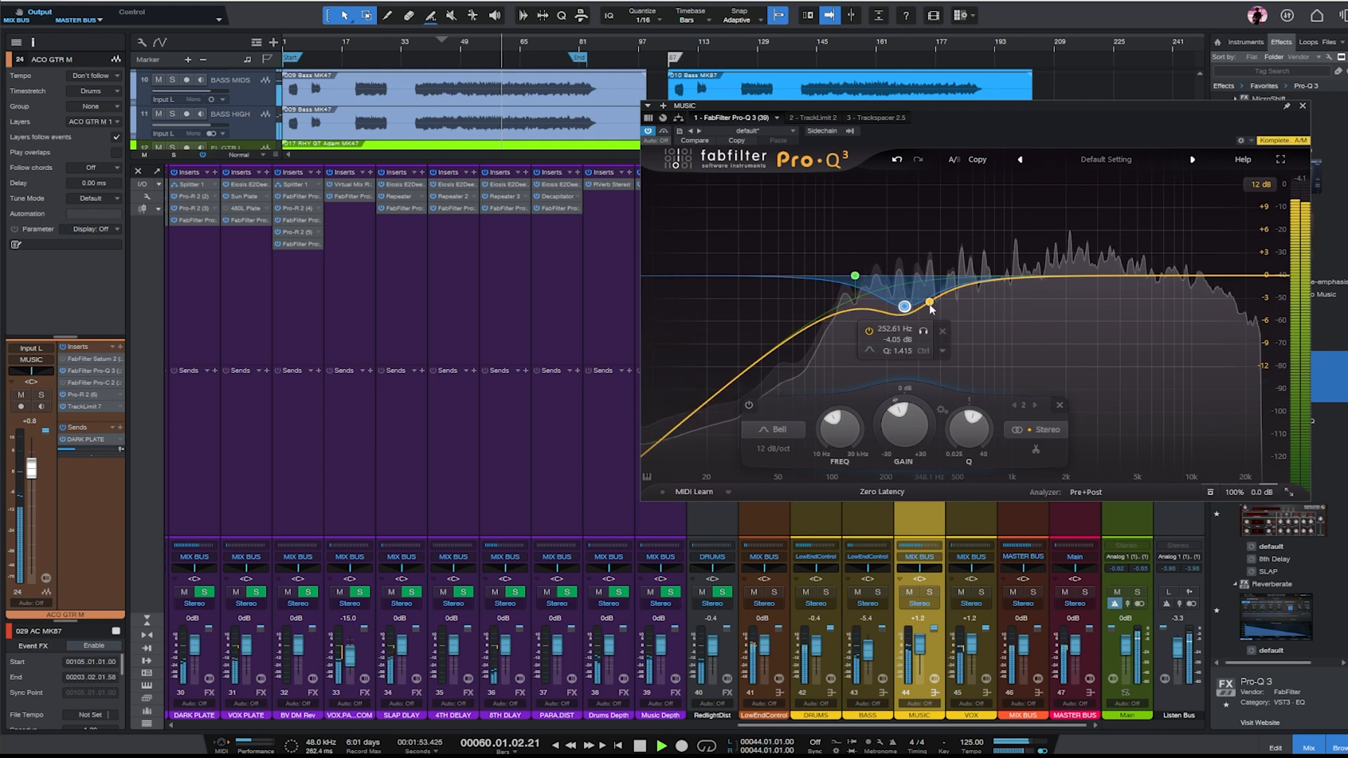
{"action": "left_click_drag", "start_coordinate": [906, 306], "coordinate": [918, 264]}
{"action": "scroll", "coordinate": [931, 260], "scroll_direction": "down", "scroll_amount": 5}
{"action": "left_click_drag", "start_coordinate": [1006, 269], "coordinate": [1006, 292]}
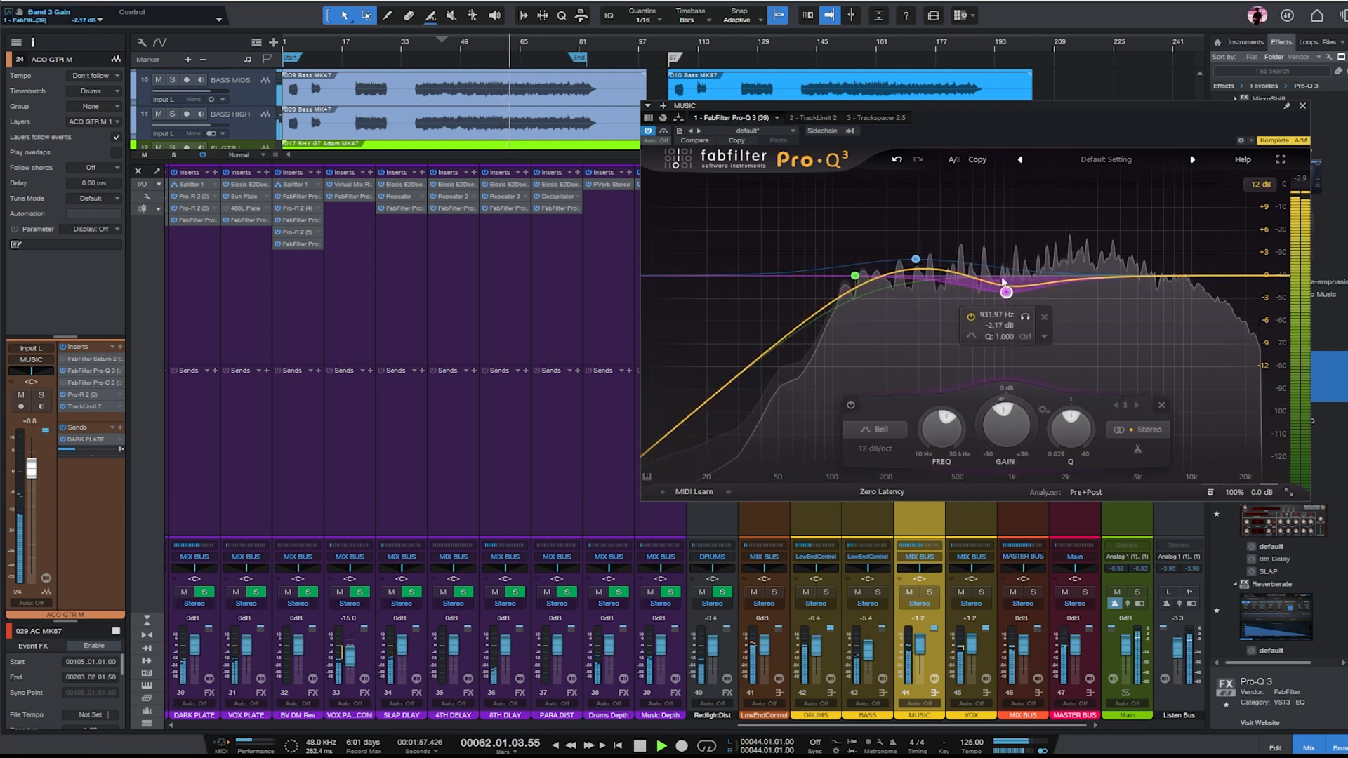
{"action": "left_click_drag", "start_coordinate": [916, 261], "coordinate": [937, 260]}
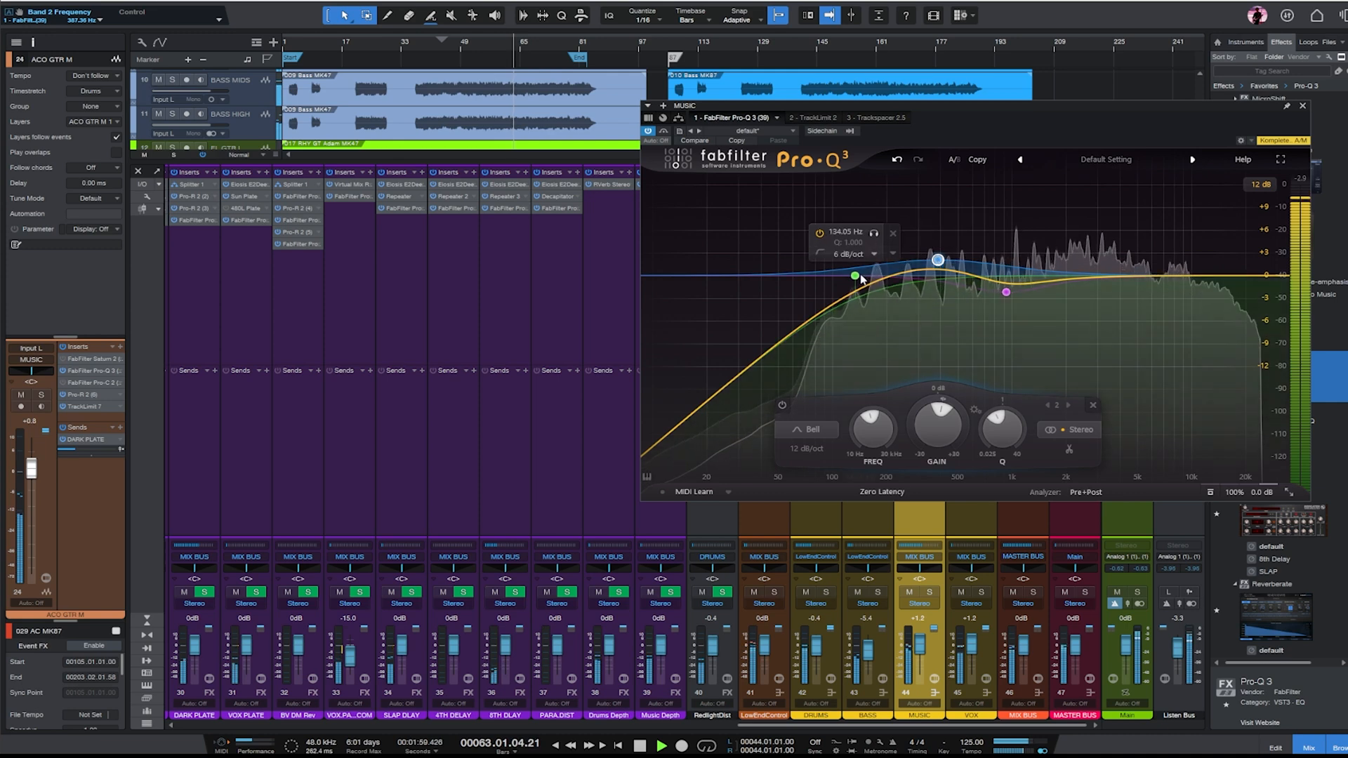
- Set the high-cut of the MUSIC bus's Trackspacer to about 3.77 kHz
{"action": "left_click", "coordinate": [873, 119]}
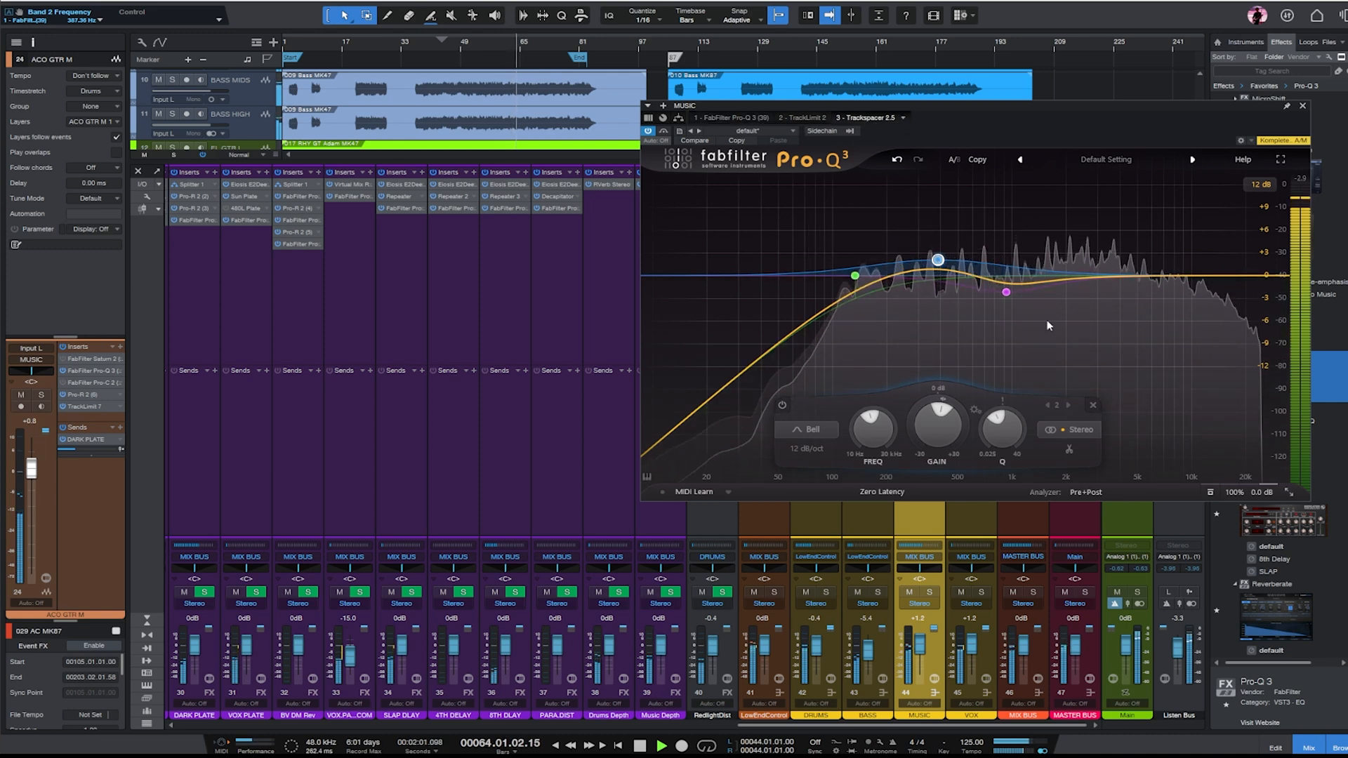
{"action": "left_click_drag", "start_coordinate": [959, 395], "coordinate": [958, 404]}
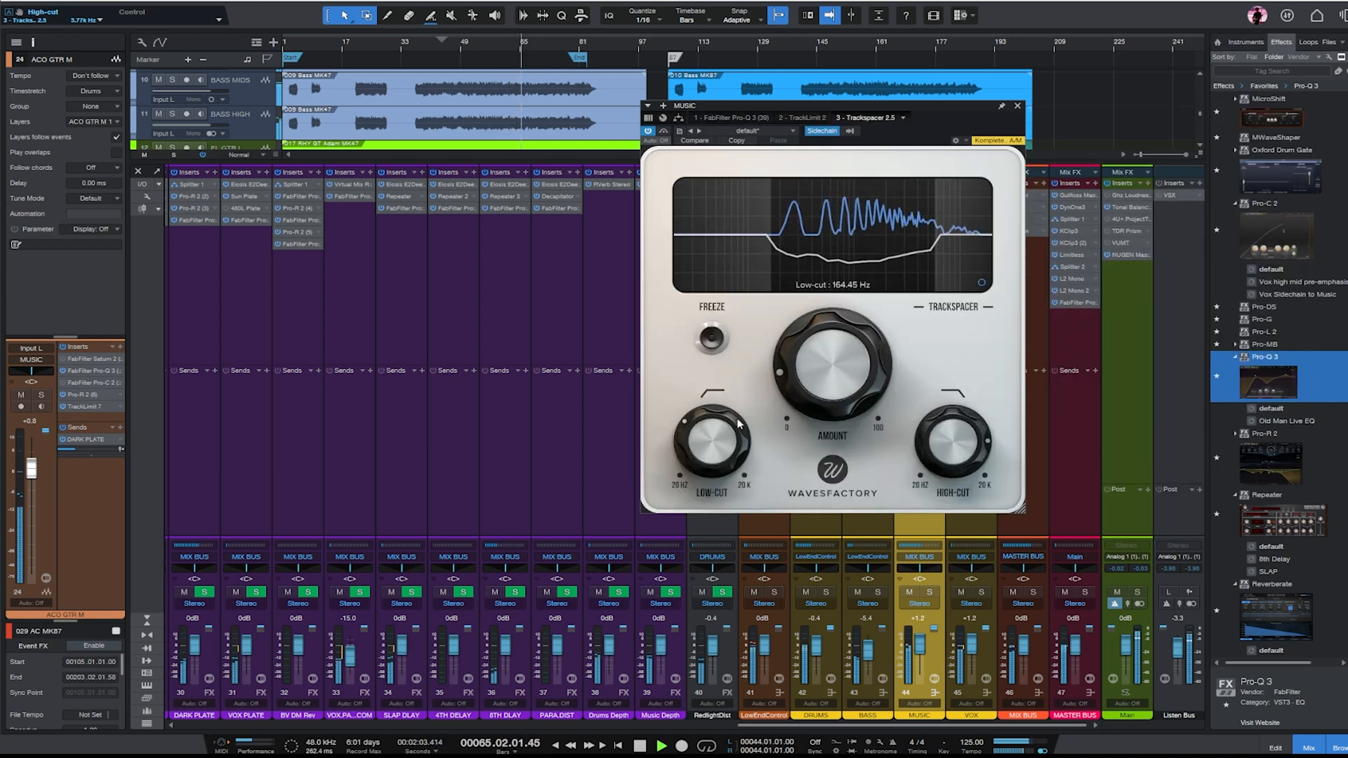
{"action": "left_click", "coordinate": [1017, 106]}
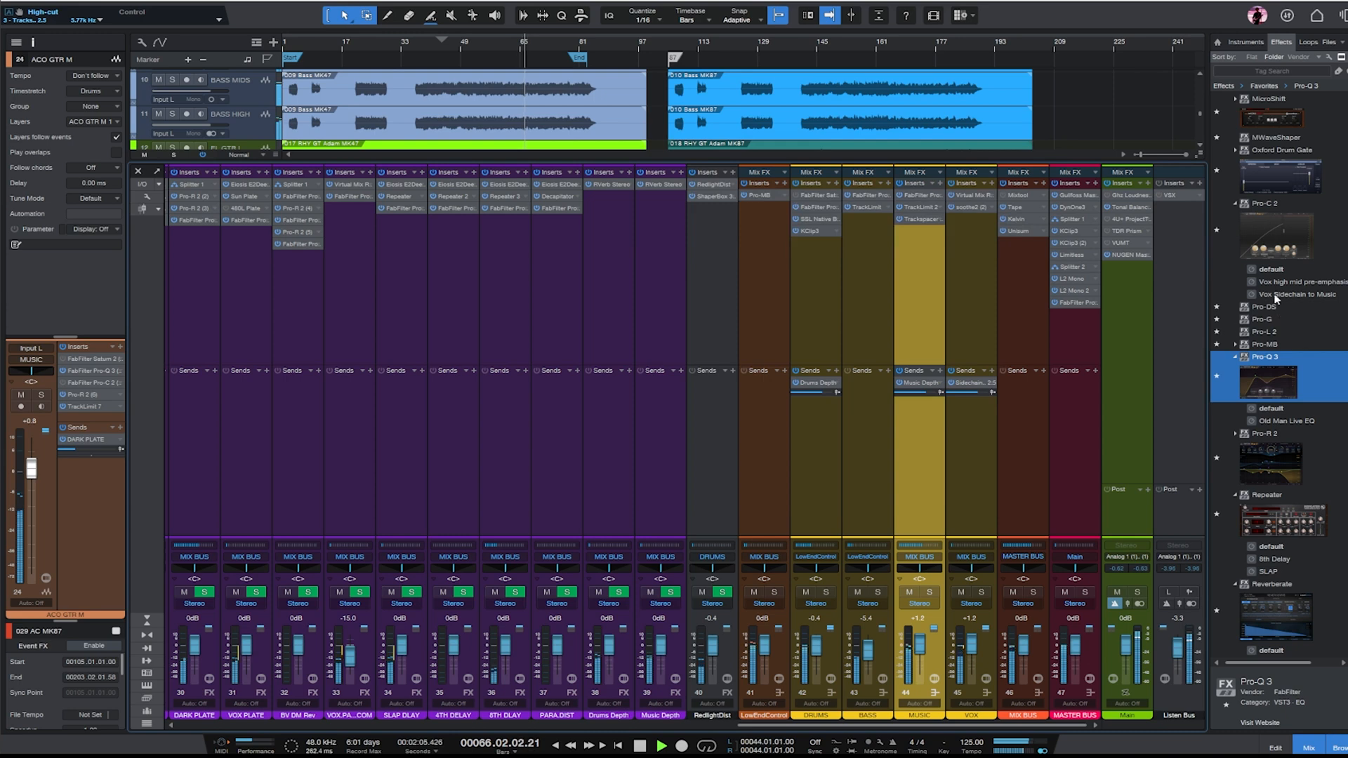
- Add Pro-C 2 with the 'Vox Sidechain to Music' preset to the MUSIC bus and feed its sidechain from the VOX bus
{"action": "left_click", "coordinate": [1270, 239]}
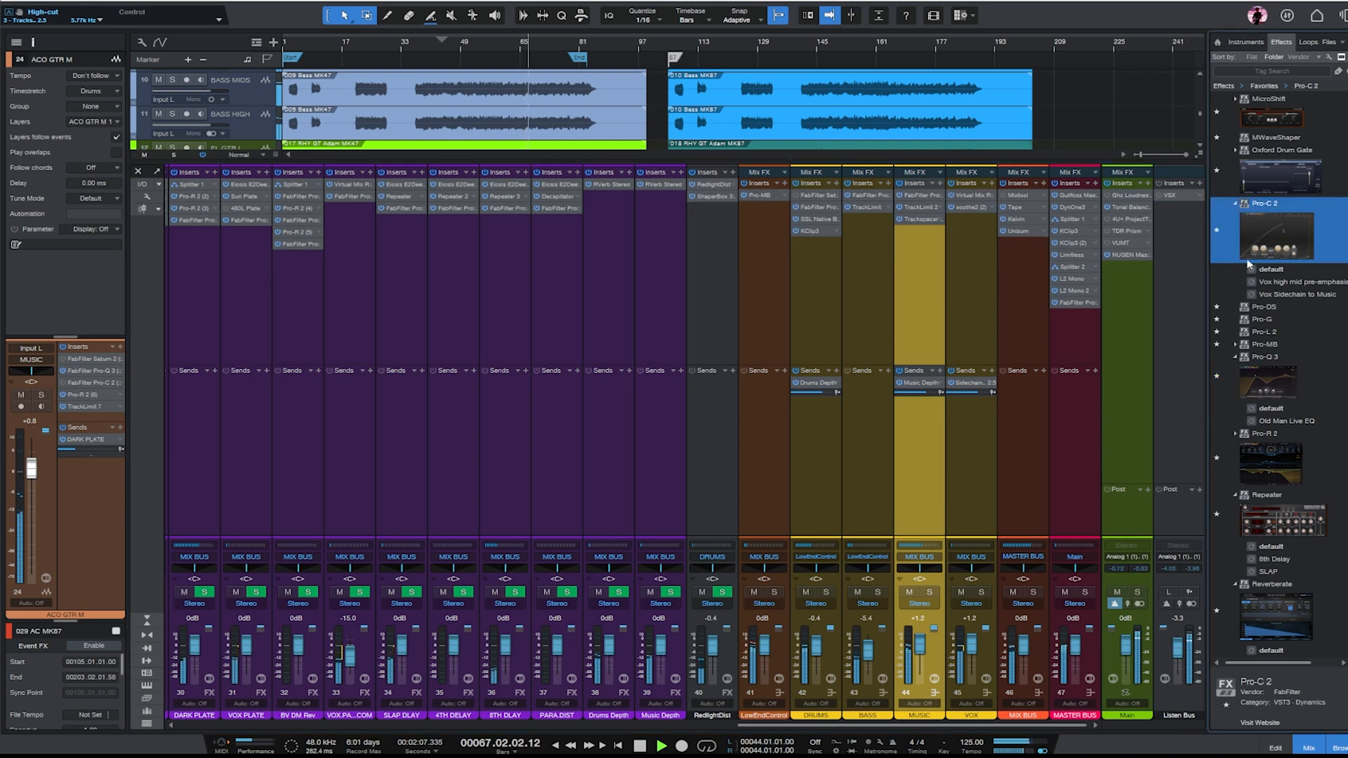
{"action": "left_click_drag", "start_coordinate": [1279, 296], "coordinate": [916, 277]}
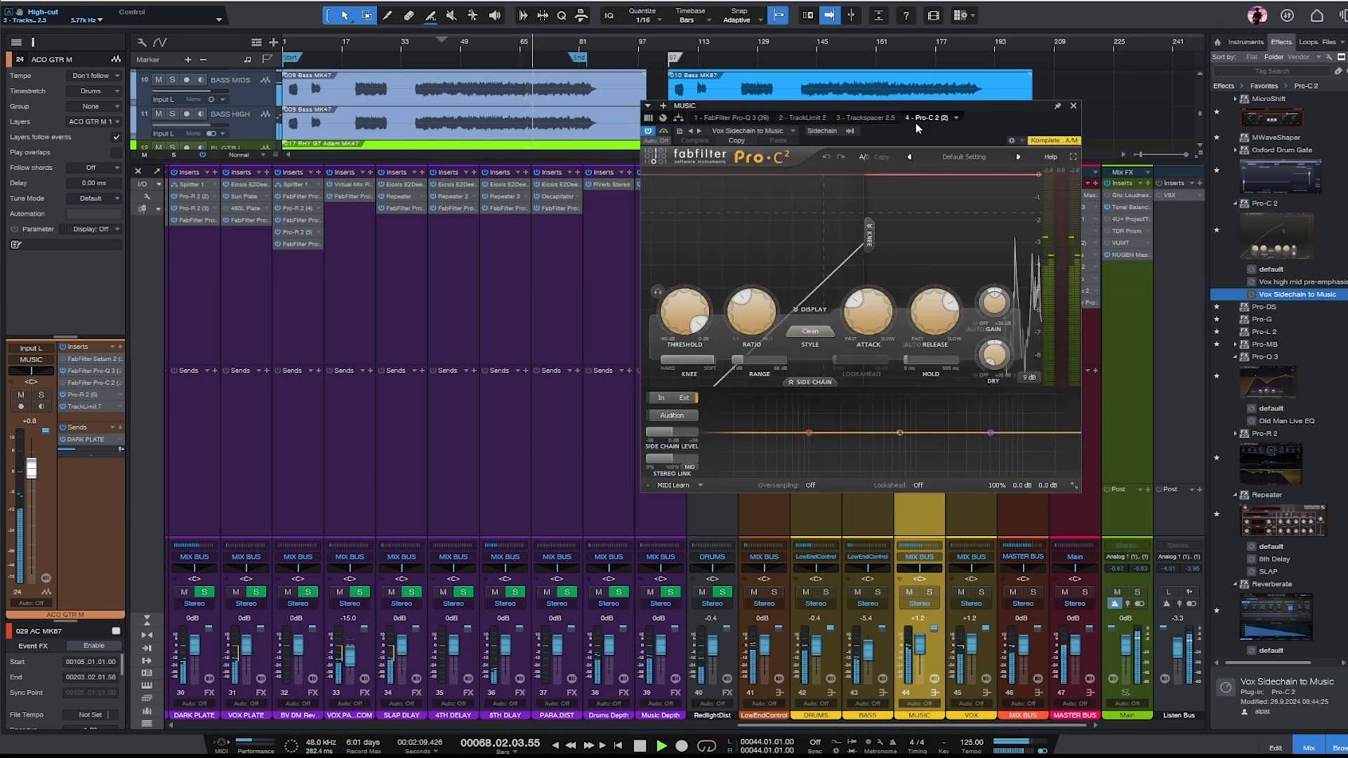
{"action": "left_click", "coordinate": [852, 132]}
{"action": "scroll", "coordinate": [948, 394], "scroll_direction": "down", "scroll_amount": 5}
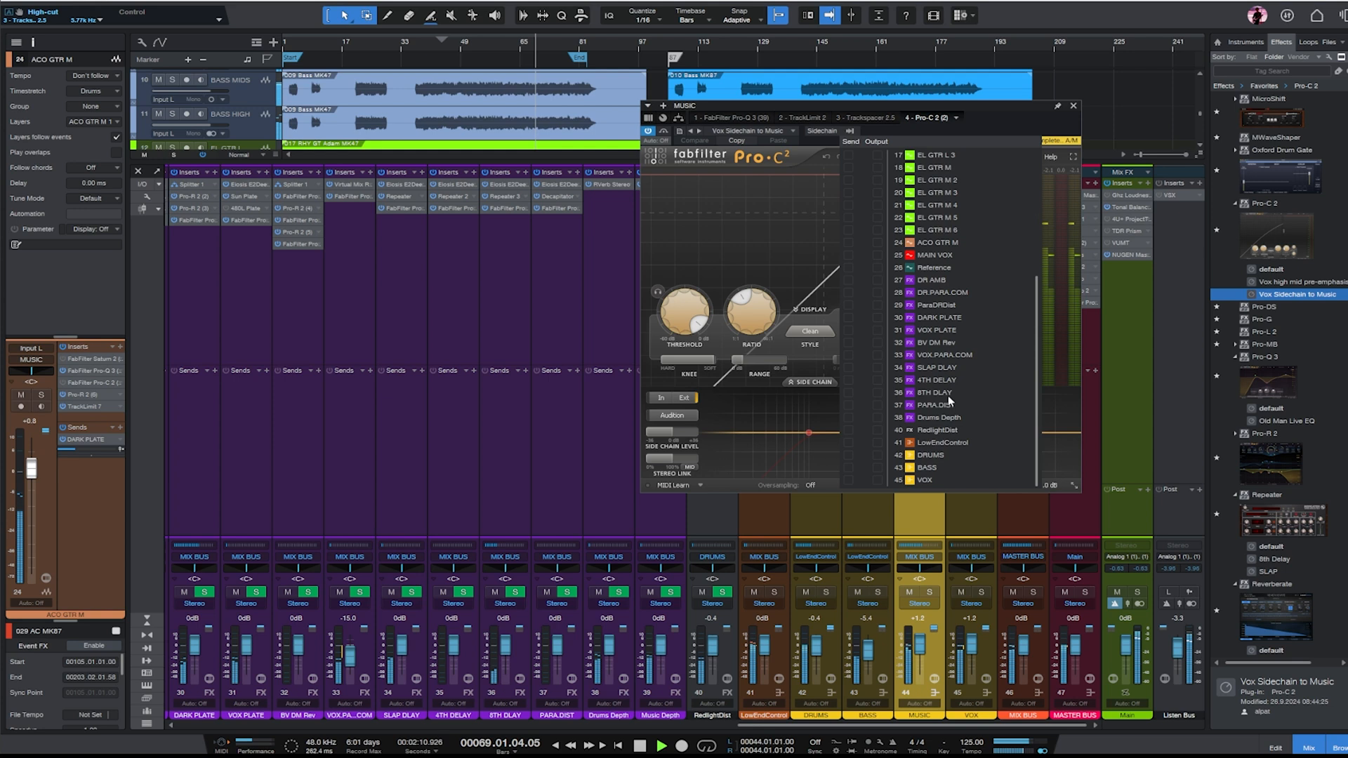
{"action": "left_click", "coordinate": [851, 483]}
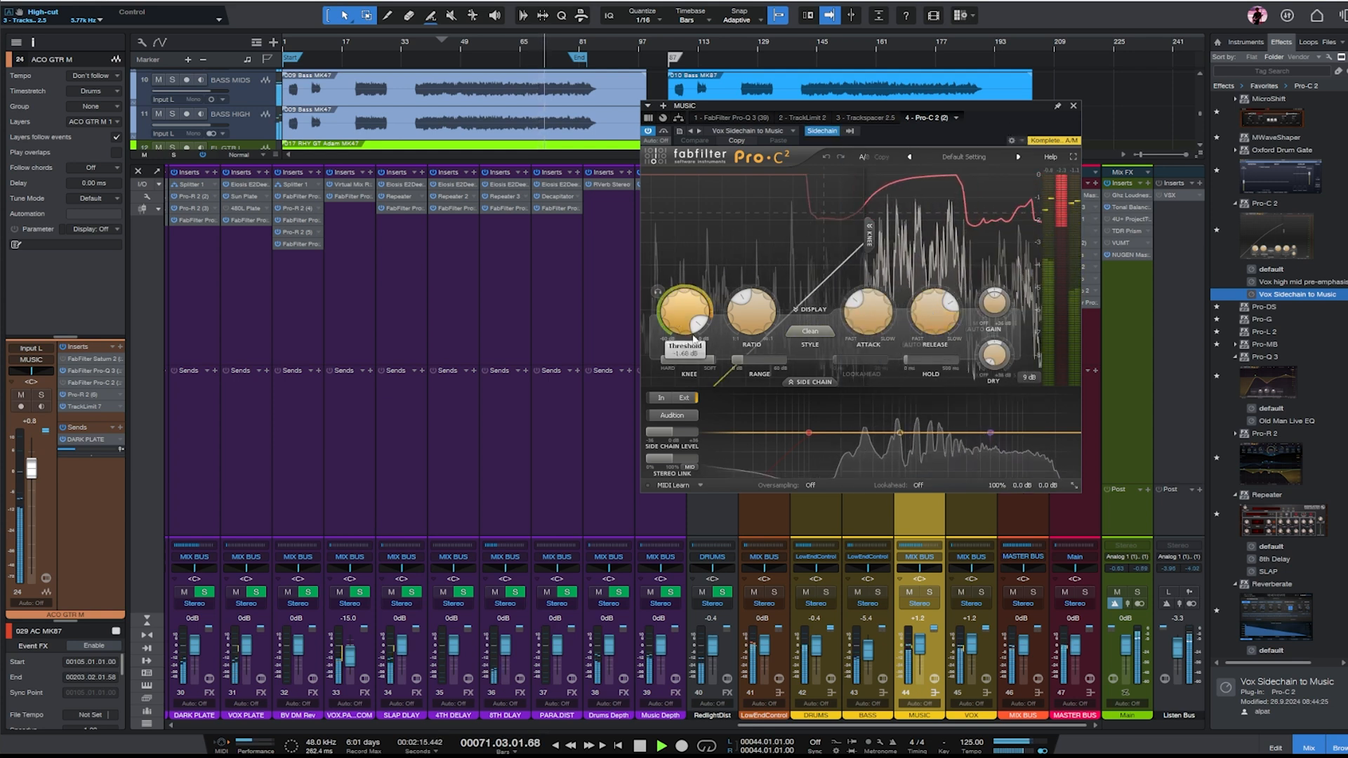
- Reduce the sidechained Pro-C 2's range to about 2.38 dB, set its threshold to about -1.88 dB and stop playback
{"action": "left_click_drag", "start_coordinate": [742, 362], "coordinate": [726, 364]}
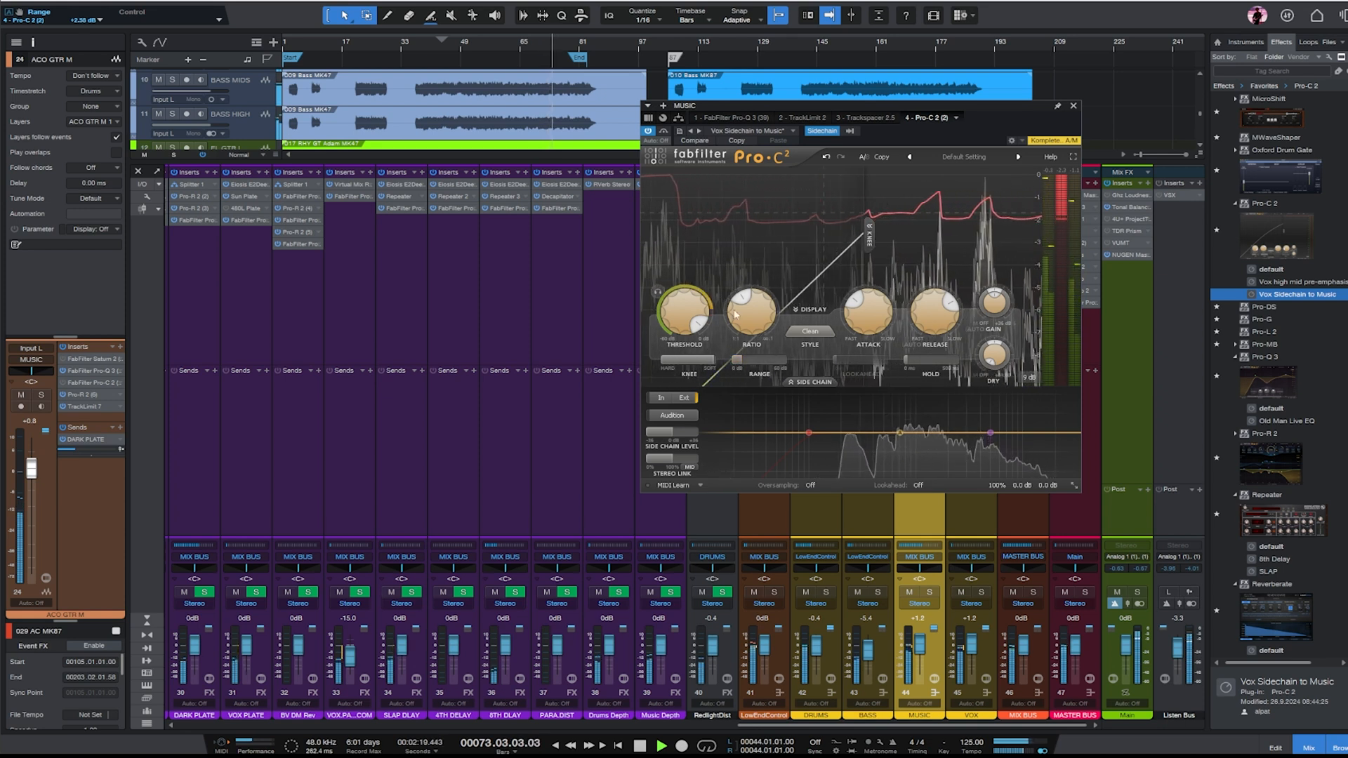
{"action": "left_click", "coordinate": [682, 320]}
{"action": "key", "text": "space"}
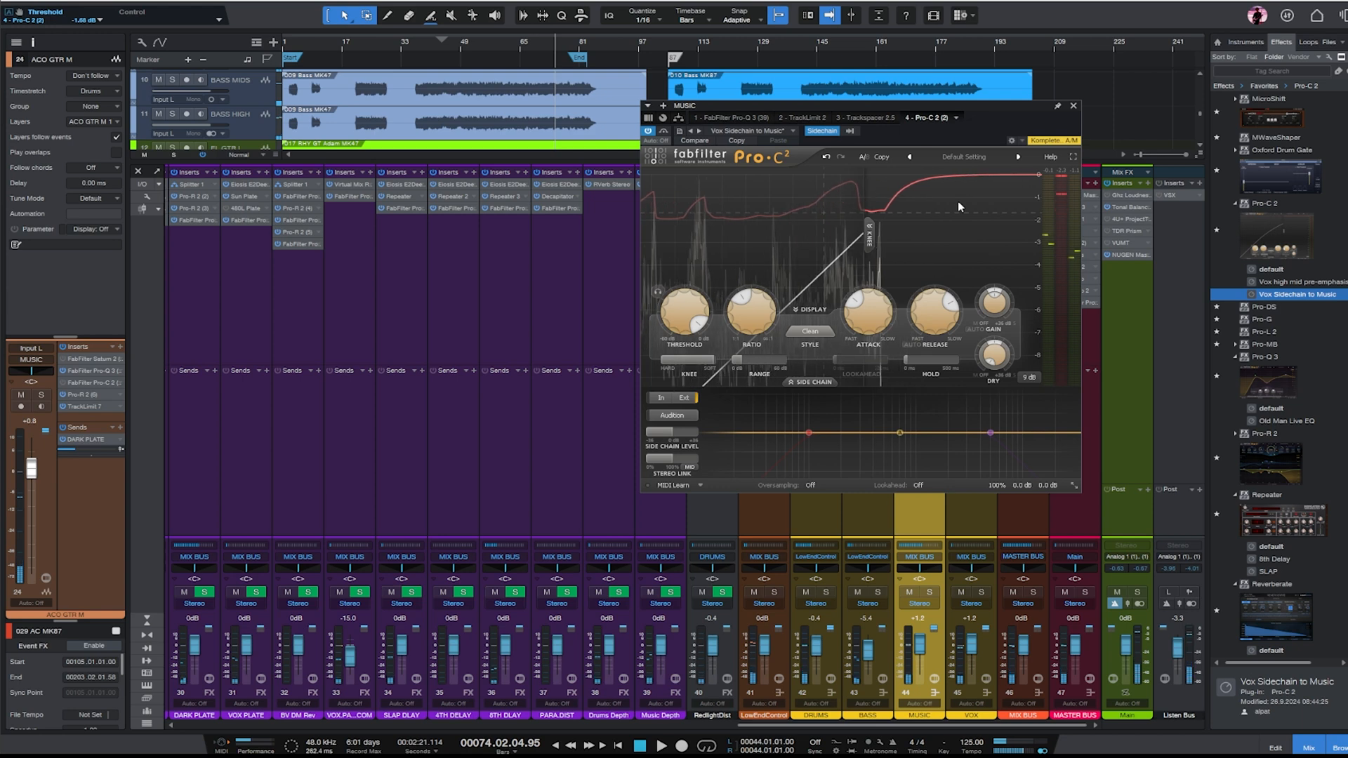
{"action": "left_click_drag", "start_coordinate": [994, 106], "coordinate": [714, 193]}
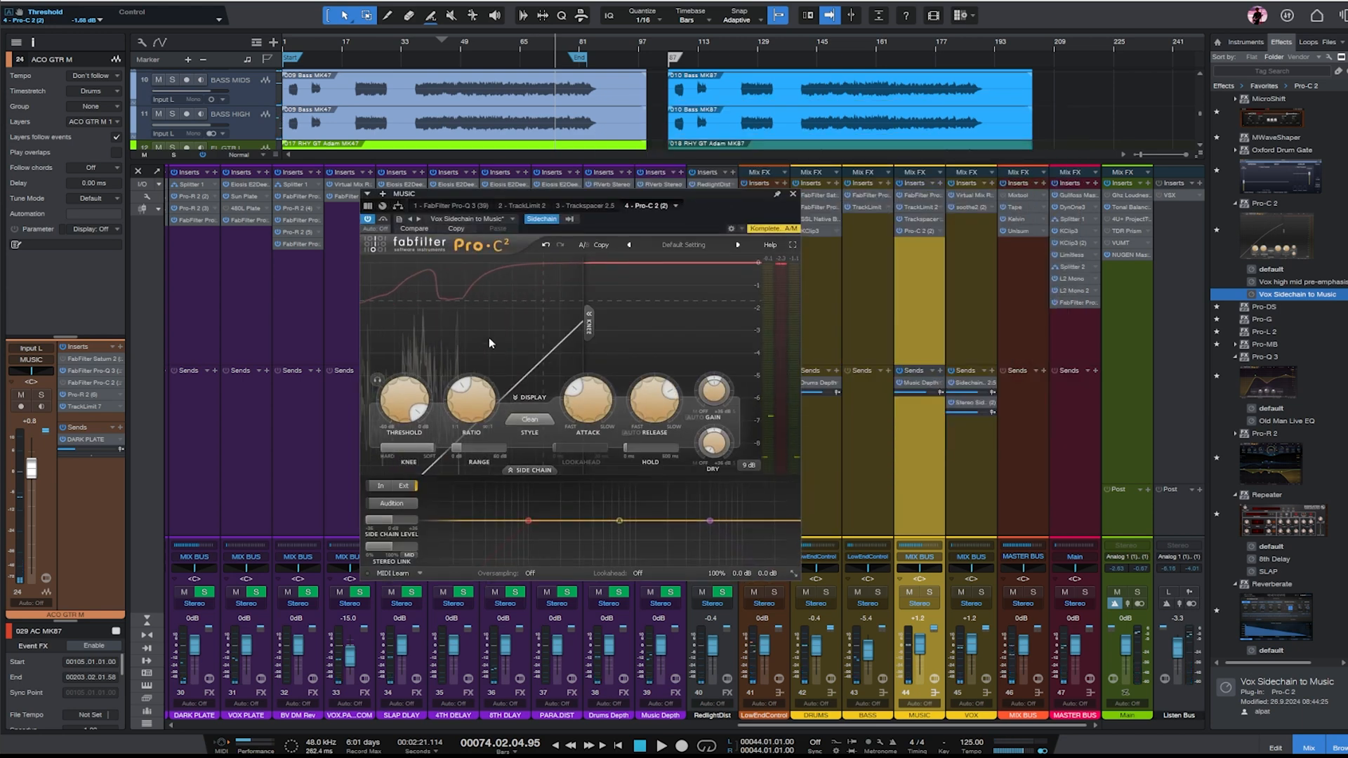
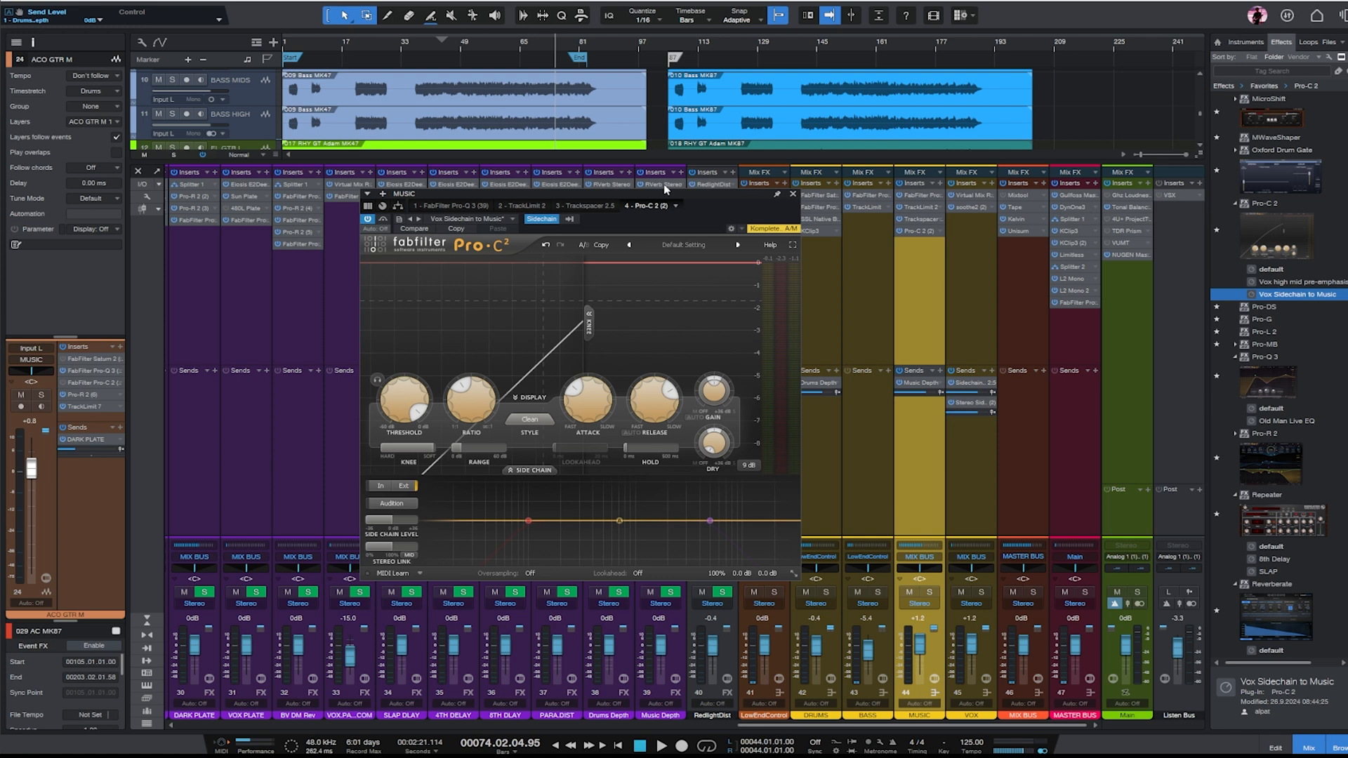
- During playback, adjust the FG-2A's gain in the VOX bus's Virtual Mix Rack and close the plug-in
{"action": "key", "text": "space"}
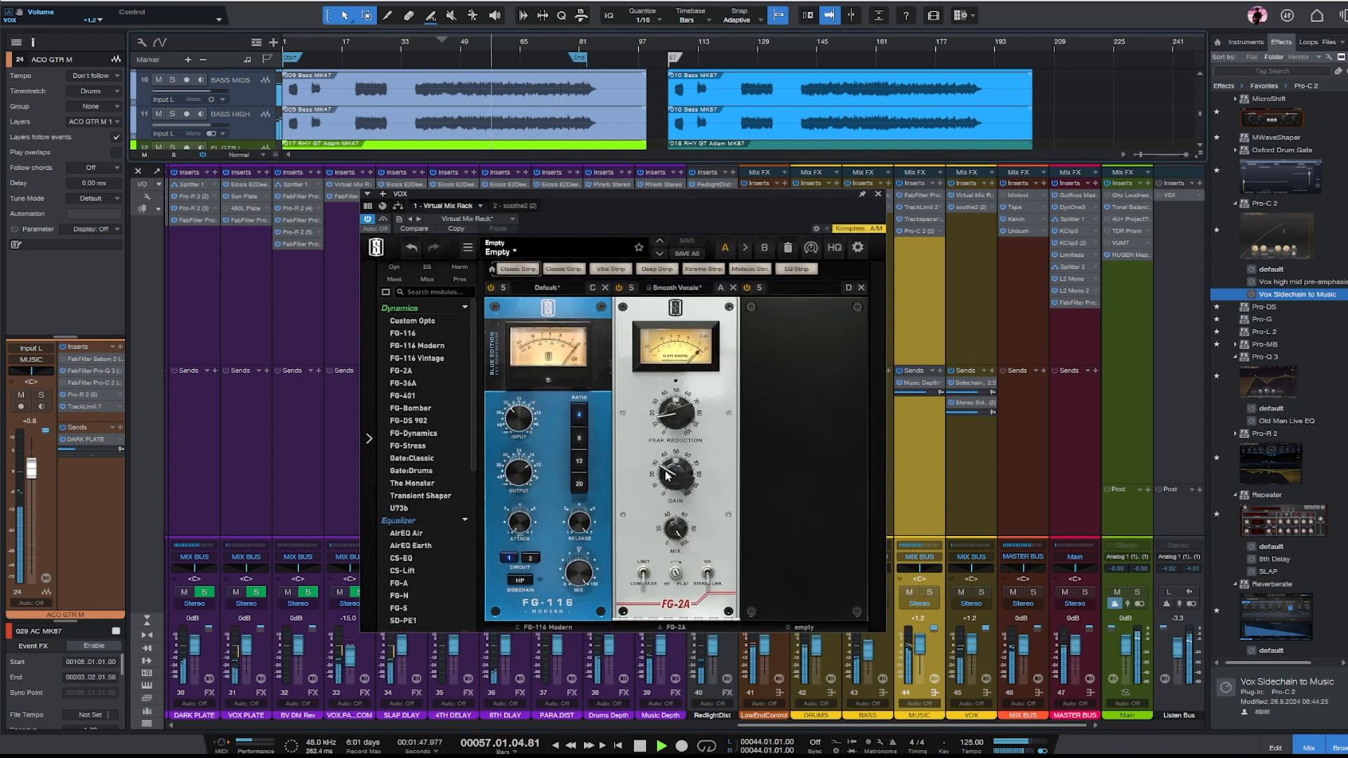
{"action": "left_click_drag", "start_coordinate": [666, 474], "coordinate": [684, 478]}
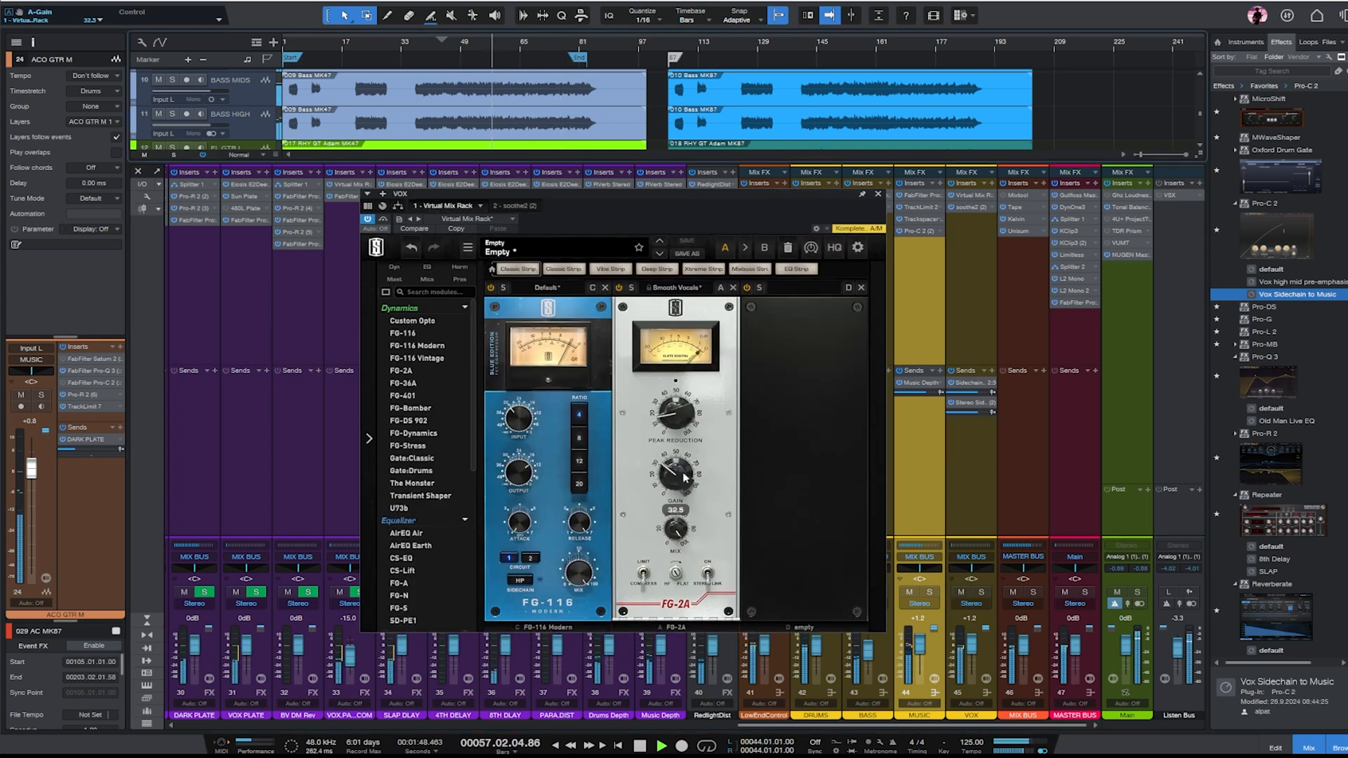
{"action": "left_click", "coordinate": [878, 194]}
{"action": "left_click_drag", "start_coordinate": [959, 725], "coordinate": [985, 727]}
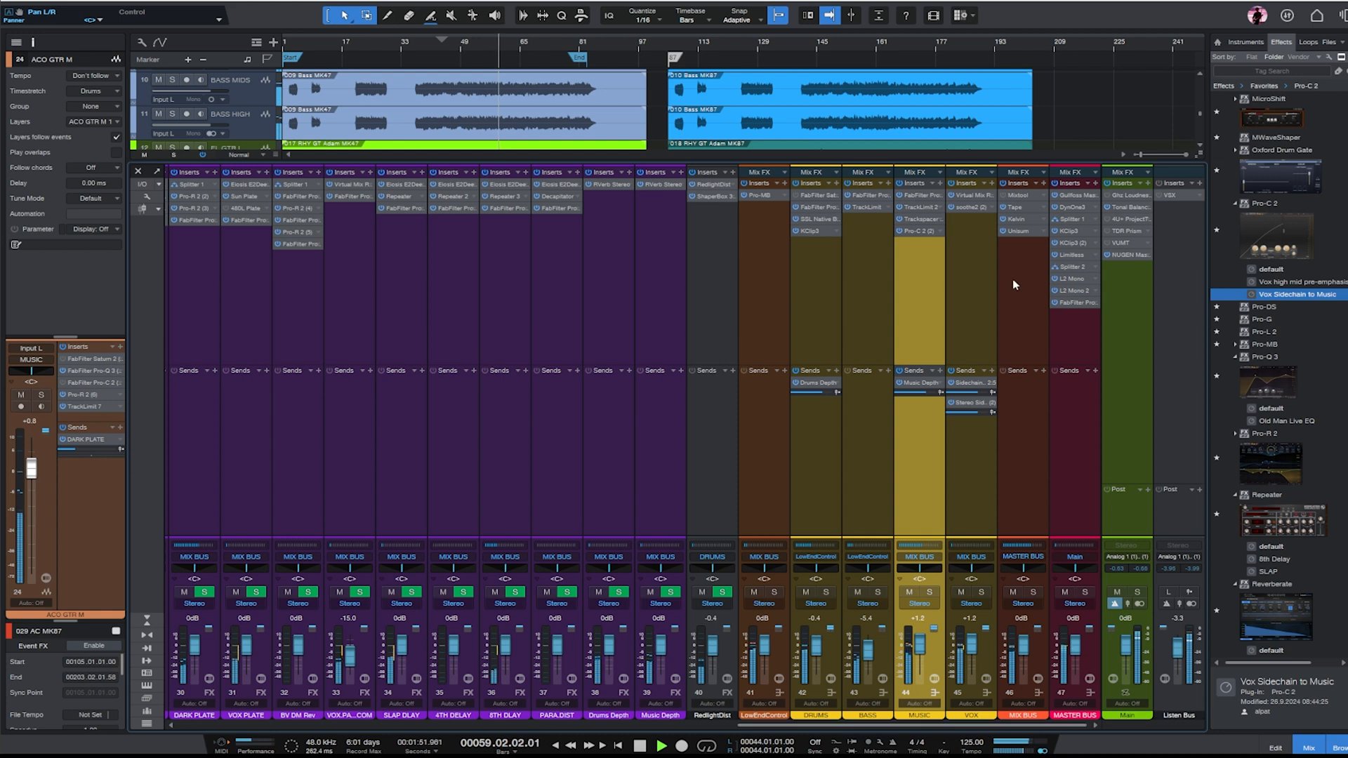
- Check the loudness in the Main output's NUGEN MasterCheck, reset its reading and close it
{"action": "left_click", "coordinate": [1067, 344]}
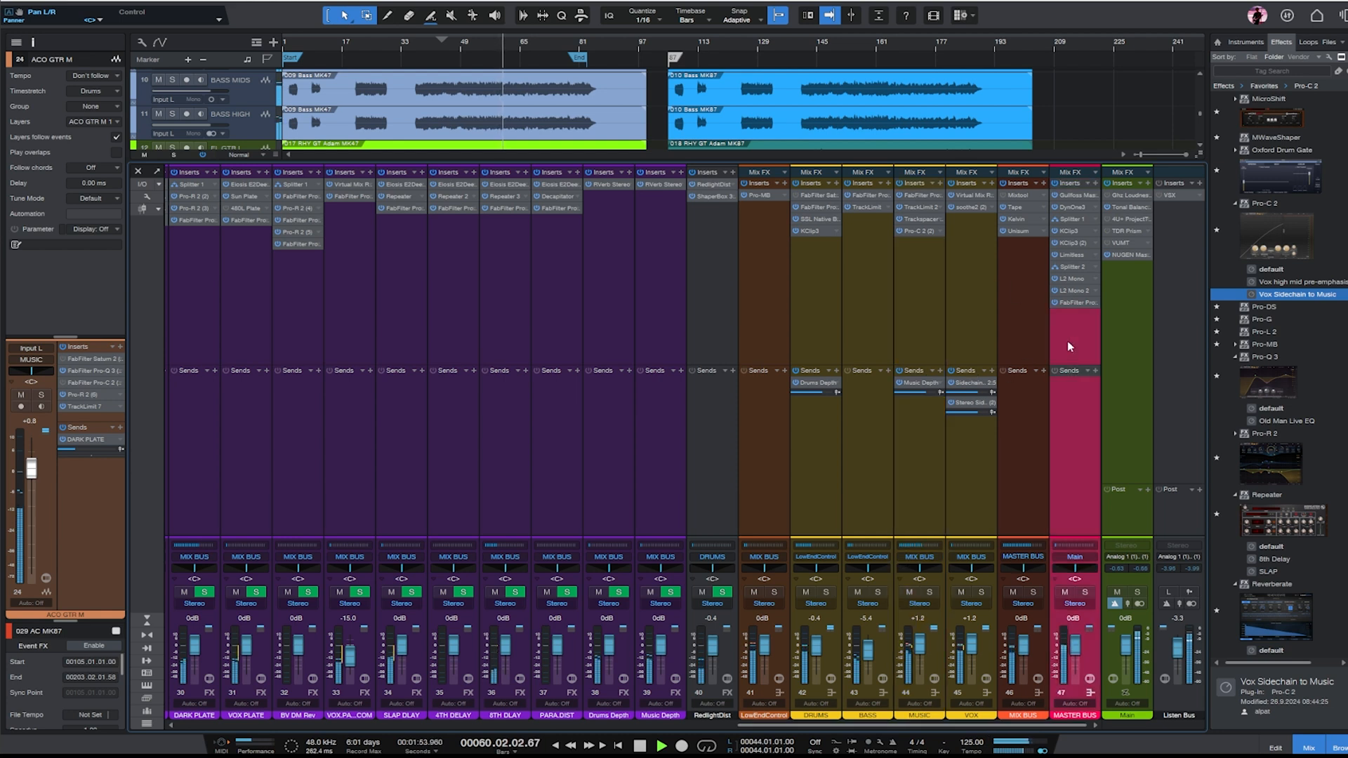
{"action": "left_click", "coordinate": [1130, 256]}
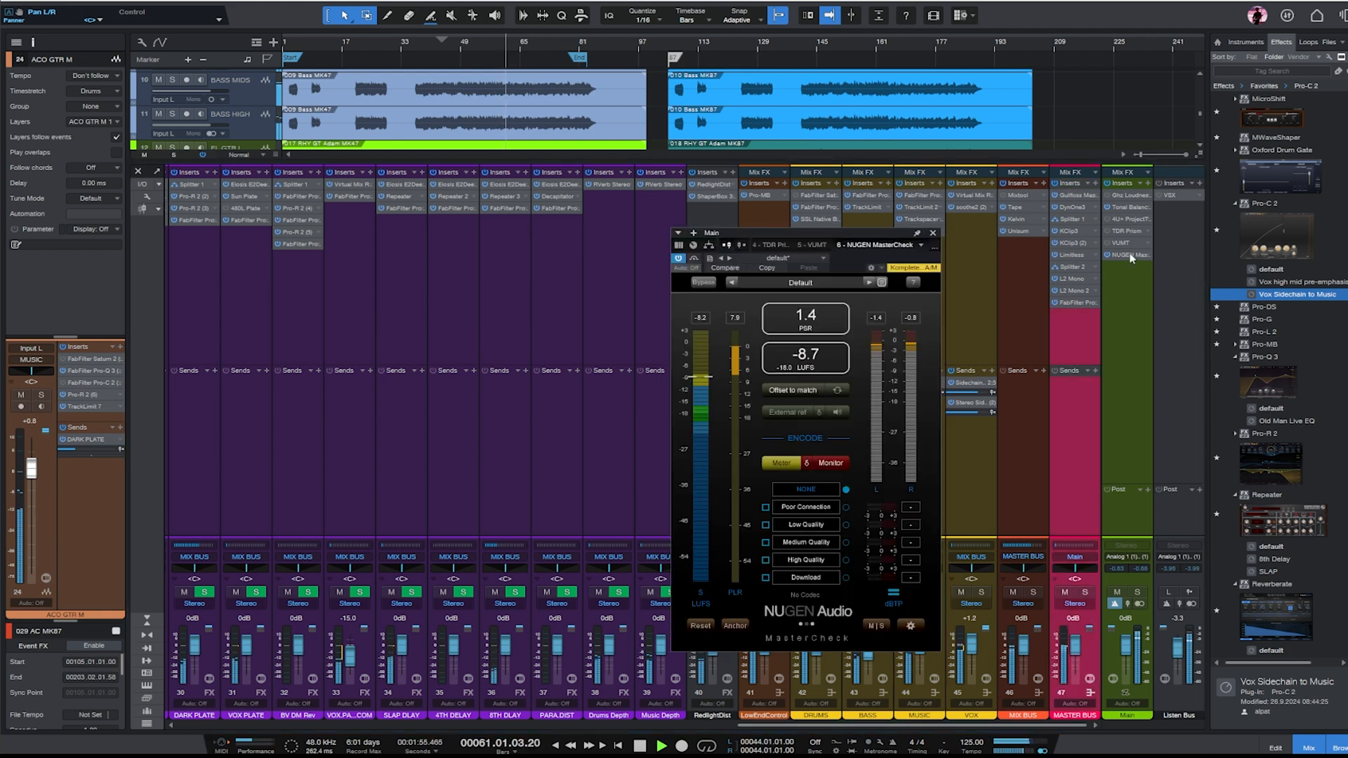
{"action": "left_click", "coordinate": [815, 360]}
{"action": "left_click", "coordinate": [933, 233]}
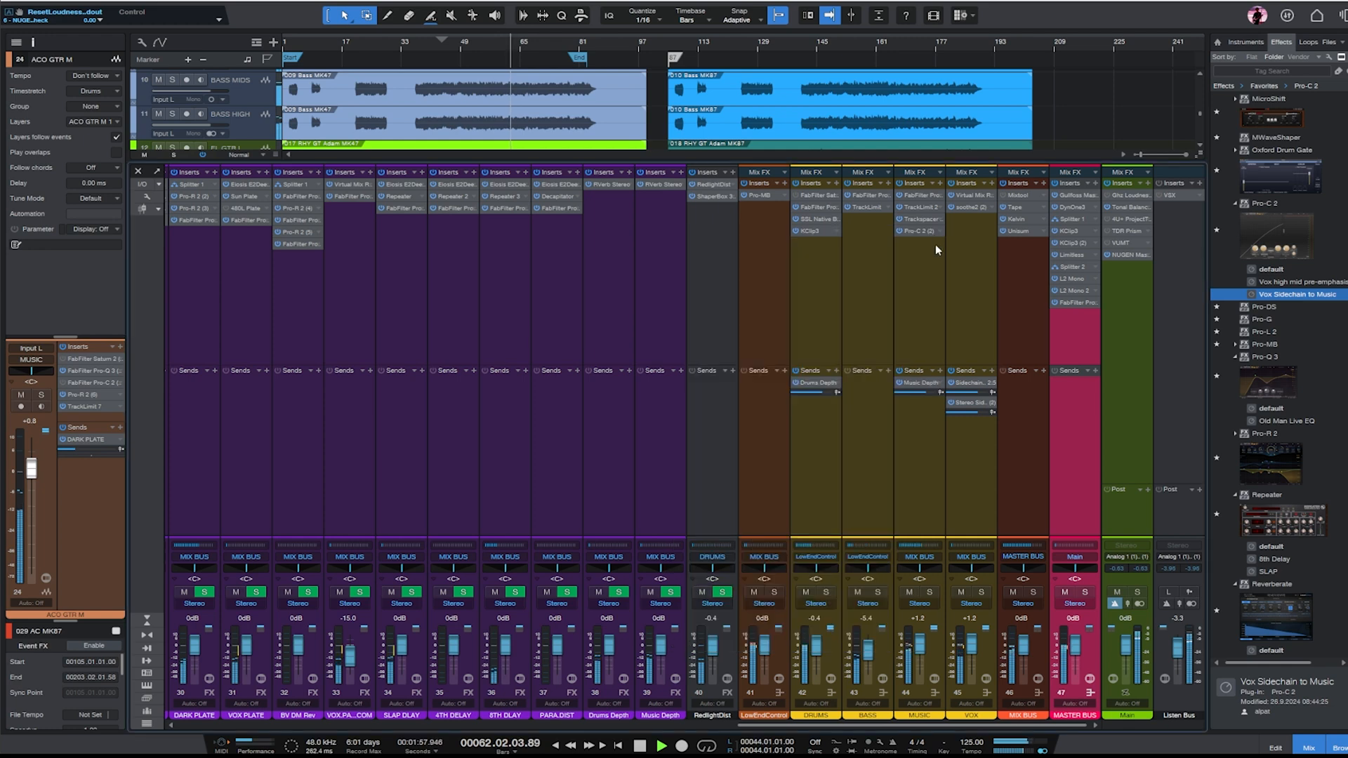
- In the MAIN VOX track's Pro-DS, set the detection band to run from about 2.988 kHz to 11.94 kHz
{"action": "key", "text": "F3"}
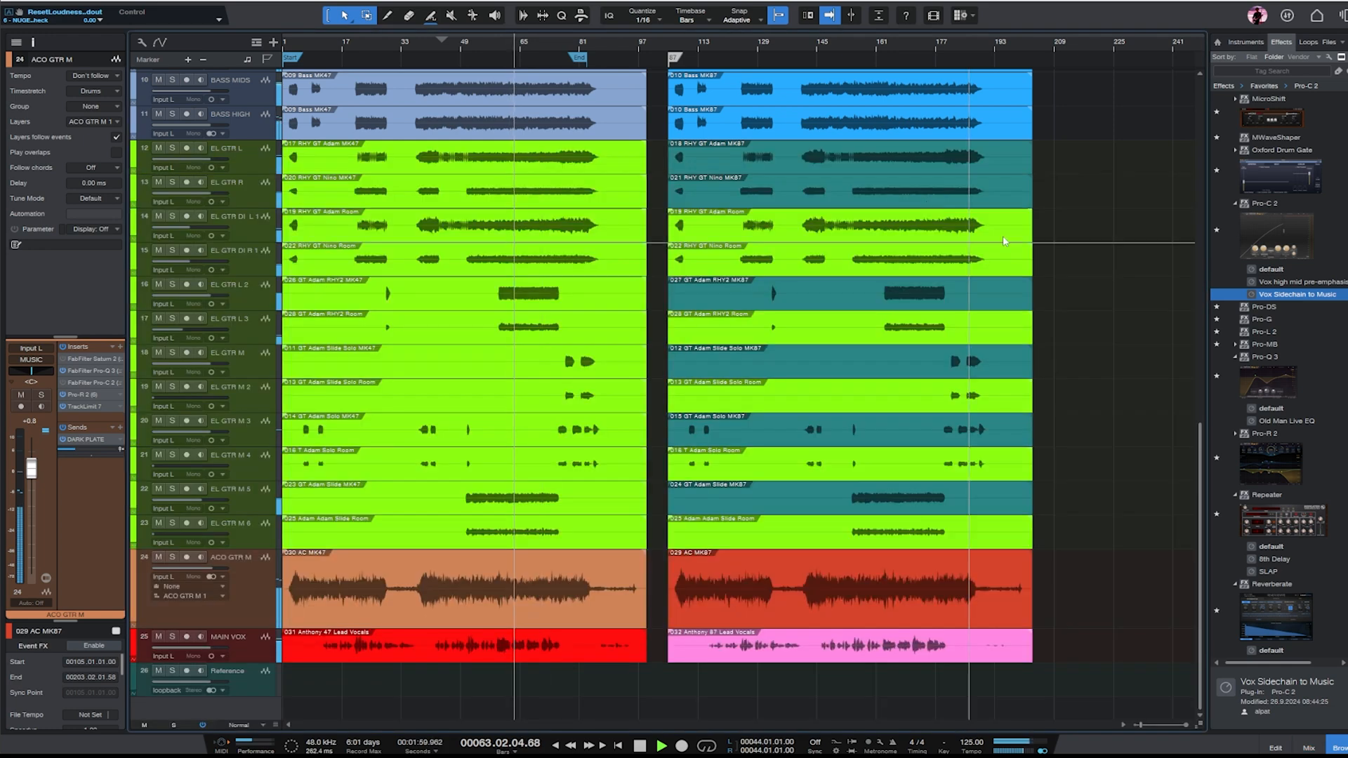
{"action": "key", "text": "Down"}
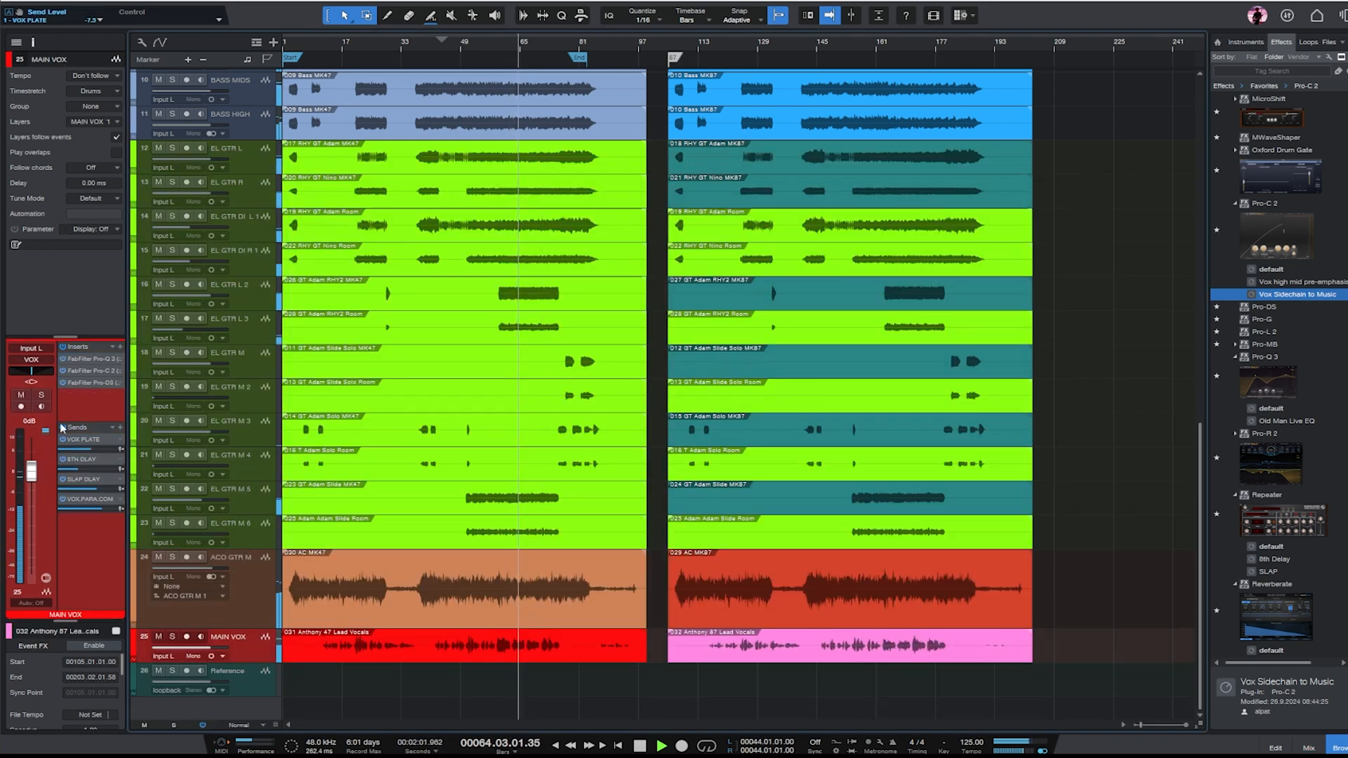
{"action": "left_click", "coordinate": [98, 382]}
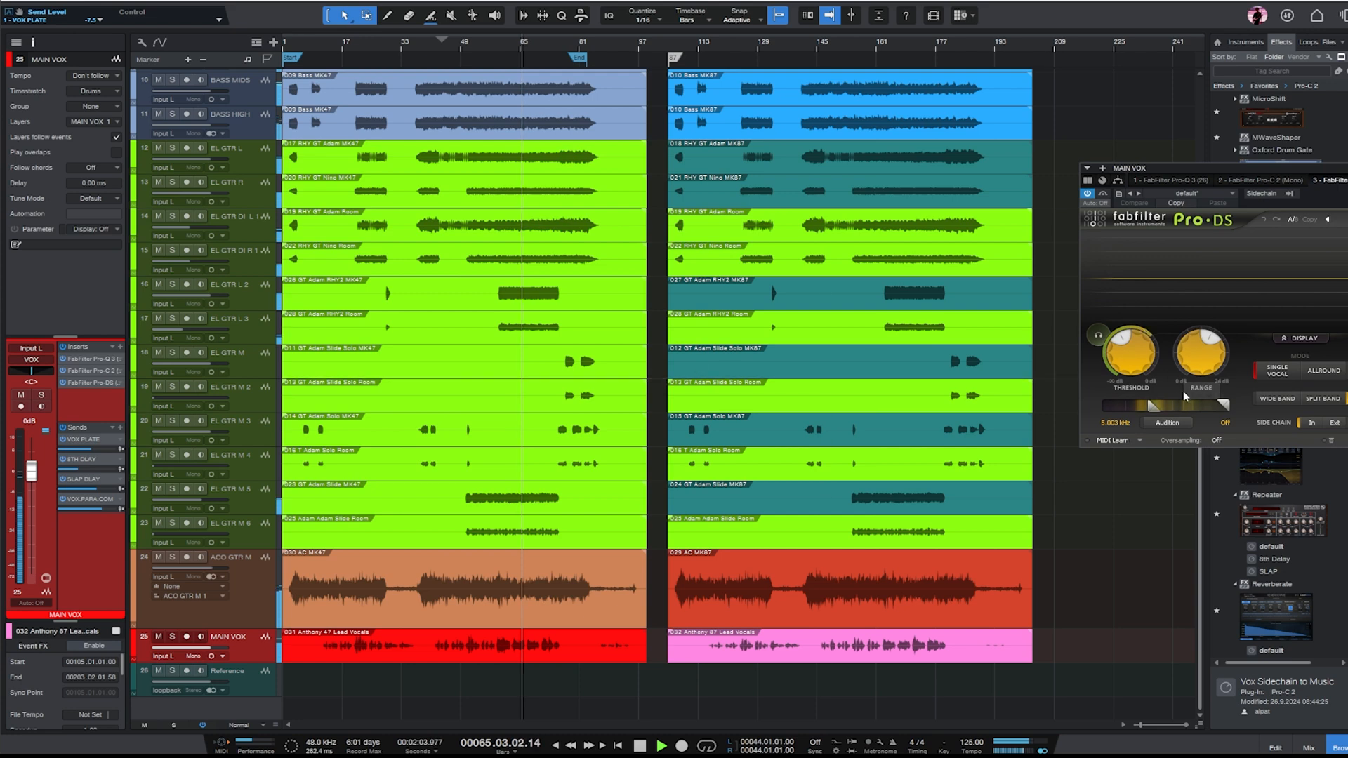
{"action": "left_click_drag", "start_coordinate": [1153, 406], "coordinate": [1132, 406]}
{"action": "left_click_drag", "start_coordinate": [1223, 405], "coordinate": [1152, 408]}
{"action": "left_click_drag", "start_coordinate": [1328, 171], "coordinate": [991, 166]}
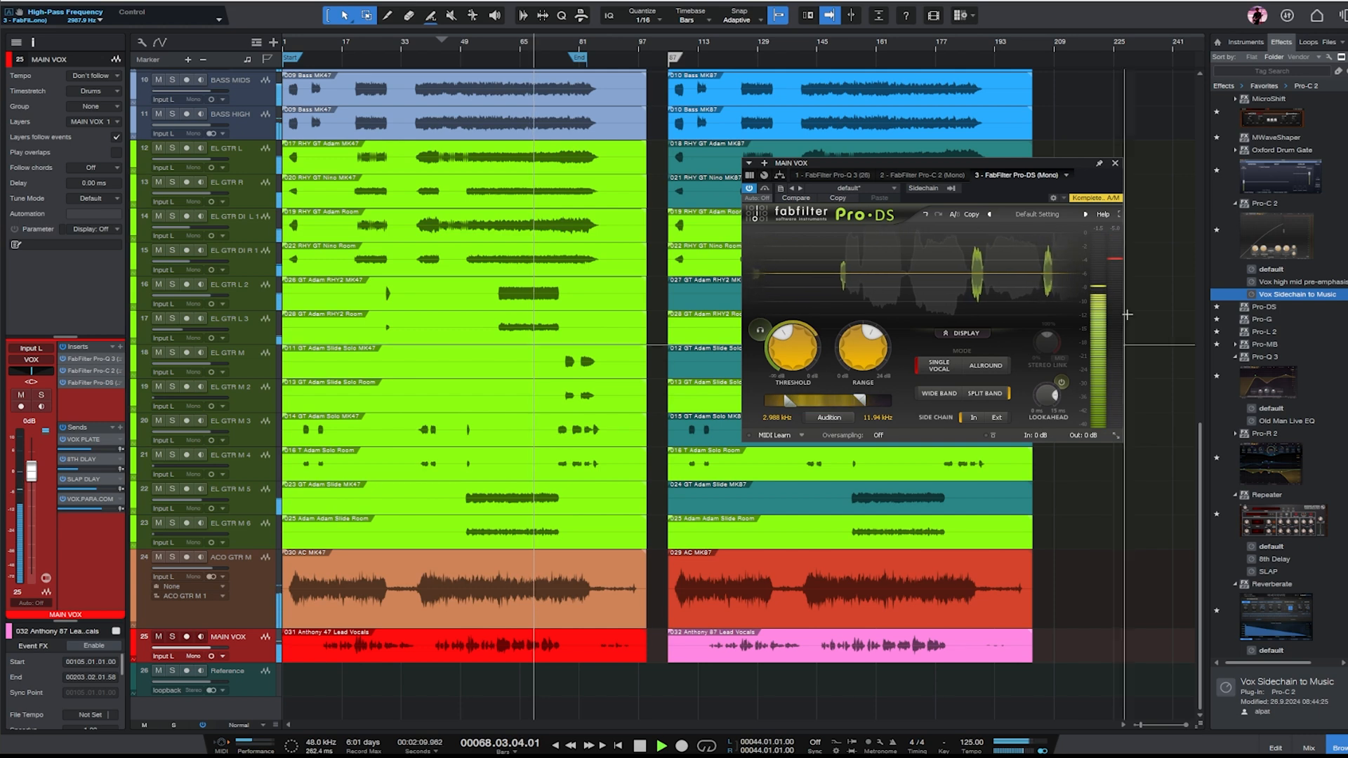
{"action": "left_click", "coordinate": [1114, 163]}
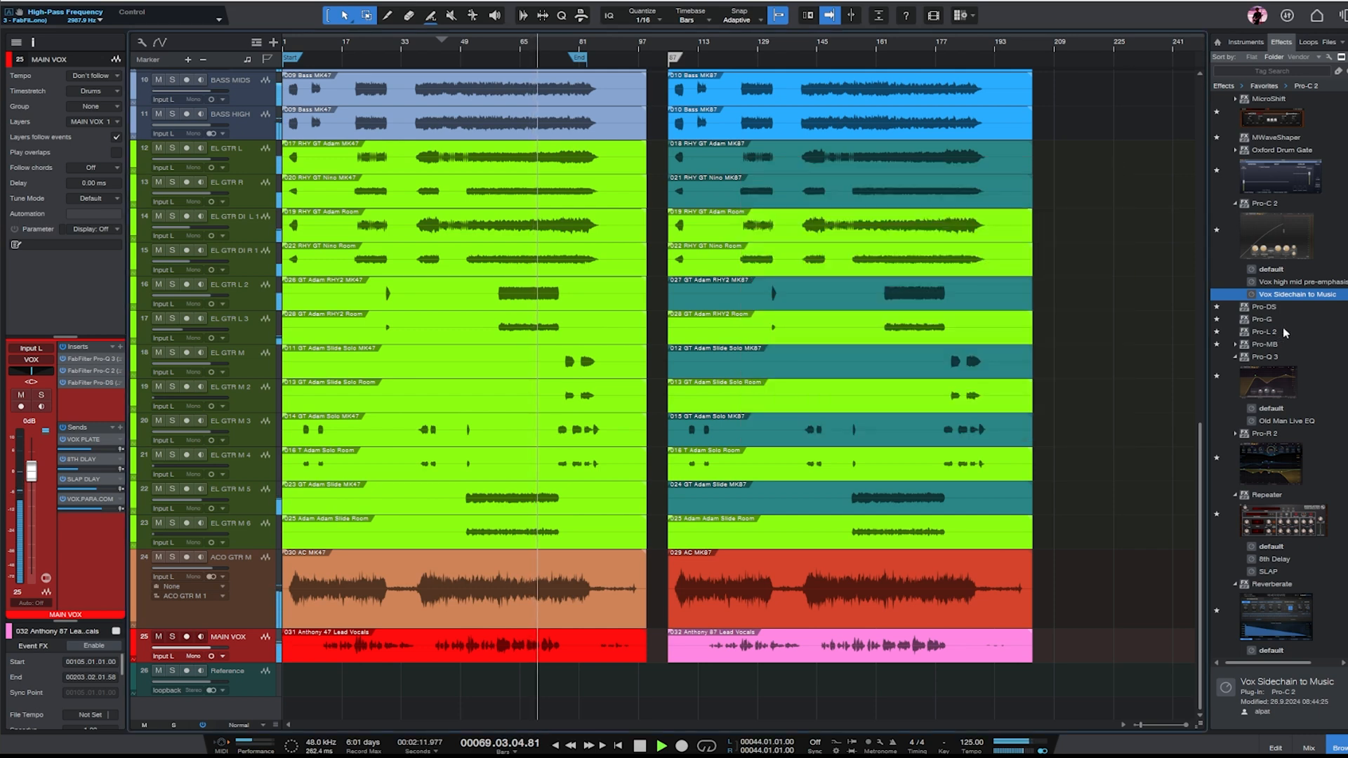
- Copy the 'OH Ride 87' clip from OH R onto the empty OH R 2 track in the MK87 section and stop playback
{"action": "scroll", "coordinate": [1187, 189], "scroll_direction": "up", "scroll_amount": 5}
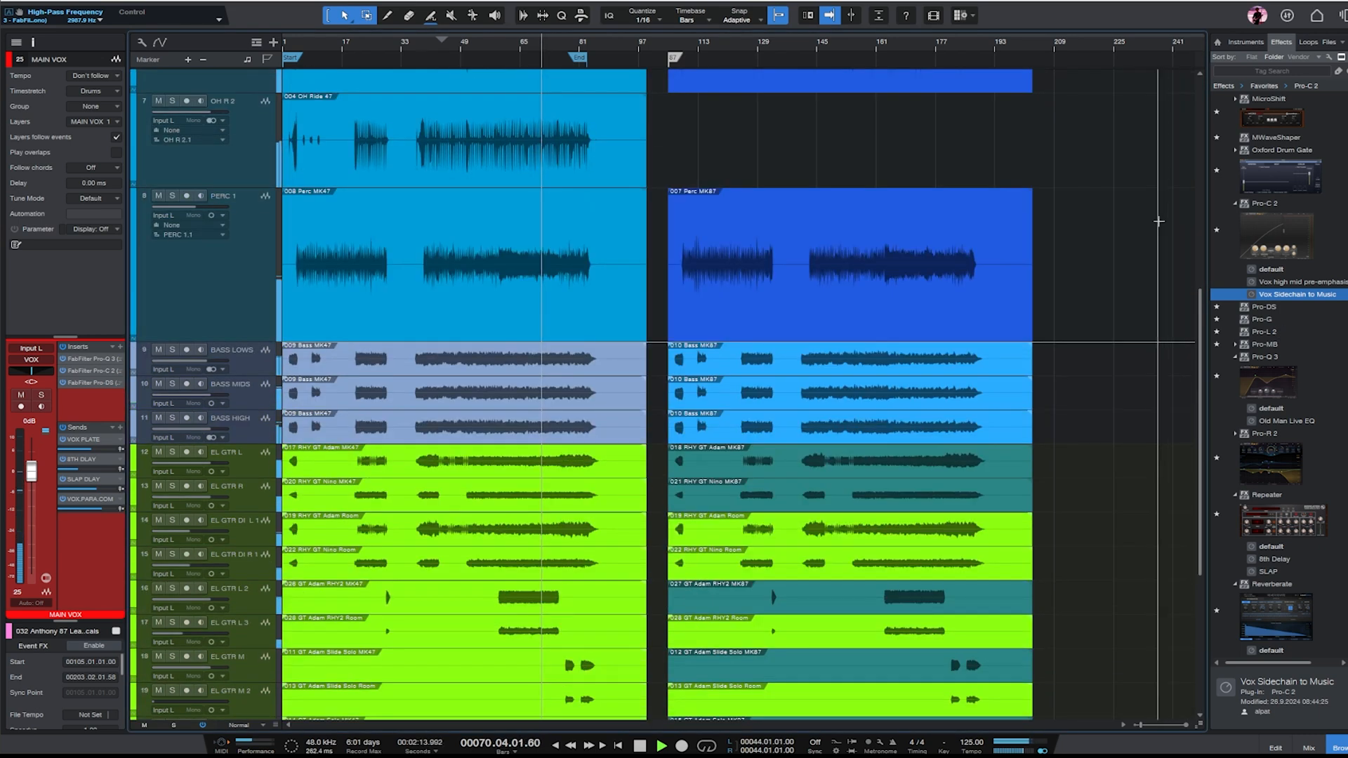
{"action": "scroll", "coordinate": [1151, 207], "scroll_direction": "down", "scroll_amount": 4}
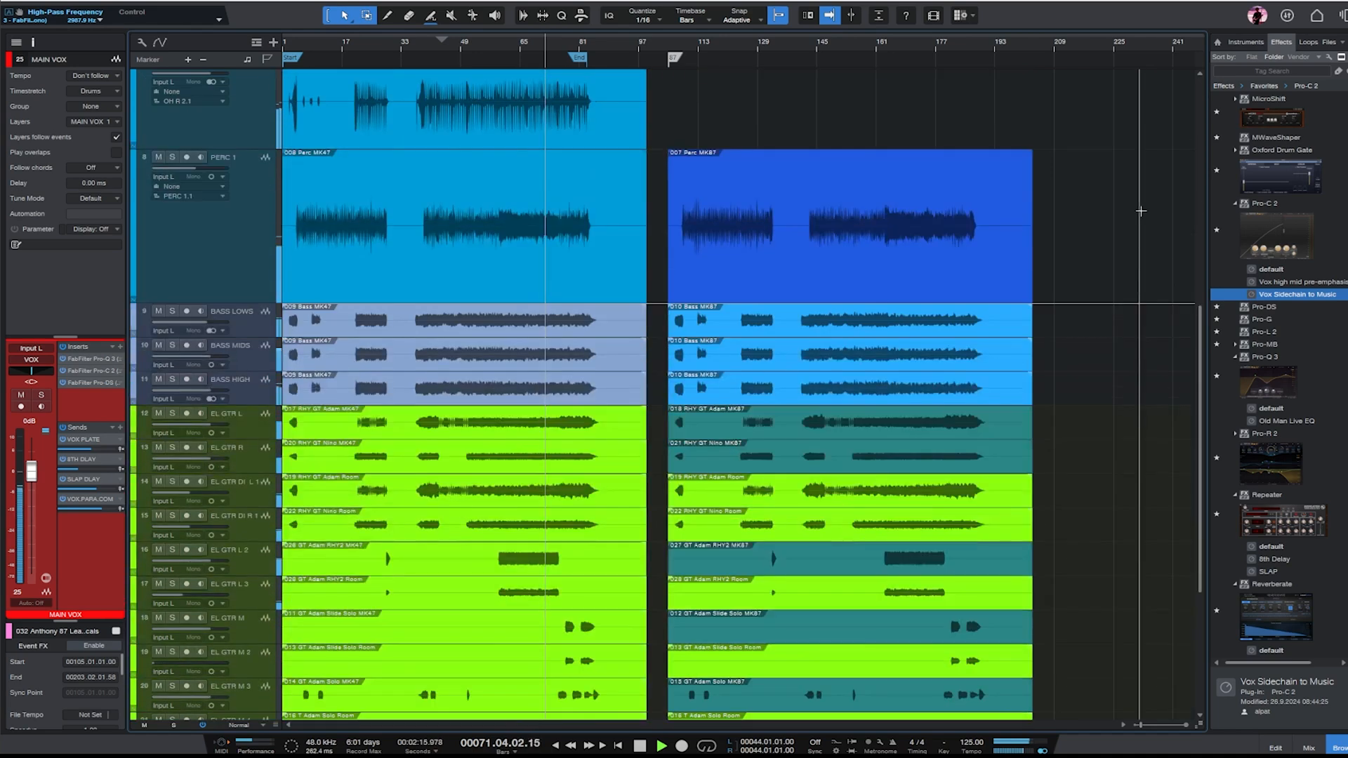
{"action": "scroll", "coordinate": [1141, 200], "scroll_direction": "up", "scroll_amount": 3}
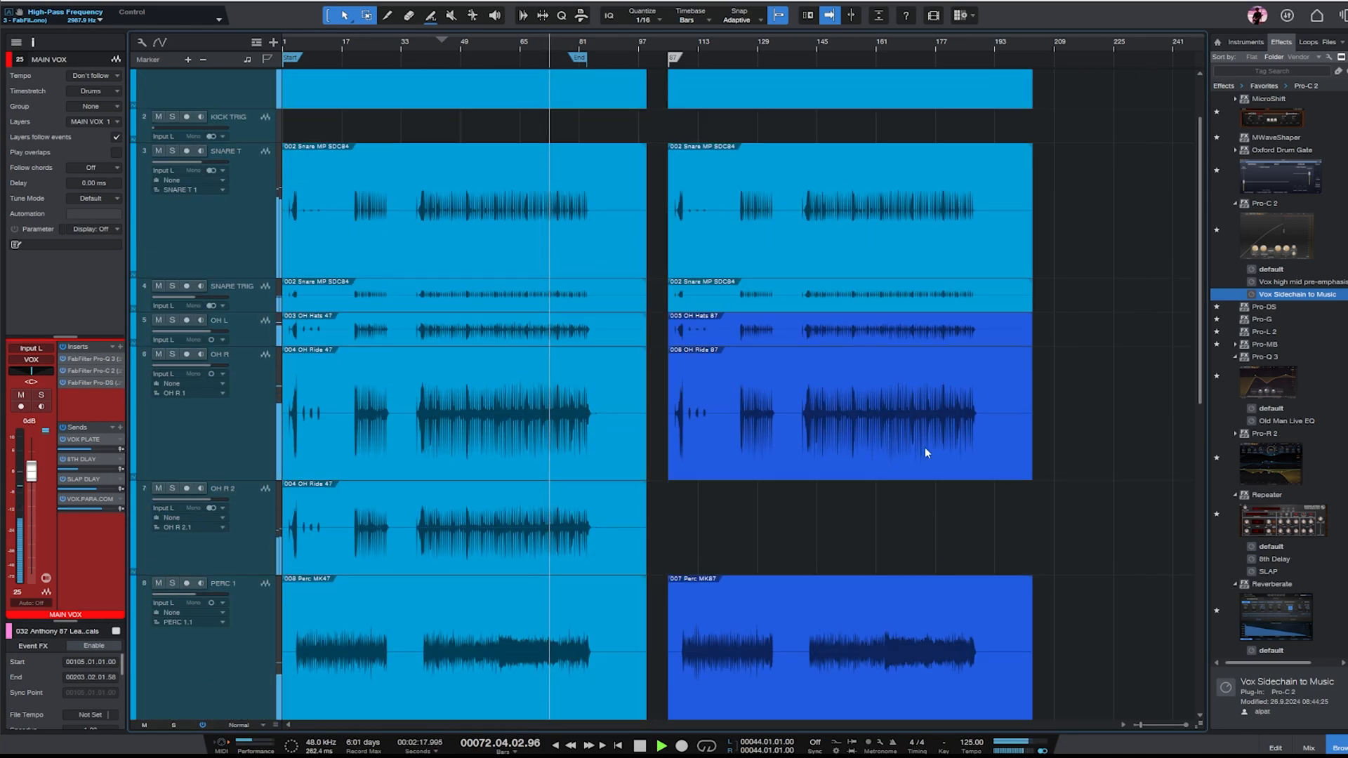
{"action": "left_click_drag", "start_coordinate": [828, 466], "coordinate": [832, 499]}
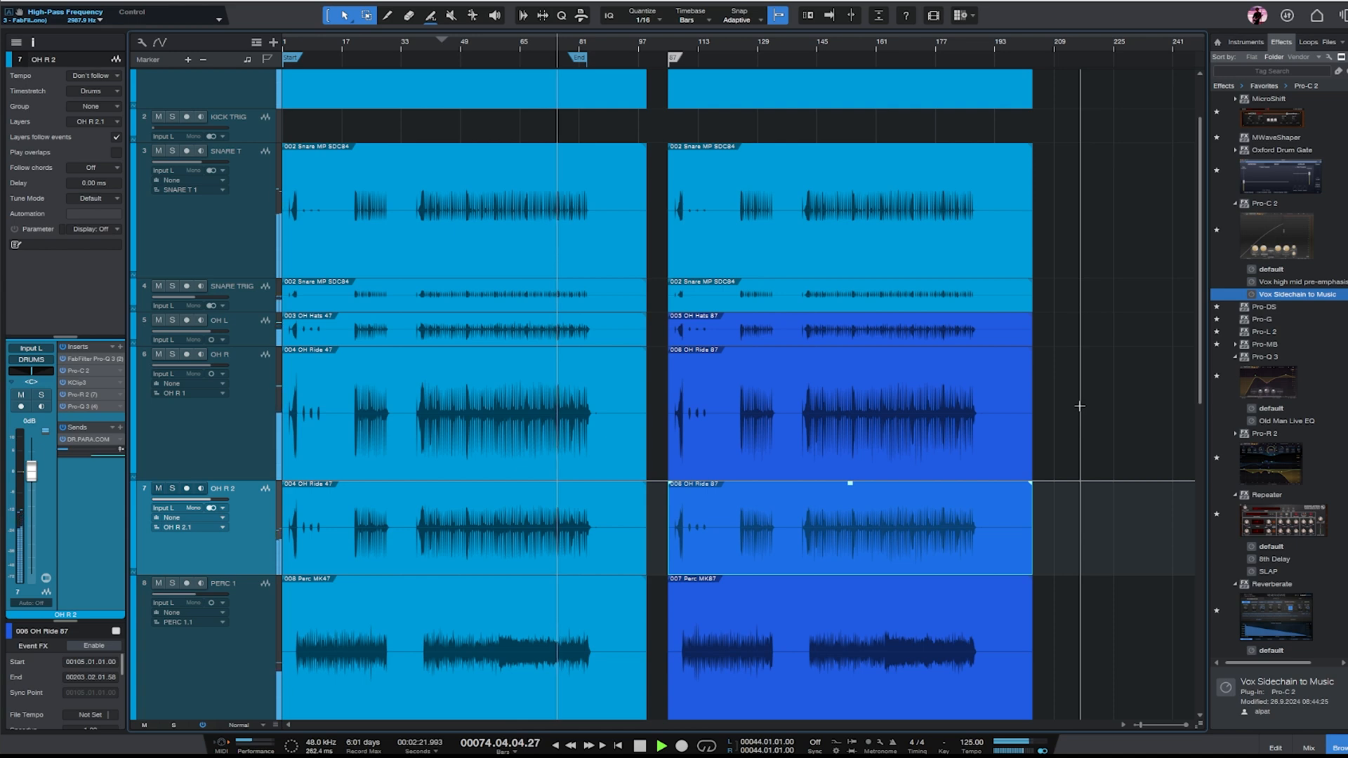
{"action": "key", "text": "space"}
- Compare the MK47 and MK87 sections across all tracks, moving the playhead between matching spots near bars 42 and 145
{"action": "scroll", "coordinate": [1065, 400], "scroll_direction": "up", "scroll_amount": 2}
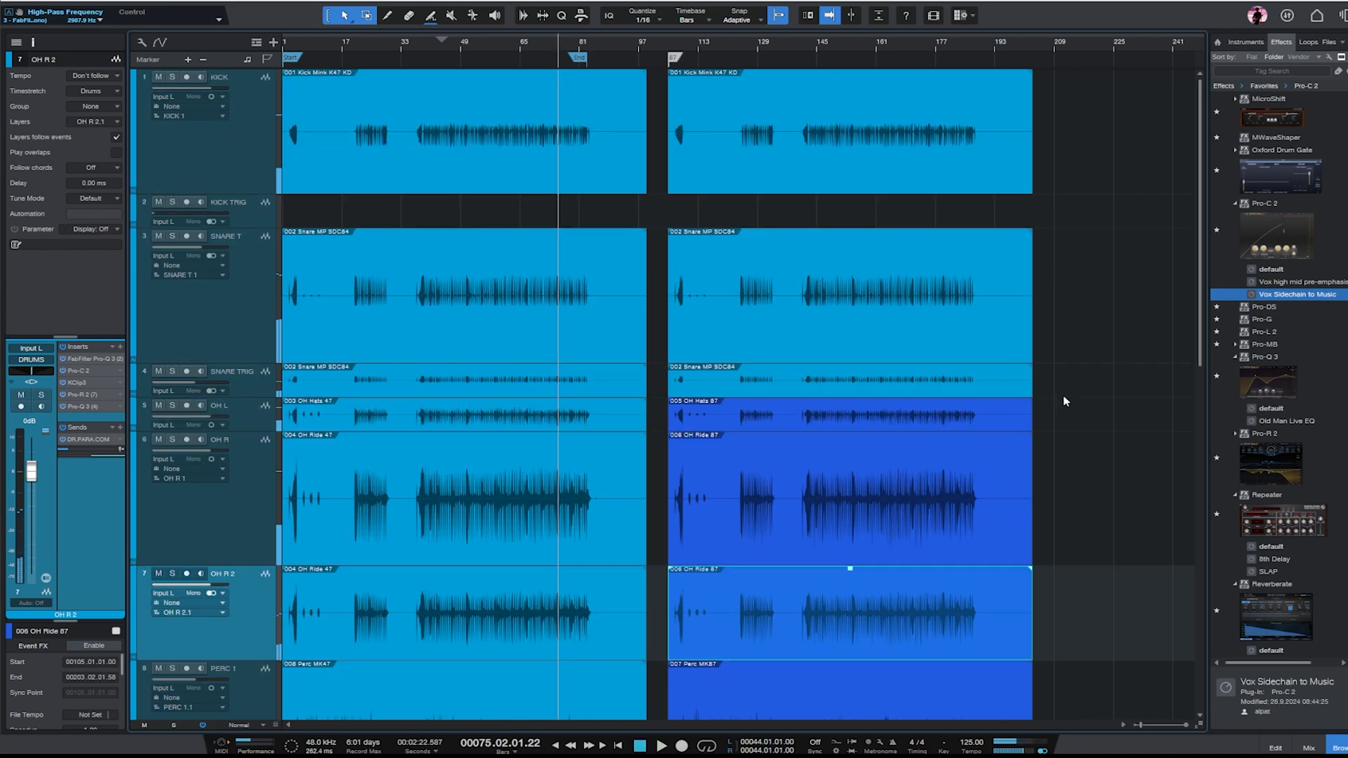
{"action": "scroll", "coordinate": [1060, 379], "scroll_direction": "down", "scroll_amount": 8}
{"action": "scroll", "coordinate": [1053, 372], "scroll_direction": "up", "scroll_amount": 7}
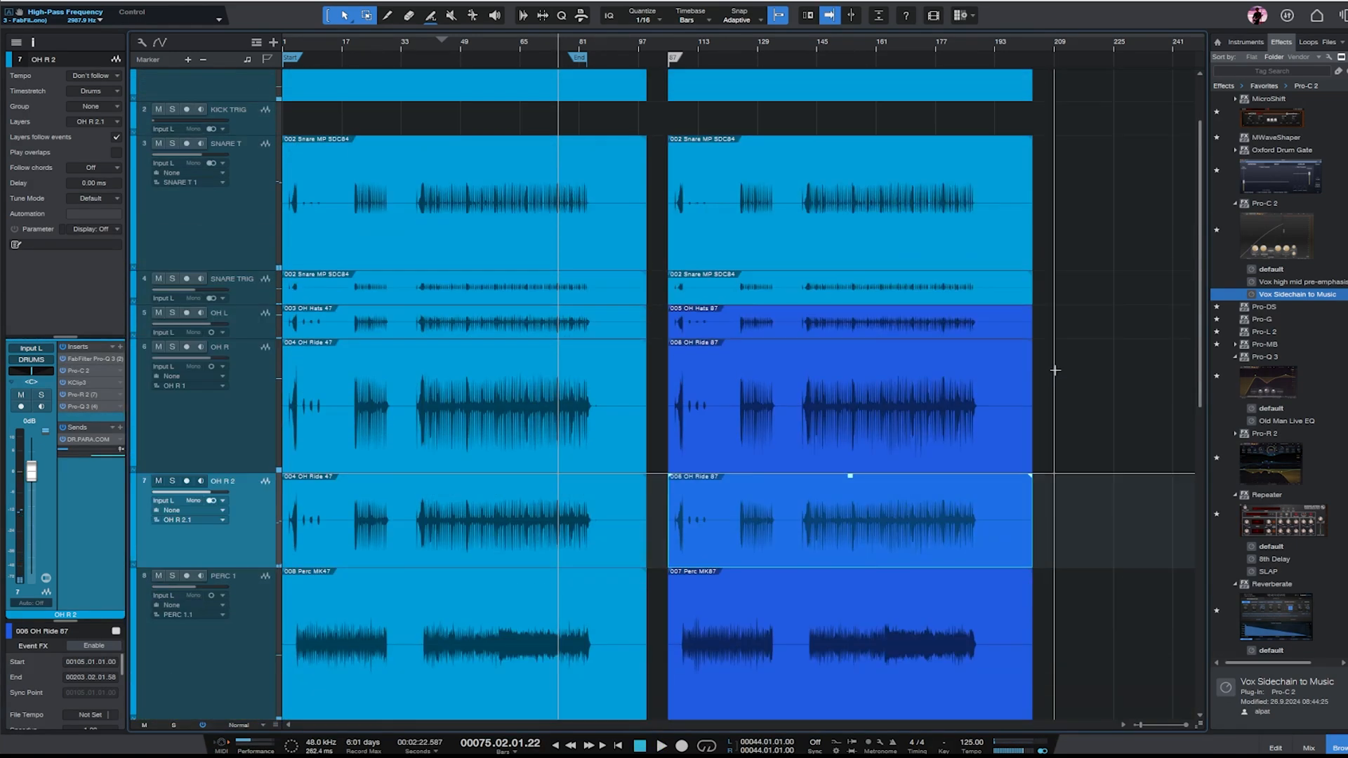
{"action": "left_click", "coordinate": [429, 45]}
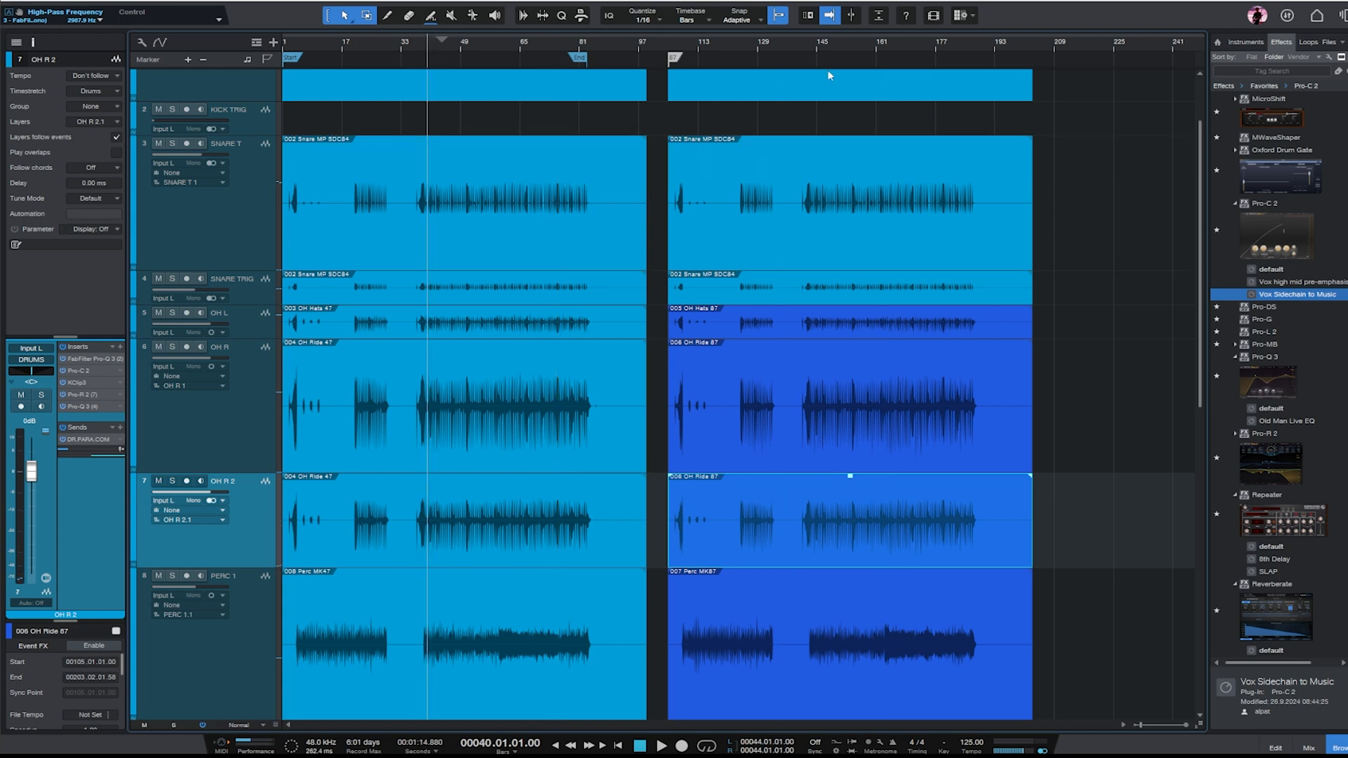
{"action": "left_click", "coordinate": [825, 46]}
{"action": "left_click", "coordinate": [435, 43]}
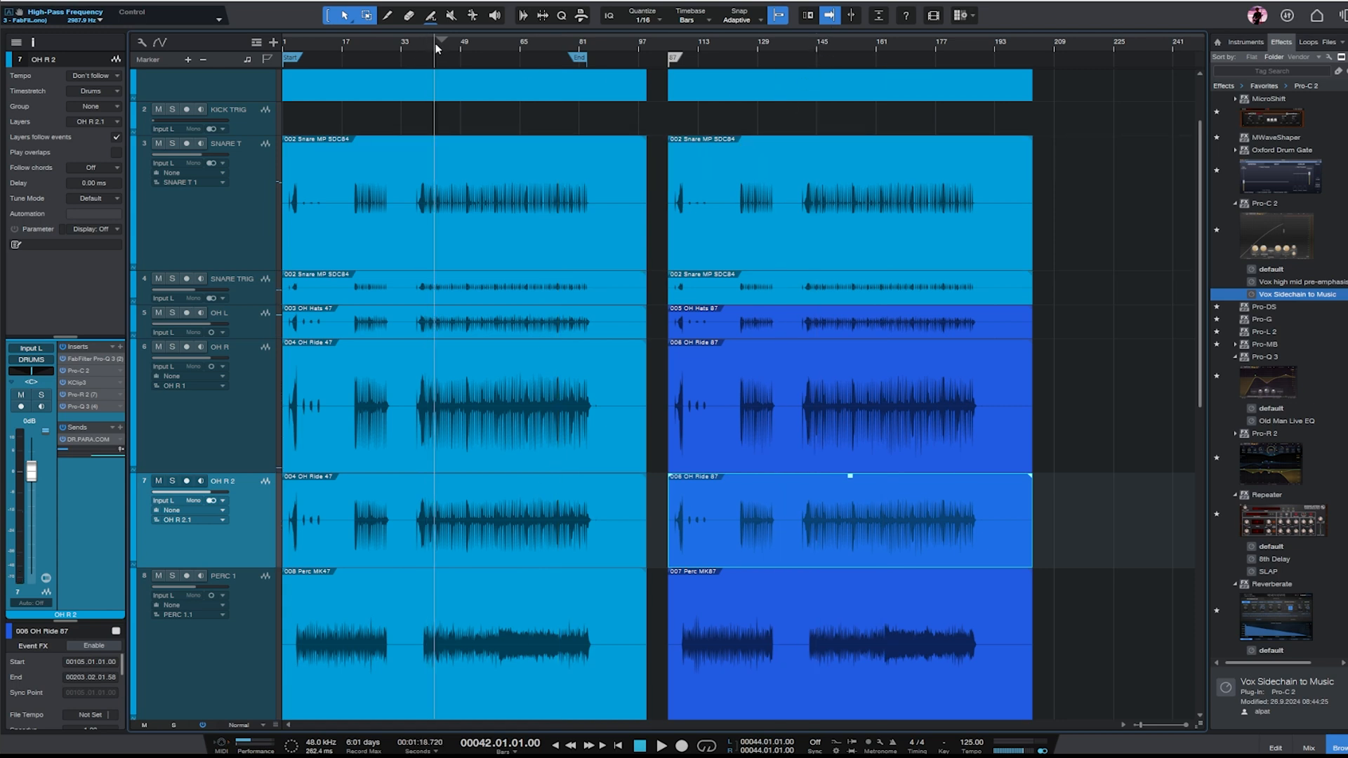
{"action": "left_click", "coordinate": [817, 47]}
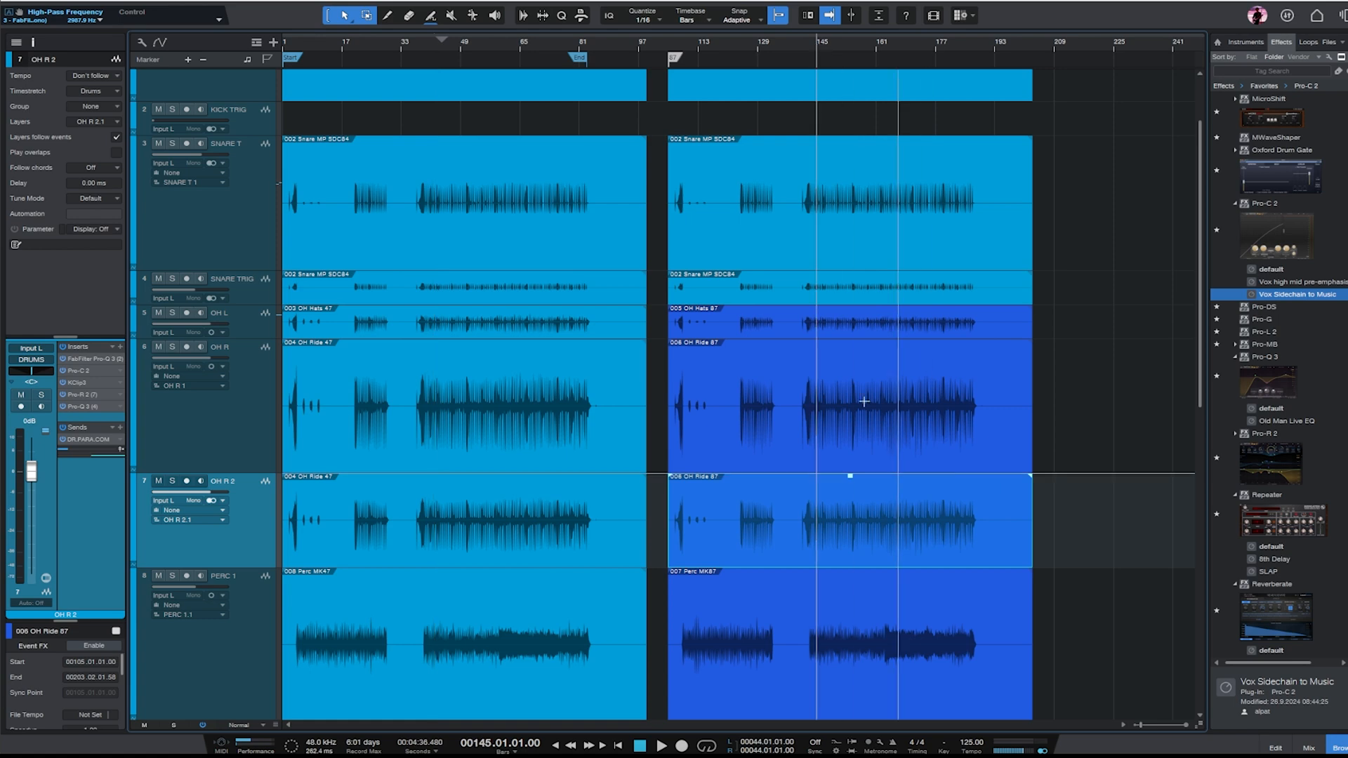
{"action": "scroll", "coordinate": [904, 374], "scroll_direction": "down", "scroll_amount": 5}
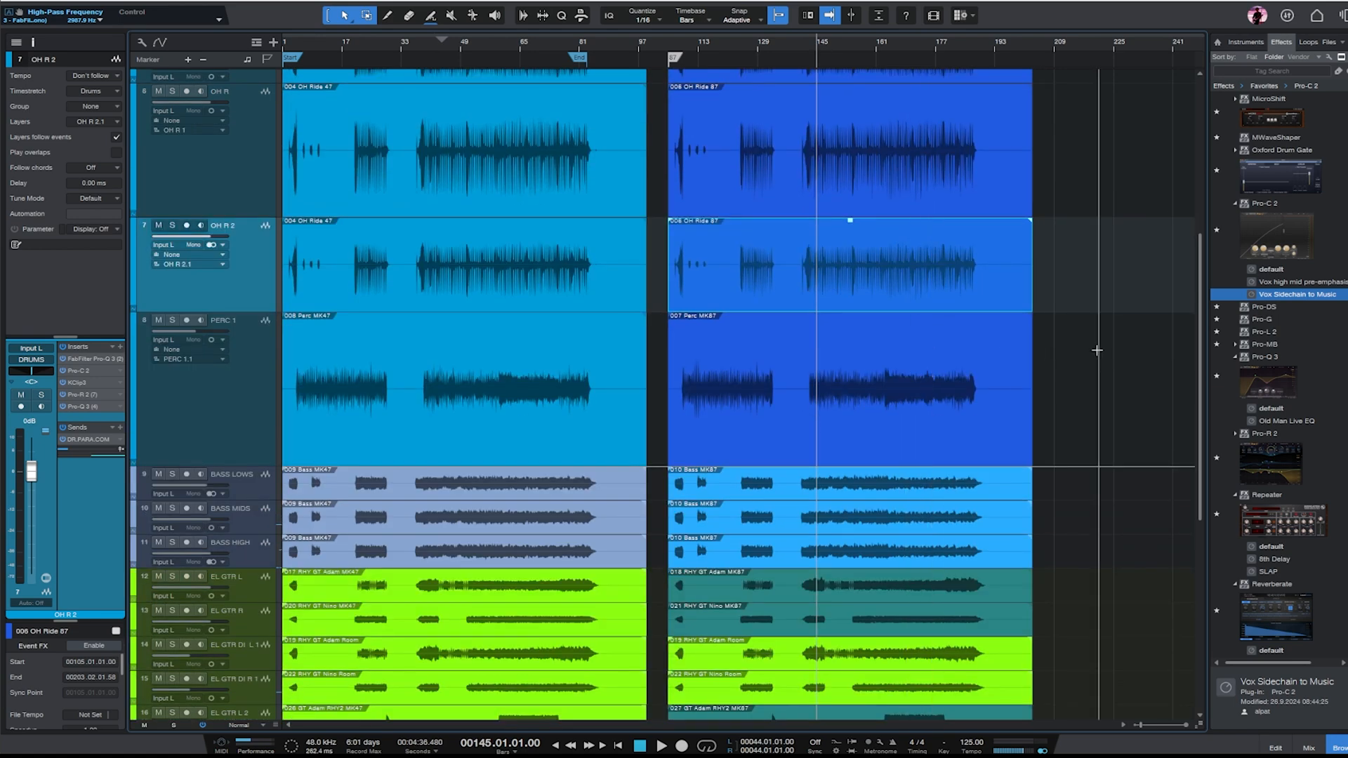
{"action": "scroll", "coordinate": [866, 389], "scroll_direction": "down", "scroll_amount": 3}
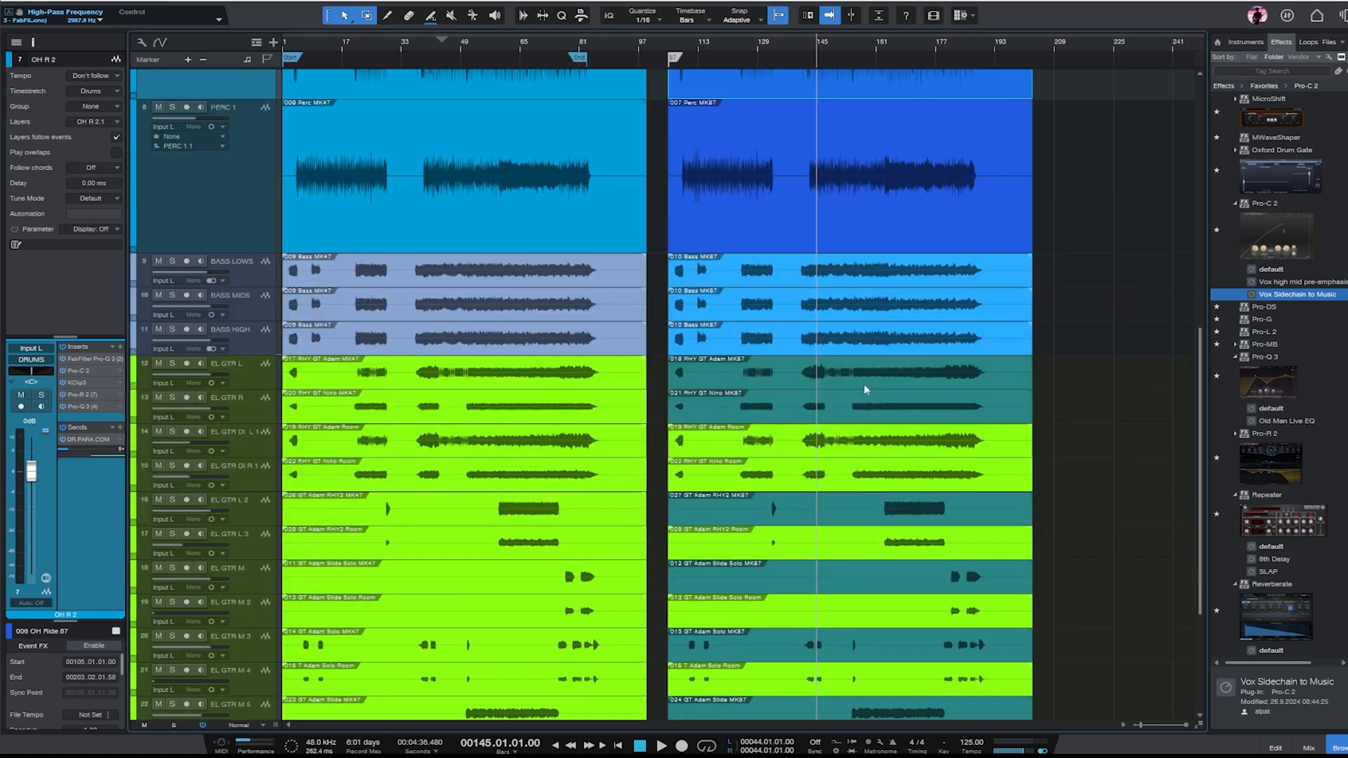
{"action": "scroll", "coordinate": [413, 277], "scroll_direction": "down", "scroll_amount": 3}
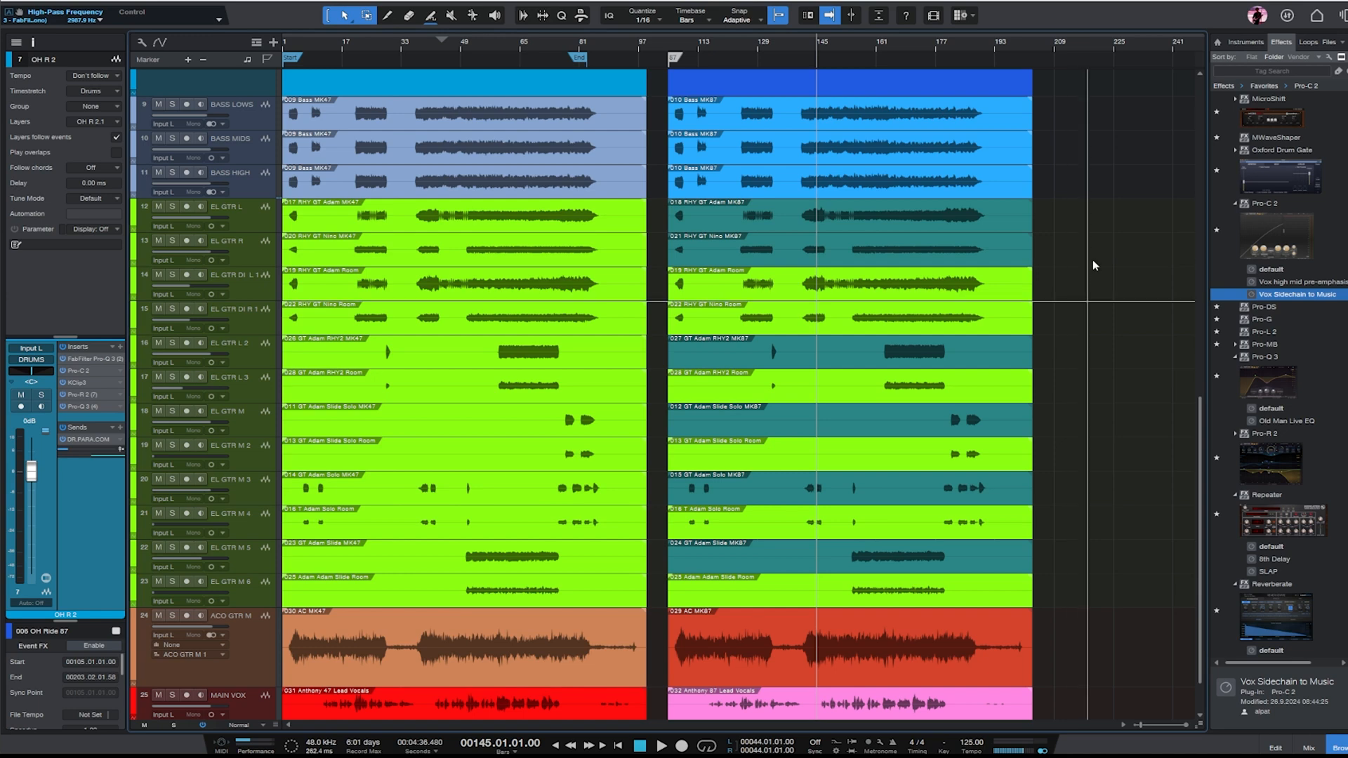
{"action": "left_click_drag", "start_coordinate": [1200, 461], "coordinate": [1209, 166]}
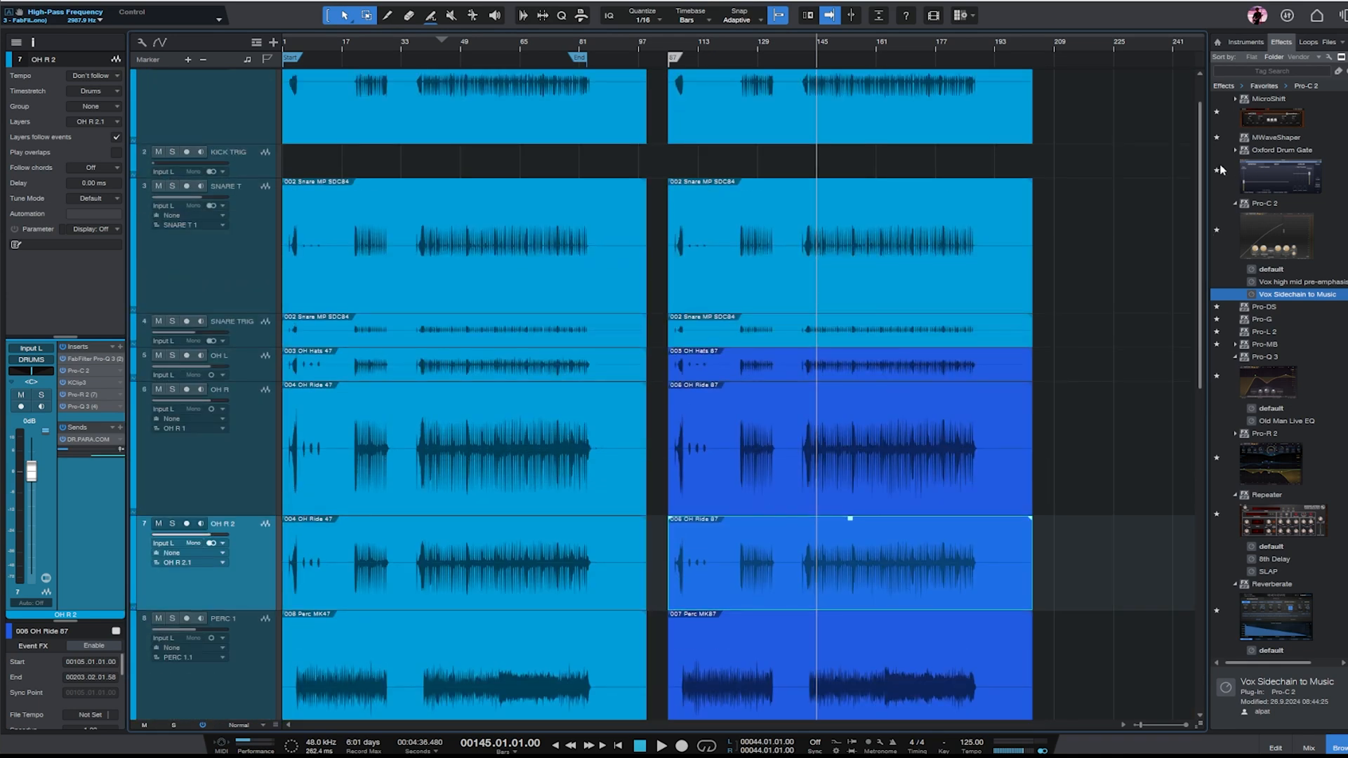
- Play the MK47 section from bar 40 and lower the ACO GTR M track's fader to -4.2 dB
{"action": "left_click", "coordinate": [427, 45]}
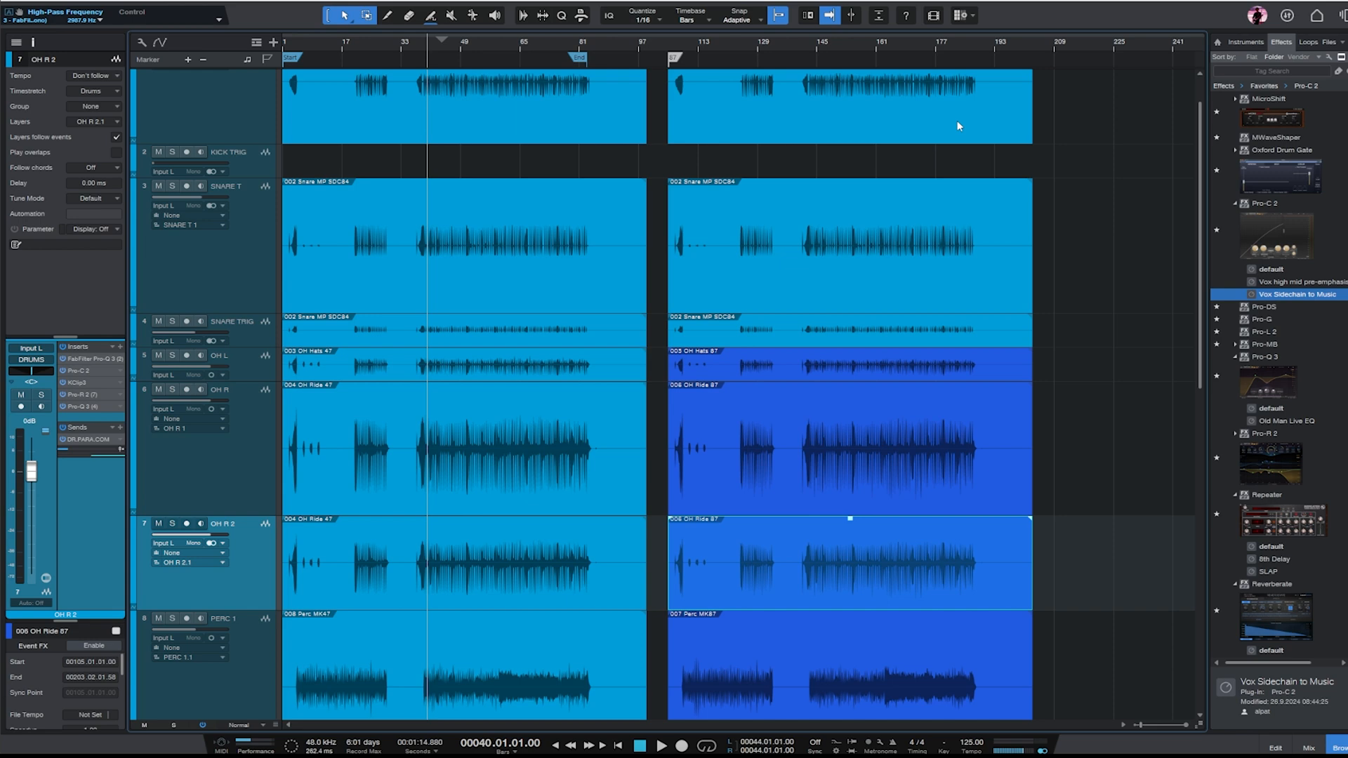
{"action": "key", "text": "e"}
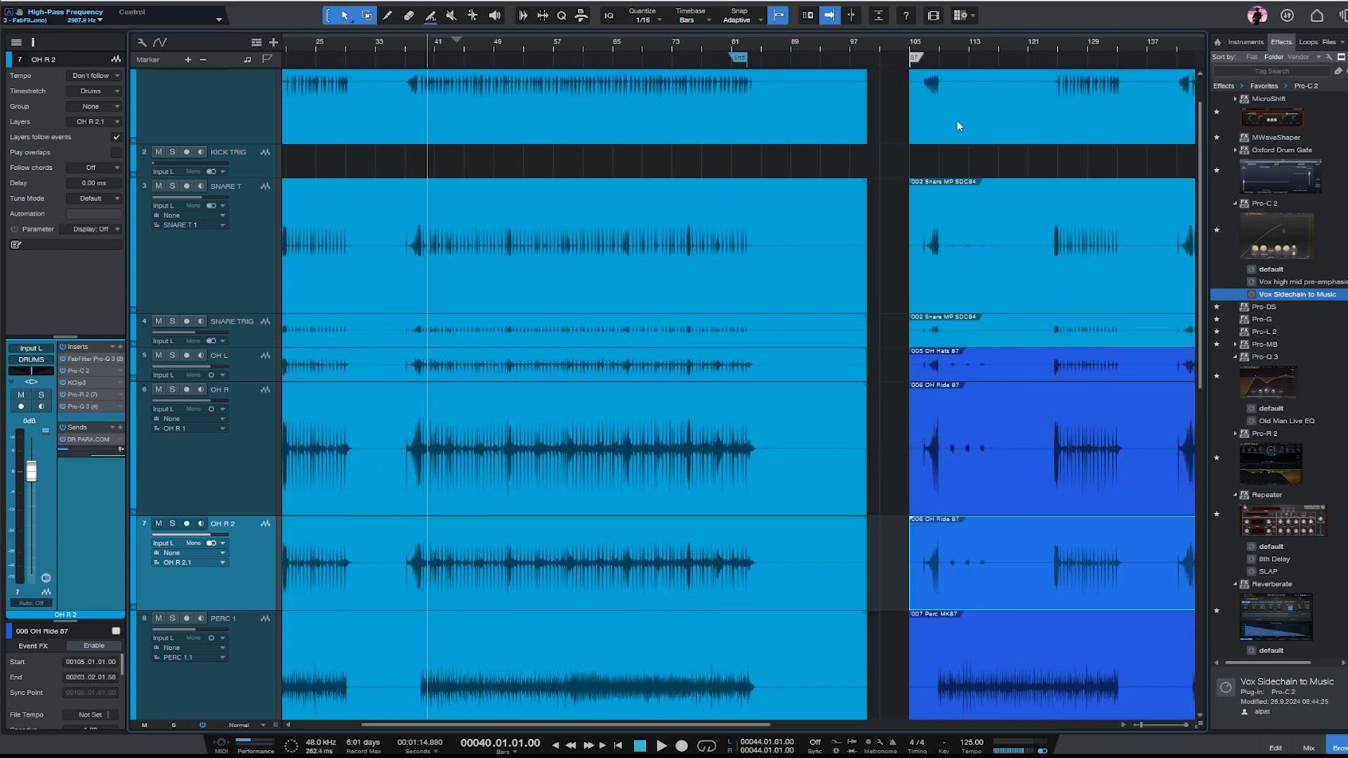
{"action": "left_click", "coordinate": [403, 40]}
{"action": "key", "text": "w"}
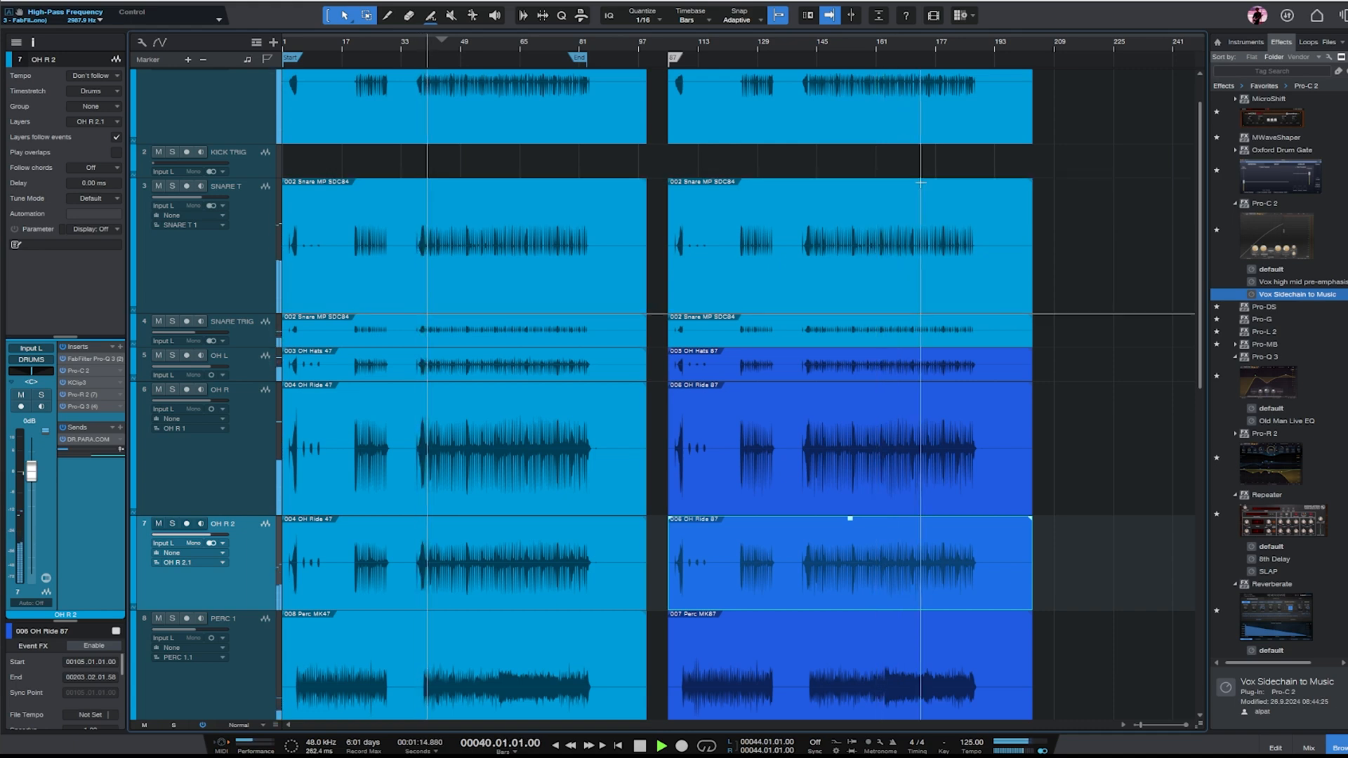
{"action": "scroll", "coordinate": [992, 272], "scroll_direction": "down", "scroll_amount": 10}
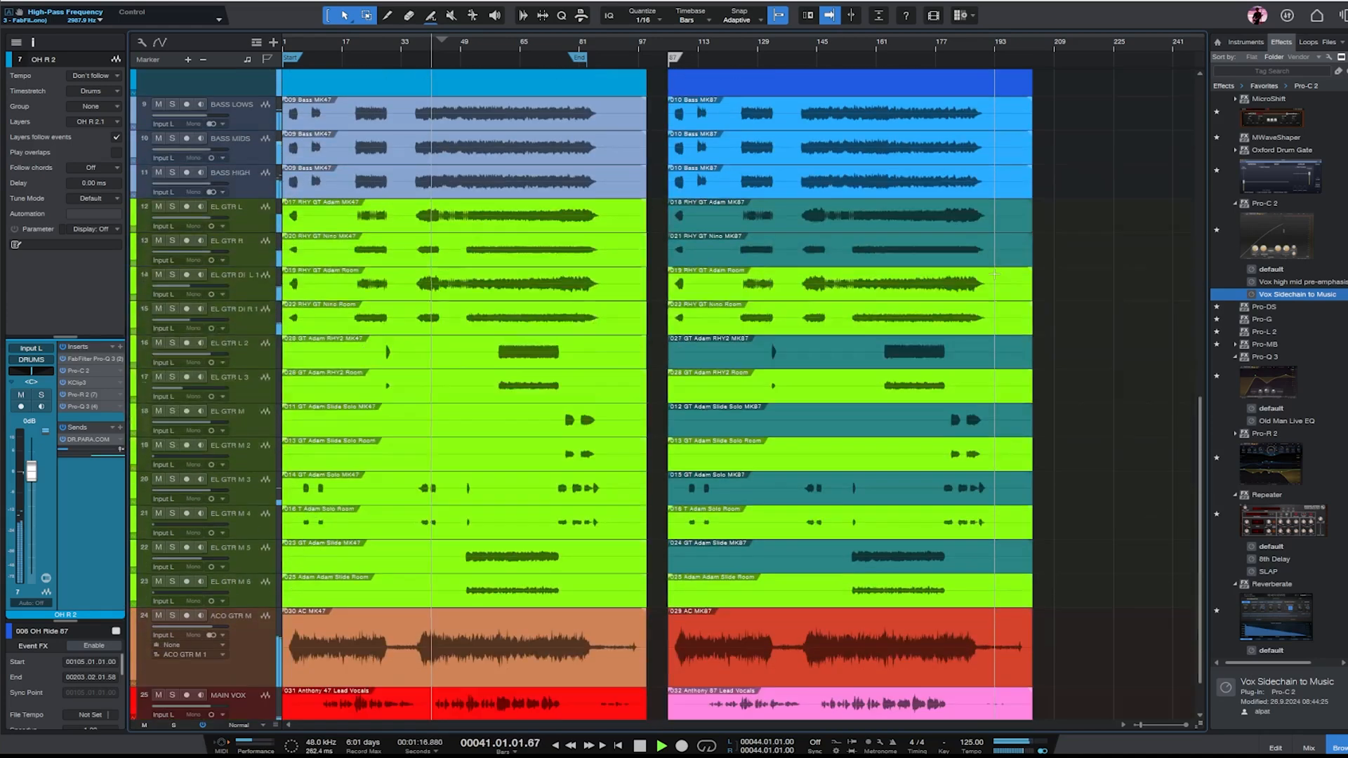
{"action": "scroll", "coordinate": [994, 273], "scroll_direction": "down", "scroll_amount": 1}
{"action": "left_click", "coordinate": [877, 586]}
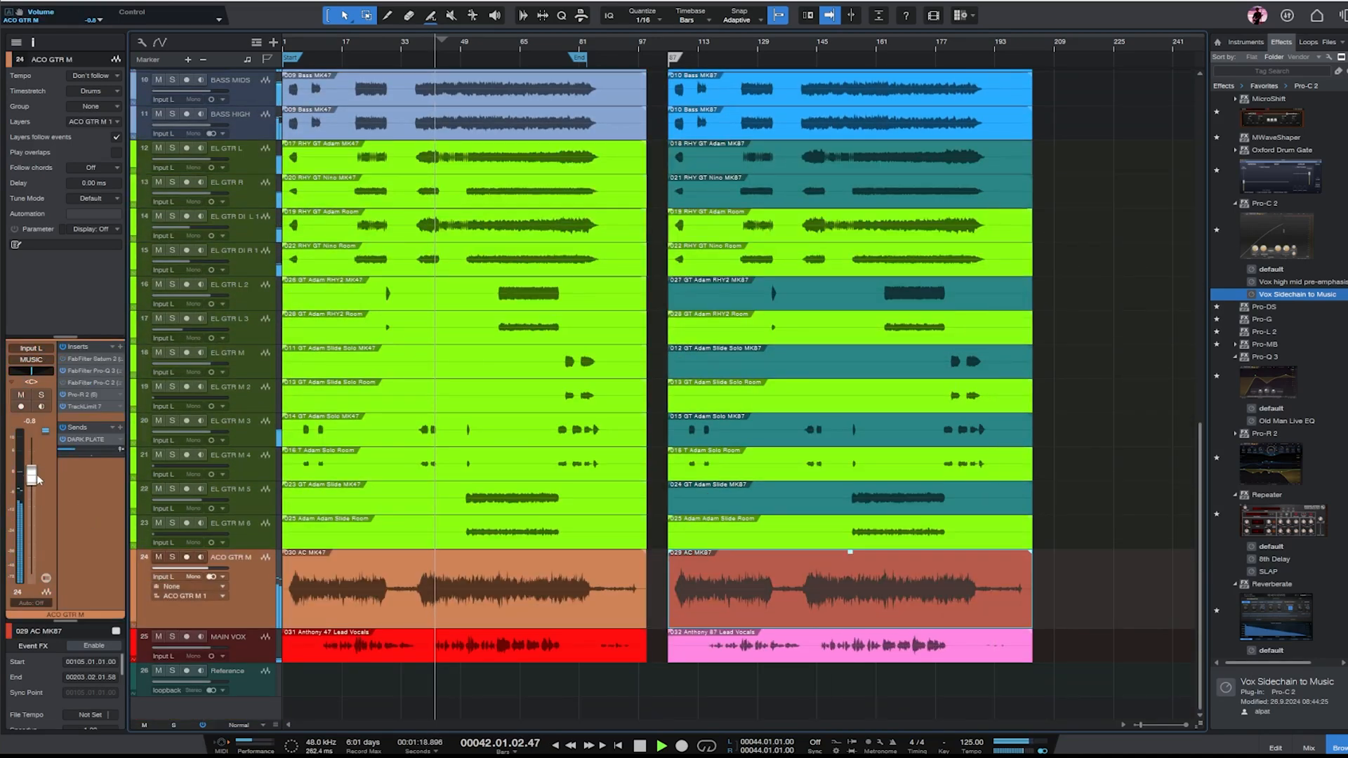
{"action": "left_click_drag", "start_coordinate": [38, 479], "coordinate": [31, 486]}
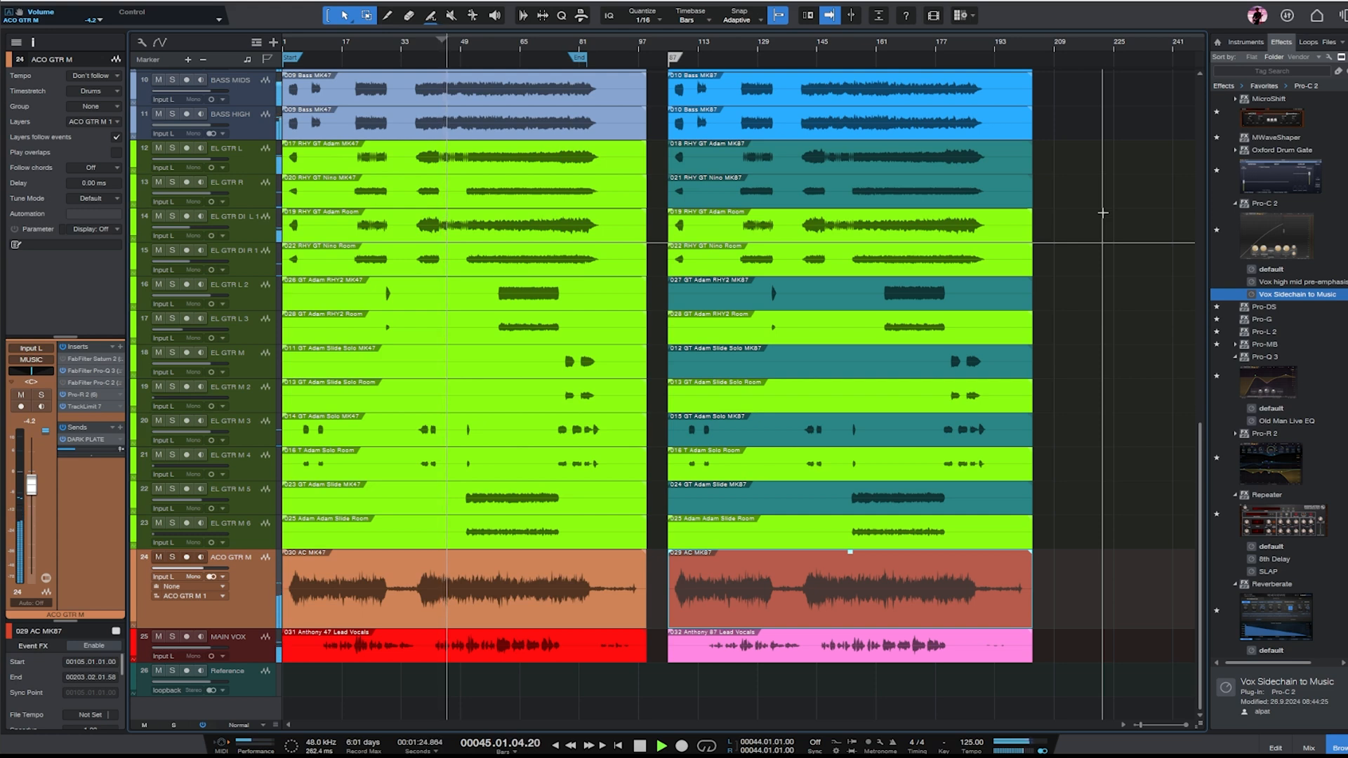
- Listen to the MK87 section from around bar 146, and return playback to bar 42 of the MK47 section to compare
{"action": "scroll", "coordinate": [1127, 247], "scroll_direction": "up", "scroll_amount": 10}
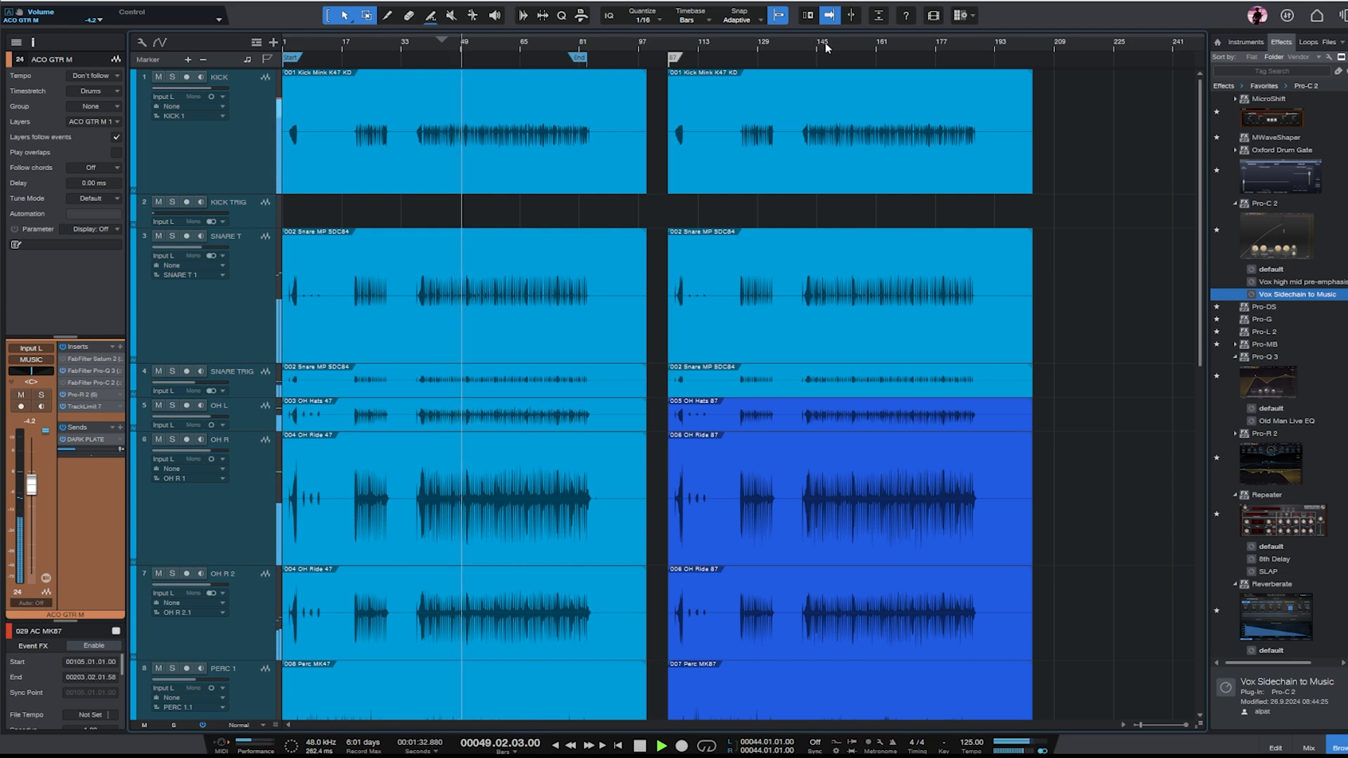
{"action": "left_click", "coordinate": [824, 42]}
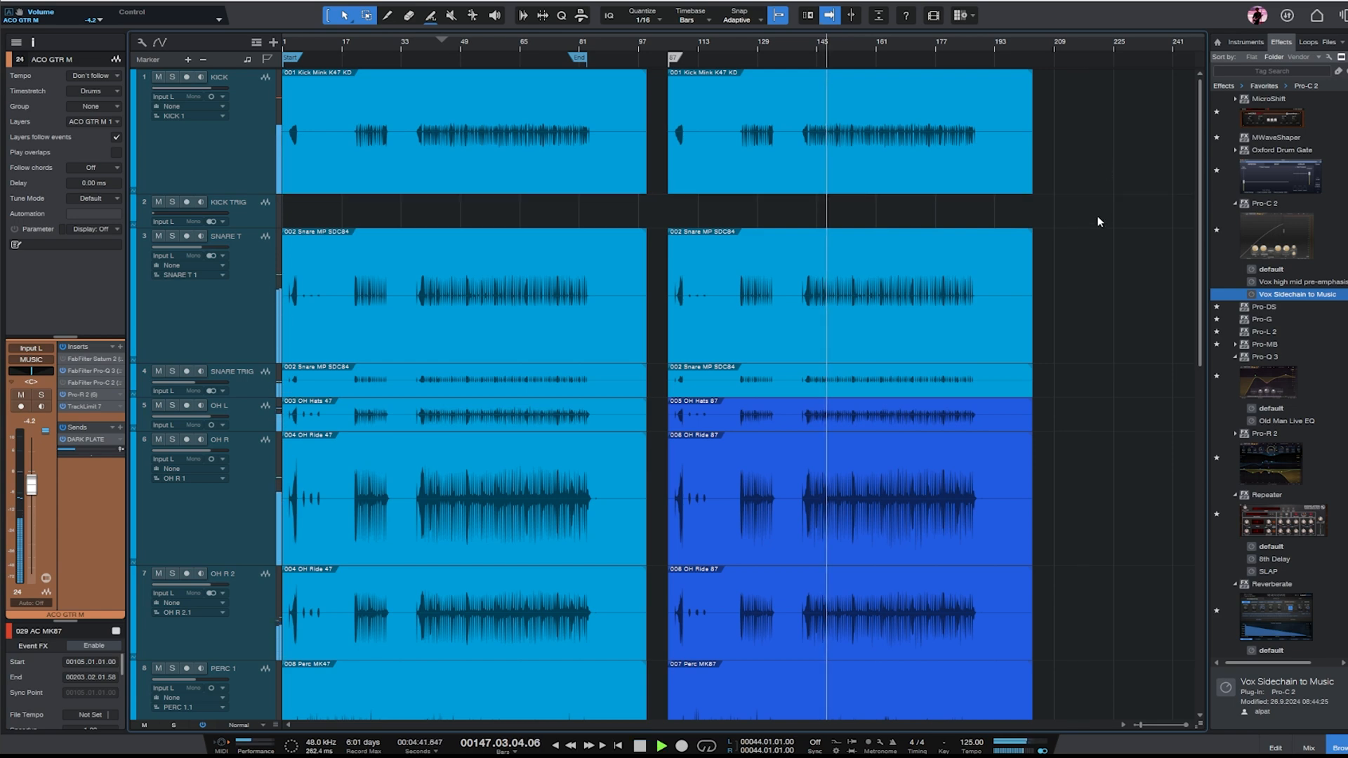
{"action": "scroll", "coordinate": [1097, 221], "scroll_direction": "down", "scroll_amount": 10}
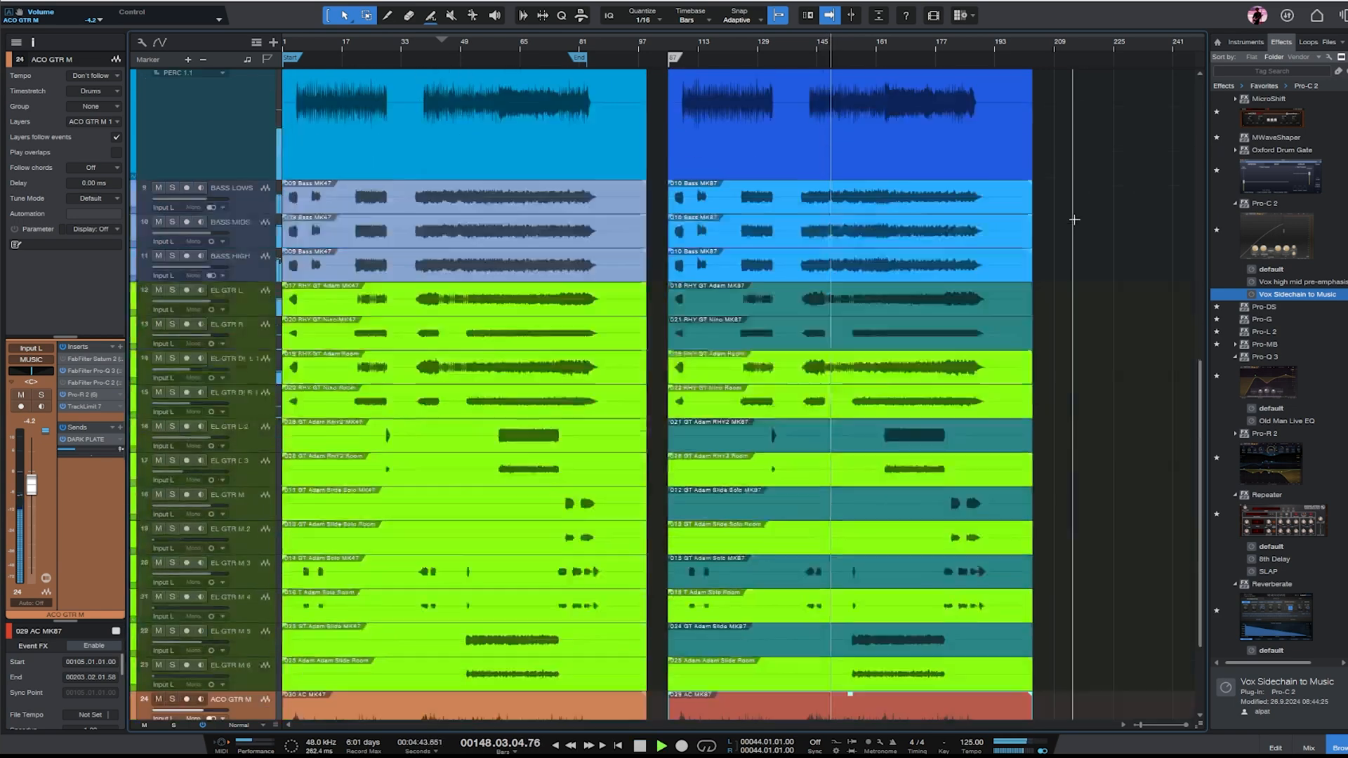
{"action": "scroll", "coordinate": [1071, 211], "scroll_direction": "up", "scroll_amount": 10}
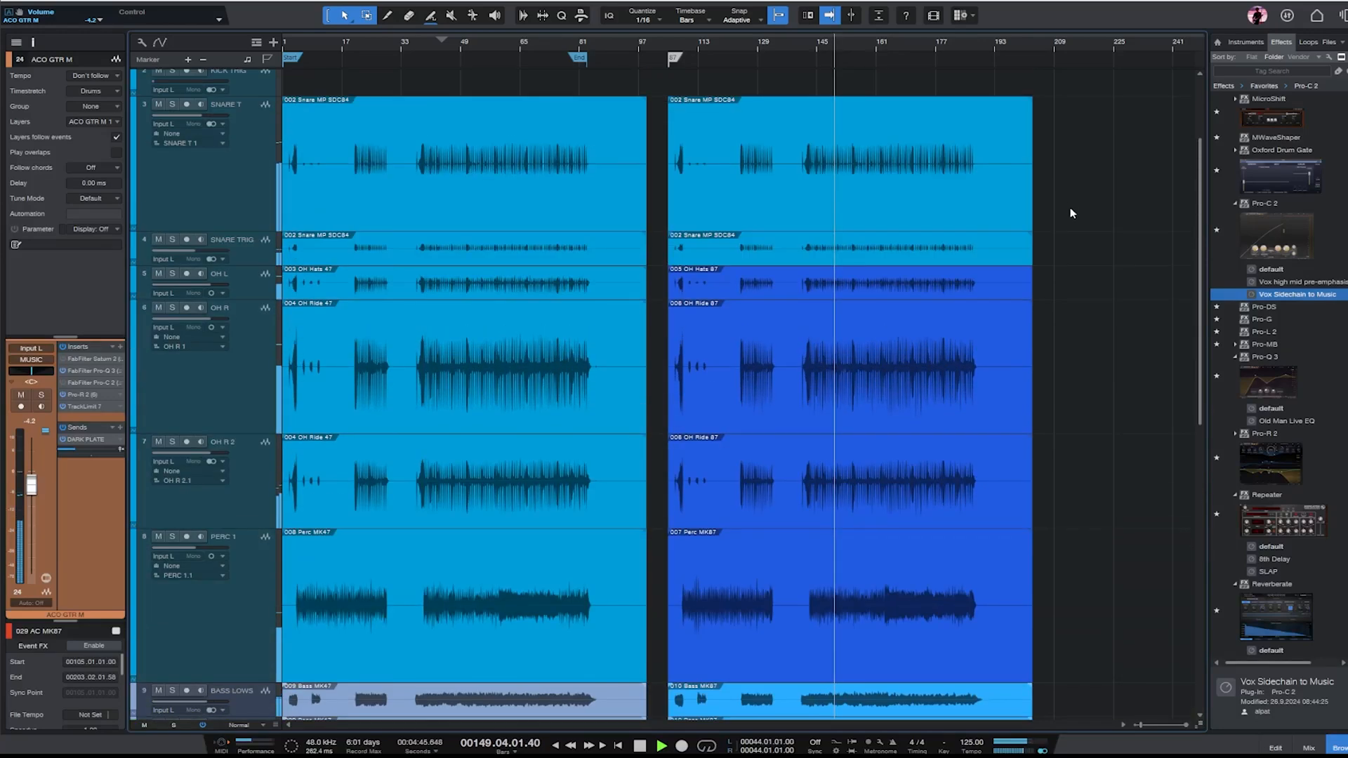
{"action": "left_click", "coordinate": [432, 44]}
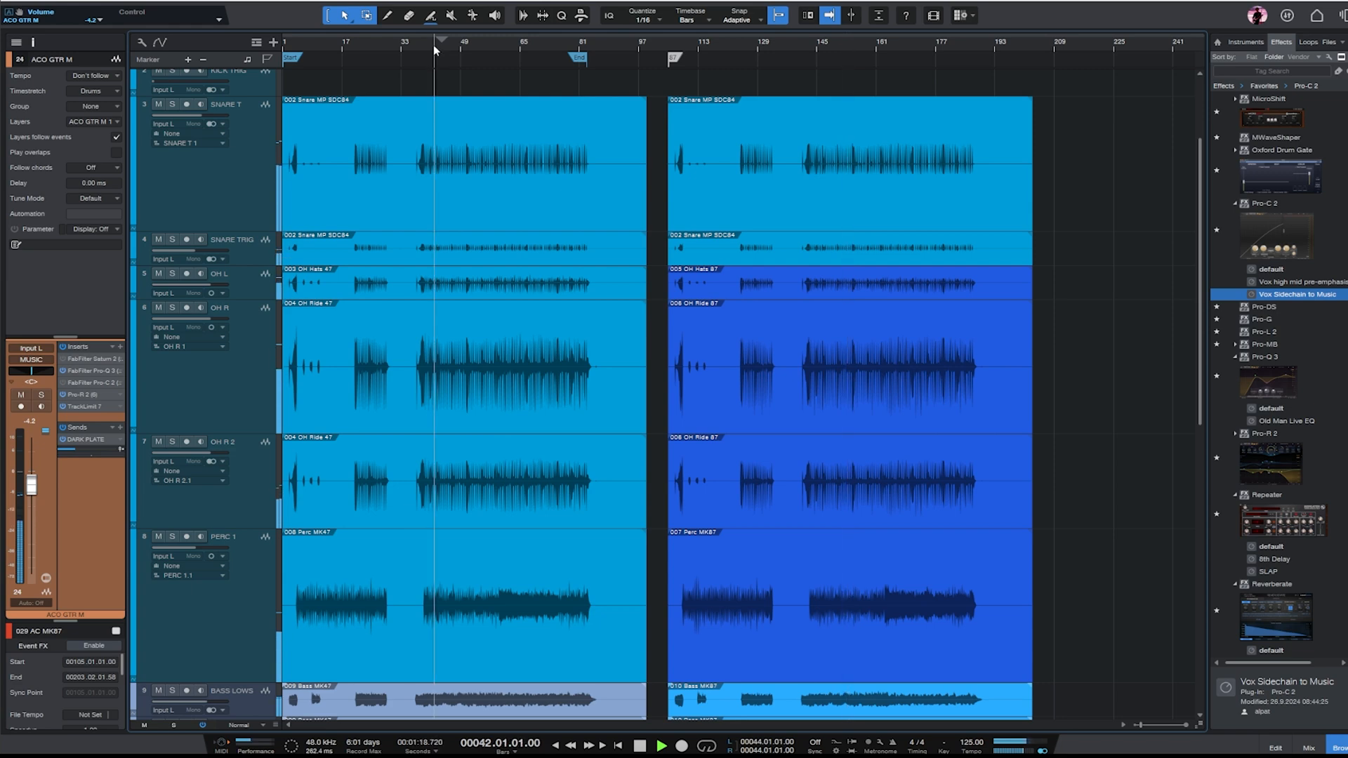
- Reduce the ACO GTR M track's height to match its neighbours and move playback to bar 146 of the MK87 section
{"action": "scroll", "coordinate": [1104, 241], "scroll_direction": "down", "scroll_amount": 10}
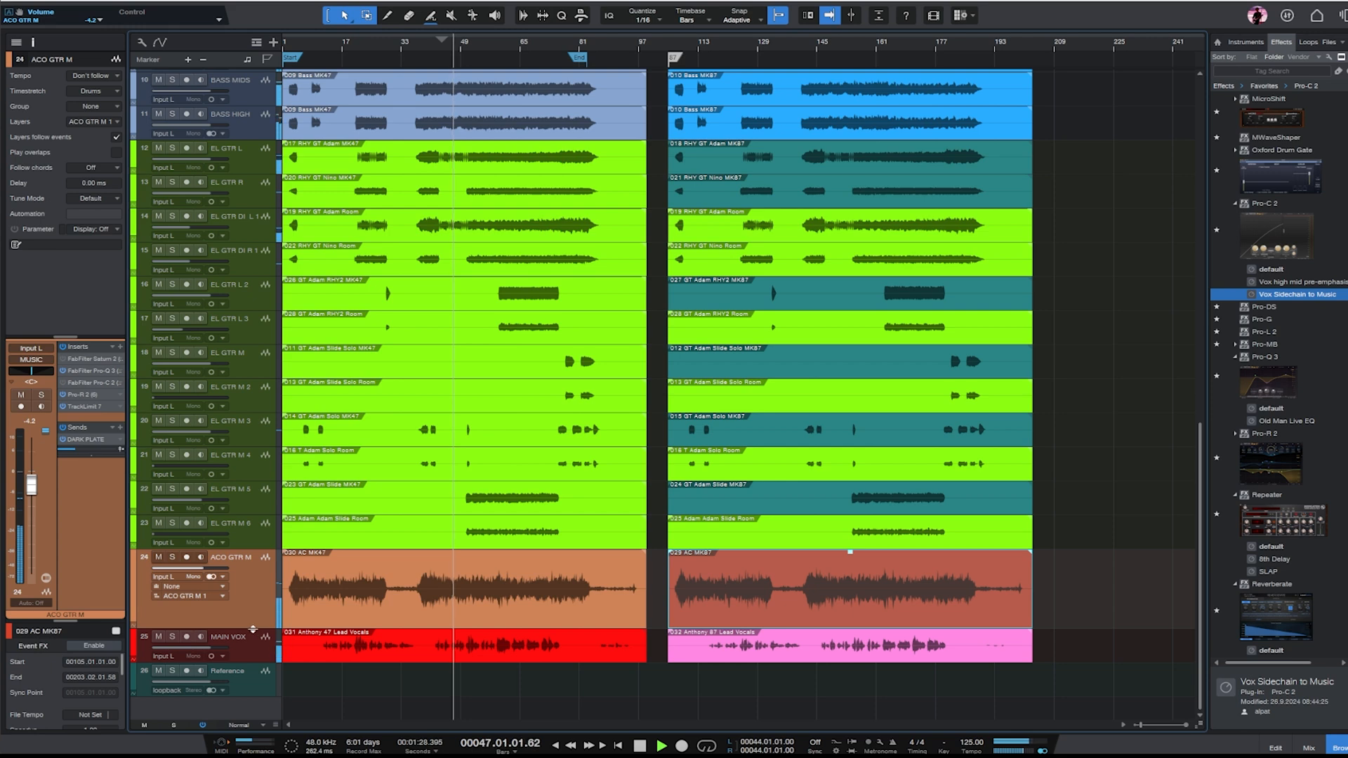
{"action": "left_click_drag", "start_coordinate": [251, 628], "coordinate": [252, 584]}
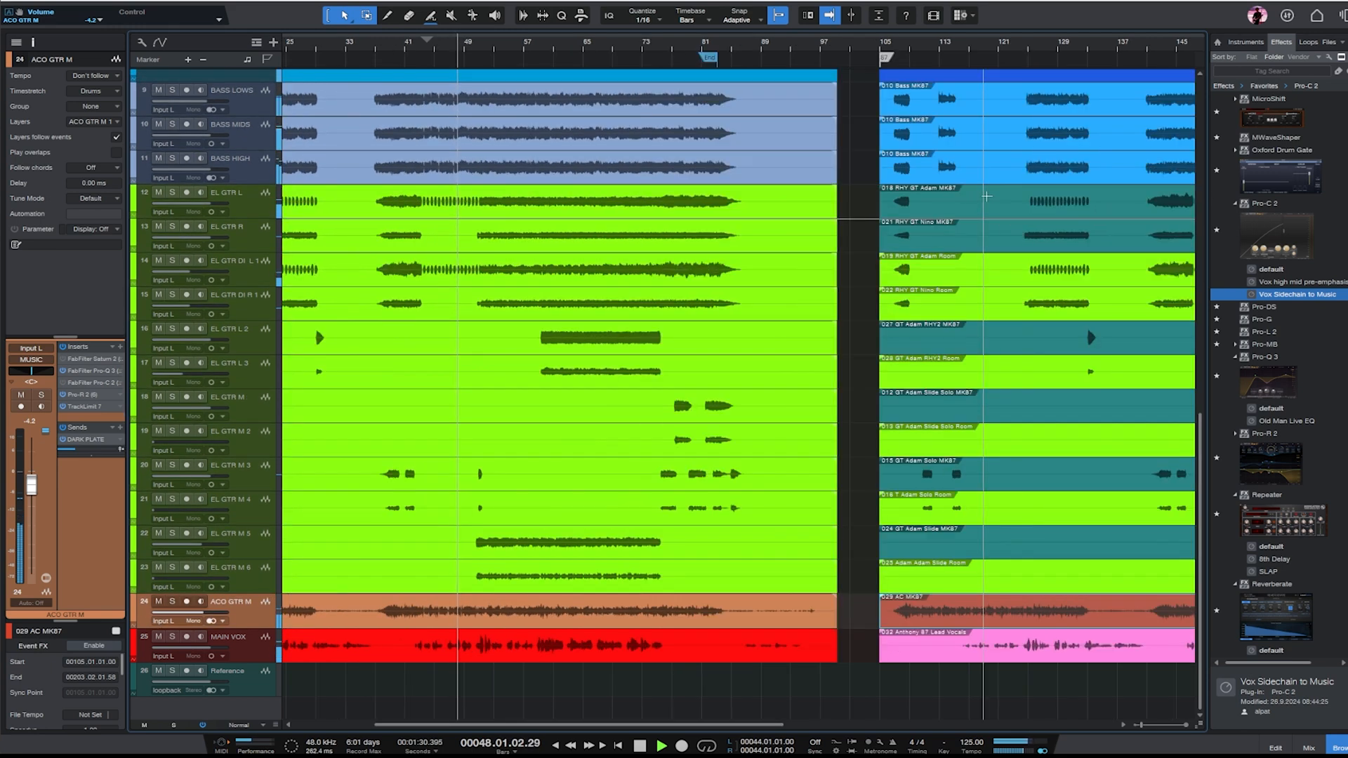
{"action": "scroll", "coordinate": [906, 140], "scroll_direction": "up", "scroll_amount": 5}
{"action": "scroll", "coordinate": [906, 140], "scroll_direction": "up", "scroll_amount": 3}
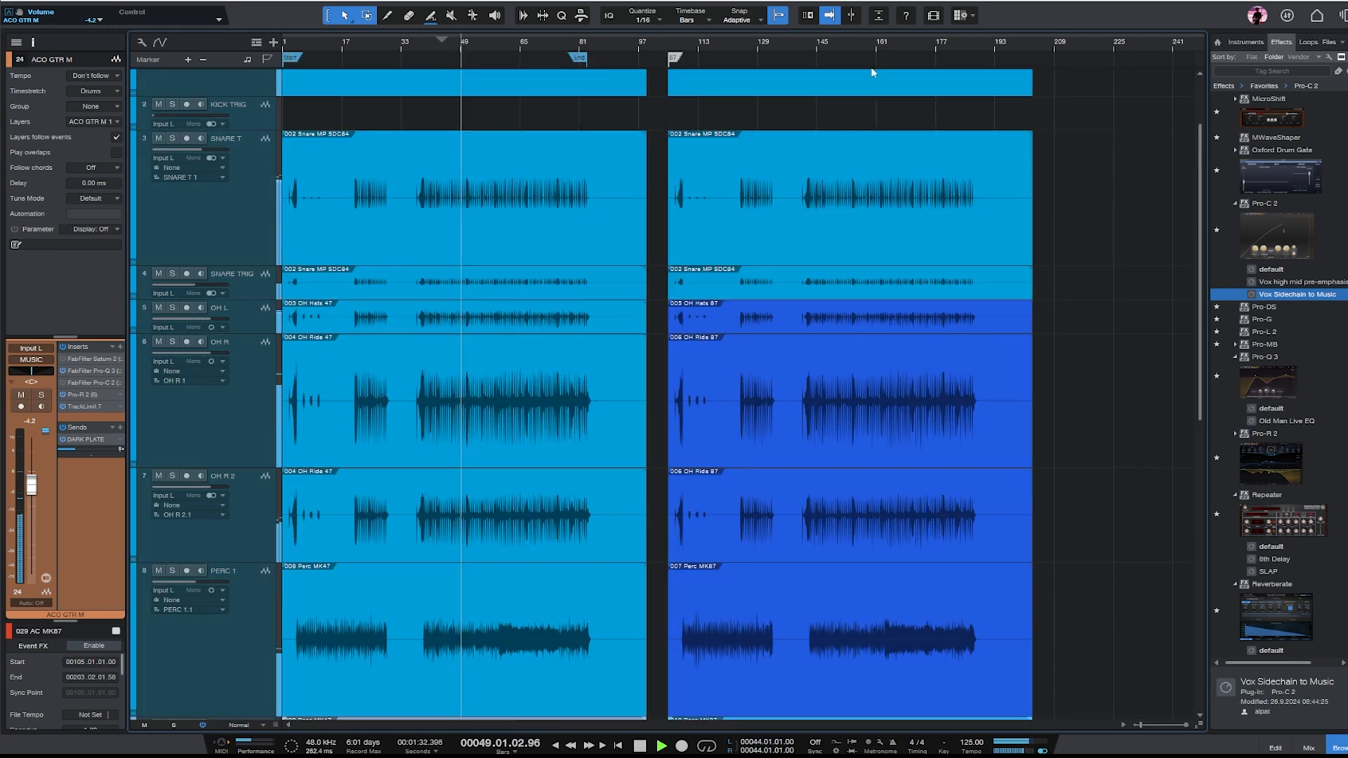
{"action": "left_click", "coordinate": [819, 50]}
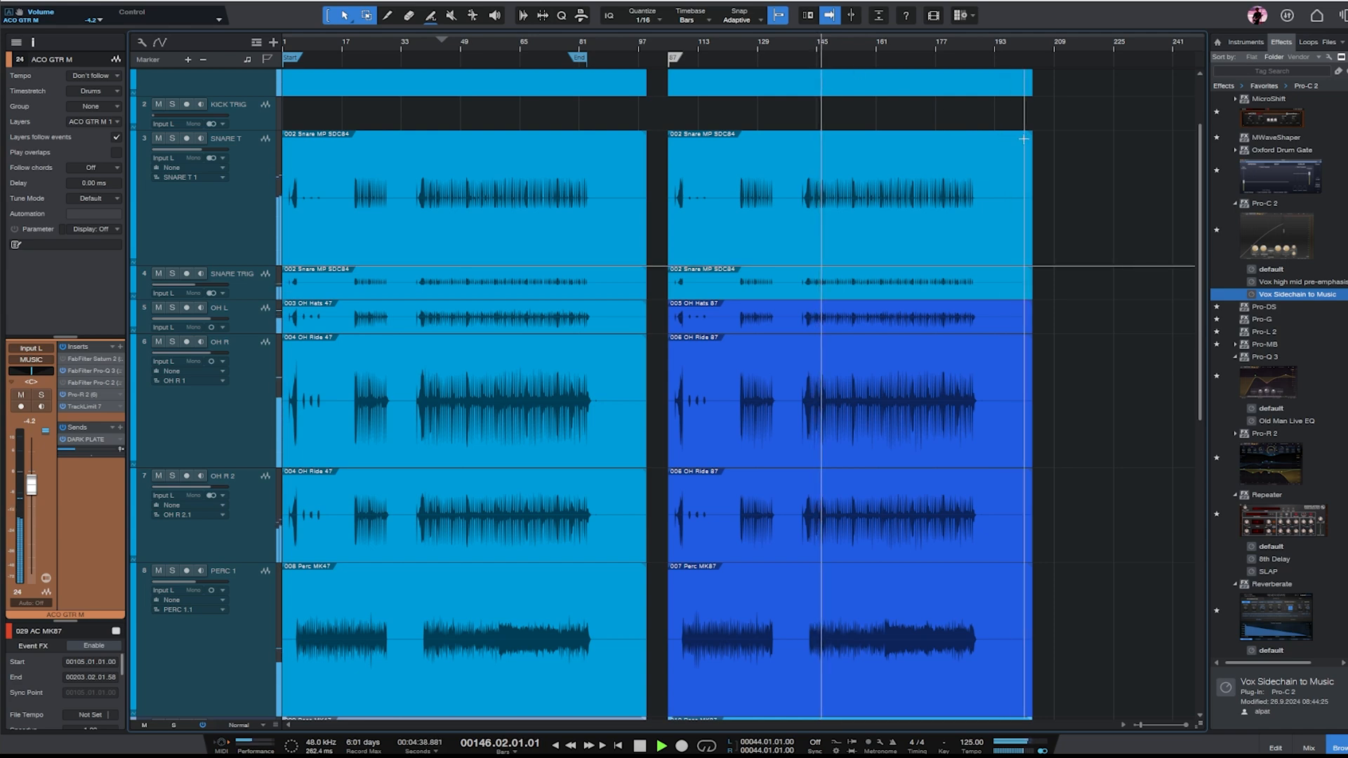
- Compare the MK47 and MK87 sections by switching playback between bars 49 and 153, and stop playback in the MK87 section
{"action": "scroll", "coordinate": [1060, 196], "scroll_direction": "down", "scroll_amount": 6}
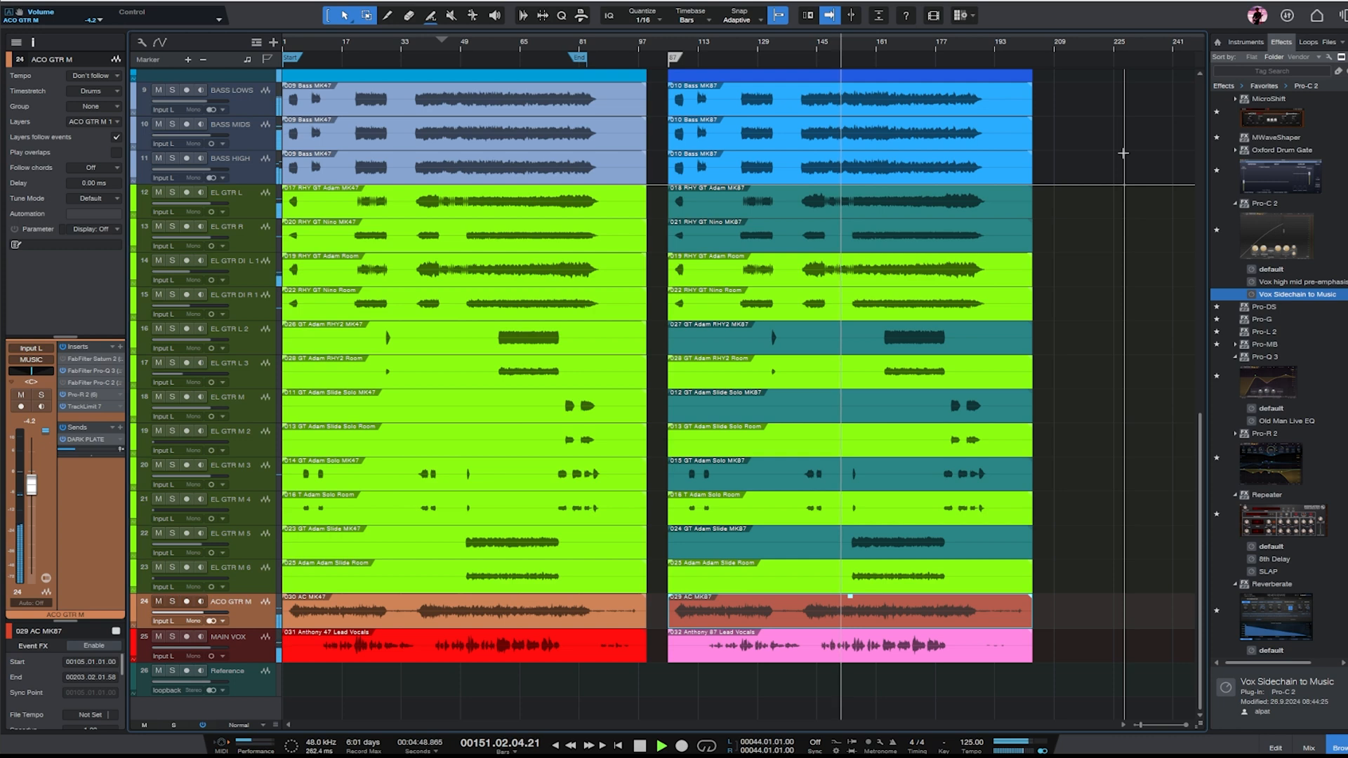
{"action": "left_click", "coordinate": [253, 645]}
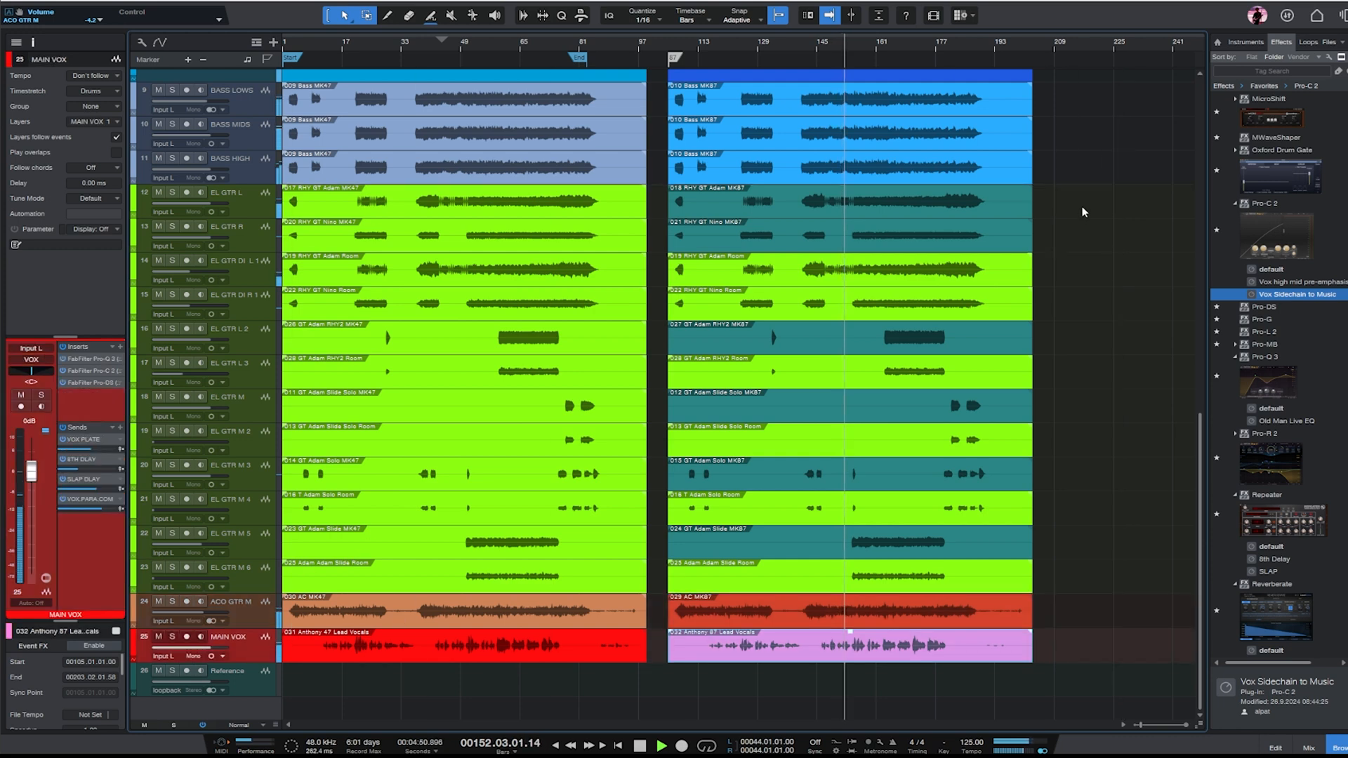
{"action": "scroll", "coordinate": [1073, 169], "scroll_direction": "up", "scroll_amount": 10}
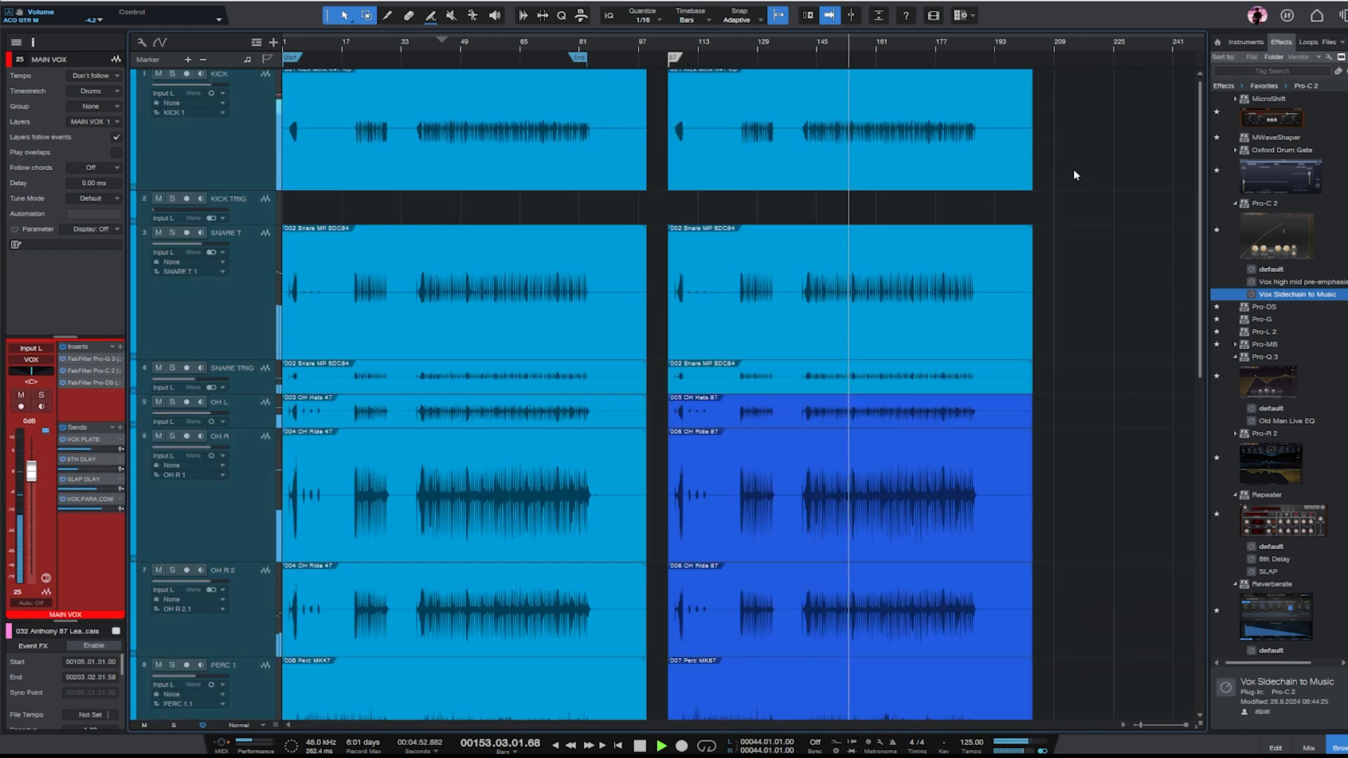
{"action": "left_click", "coordinate": [461, 49]}
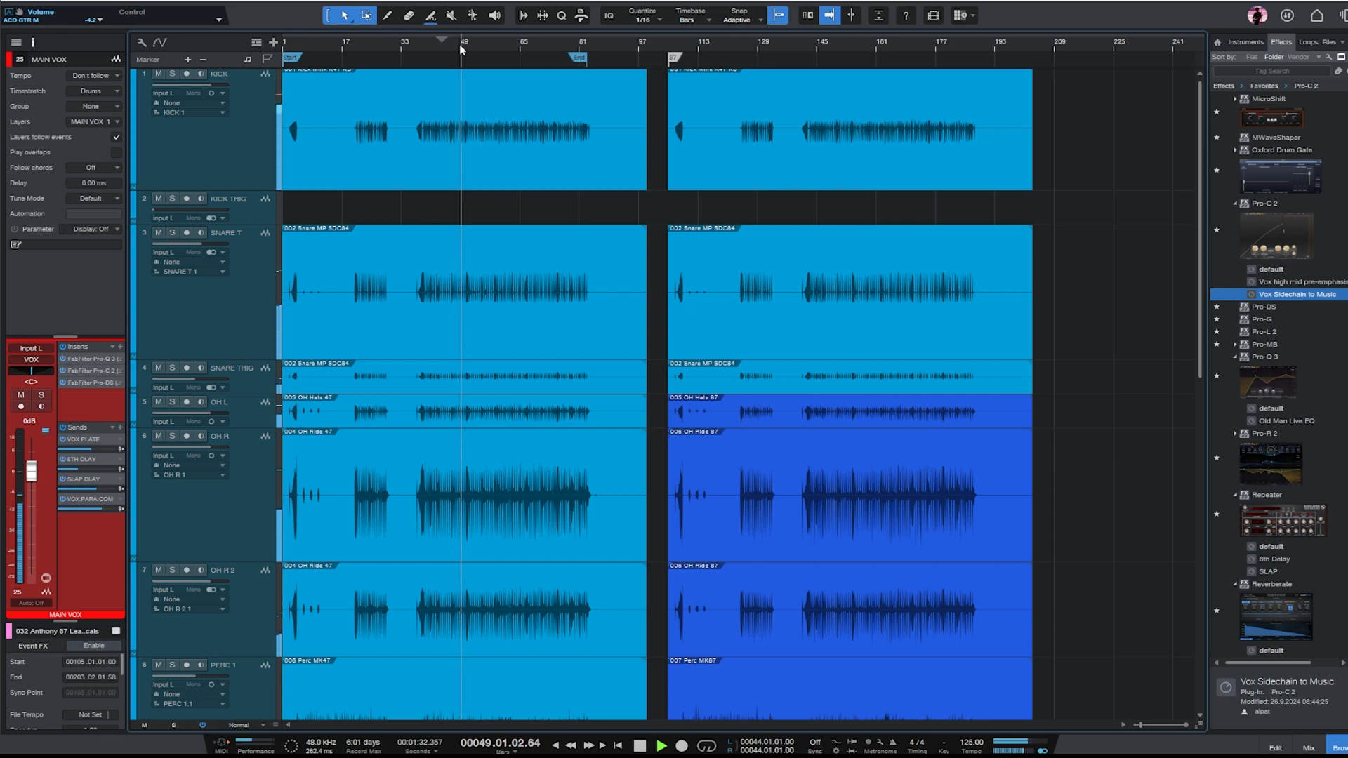
{"action": "left_click", "coordinate": [848, 40]}
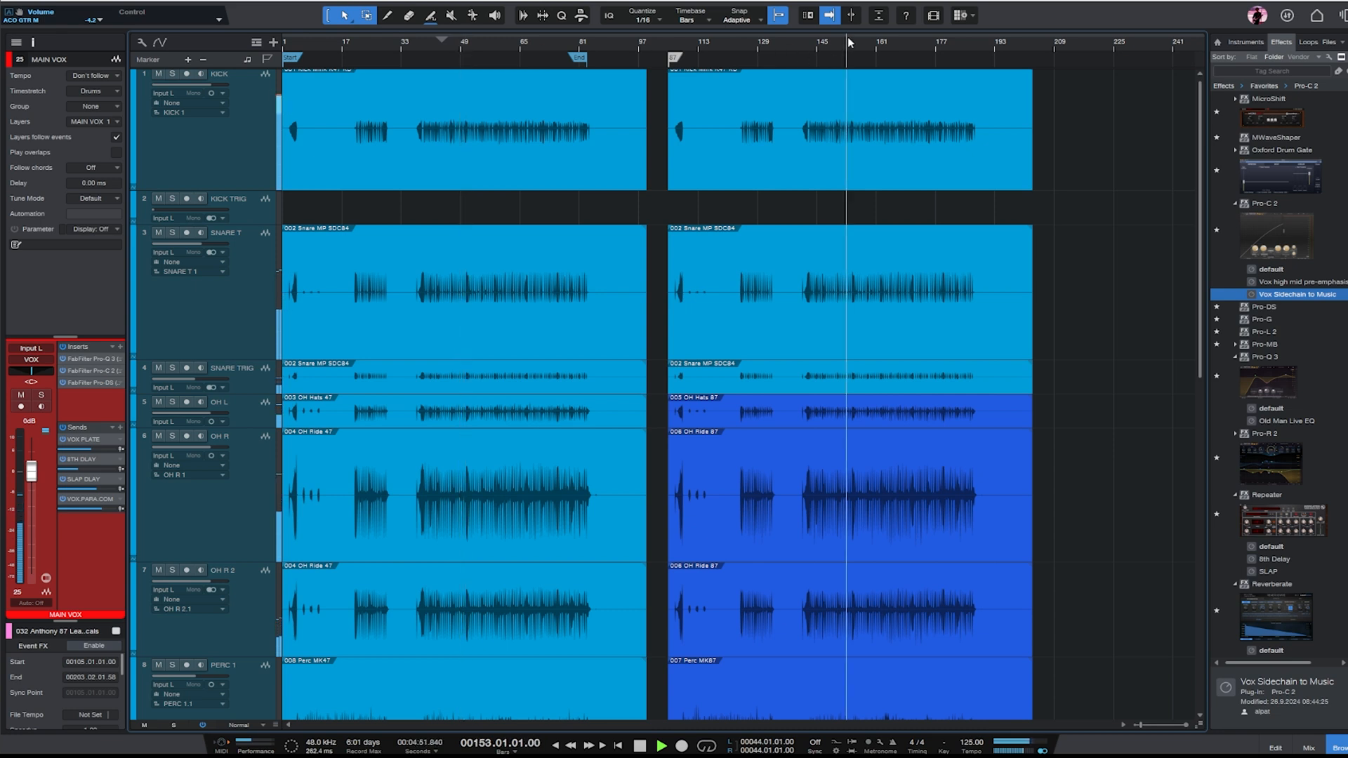
{"action": "key", "text": "space"}
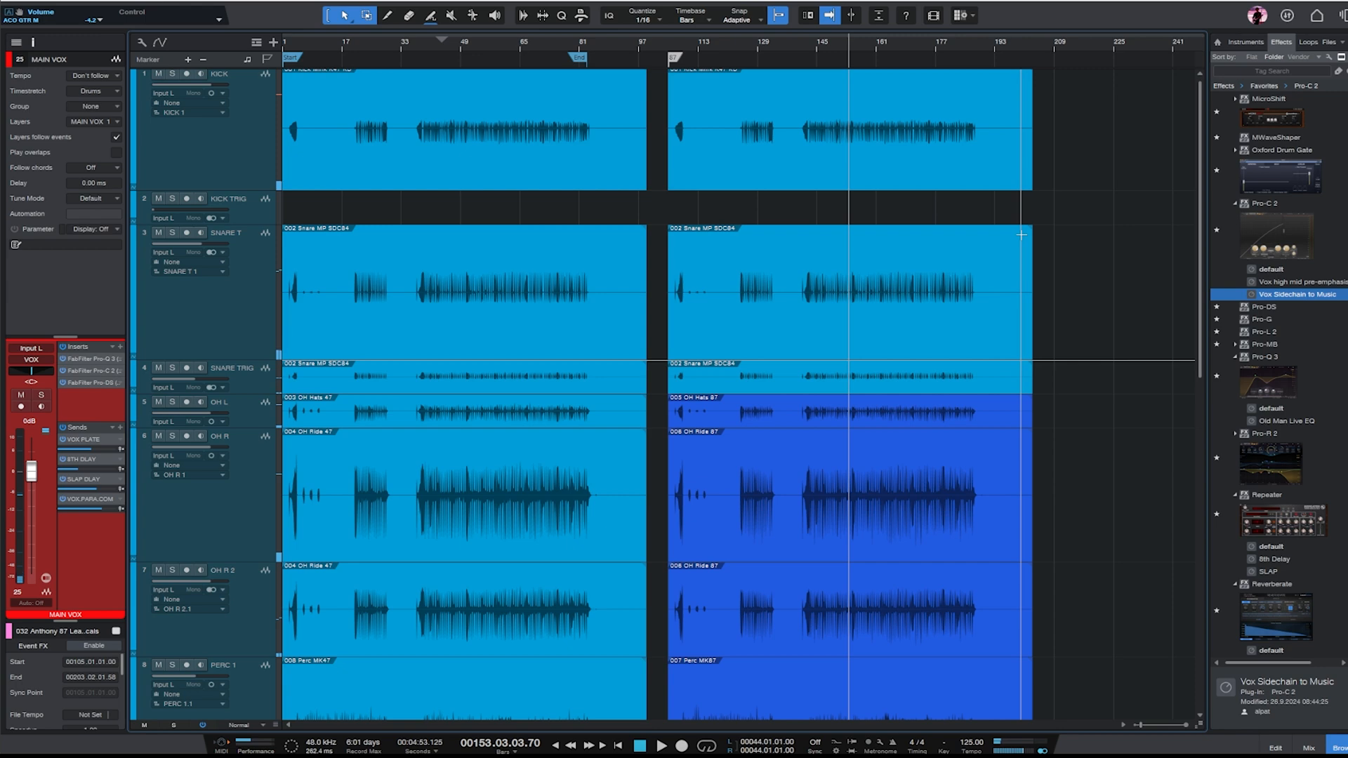
- Solo the ACO GTR M track and add an empty duplicate of it directly below
{"action": "scroll", "coordinate": [1020, 234], "scroll_direction": "down", "scroll_amount": 10}
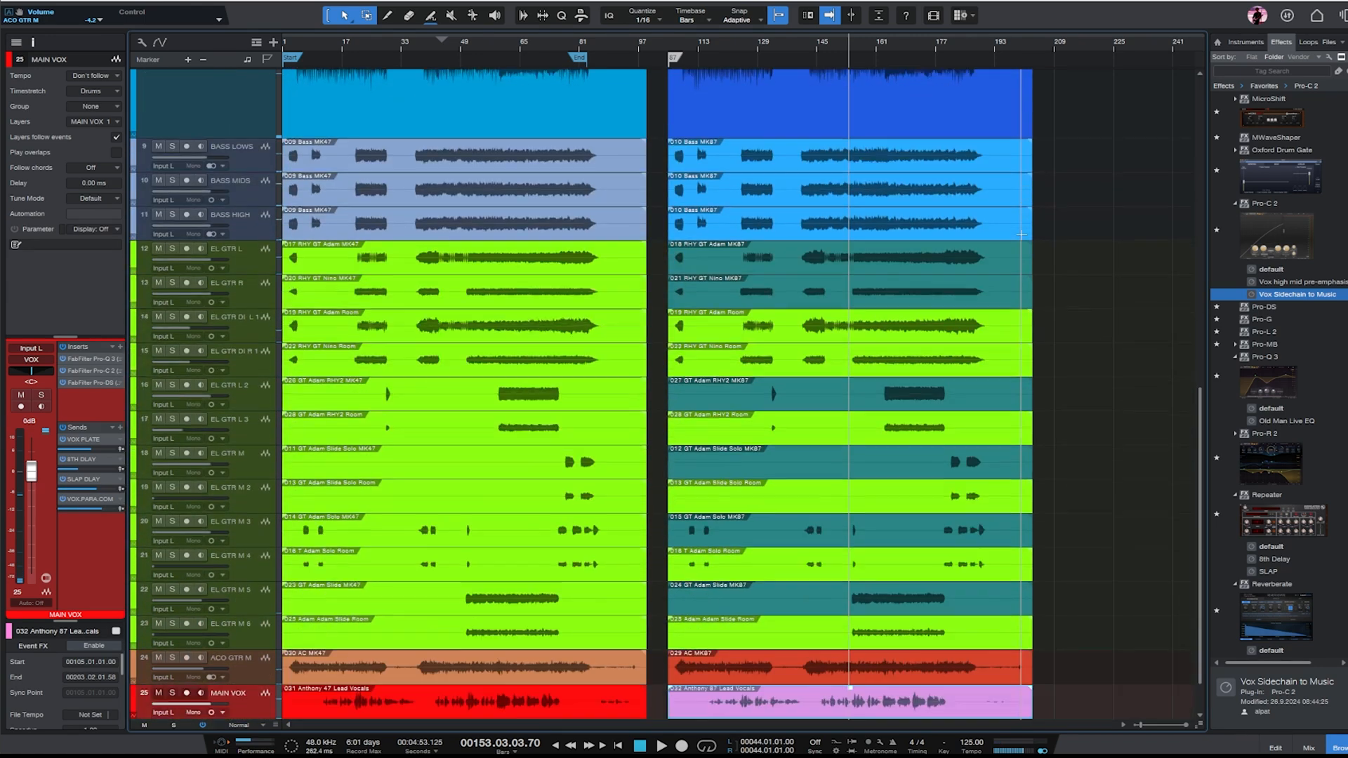
{"action": "scroll", "coordinate": [1021, 234], "scroll_direction": "down", "scroll_amount": 2}
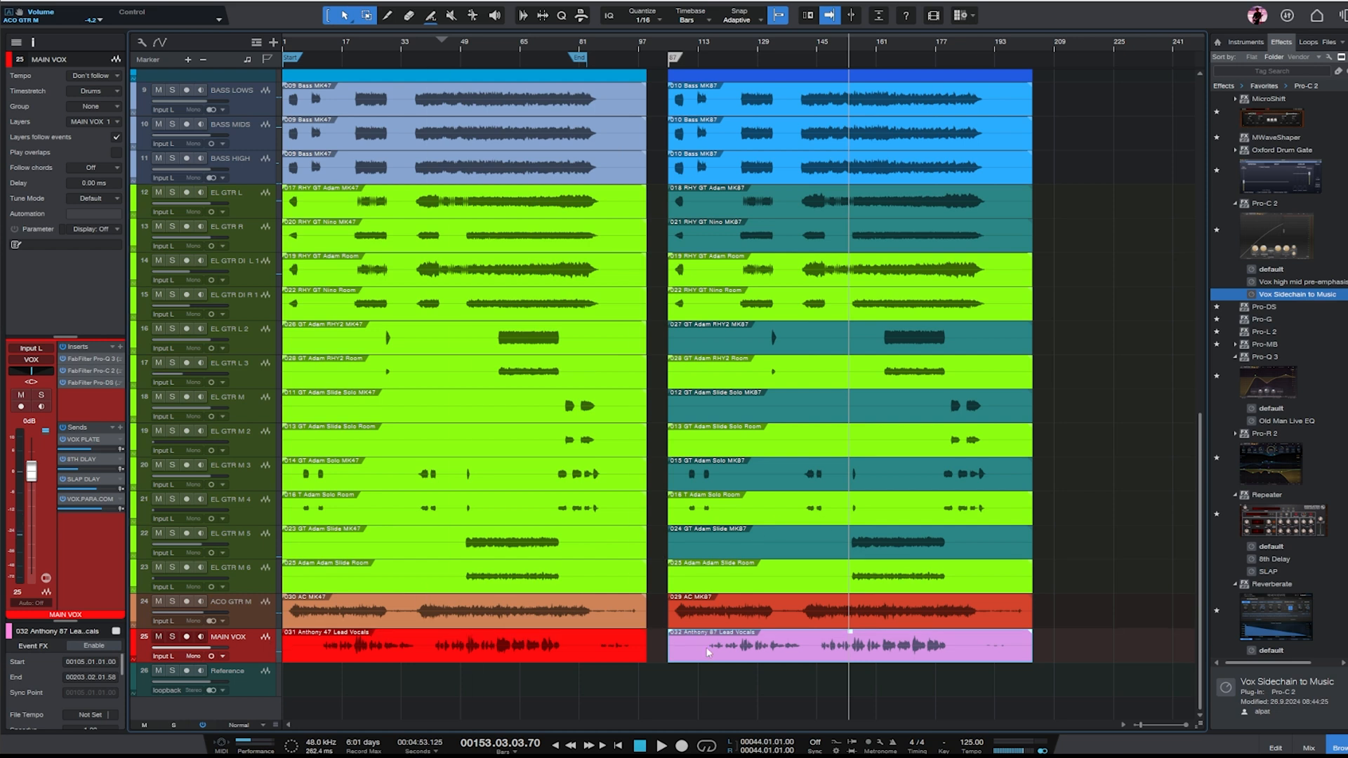
{"action": "left_click", "coordinate": [254, 615]}
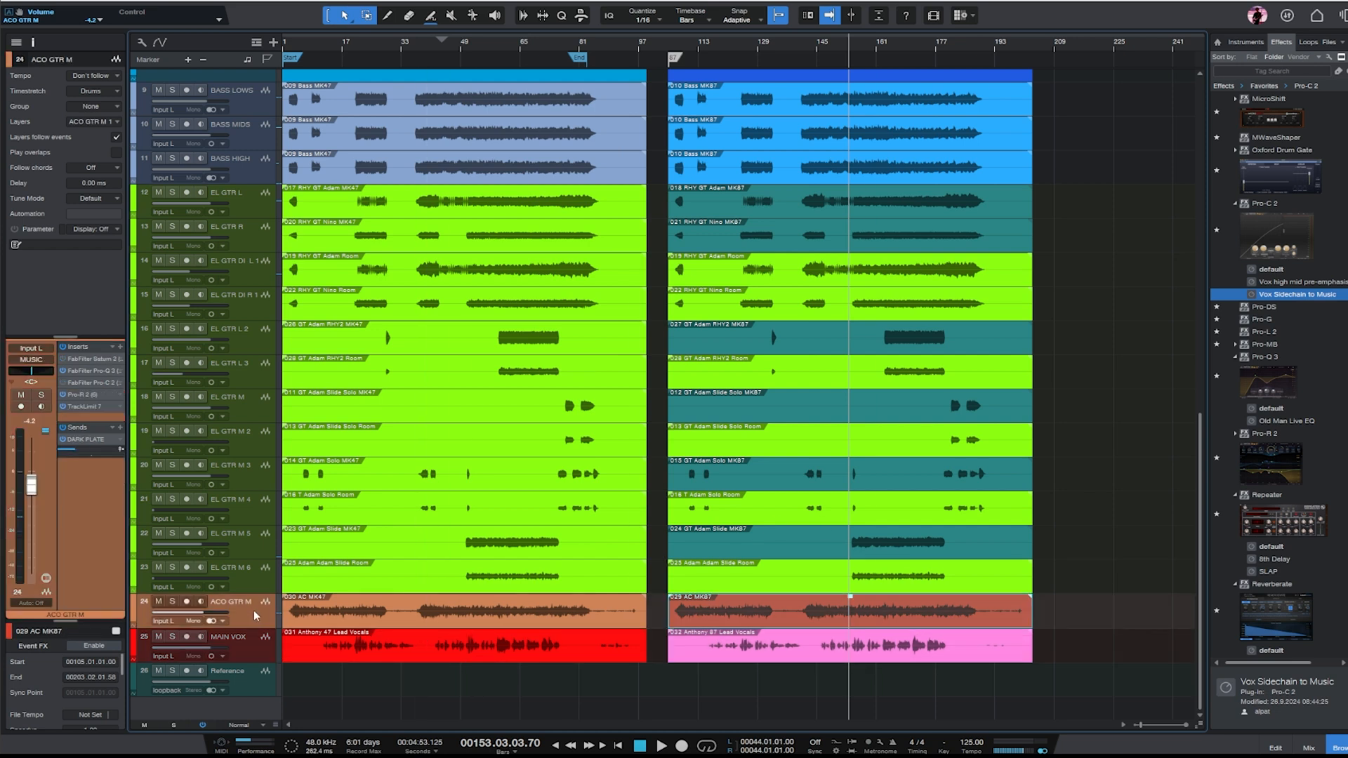
{"action": "key", "text": "s"}
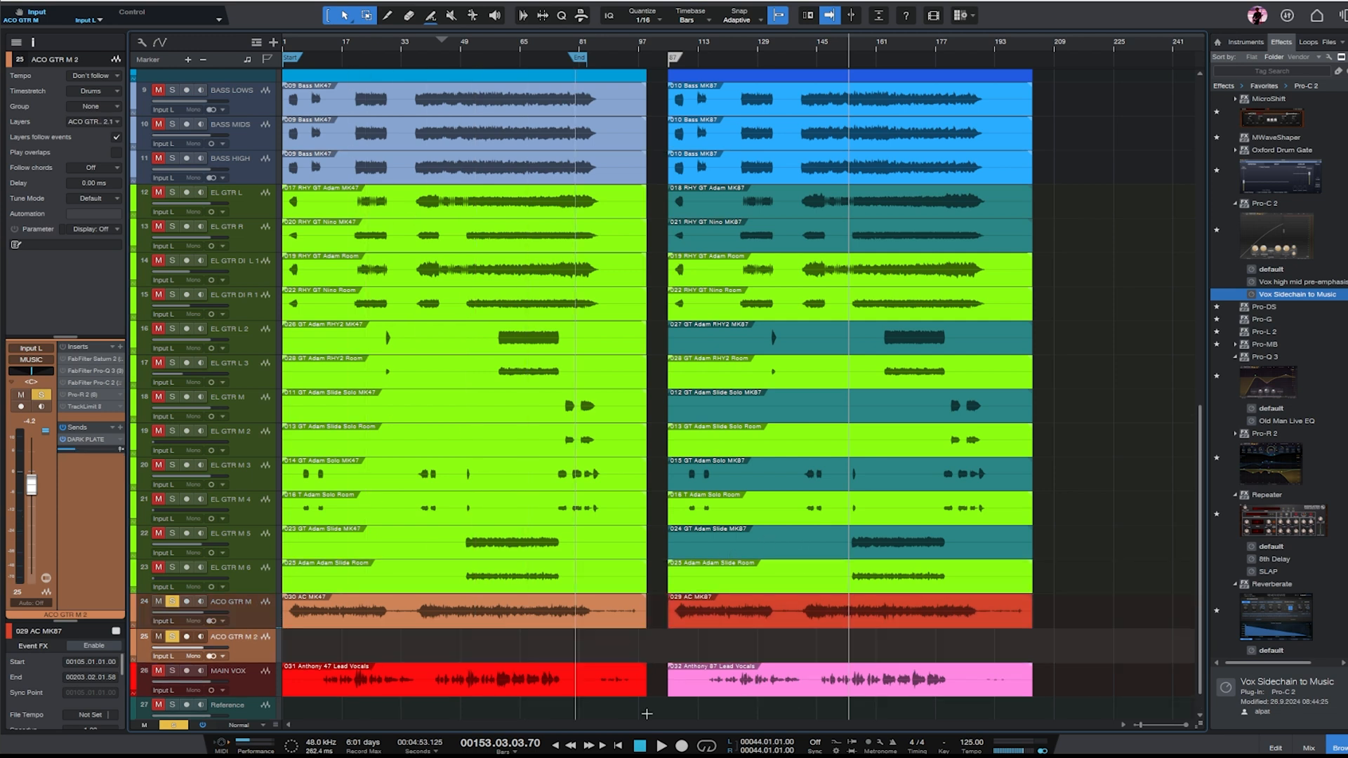
- Copy the 'AC MK87' clip to the start of the ACO GTR M 2 track, aligned with the 'AC MK47' clip above
{"action": "left_click_drag", "start_coordinate": [798, 616], "coordinate": [349, 662]}
{"action": "left_click_drag", "start_coordinate": [849, 651], "coordinate": [835, 612]}
{"action": "left_click", "coordinate": [181, 638]}
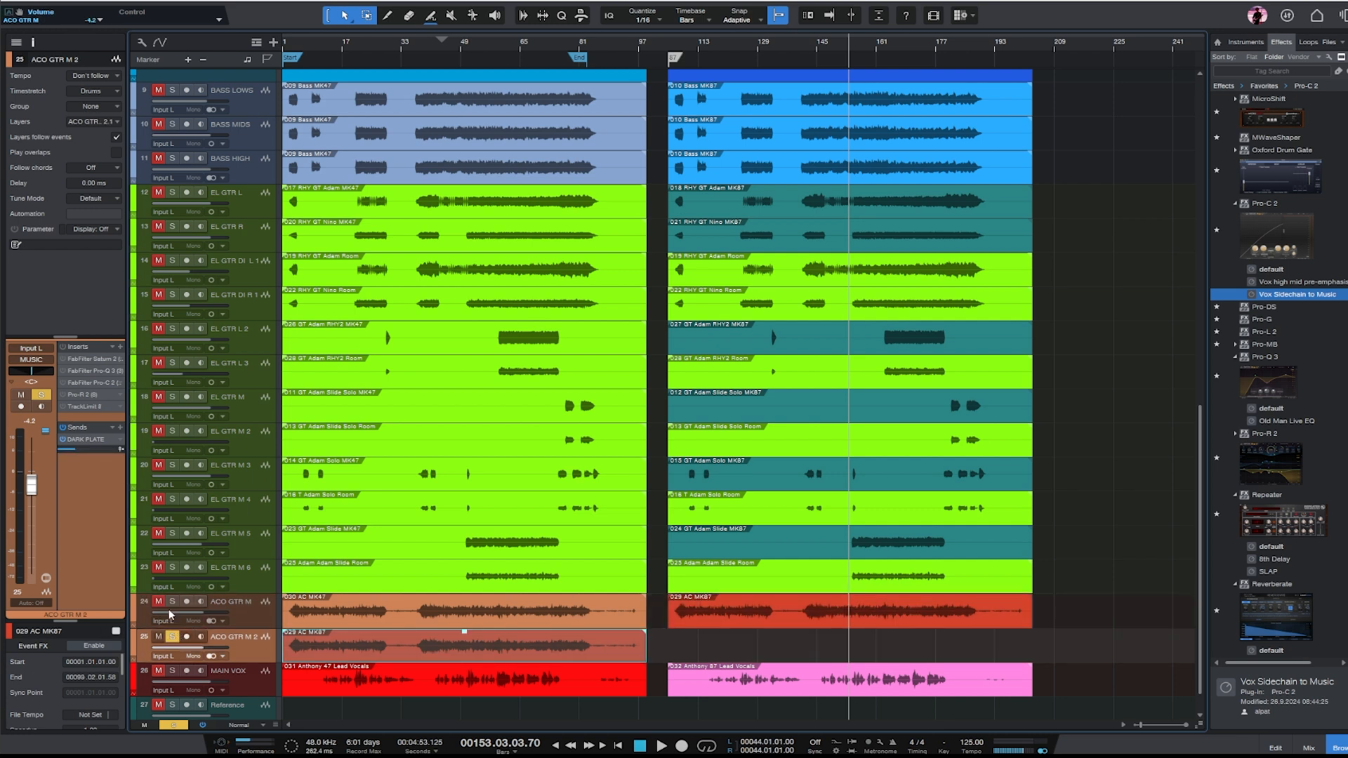
- Place the playhead at bar 46 and solo only the ACO GTR M track for an acoustic guitar microphone comparison
{"action": "left_click", "coordinate": [171, 603], "text": "alt"}
{"action": "left_click", "coordinate": [172, 637], "text": "alt"}
{"action": "left_click", "coordinate": [450, 43]}
{"action": "left_click", "coordinate": [270, 621]}
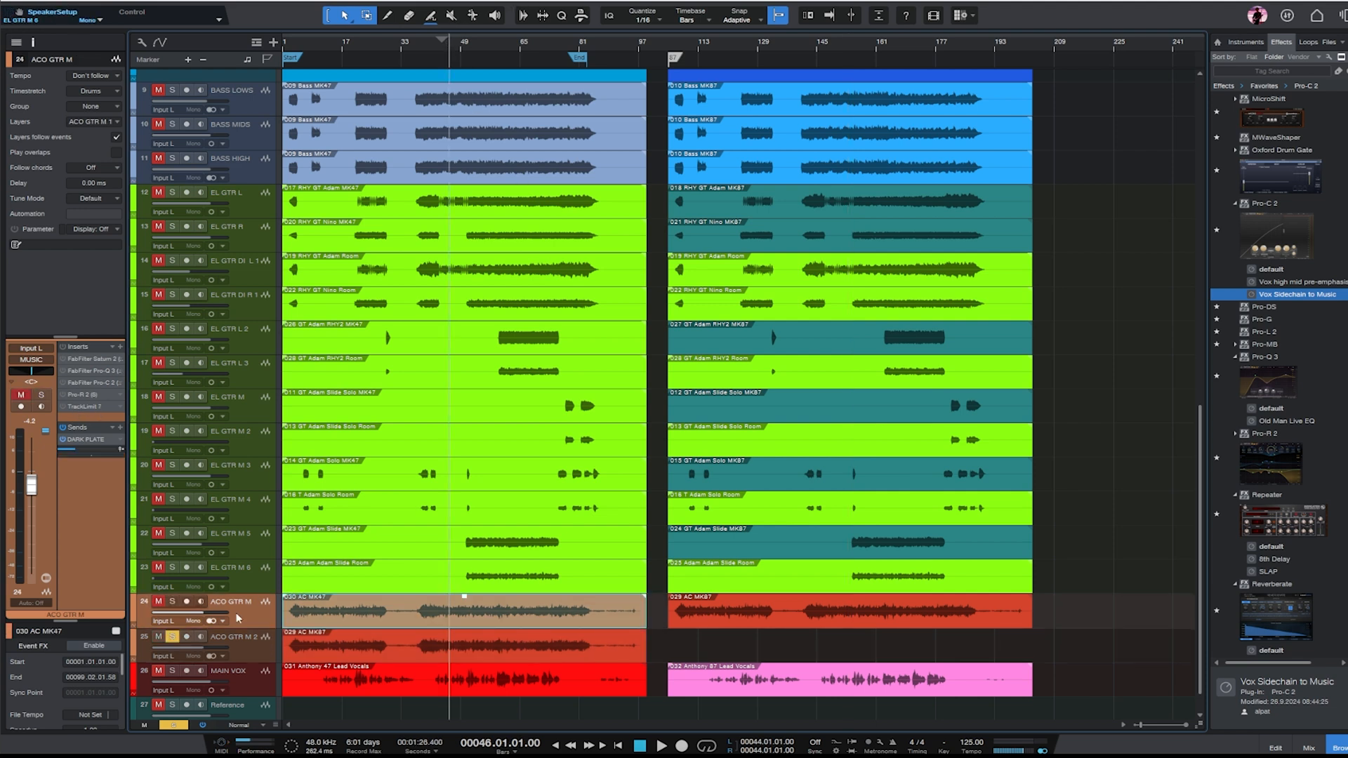
{"action": "left_click", "coordinate": [253, 644]}
{"action": "left_click", "coordinate": [249, 619]}
{"action": "left_click", "coordinate": [248, 652]}
{"action": "left_click", "coordinate": [250, 619]}
{"action": "left_click", "coordinate": [172, 602]}
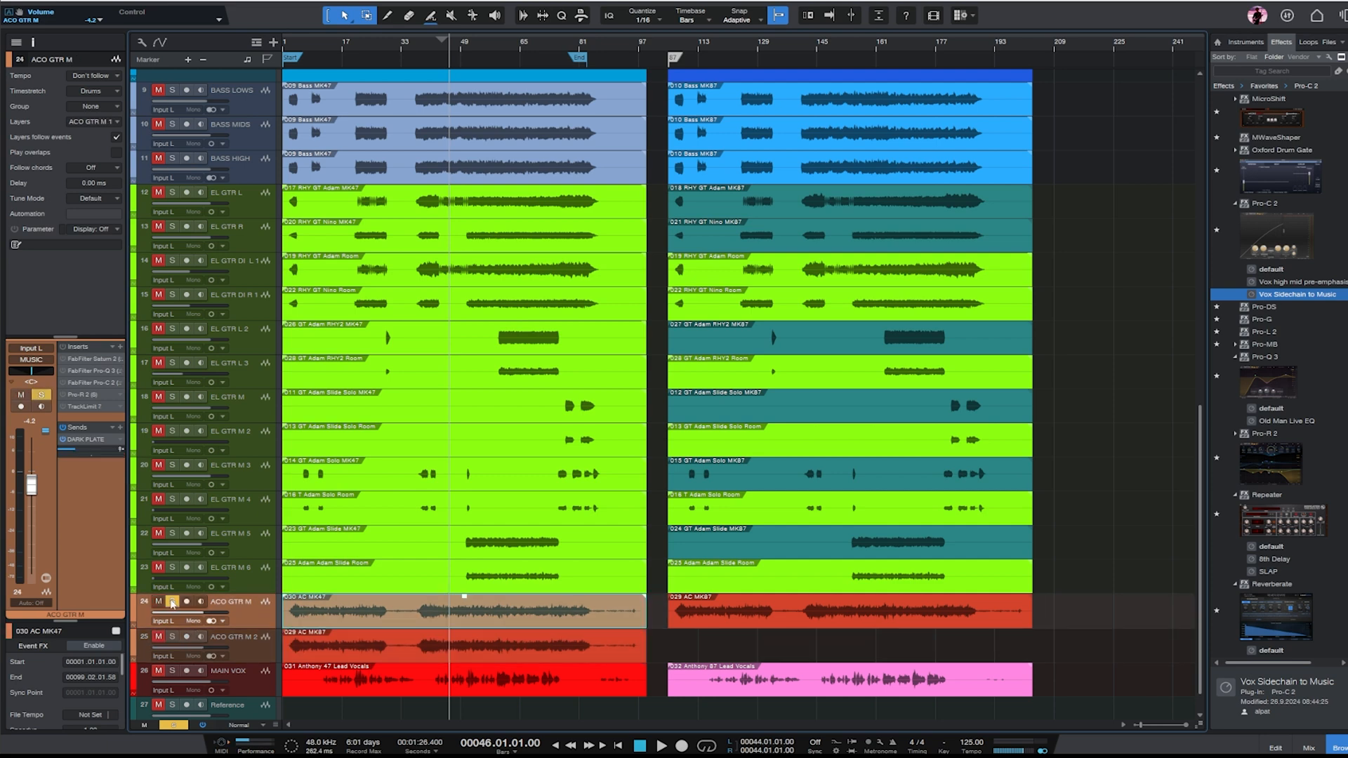
- Play from around bar 40, alternating the solo between ACO GTR M and ACO GTR M 2, and stop playback
{"action": "key", "text": "e"}
{"action": "key", "text": "space"}
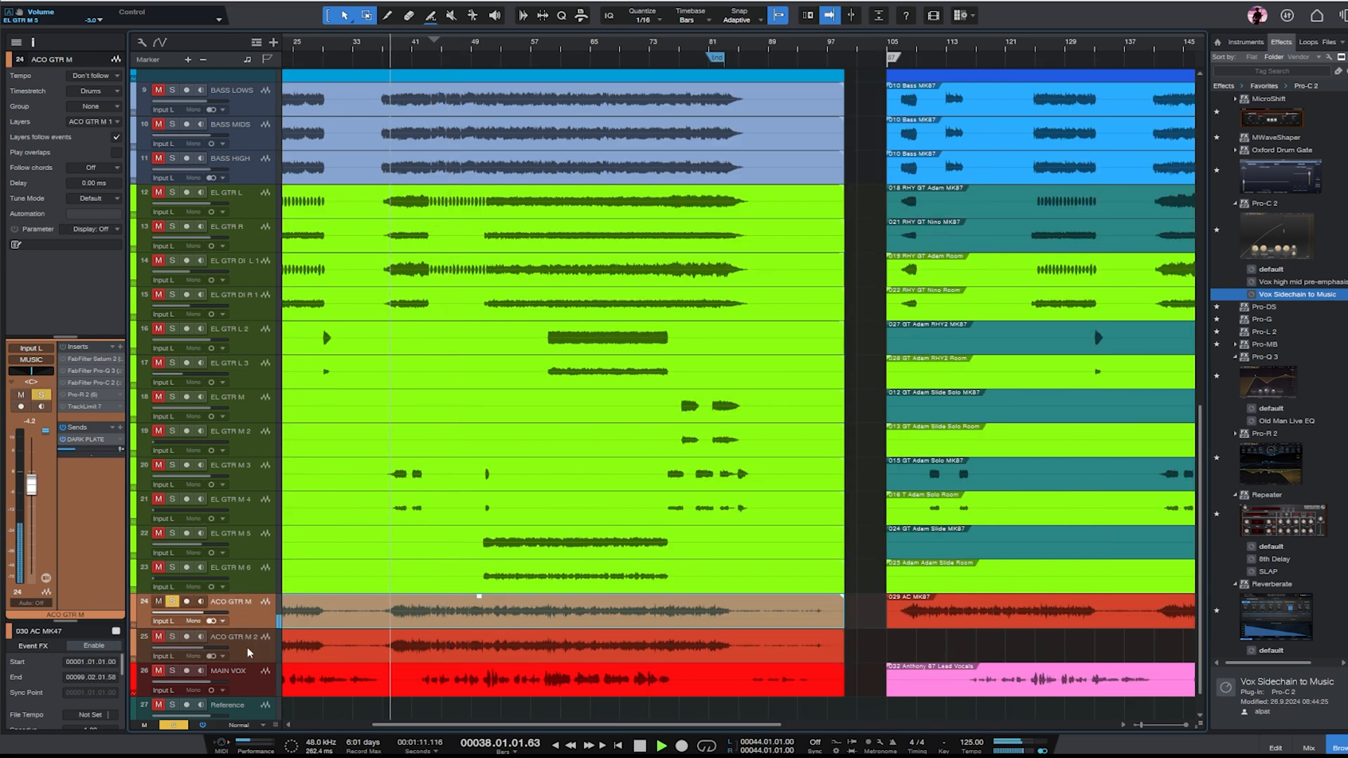
{"action": "left_click", "coordinate": [172, 636]}
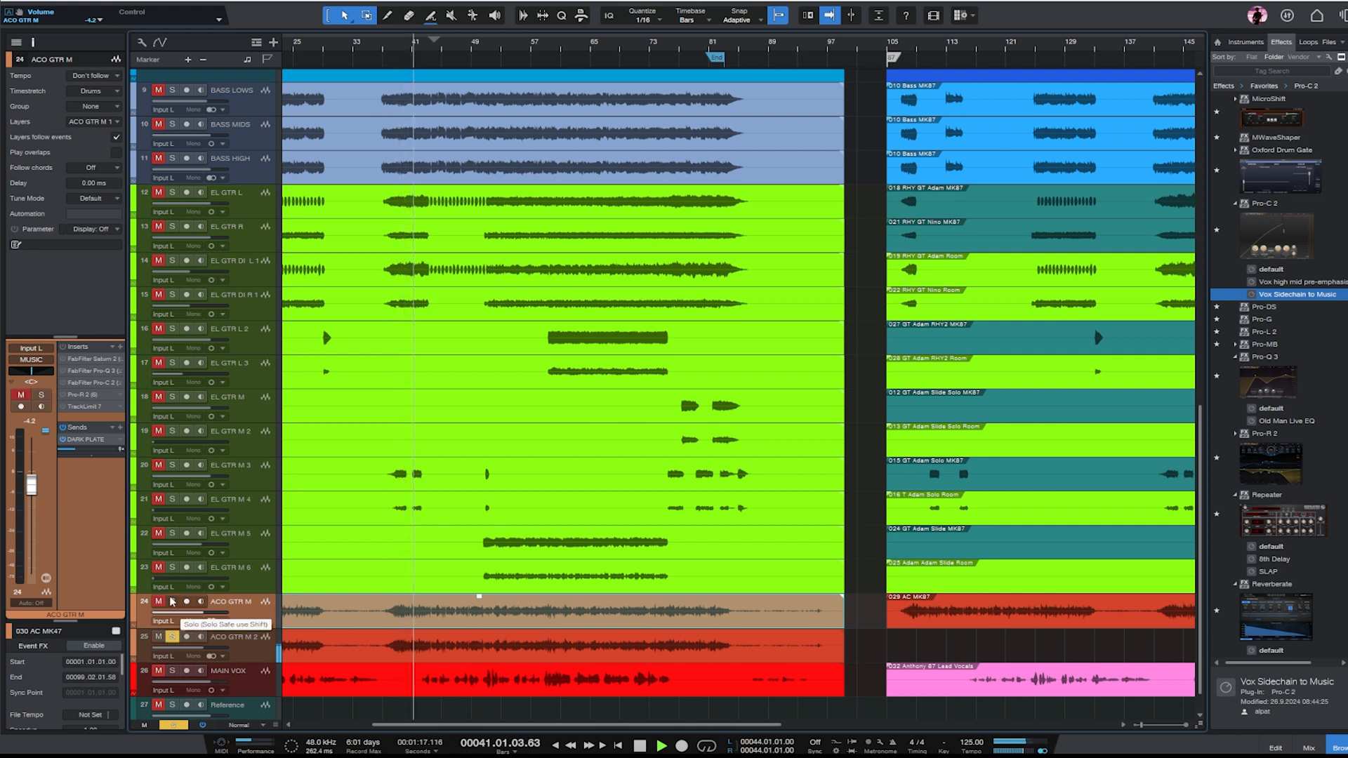
{"action": "left_click", "coordinate": [172, 602]}
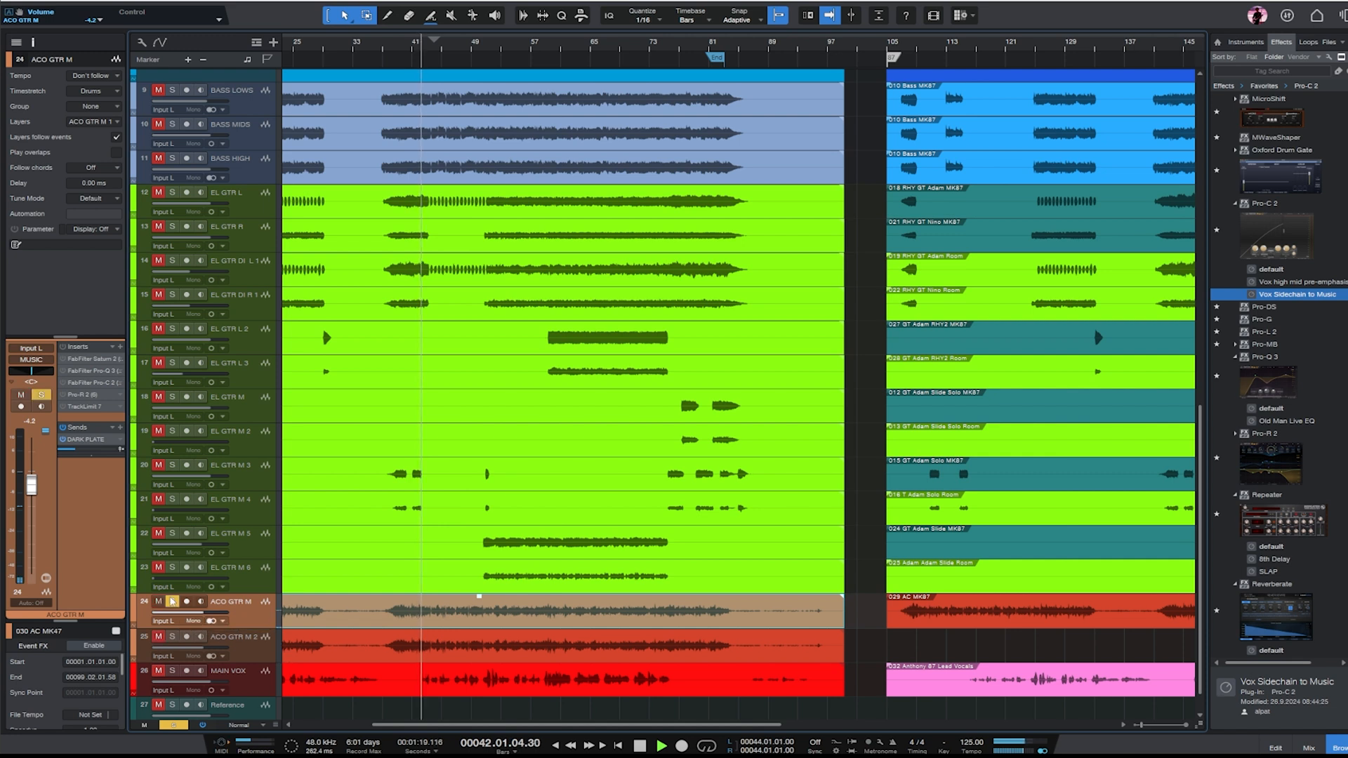
{"action": "left_click", "coordinate": [172, 639]}
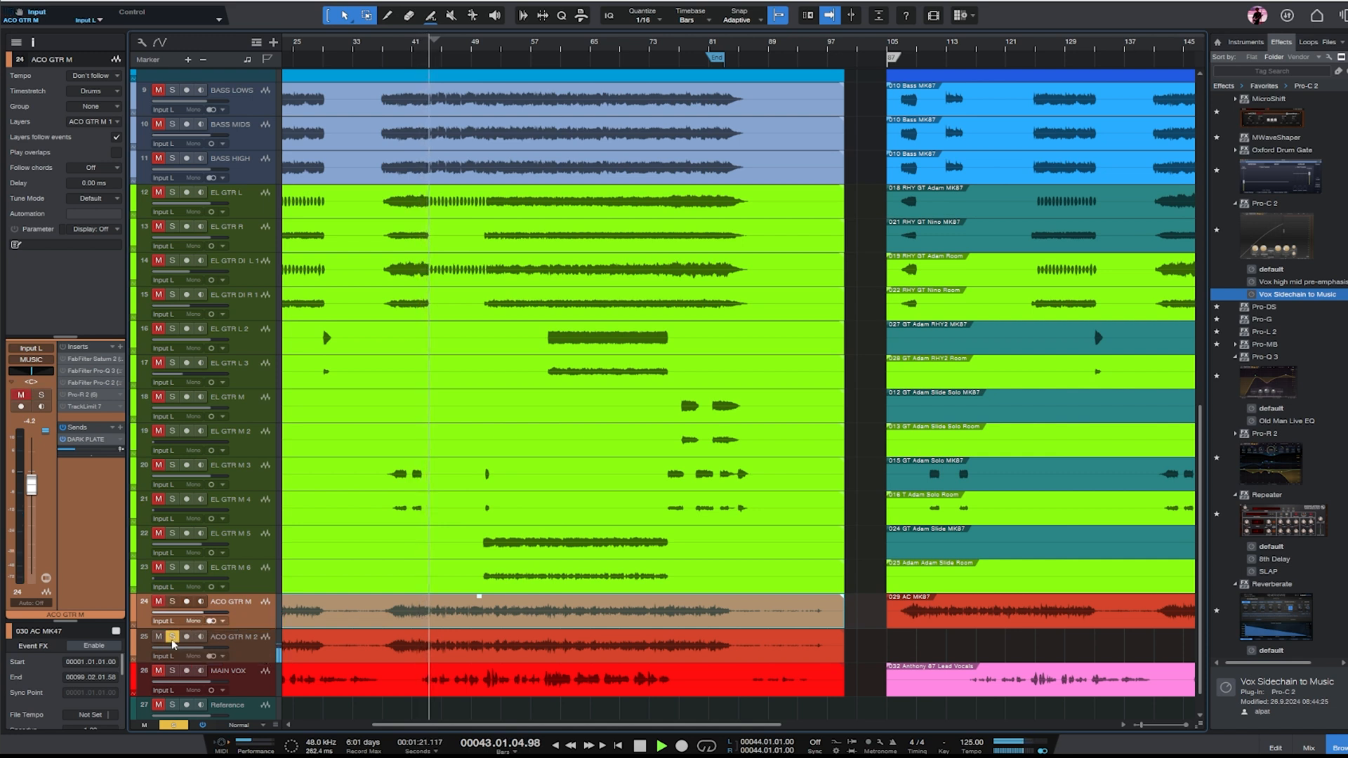
{"action": "key", "text": "space"}
- Replay from bar 41 with ACO GTR M soloed, switch the solo to ACO GTR M 2, and stop playback
{"action": "left_click", "coordinate": [415, 51]}
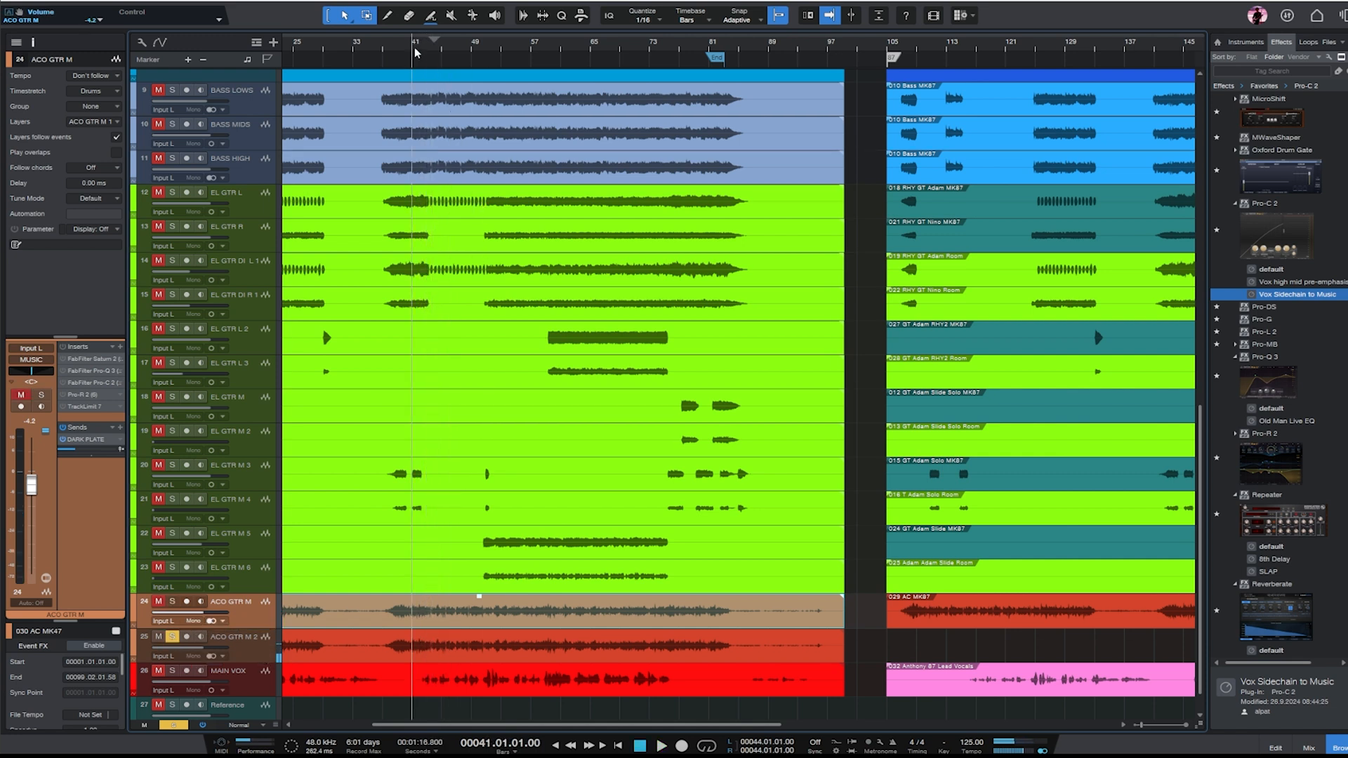
{"action": "left_click", "coordinate": [172, 603]}
{"action": "key", "text": "space"}
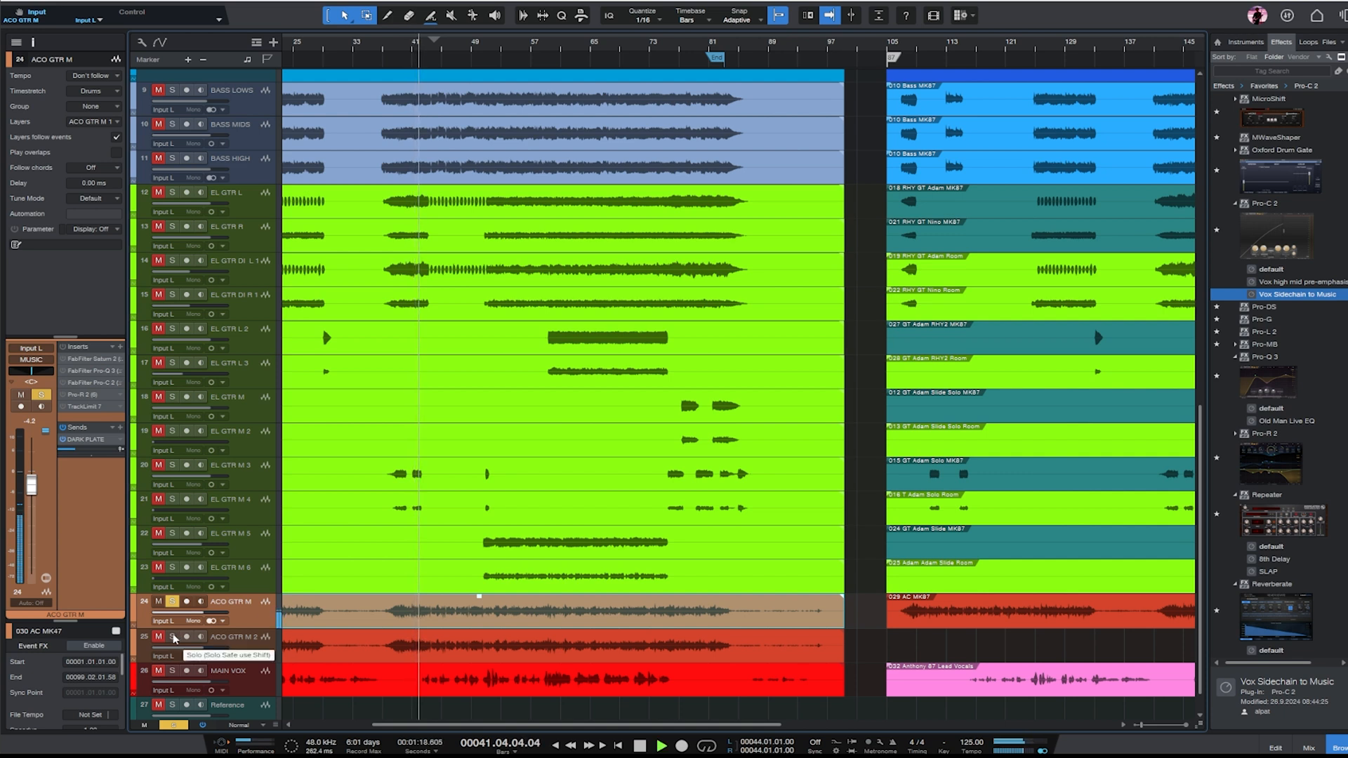
{"action": "left_click", "coordinate": [172, 638]}
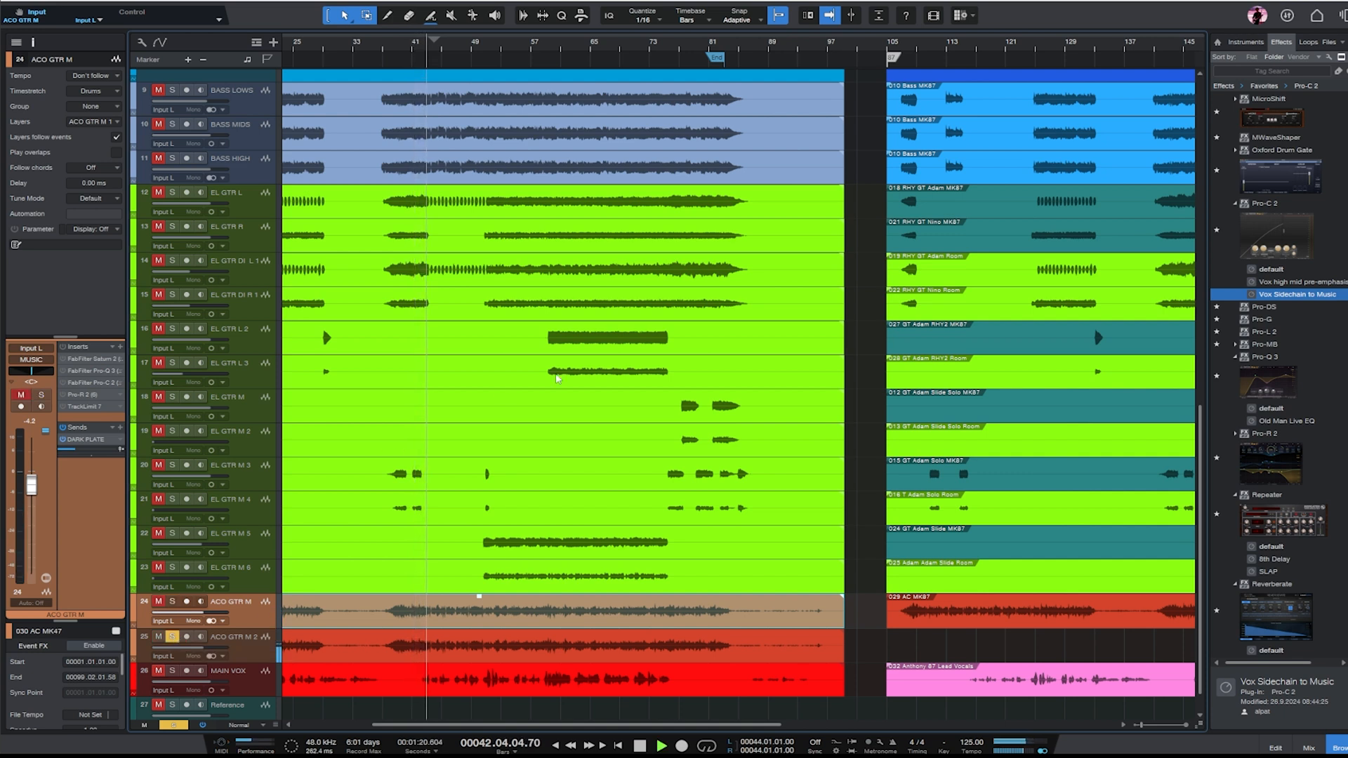
{"action": "key", "text": "space"}
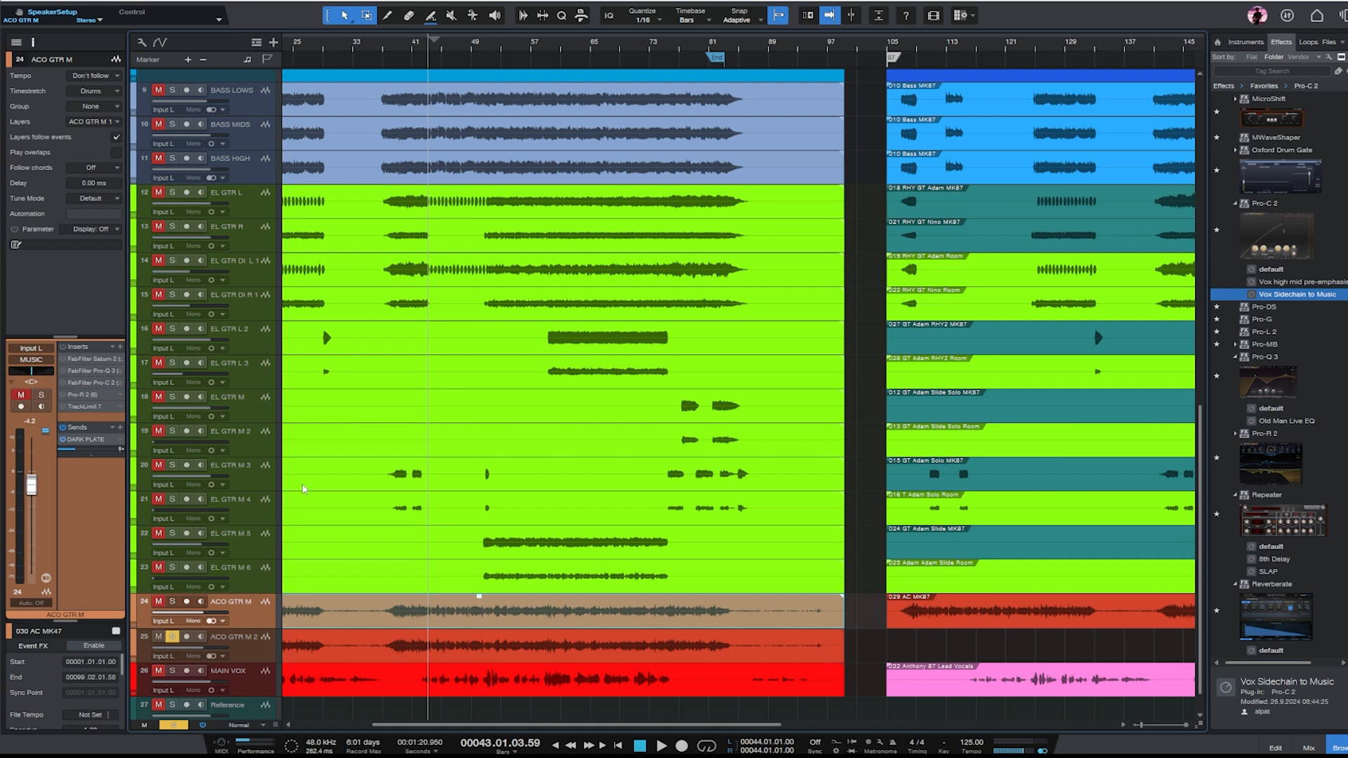
- Continue comparing both acoustic guitar microphones from around bar 43 by alternating their solos, and stop playback near bar 48
{"action": "left_click", "coordinate": [173, 602]}
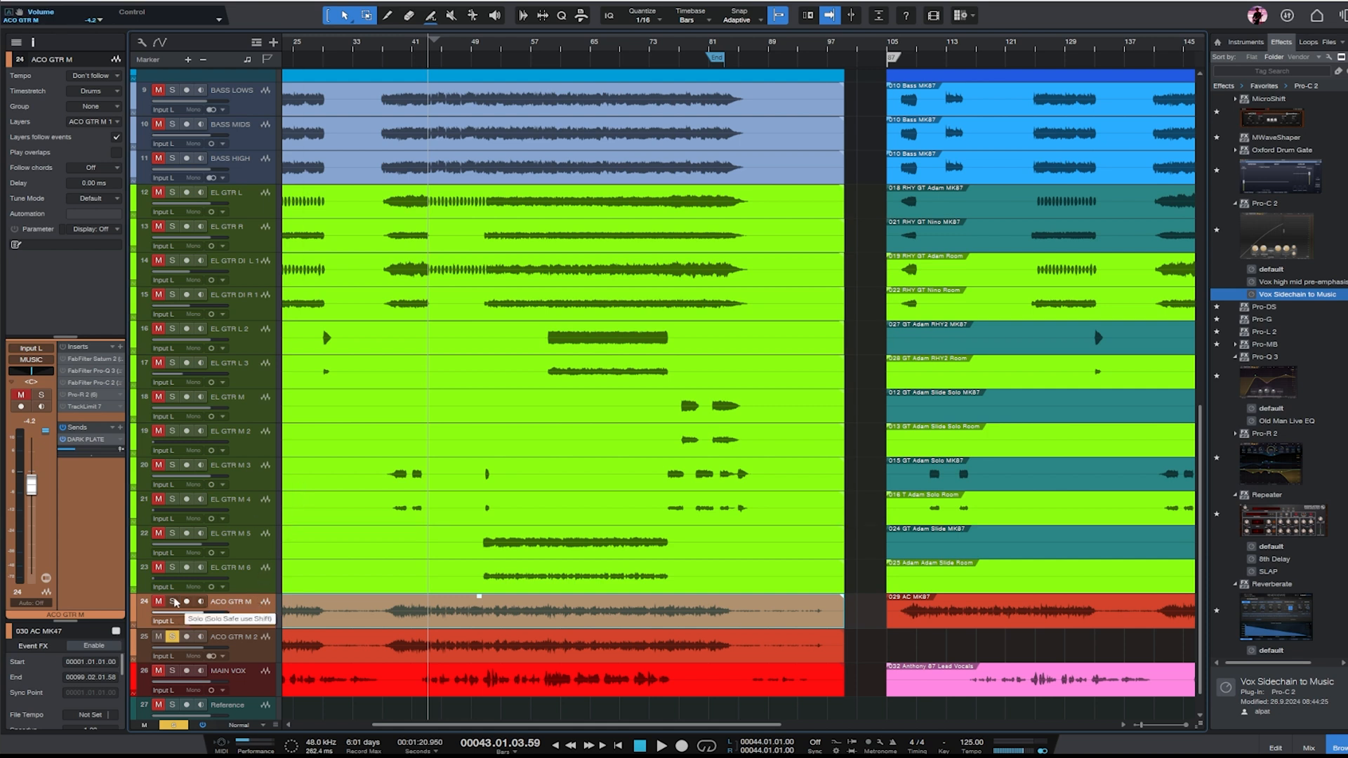
{"action": "key", "text": "space"}
{"action": "left_click", "coordinate": [179, 639]}
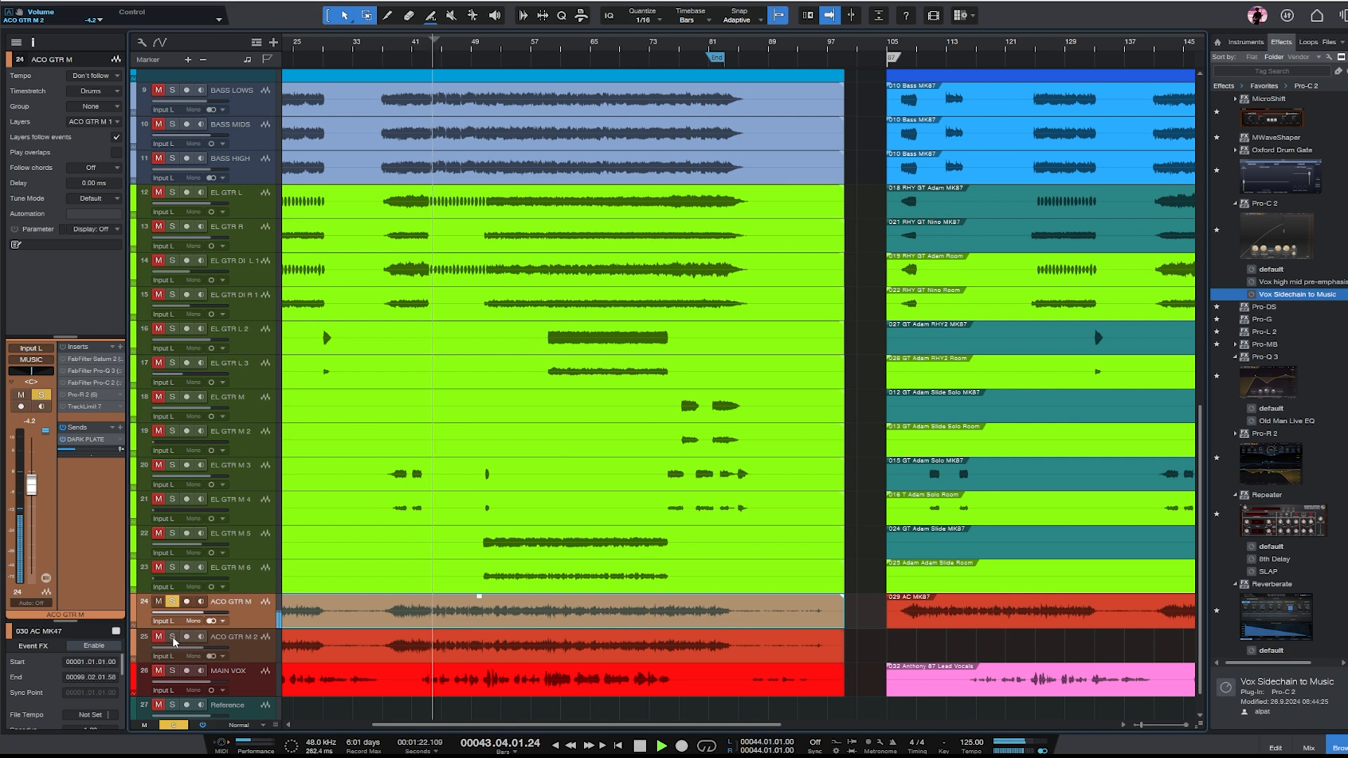
{"action": "left_click", "coordinate": [173, 638]}
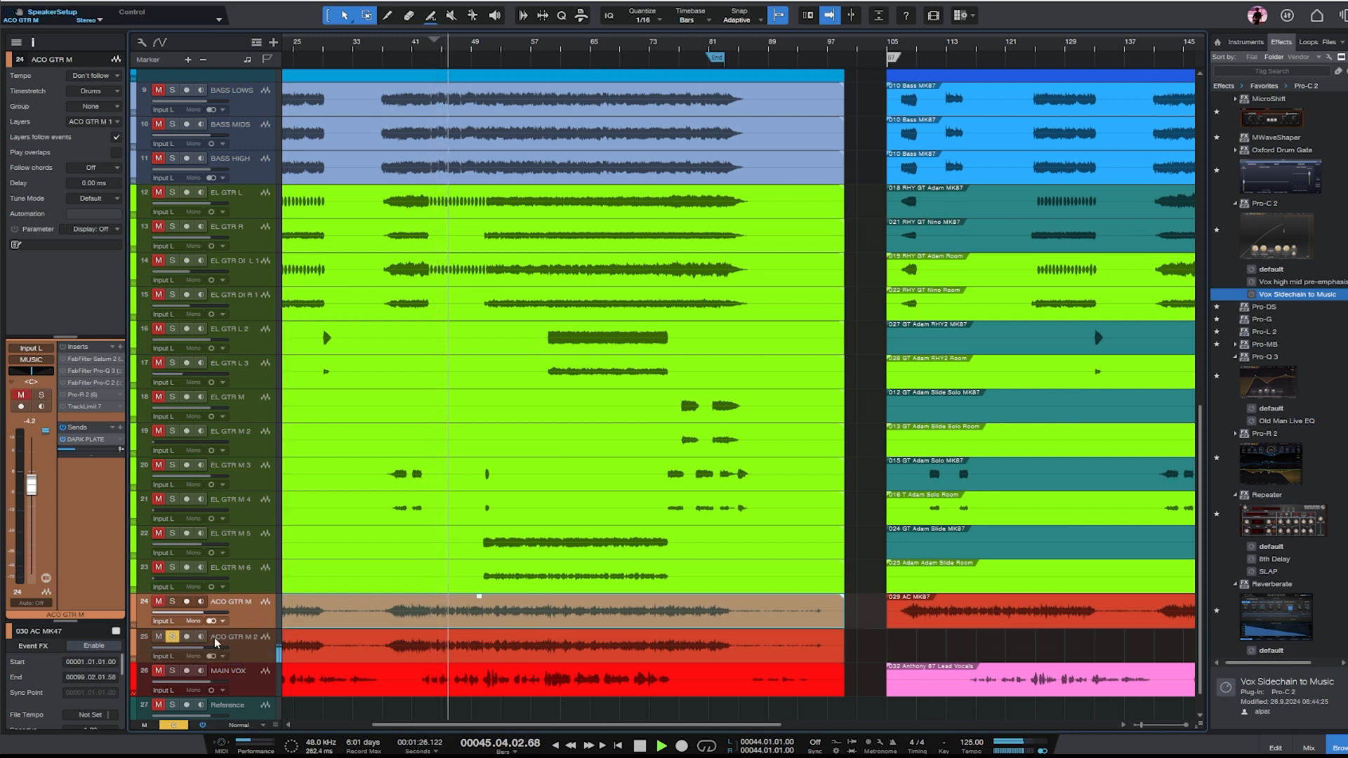
{"action": "left_click", "coordinate": [172, 602]}
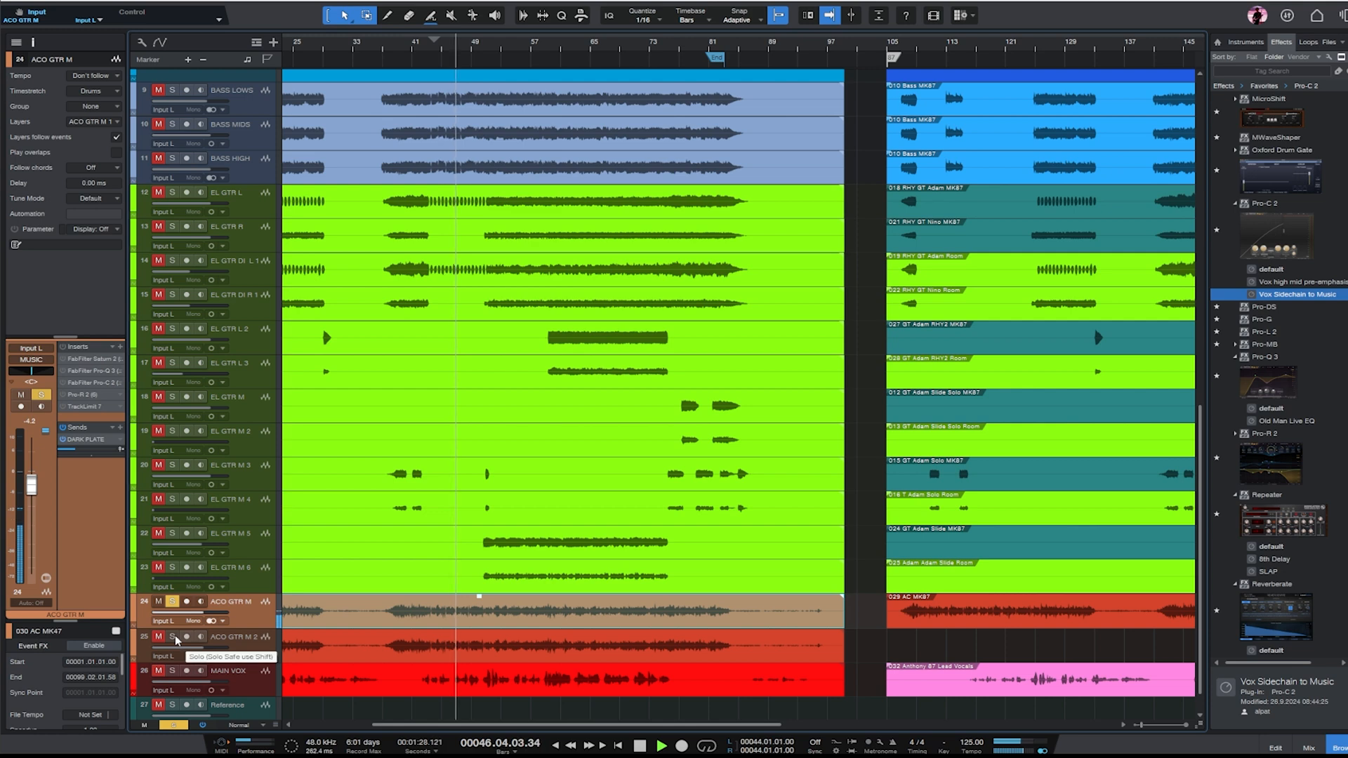
{"action": "left_click", "coordinate": [173, 638]}
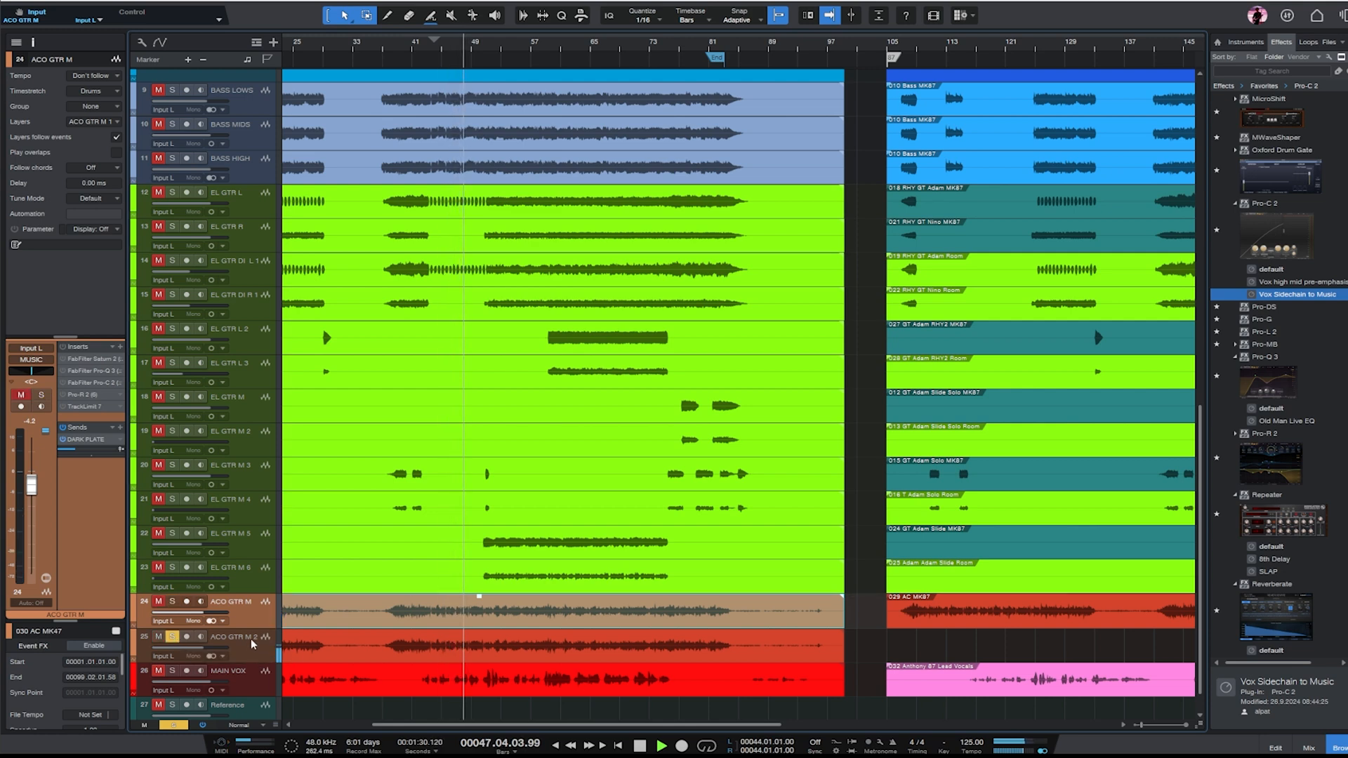
{"action": "key", "text": "space"}
- Move the duplicate 'AC MK87' clip back to bar 105 and remove the ACO GTR M 2 track
{"action": "left_click", "coordinate": [407, 660]}
{"action": "key", "text": "w"}
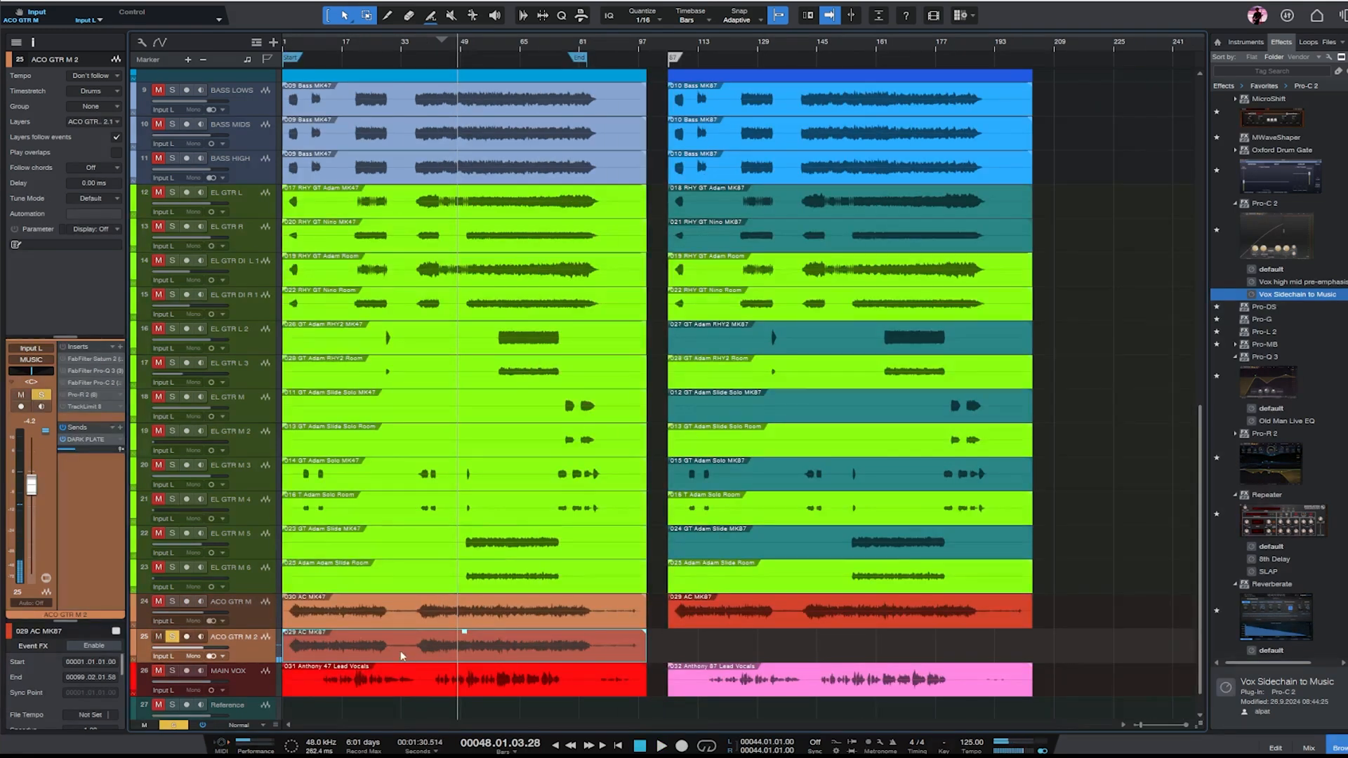
{"action": "left_click_drag", "start_coordinate": [401, 657], "coordinate": [806, 662]}
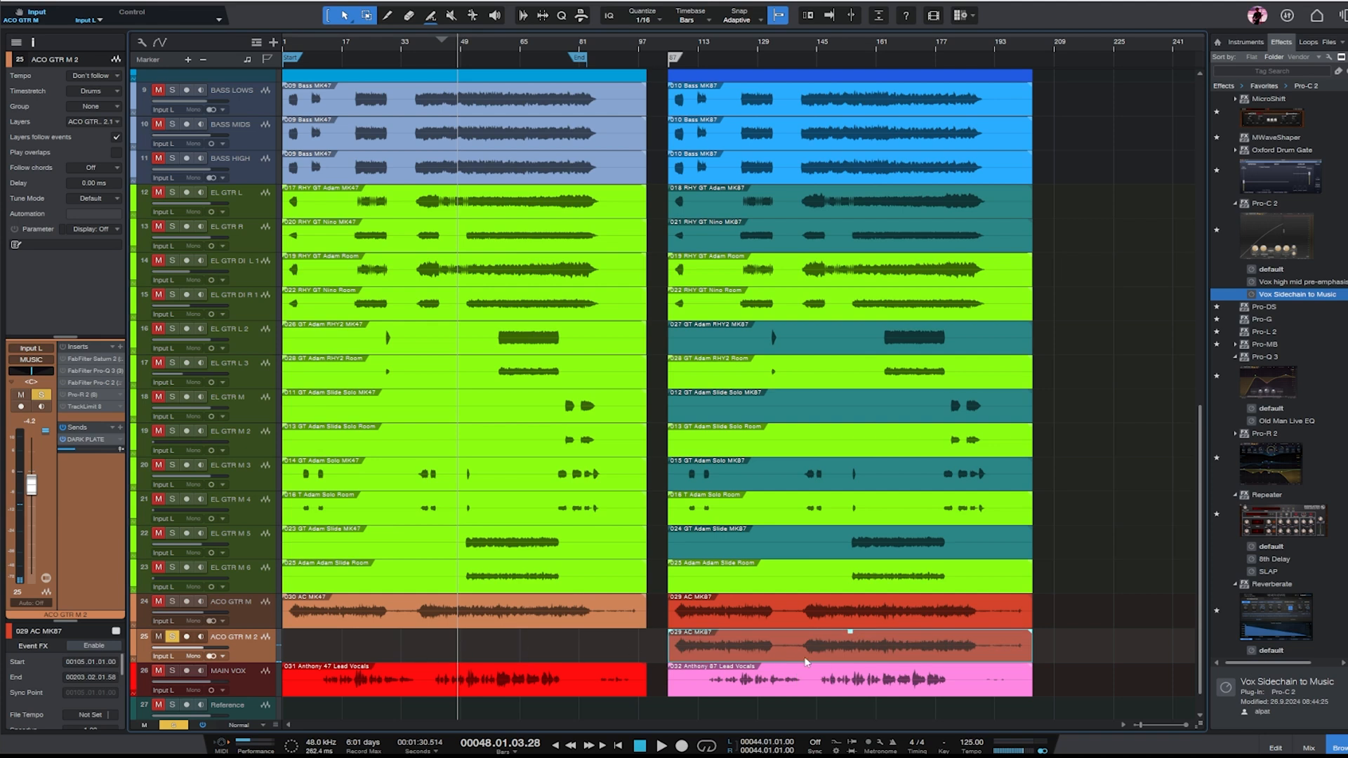
{"action": "key", "text": "shift+t"}
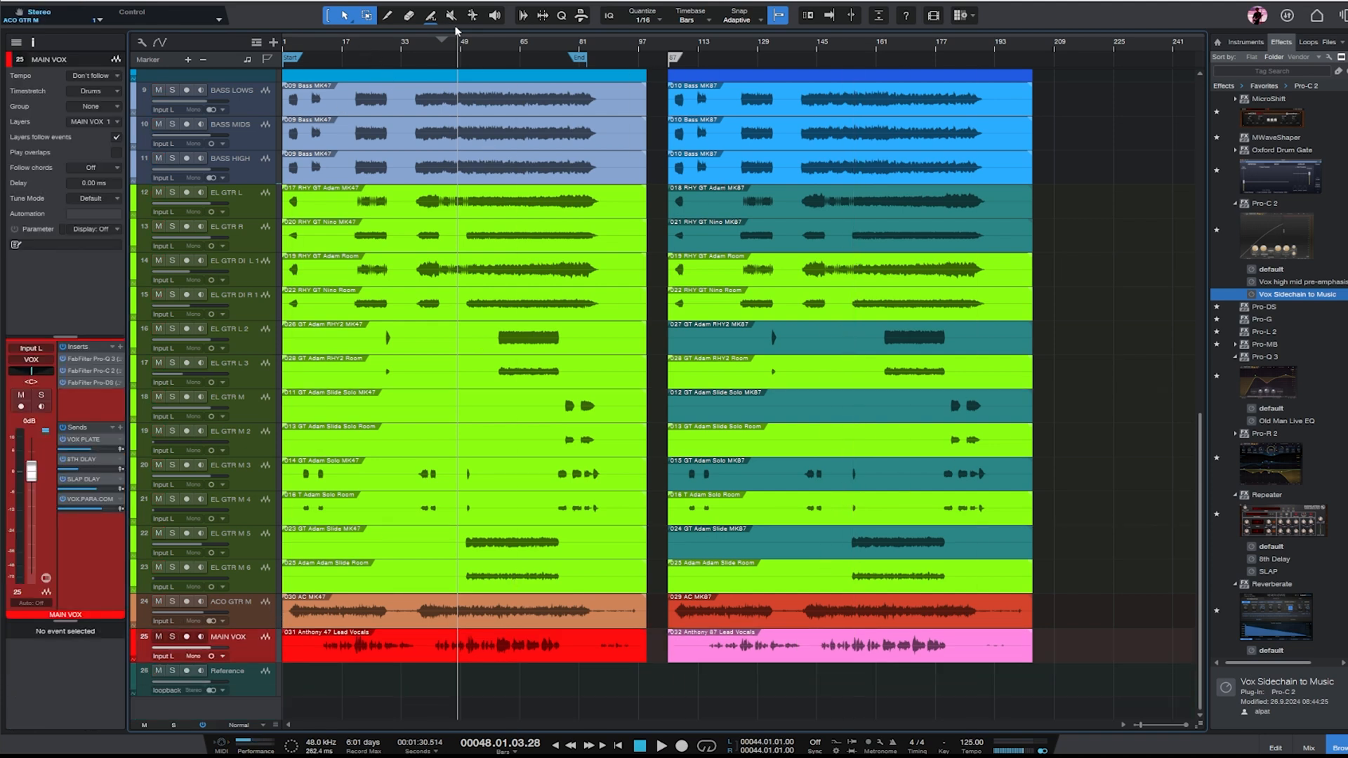
- Place the playhead at bar 41 of the MK47 section and select the ACO GTR M track
{"action": "left_click", "coordinate": [432, 45]}
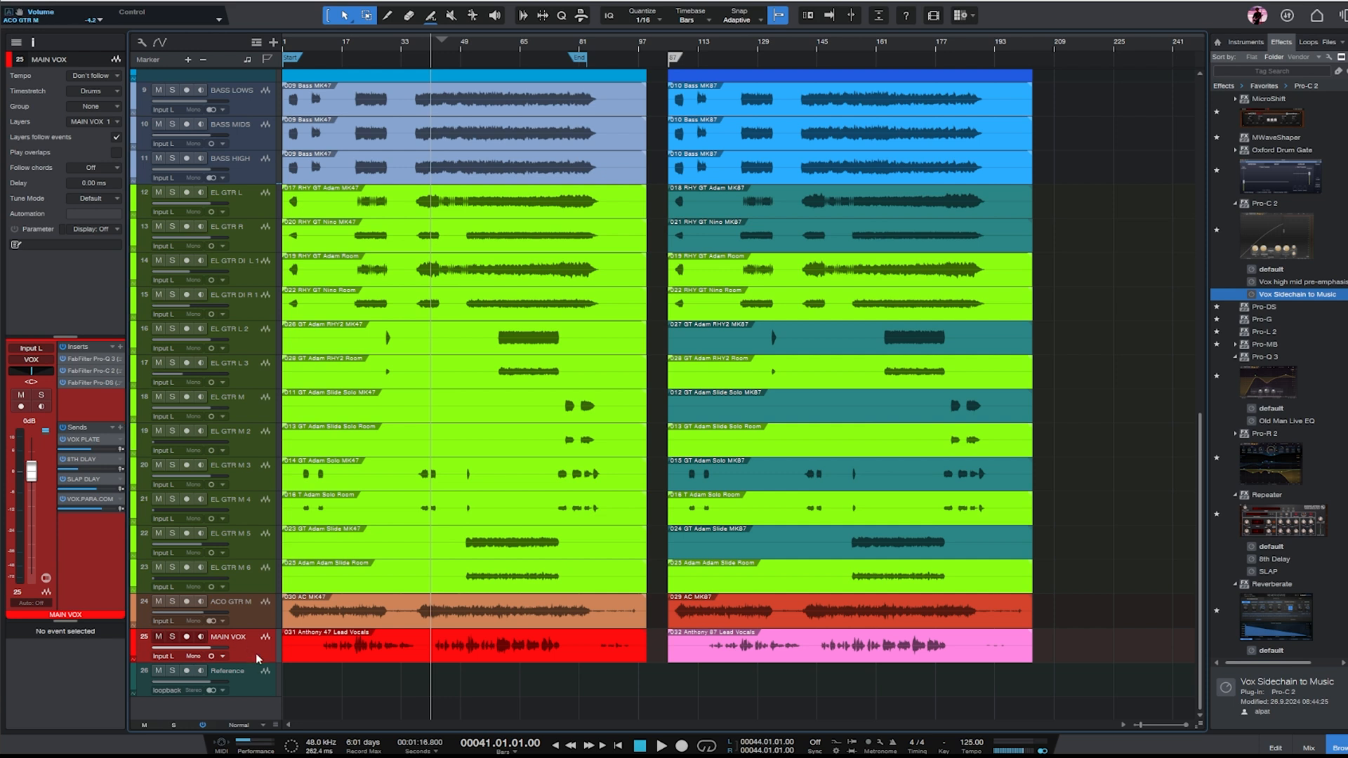
{"action": "left_click", "coordinate": [265, 610]}
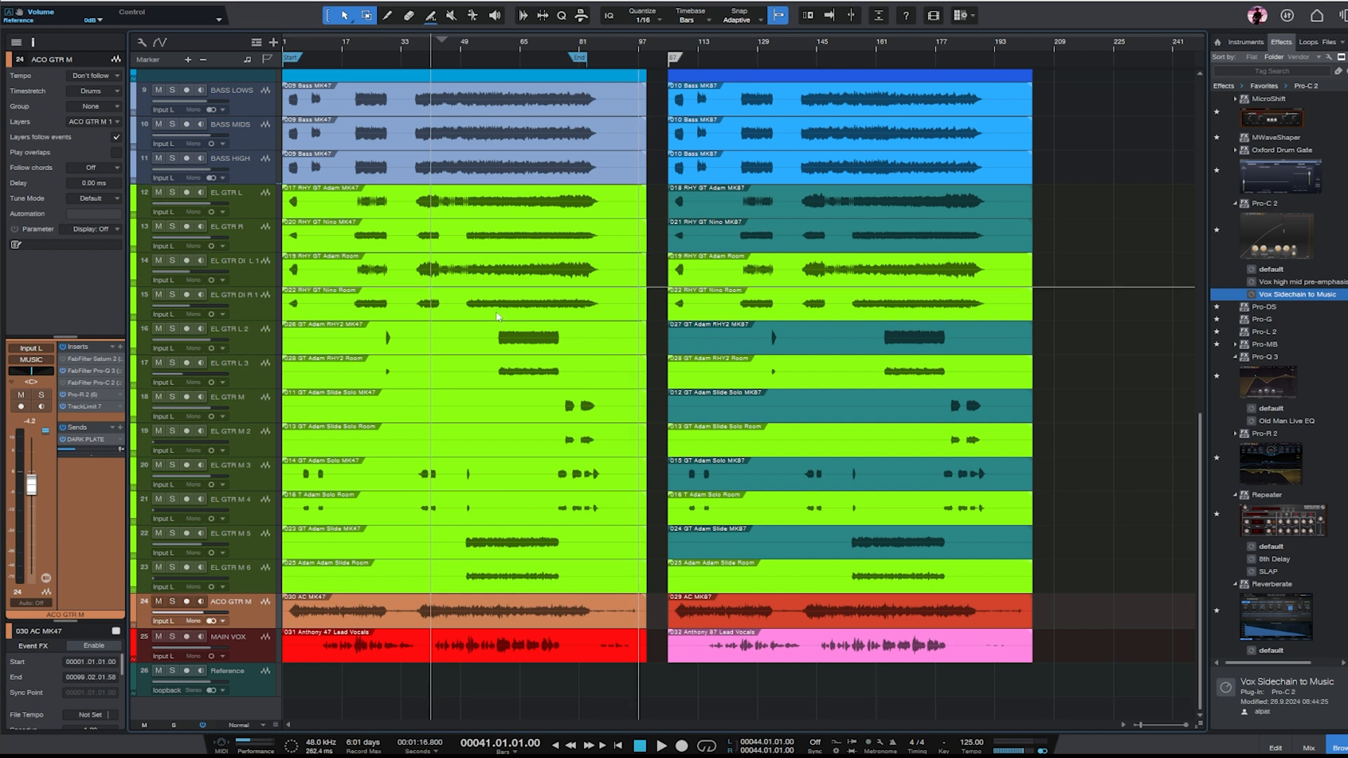
- Place the playhead at bar 147 in the MK87 section and reset all tracks to a uniform Normal height
{"action": "left_click", "coordinate": [823, 40]}
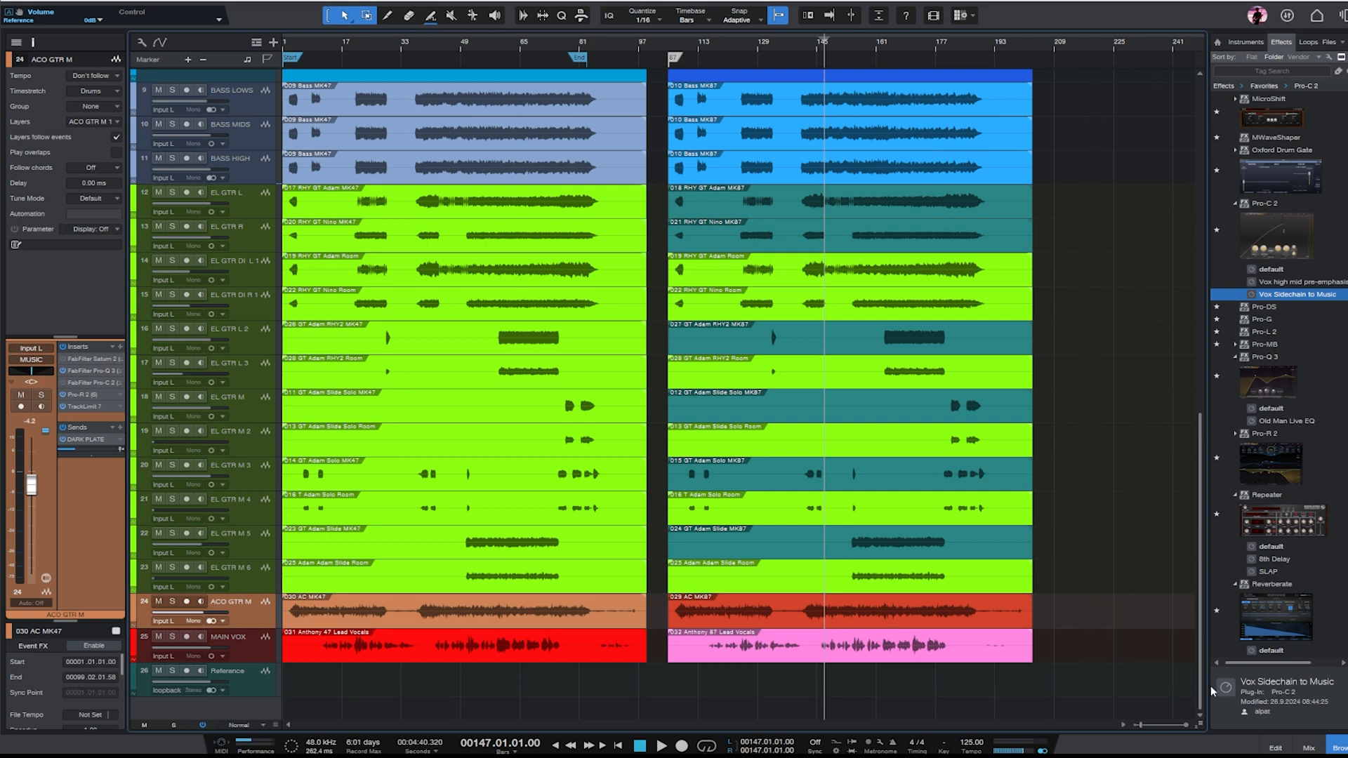
{"action": "left_click_drag", "start_coordinate": [1200, 685], "coordinate": [1213, 445]}
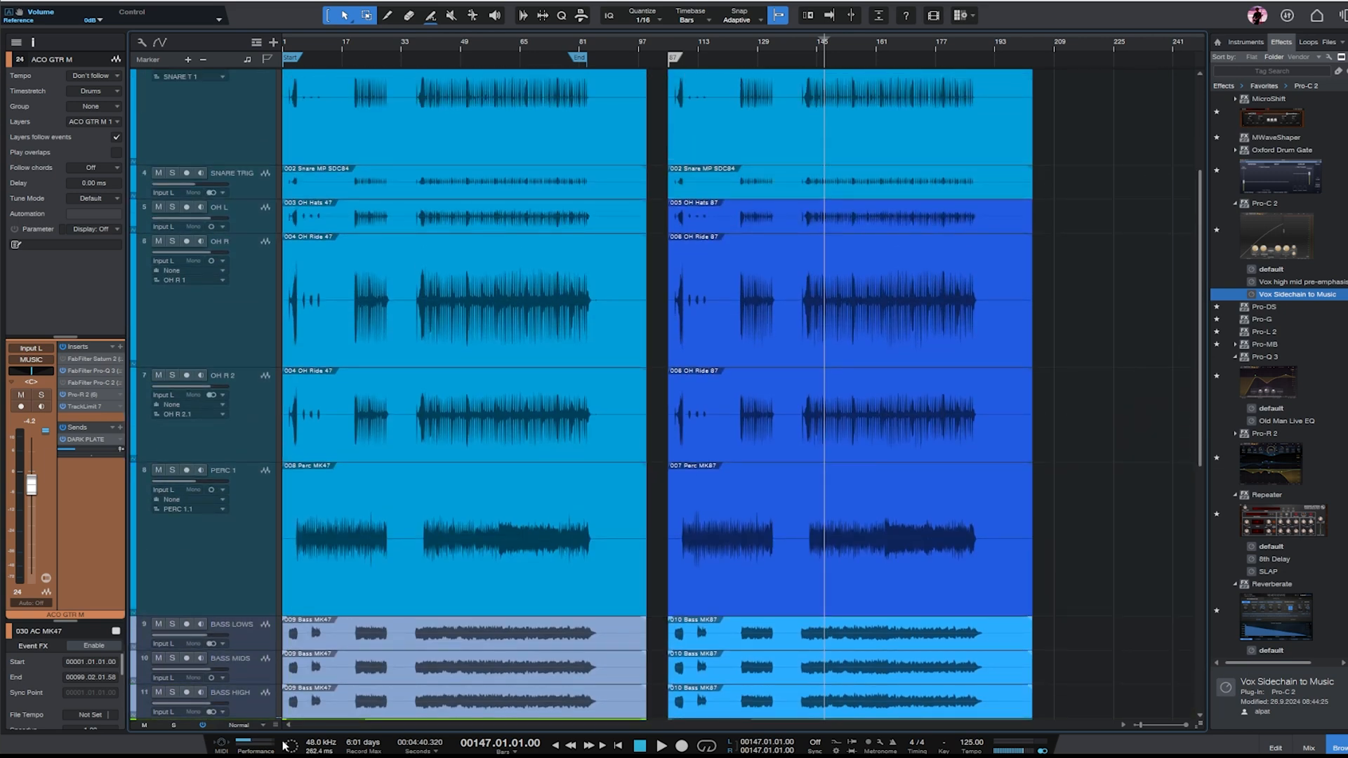
{"action": "left_click", "coordinate": [238, 724]}
{"action": "left_click", "coordinate": [251, 676]}
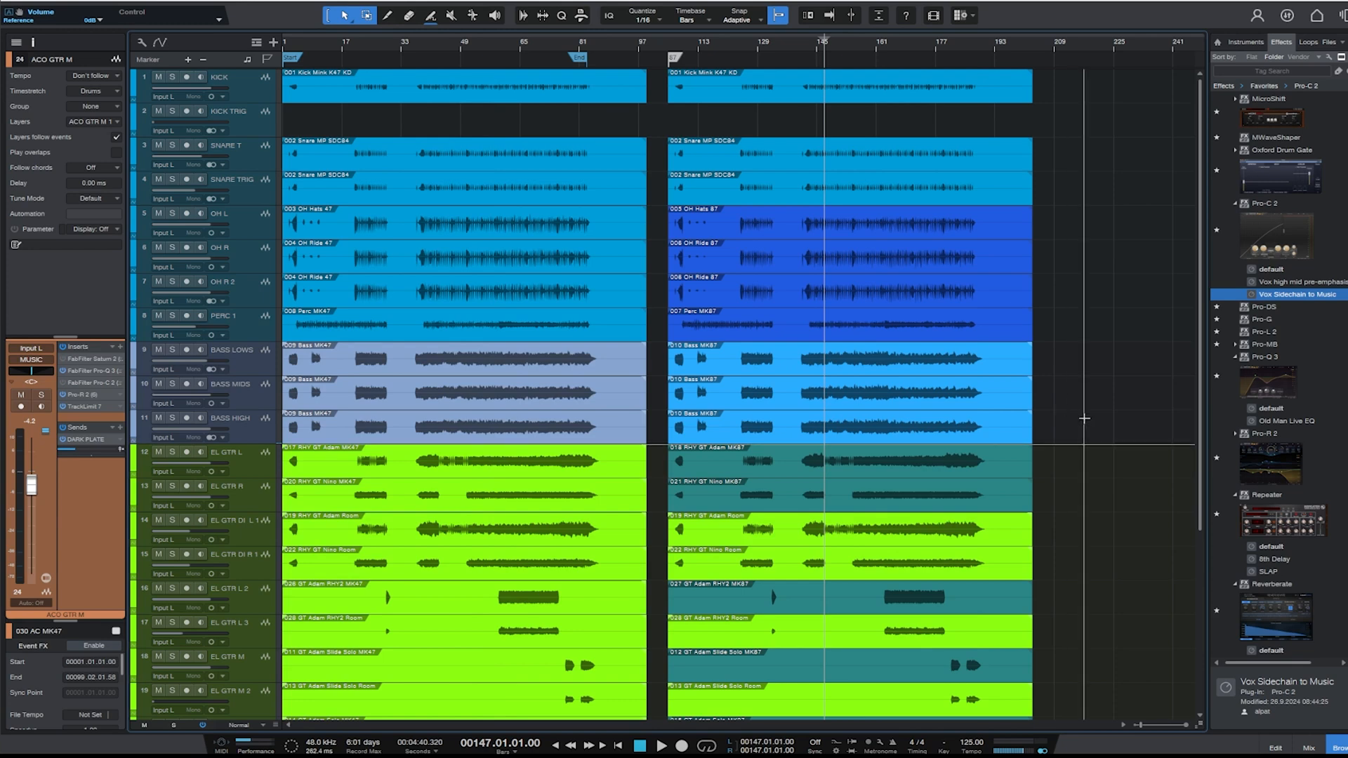
- Play the full MK87 mix from bar 147 and stop around bar 150
{"action": "scroll", "coordinate": [1054, 501], "scroll_direction": "down", "scroll_amount": 5}
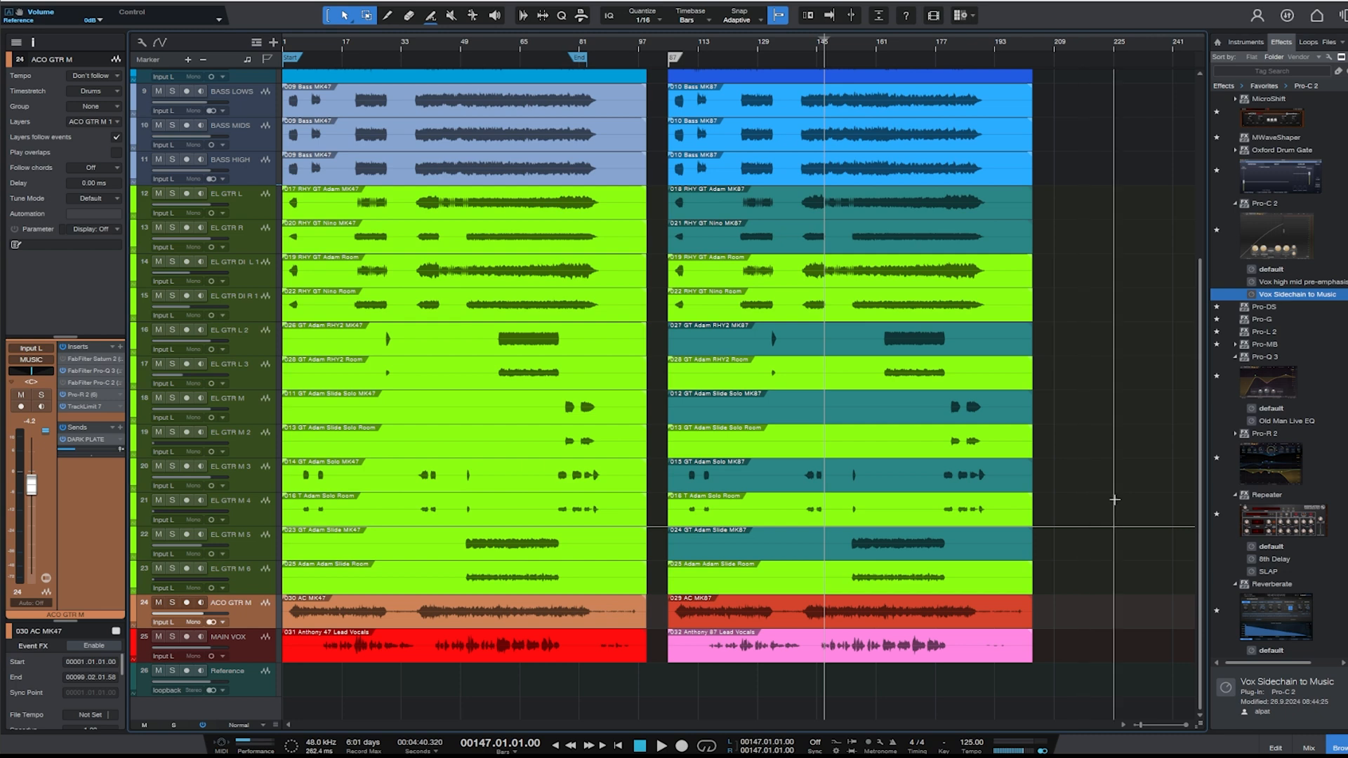
{"action": "scroll", "coordinate": [1138, 394], "scroll_direction": "up", "scroll_amount": 5}
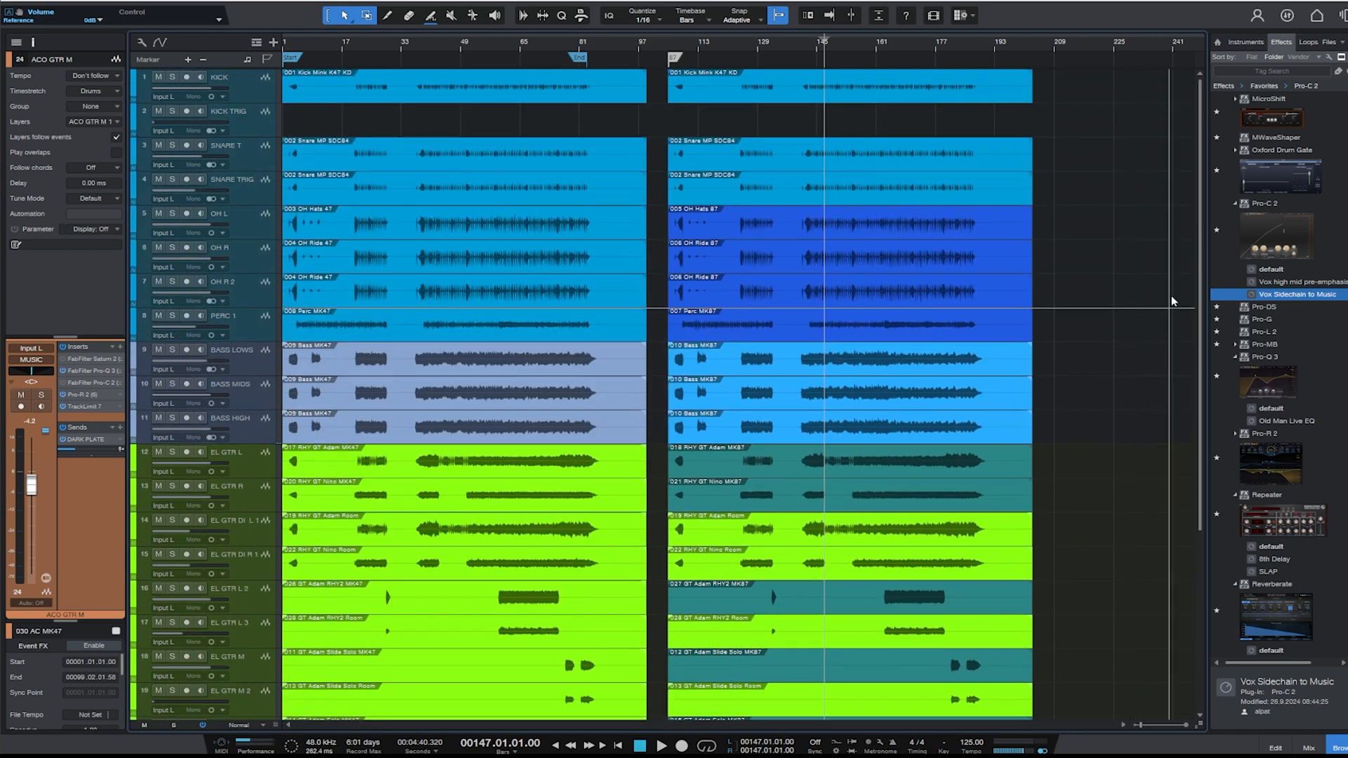
{"action": "key", "text": "space"}
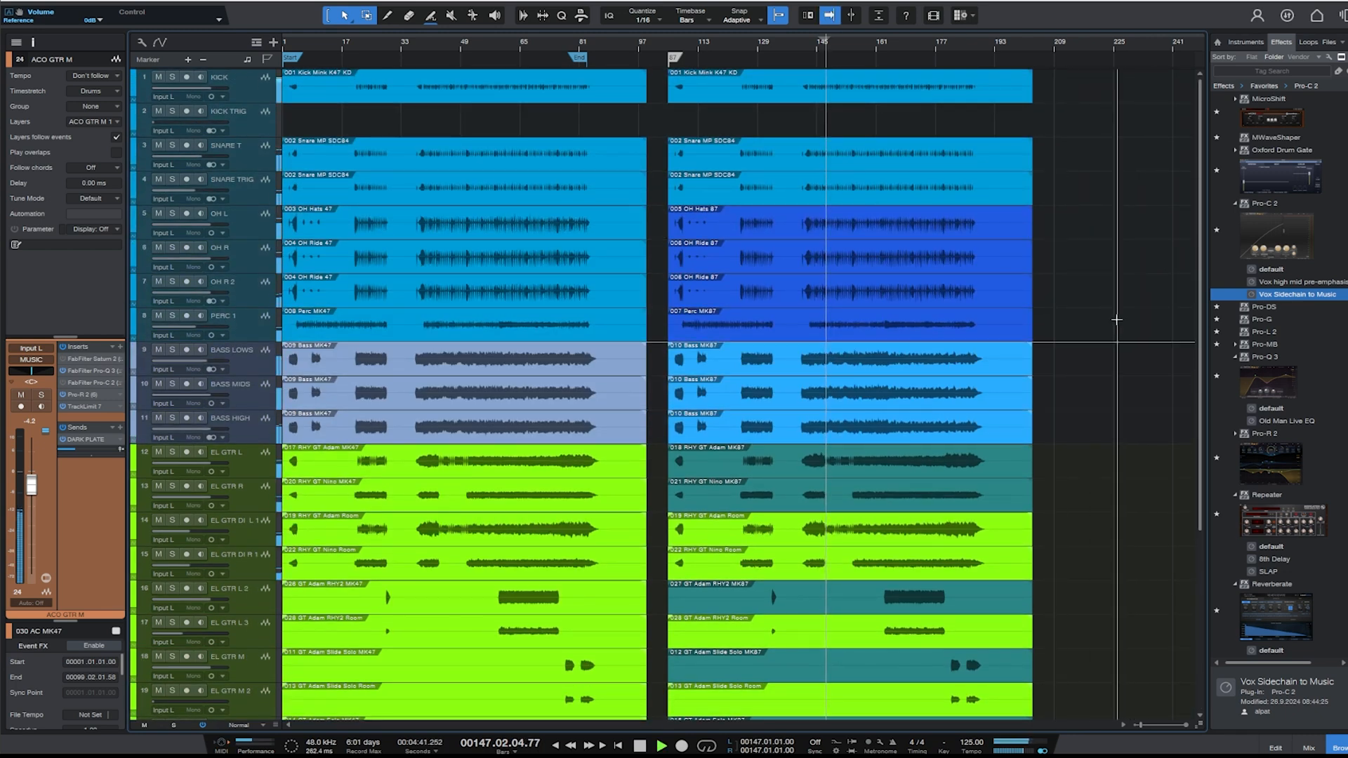
{"action": "scroll", "coordinate": [1119, 352], "scroll_direction": "down", "scroll_amount": 5}
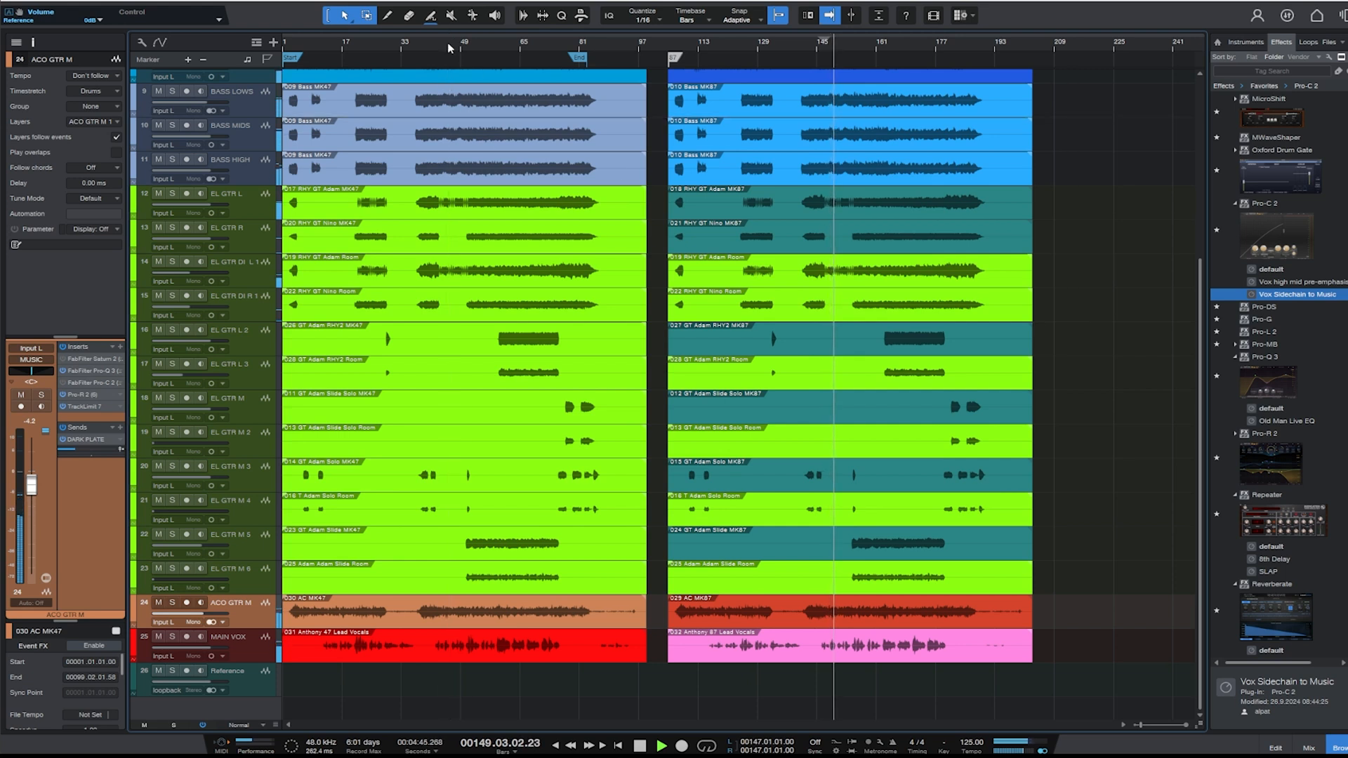
{"action": "key", "text": "space"}
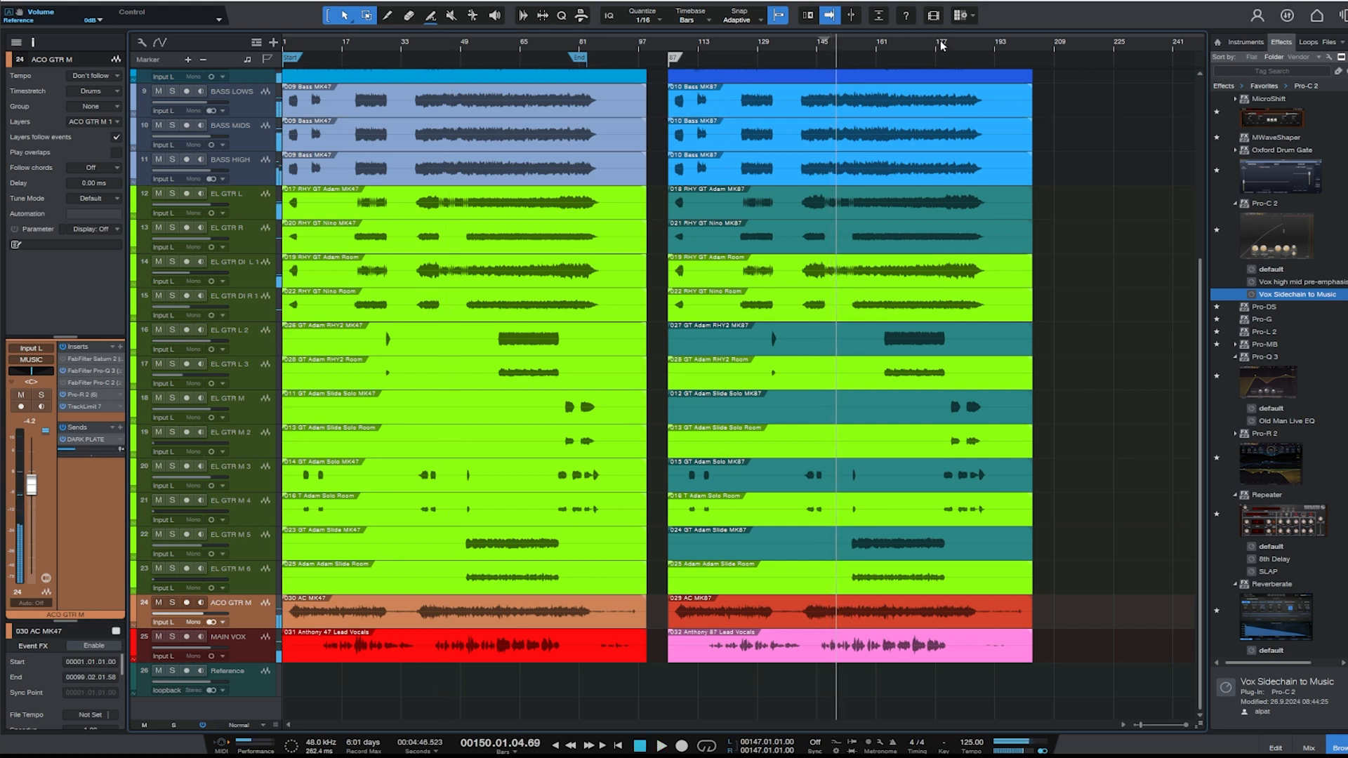
- Compare both full mixes during playback by alternating between the MK87 section after bar 160 and the MK47 section around bar 60
{"action": "left_click", "coordinate": [904, 40]}
{"action": "key", "text": "space"}
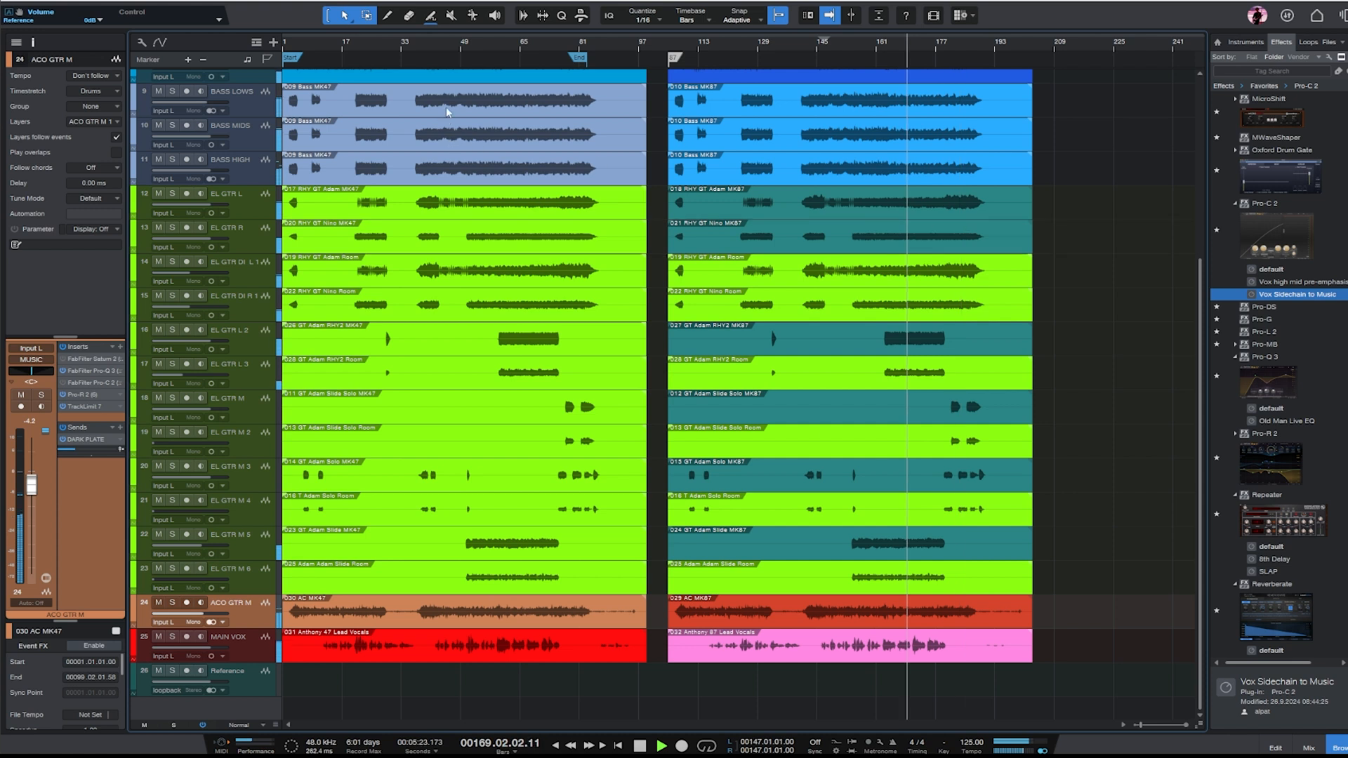
{"action": "left_click", "coordinate": [522, 44]}
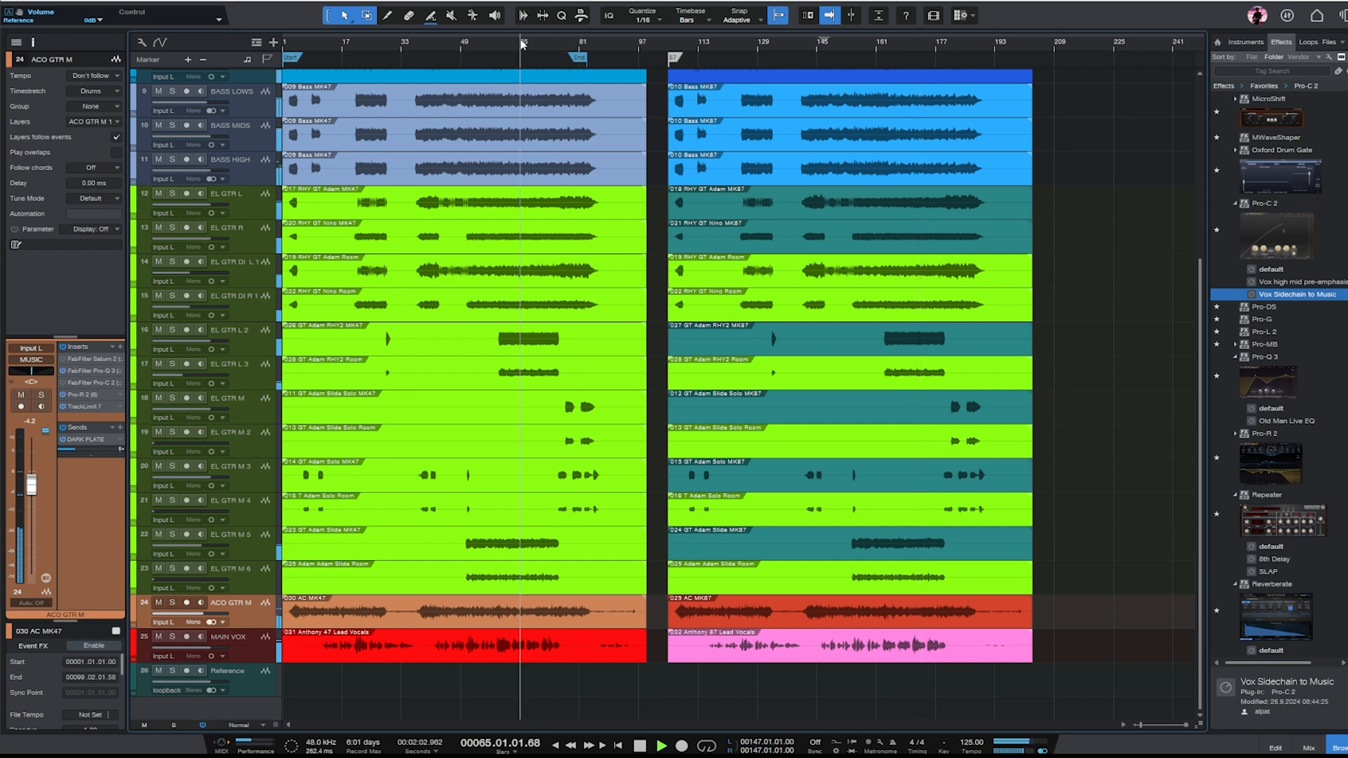
{"action": "left_click", "coordinate": [893, 43]}
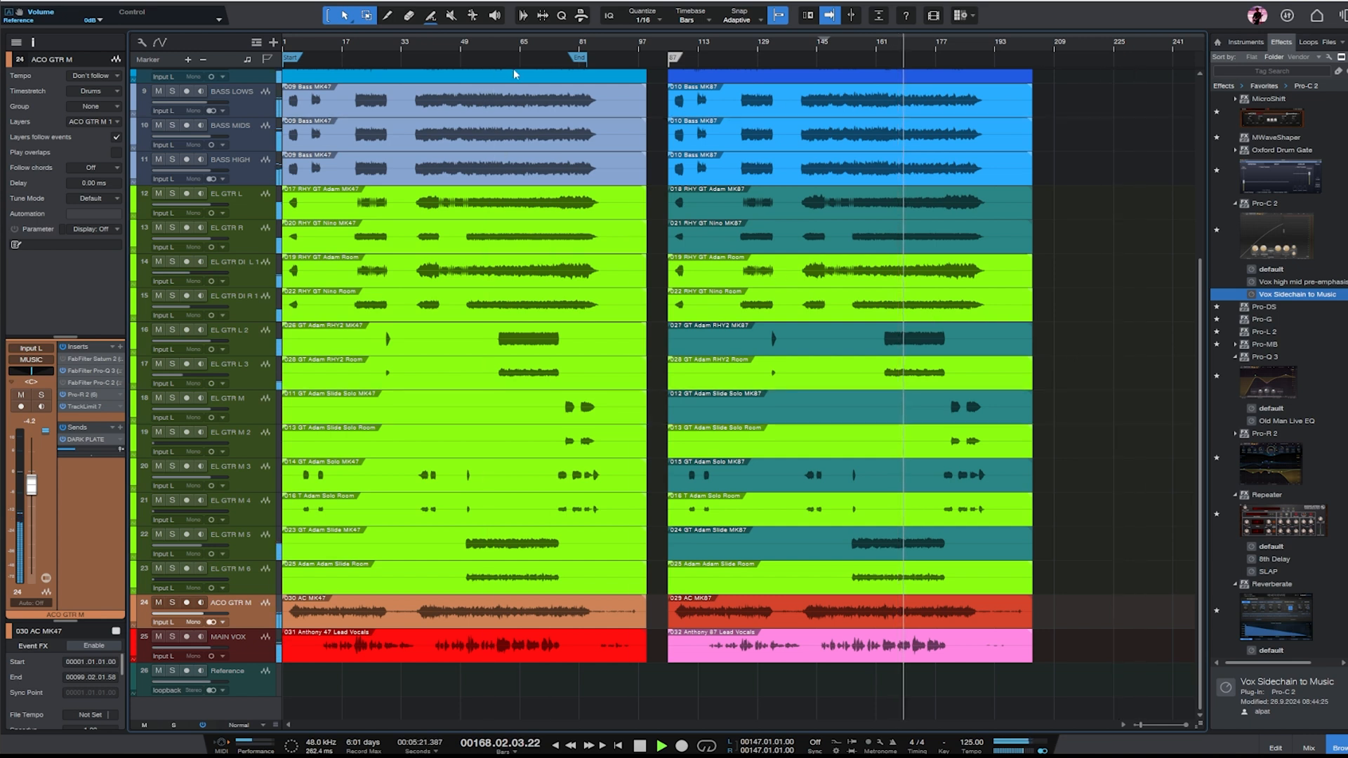
{"action": "left_click", "coordinate": [501, 40]}
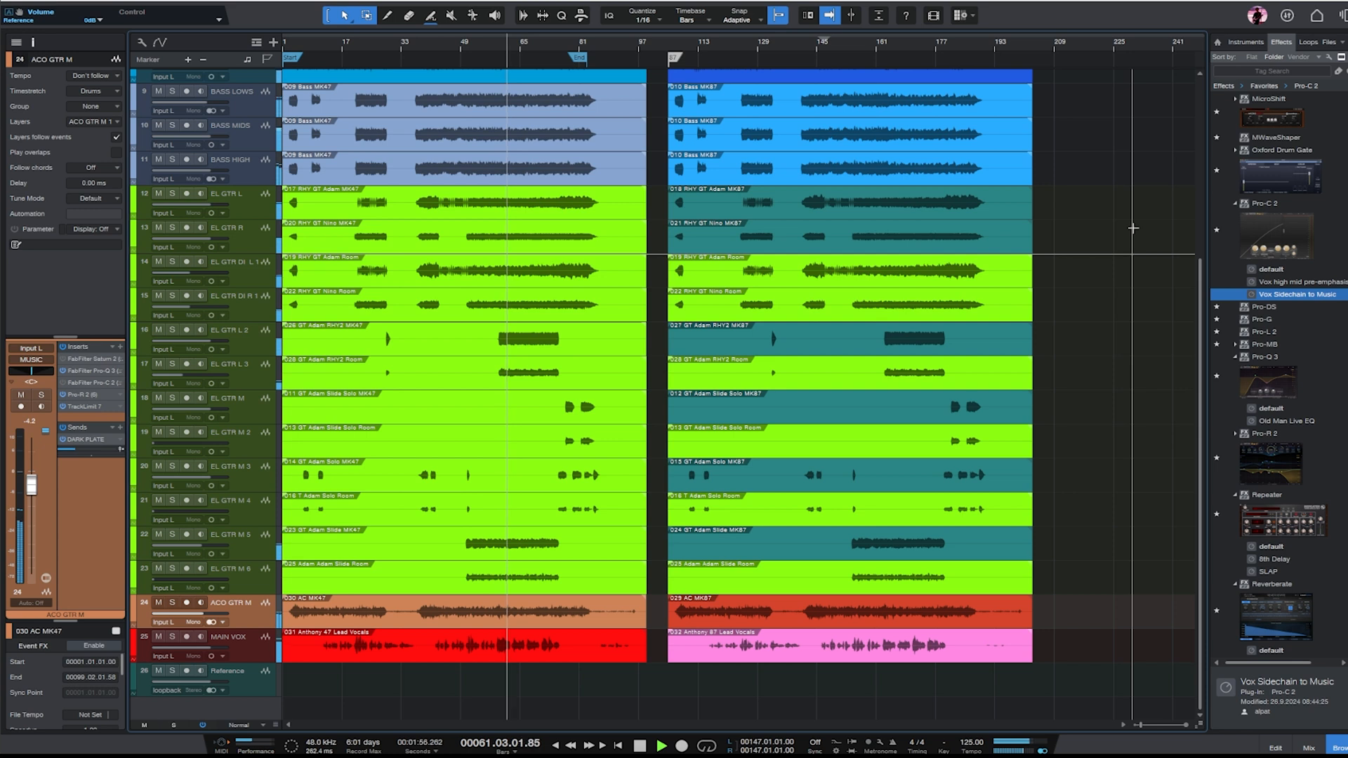
{"action": "left_click", "coordinate": [879, 46]}
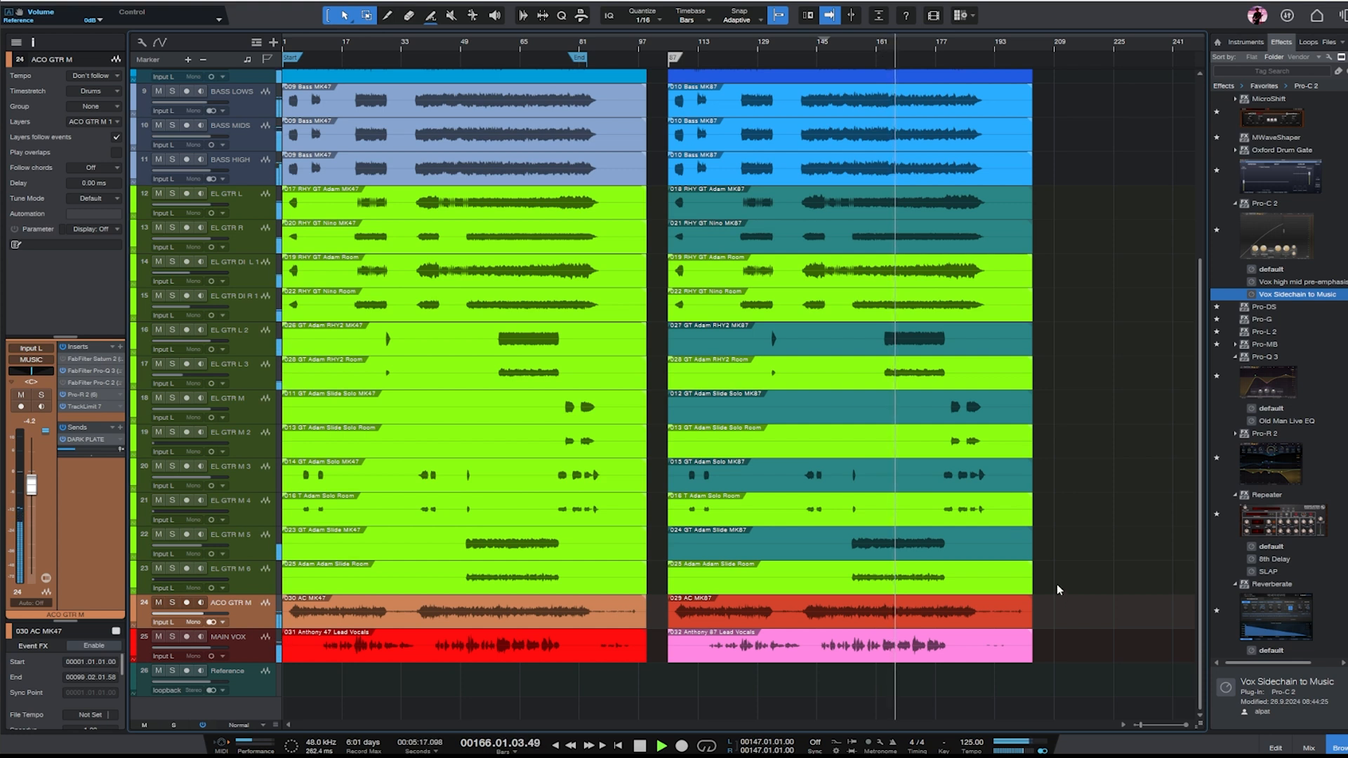
- Stop playback, duplicate the MAIN VOX track, and place a copy of the MK87 lead vocal clip on MAIN VOX 2 at bar 1
{"action": "left_click", "coordinate": [856, 651]}
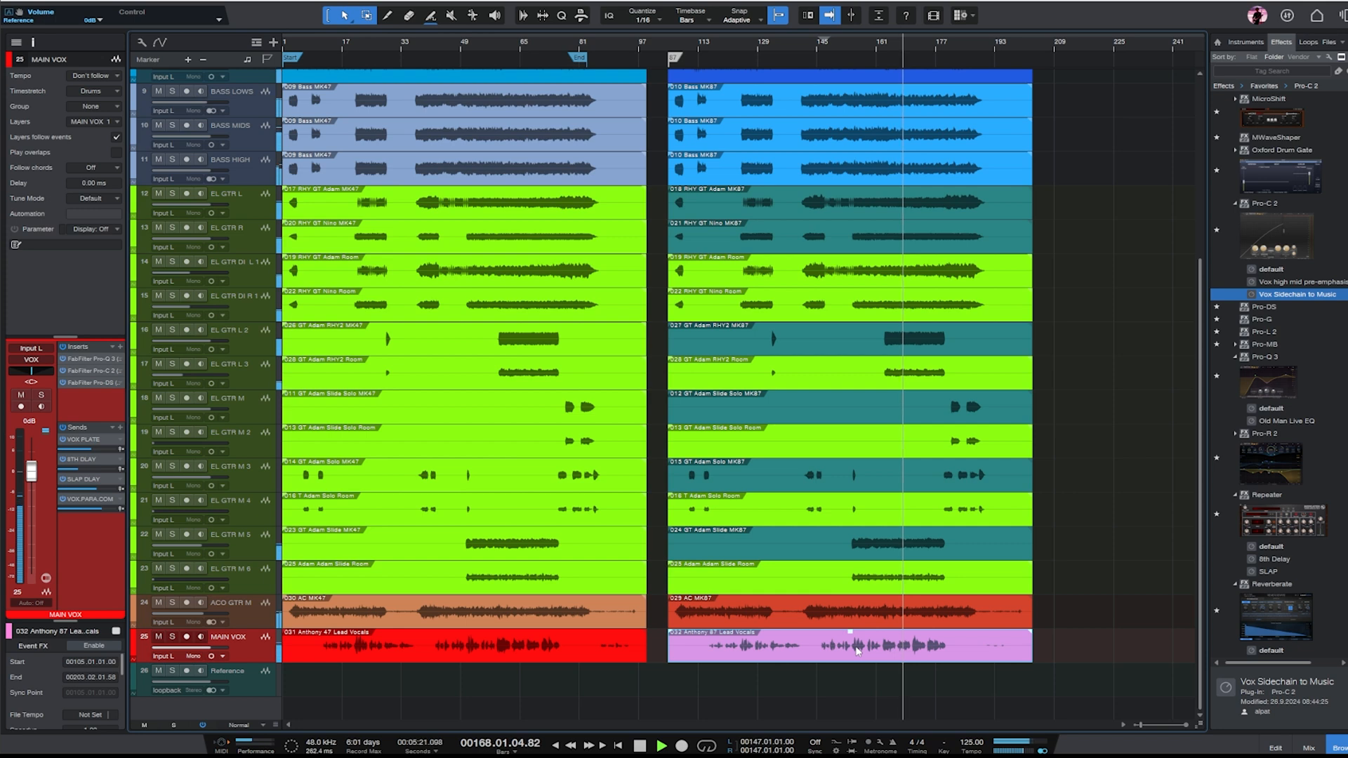
{"action": "key", "text": "space"}
{"action": "key", "text": "e"}
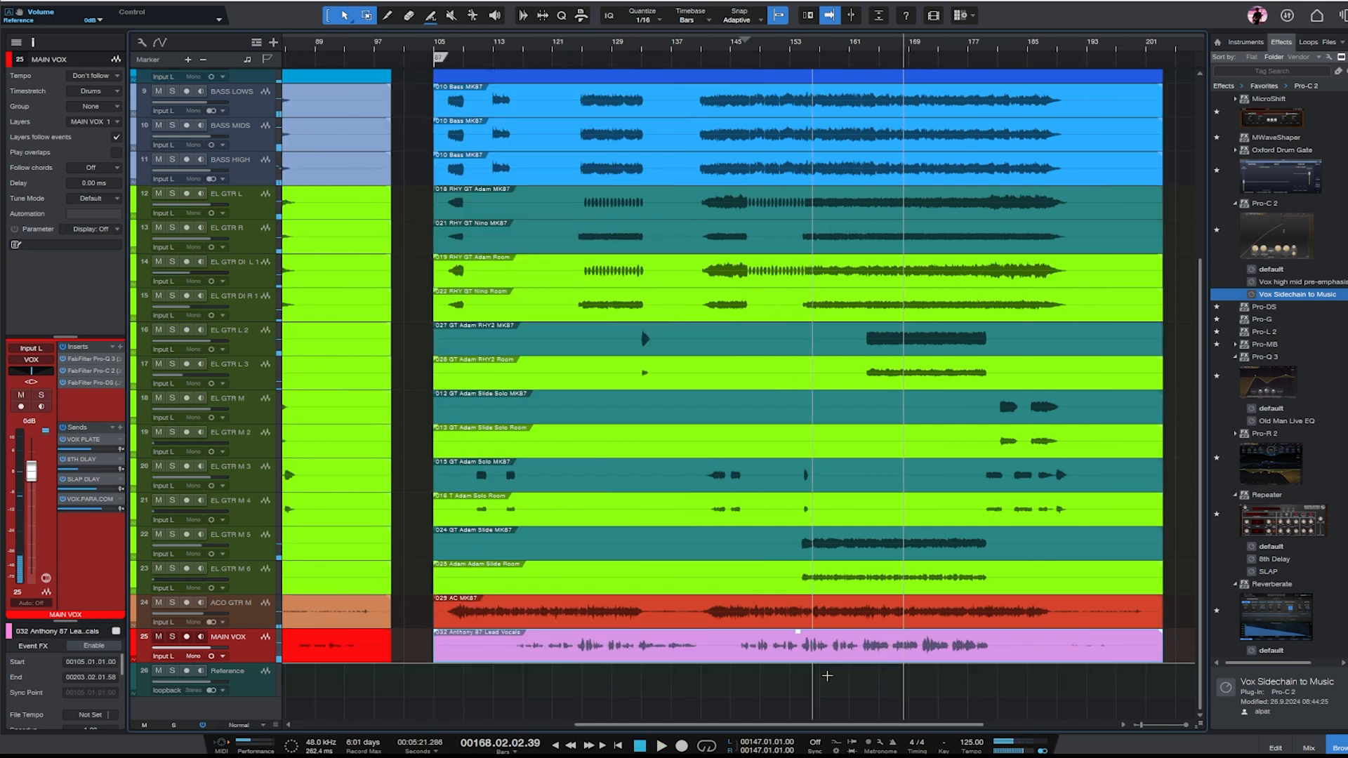
{"action": "left_click_drag", "start_coordinate": [812, 726], "coordinate": [757, 725]}
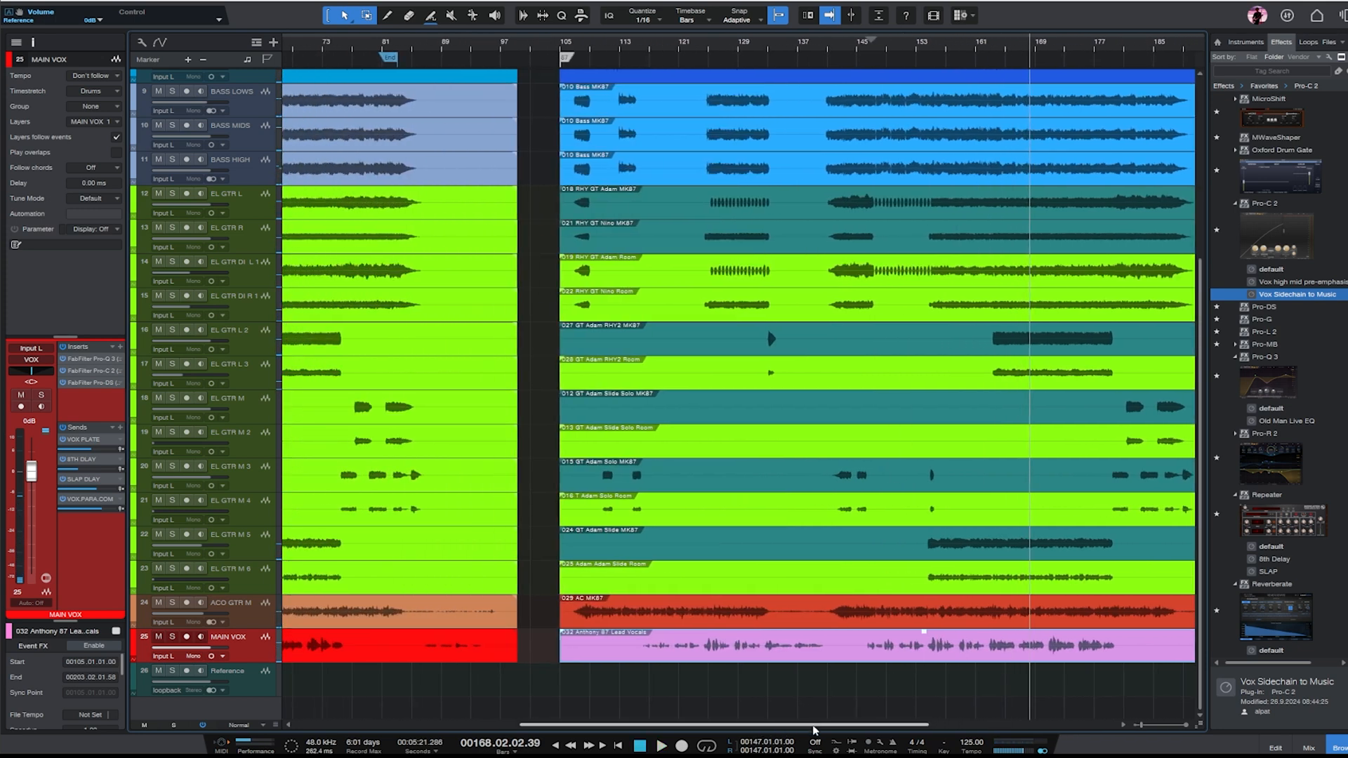
{"action": "key", "text": "w"}
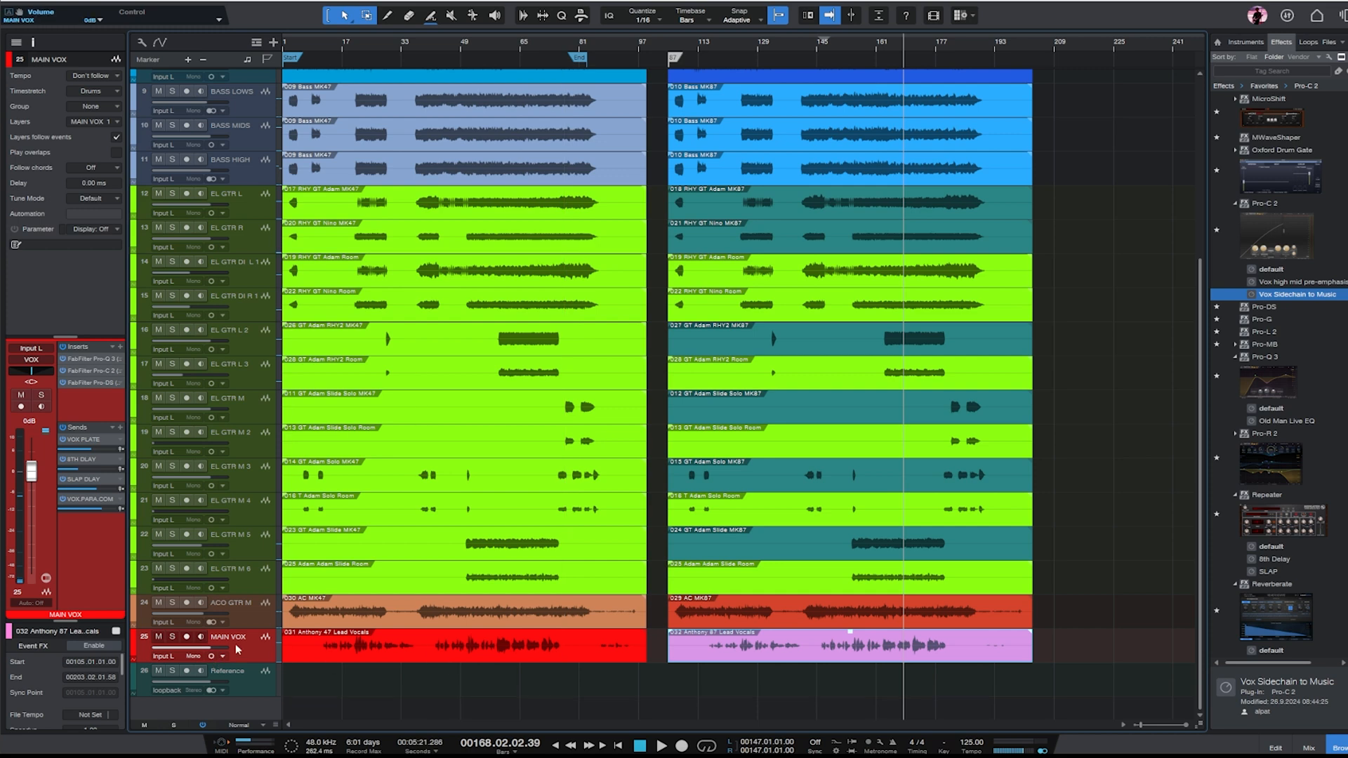
{"action": "left_click", "coordinate": [709, 691]}
{"action": "left_click_drag", "start_coordinate": [760, 656], "coordinate": [376, 695]}
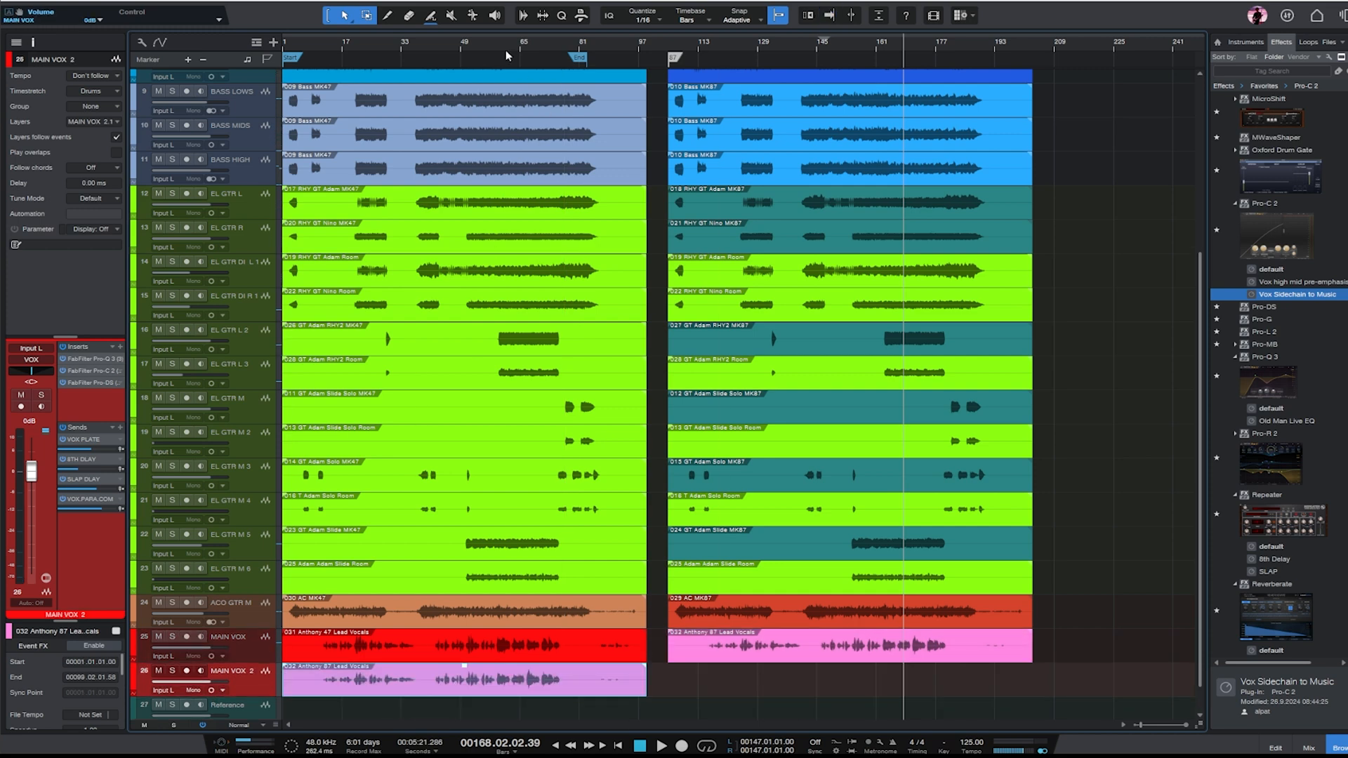
- Place the playhead at bar 59 and enlarge the MAIN VOX and MAIN VOX 2 tracks
{"action": "left_click_drag", "start_coordinate": [499, 50], "coordinate": [498, 87]}
{"action": "scroll", "coordinate": [756, 286], "scroll_direction": "down", "scroll_amount": 1}
{"action": "left_click", "coordinate": [254, 621]}
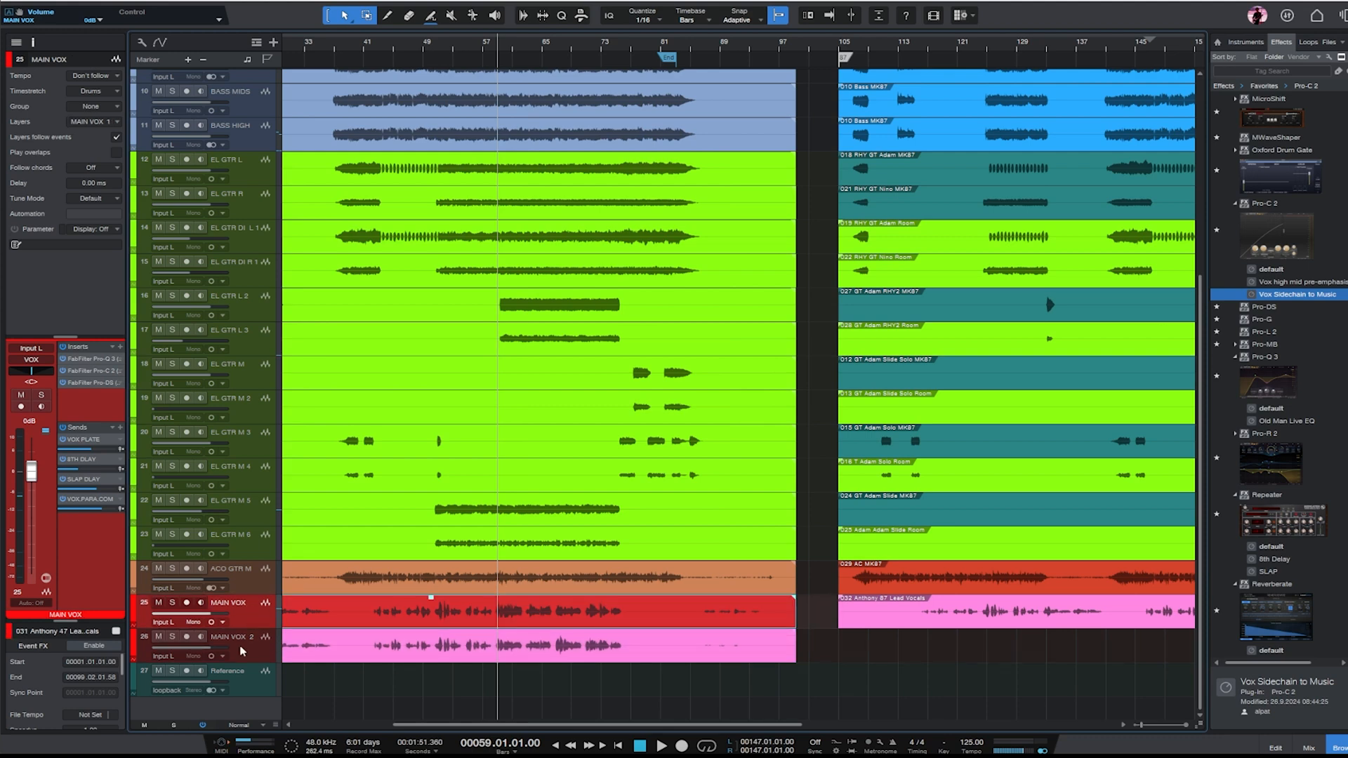
{"action": "left_click", "coordinate": [245, 653], "text": "shift"}
{"action": "left_click_drag", "start_coordinate": [248, 664], "coordinate": [248, 745]}
{"action": "scroll", "coordinate": [267, 632], "scroll_direction": "down", "scroll_amount": 5}
- Examine the timing of the MK47 and MK87 lead vocal waveforms around bar 59
{"action": "key", "text": "e"}
{"action": "key", "text": "e"}
{"action": "key", "text": "e"}
{"action": "key", "text": "e"}
{"action": "key", "text": "e"}
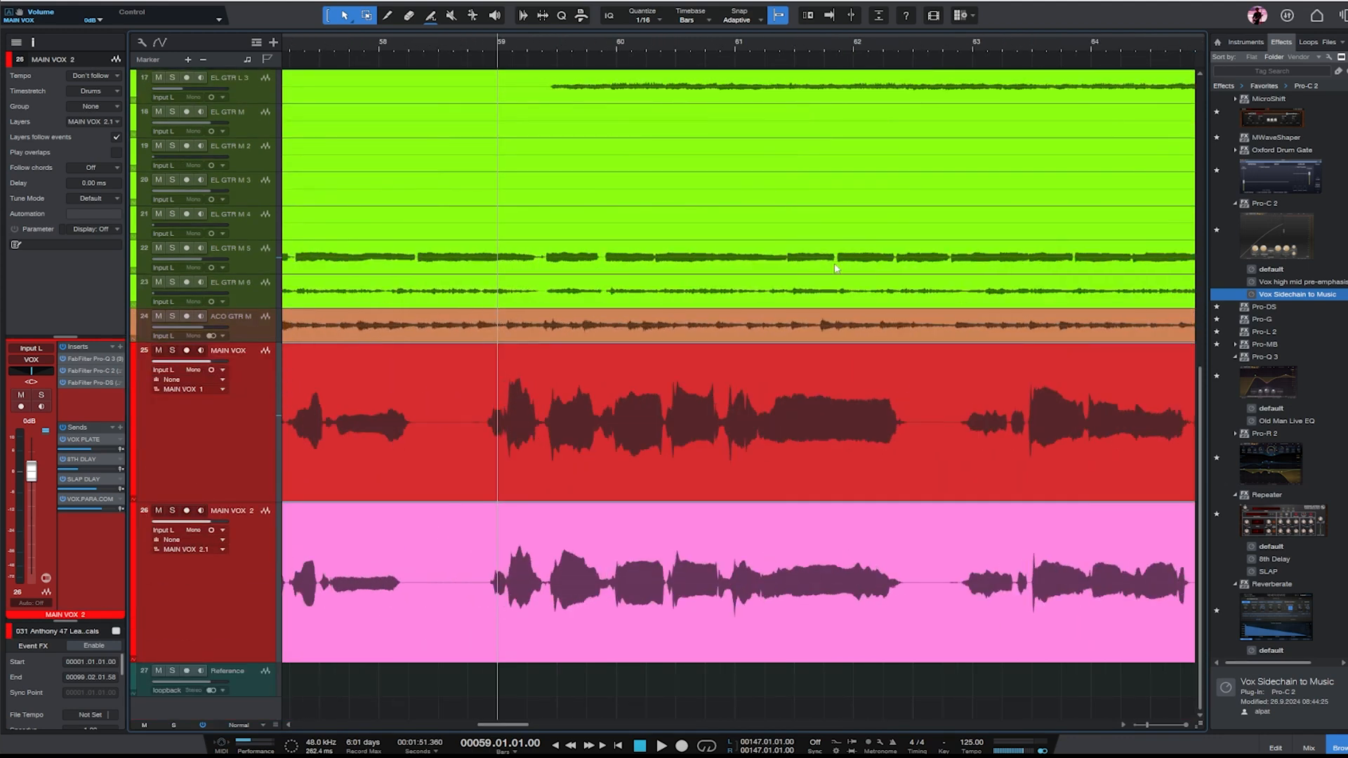
{"action": "key", "text": "w"}
{"action": "key", "text": "w"}
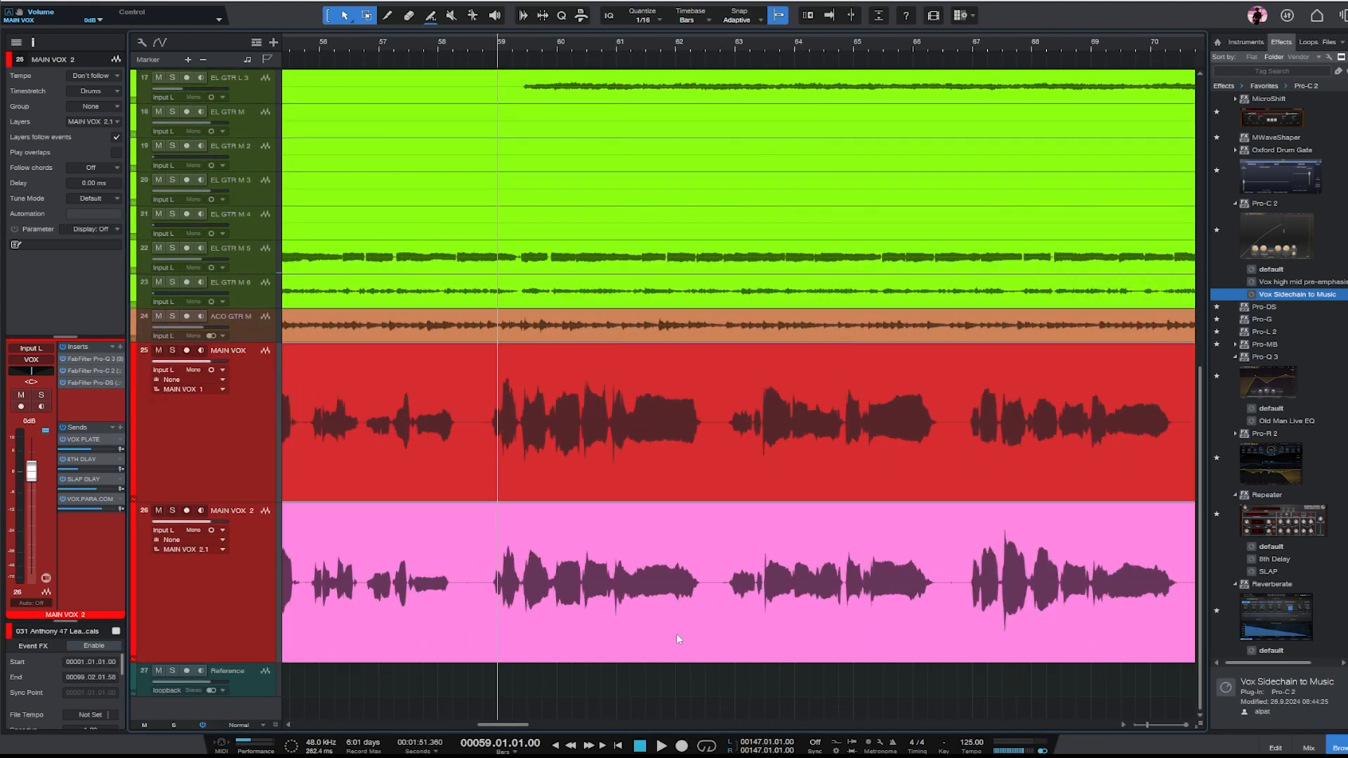
{"action": "left_click", "coordinate": [678, 639]}
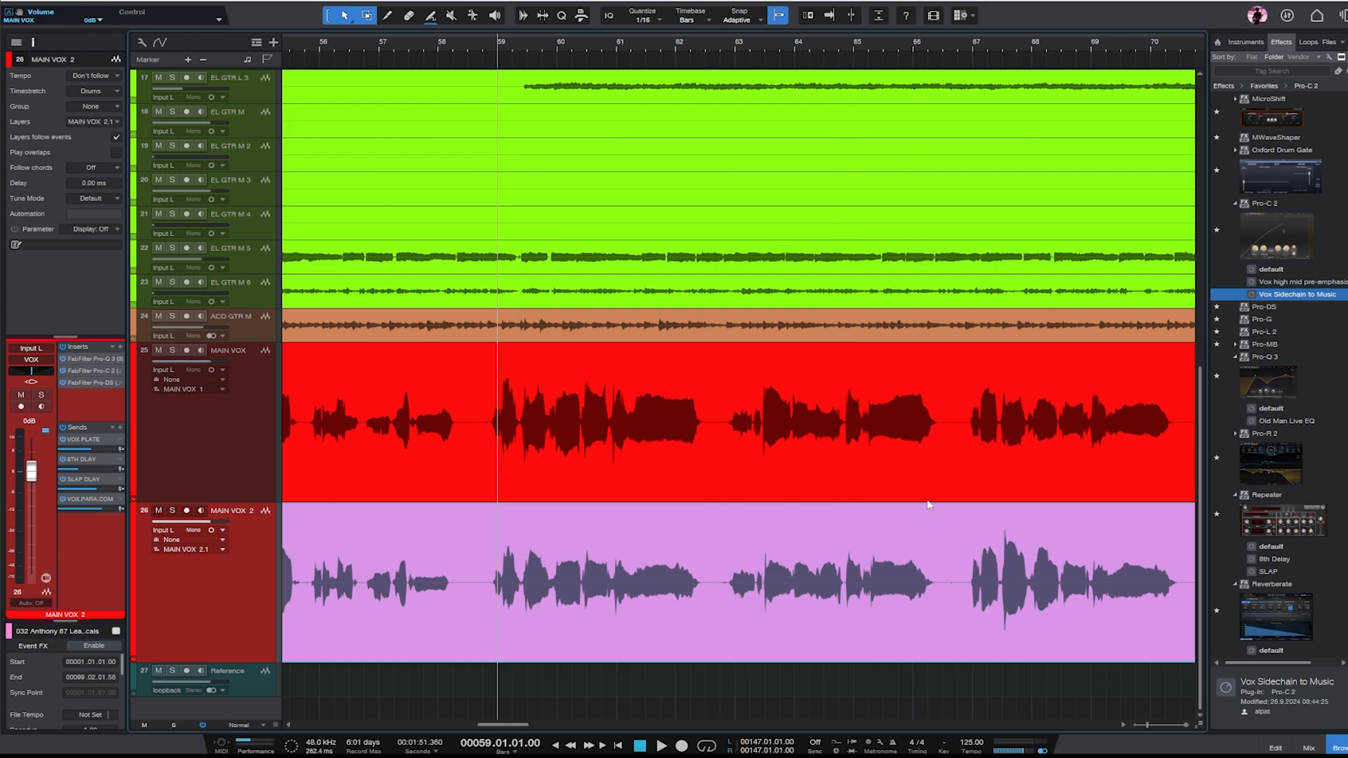
{"action": "key", "text": "w"}
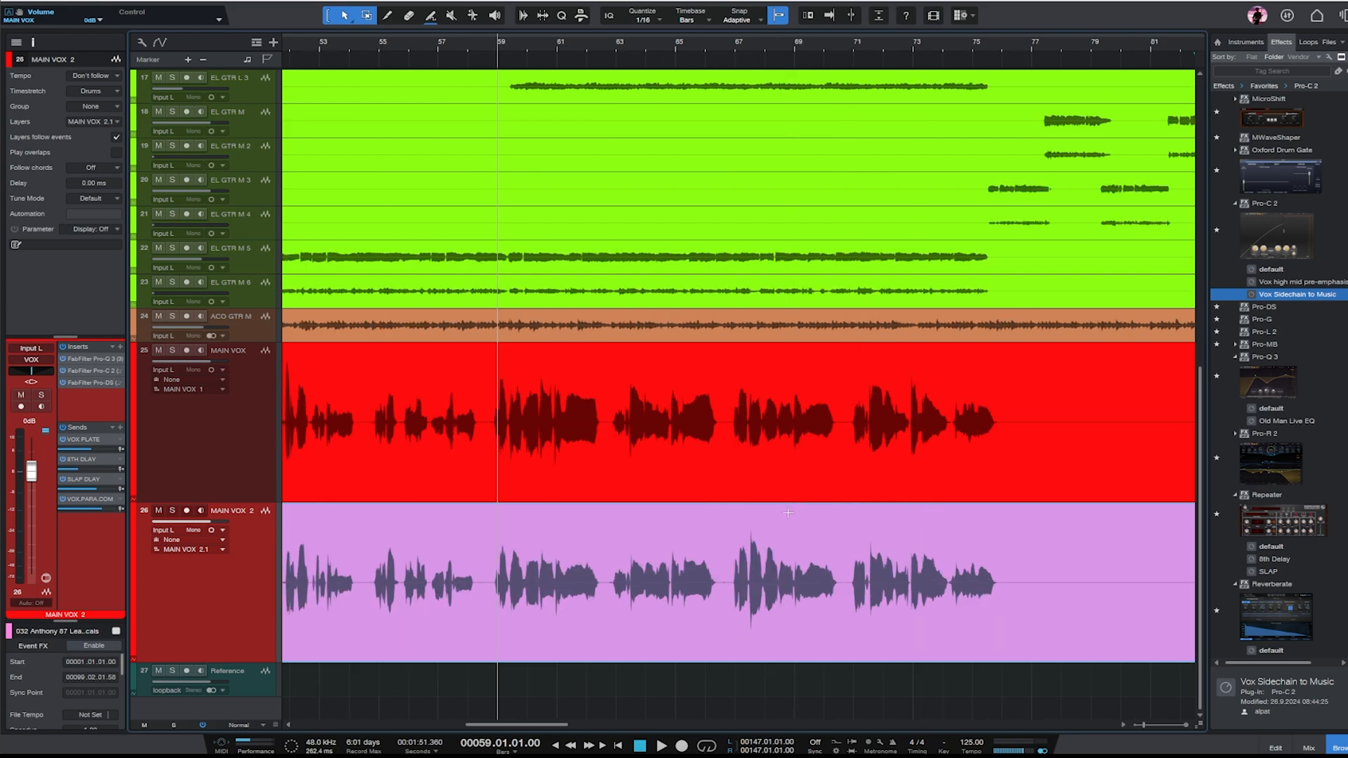
{"action": "key", "text": "e"}
{"action": "key", "text": "e"}
{"action": "key", "text": "e"}
{"action": "key", "text": "e"}
{"action": "key", "text": "e"}
{"action": "key", "text": "e"}
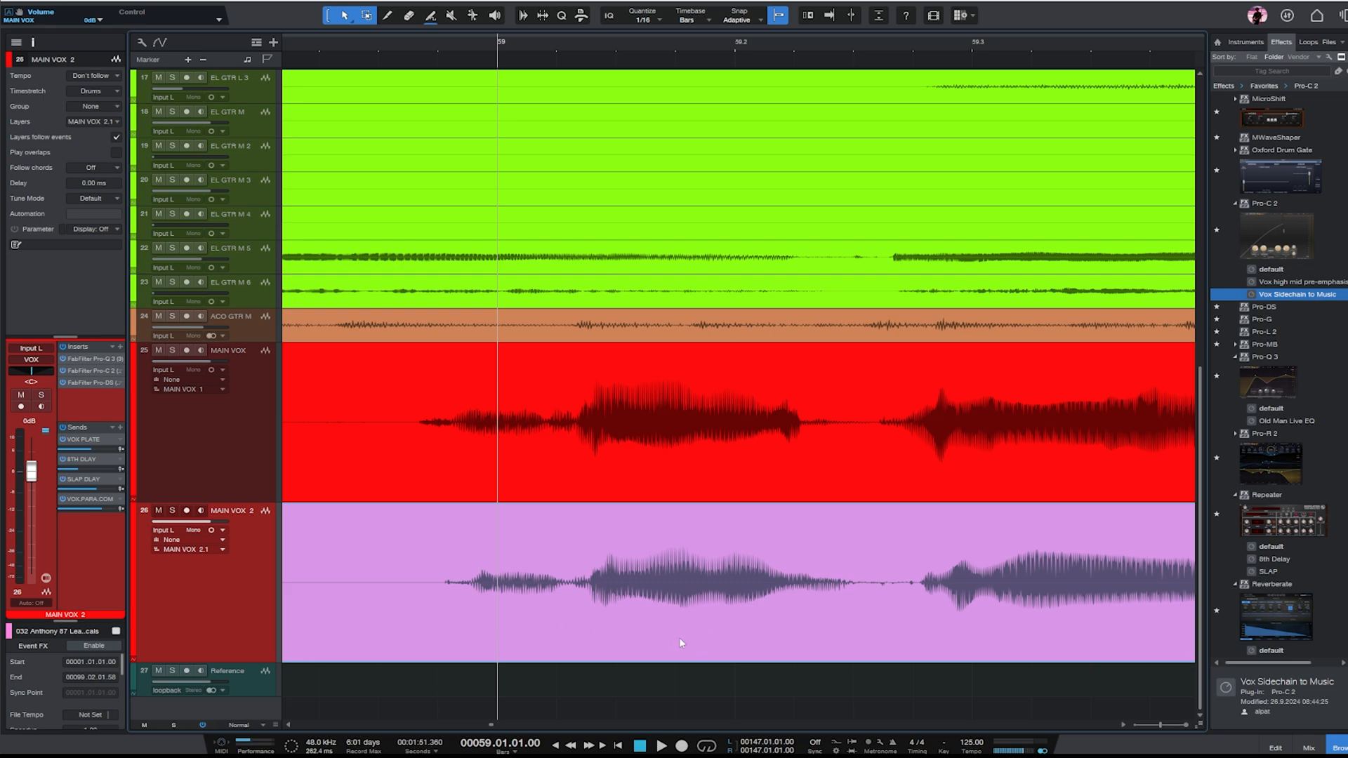
{"action": "key", "text": "w"}
{"action": "key", "text": "w"}
{"action": "key", "text": "w"}
{"action": "key", "text": "w"}
{"action": "key", "text": "w"}
{"action": "key", "text": "w"}
{"action": "key", "text": "w"}
{"action": "key", "text": "w"}
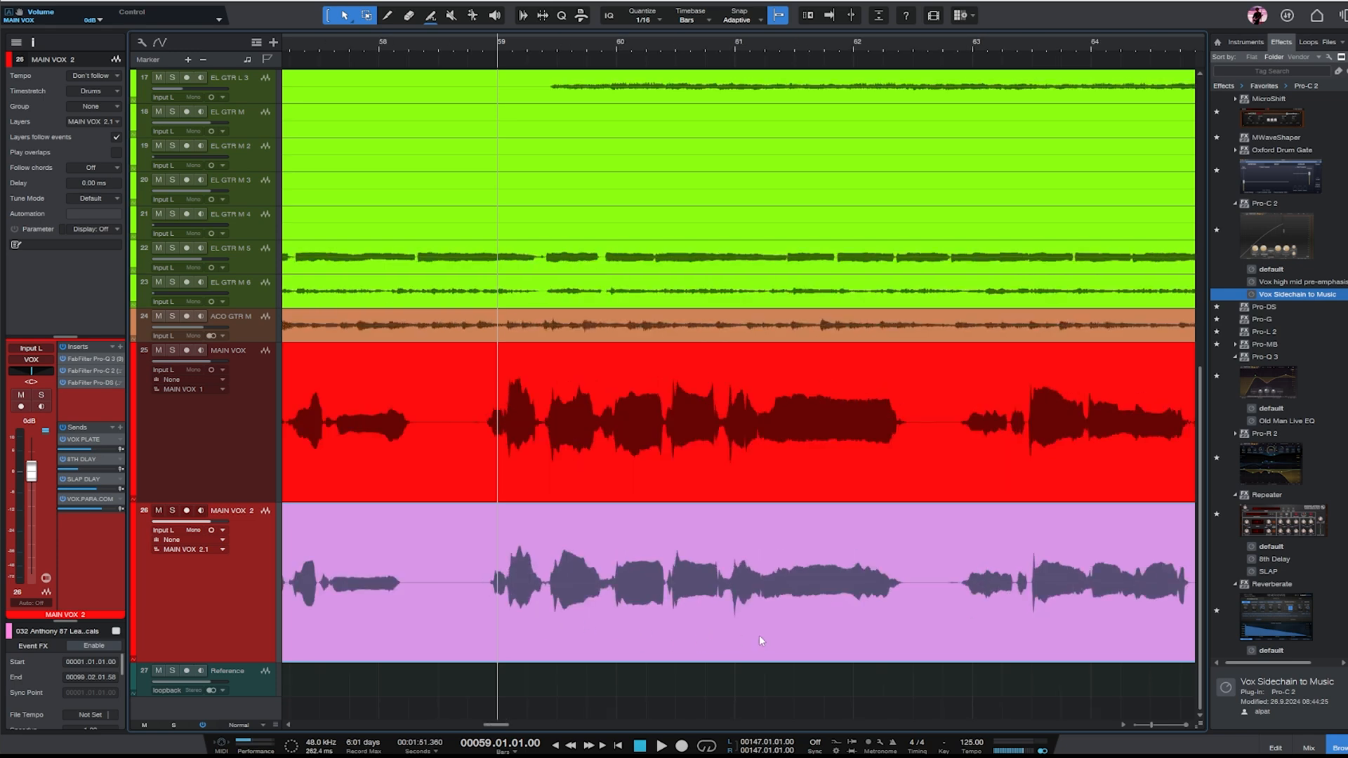
{"action": "key", "text": "e"}
{"action": "key", "text": "e"}
{"action": "key", "text": "e"}
{"action": "key", "text": "e"}
{"action": "key", "text": "e"}
{"action": "key", "text": "e"}
{"action": "key", "text": "e"}
{"action": "key", "text": "e"}
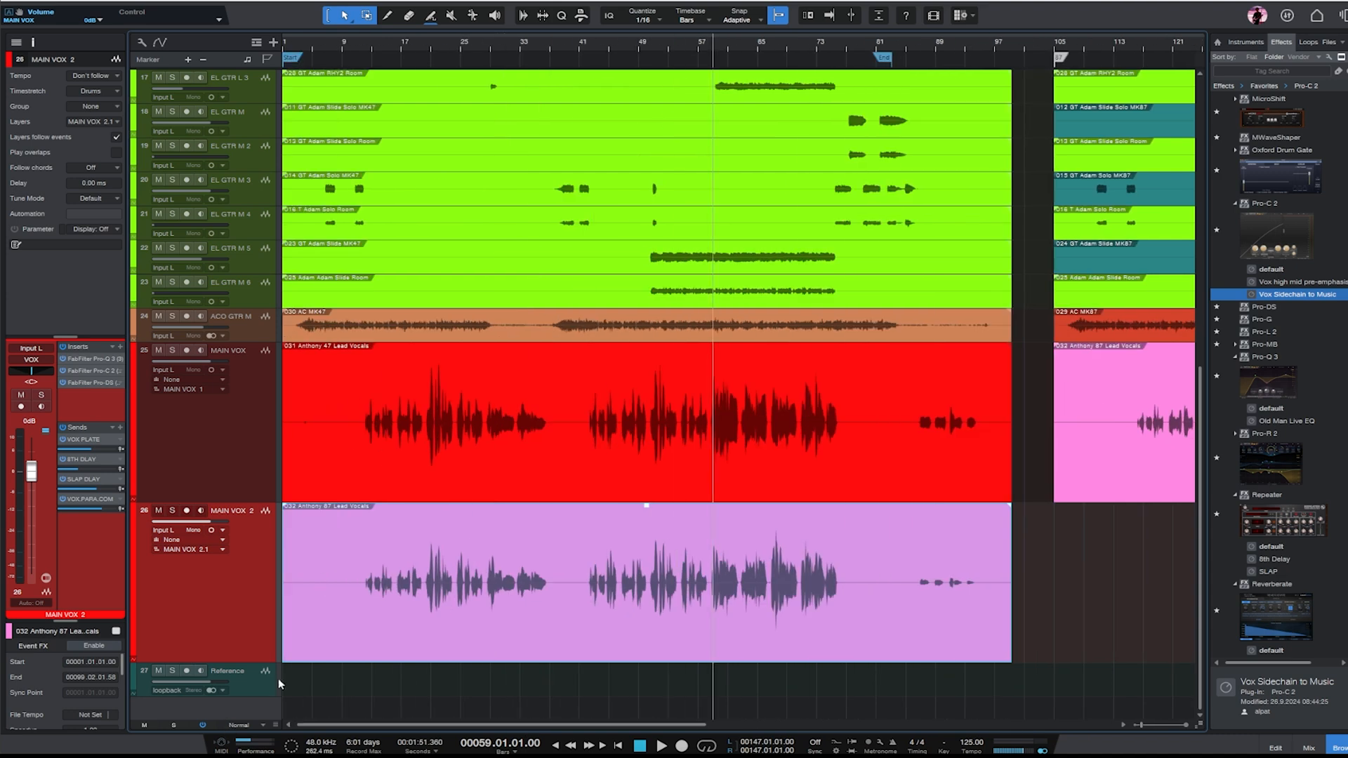
{"action": "key", "text": "e"}
{"action": "key", "text": "e"}
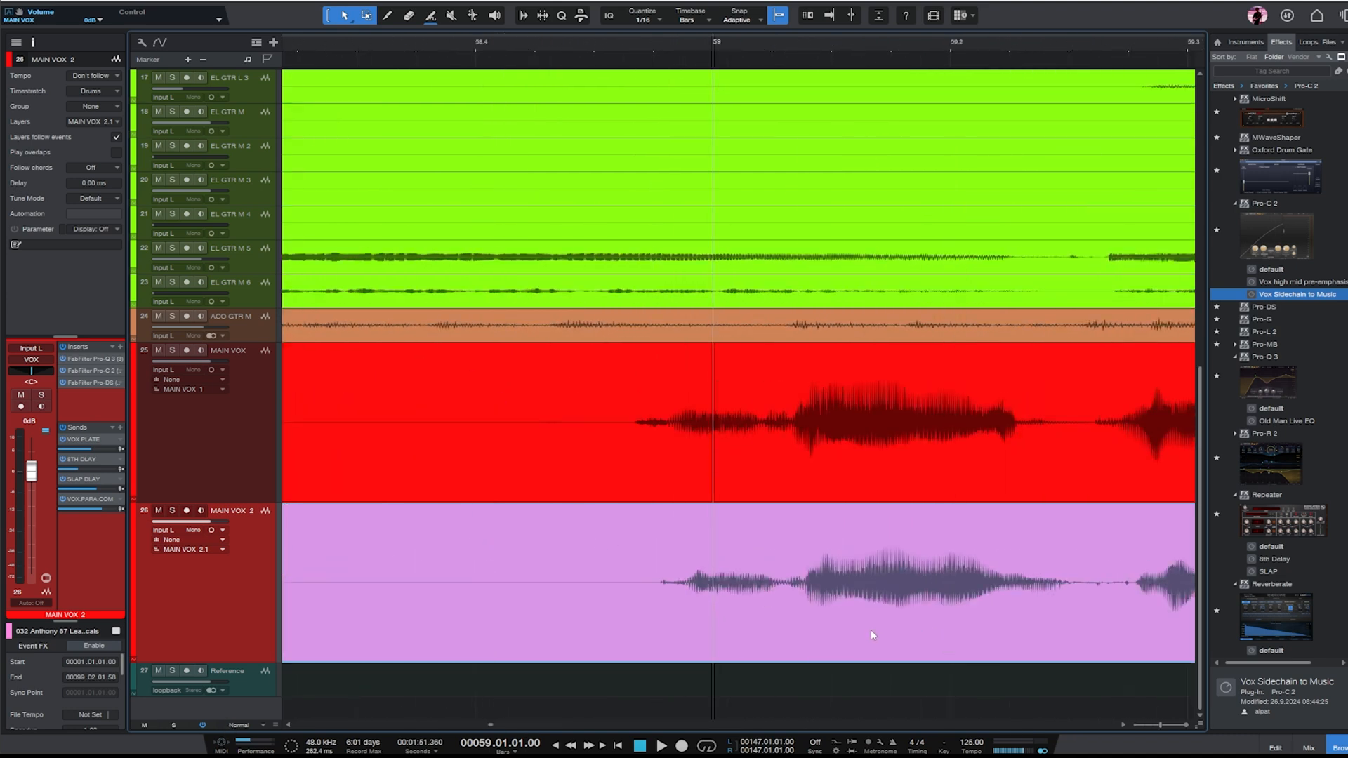
{"action": "key", "text": "w"}
{"action": "key", "text": "w"}
{"action": "key", "text": "w"}
{"action": "key", "text": "w"}
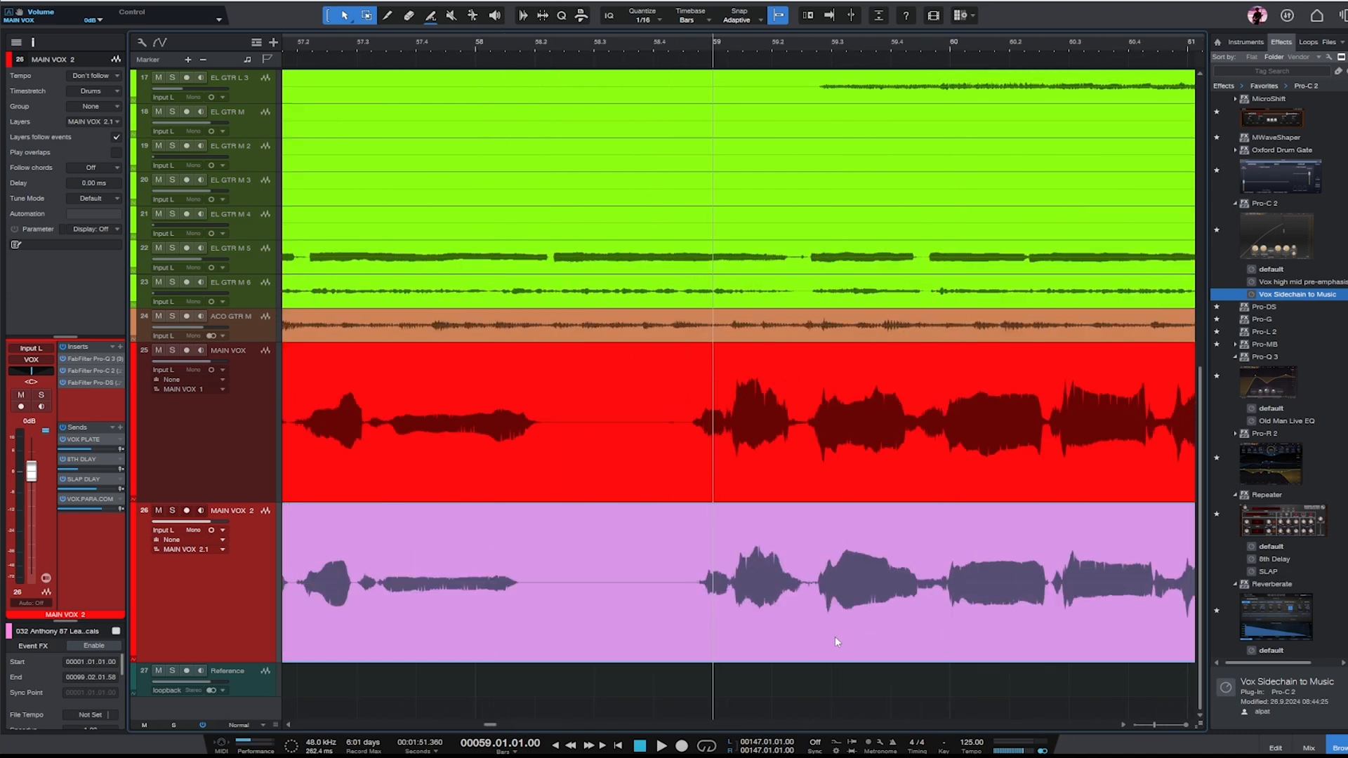
{"action": "key", "text": "w"}
- Place the playhead at bar 12.3 and compare the first sung phrase on the MAIN VOX and MAIN VOX 2 tracks
{"action": "left_click", "coordinate": [238, 478]}
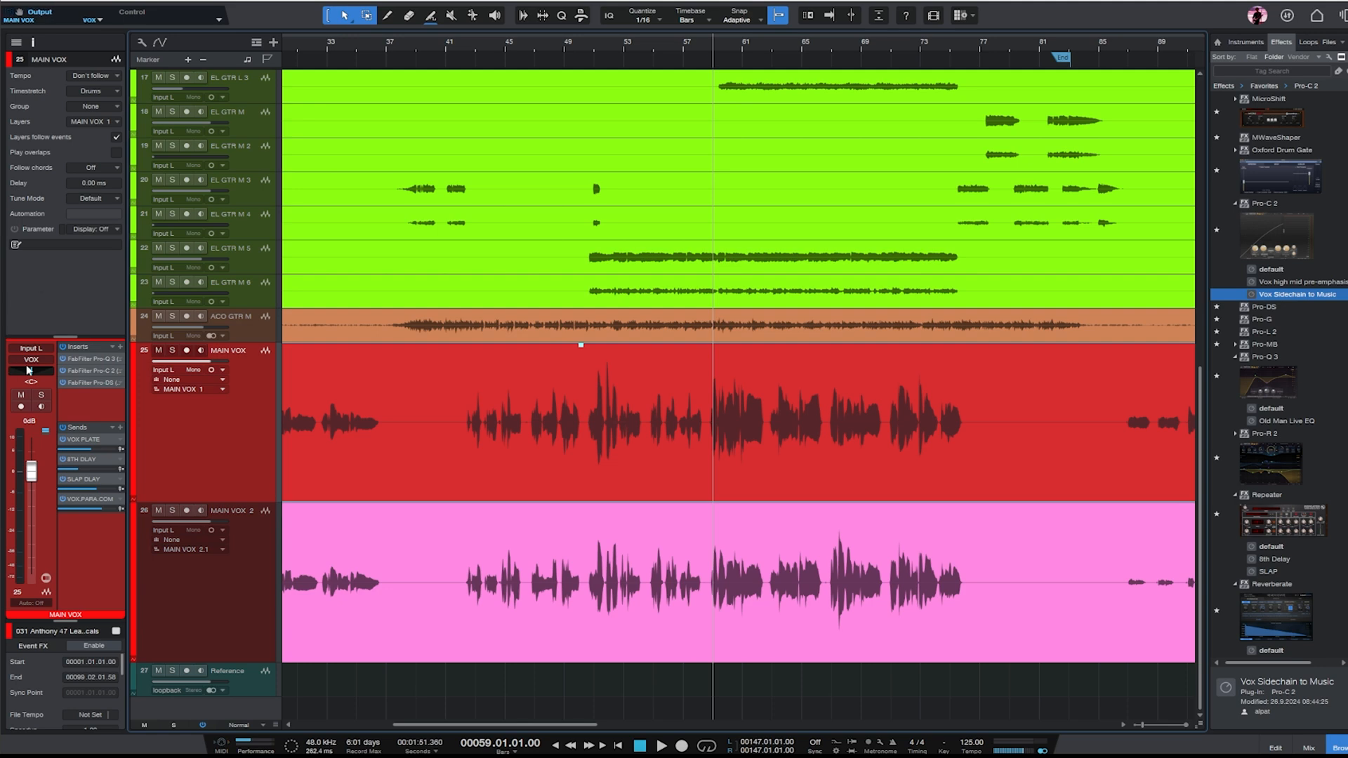
{"action": "left_click_drag", "start_coordinate": [505, 724], "coordinate": [409, 724]}
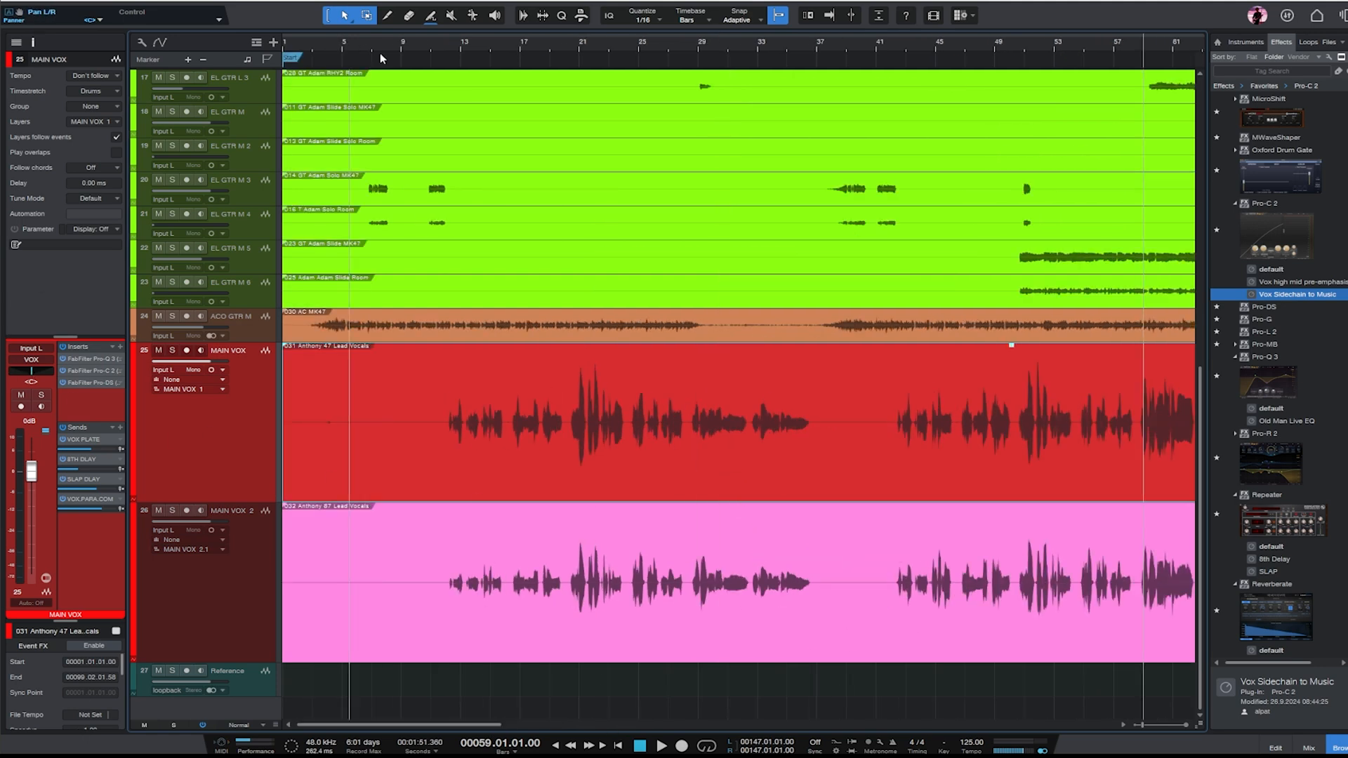
{"action": "left_click", "coordinate": [454, 49]}
{"action": "key", "text": "e"}
{"action": "key", "text": "e"}
{"action": "key", "text": "e"}
{"action": "key", "text": "e"}
{"action": "key", "text": "e"}
{"action": "key", "text": "e"}
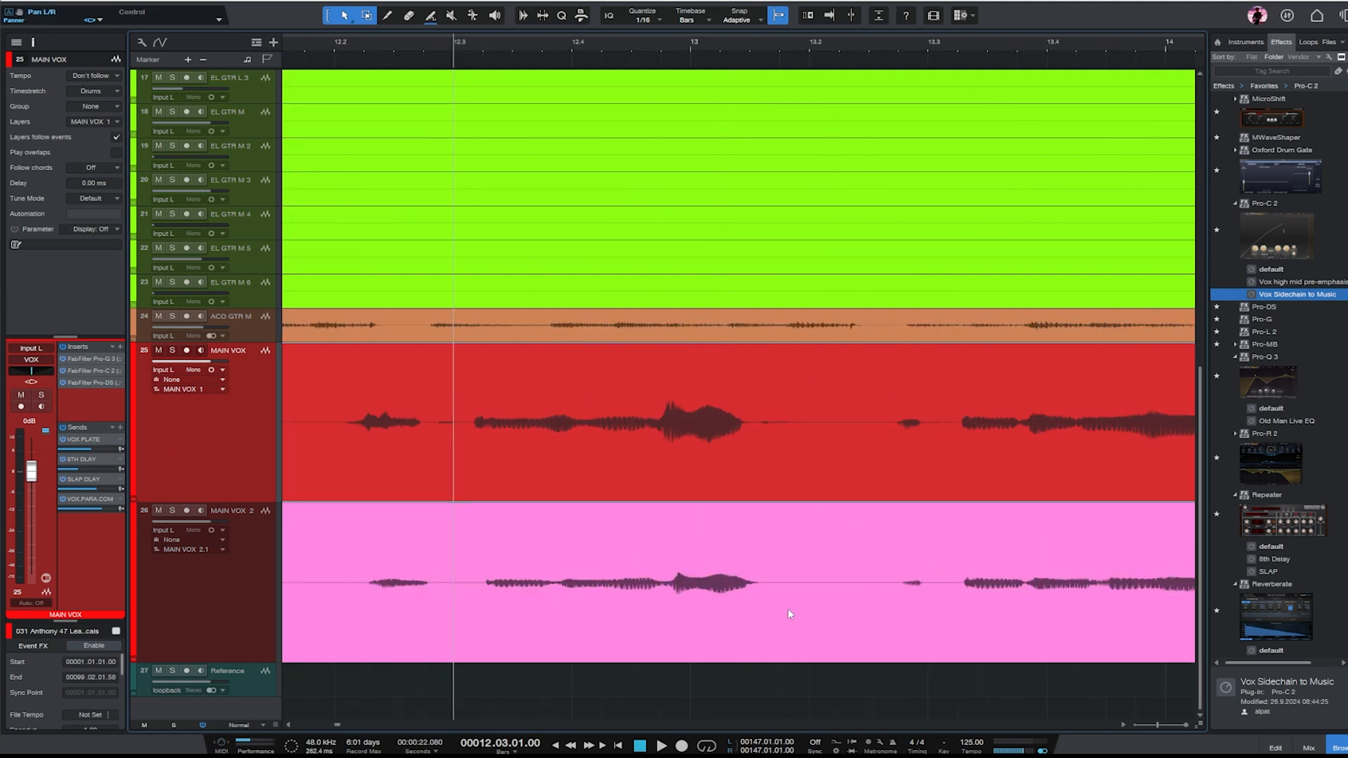
- Split the MK87 lead vocal clip on MAIN VOX 2 in the silence before the first phrase, near bar 10
{"action": "left_click", "coordinate": [925, 639]}
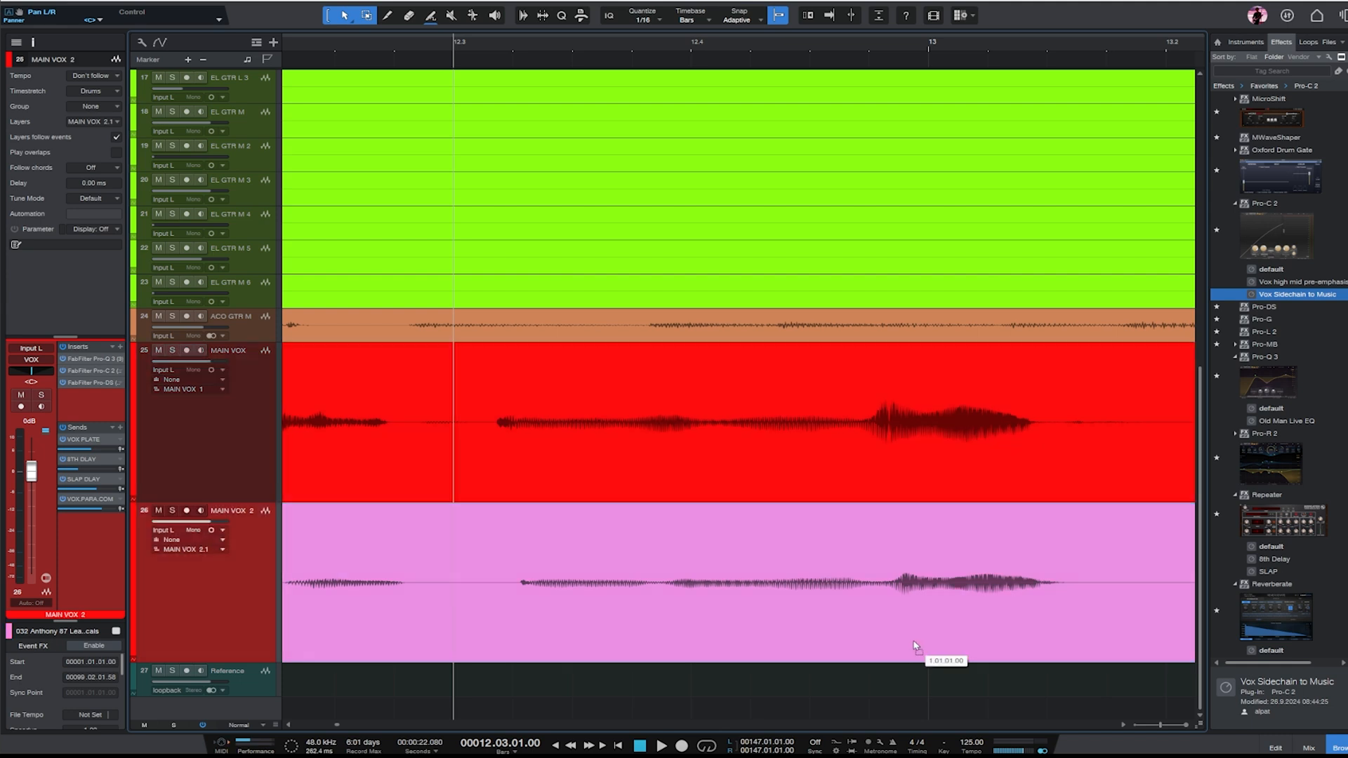
{"action": "key", "text": "w"}
{"action": "key", "text": "w"}
{"action": "key", "text": "w"}
{"action": "key", "text": "w"}
{"action": "key", "text": "3"}
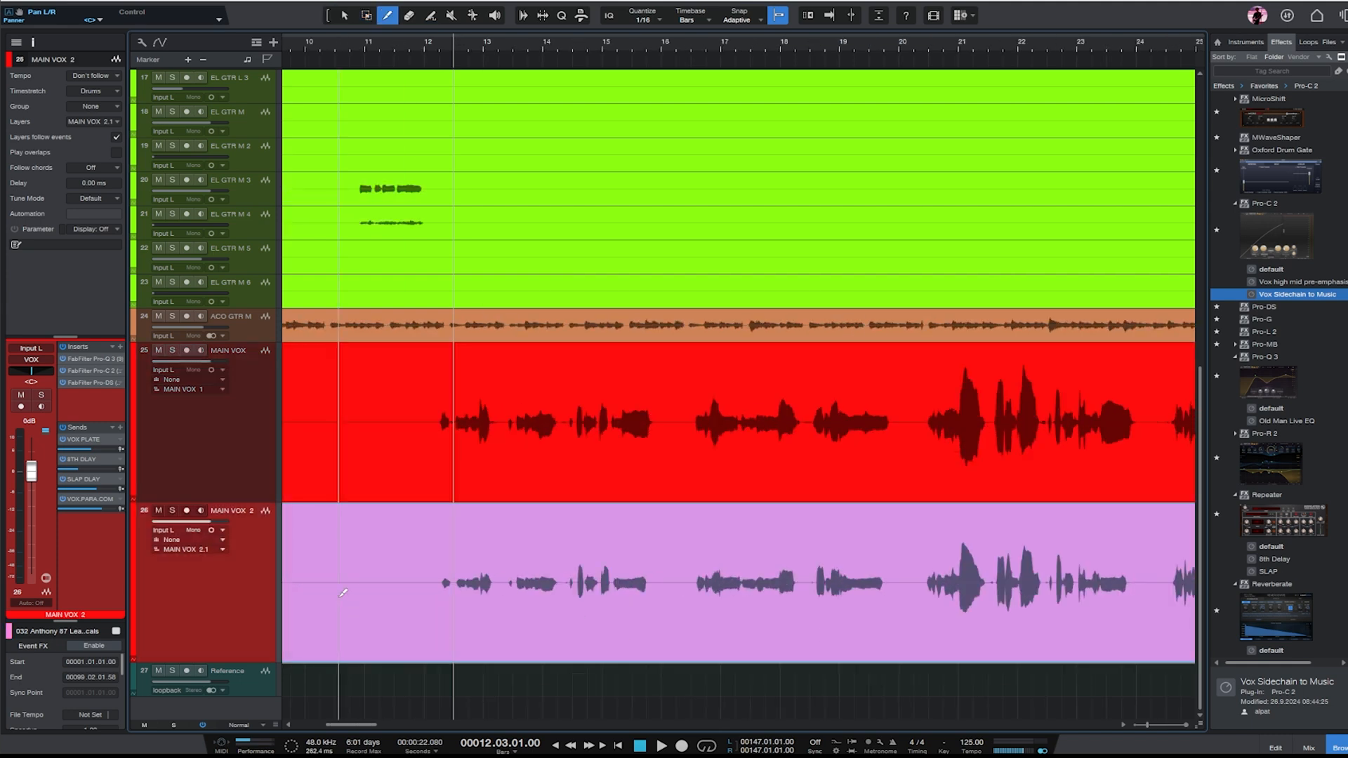
{"action": "left_click", "coordinate": [338, 601]}
{"action": "key", "text": "1"}
- Enlarge the waveforms and compare the vocal timing on MAIN VOX and MAIN VOX 2 between bars 12.3 and 13
{"action": "key", "text": "e"}
{"action": "key", "text": "e"}
{"action": "key", "text": "e"}
{"action": "key", "text": "e"}
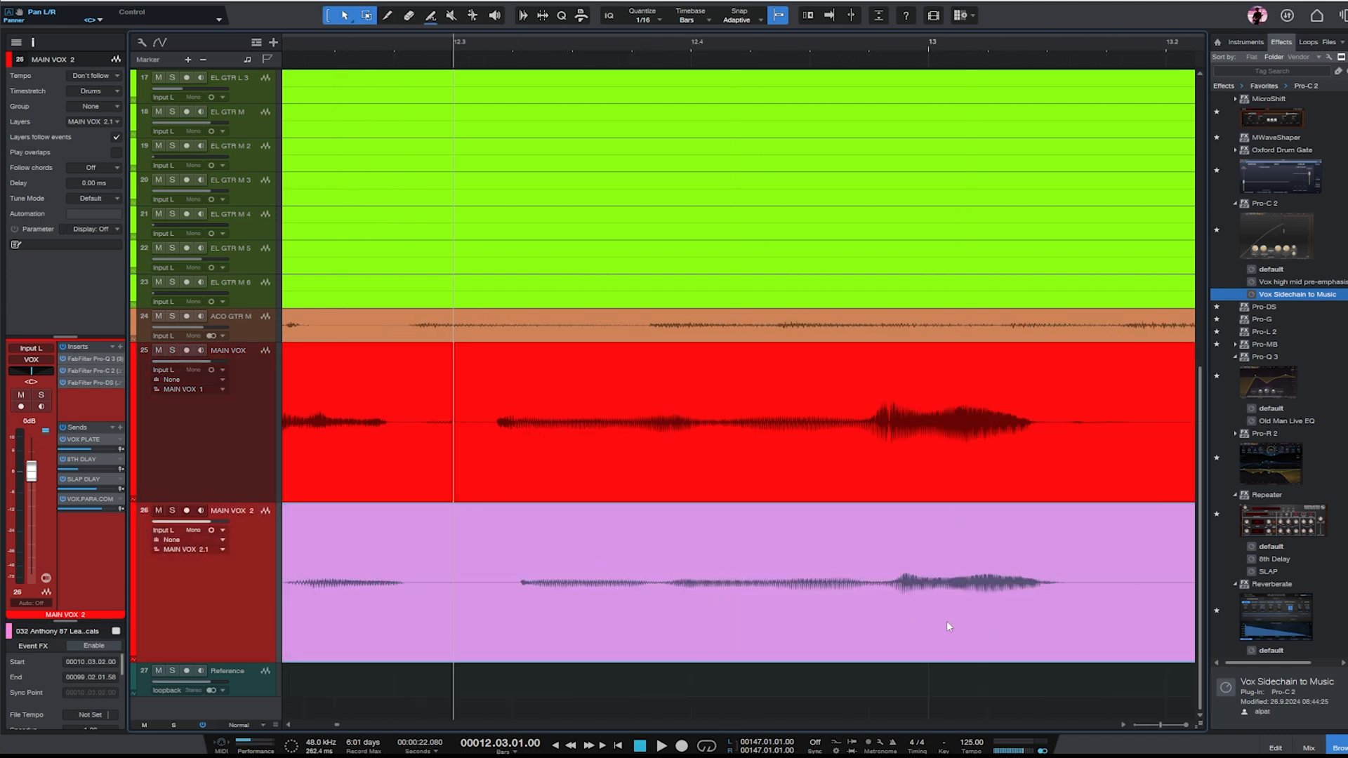
{"action": "left_click_drag", "start_coordinate": [1199, 724], "coordinate": [1200, 698]}
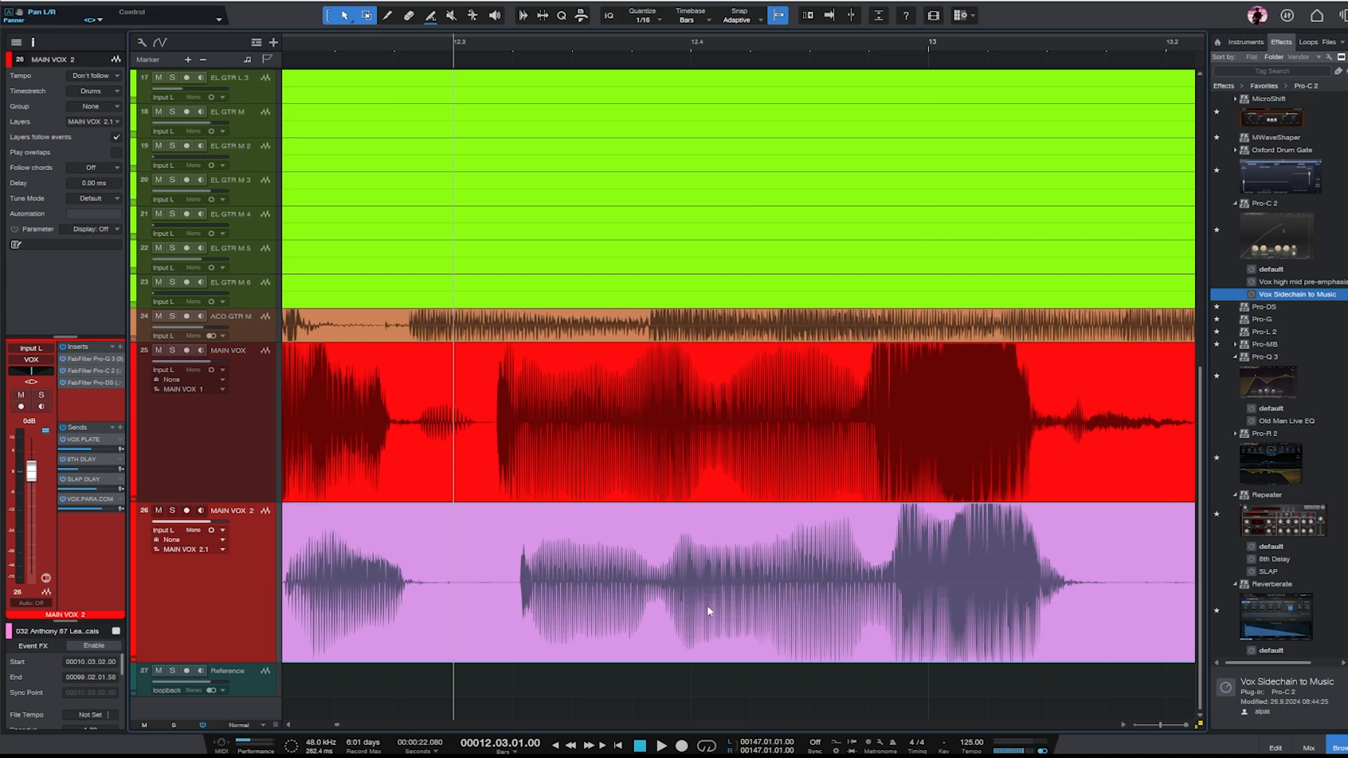
{"action": "key", "text": "w"}
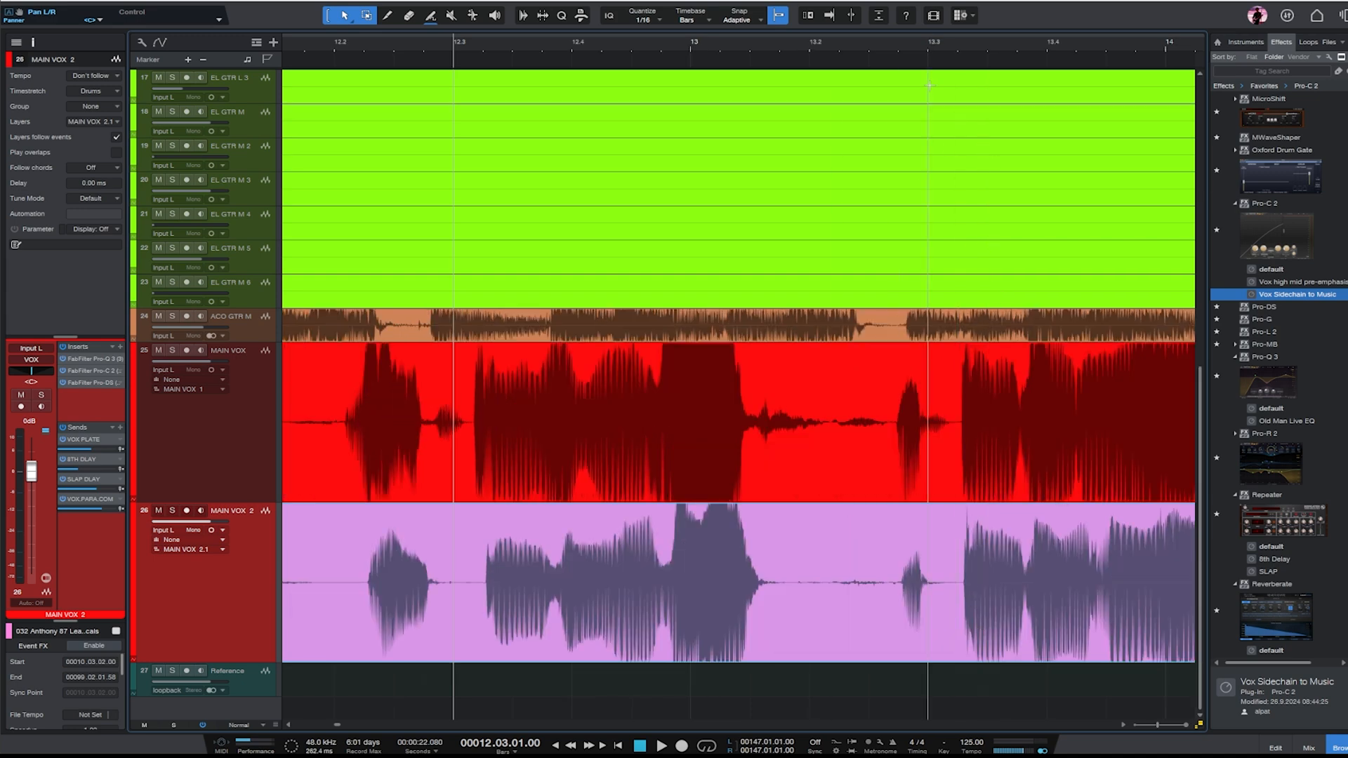
- Shift the MK87 lead vocal clip on MAIN VOX 2 earlier to start at 10.03.01.82, aligning it with MAIN VOX near bar 13.2
{"action": "left_click", "coordinate": [906, 45]}
{"action": "key", "text": "e"}
{"action": "key", "text": "e"}
{"action": "key", "text": "e"}
{"action": "key", "text": "e"}
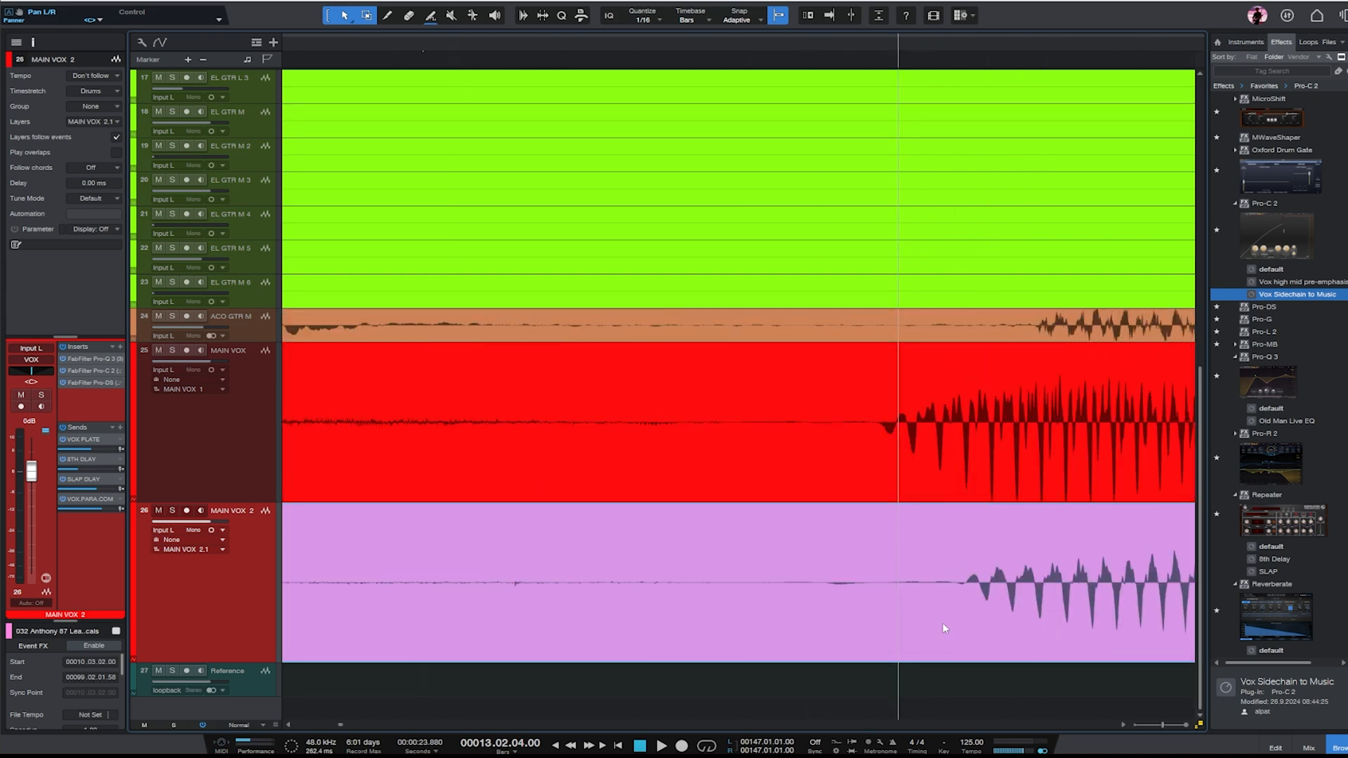
{"action": "key", "text": "e"}
{"action": "key", "text": "e"}
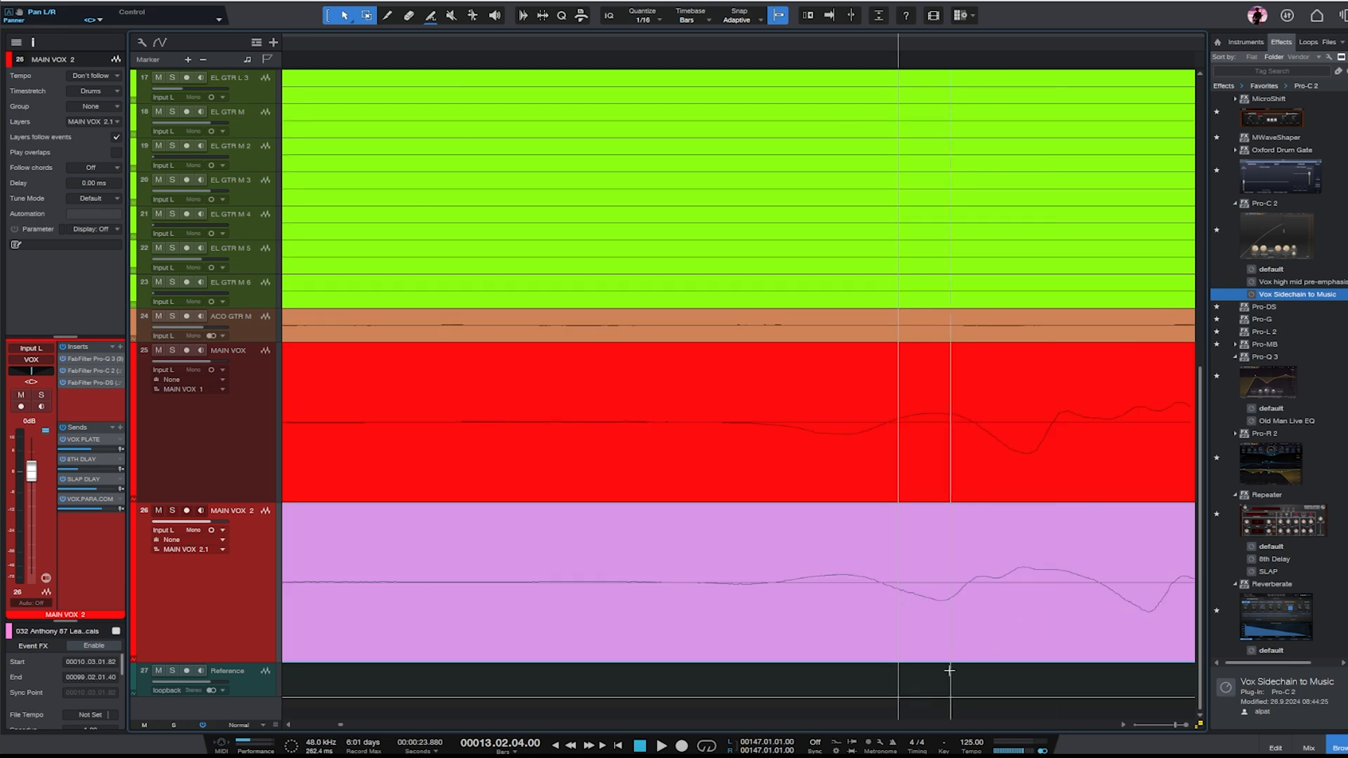
{"action": "left_click_drag", "start_coordinate": [862, 634], "coordinate": [848, 641]}
- Insert a Mixtool effect on the MAIN VOX 2 track and invert its phase
{"action": "key", "text": "w"}
{"action": "key", "text": "w"}
{"action": "key", "text": "w"}
{"action": "key", "text": "w"}
{"action": "key", "text": "w"}
{"action": "key", "text": "w"}
{"action": "key", "text": "w"}
{"action": "key", "text": "w"}
{"action": "key", "text": "e"}
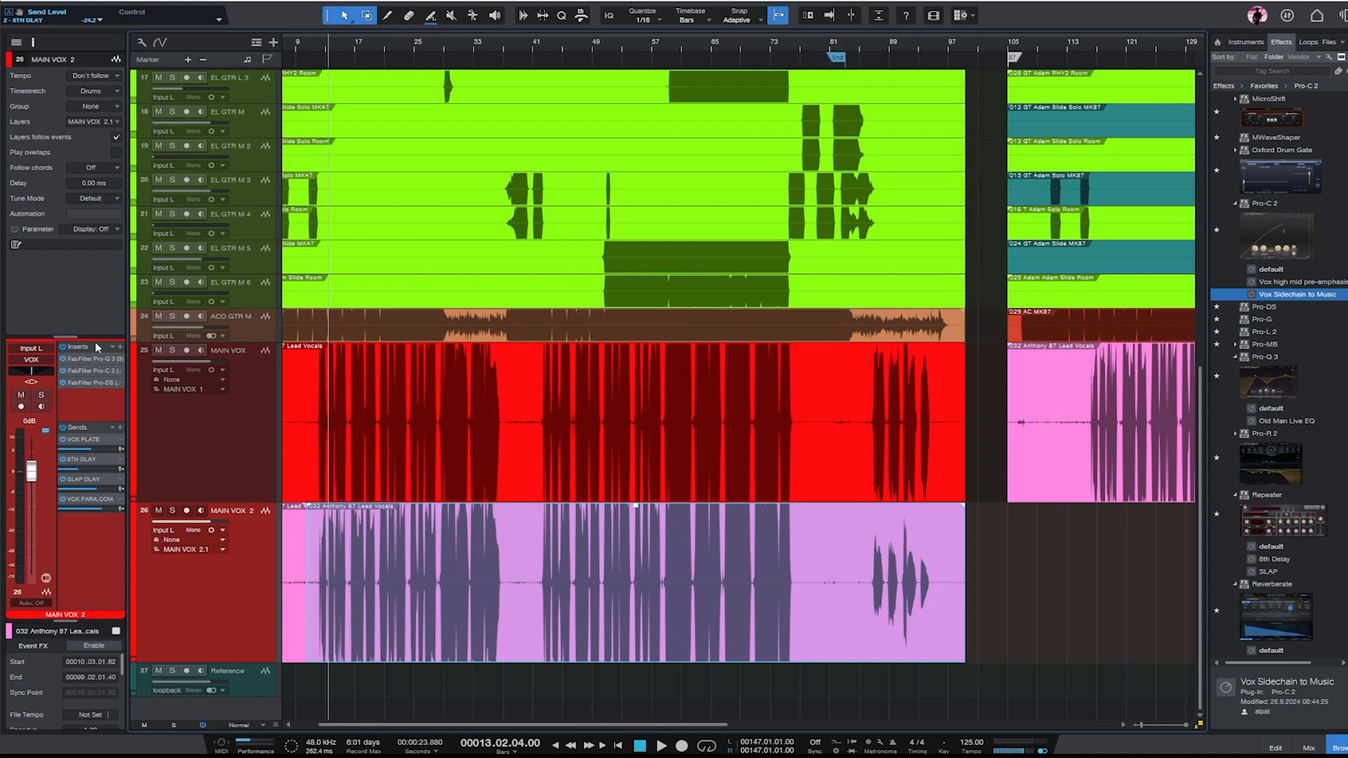
{"action": "left_click", "coordinate": [1290, 70]}
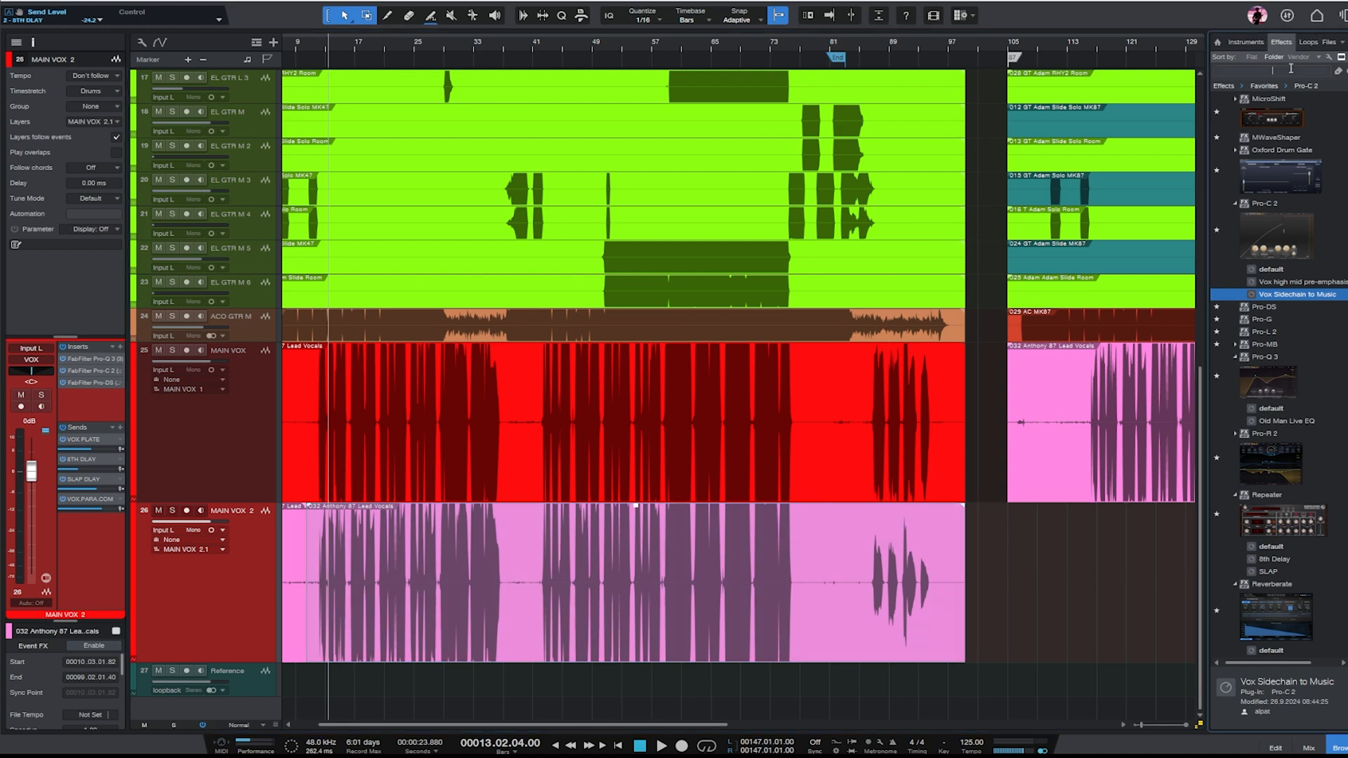
{"action": "type", "text": "mixt"}
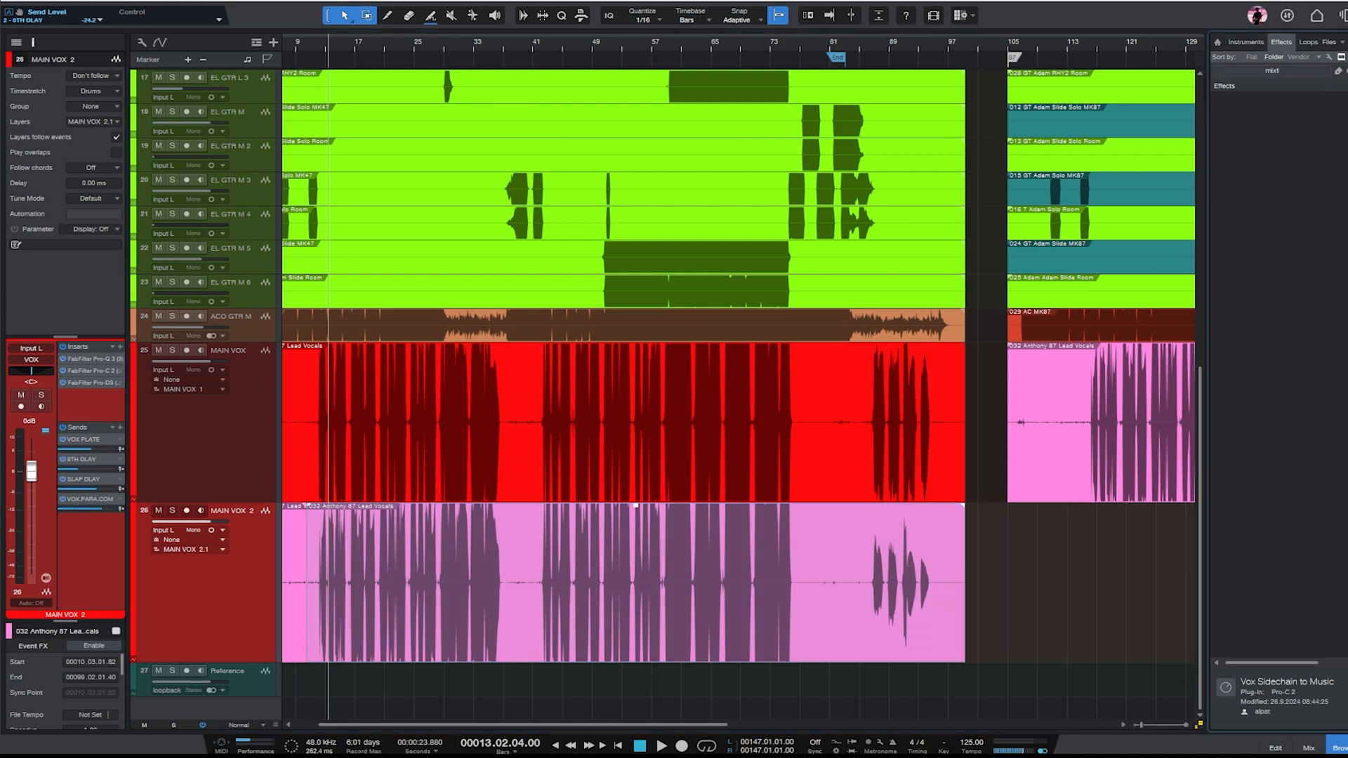
{"action": "left_click", "coordinate": [1216, 113]}
{"action": "left_click_drag", "start_coordinate": [1216, 113], "coordinate": [175, 593]}
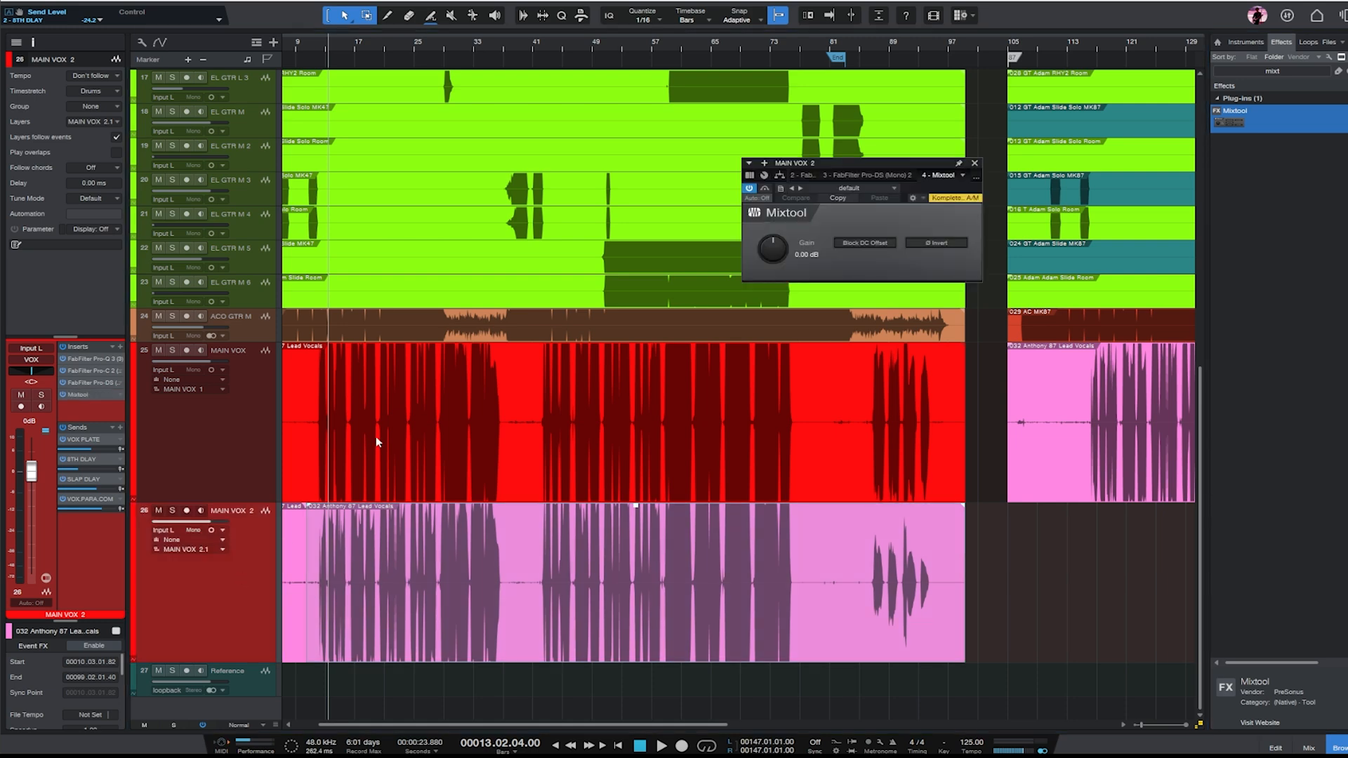
{"action": "left_click", "coordinate": [924, 246]}
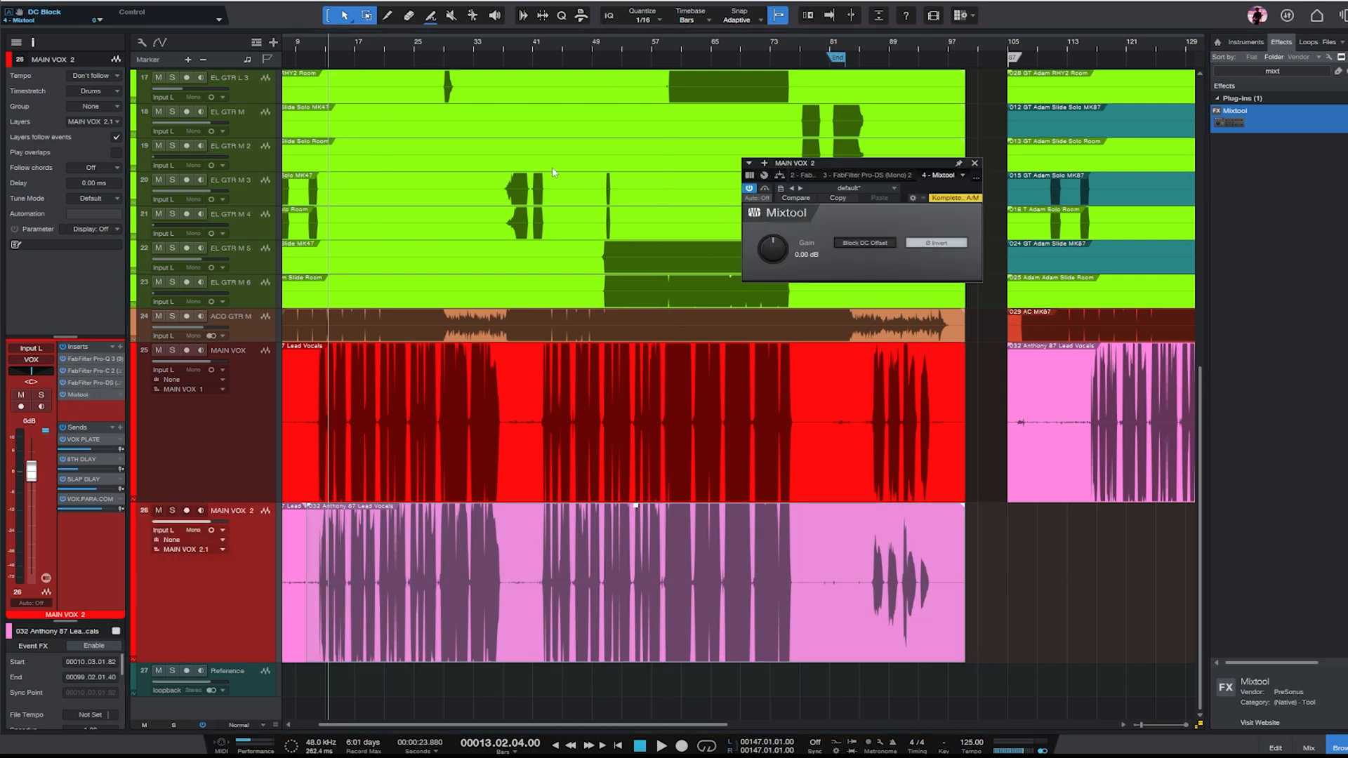
{"action": "left_click", "coordinate": [974, 162]}
- Play the vocals from bar 13.2 and pan MAIN VOX fully left and MAIN VOX 2 fully right
{"action": "left_click", "coordinate": [238, 462]}
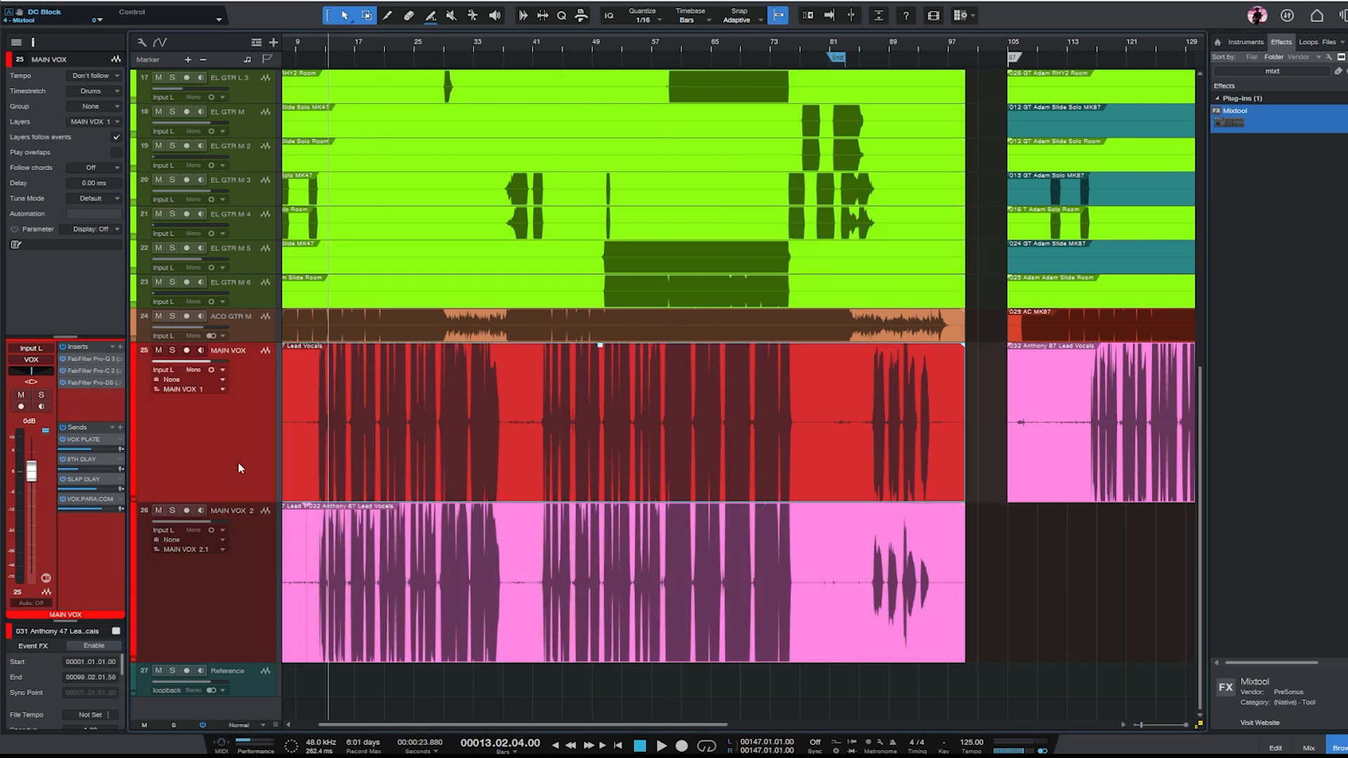
{"action": "key", "text": "space"}
{"action": "left_click", "coordinate": [233, 575]}
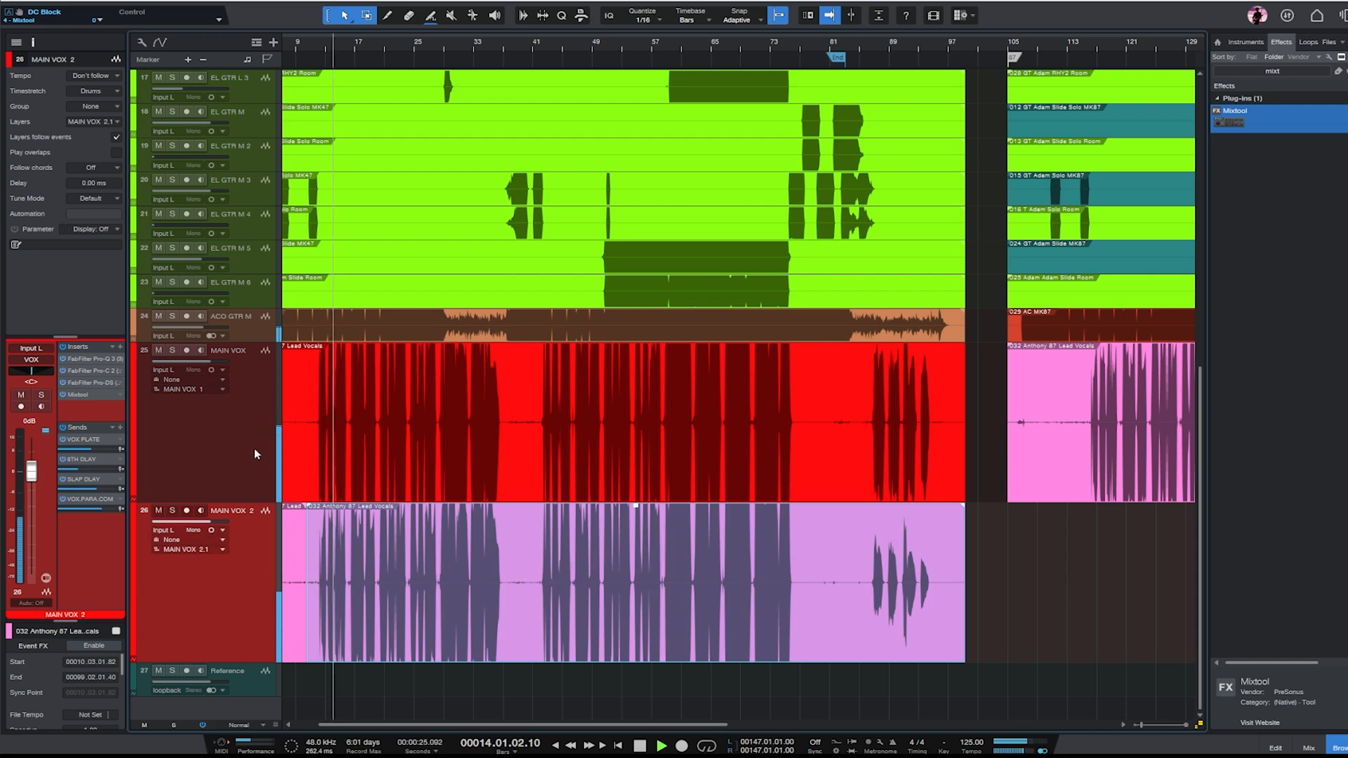
{"action": "left_click", "coordinate": [251, 448]}
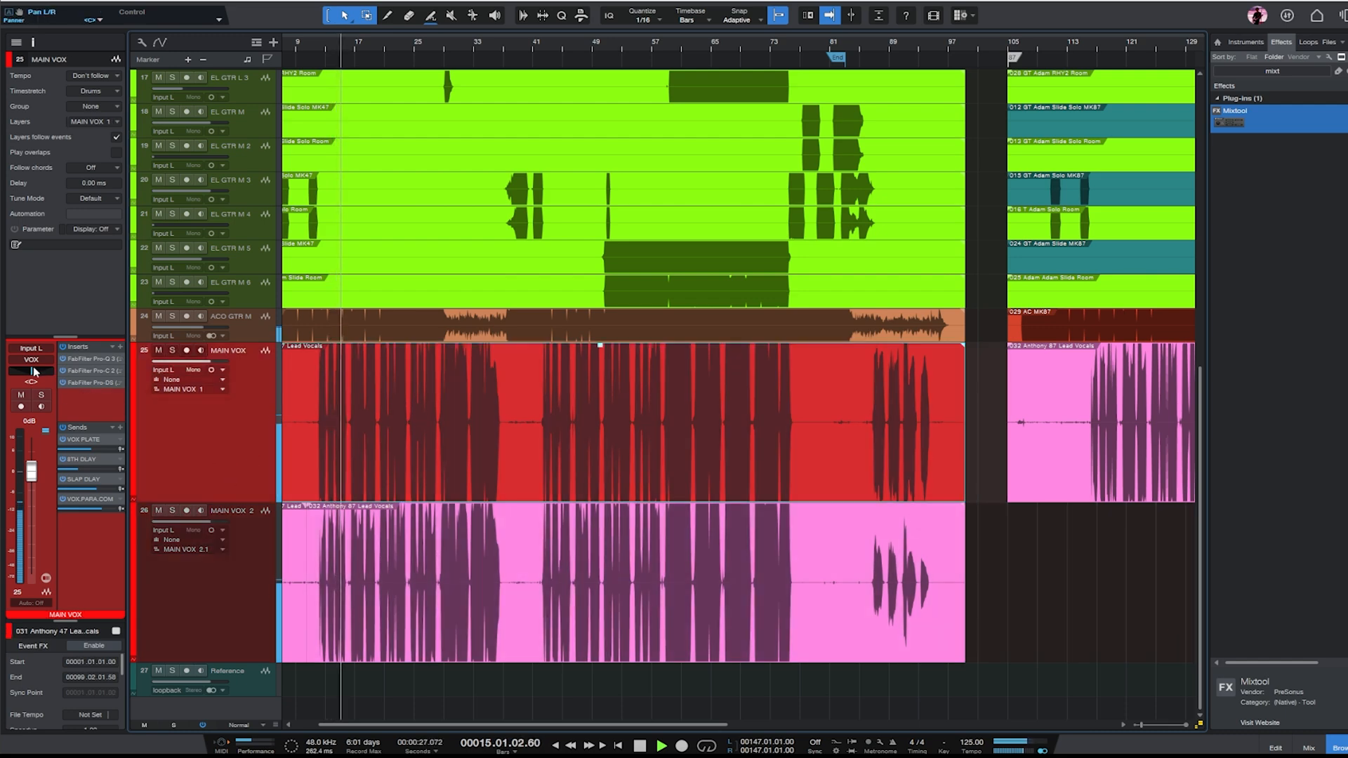
{"action": "left_click", "coordinate": [204, 605]}
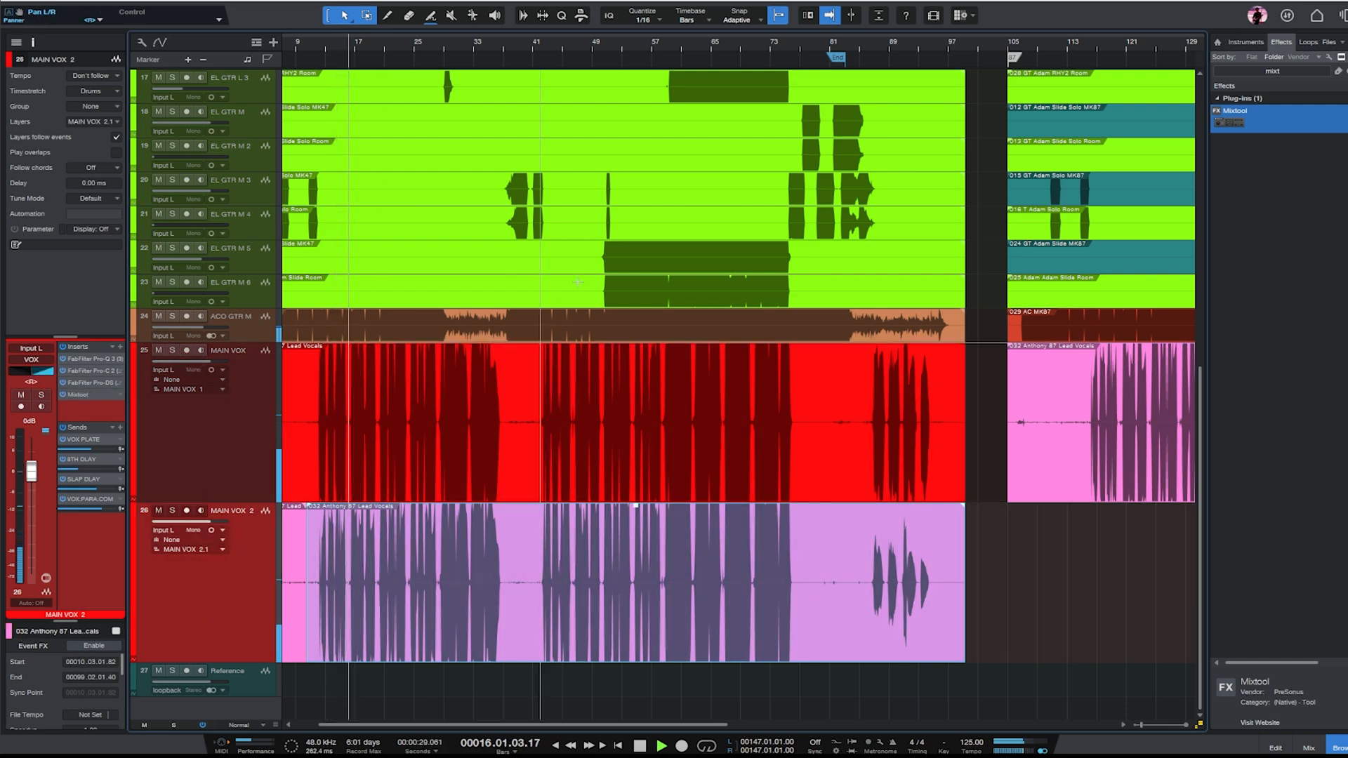
- Listen to the two opposite-panned lead vocals up to about bar 19 and stop playback
{"action": "key", "text": "e"}
{"action": "key", "text": "e"}
{"action": "key", "text": "e"}
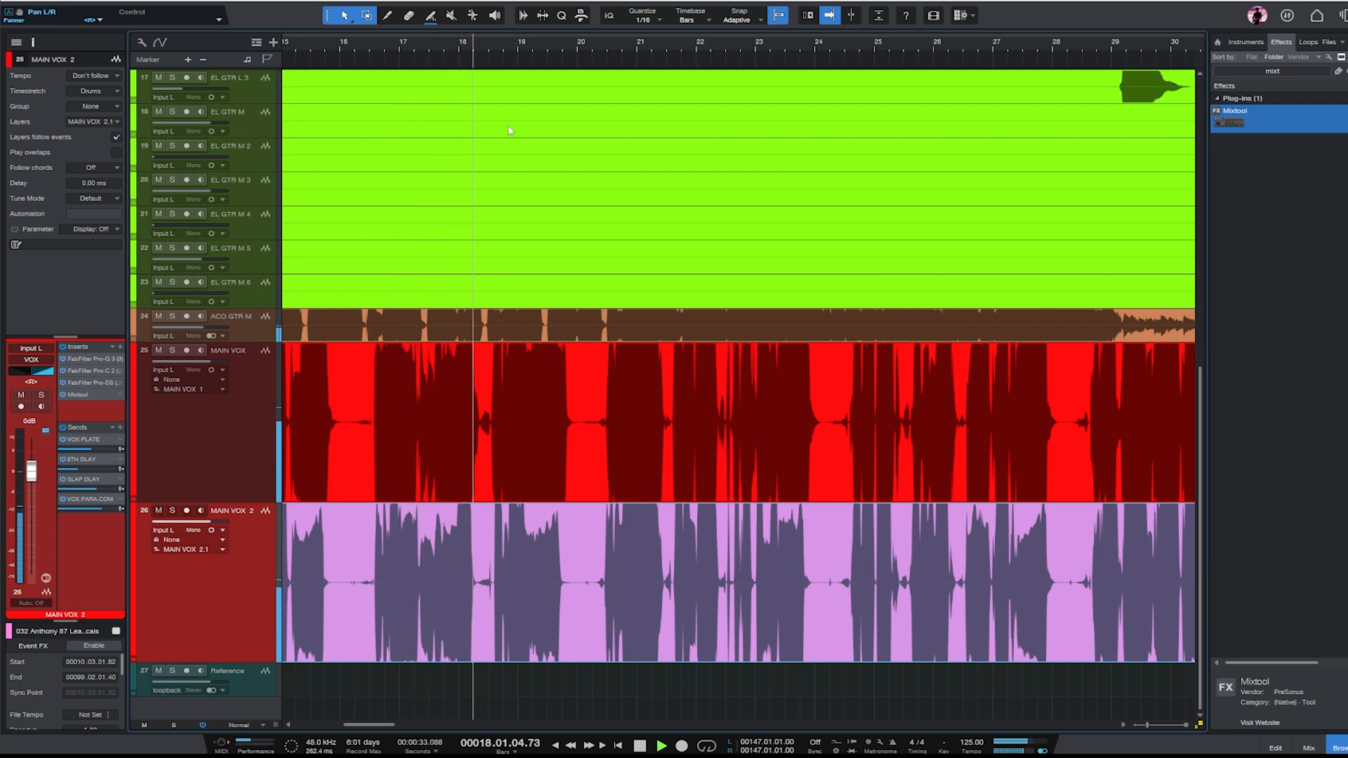
{"action": "key", "text": "w"}
{"action": "key", "text": "w"}
{"action": "key", "text": "w"}
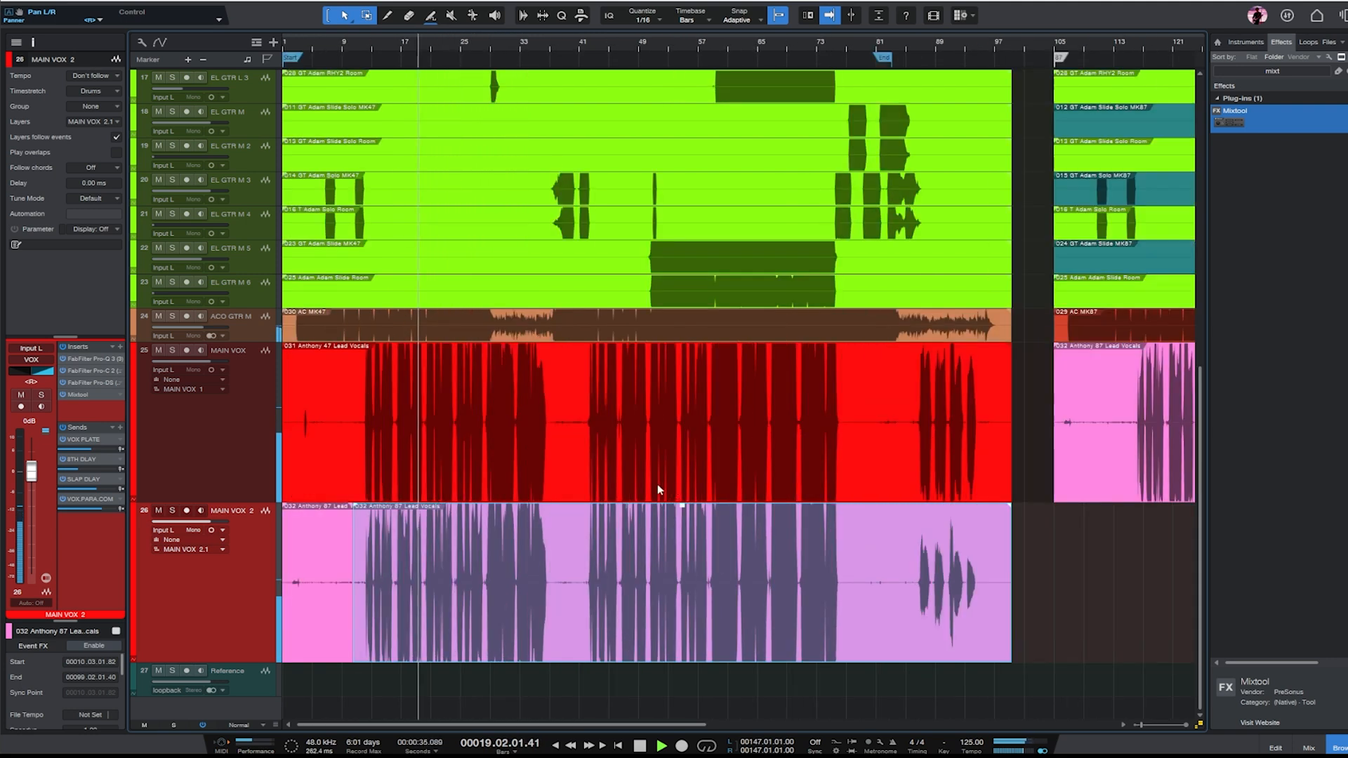
{"action": "key", "text": "space"}
{"action": "key", "text": "w"}
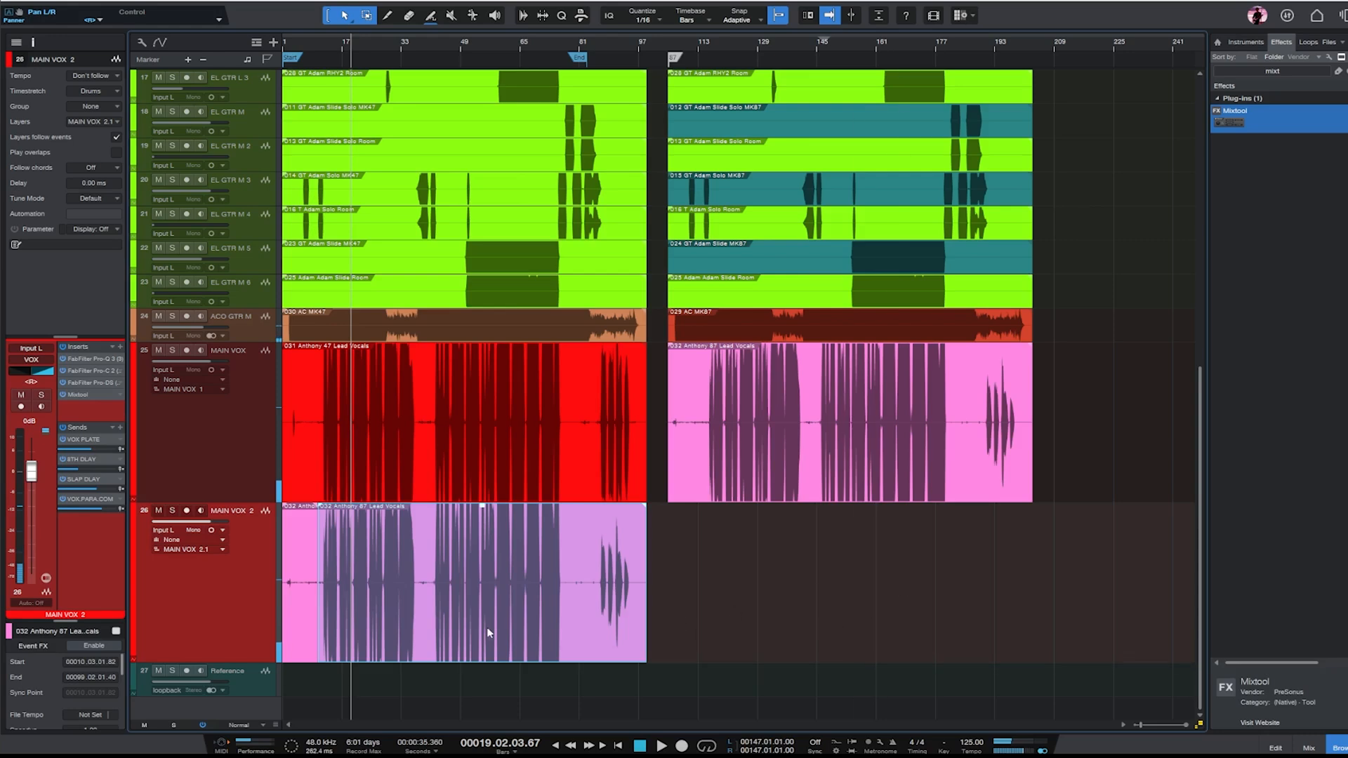
- Remove the MAIN VOX 2 track and trim the start of the MK87 lead vocal clip on MAIN VOX to about bar 113
{"action": "left_click", "coordinate": [301, 629], "text": "shift"}
{"action": "key", "text": "shift+t"}
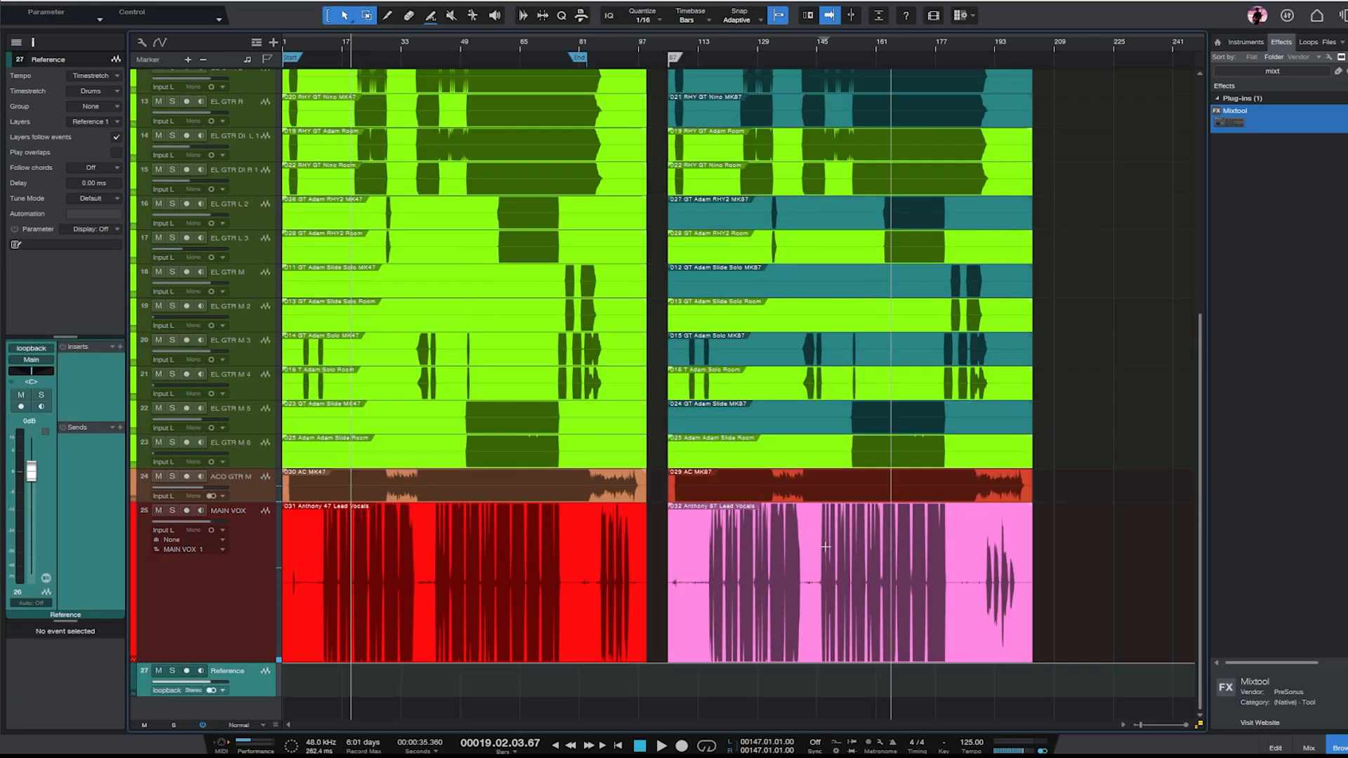
{"action": "left_click", "coordinate": [755, 644]}
{"action": "left_click_drag", "start_coordinate": [668, 641], "coordinate": [699, 641]}
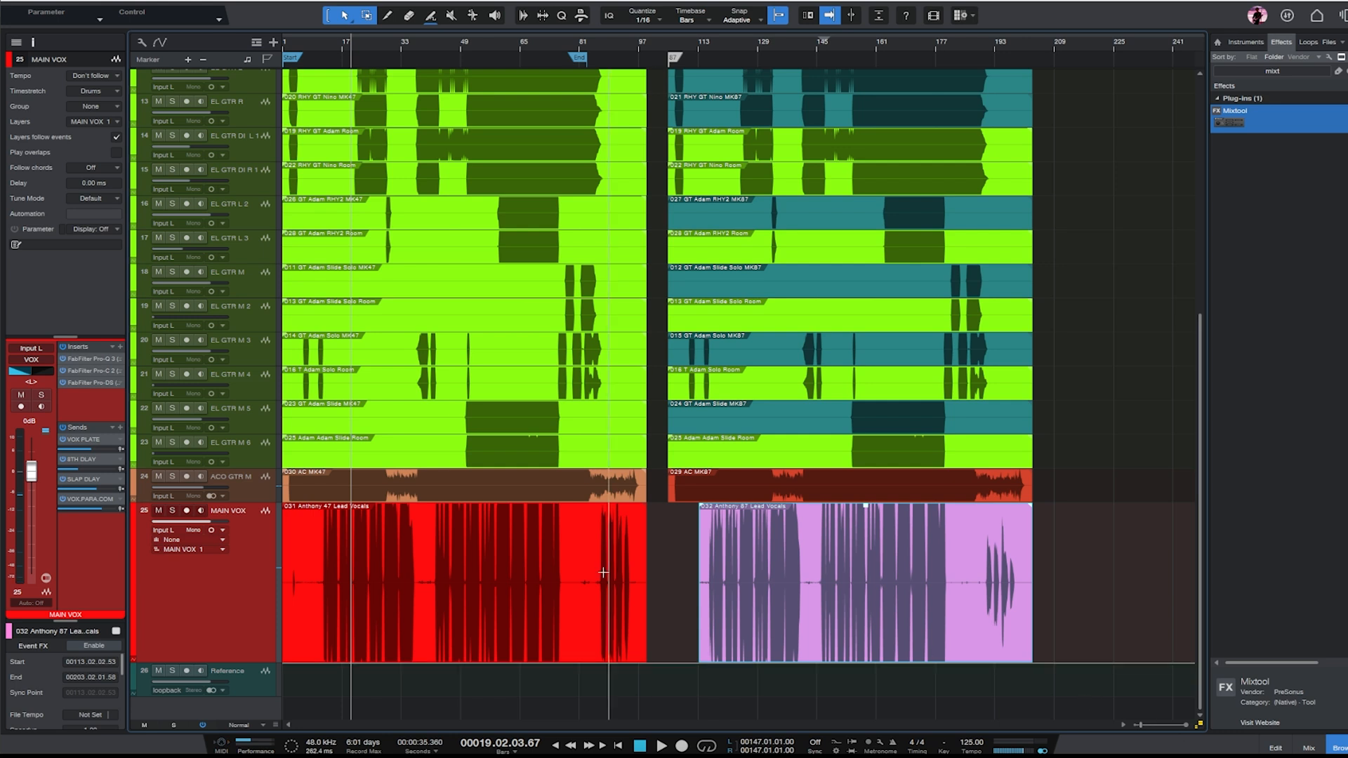
- Restore the waveform display to its normal height and play the K87 version of the mix from bar 147
{"action": "left_click", "coordinate": [1200, 725]}
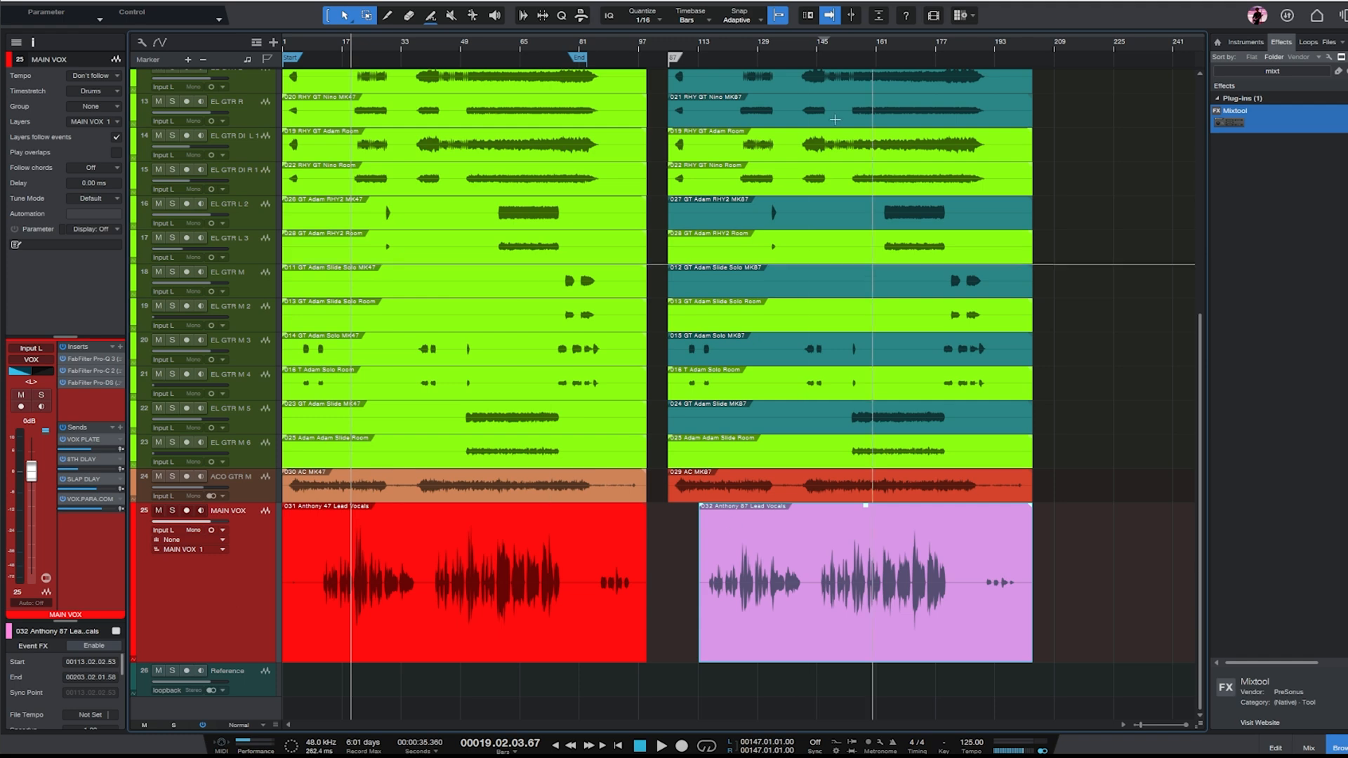
{"action": "scroll", "coordinate": [1161, 386], "scroll_direction": "up", "scroll_amount": 8}
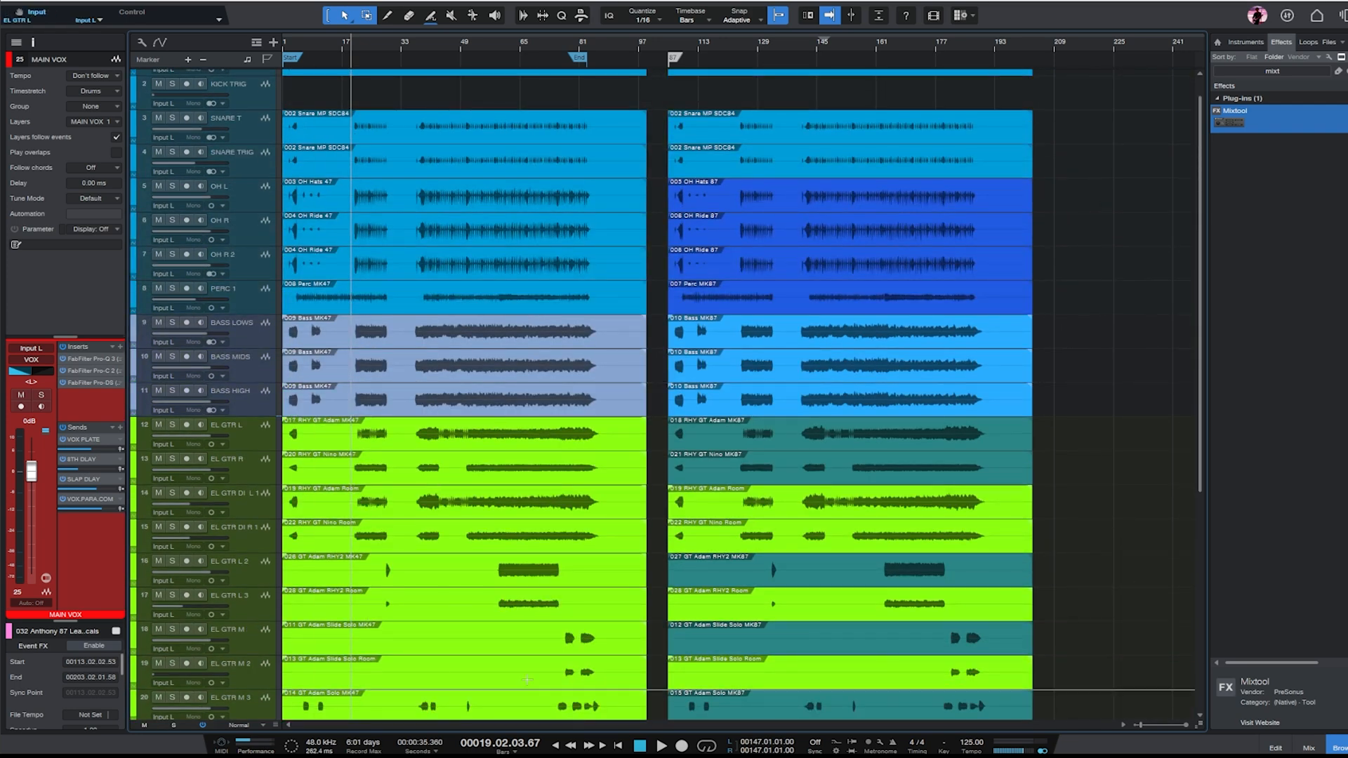
{"action": "scroll", "coordinate": [975, 473], "scroll_direction": "down", "scroll_amount": 8}
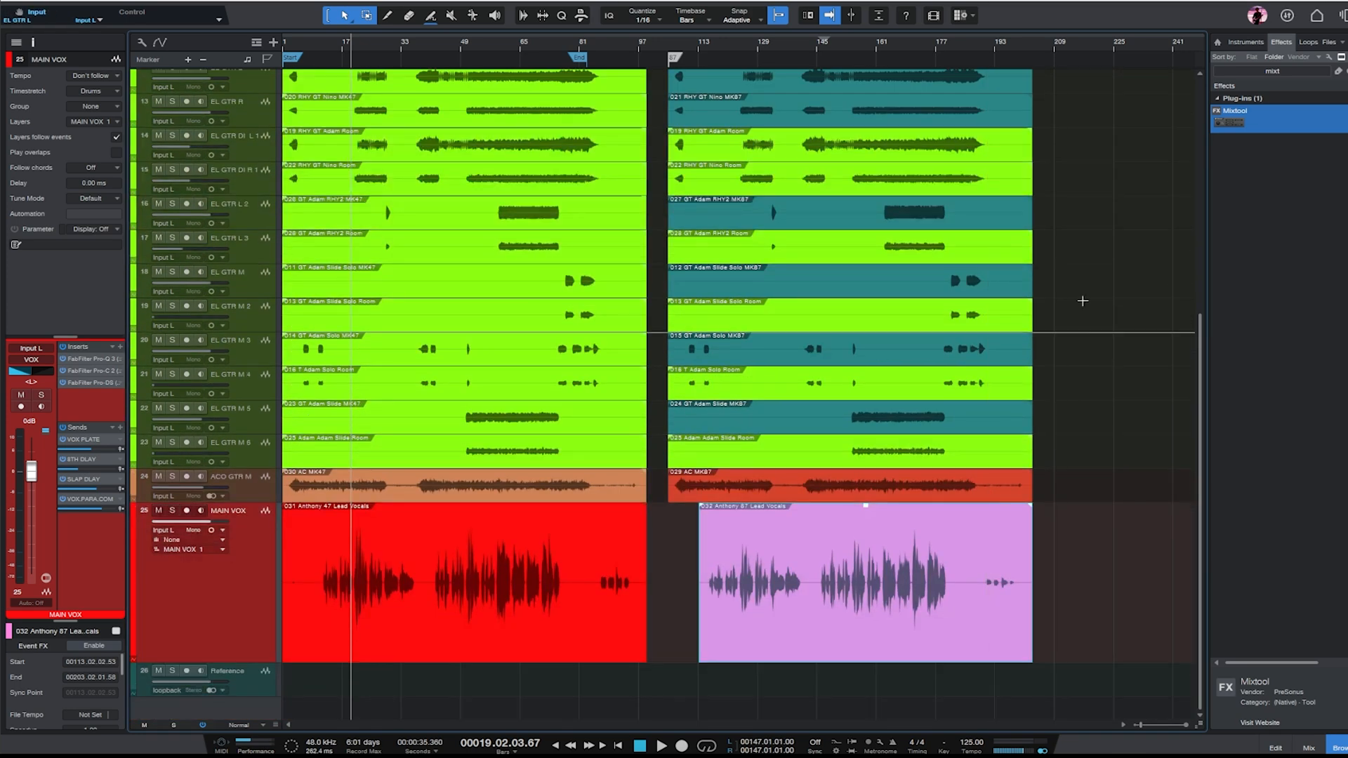
{"action": "scroll", "coordinate": [1101, 401], "scroll_direction": "up", "scroll_amount": 8}
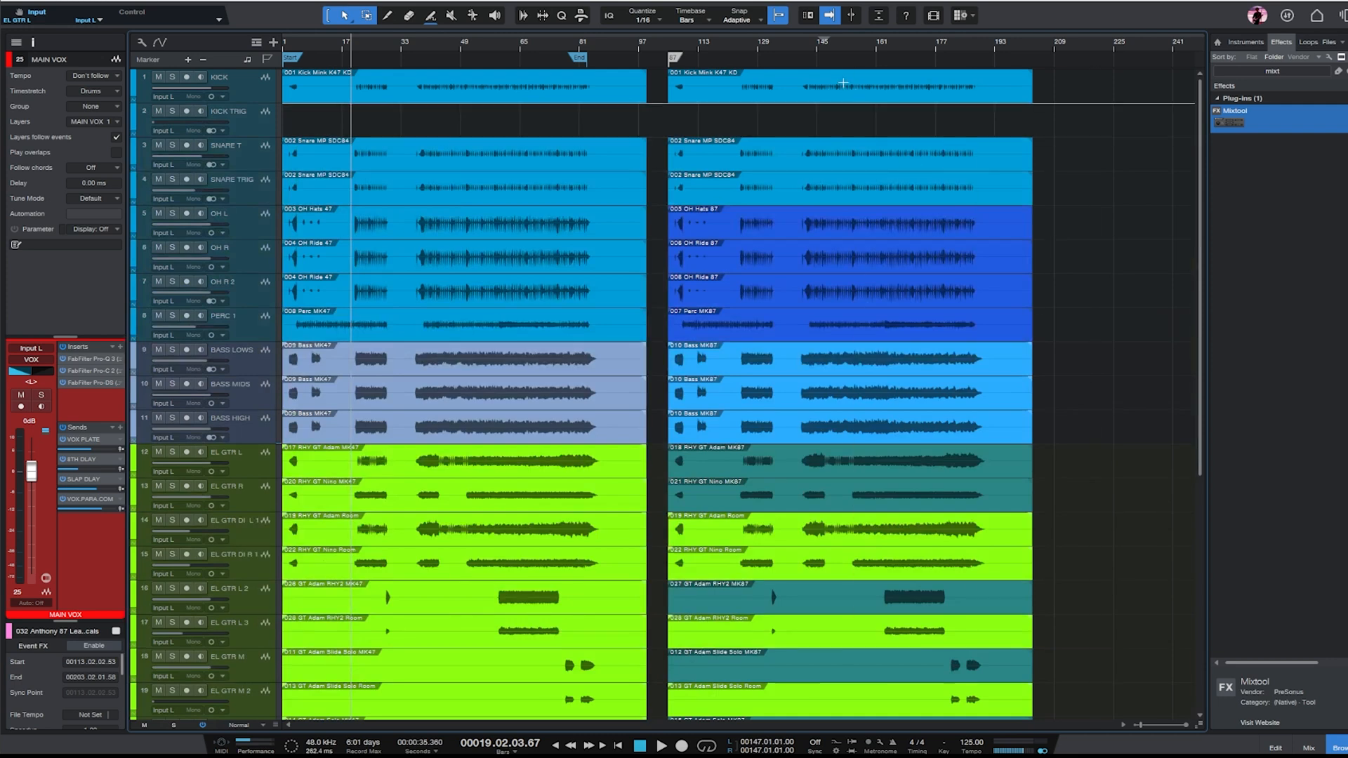
{"action": "left_click", "coordinate": [824, 47]}
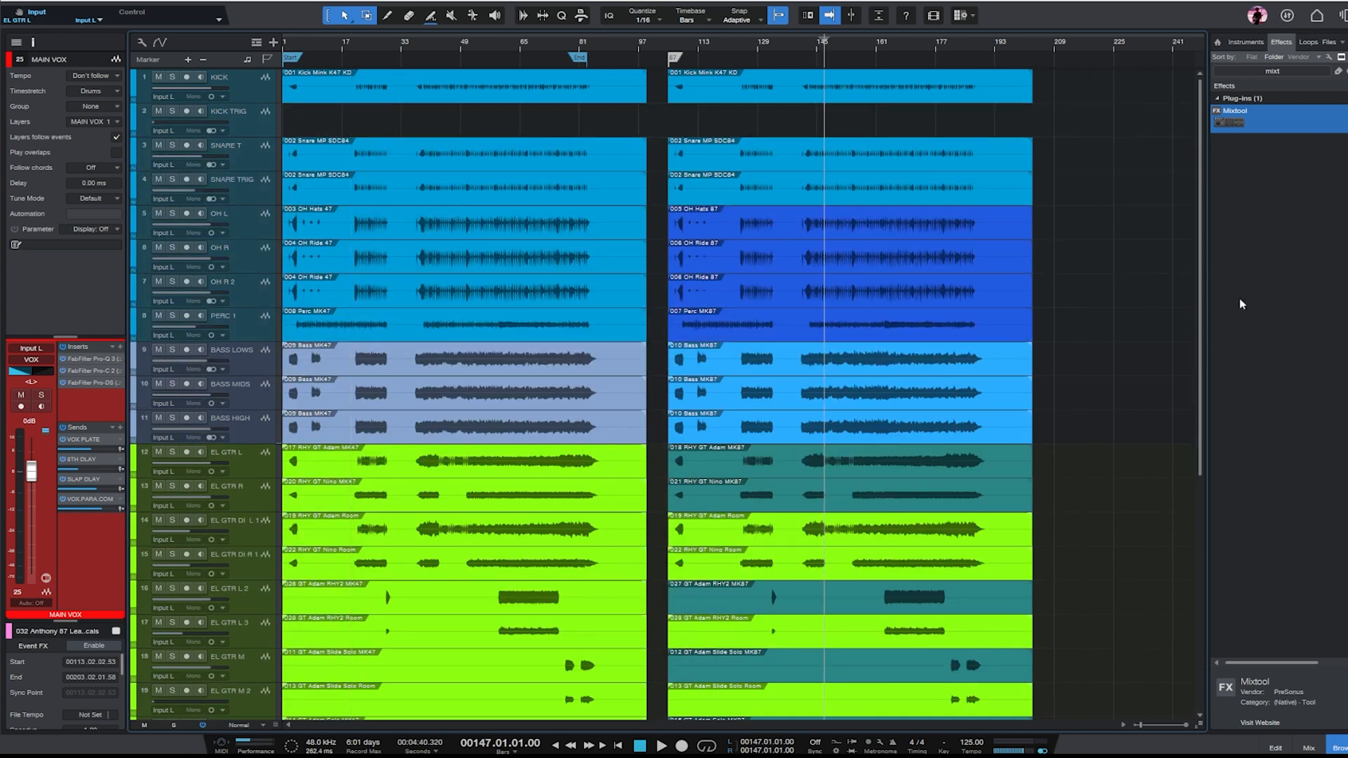
{"action": "key", "text": "space"}
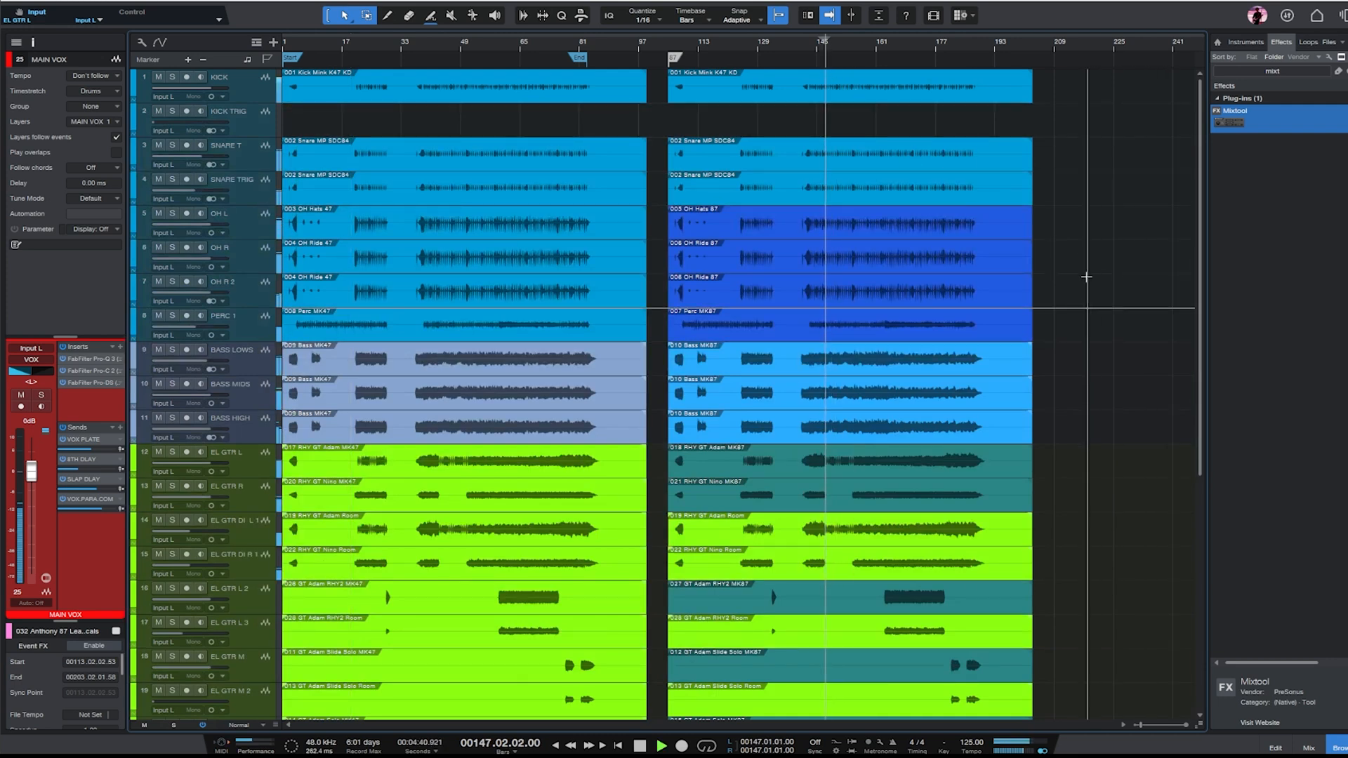
- Set the MAIN VOX track's pan back to center during playback
{"action": "scroll", "coordinate": [1092, 295], "scroll_direction": "down", "scroll_amount": 8}
{"action": "left_click", "coordinate": [29, 371], "text": "ctrl"}
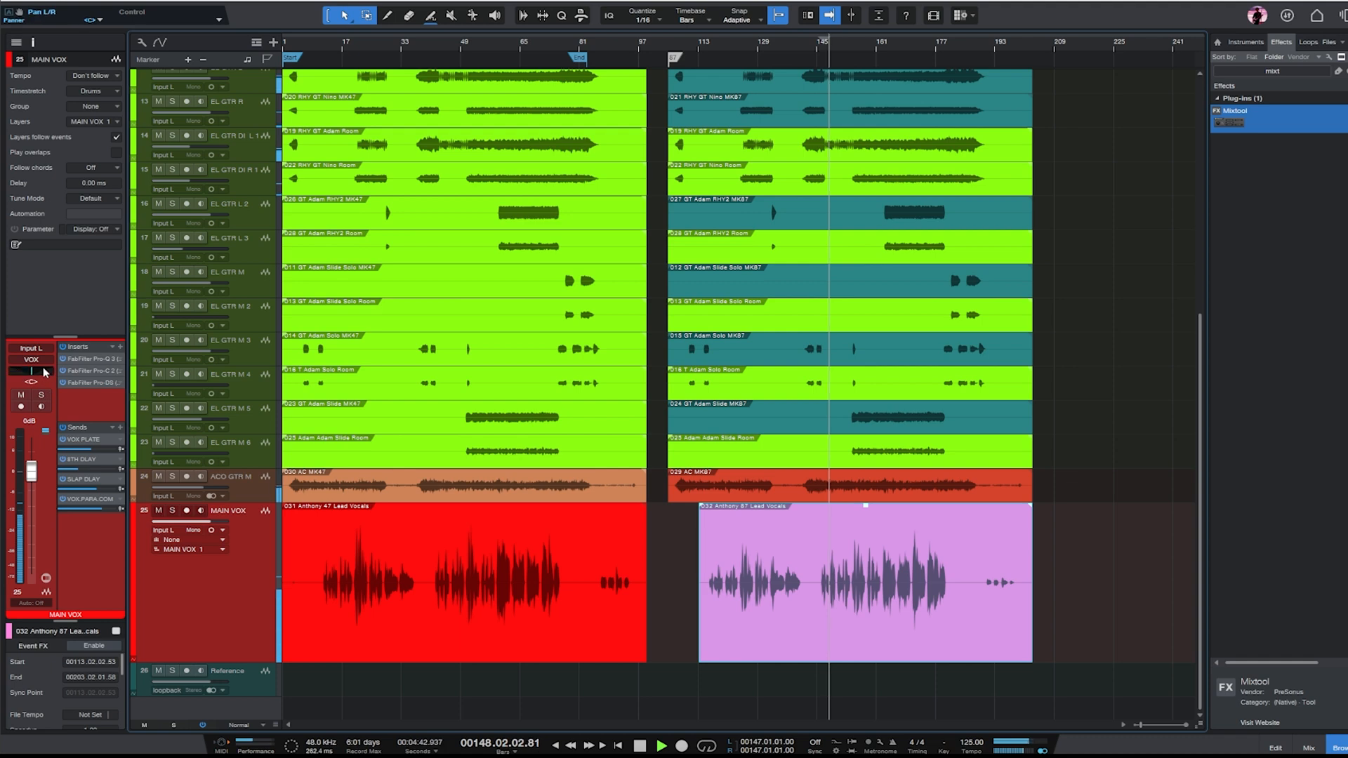
{"action": "scroll", "coordinate": [1107, 271], "scroll_direction": "up", "scroll_amount": 8}
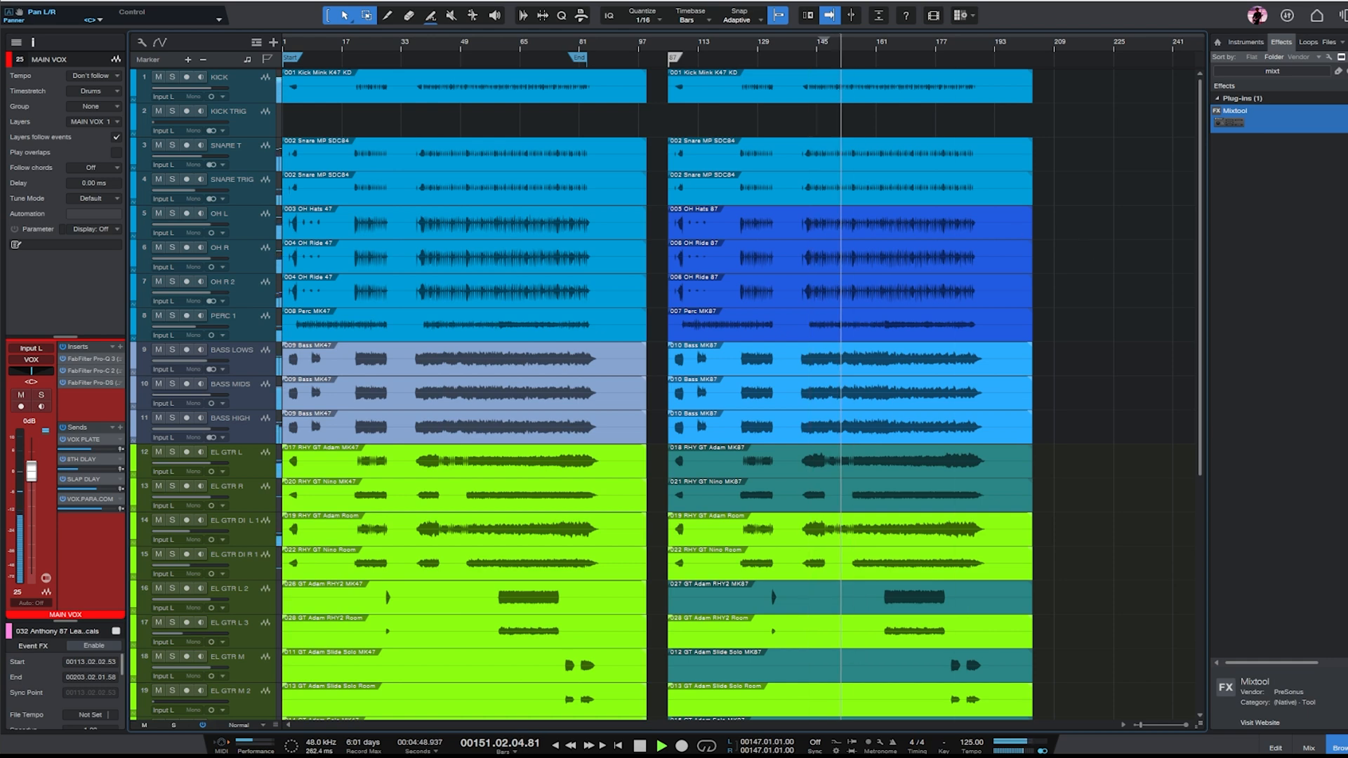
- Switch to the web browser and read the overview on the Roswell Mini K87 product page
{"action": "key", "text": "alt+Tab"}
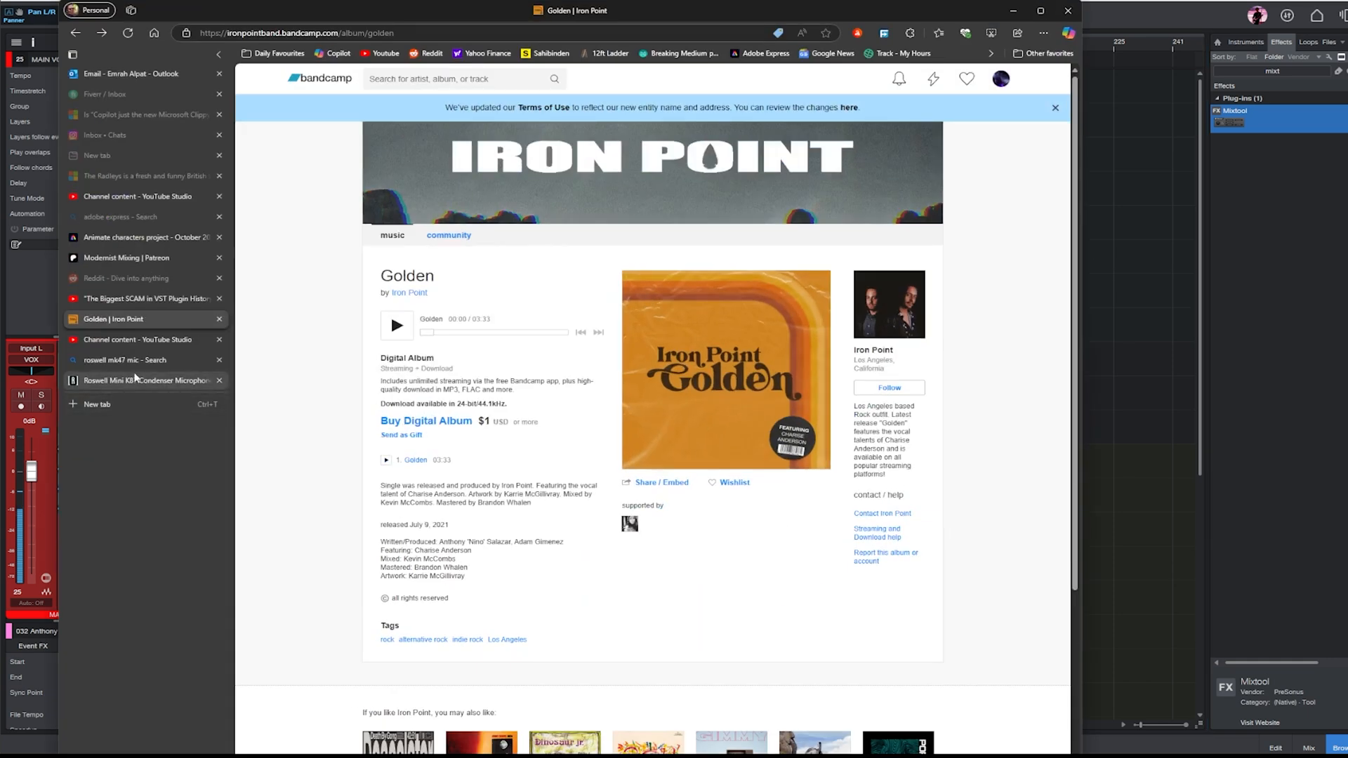
{"action": "left_click", "coordinate": [137, 381]}
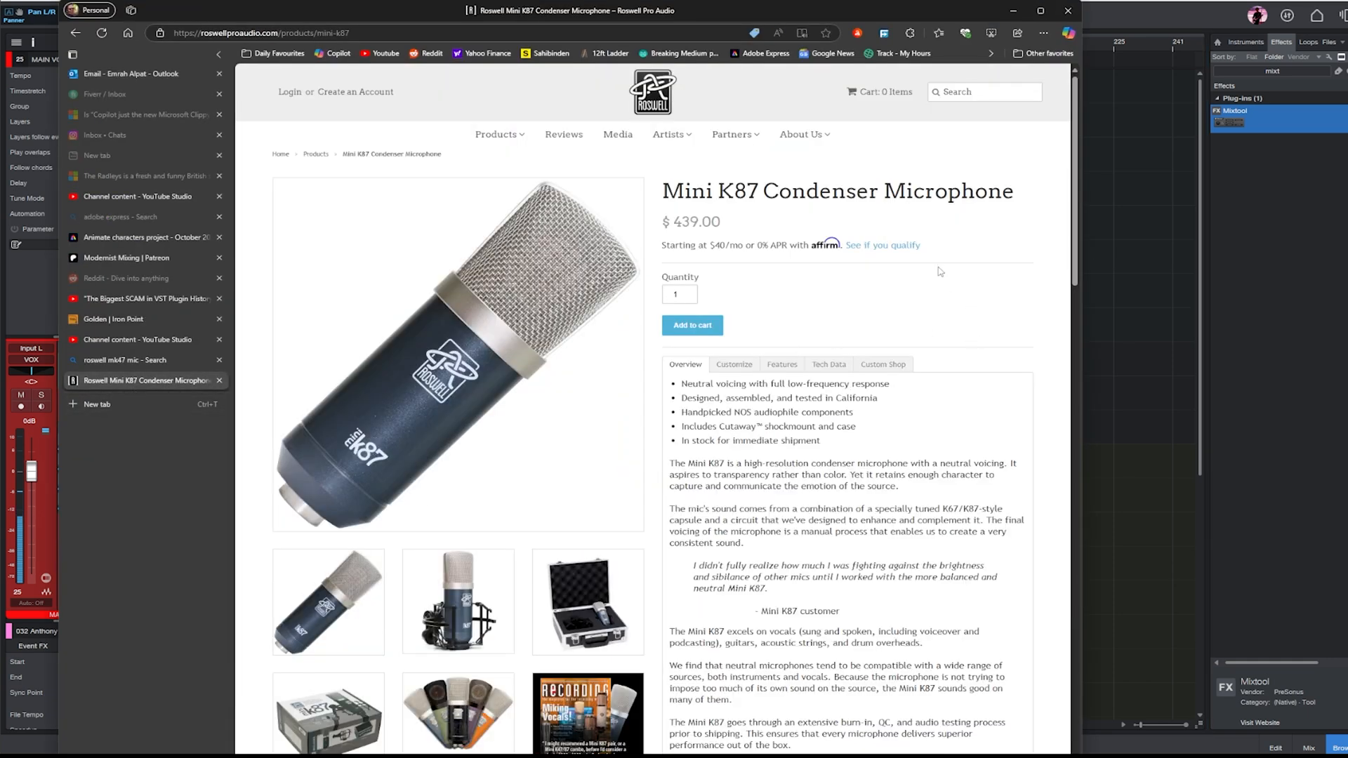
{"action": "scroll", "coordinate": [891, 383], "scroll_direction": "down", "scroll_amount": 1}
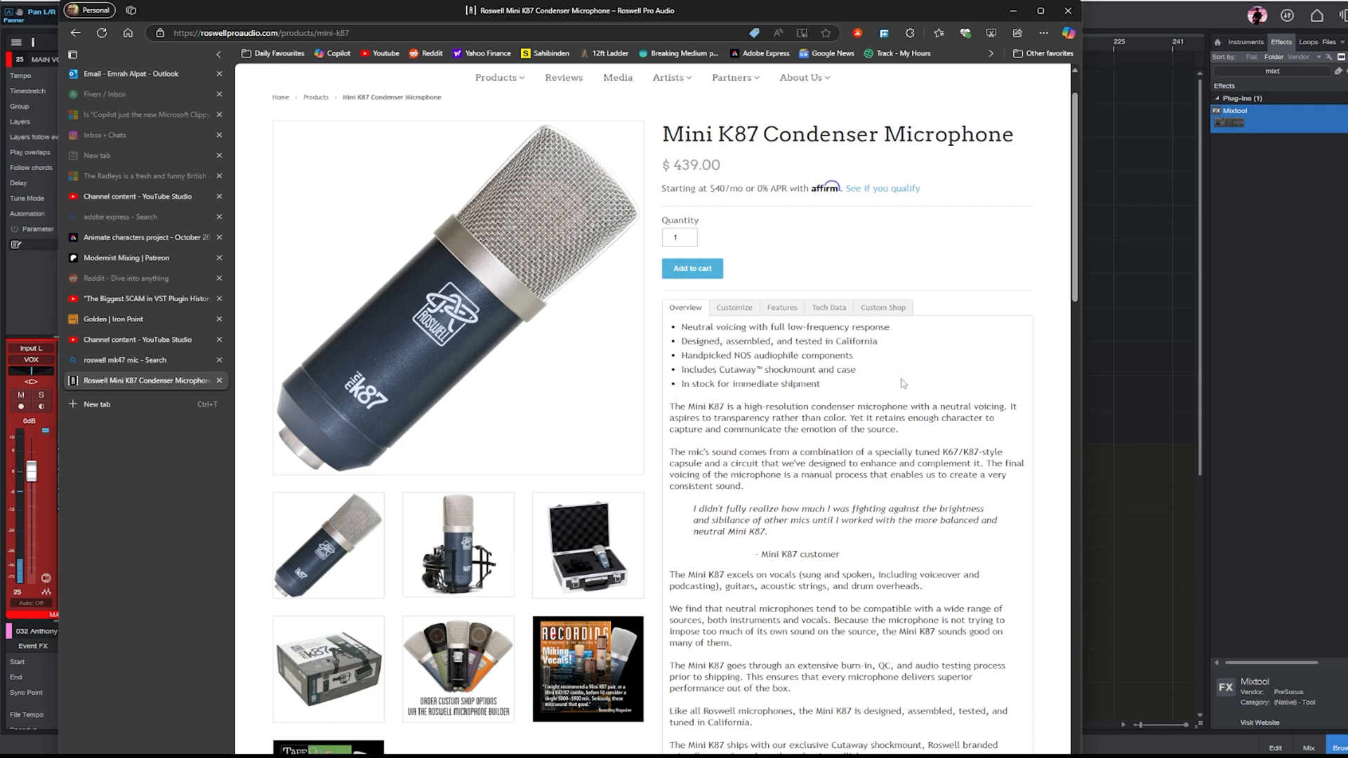
{"action": "scroll", "coordinate": [895, 365], "scroll_direction": "down", "scroll_amount": 1}
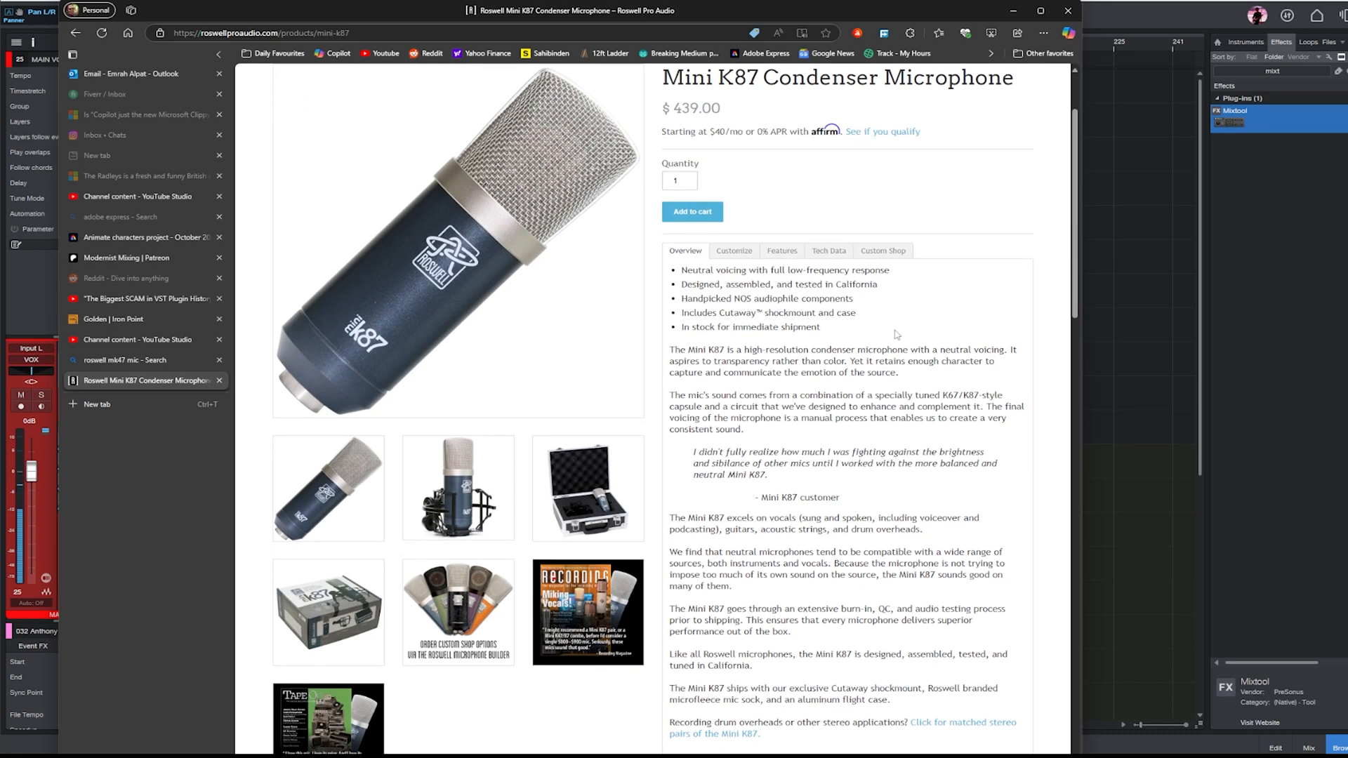
{"action": "scroll", "coordinate": [896, 335], "scroll_direction": "down", "scroll_amount": 2}
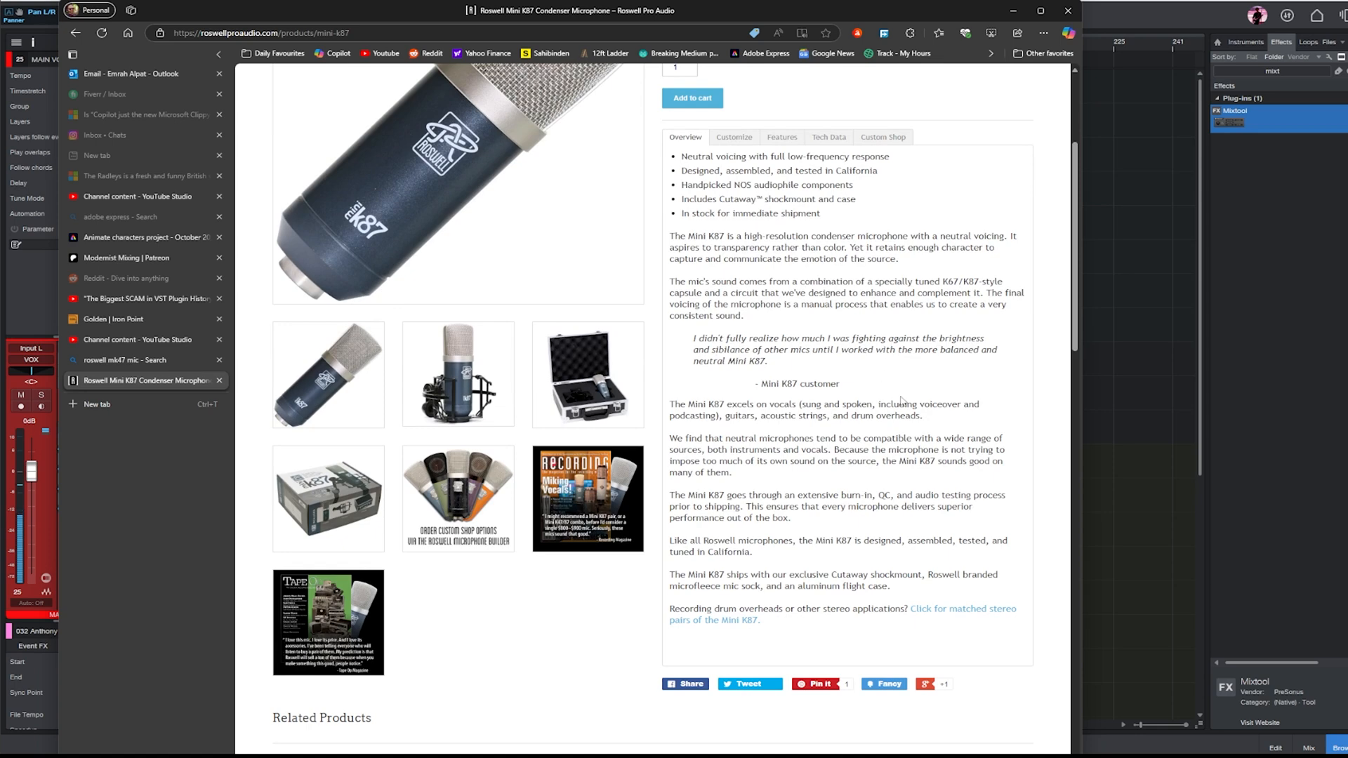
- Open the Roswell product catalog and look through the condenser microphones and matched stereo pairs
{"action": "scroll", "coordinate": [926, 412], "scroll_direction": "up", "scroll_amount": 4}
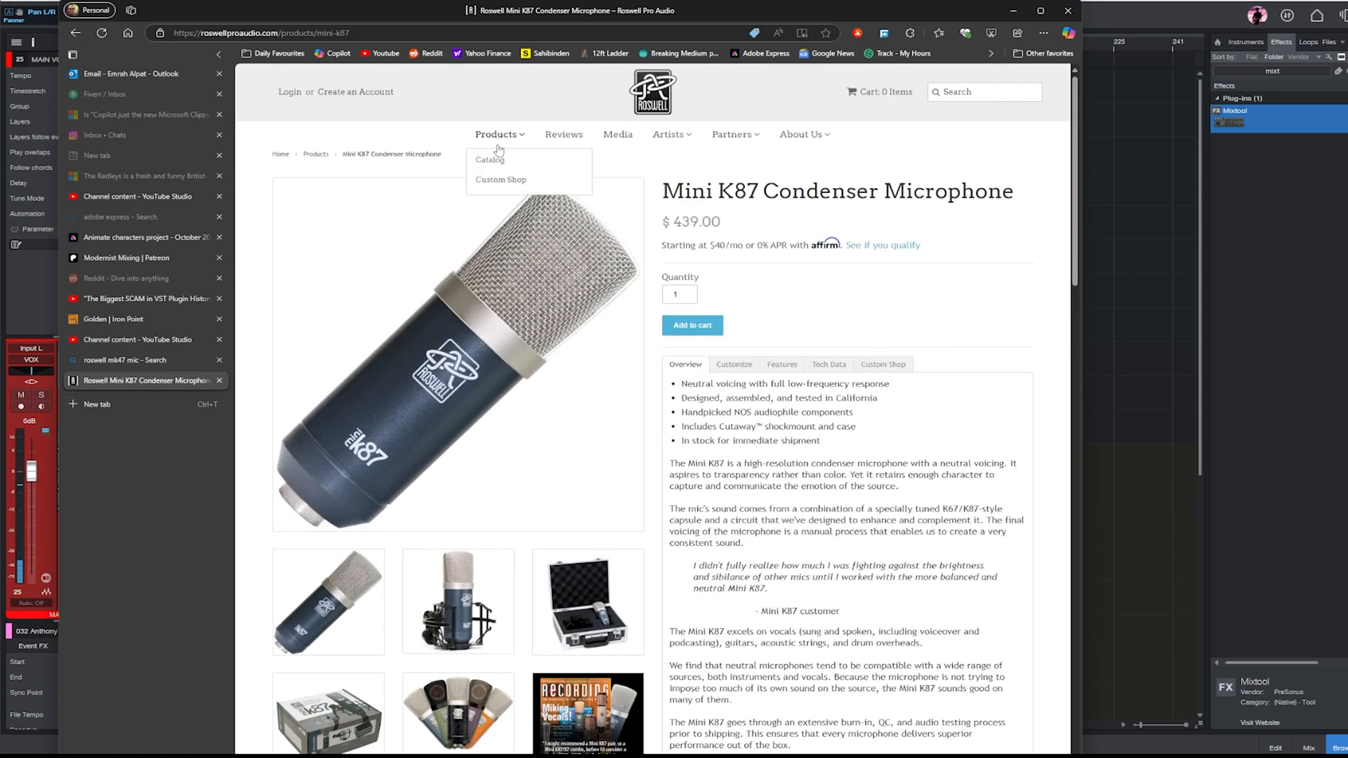
{"action": "left_click", "coordinate": [497, 162]}
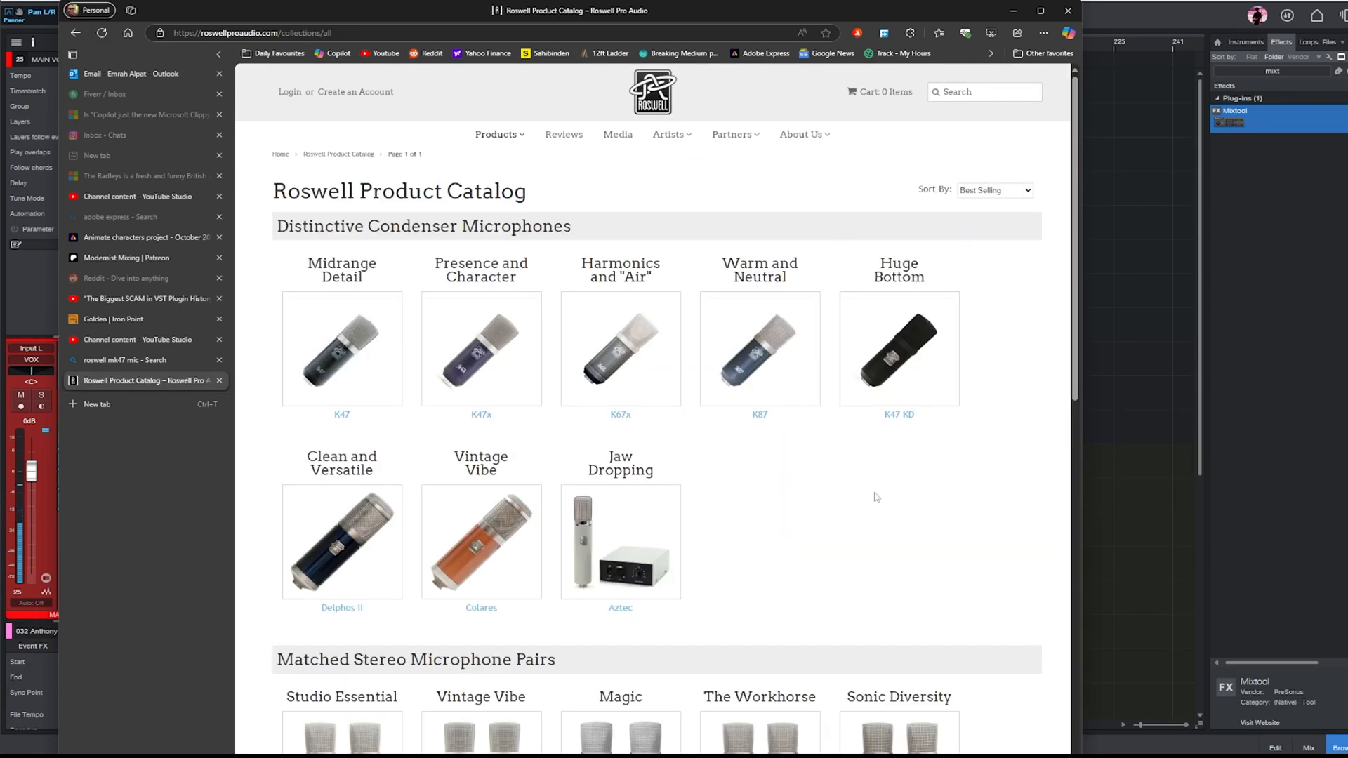
{"action": "scroll", "coordinate": [924, 402], "scroll_direction": "down", "scroll_amount": 5}
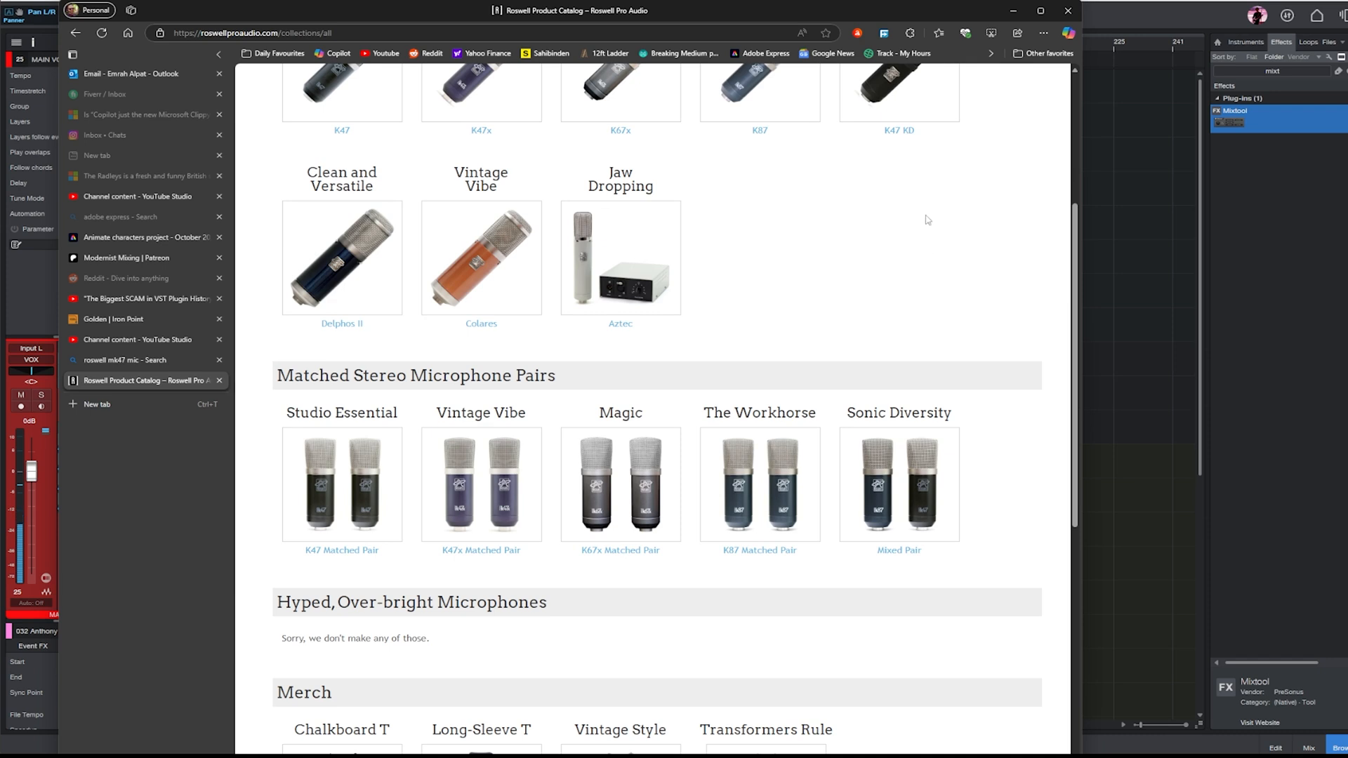
- Open the Colares microphone's product page from the catalog, read its overview and dismiss the giveaway pop-up
{"action": "scroll", "coordinate": [959, 295], "scroll_direction": "up", "scroll_amount": 2}
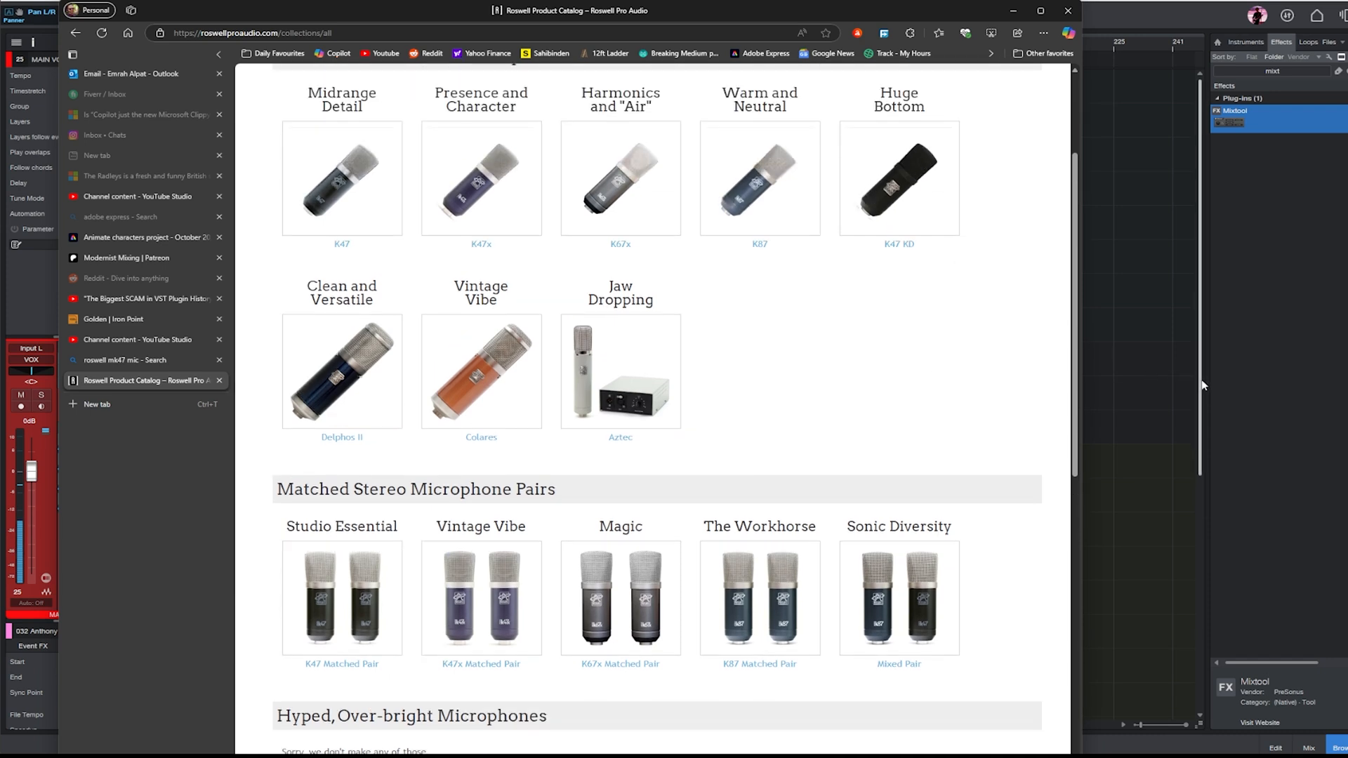
{"action": "left_click", "coordinate": [537, 387]}
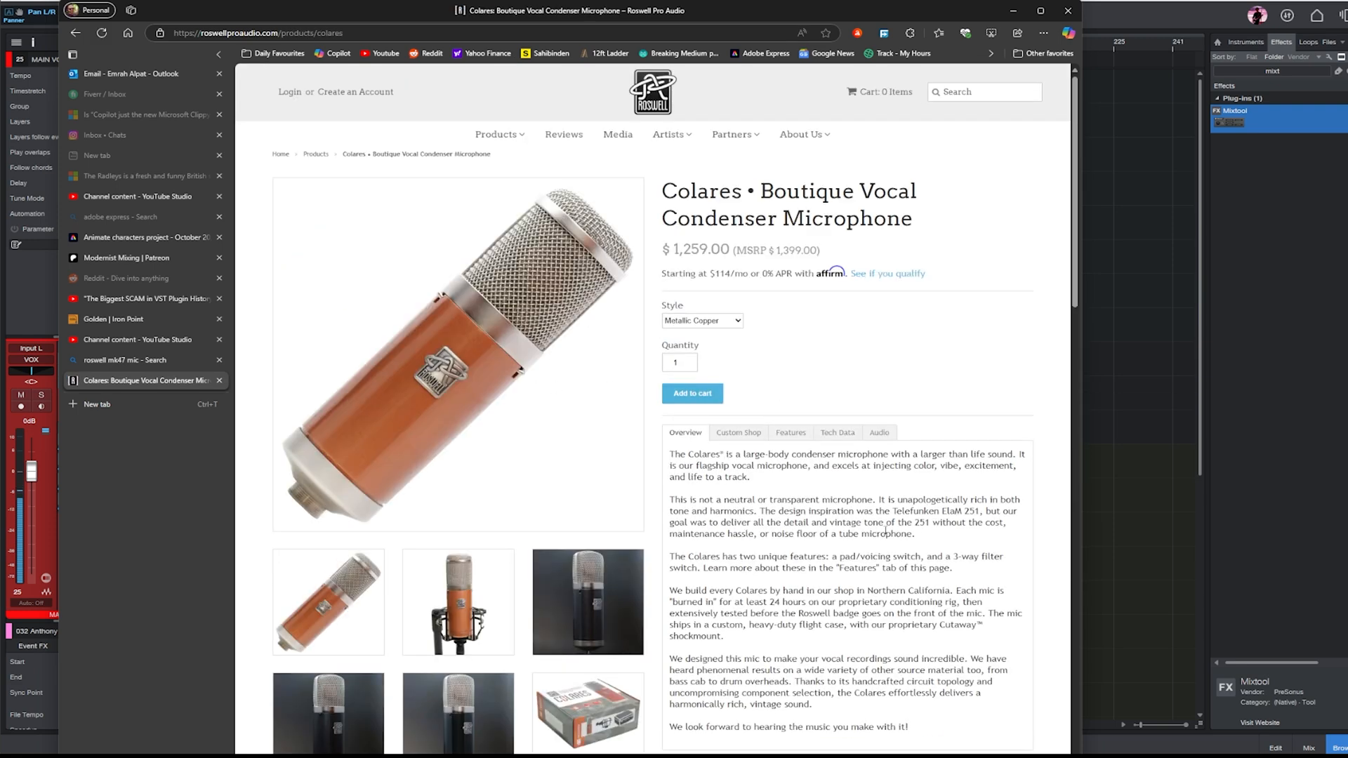
{"action": "scroll", "coordinate": [906, 517], "scroll_direction": "down", "scroll_amount": 1}
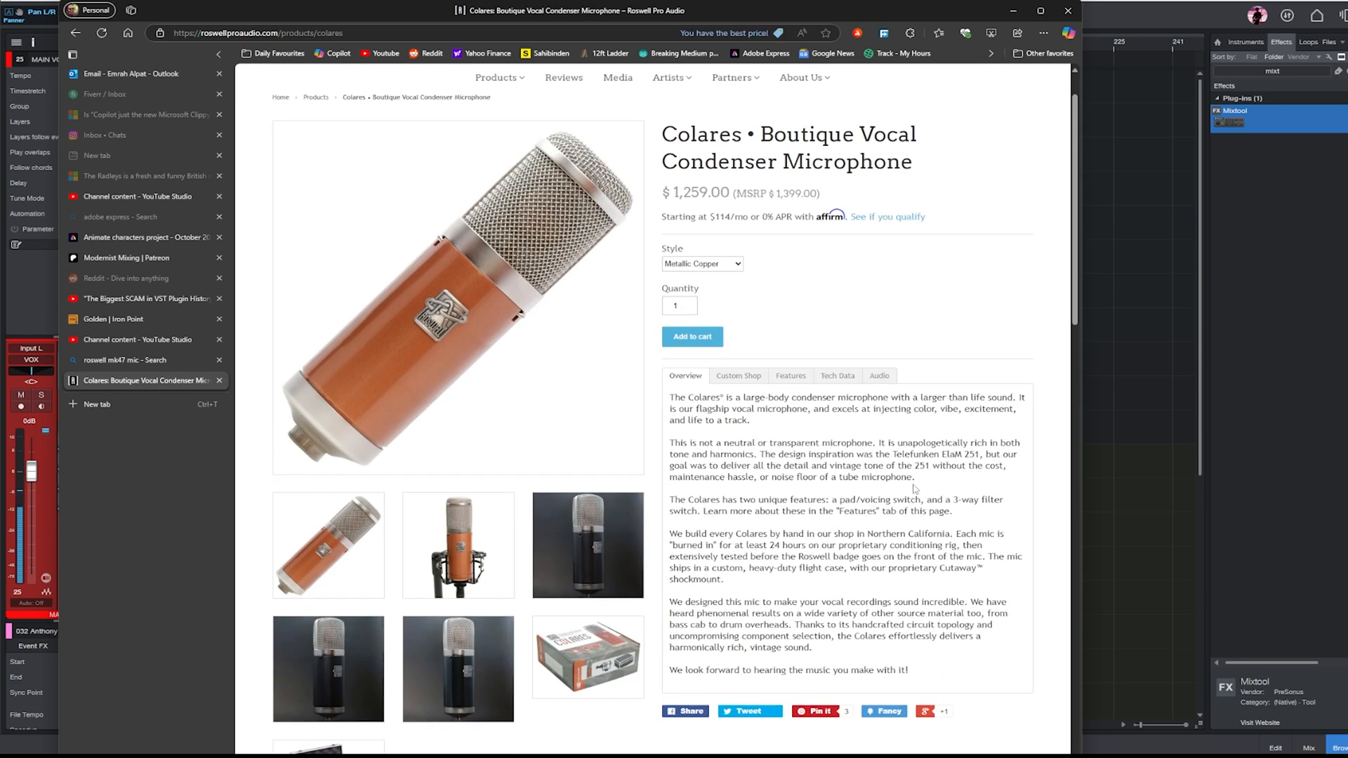
{"action": "left_click_drag", "start_coordinate": [690, 414], "coordinate": [887, 534]}
{"action": "left_click", "coordinate": [898, 570]}
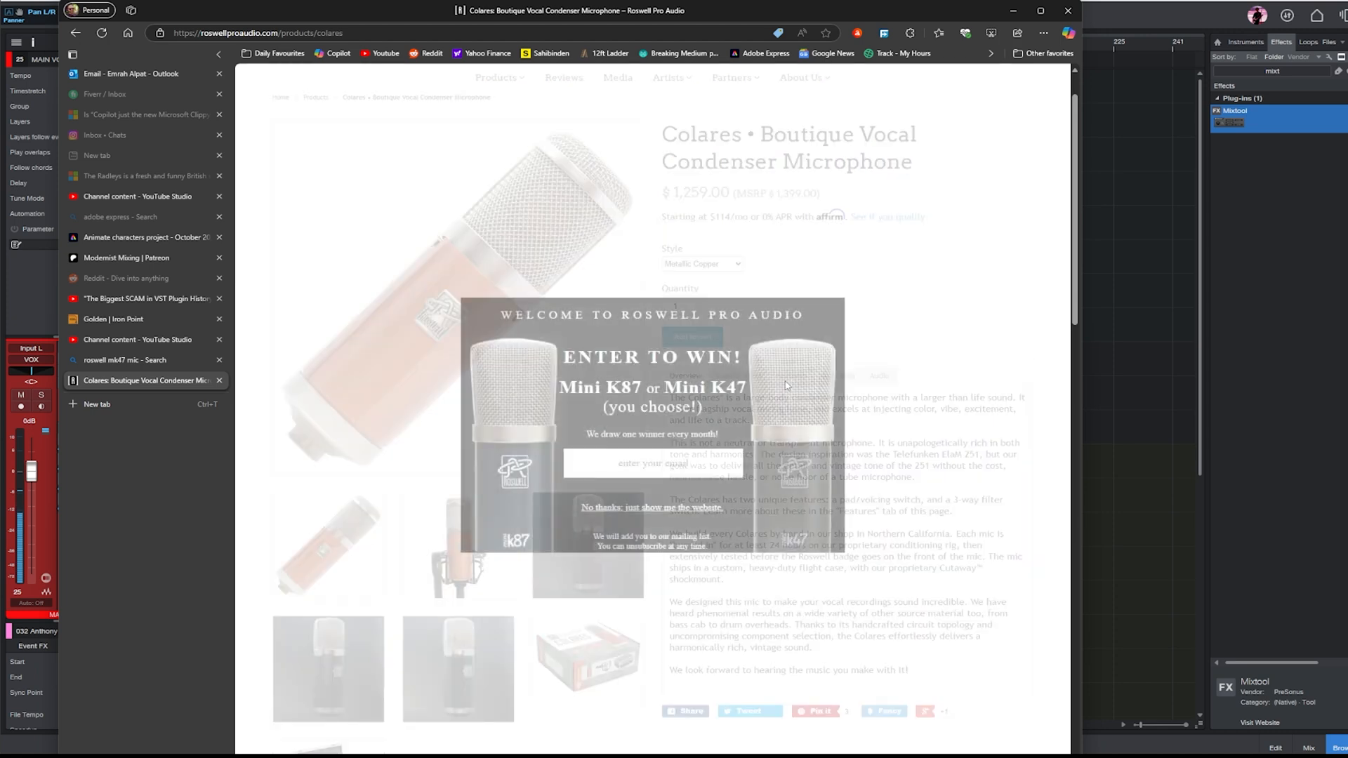
{"action": "left_click", "coordinate": [954, 302]}
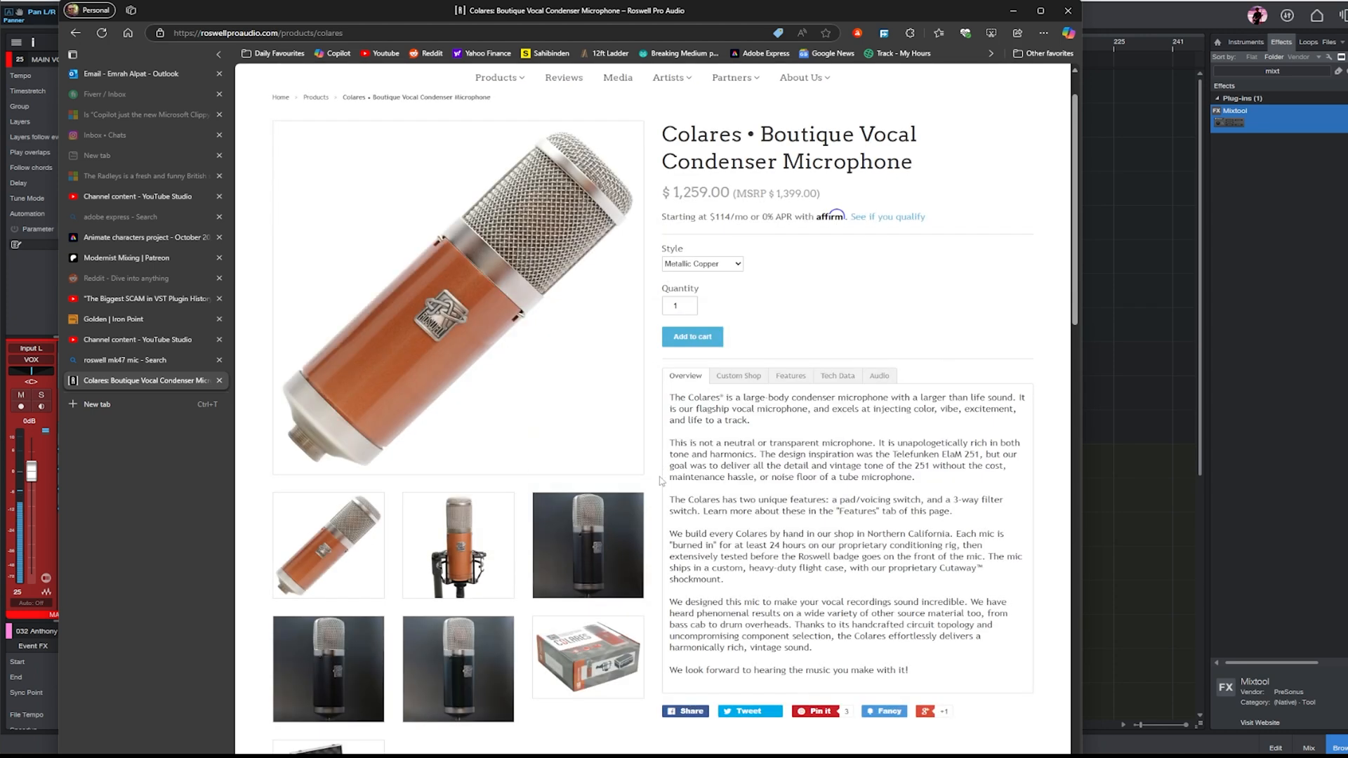
- Read the Colares features, including the pad/voicing switch and the variable bass response switch
{"action": "left_click", "coordinate": [792, 377]}
{"action": "scroll", "coordinate": [959, 419], "scroll_direction": "down", "scroll_amount": 1}
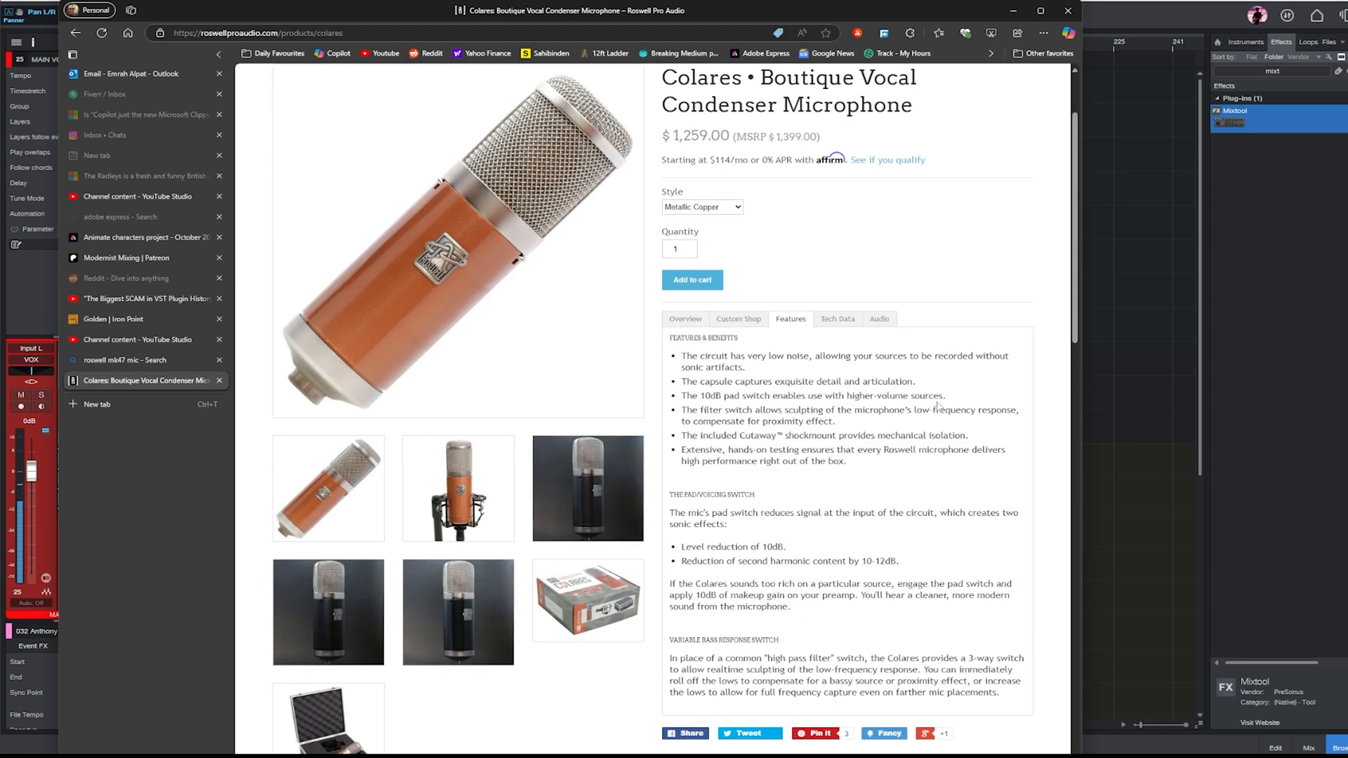
{"action": "scroll", "coordinate": [939, 405], "scroll_direction": "down", "scroll_amount": 1}
{"action": "scroll", "coordinate": [947, 398], "scroll_direction": "down", "scroll_amount": 1}
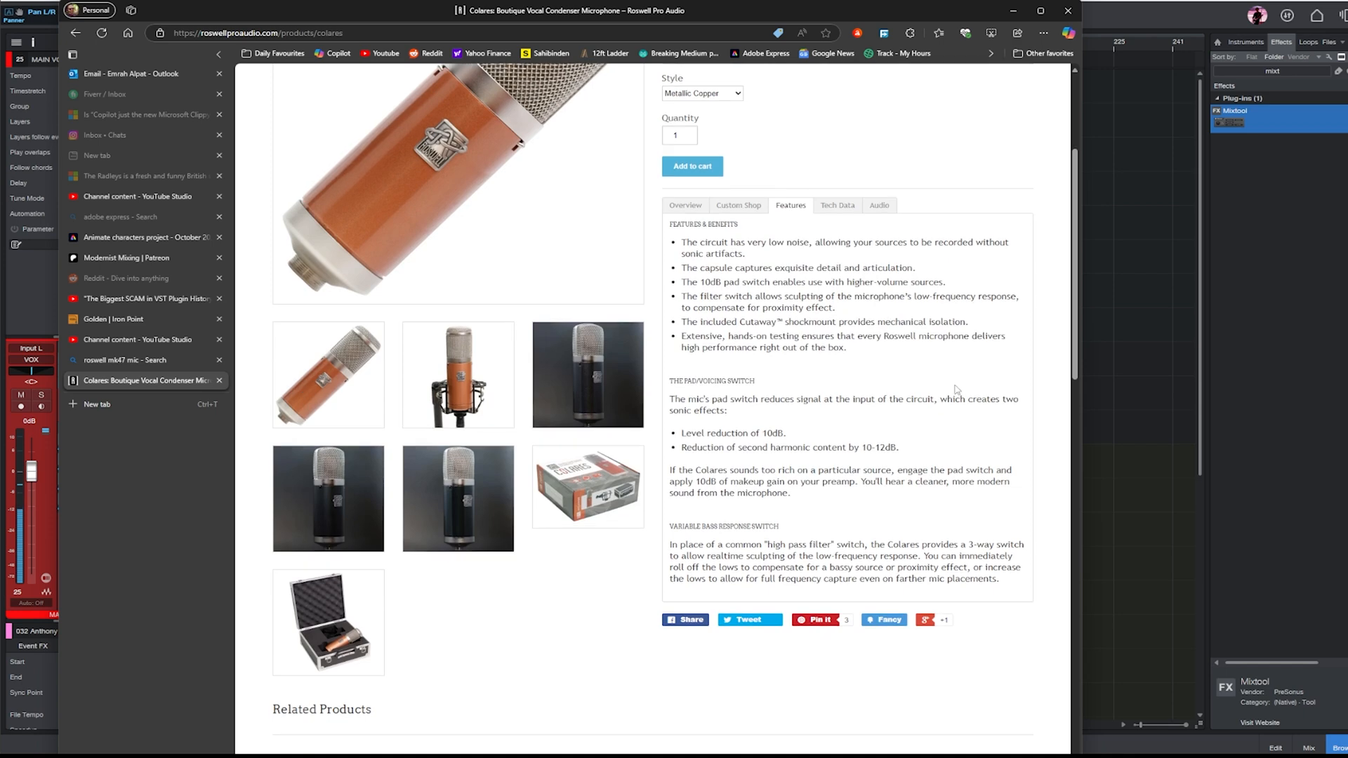
{"action": "scroll", "coordinate": [948, 393], "scroll_direction": "up", "scroll_amount": 4}
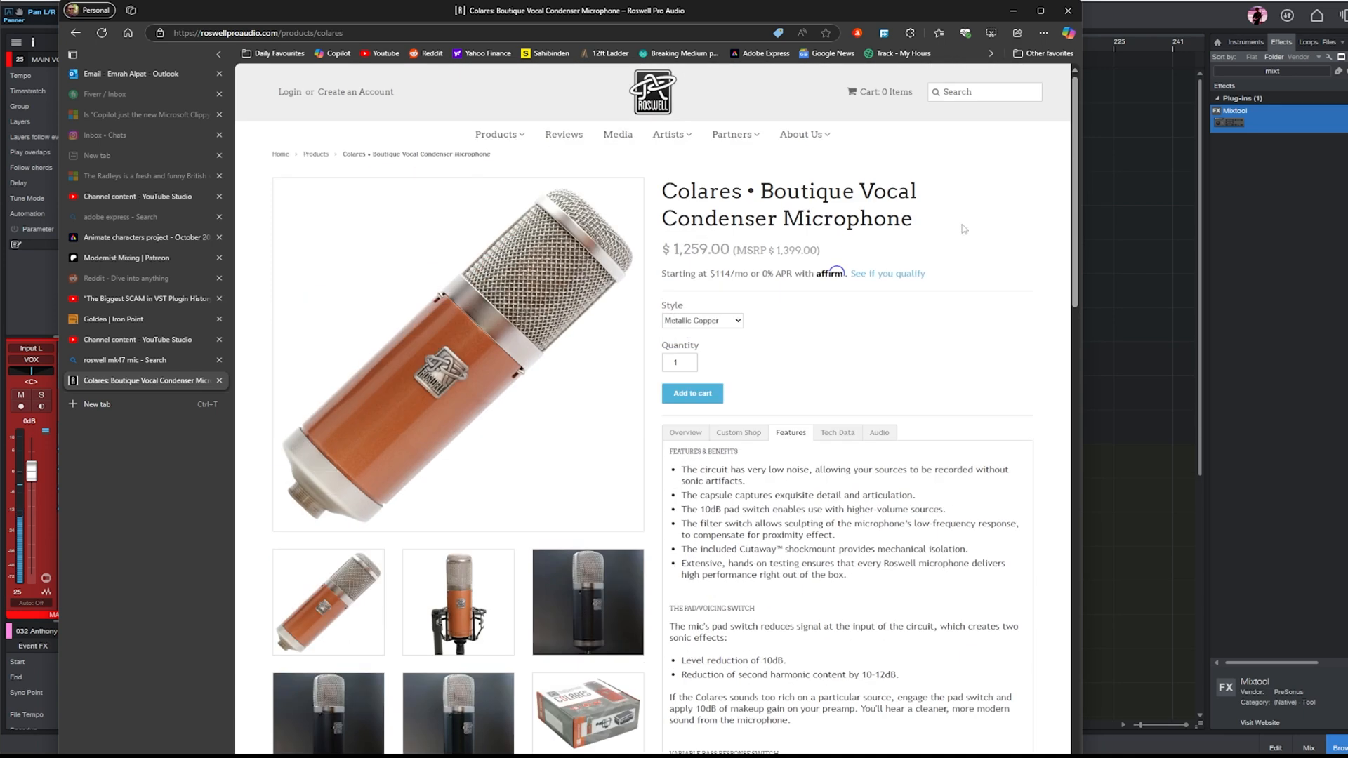
- Switch back to Studio One, show the mixer console and set the KICK channel's volume to -2.3 dB
{"action": "left_click", "coordinate": [1197, 234]}
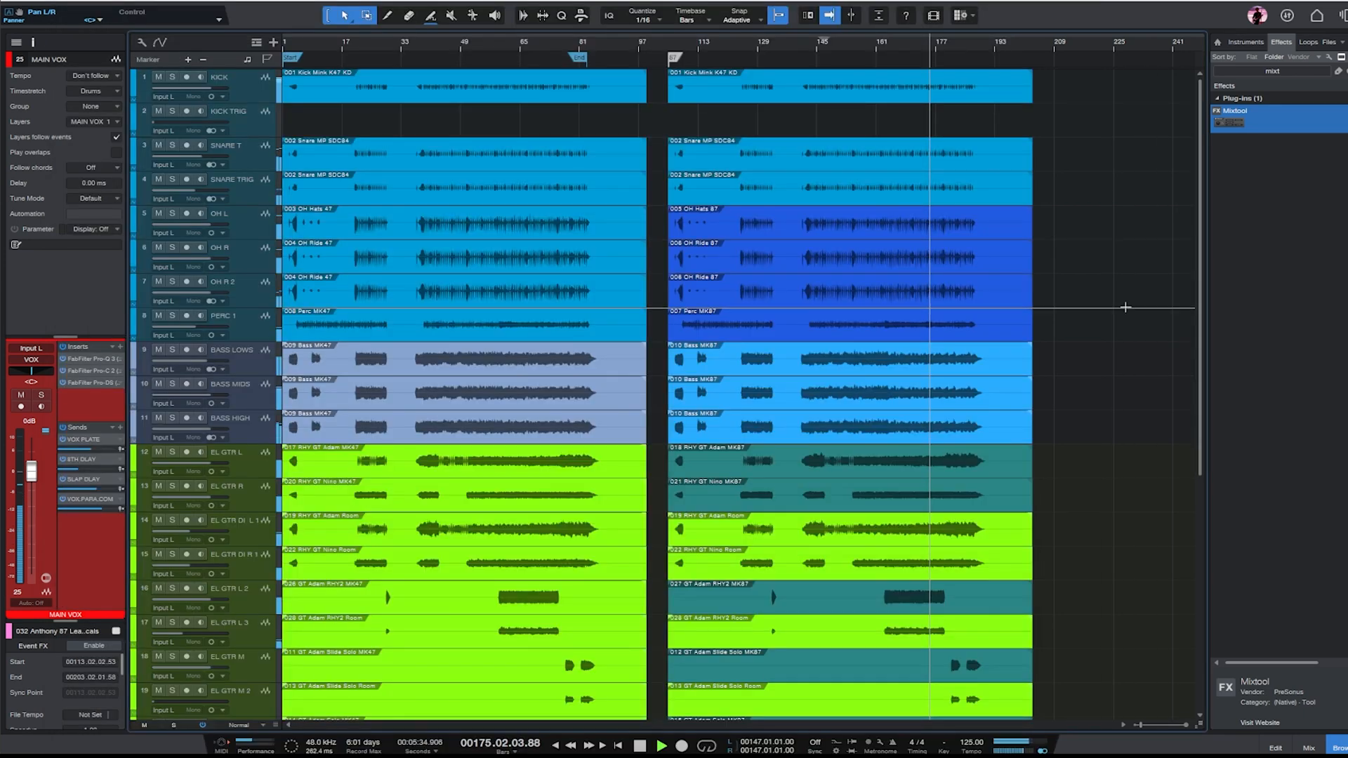
{"action": "left_click", "coordinate": [1307, 748]}
{"action": "left_click_drag", "start_coordinate": [931, 727], "coordinate": [467, 726]}
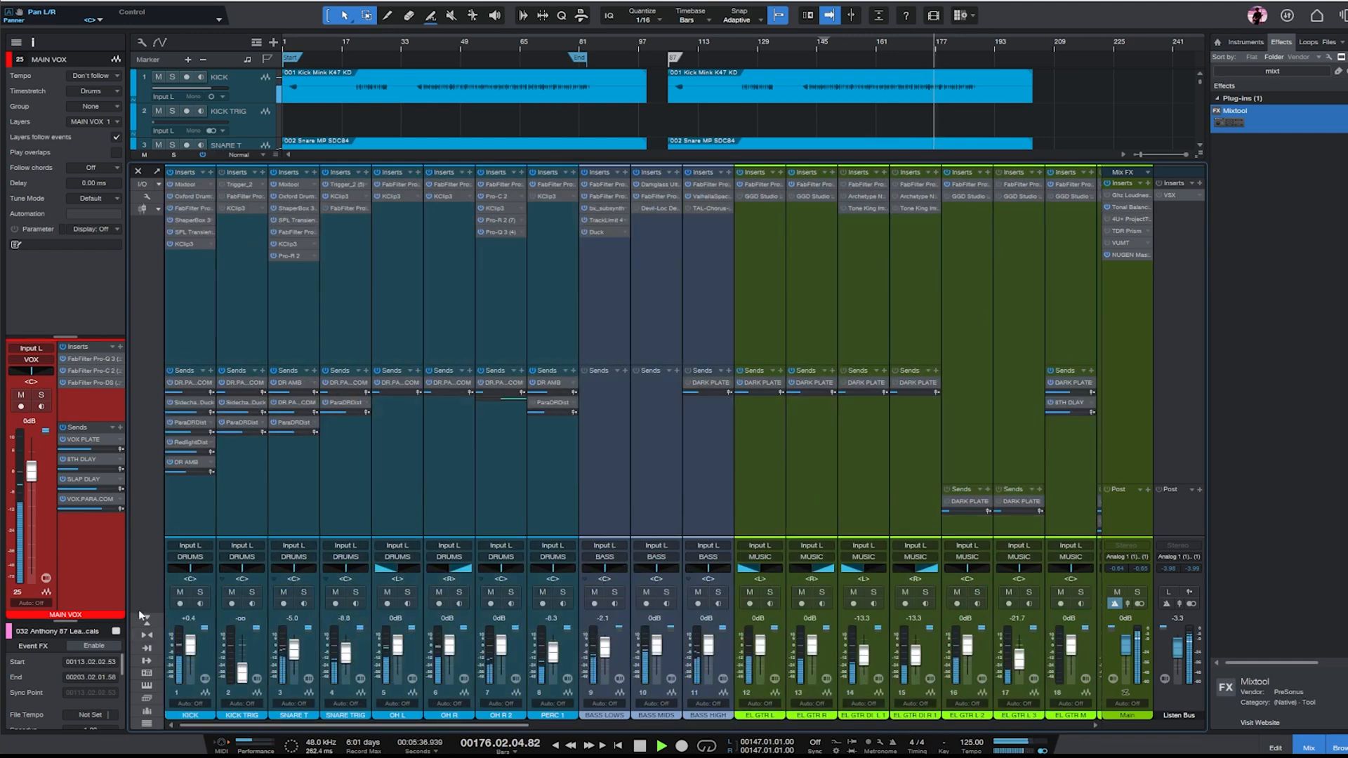
{"action": "left_click_drag", "start_coordinate": [193, 654], "coordinate": [192, 654]}
- Look over the effects and bus channels in the mixer console, hide it and stop playback
{"action": "left_click_drag", "start_coordinate": [467, 727], "coordinate": [1025, 727]}
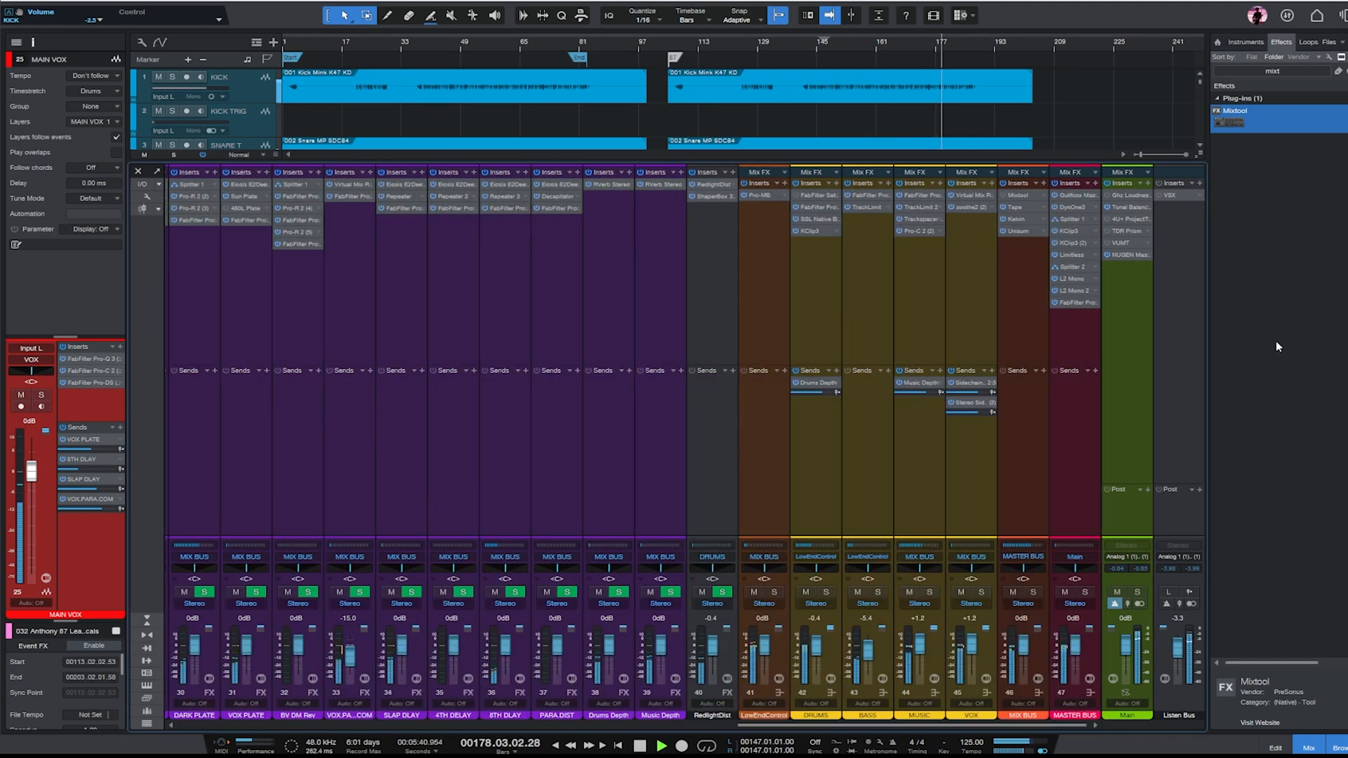
{"action": "left_click", "coordinate": [1308, 748]}
{"action": "key", "text": "space"}
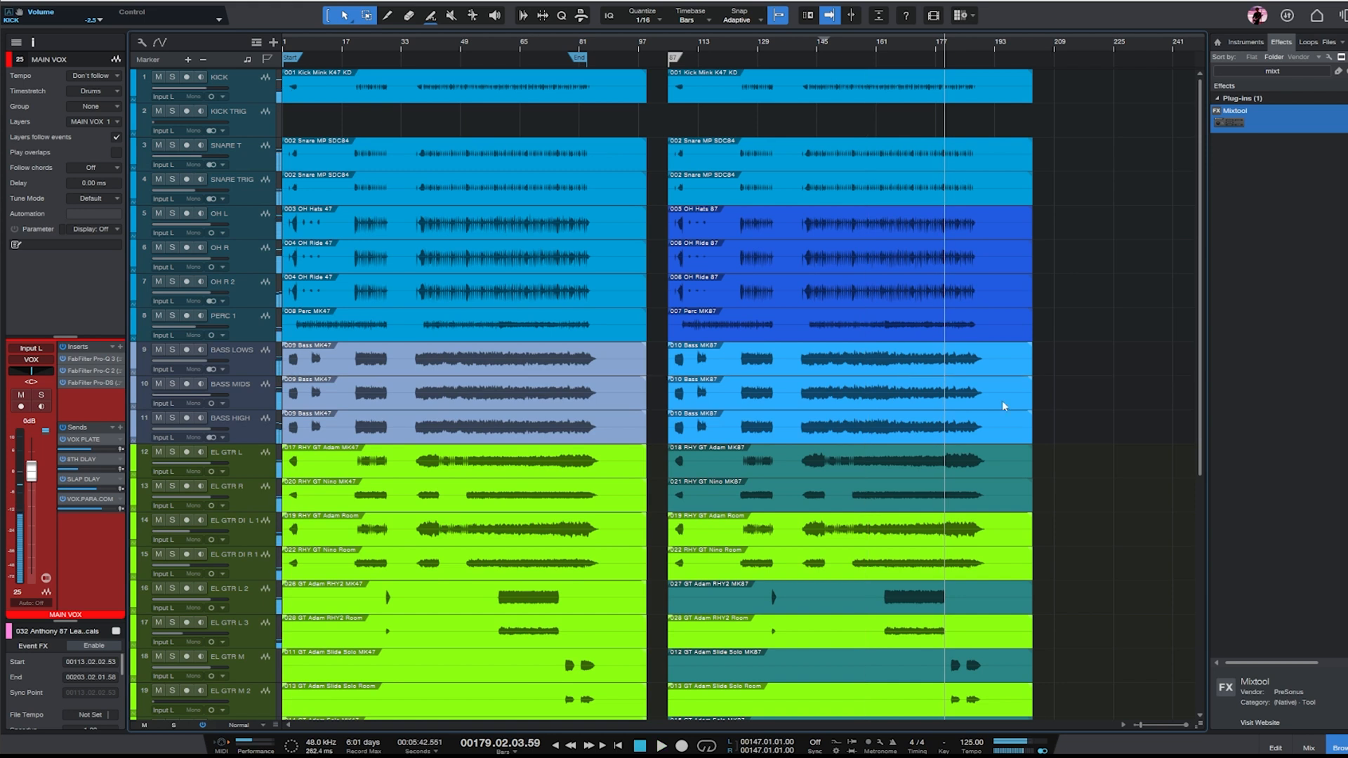